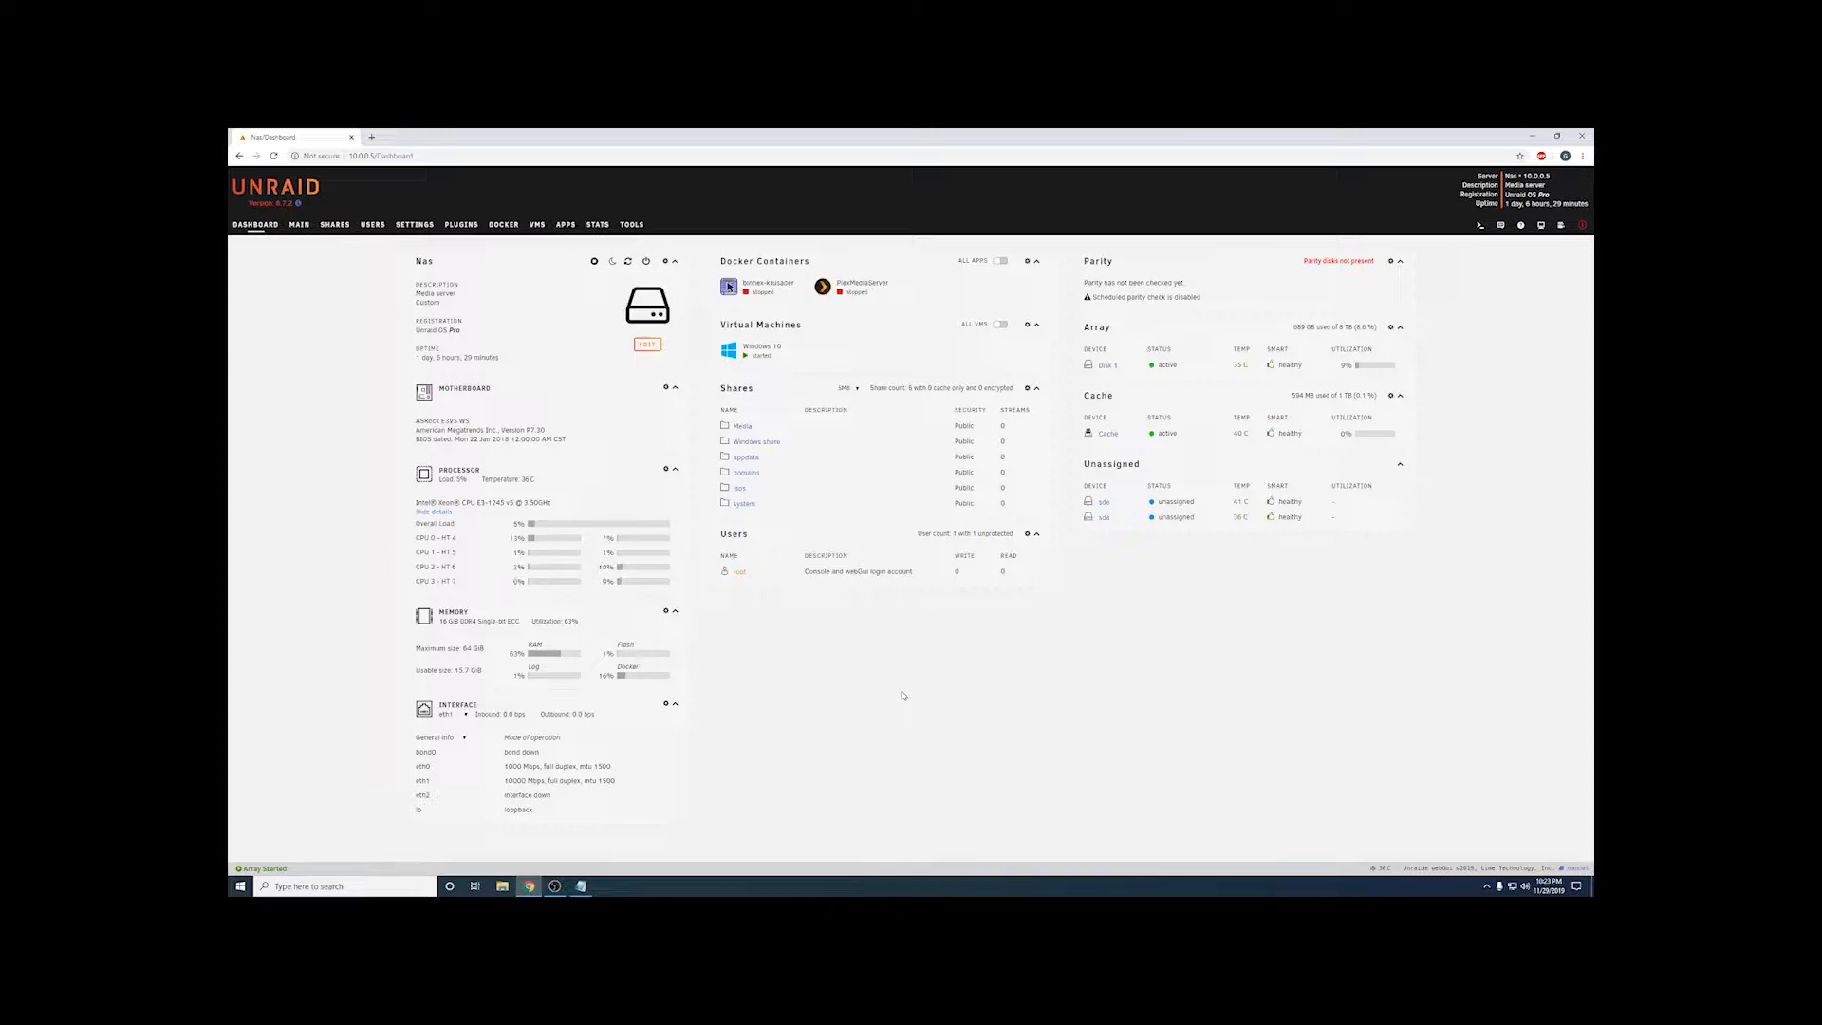
# Step: View the Media share's settings, including its cache disk option, and return to the server dashboard
pyautogui.click(335, 225)
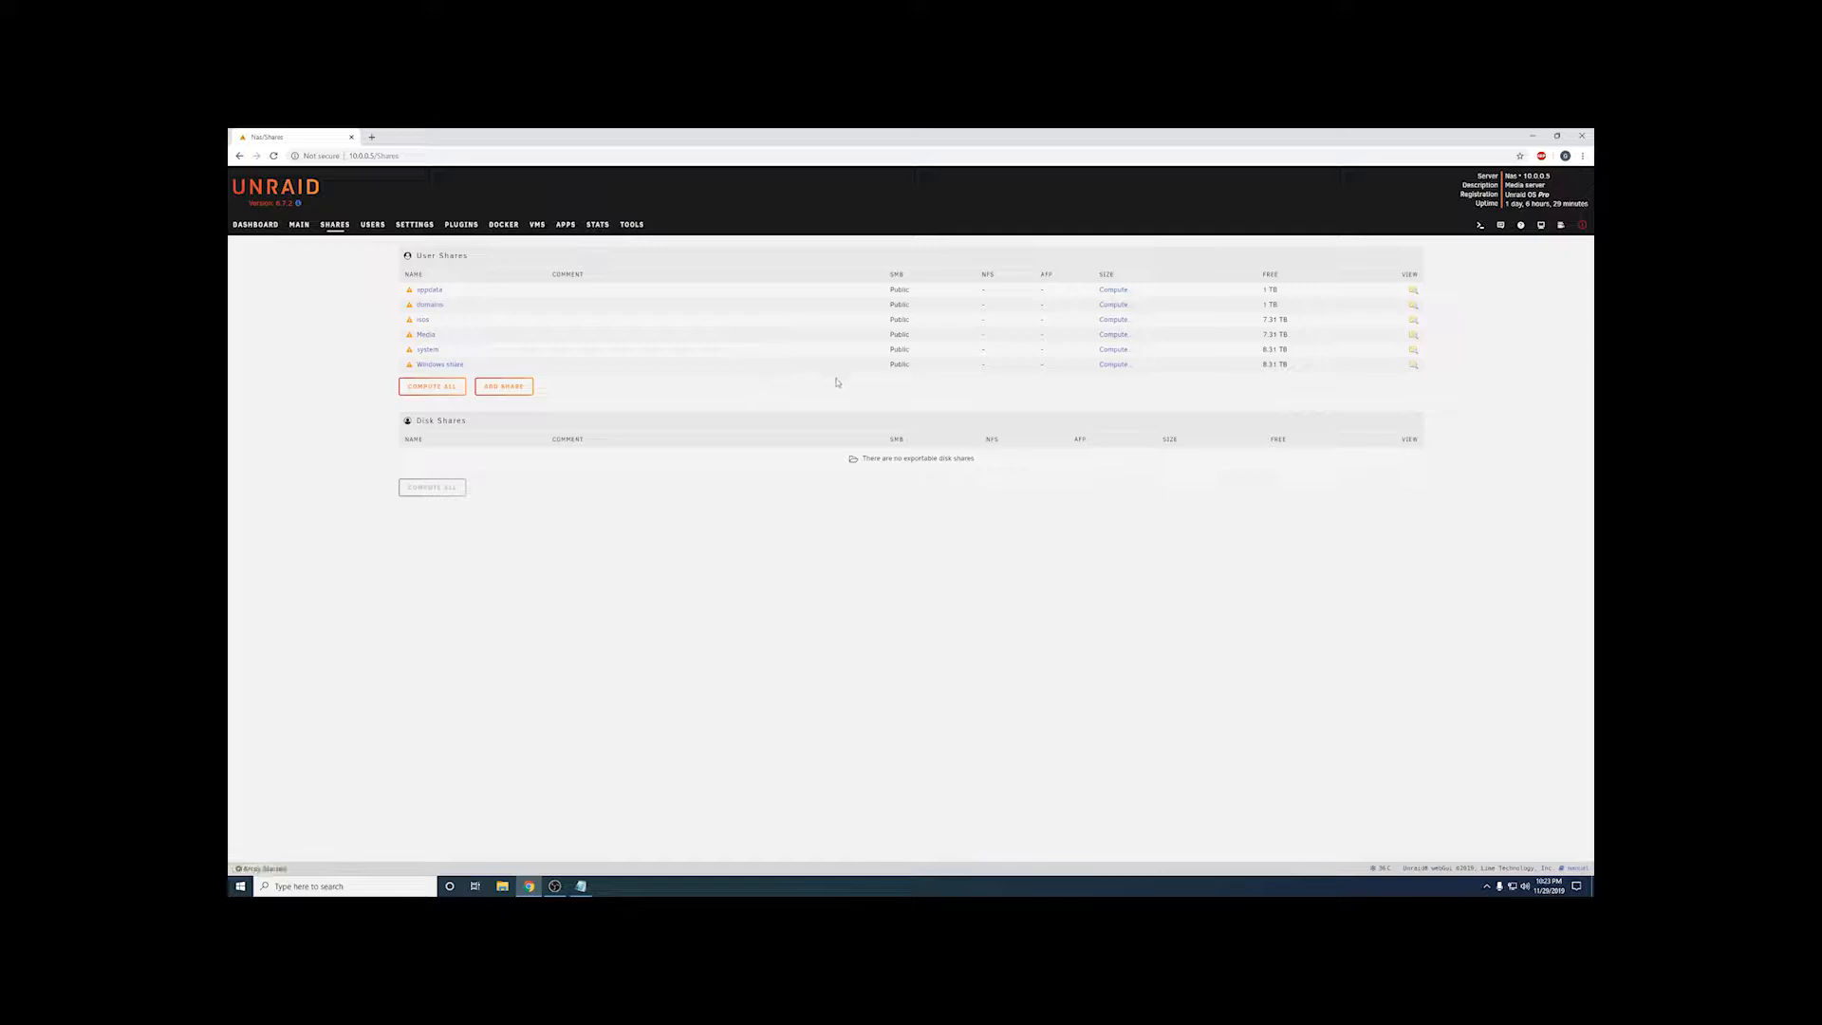
pyautogui.click(426, 335)
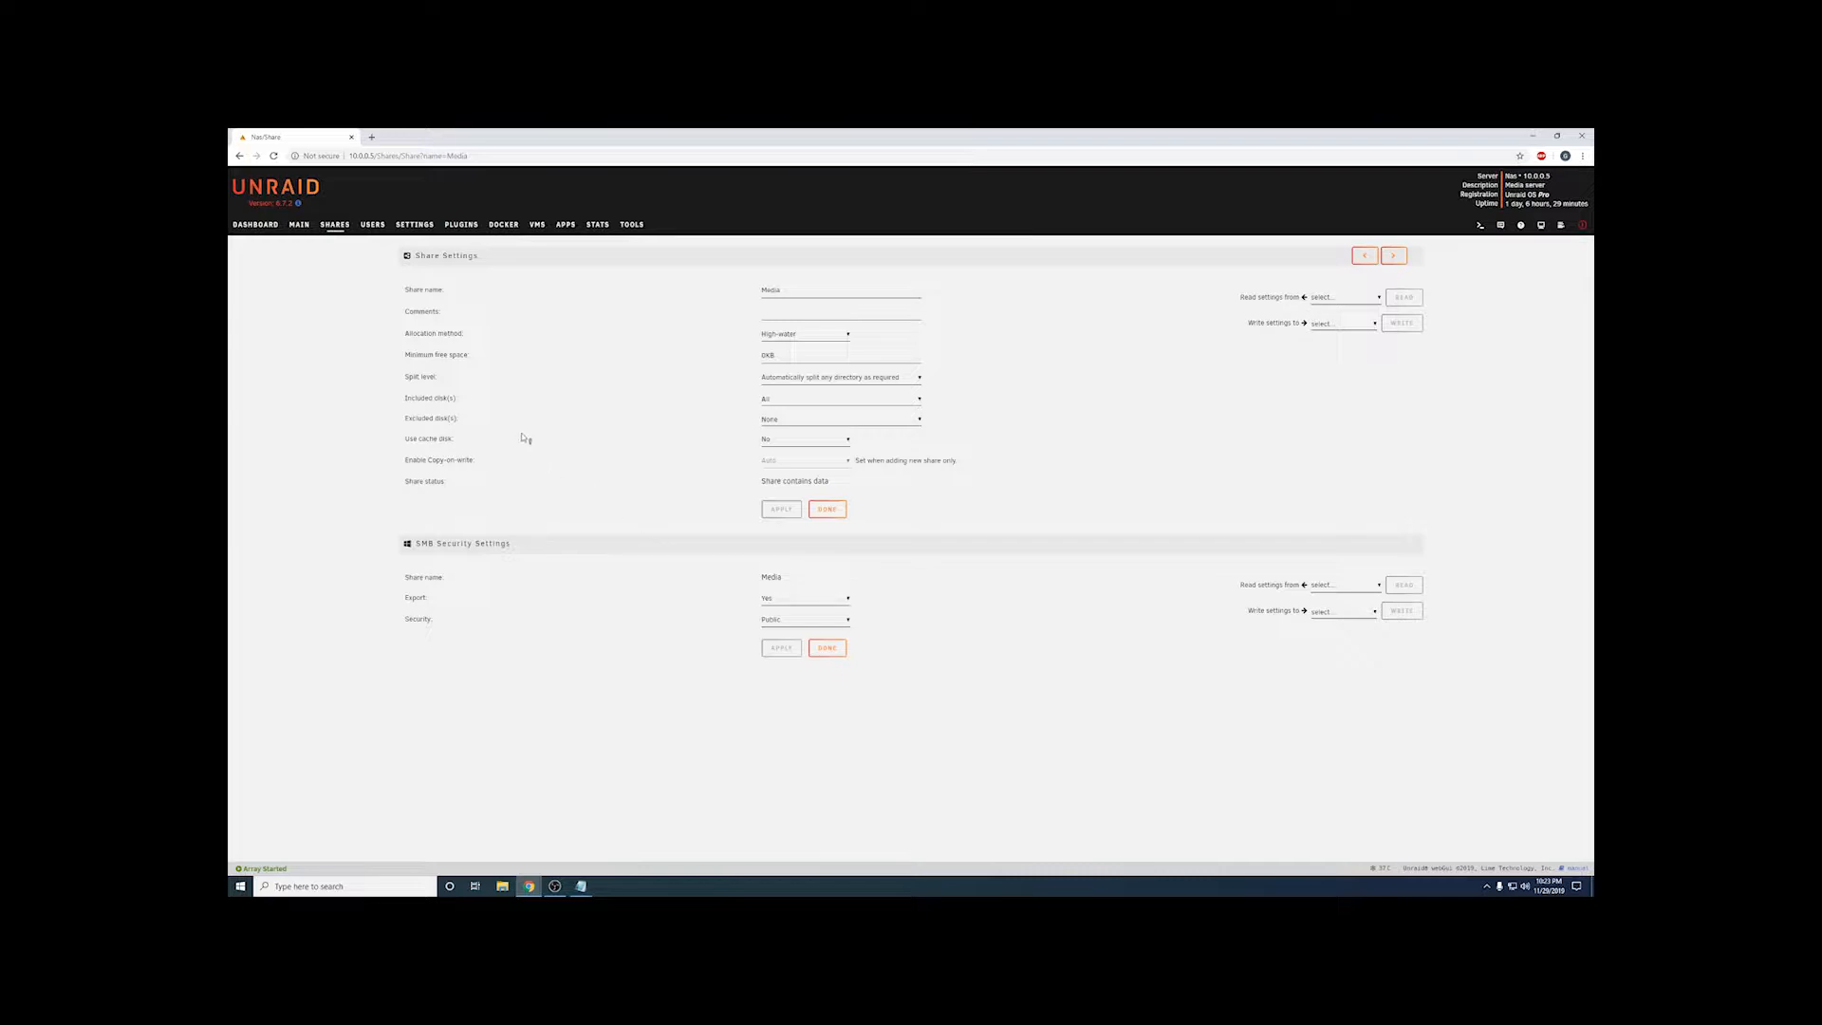
pyautogui.click(299, 224)
pyautogui.click(255, 224)
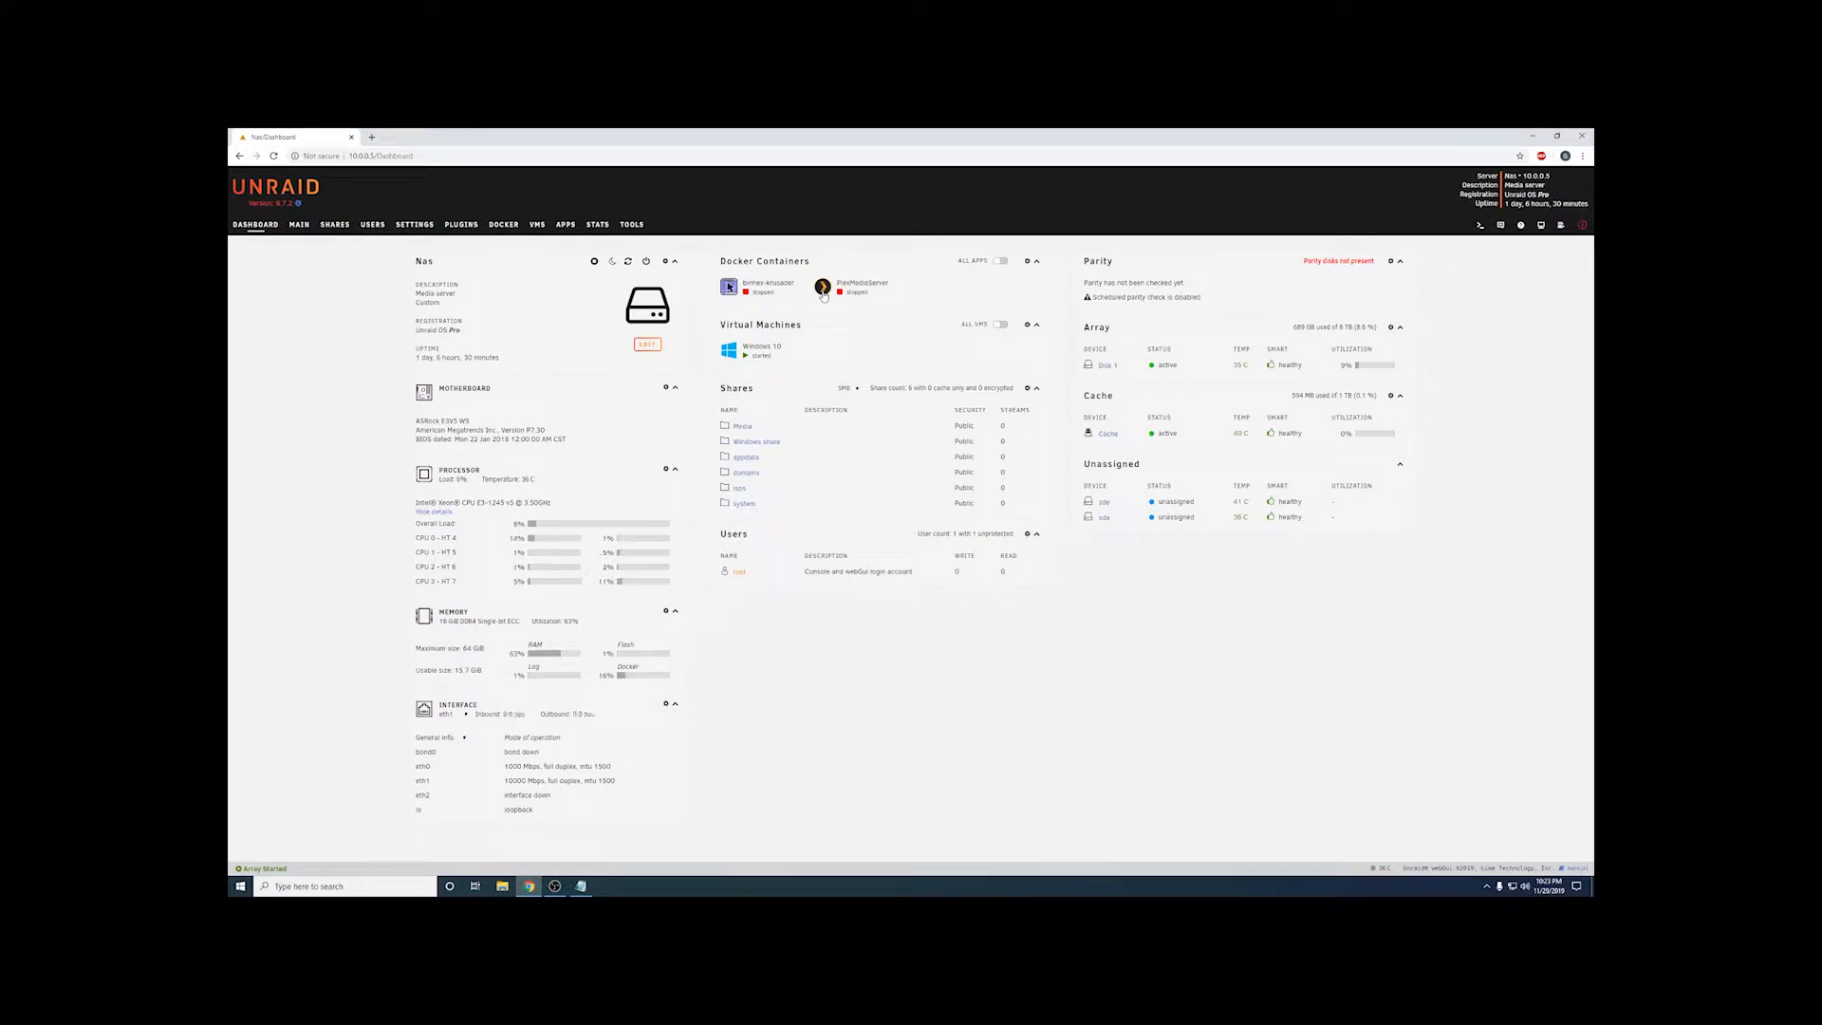
# Step: Set the Media share's Use cache disk option to Yes, apply the change and return to the share list
pyautogui.click(299, 228)
pyautogui.click(337, 227)
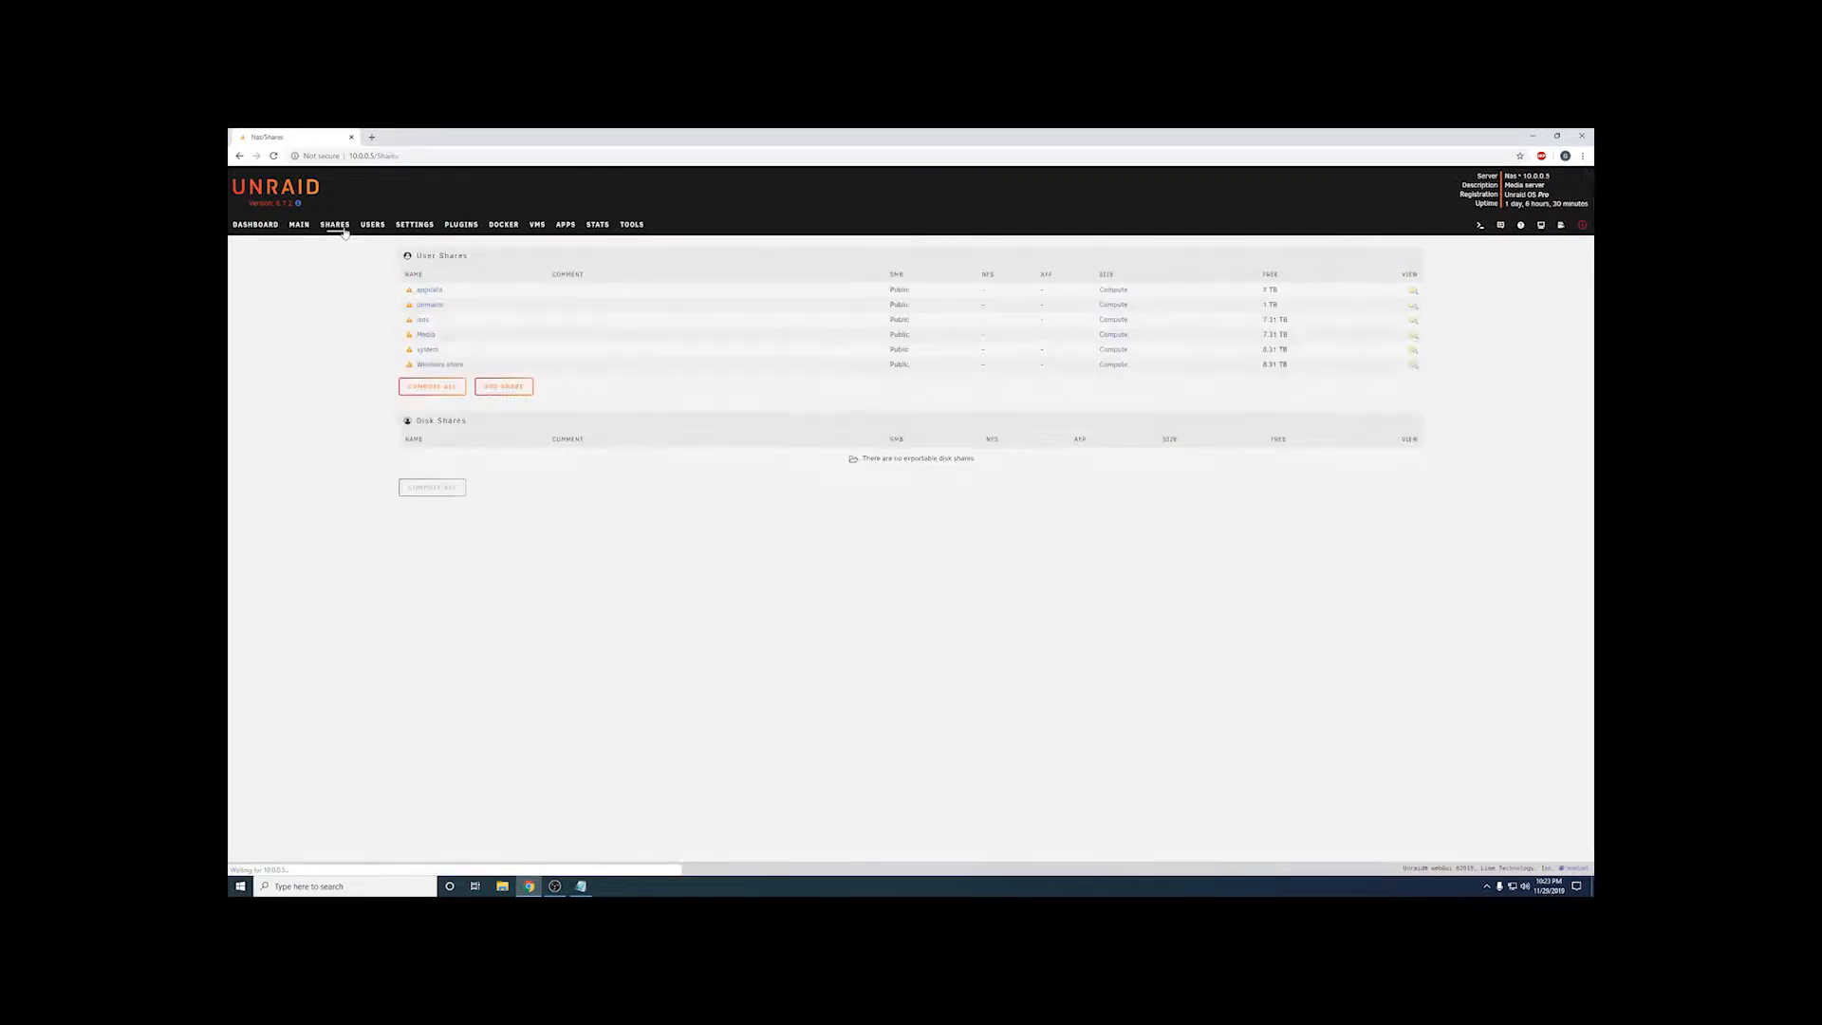
pyautogui.click(429, 337)
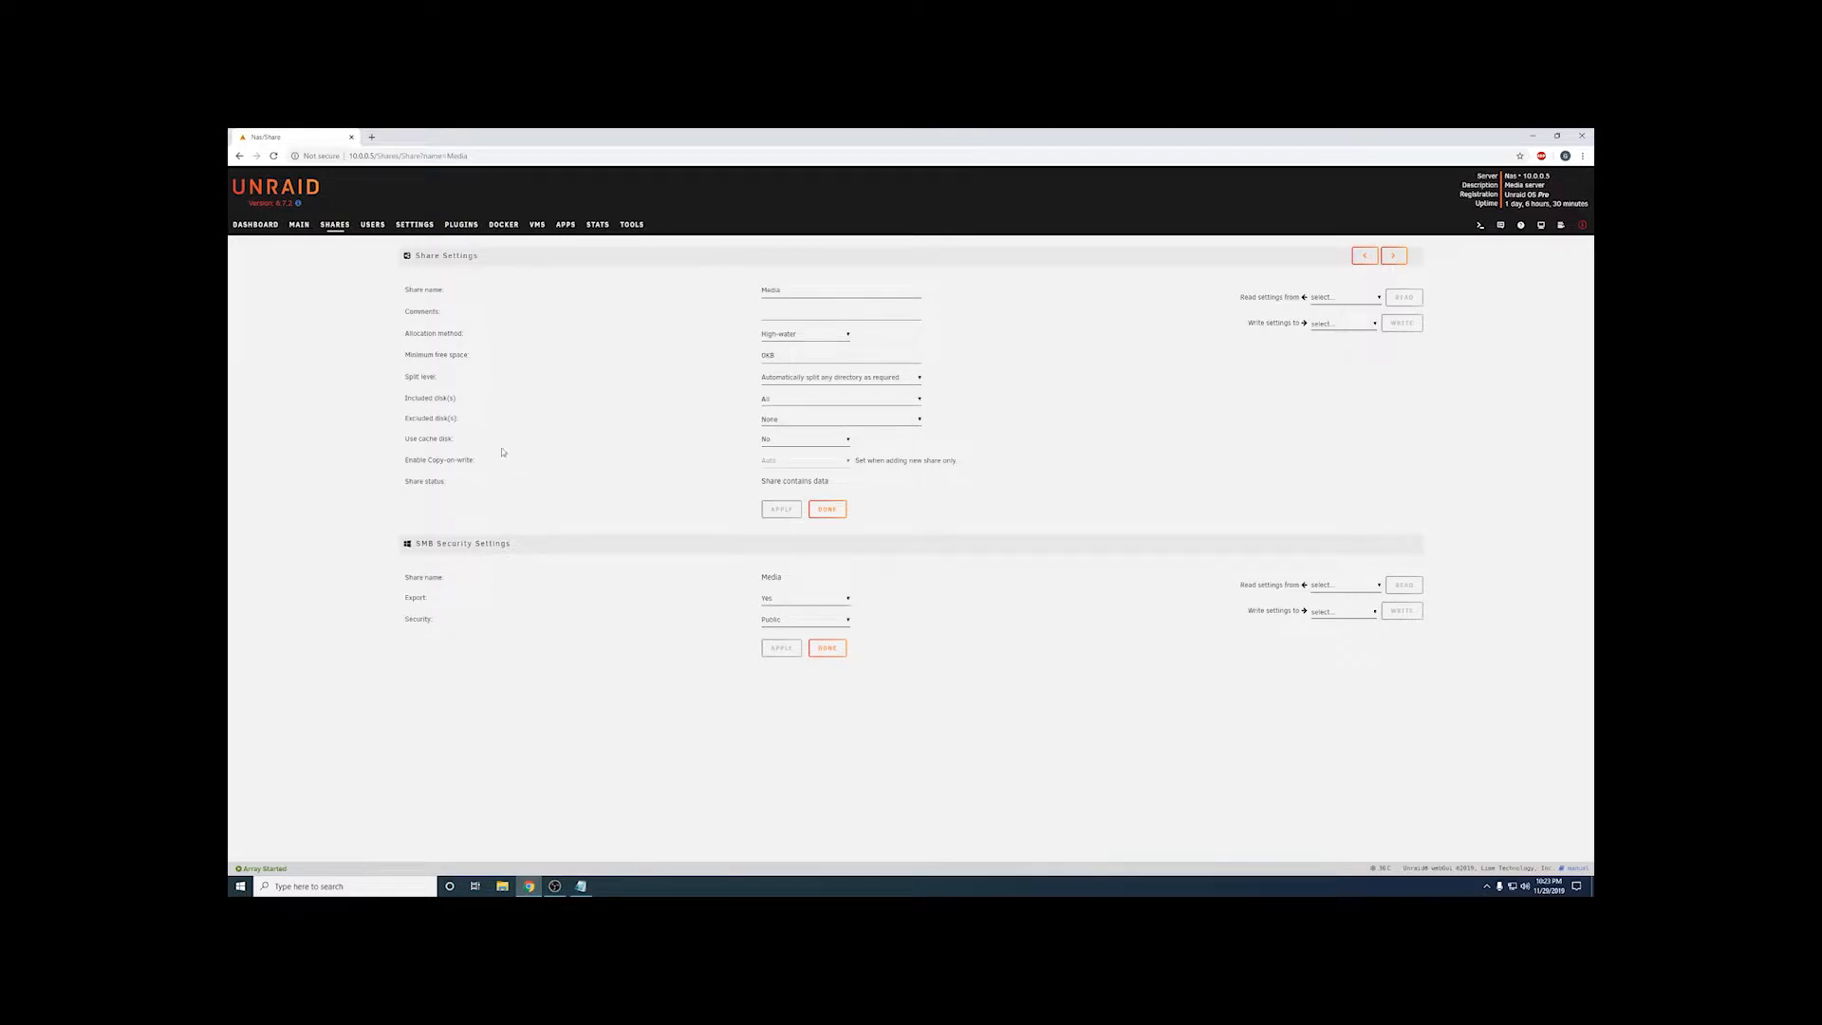
pyautogui.click(781, 441)
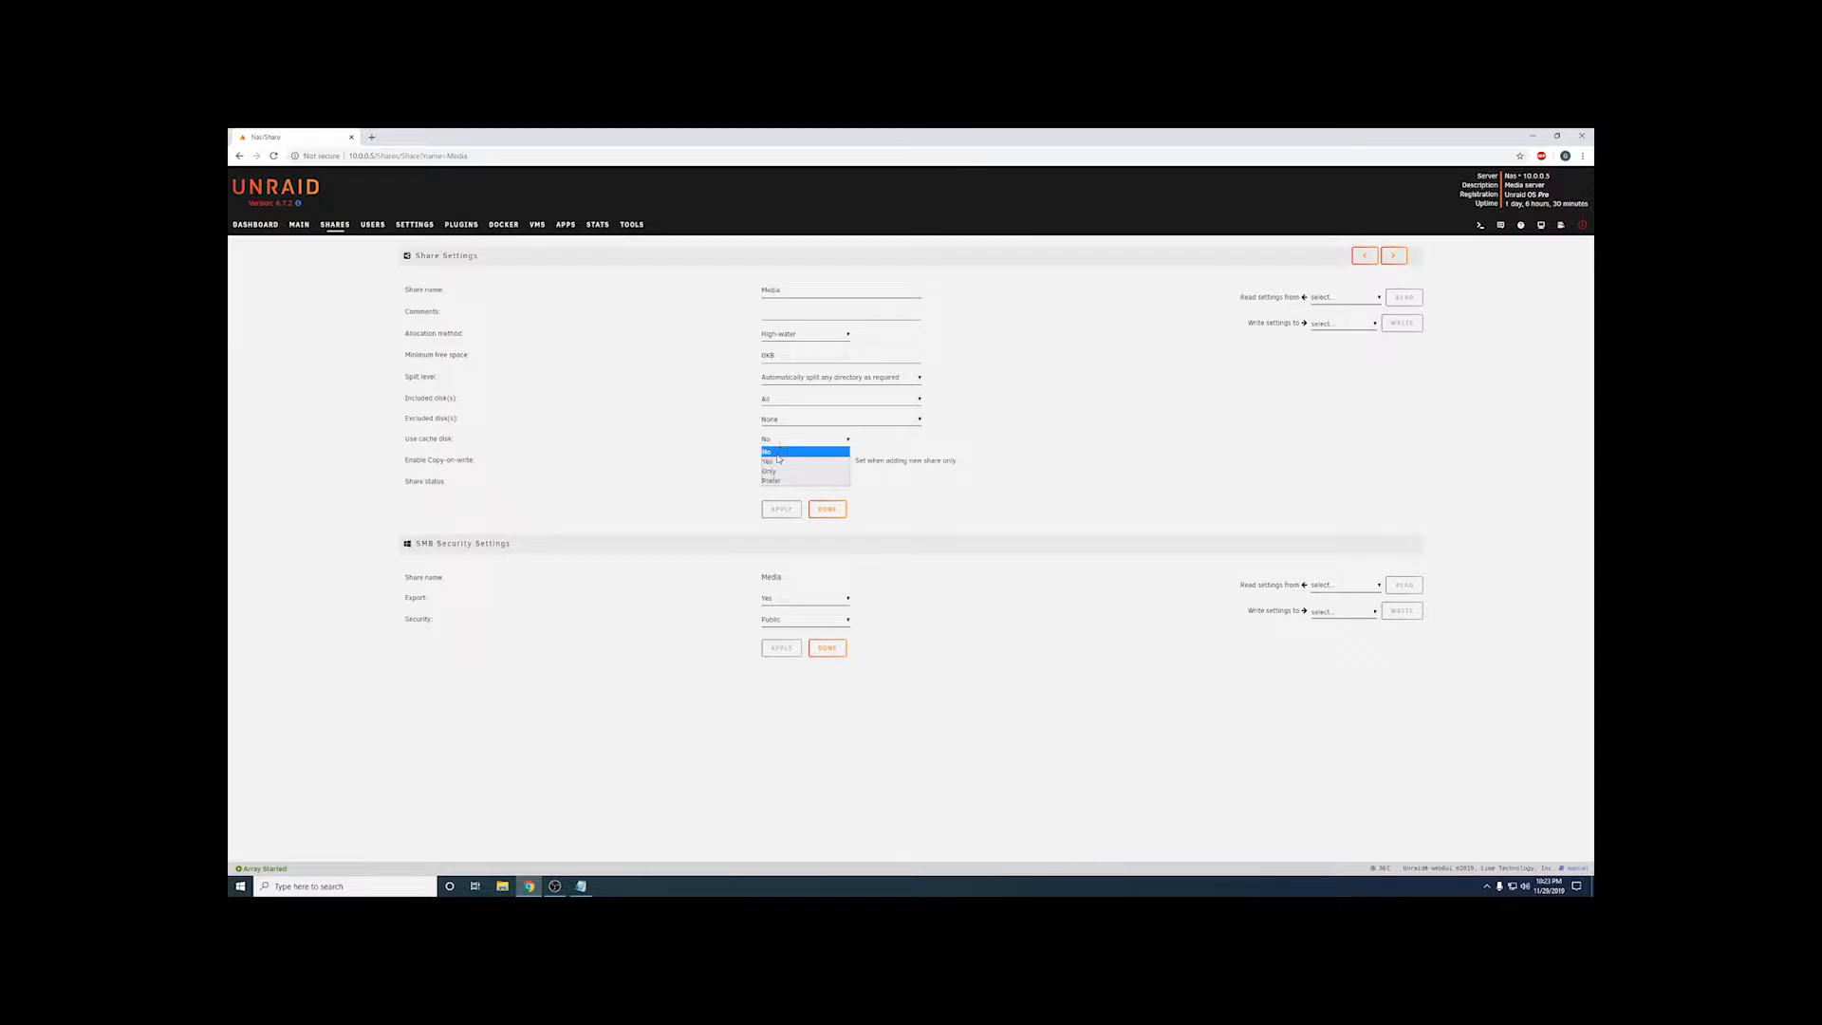
pyautogui.click(776, 464)
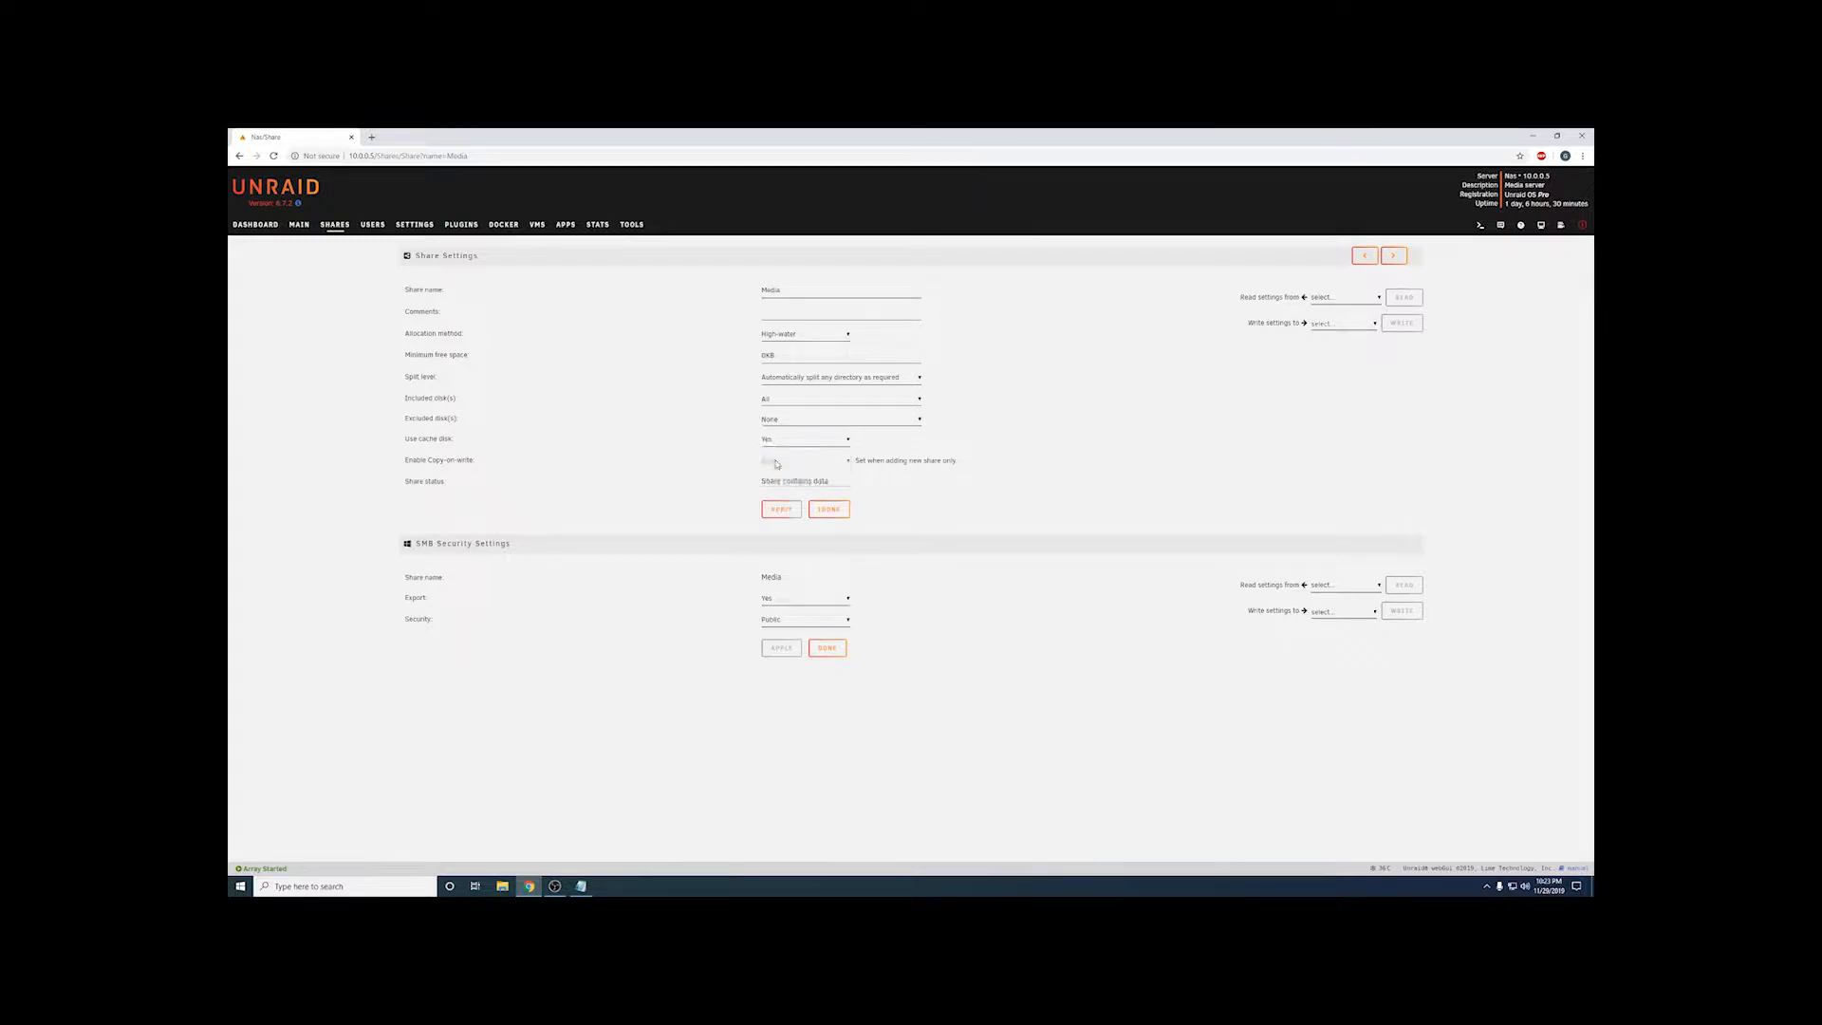
pyautogui.click(782, 509)
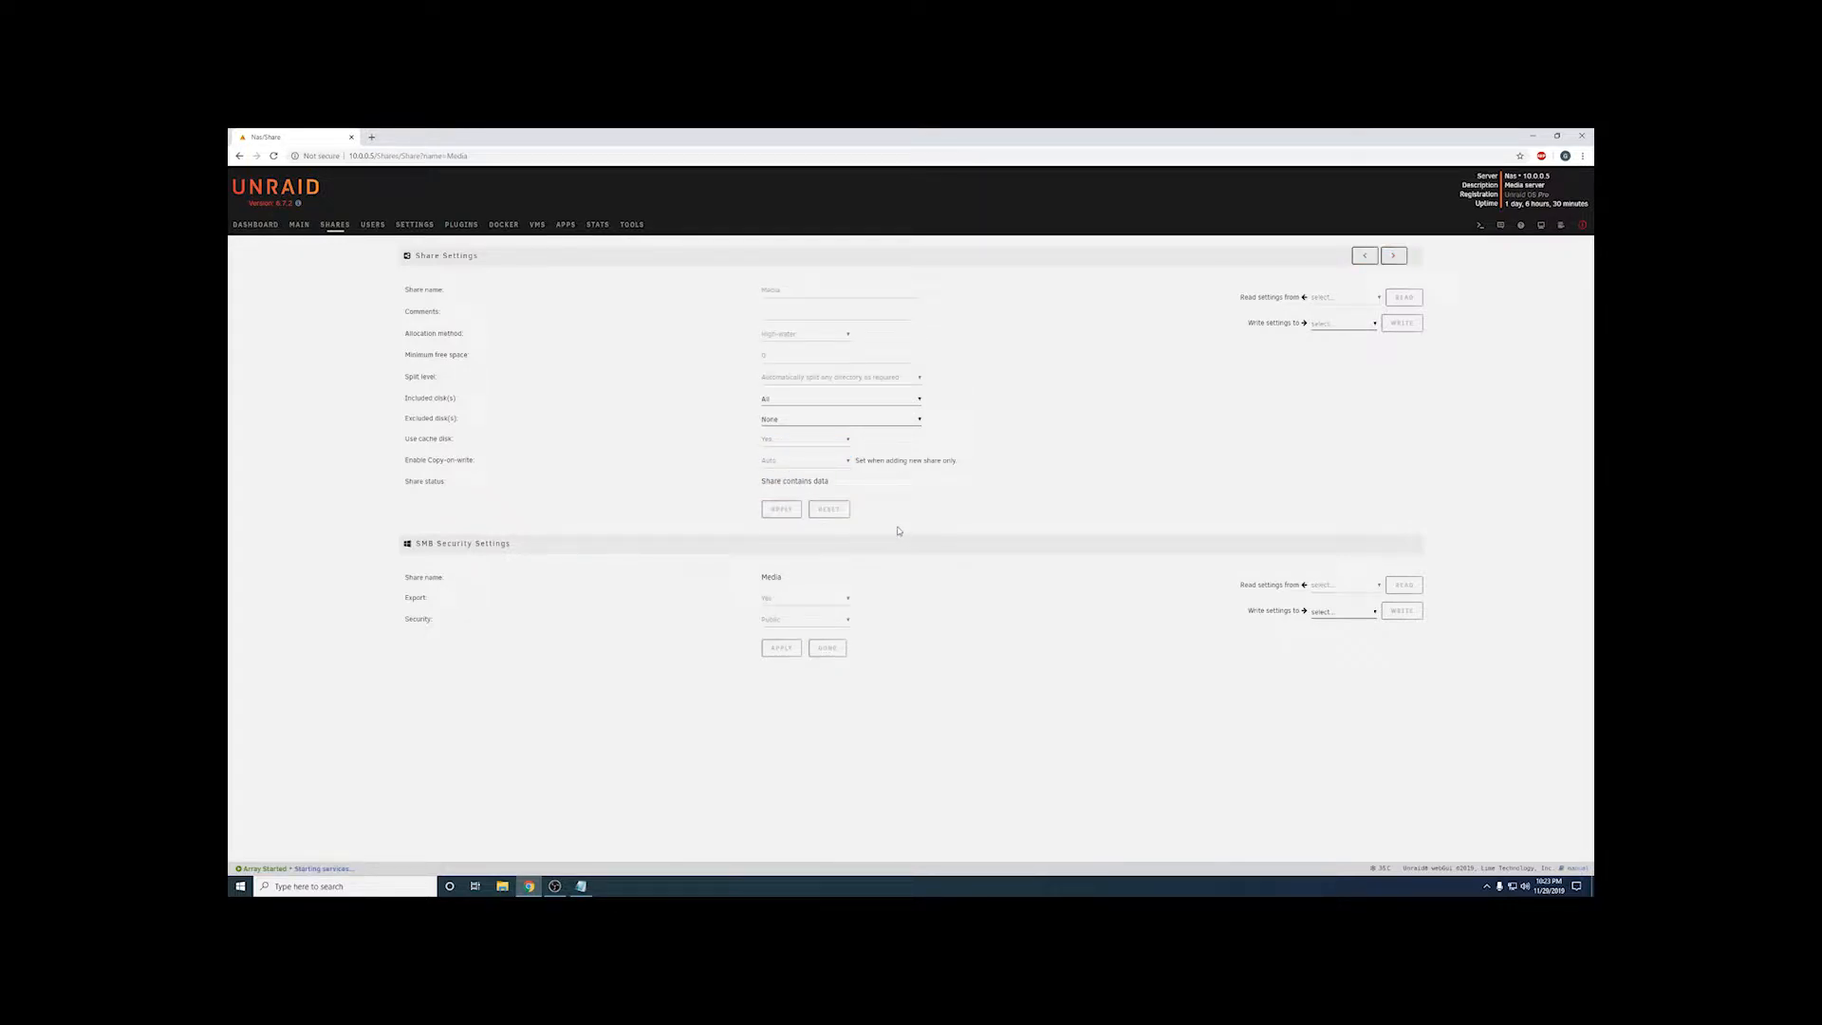
pyautogui.click(826, 508)
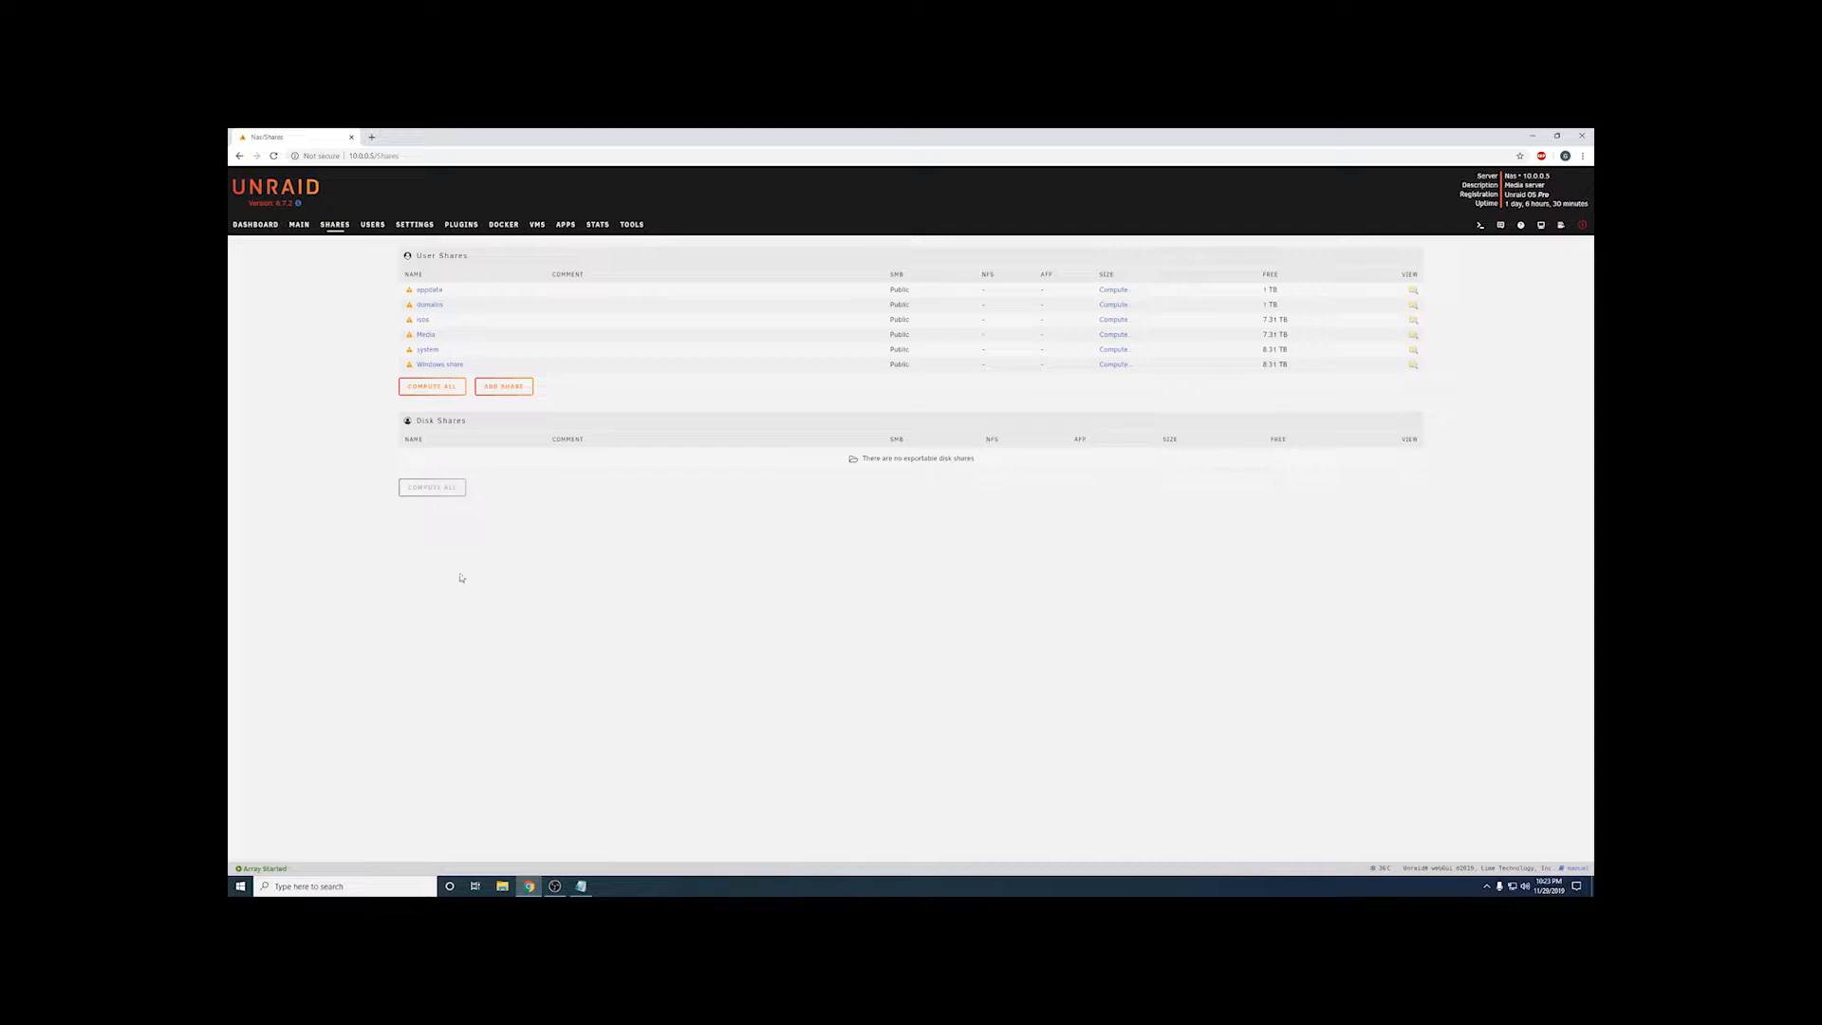
# Step: Switch to File Explorer and display the computers on the network
pyautogui.click(502, 886)
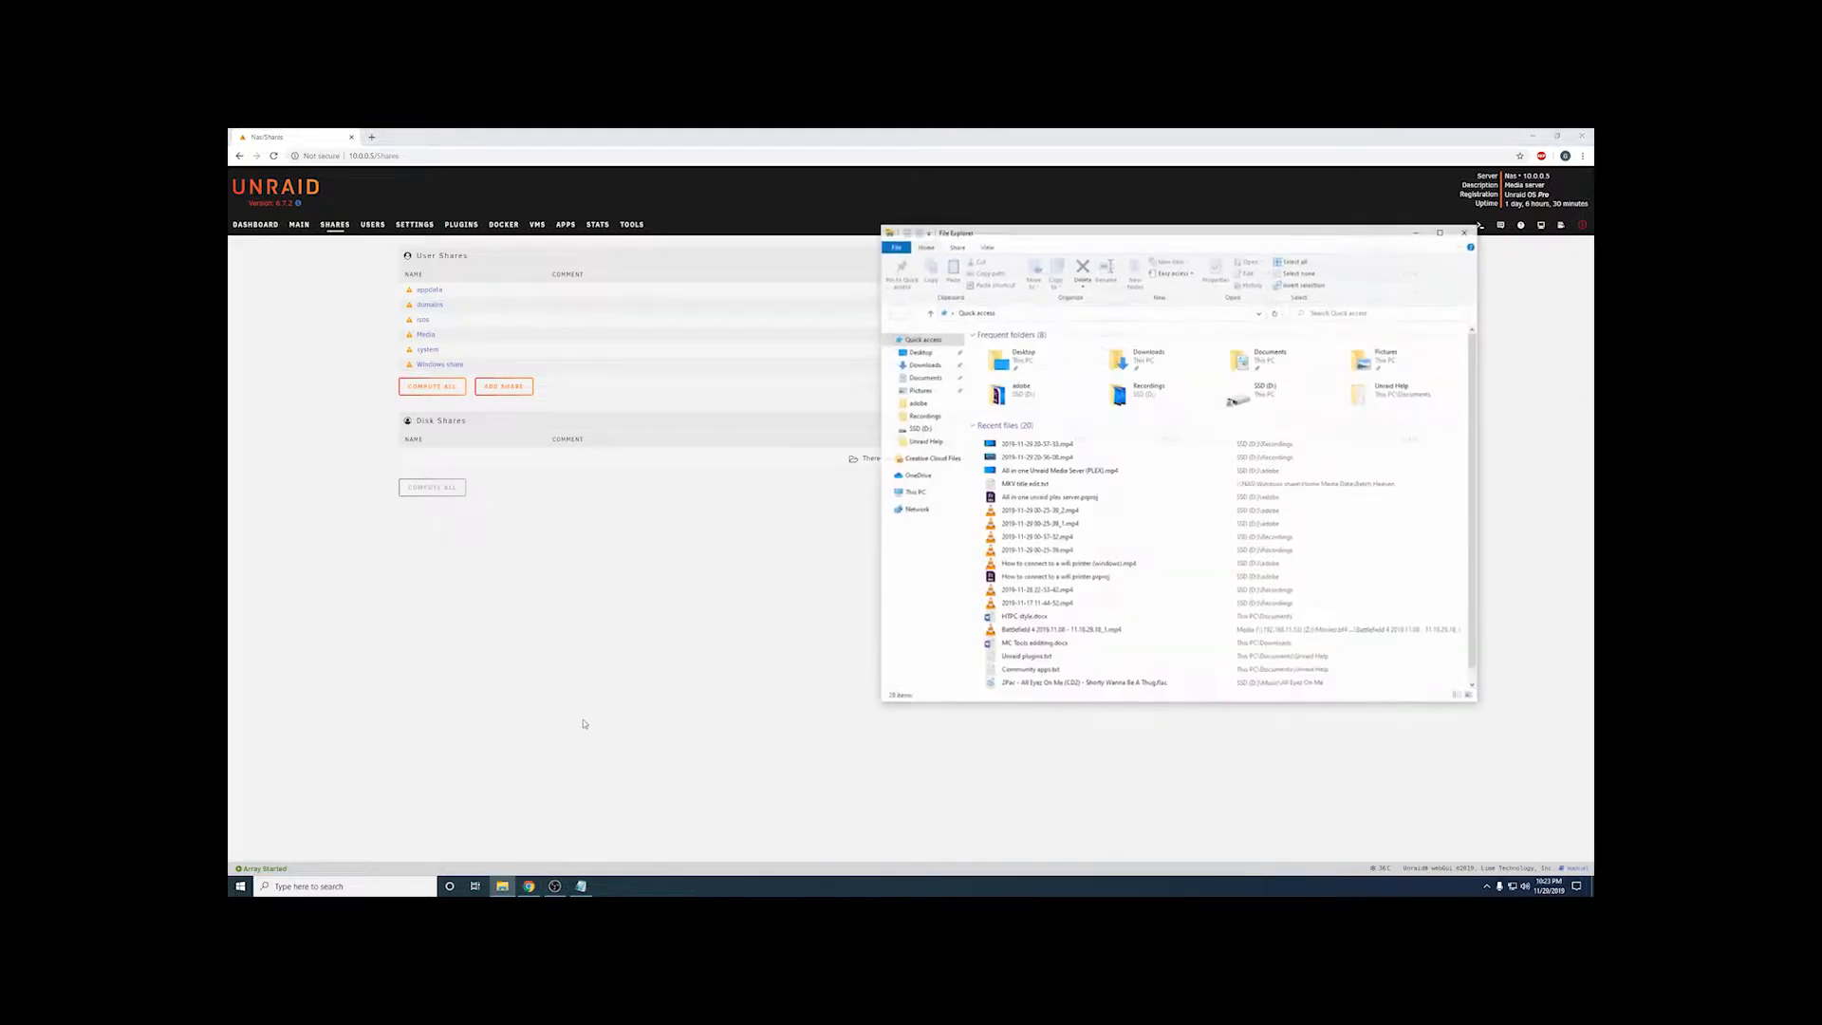
pyautogui.click(914, 493)
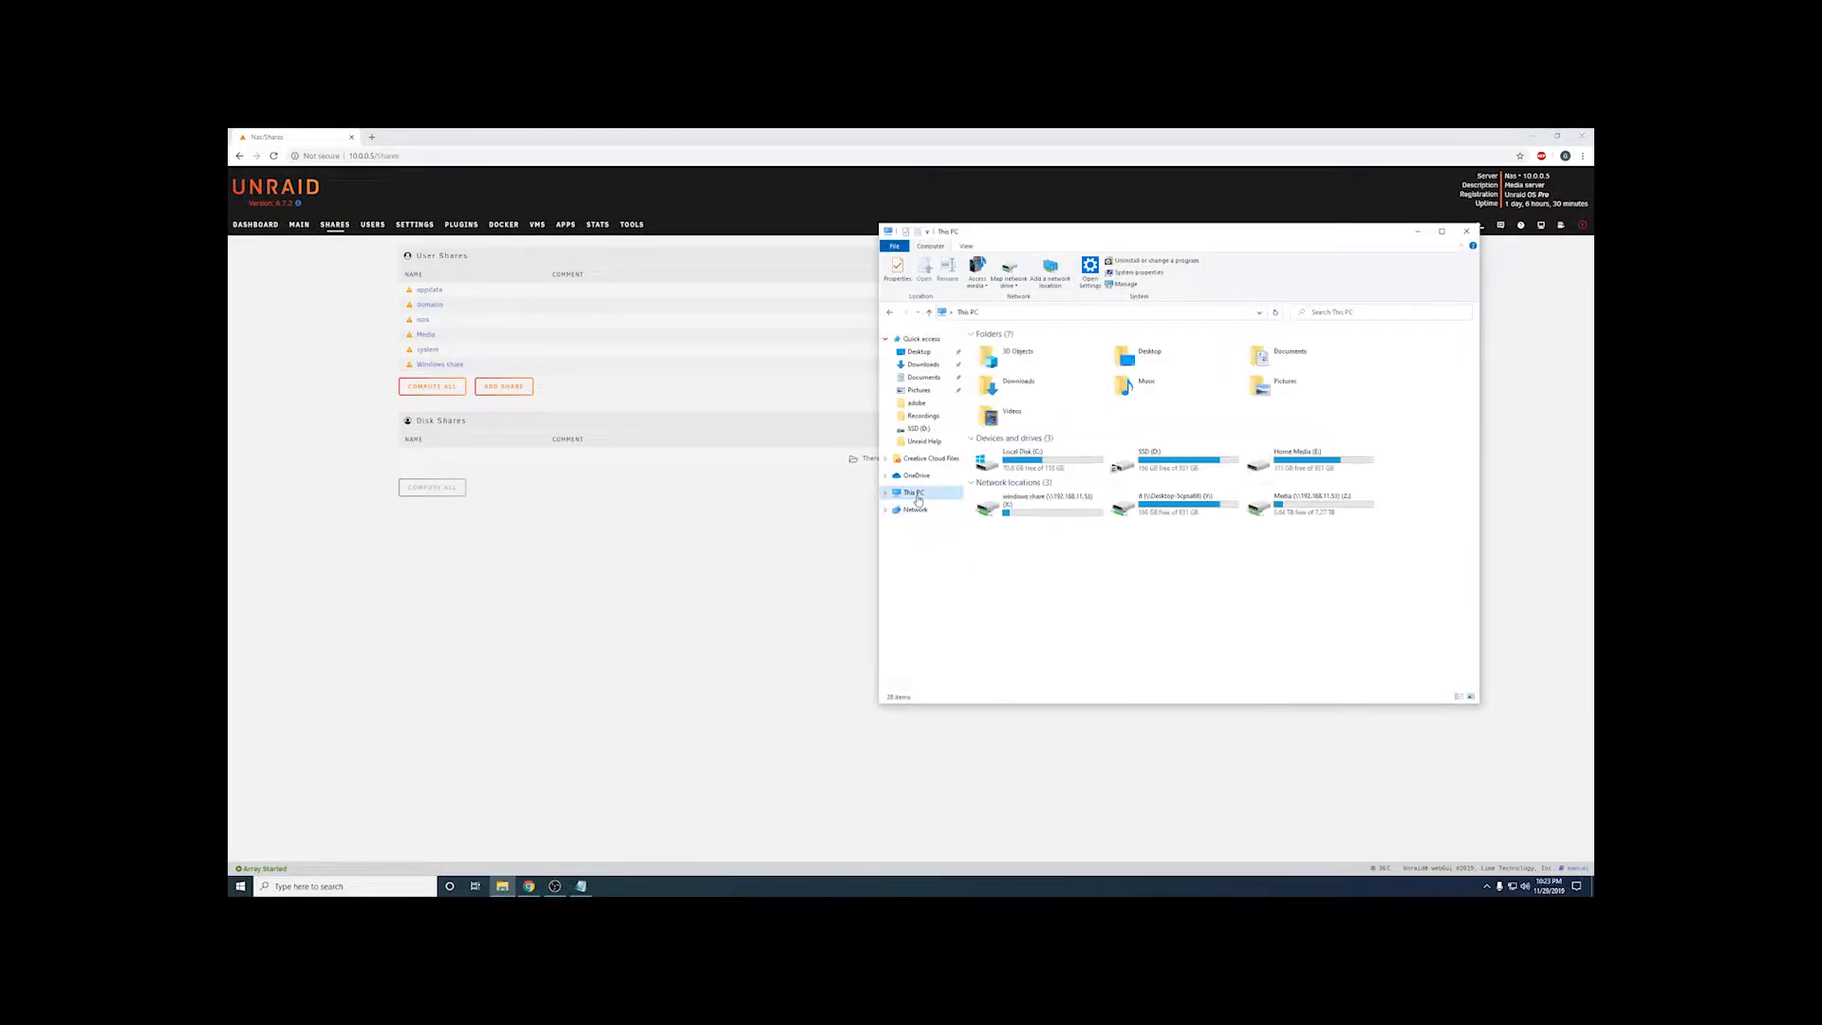
pyautogui.click(915, 510)
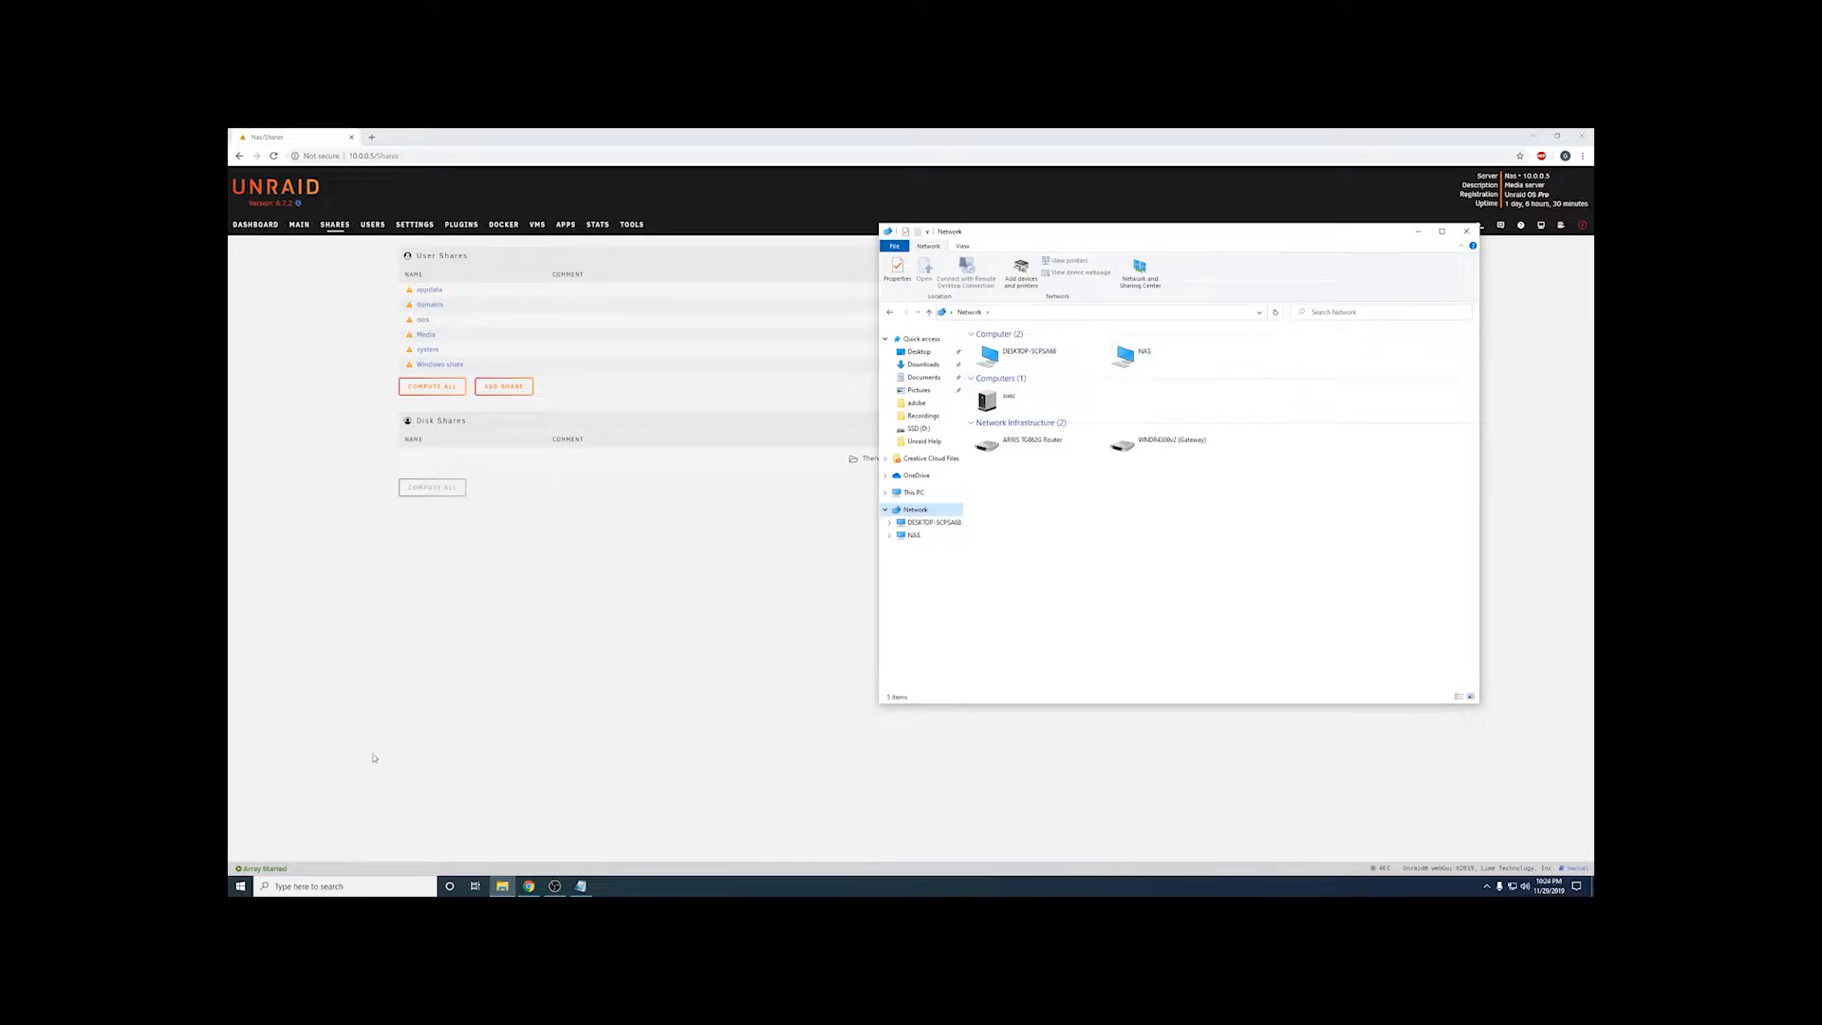
# Step: Open the Windows Features dialog, check the SMB 1.0/CIFS File Sharing Support entry and close the dialog
pyautogui.click(353, 888)
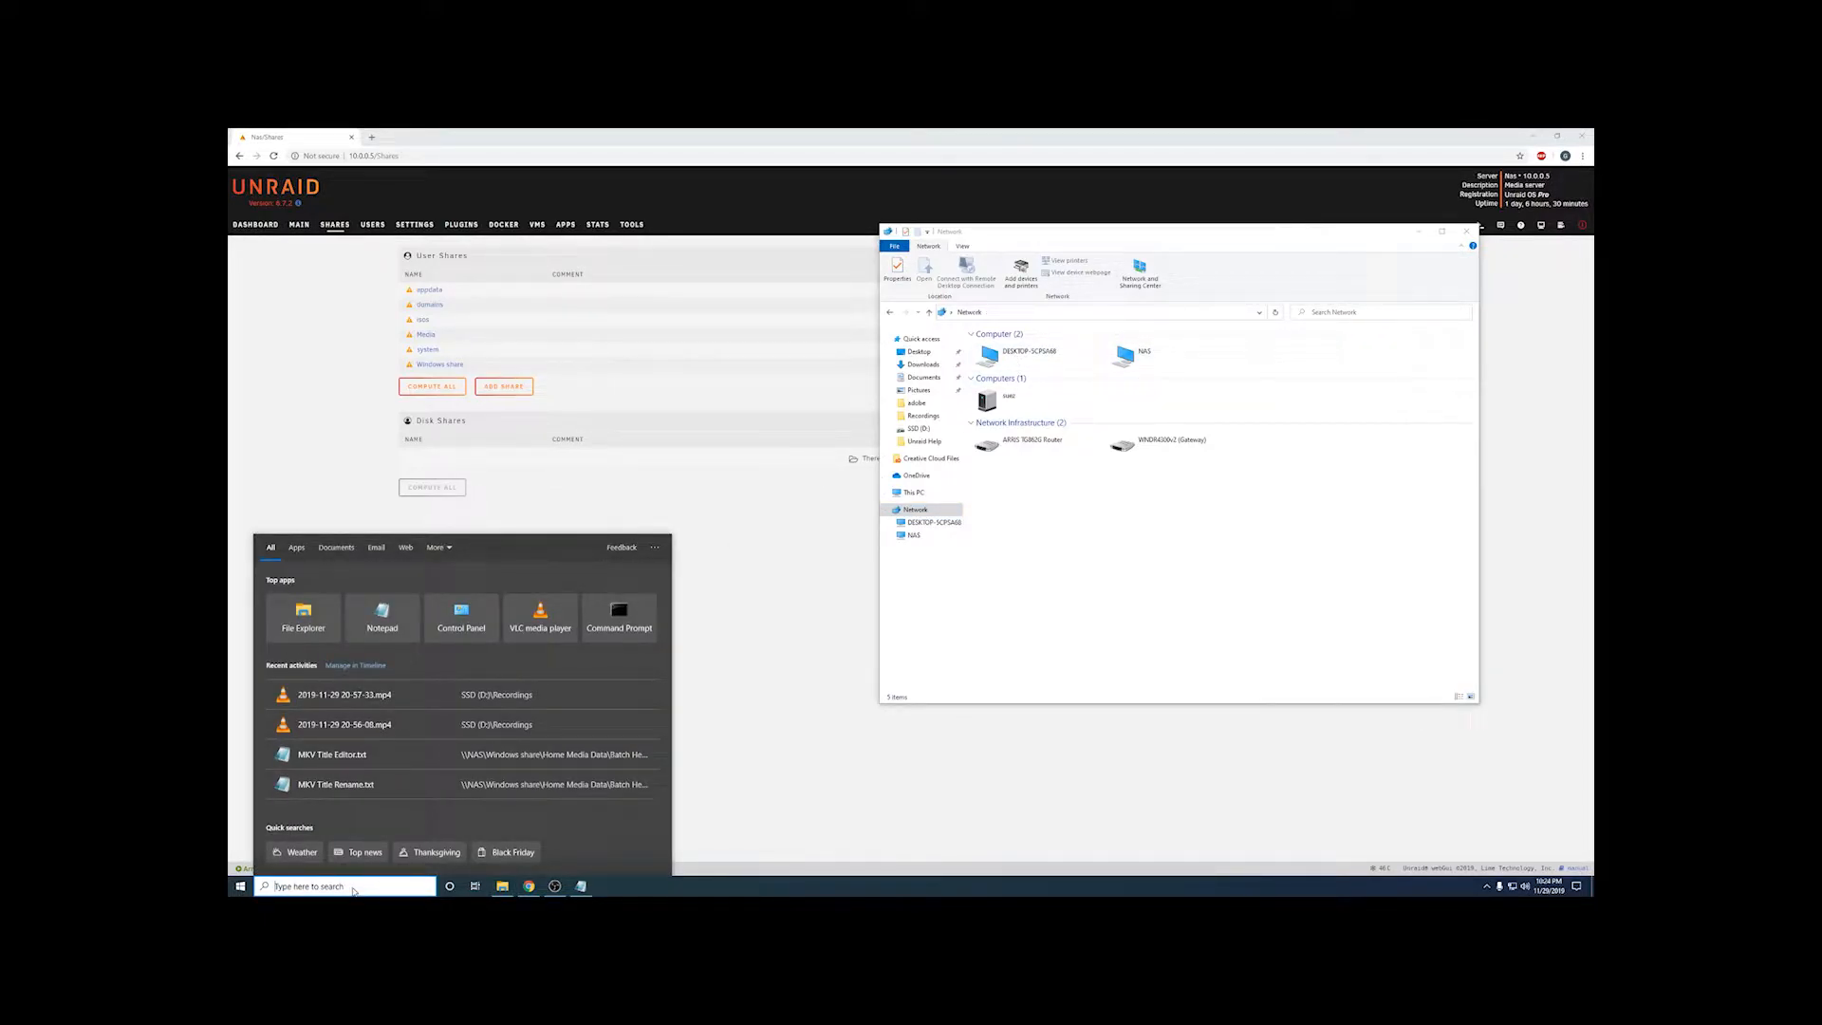
pyautogui.write('wind')
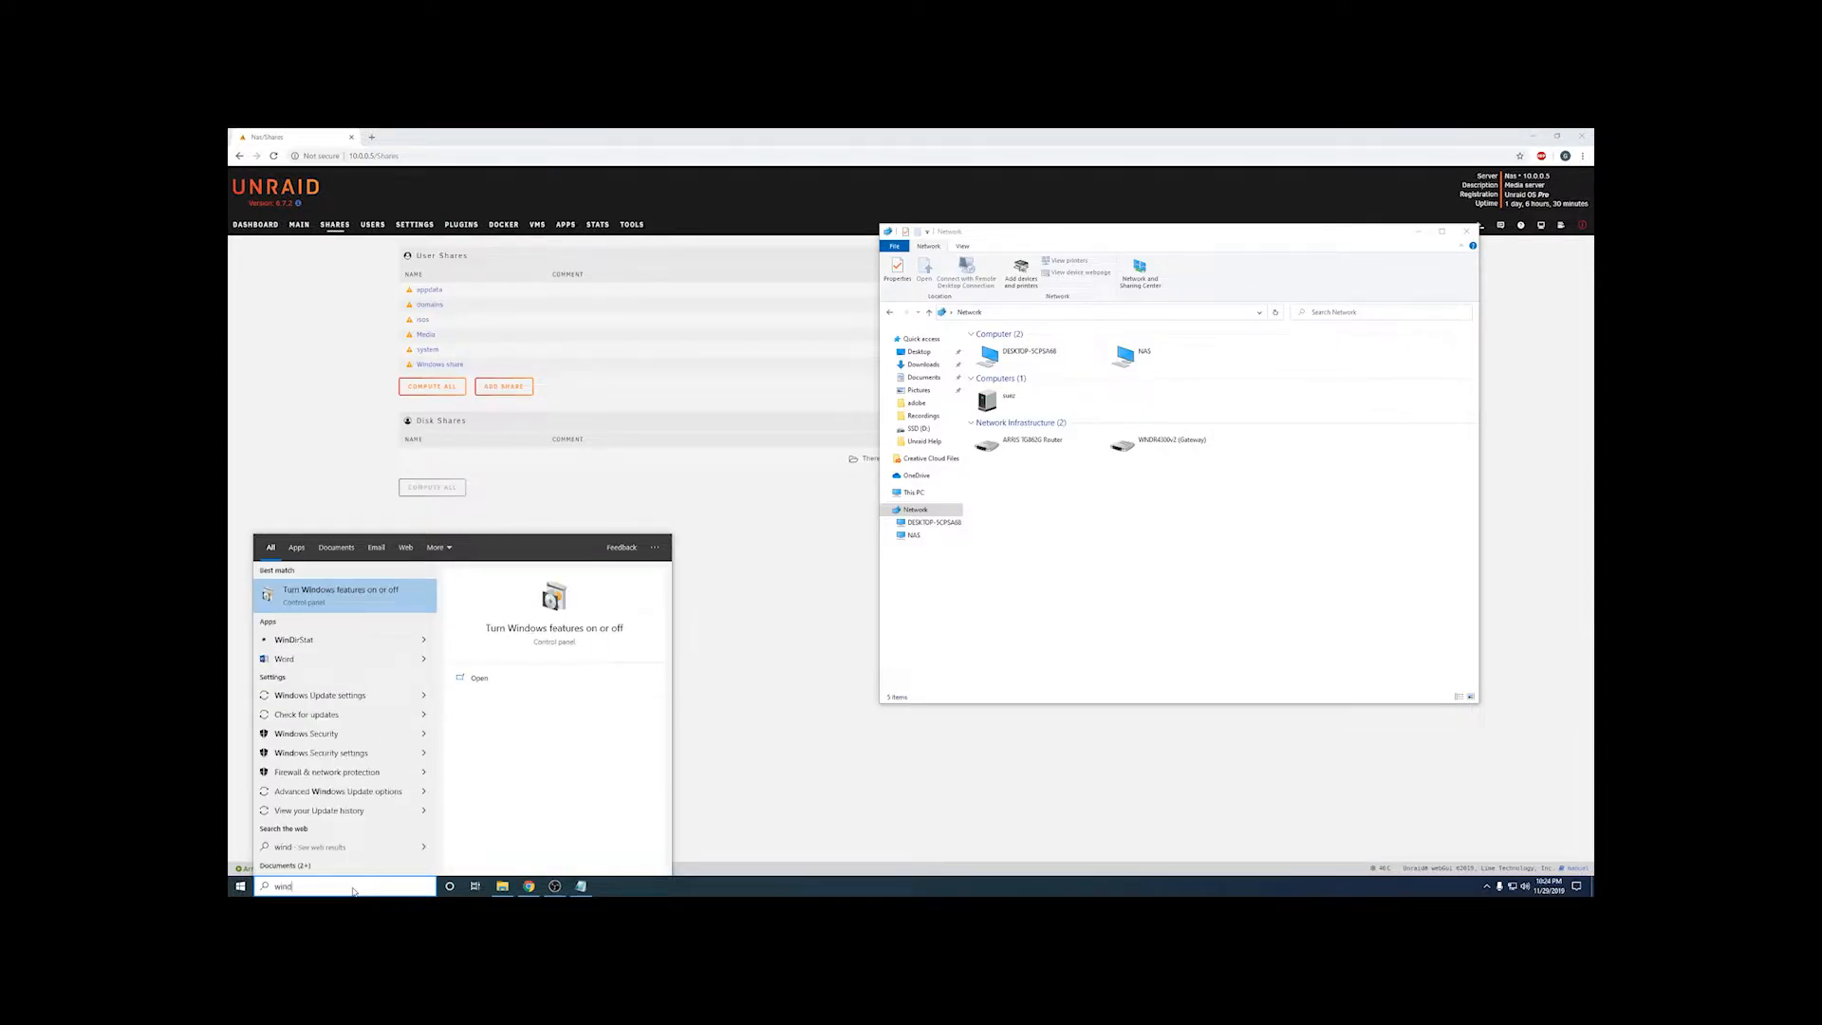
pyautogui.press('Return')
pyautogui.scroll(-4, 906, 527)
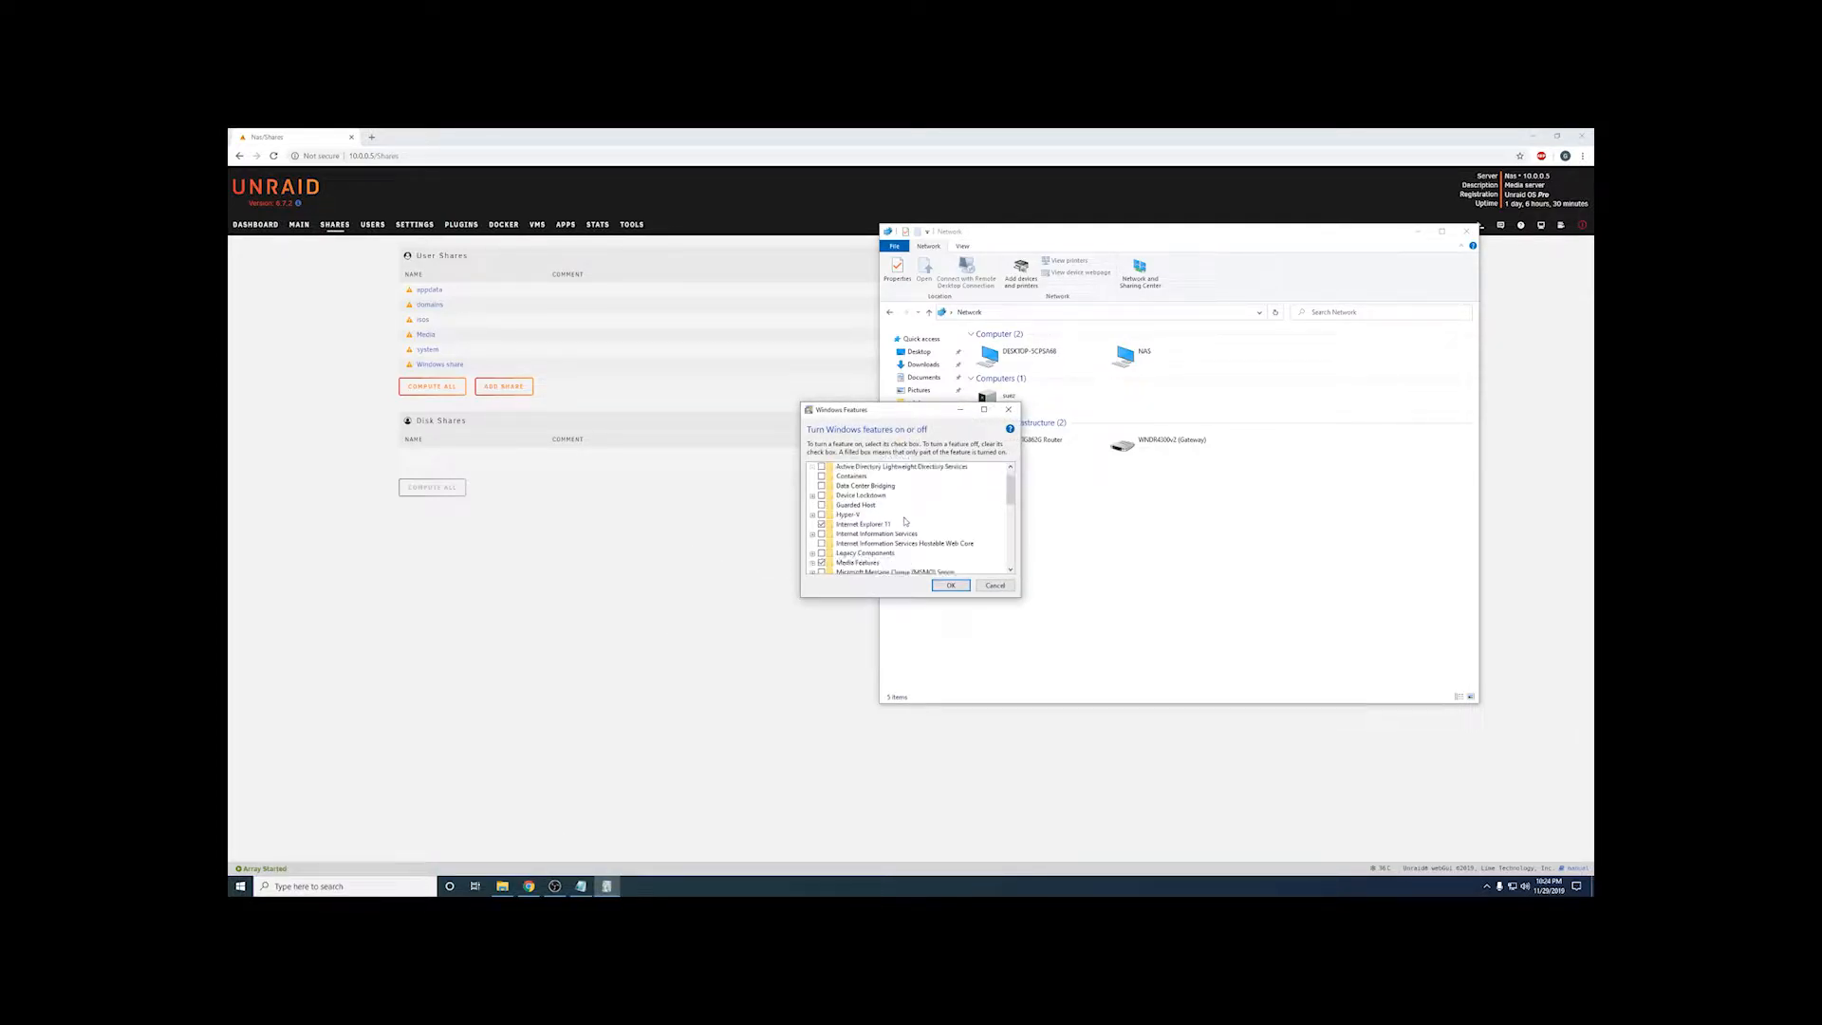
pyautogui.scroll(-2, 905, 528)
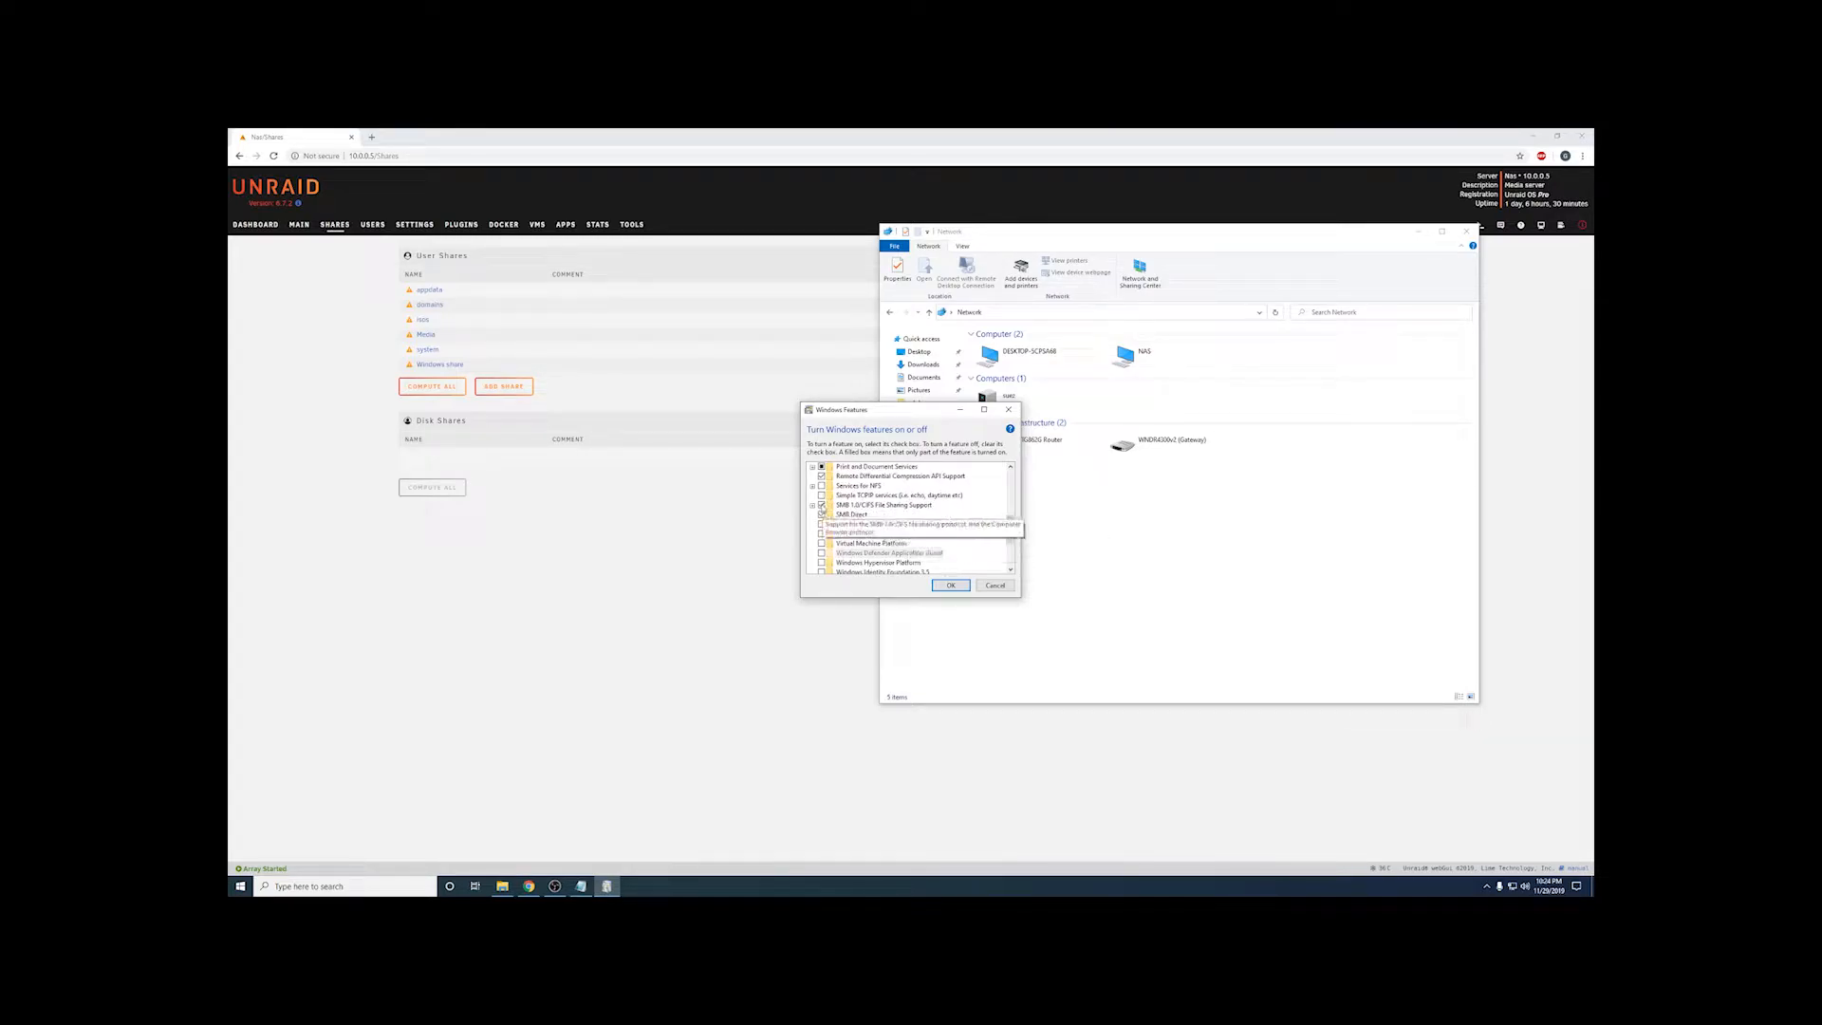
pyautogui.click(979, 584)
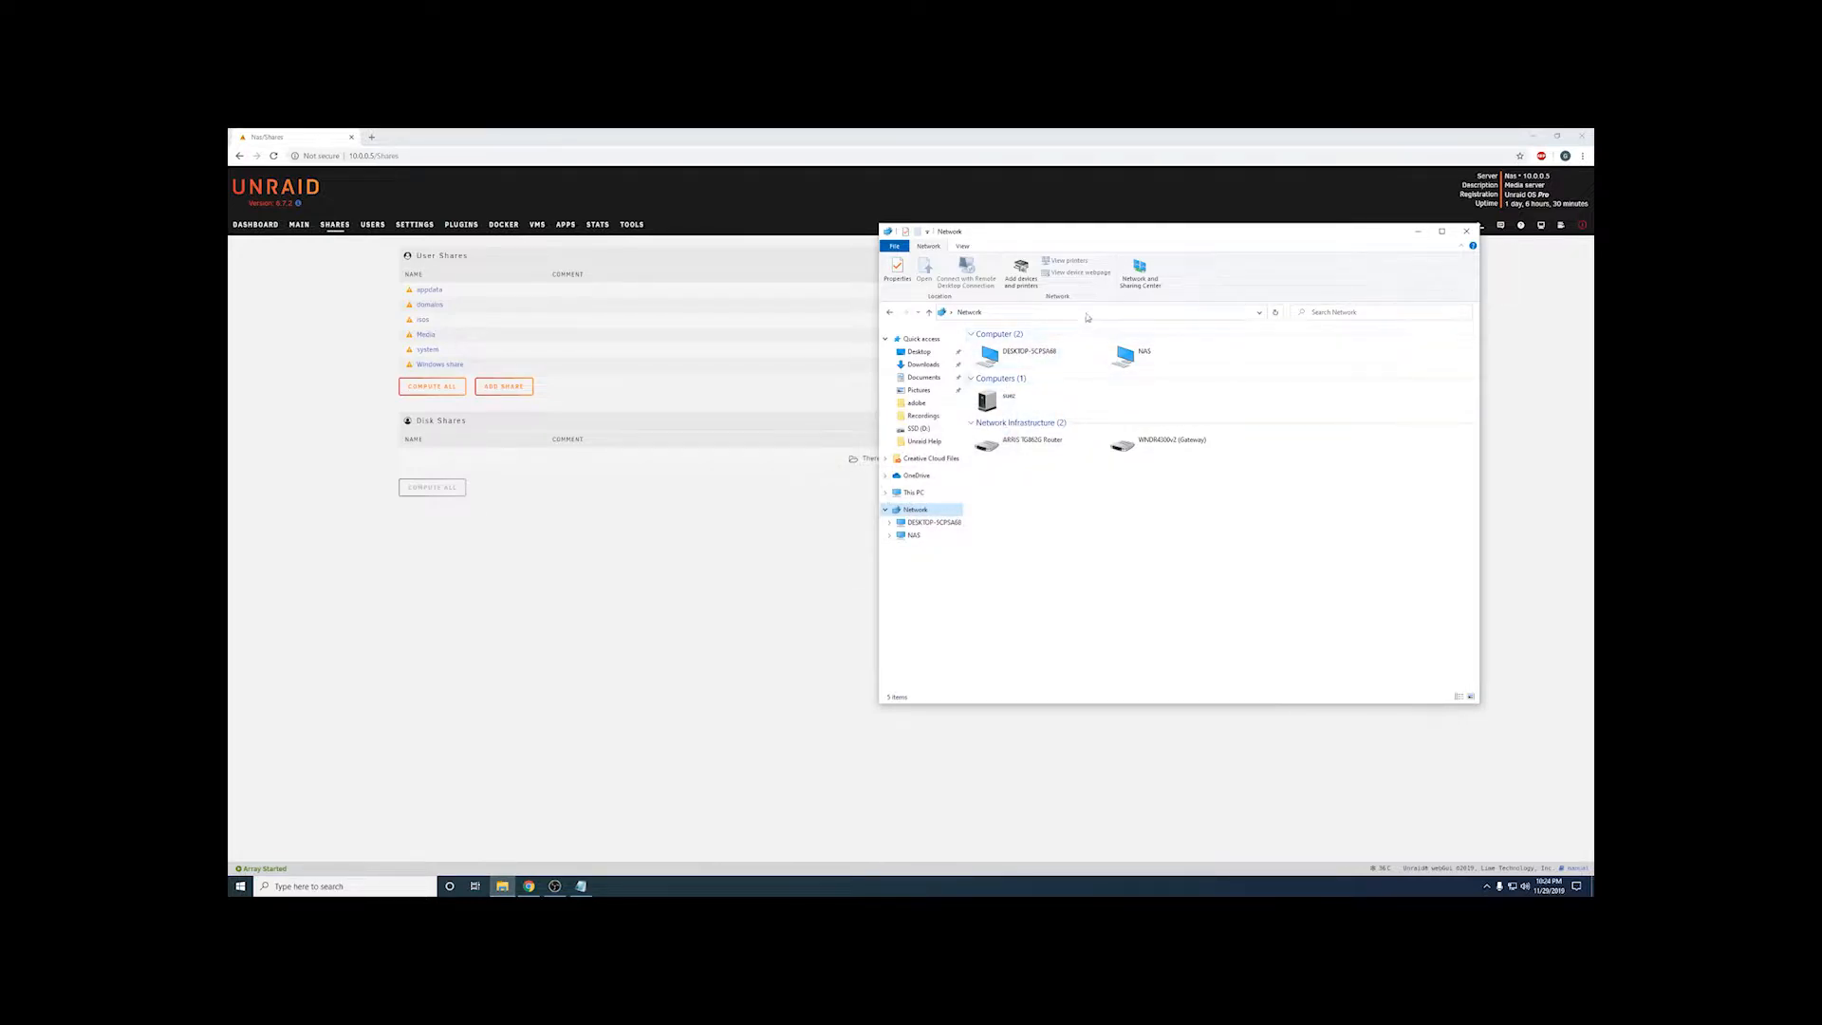
# Step: Browse the NAS's Media share to the Berserk (1997) folder inside Shows, inspect its episode folders and close File Explorer
pyautogui.doubleClick(1144, 353)
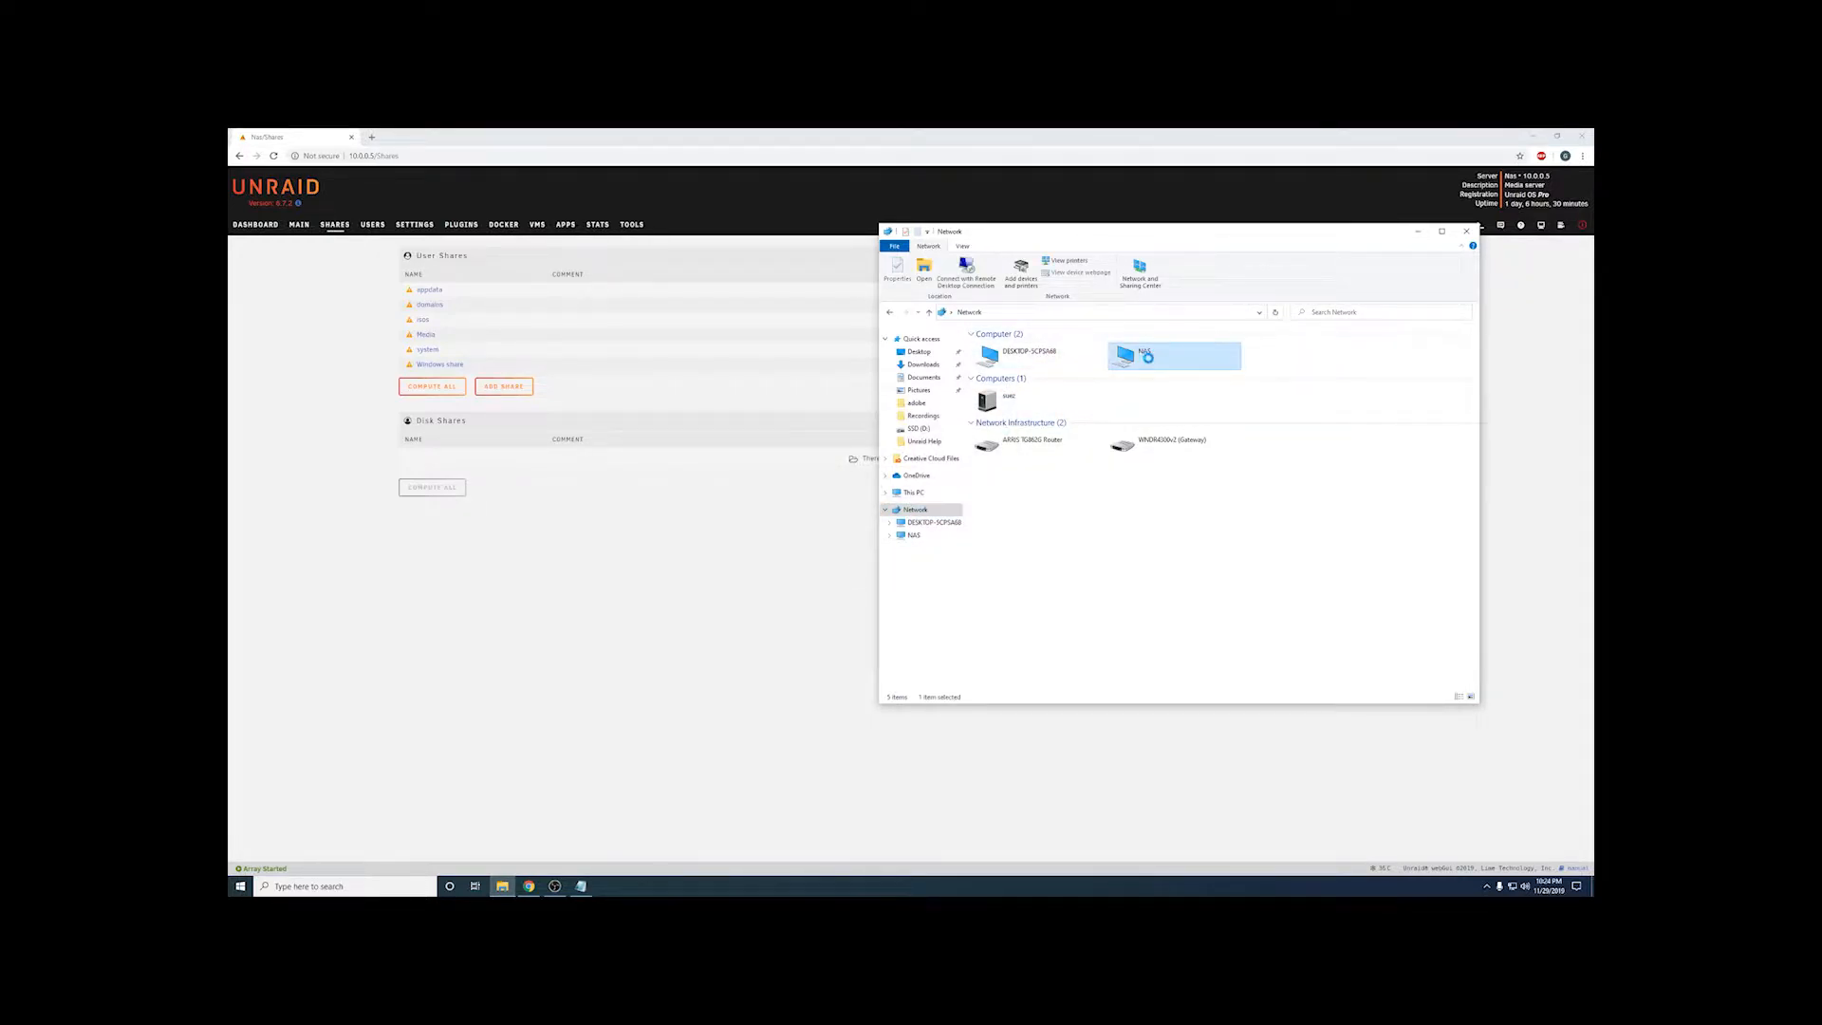
pyautogui.doubleClick(1139, 365)
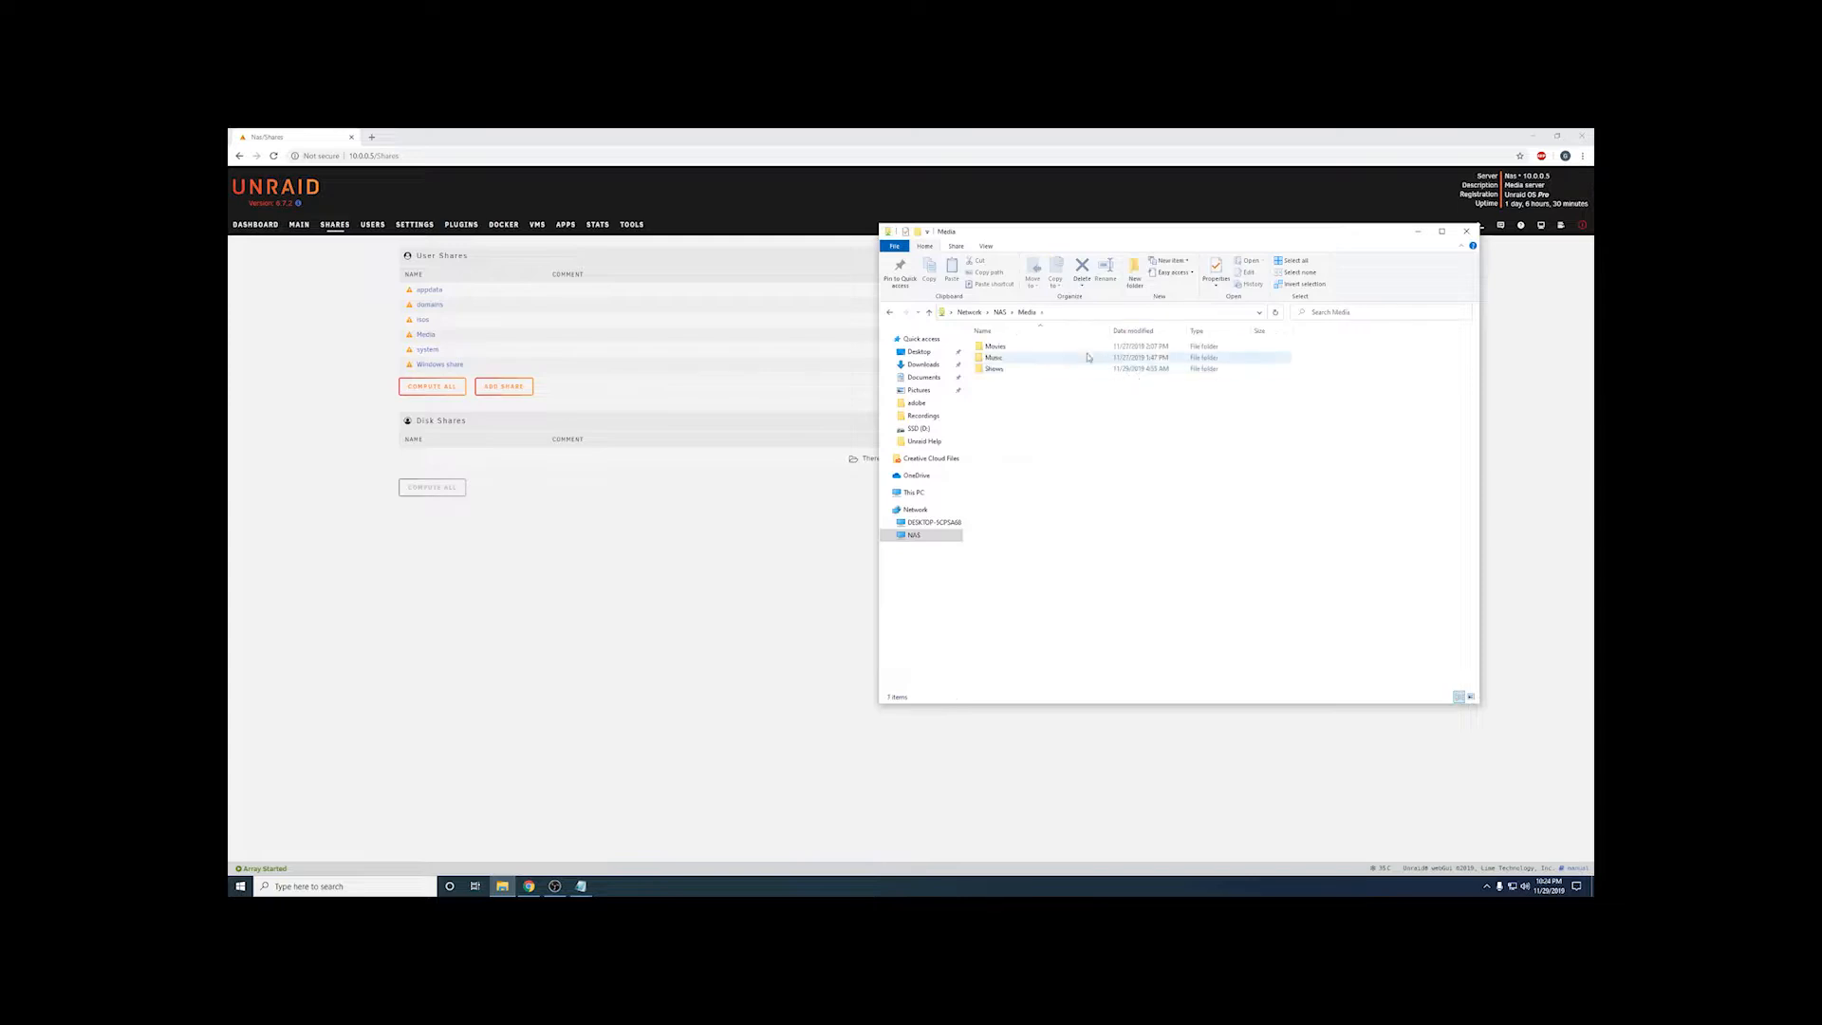
pyautogui.doubleClick(1025, 368)
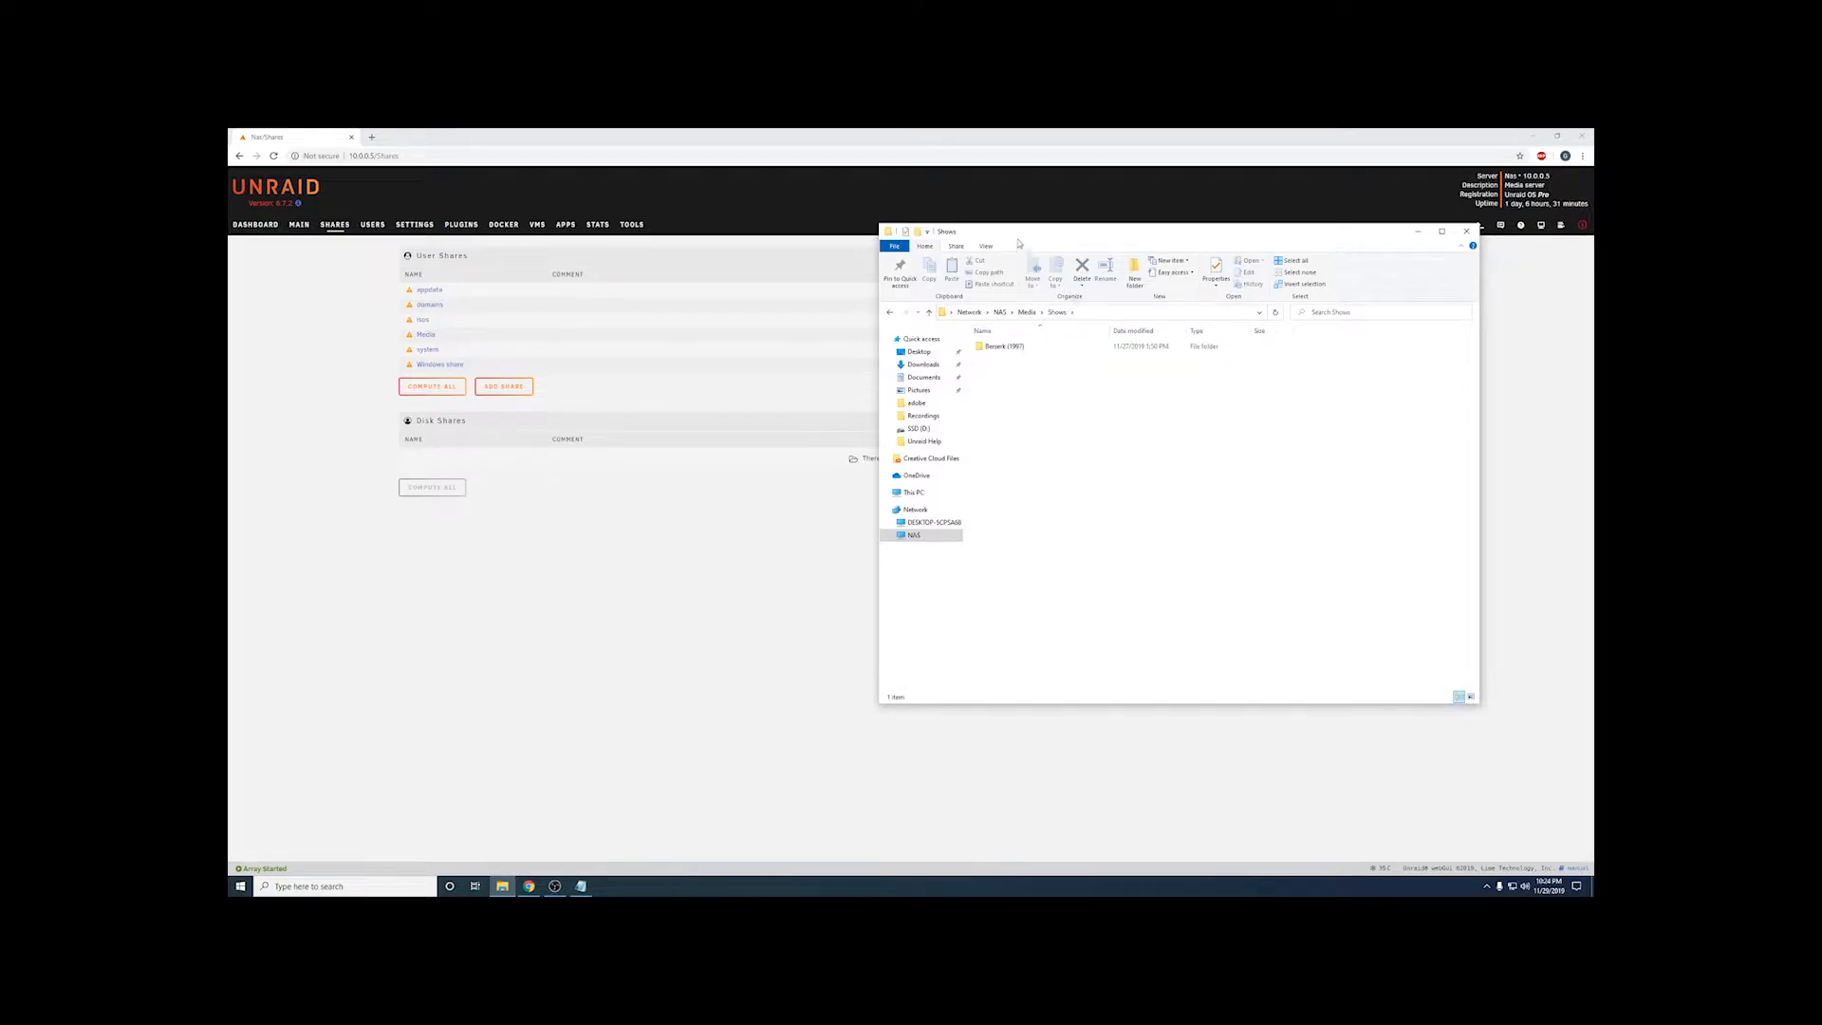
pyautogui.moveTo(1023, 232); pyautogui.dragTo(869, 220)
pyautogui.doubleClick(851, 334)
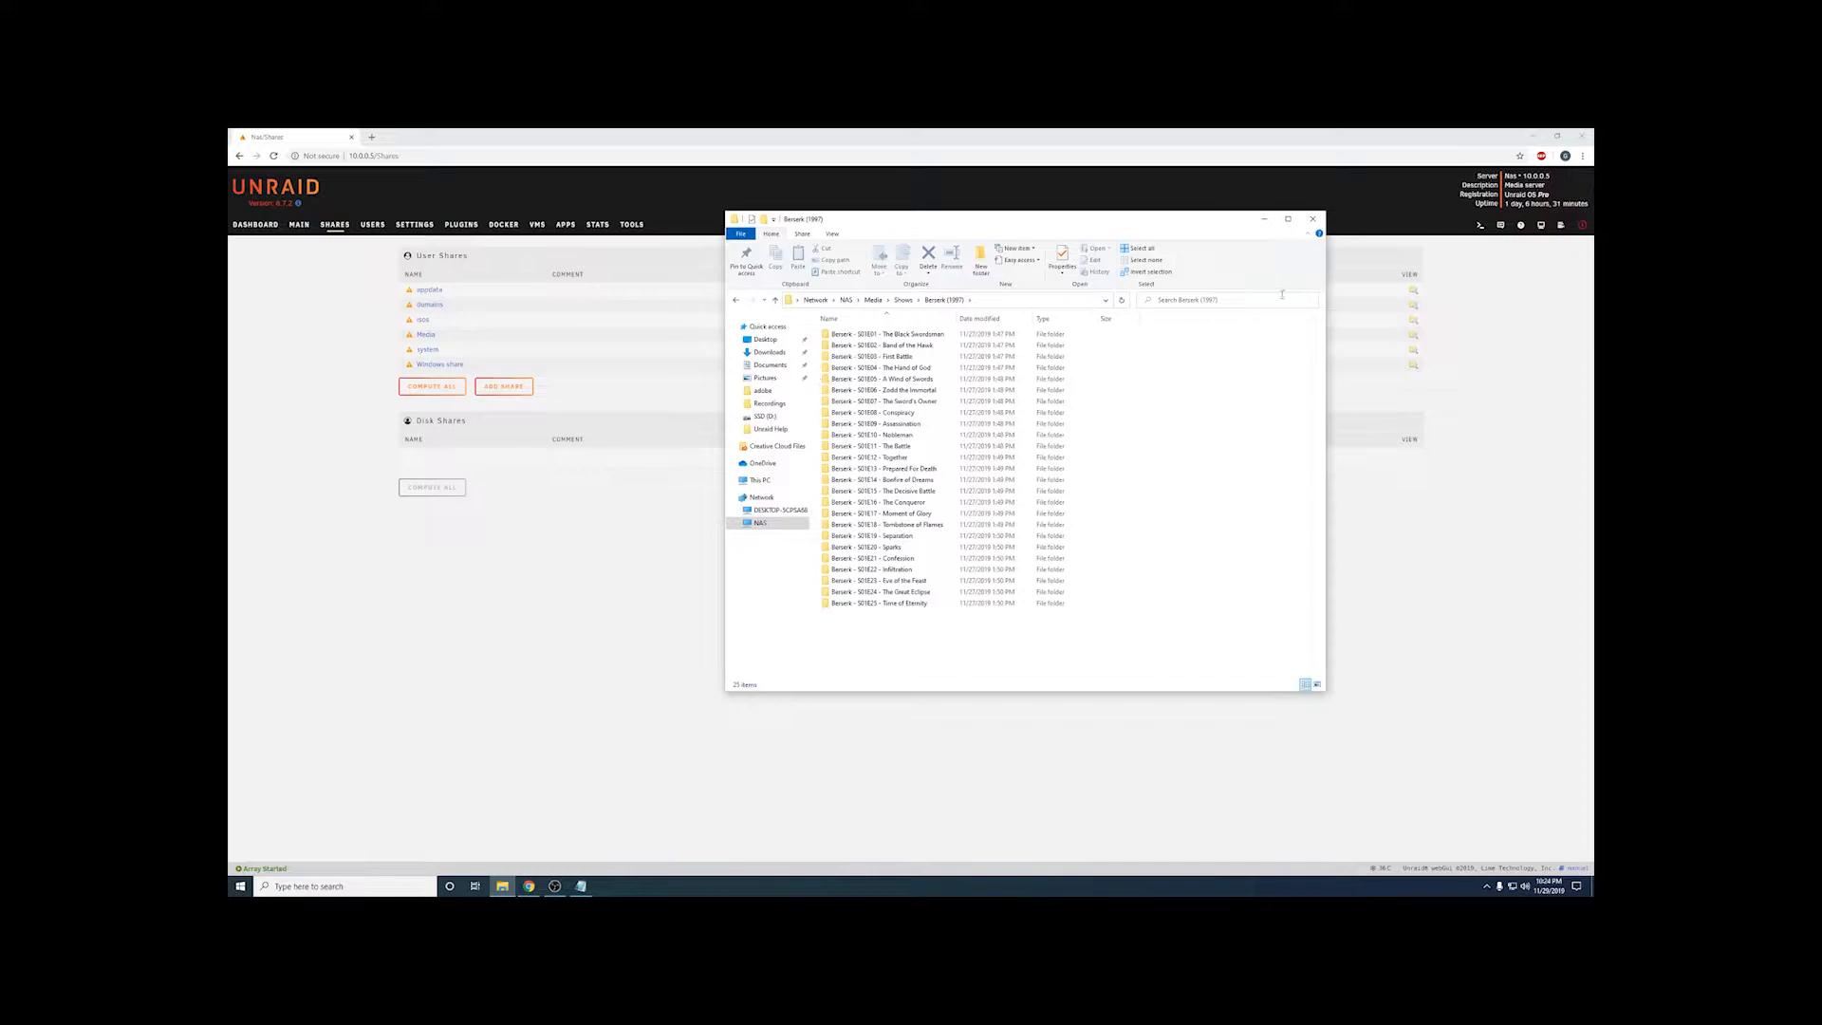
pyautogui.click(1312, 220)
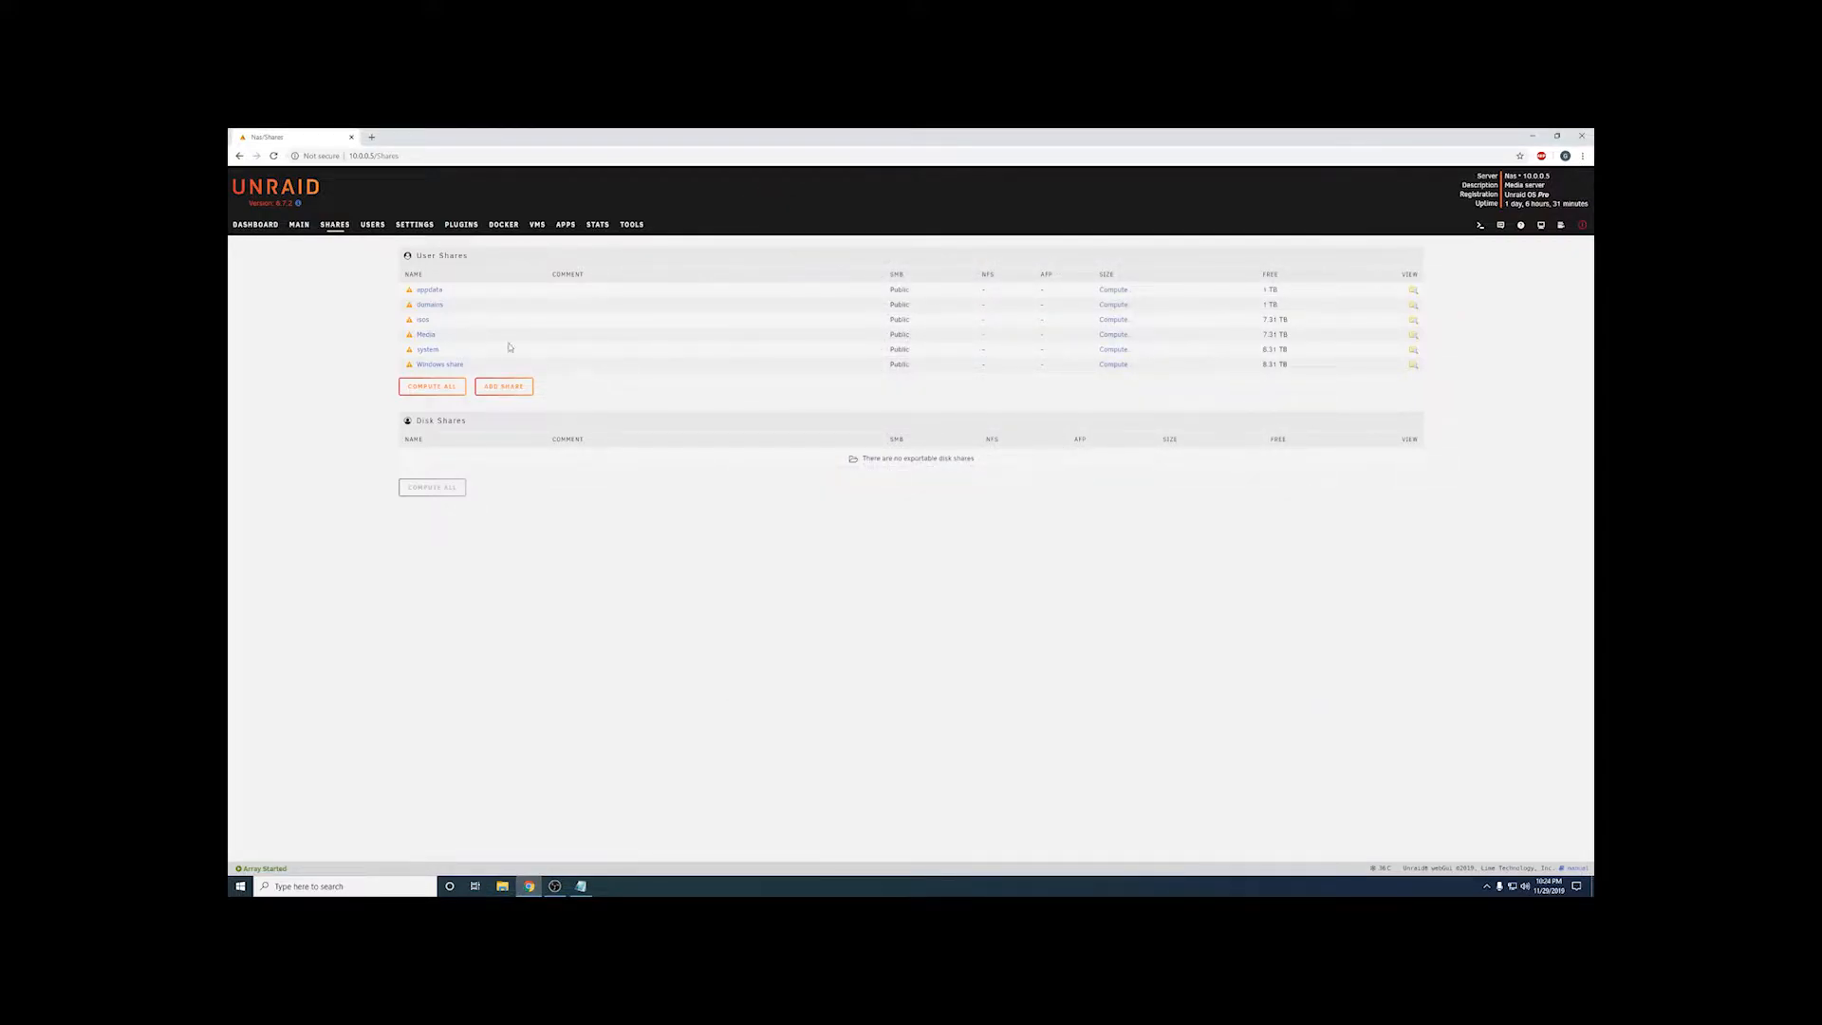
# Step: Recheck the Media share's settings in Unraid and go back to the dashboard
pyautogui.click(426, 335)
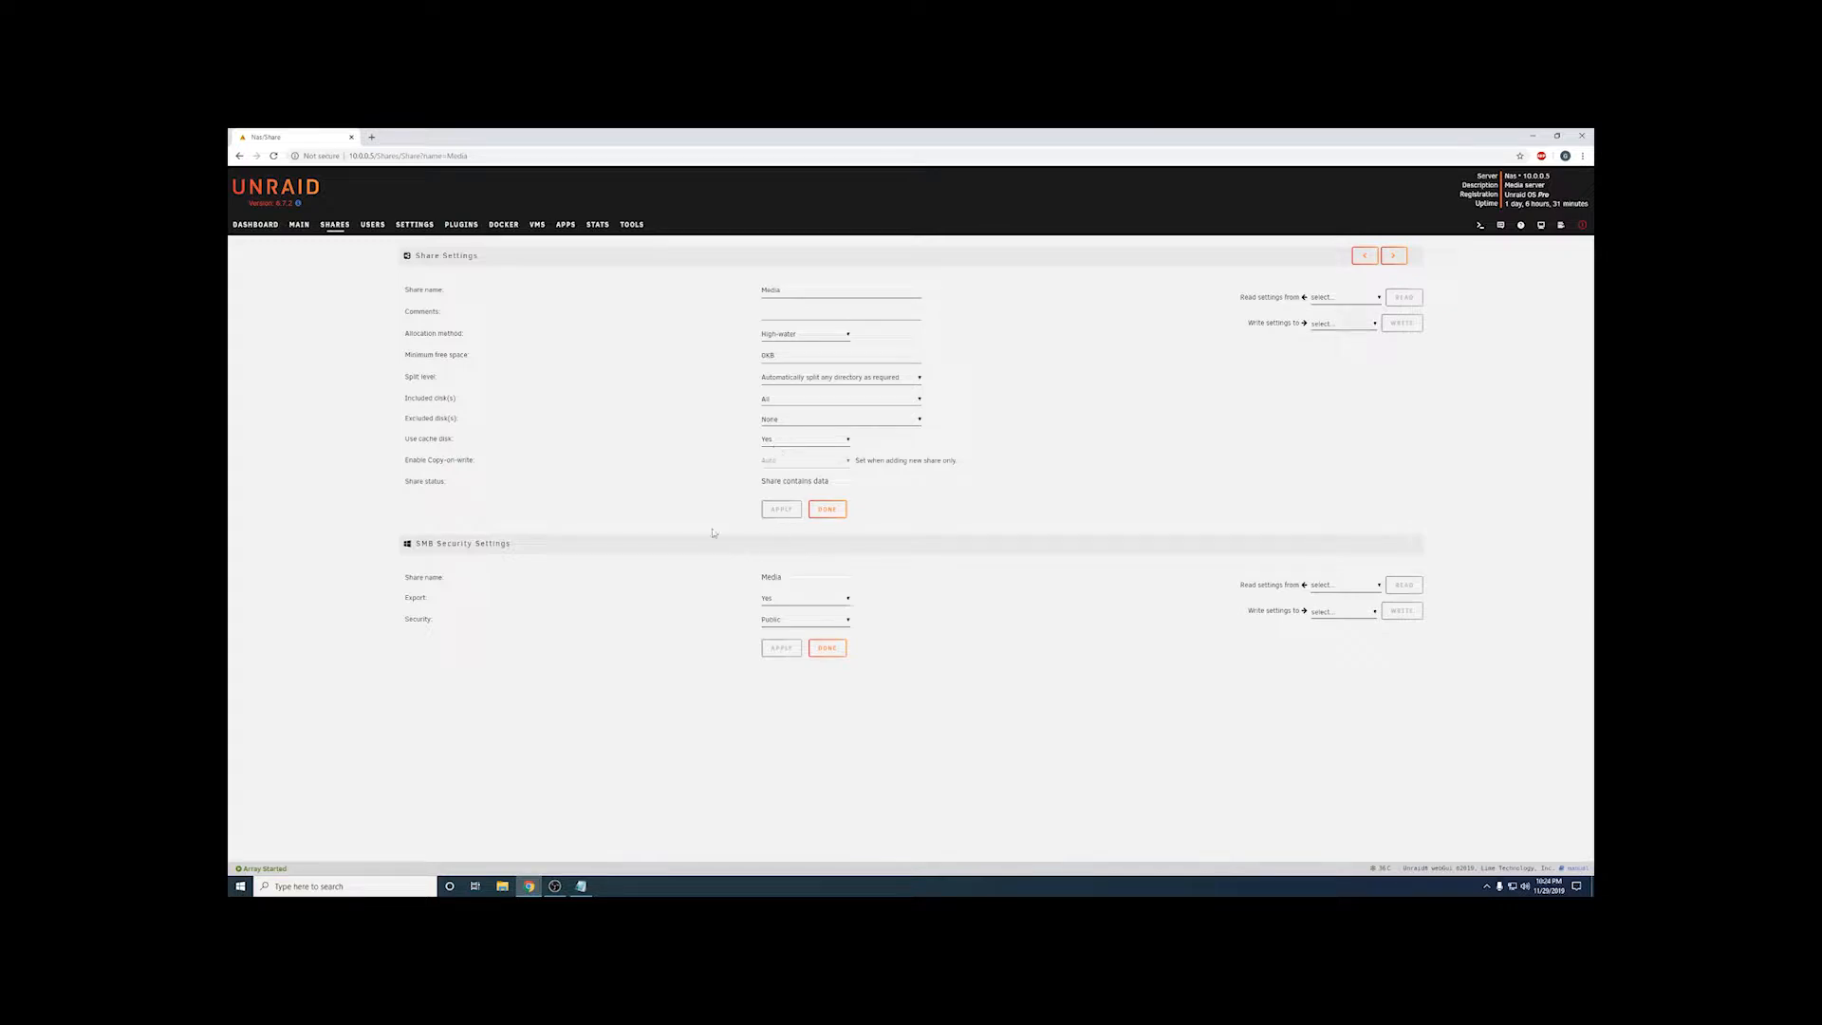
pyautogui.click(296, 226)
pyautogui.click(255, 225)
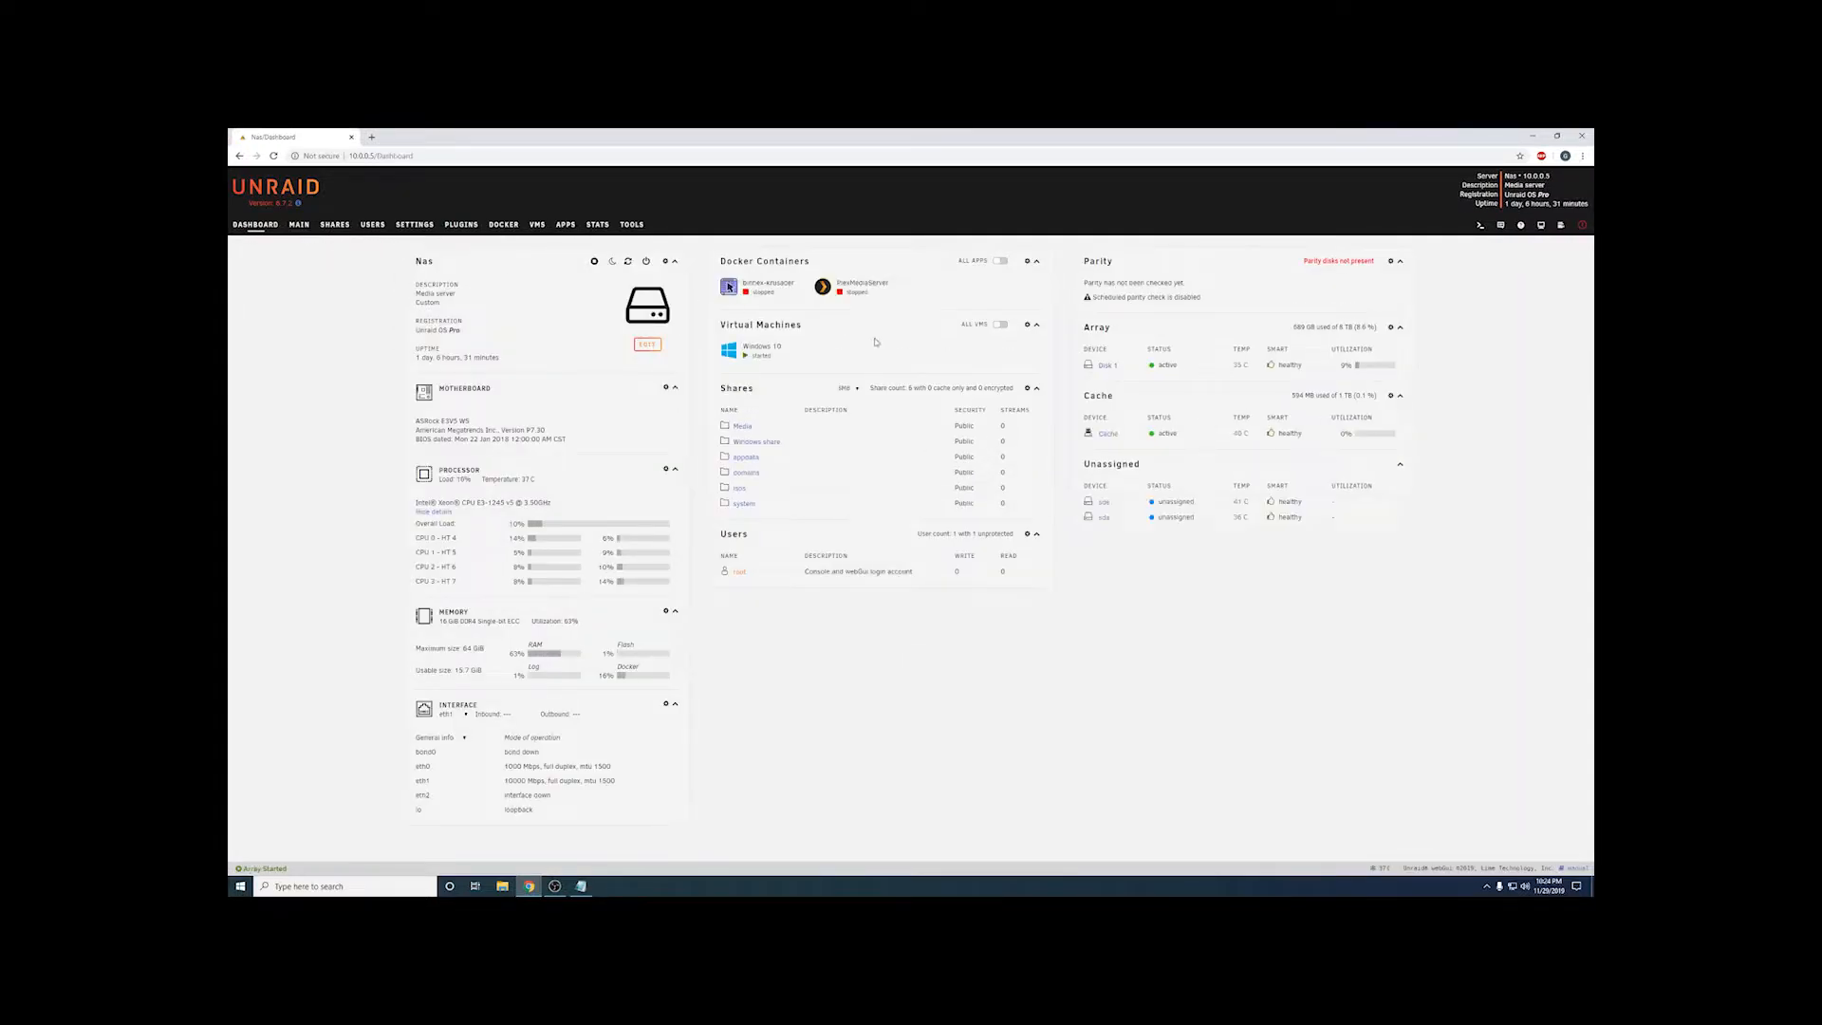
# Step: Force stop the Windows 10 virtual machine
pyautogui.click(729, 351)
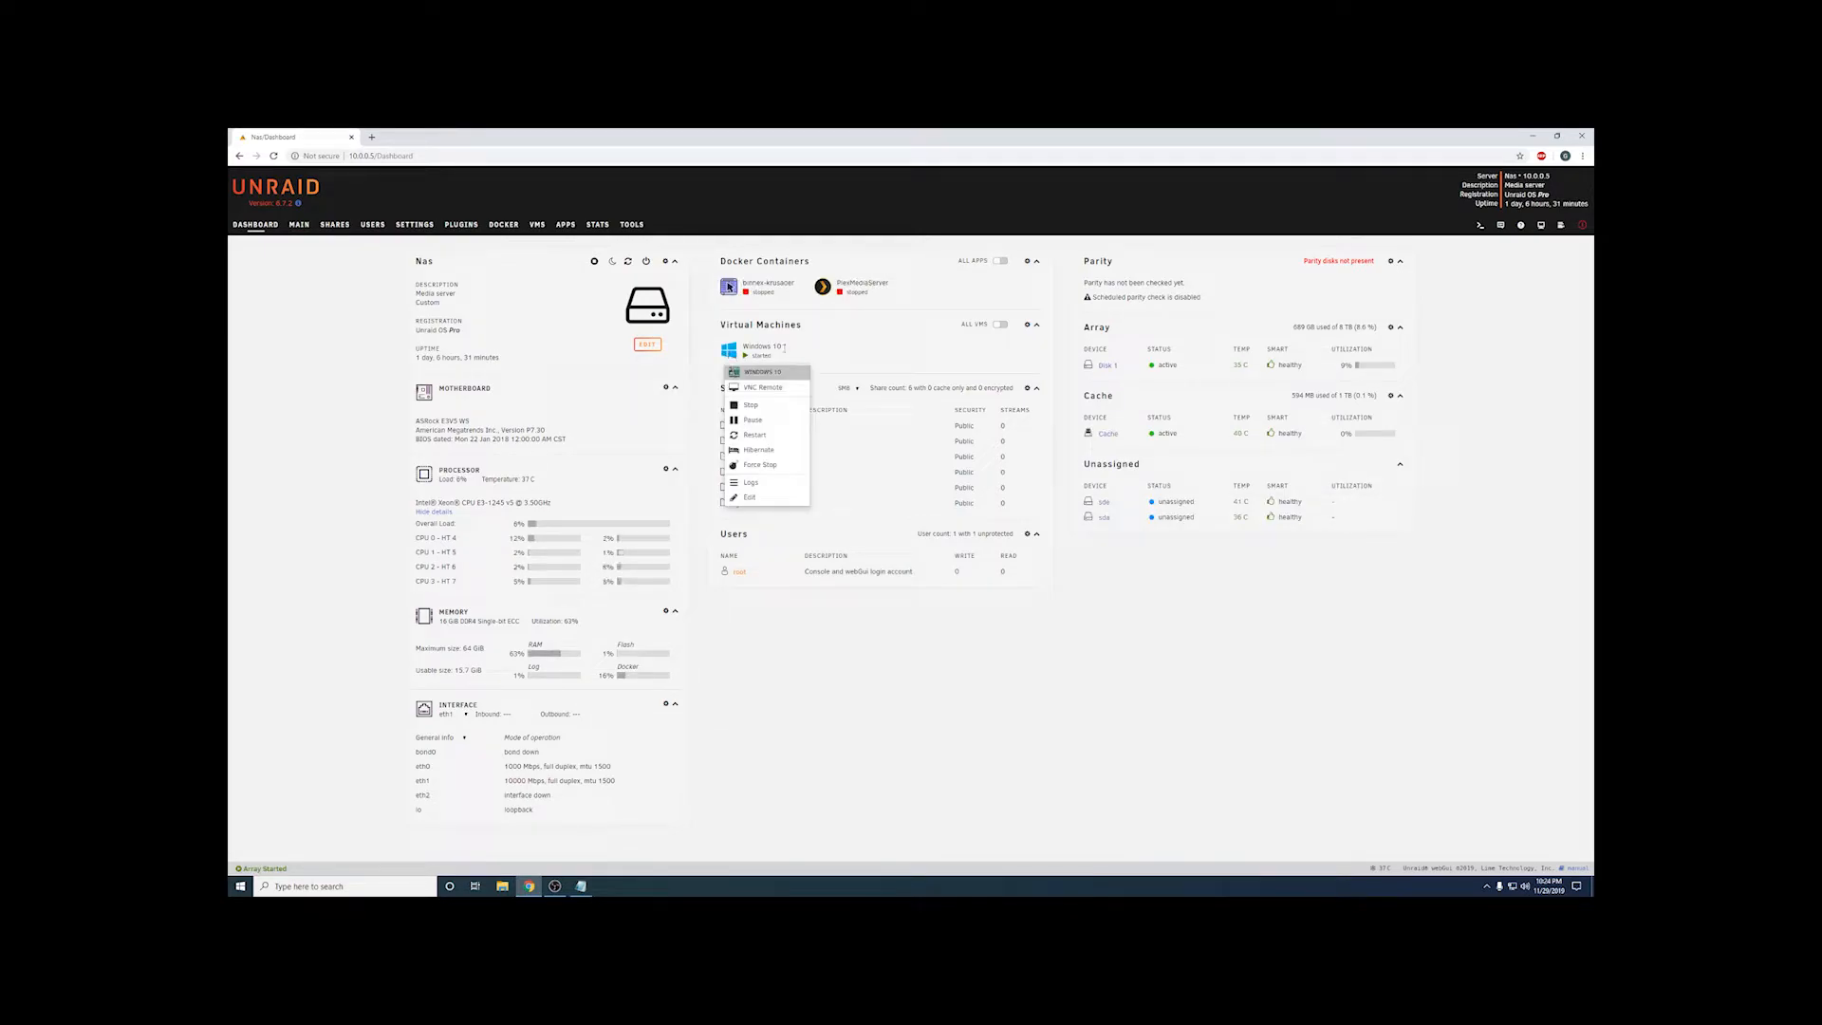
pyautogui.click(802, 350)
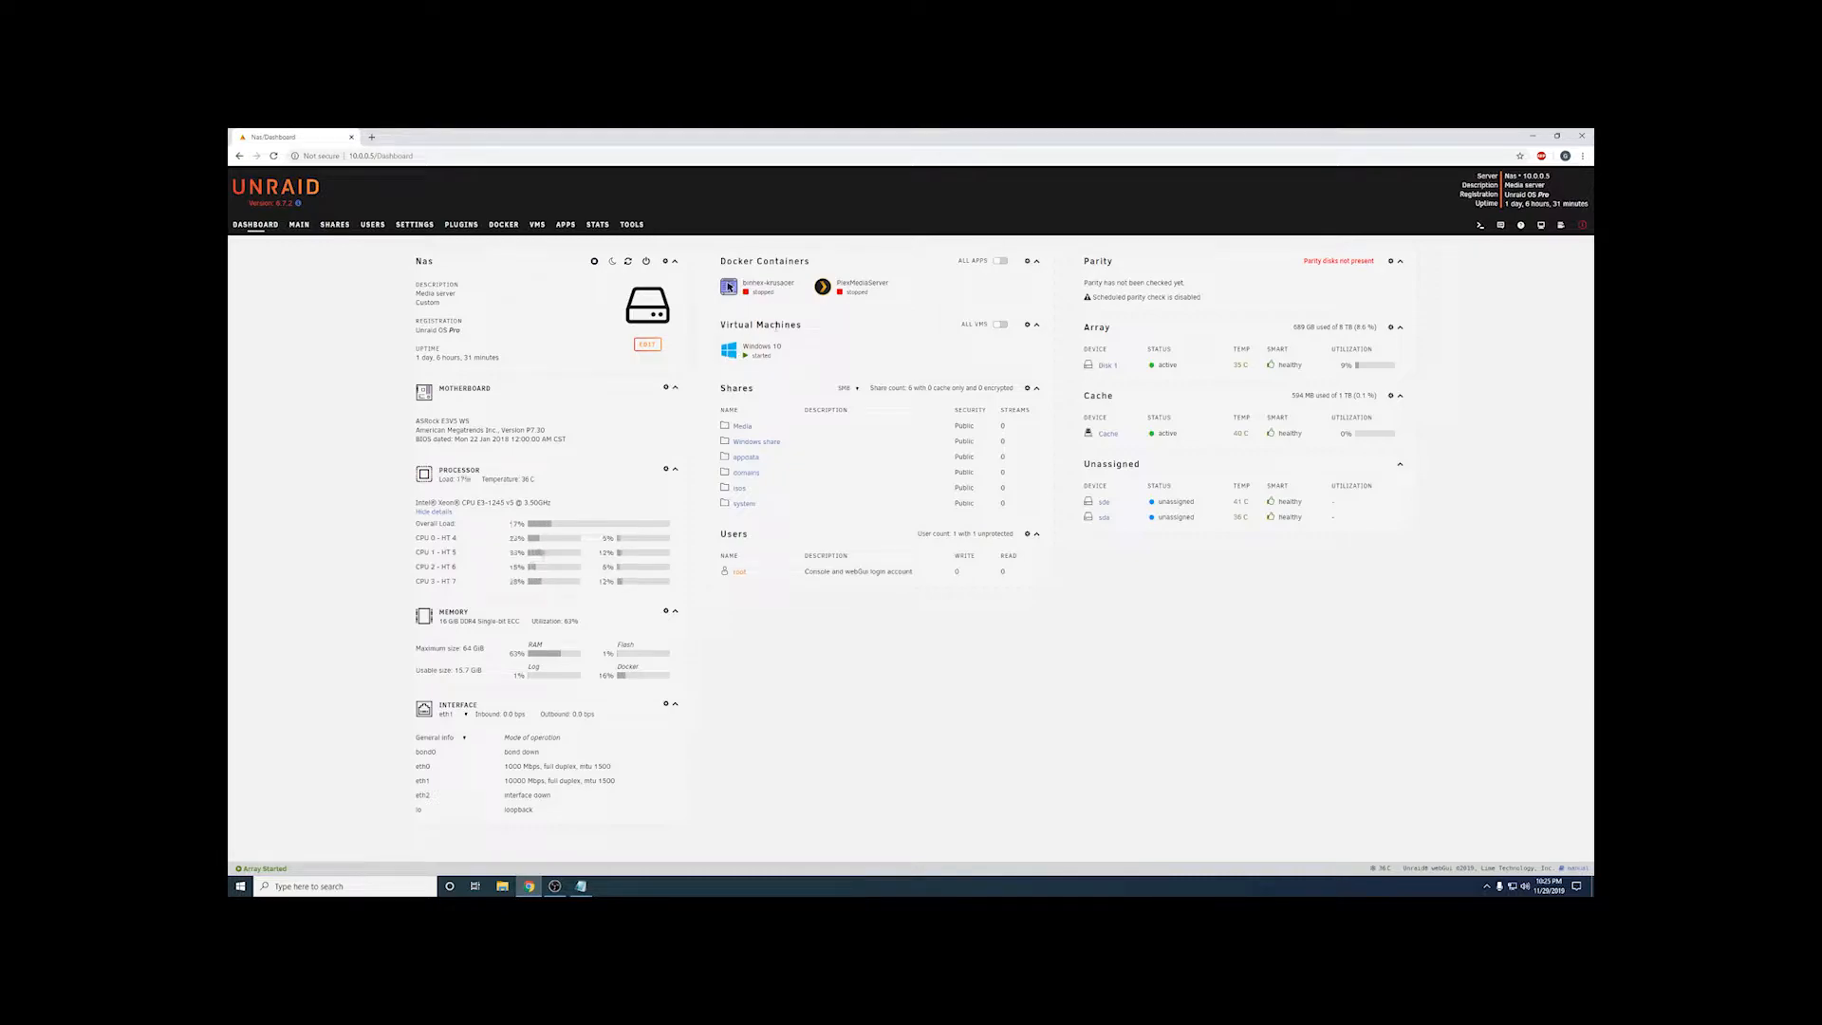
pyautogui.click(730, 350)
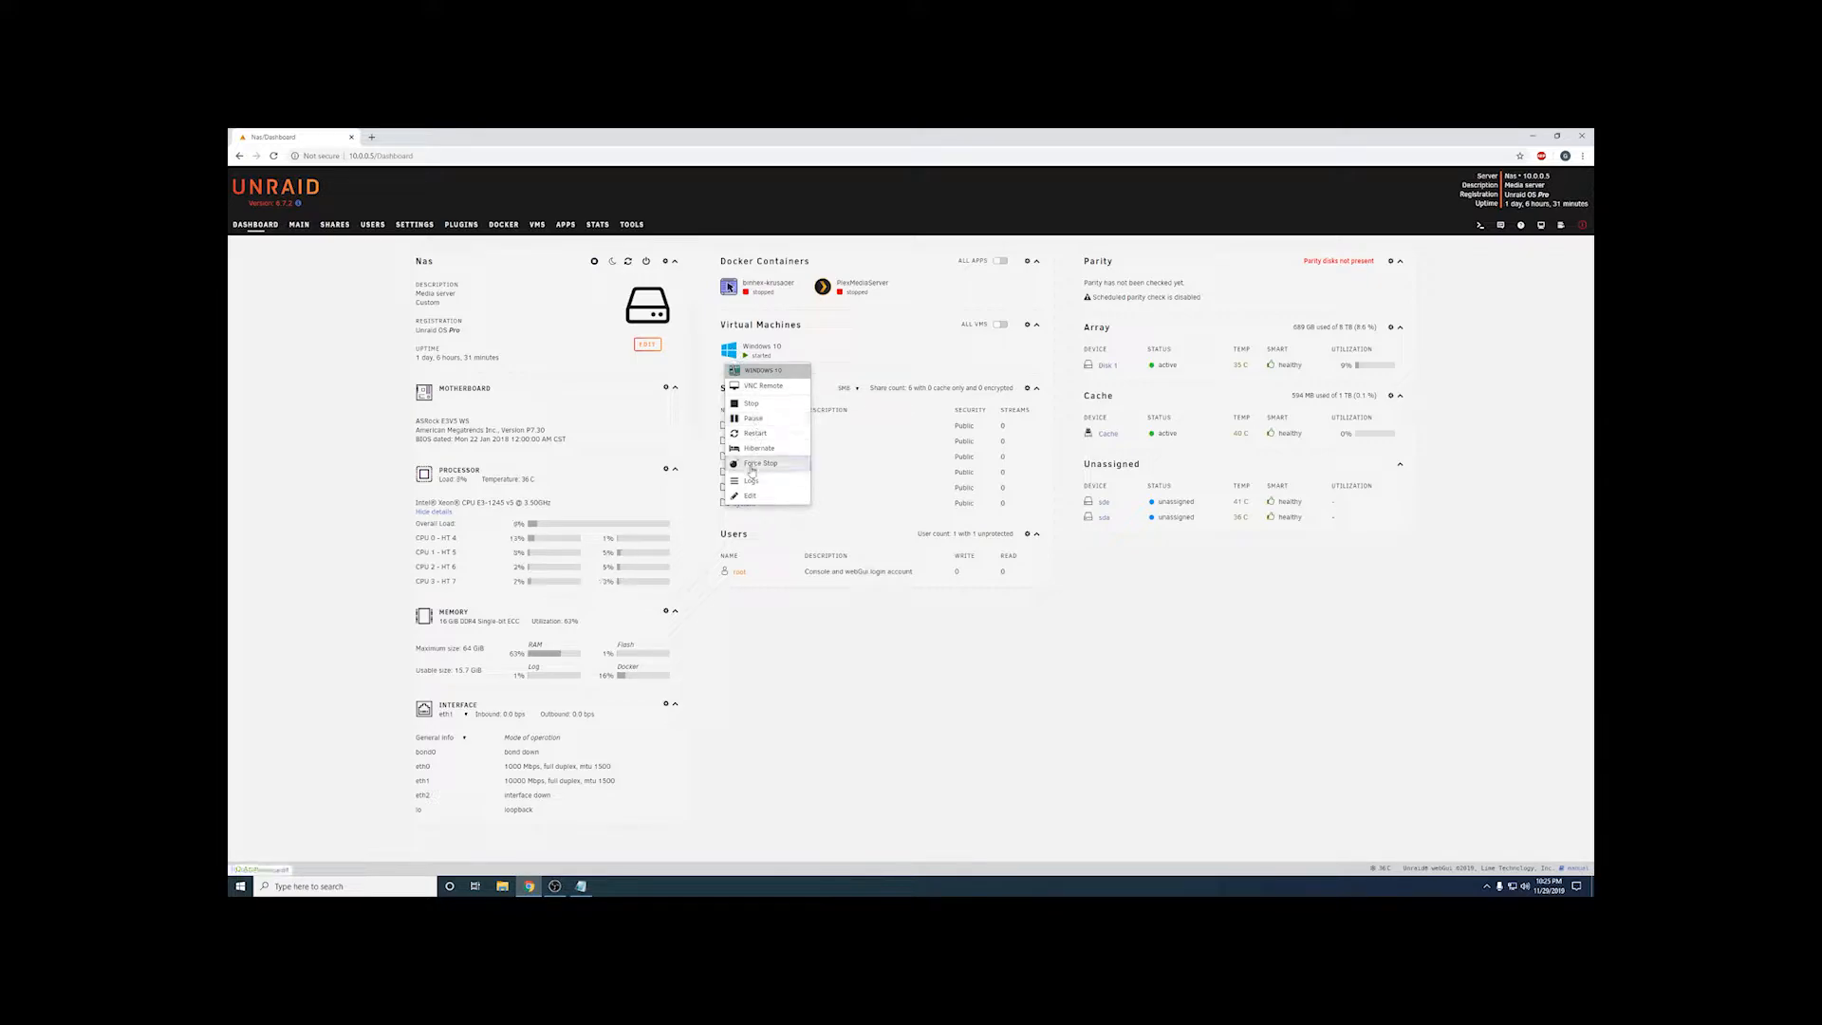
pyautogui.click(754, 465)
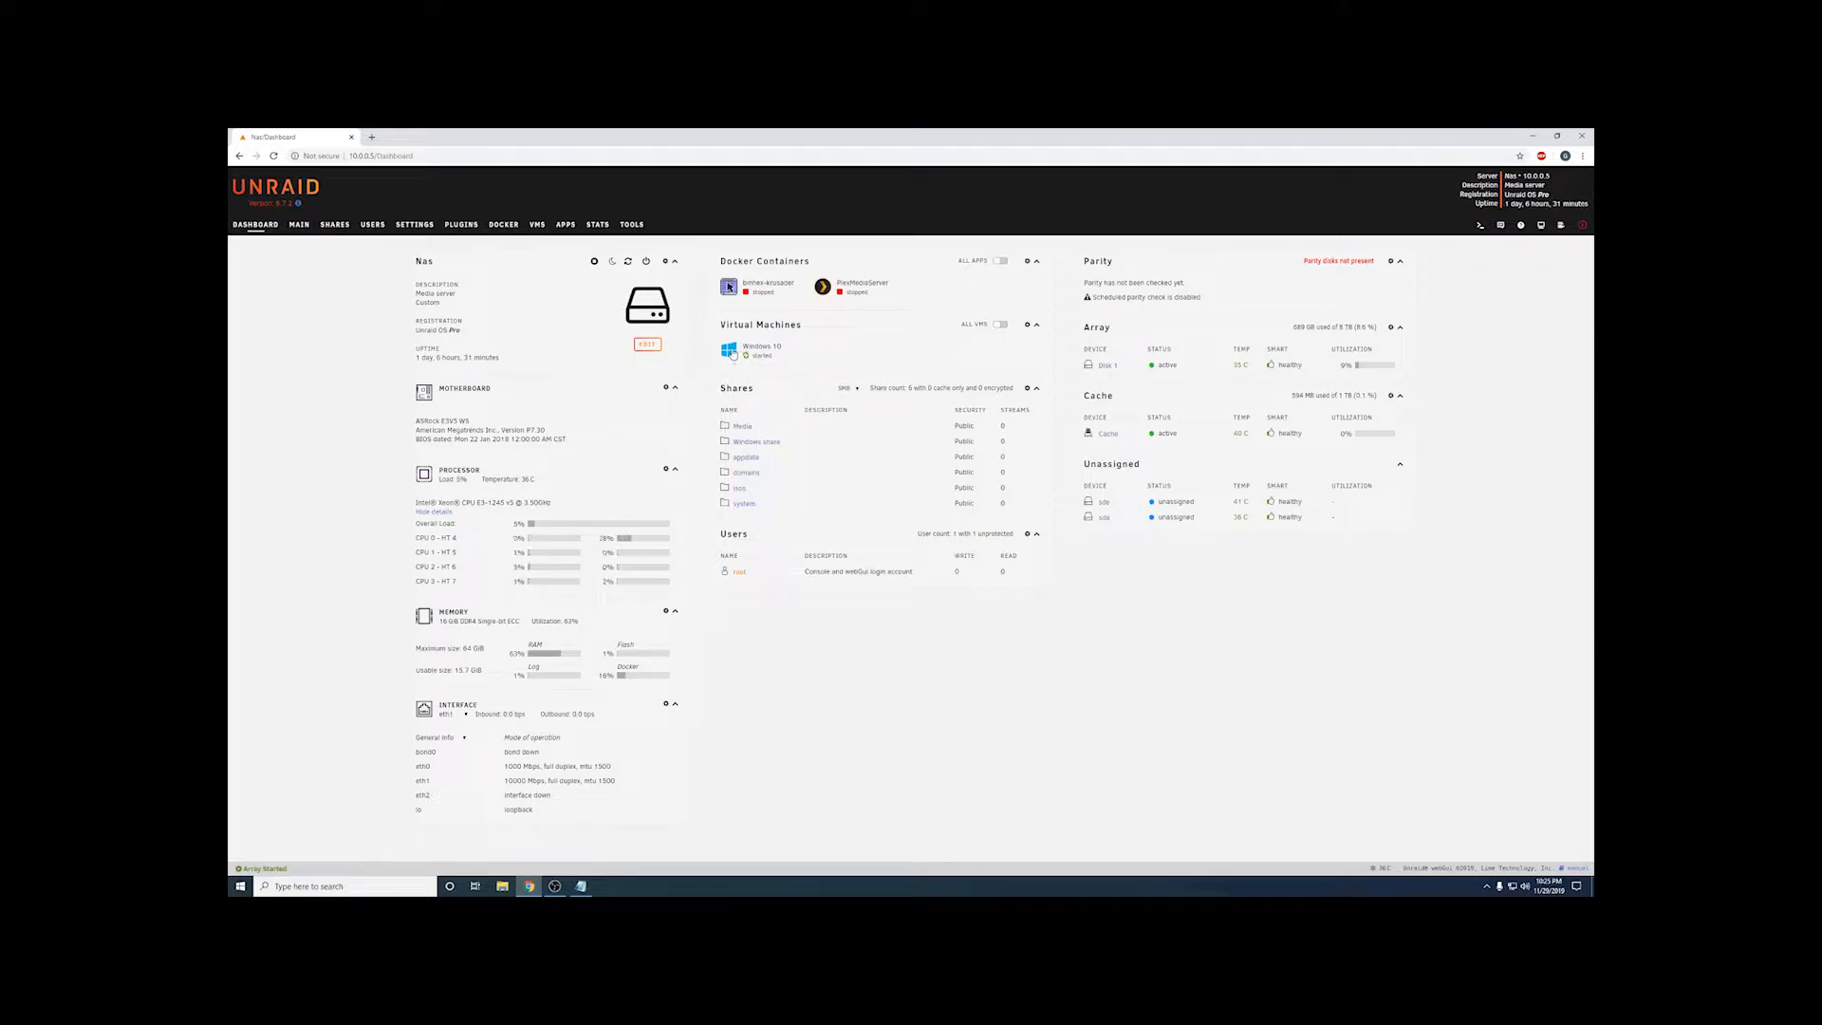
# Step: Open the Windows 10 virtual machine's configuration for editing and review its CPU, memory, ISO, vDisk, graphics and network settings
pyautogui.click(744, 349)
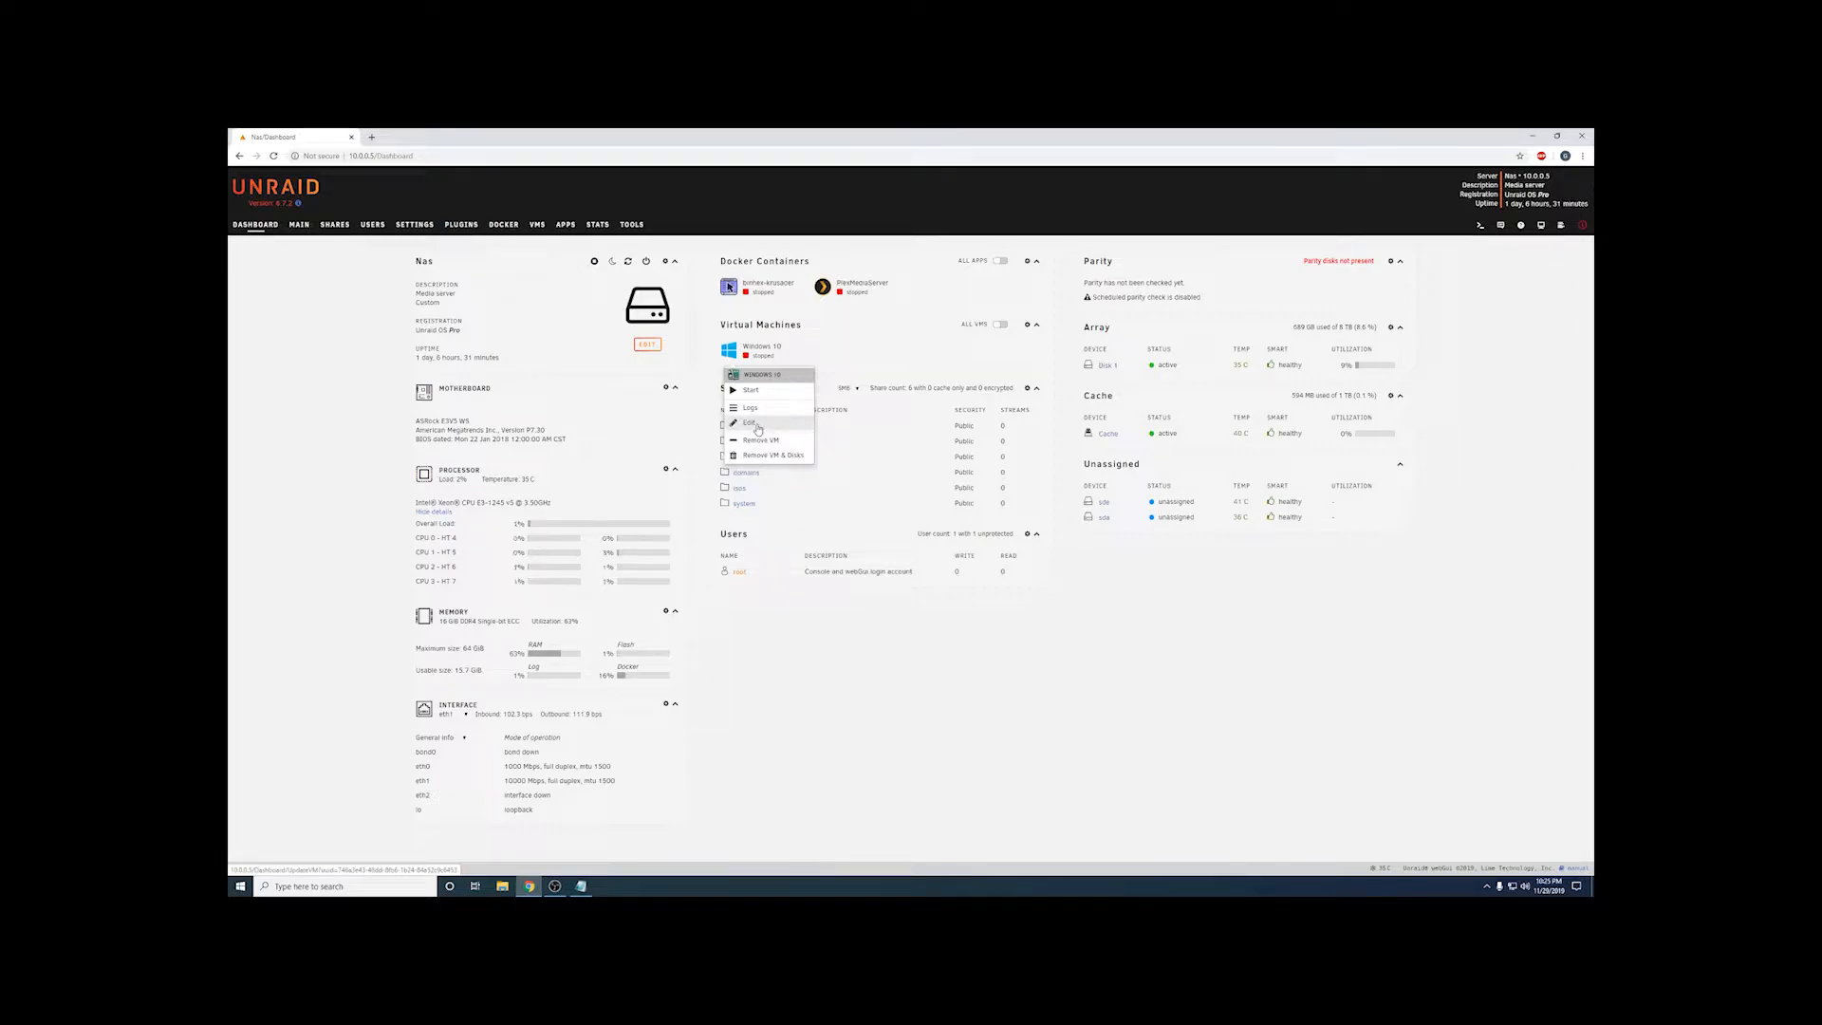
pyautogui.click(759, 427)
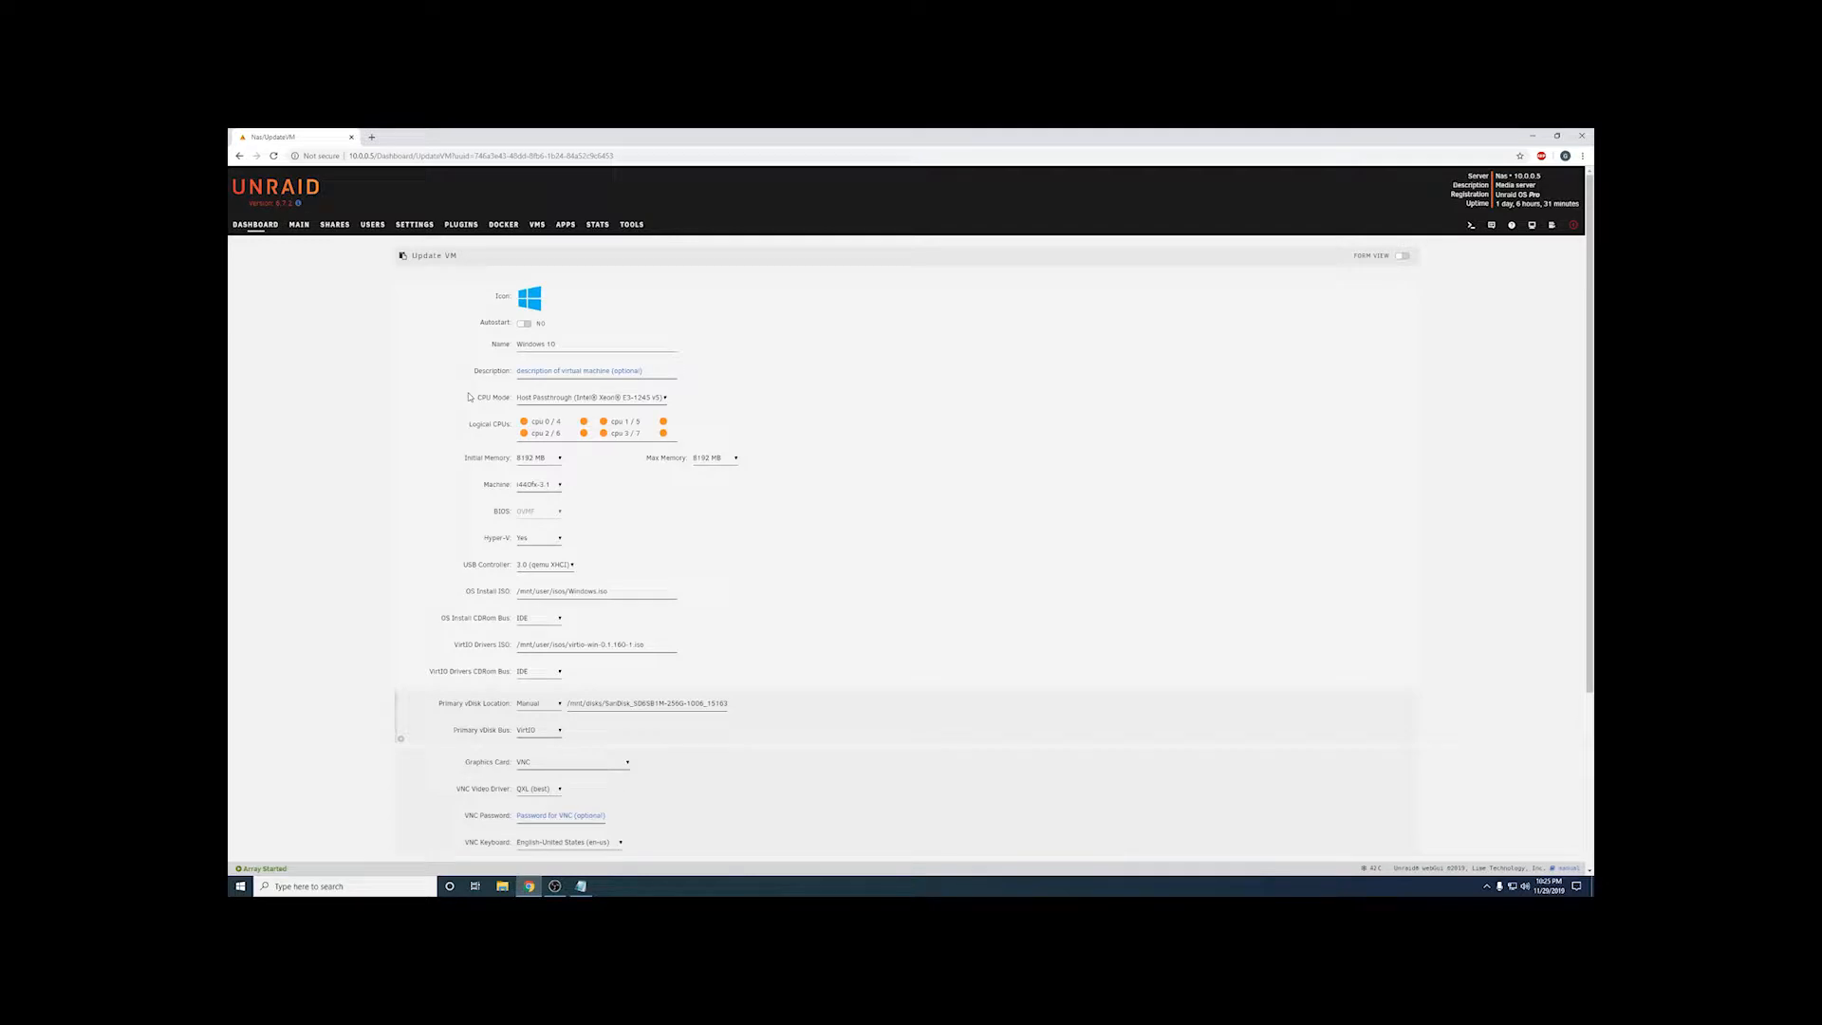
pyautogui.scroll(-3, 469, 396)
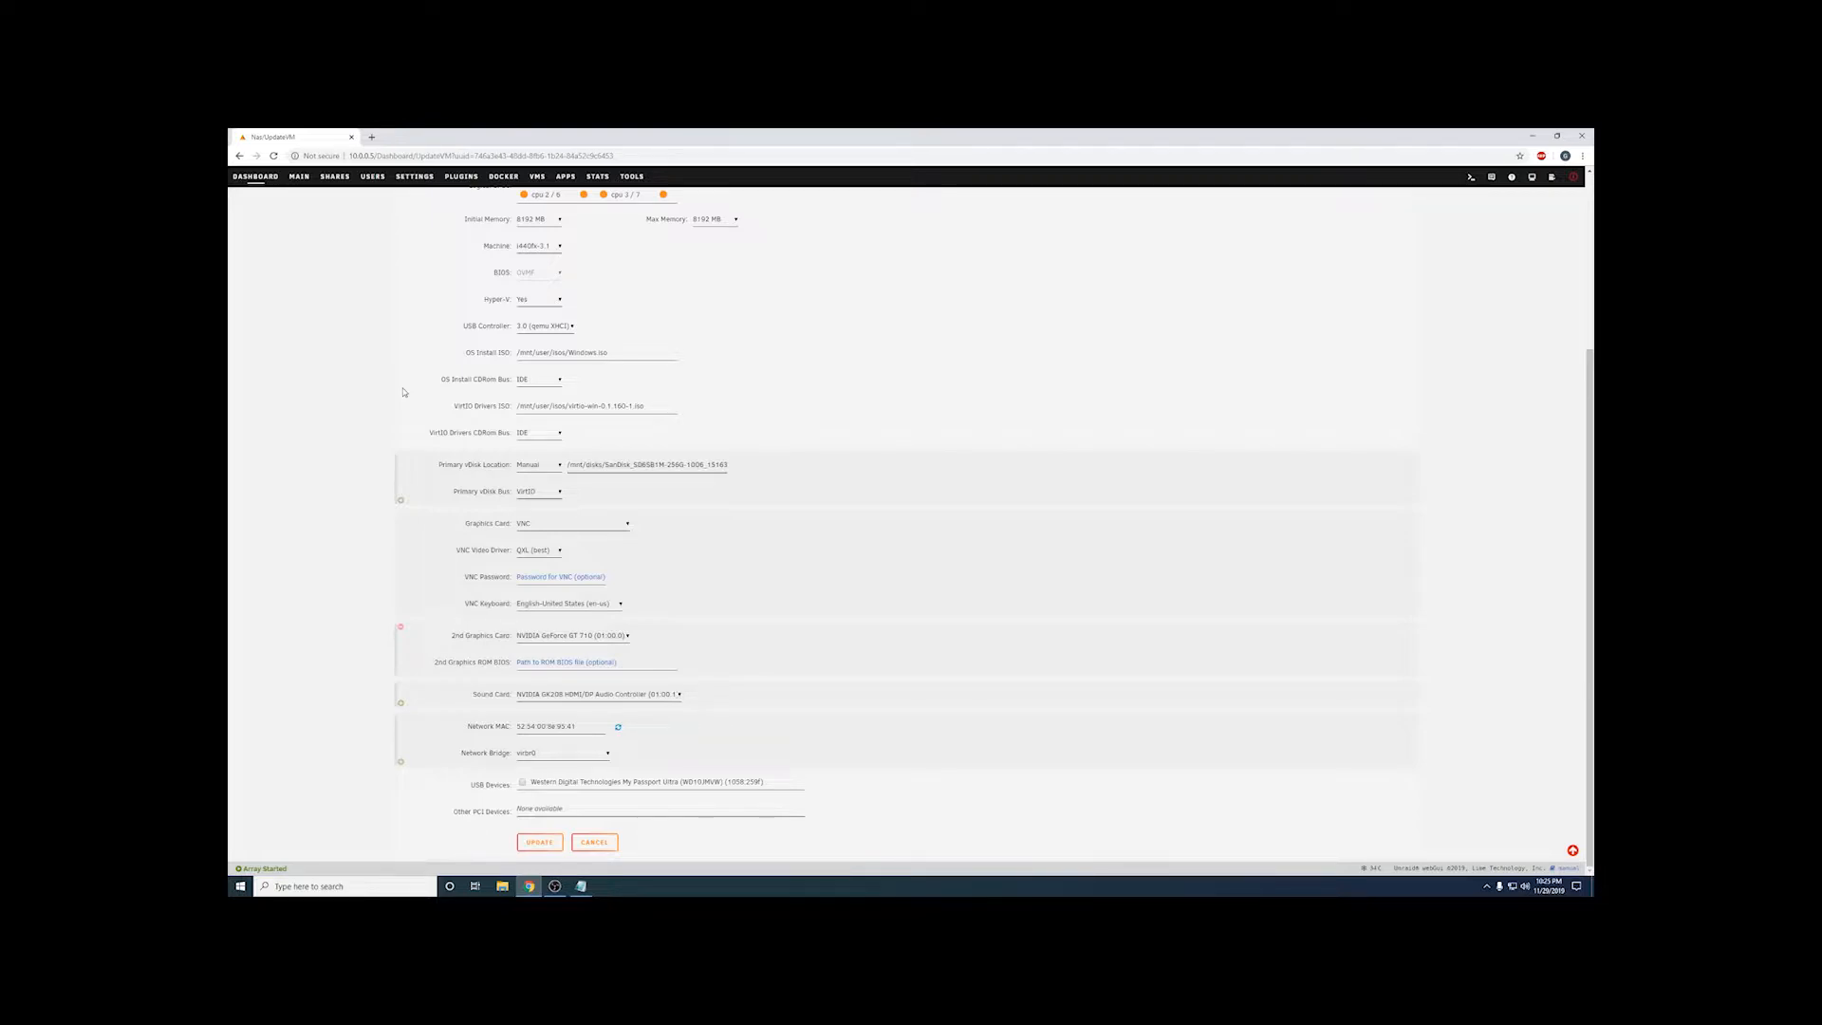
pyautogui.scroll(5, 406, 397)
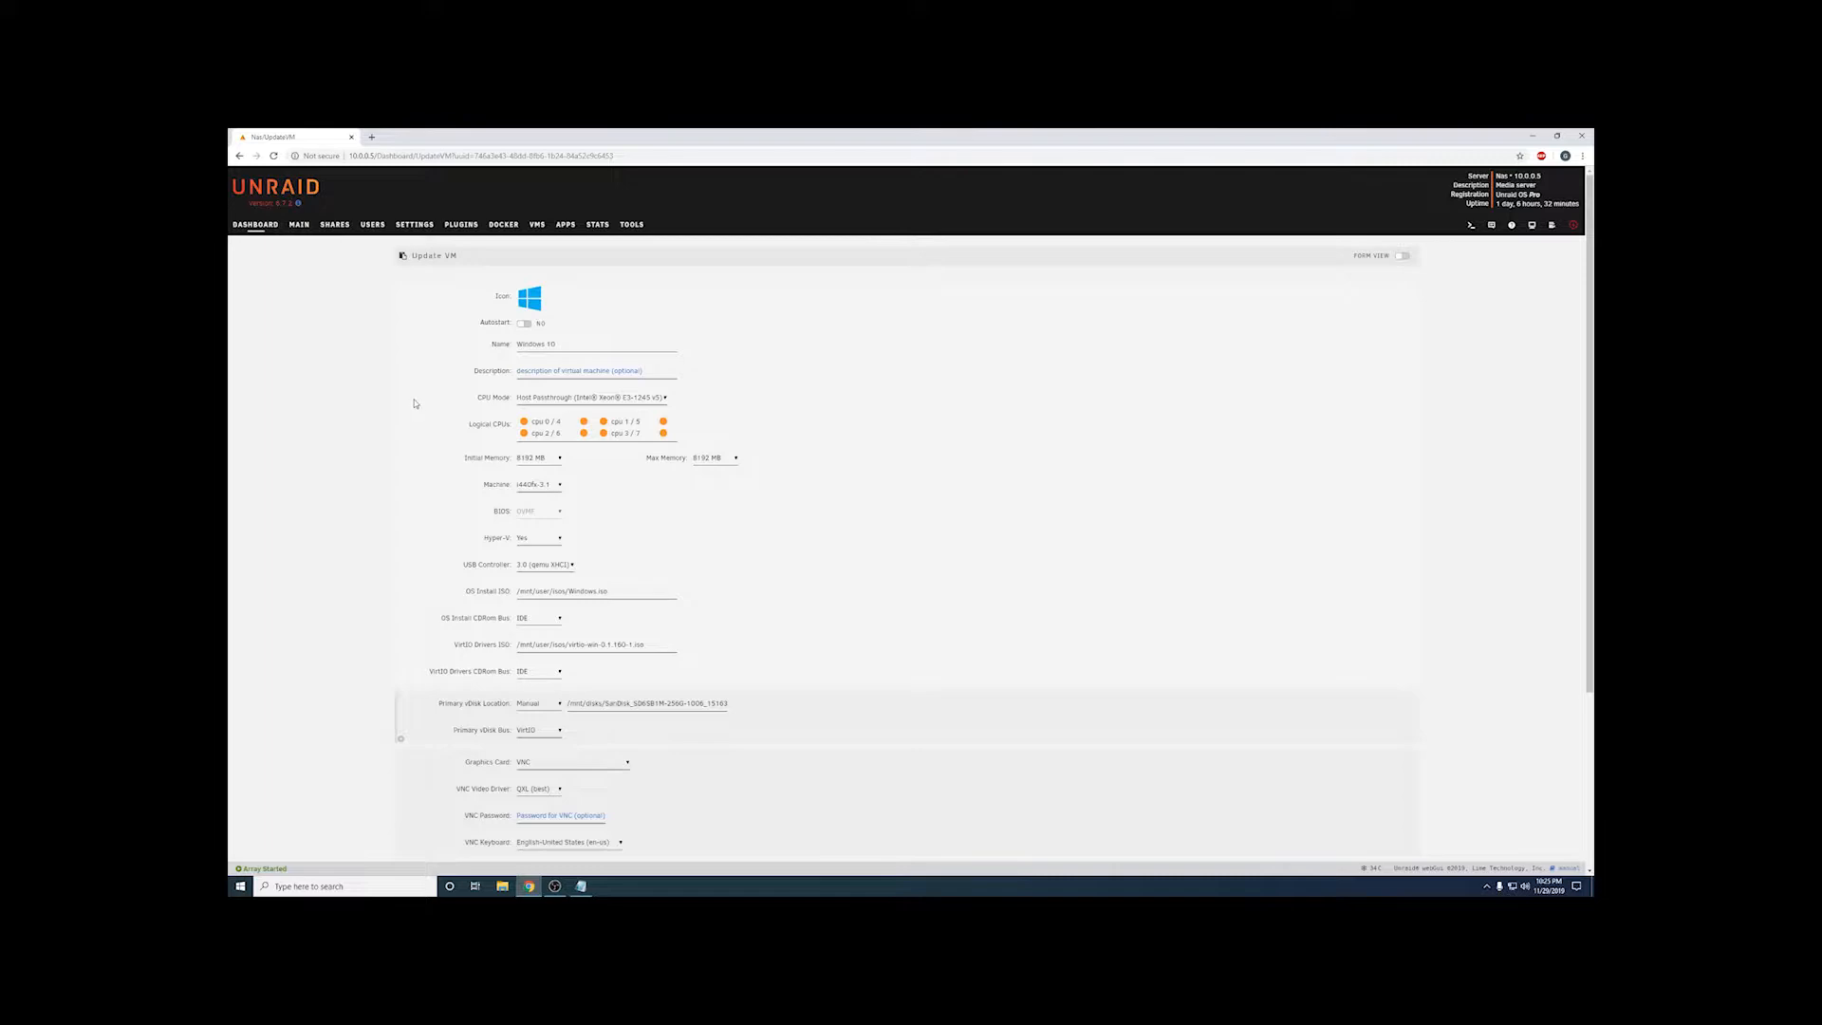
pyautogui.scroll(-3, 414, 403)
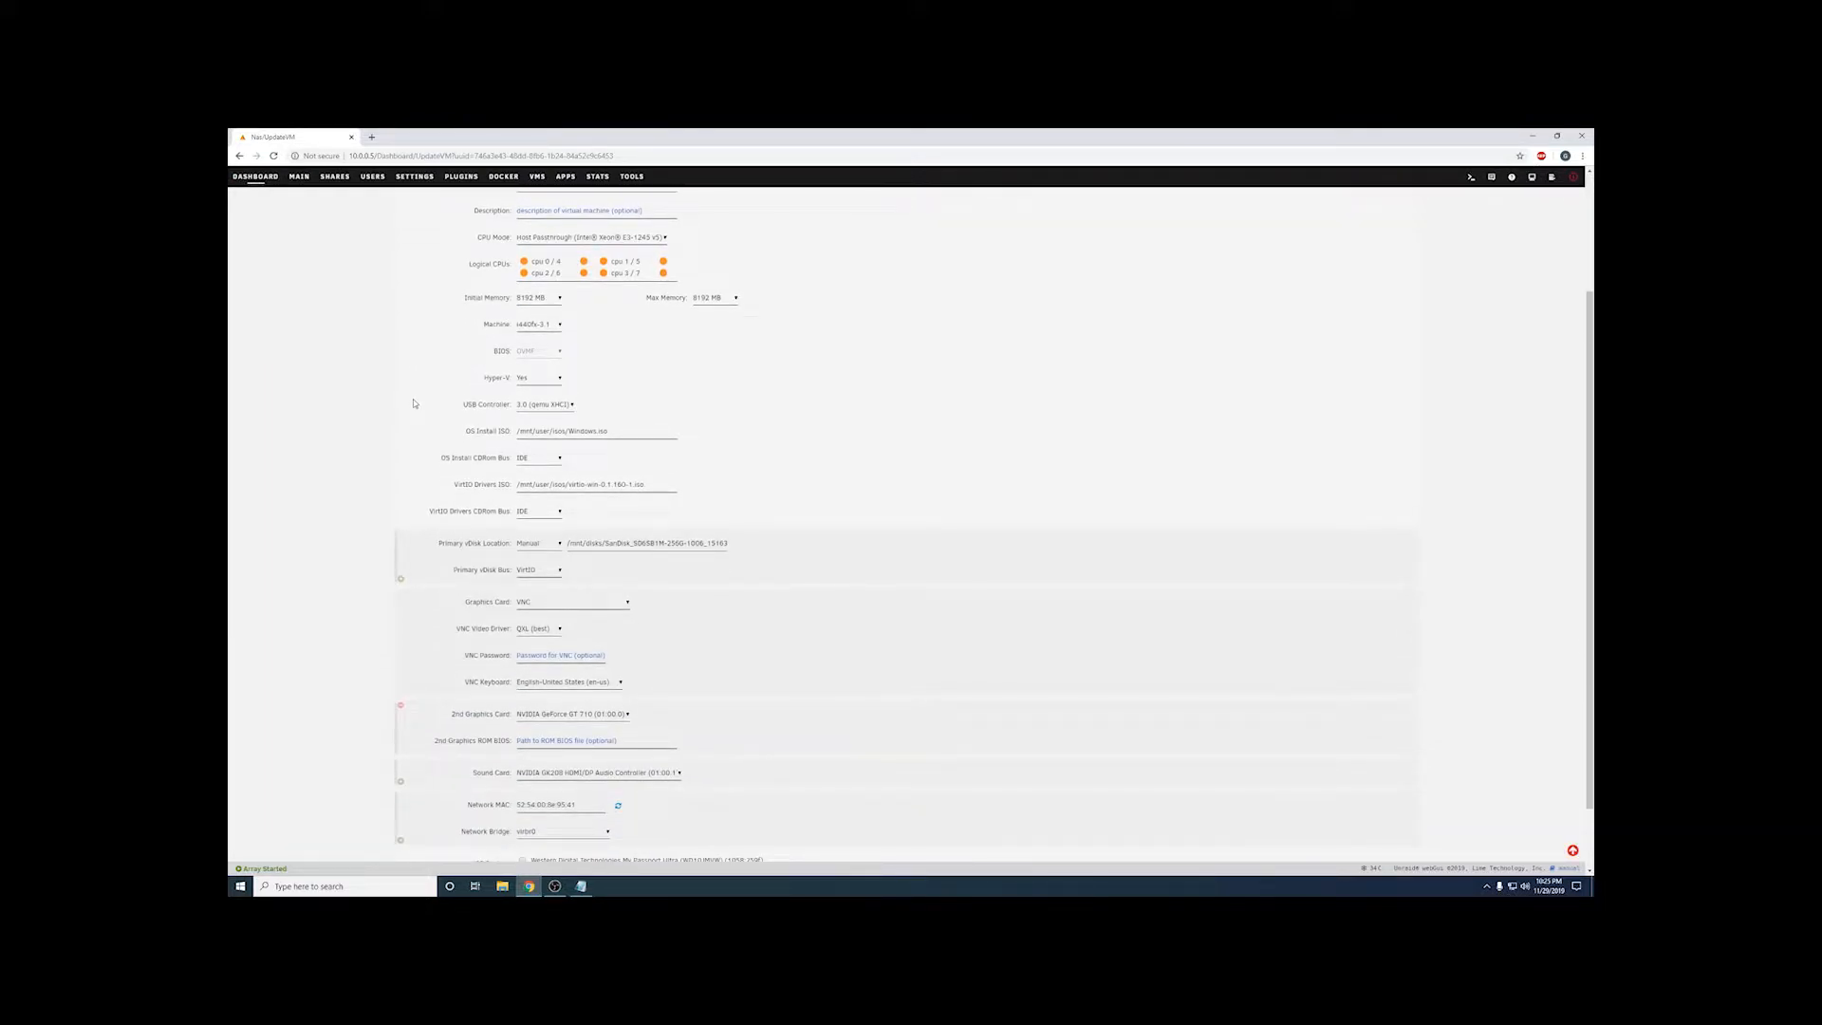
pyautogui.scroll(-2, 414, 404)
pyautogui.scroll(2, 543, 506)
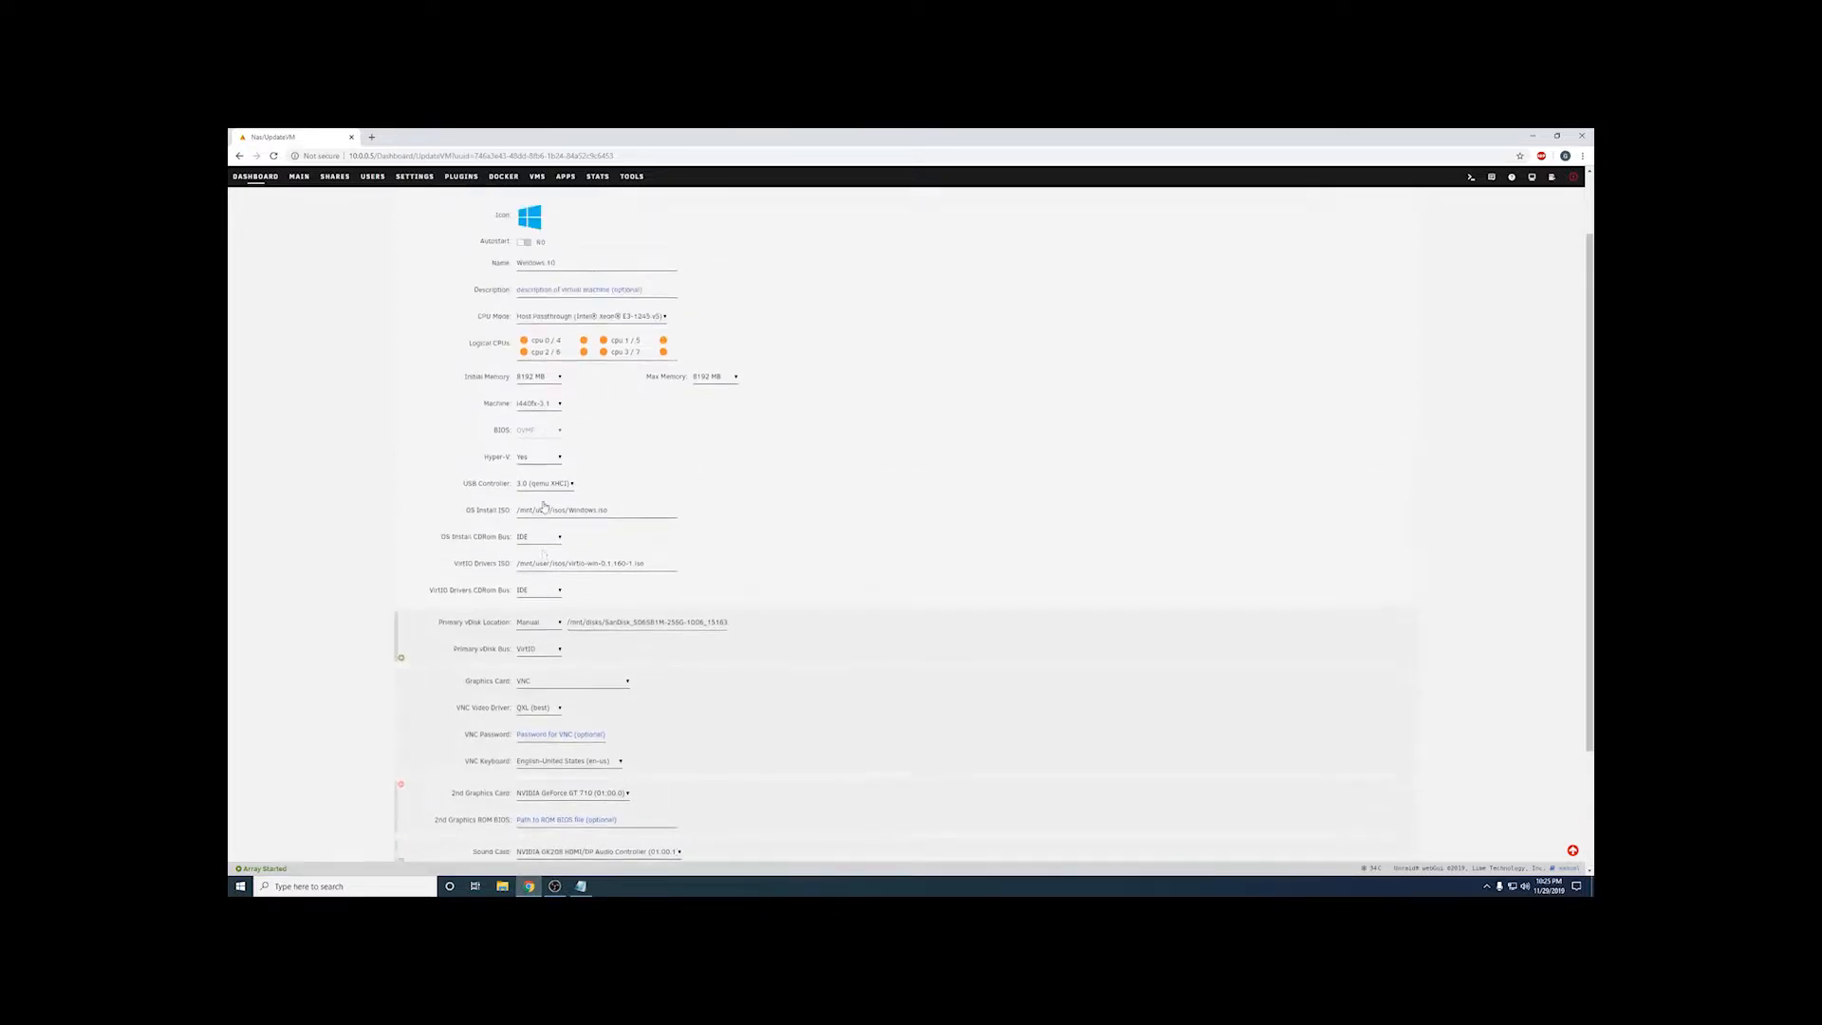
pyautogui.scroll(2, 544, 506)
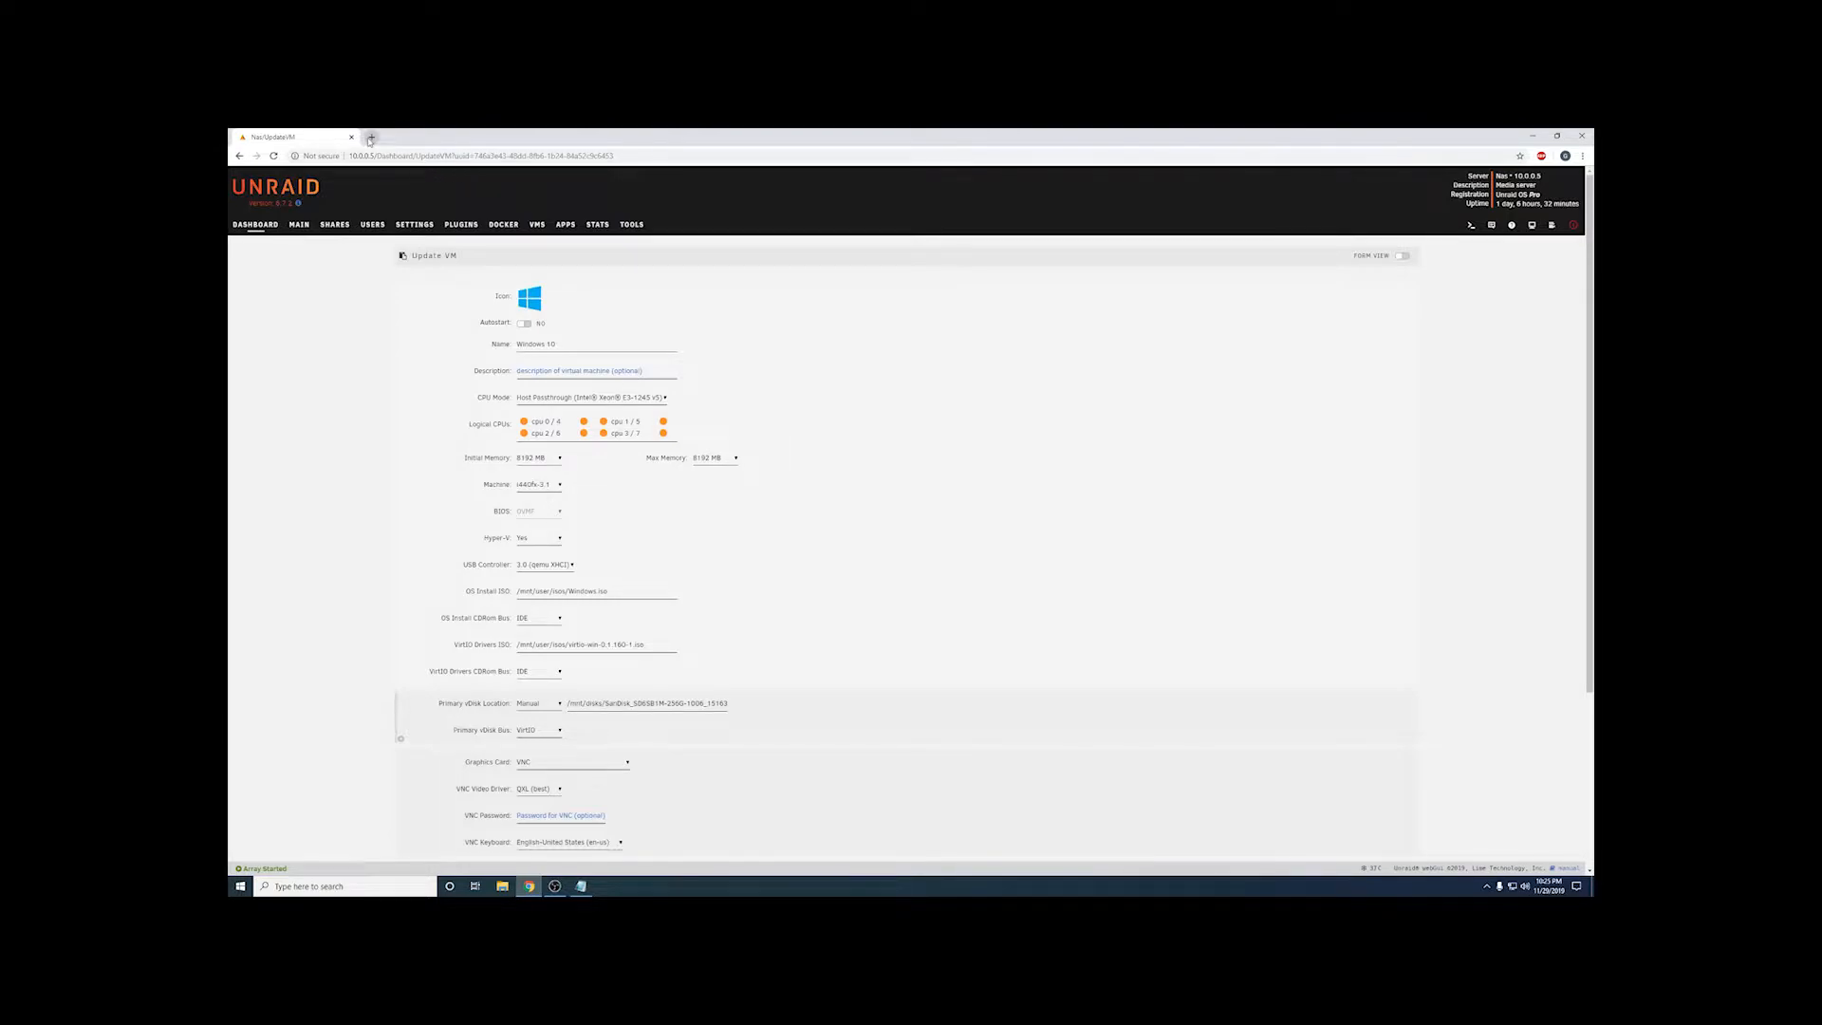
# Step: Search the web for "optical drive passthrough unraid vm" and find the working XML example in the Unraid forum's host DVD drive thread
pyautogui.click(372, 136)
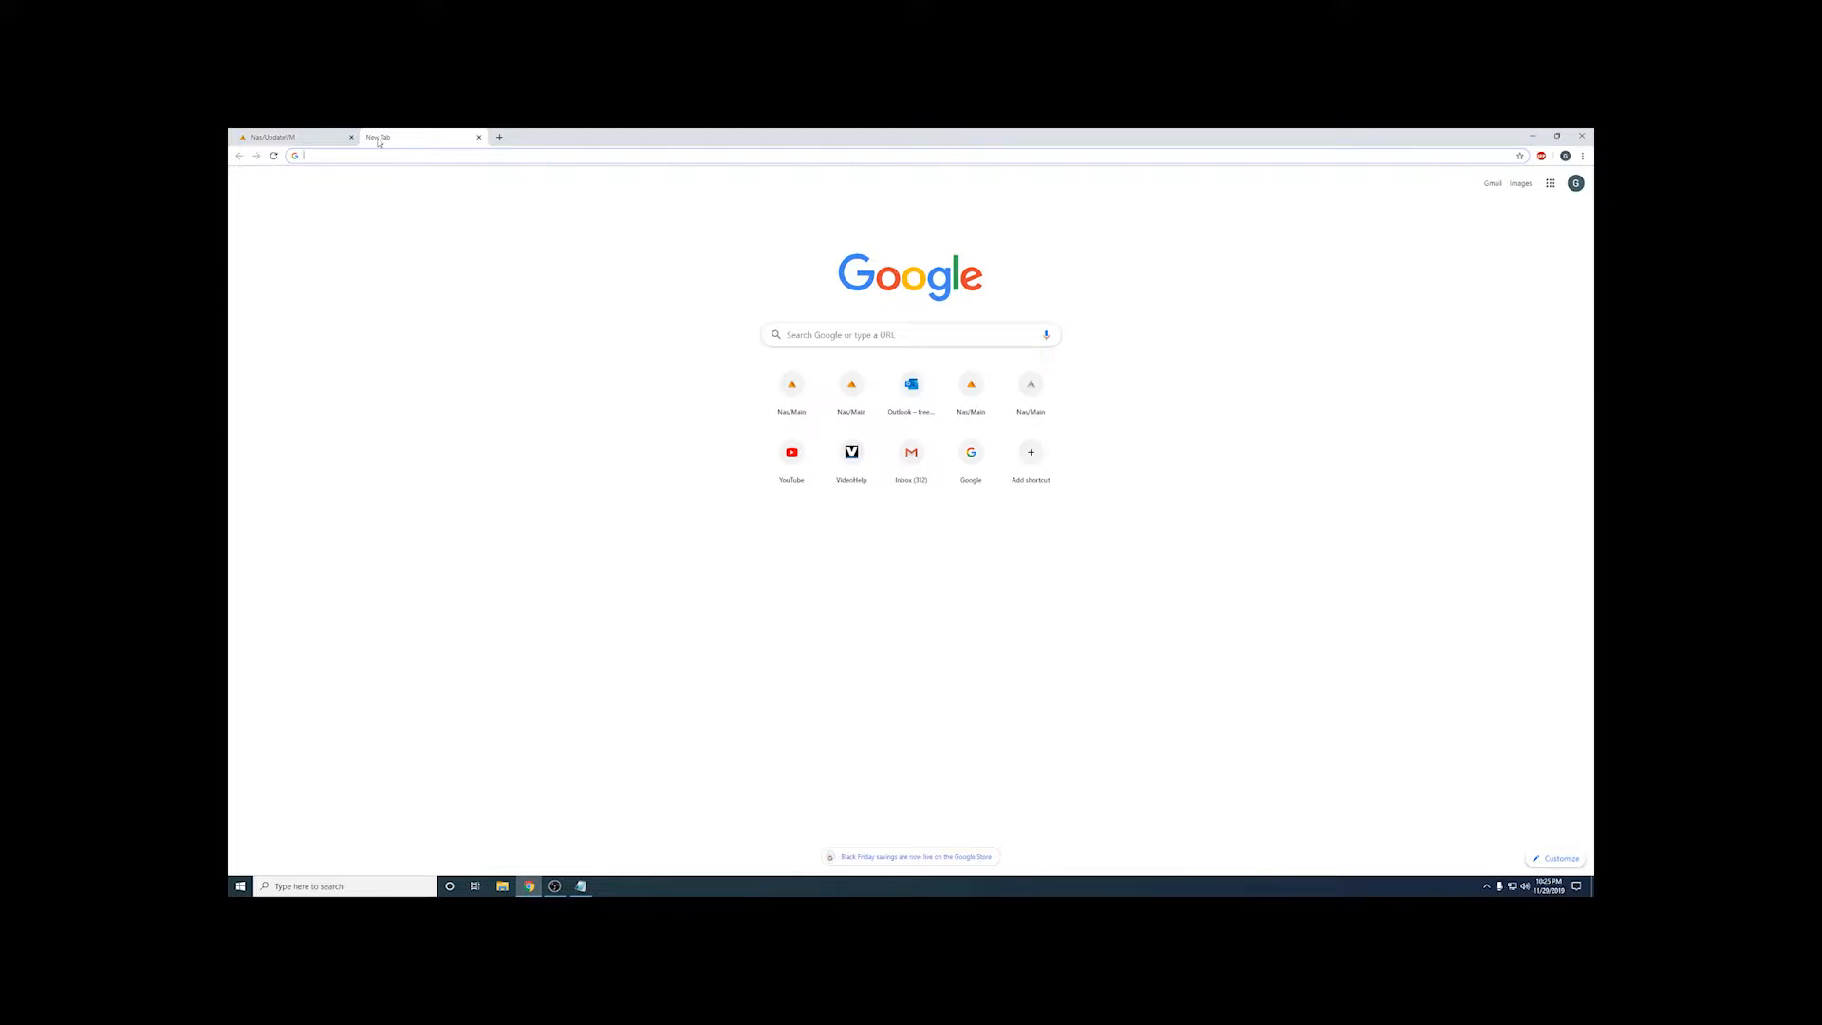
pyautogui.write('optical drive passthrough unraid vm')
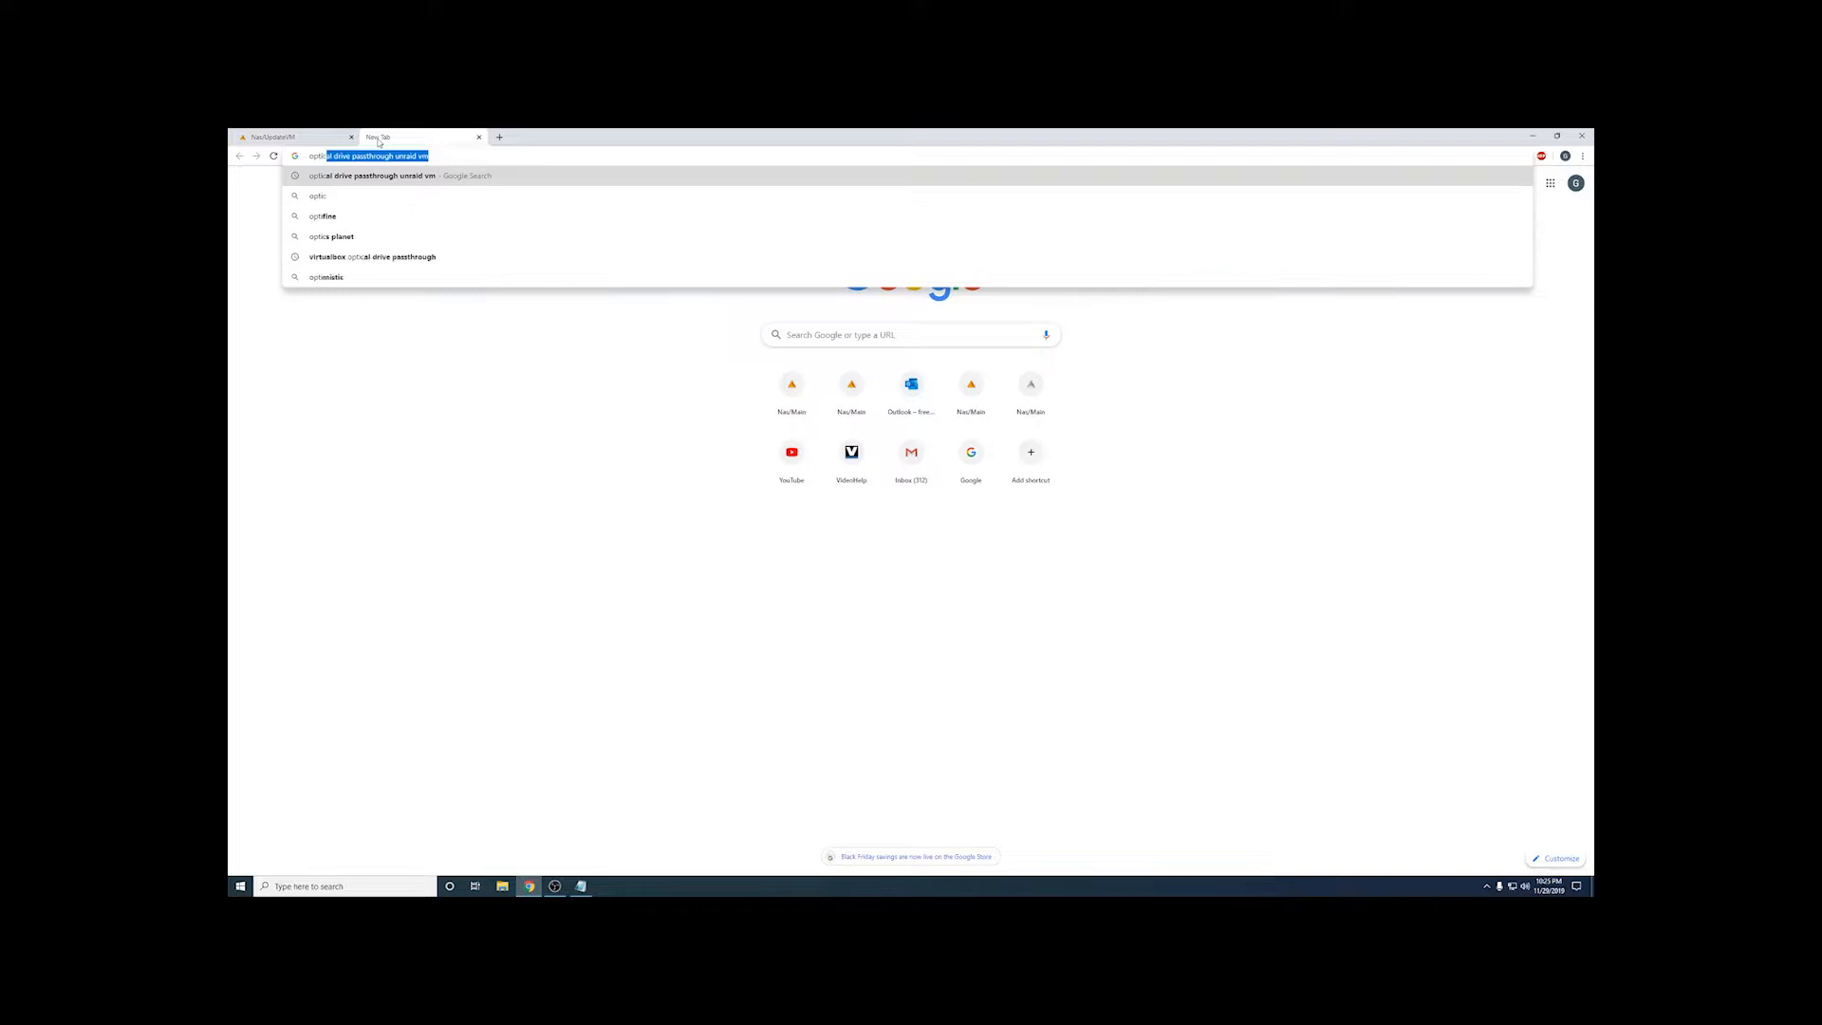
pyautogui.press('Return')
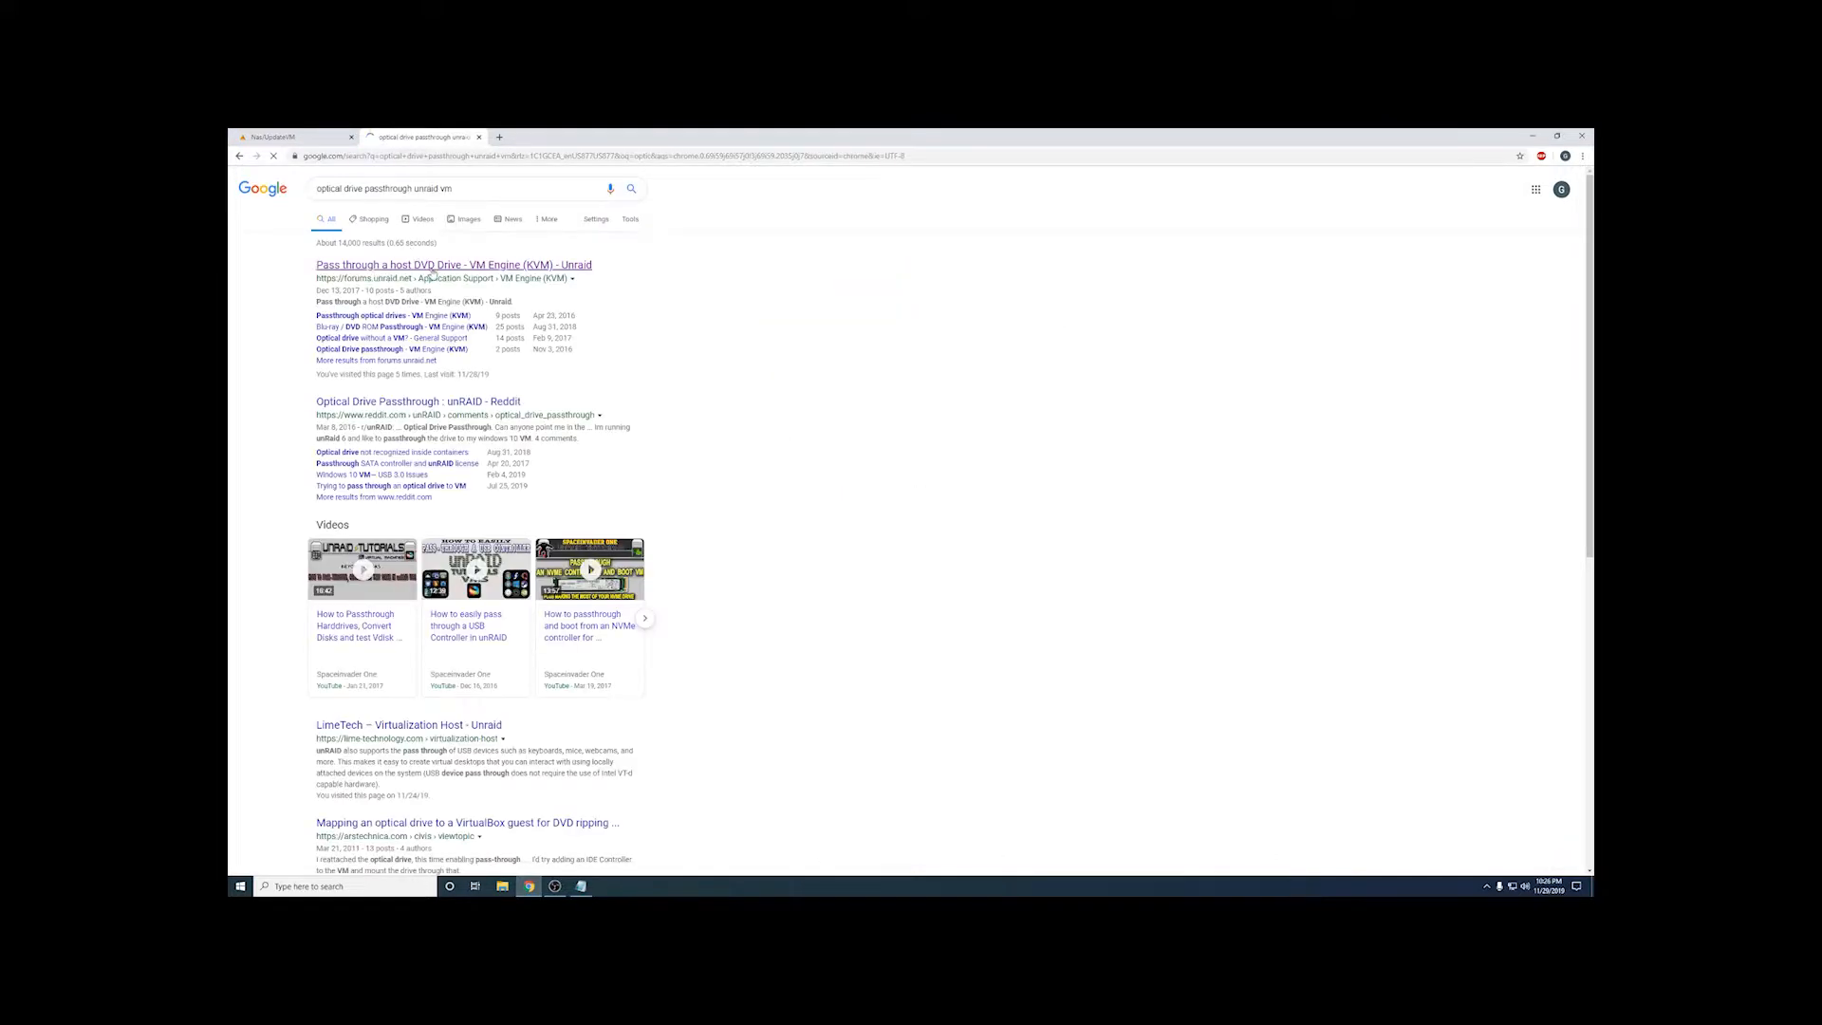
pyautogui.scroll(-15, 628, 360)
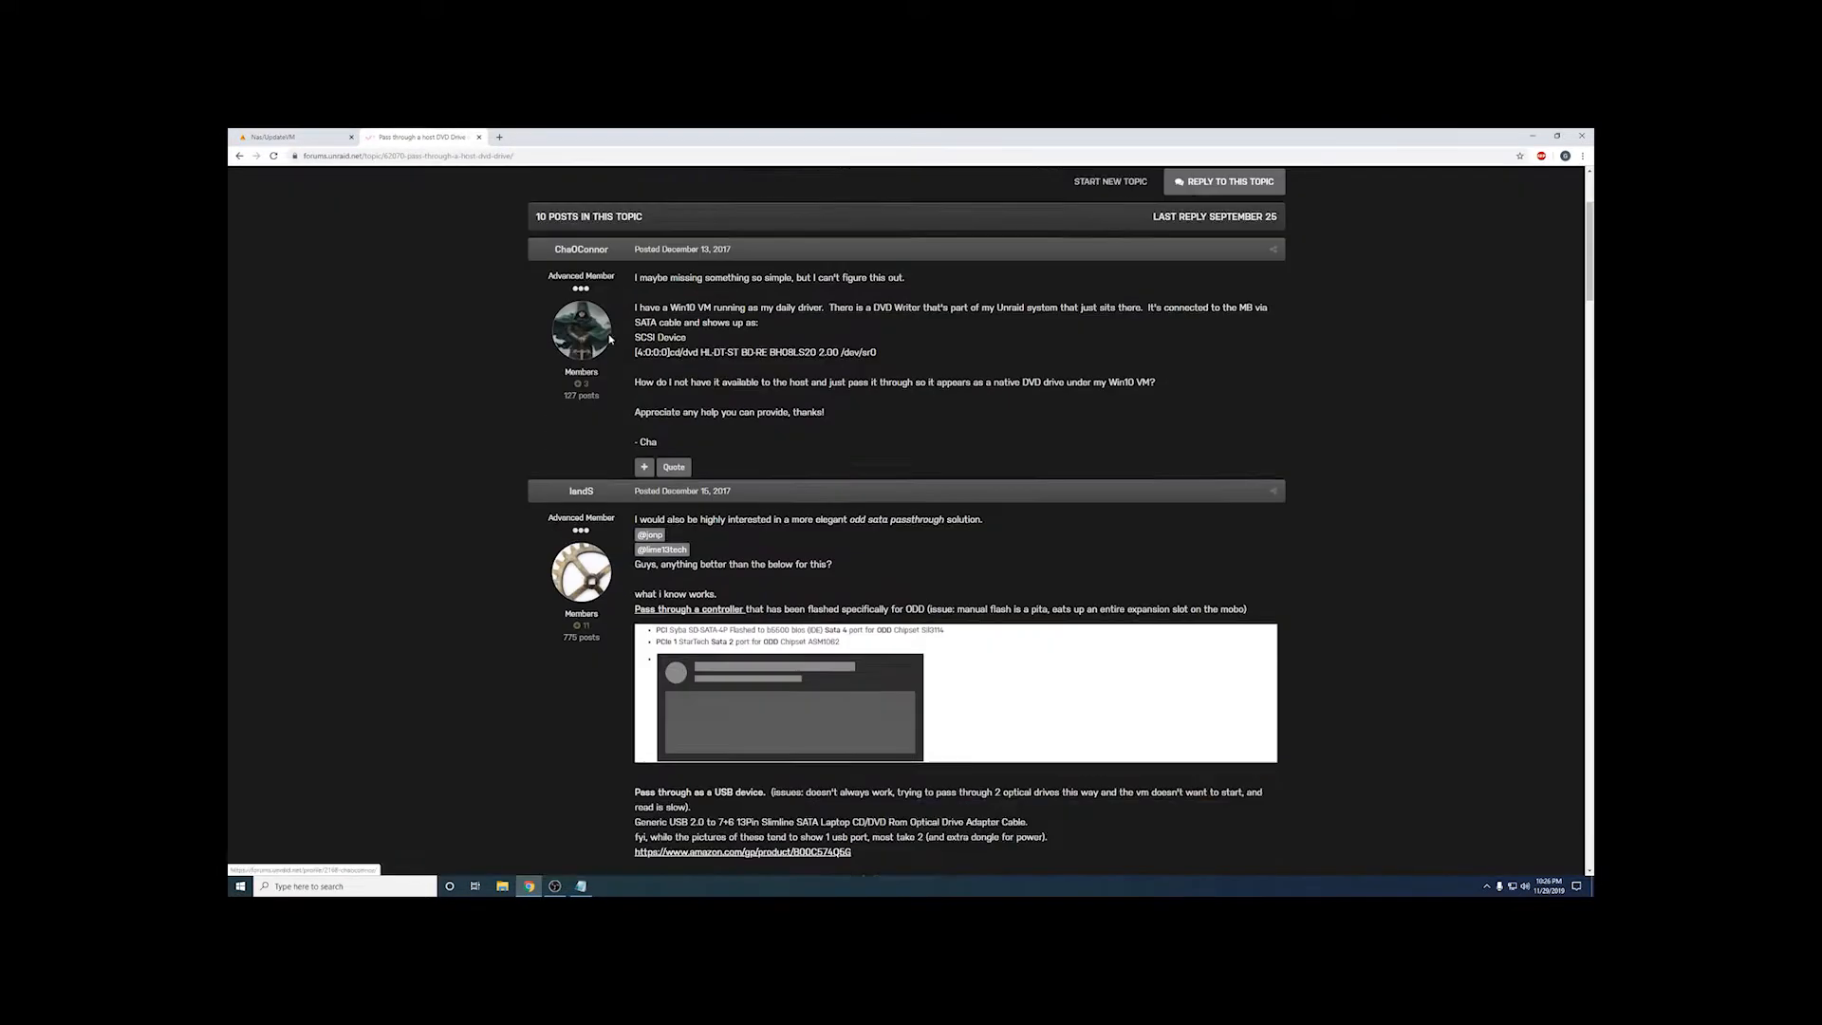
pyautogui.scroll(-5, 628, 359)
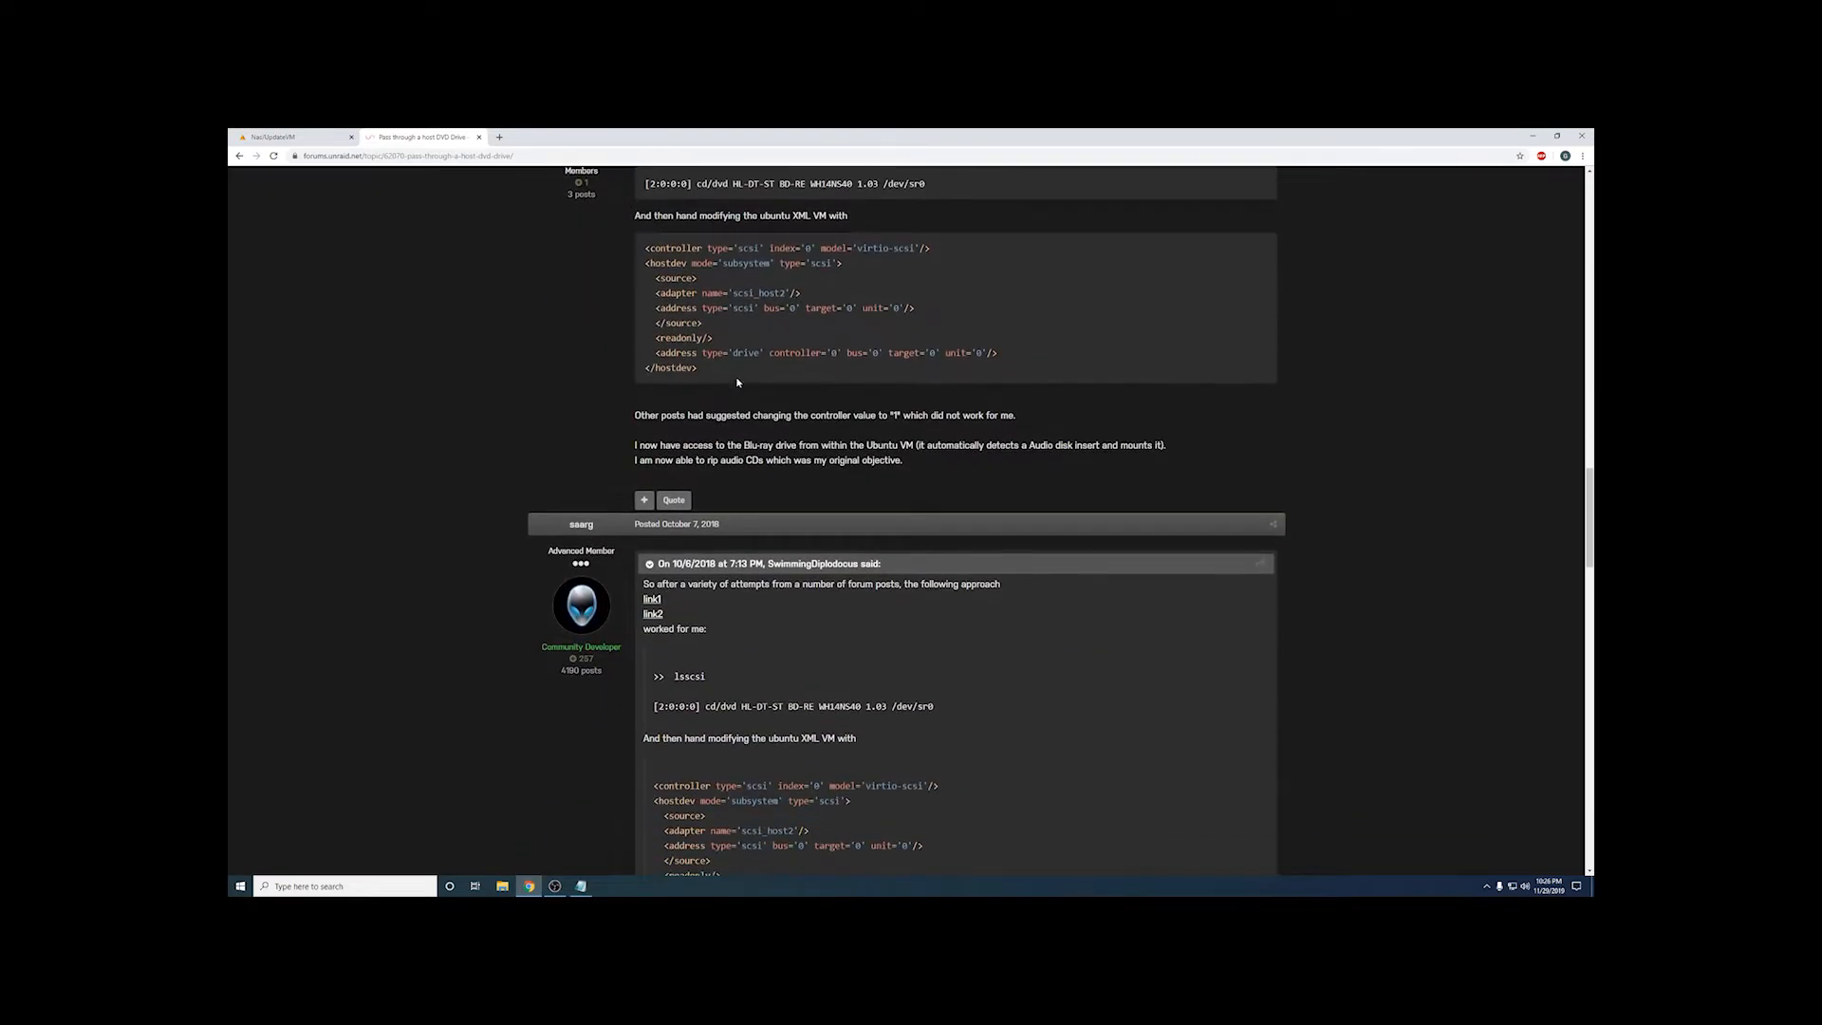
# Step: Copy the forum's SCSI controller and hostdev block, try adding it near the end of the Windows 10 VM's XML, and leave without updating
pyautogui.moveTo(702, 373); pyautogui.dragTo(645, 250)
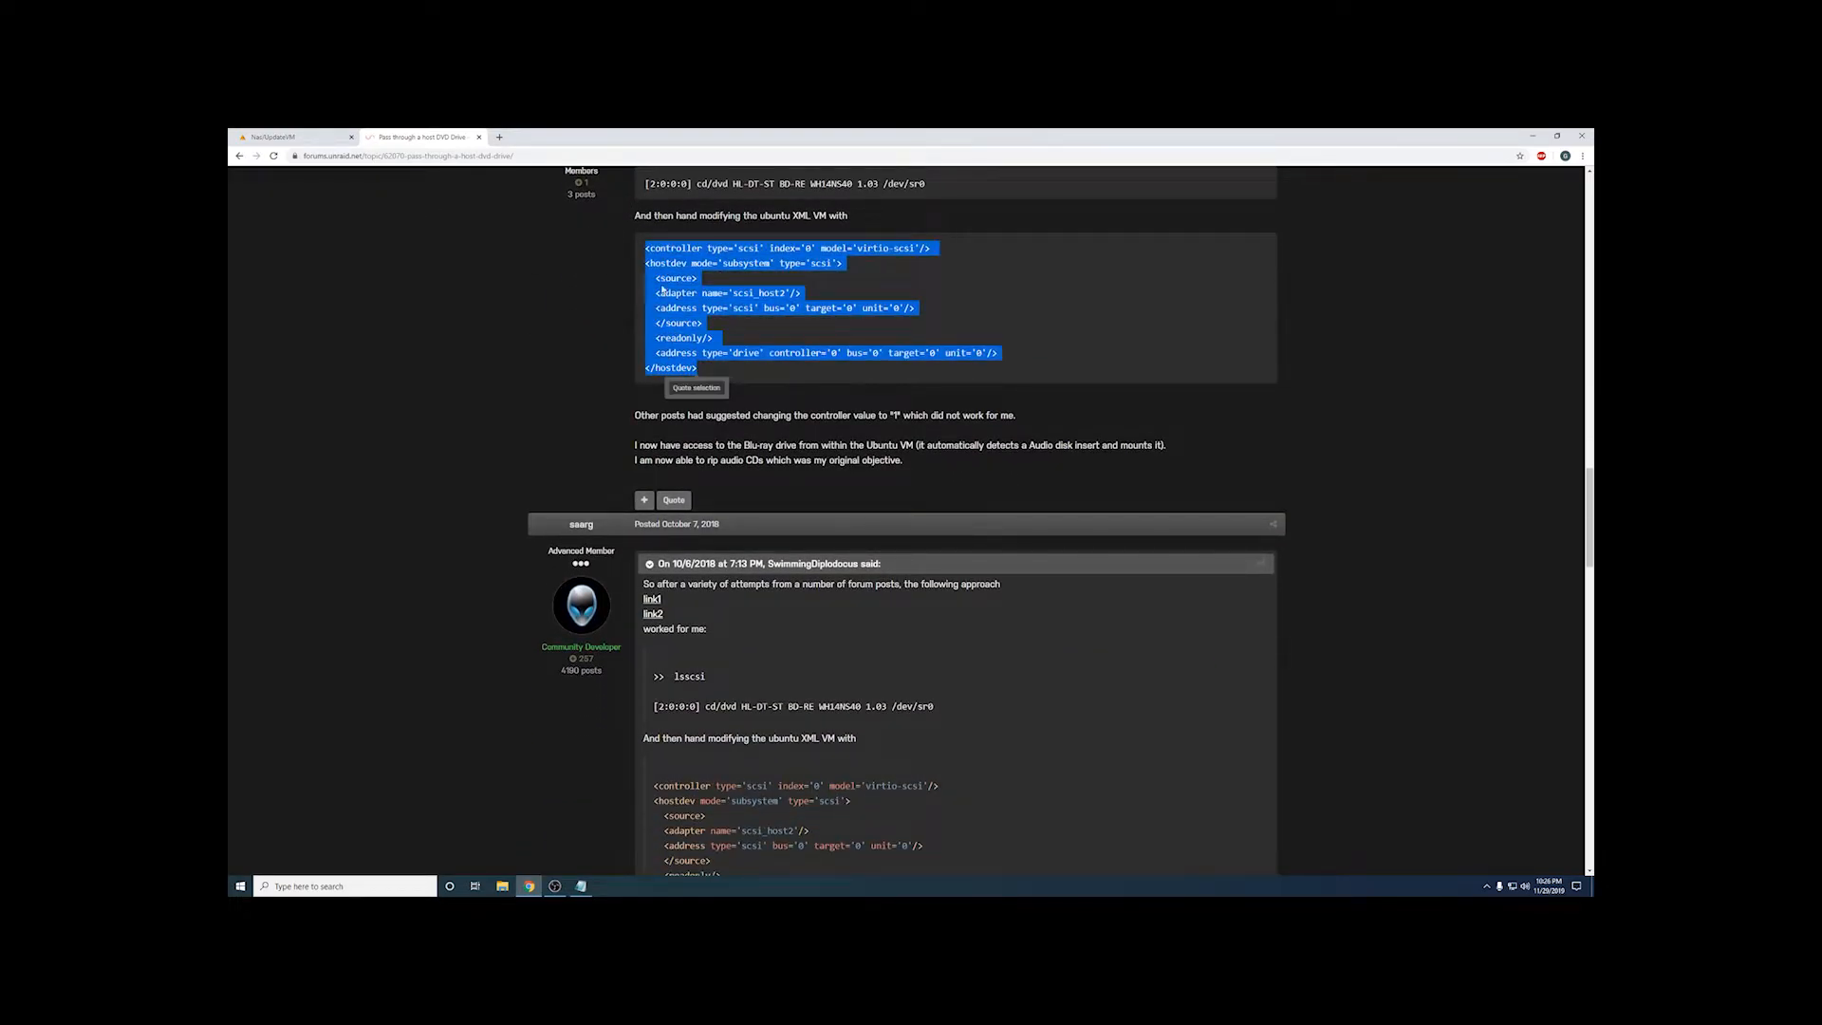
pyautogui.rightClick(678, 296)
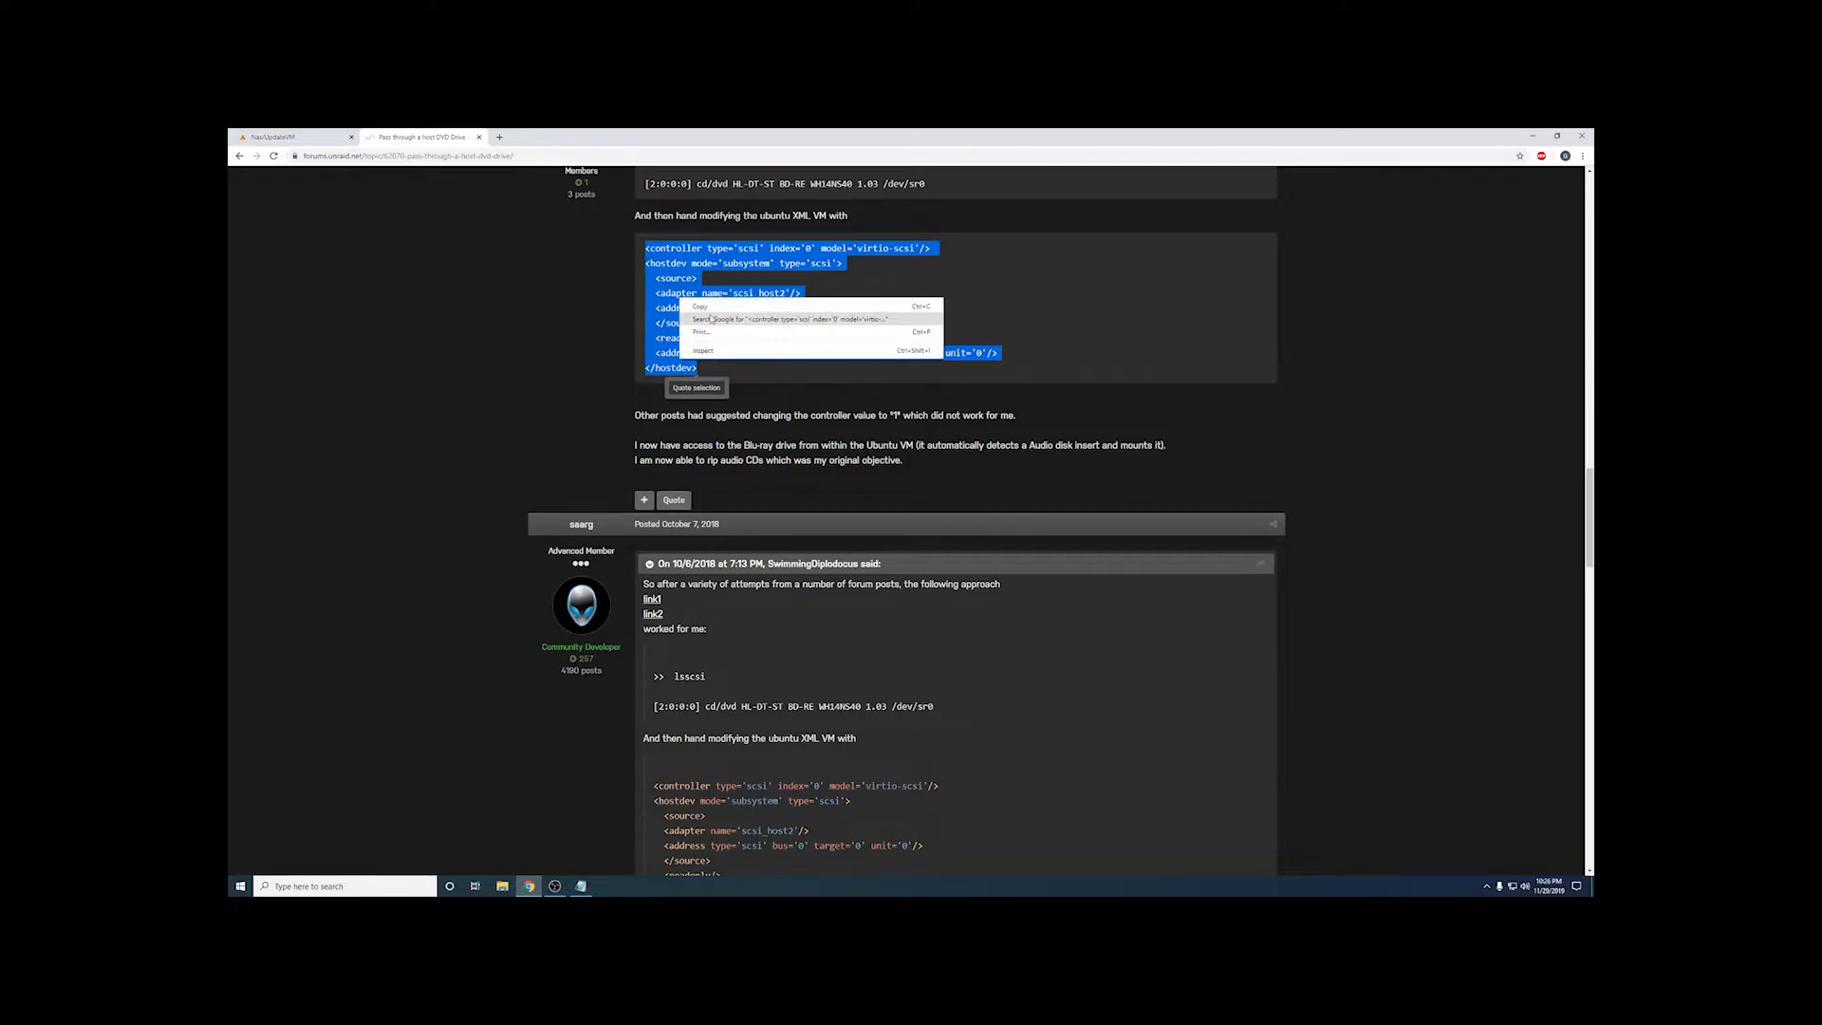
pyautogui.click(707, 306)
pyautogui.click(289, 137)
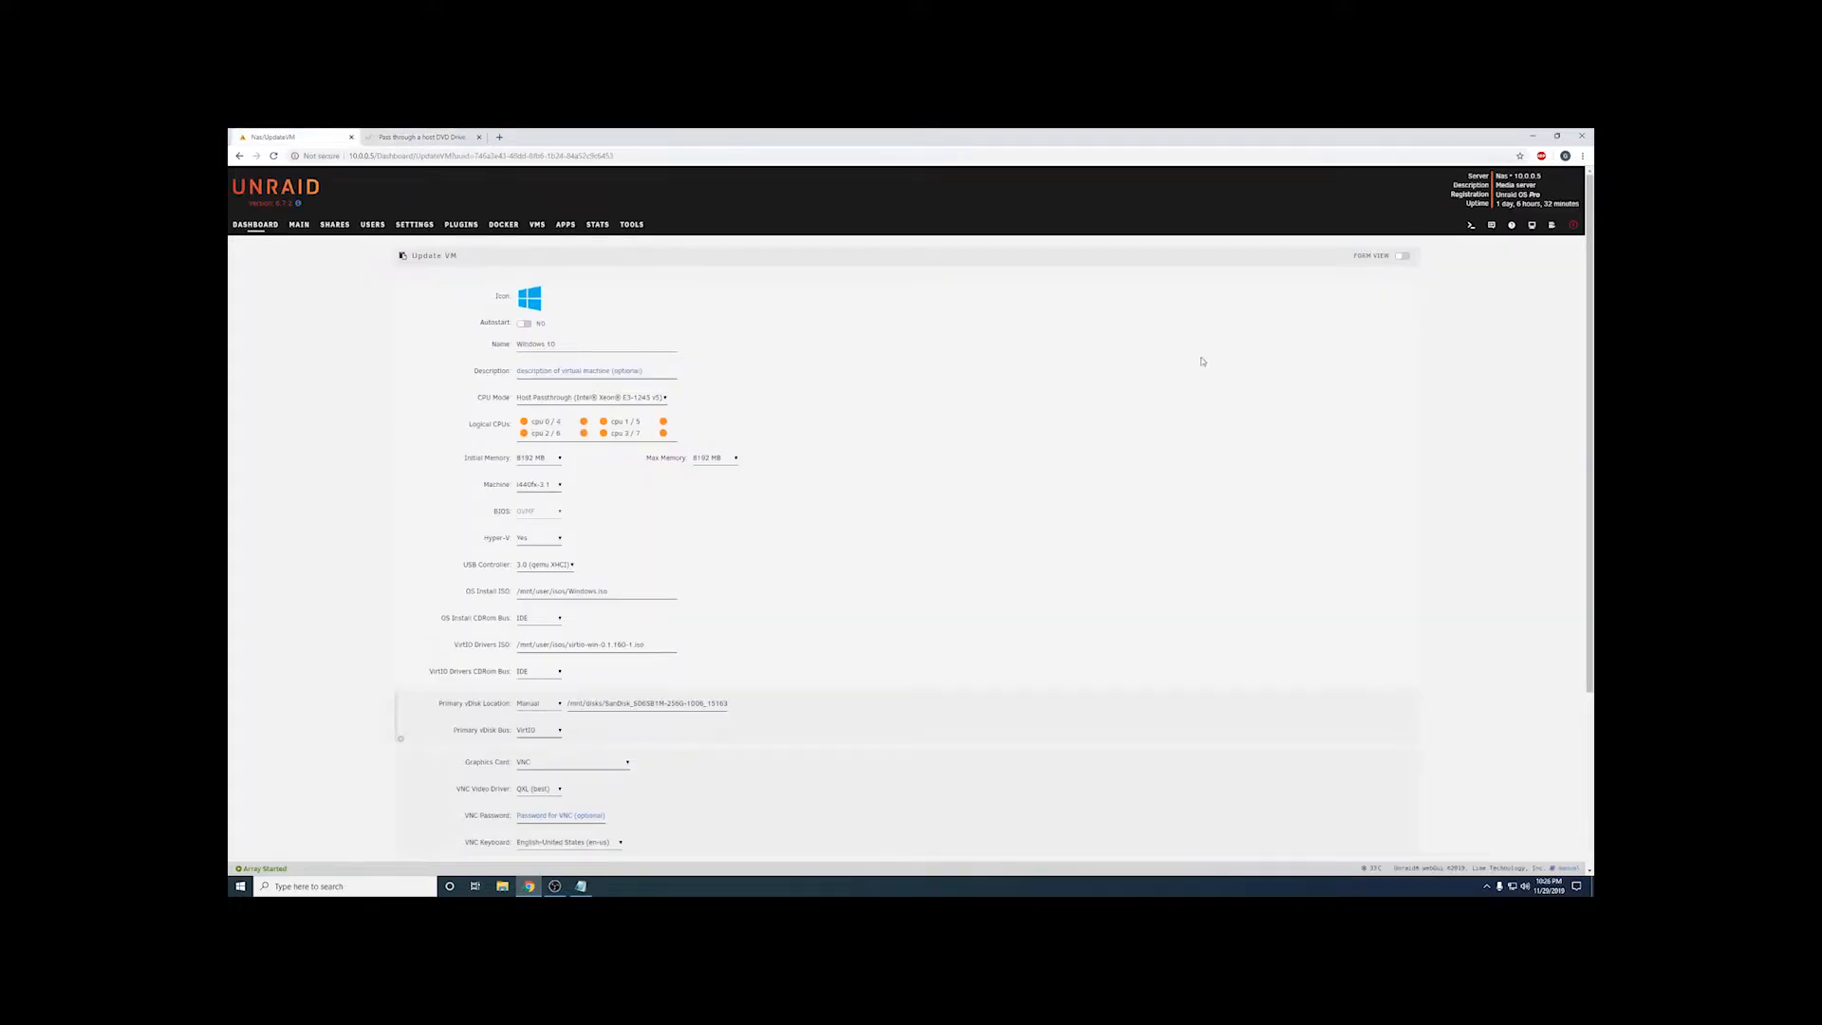
pyautogui.click(1403, 256)
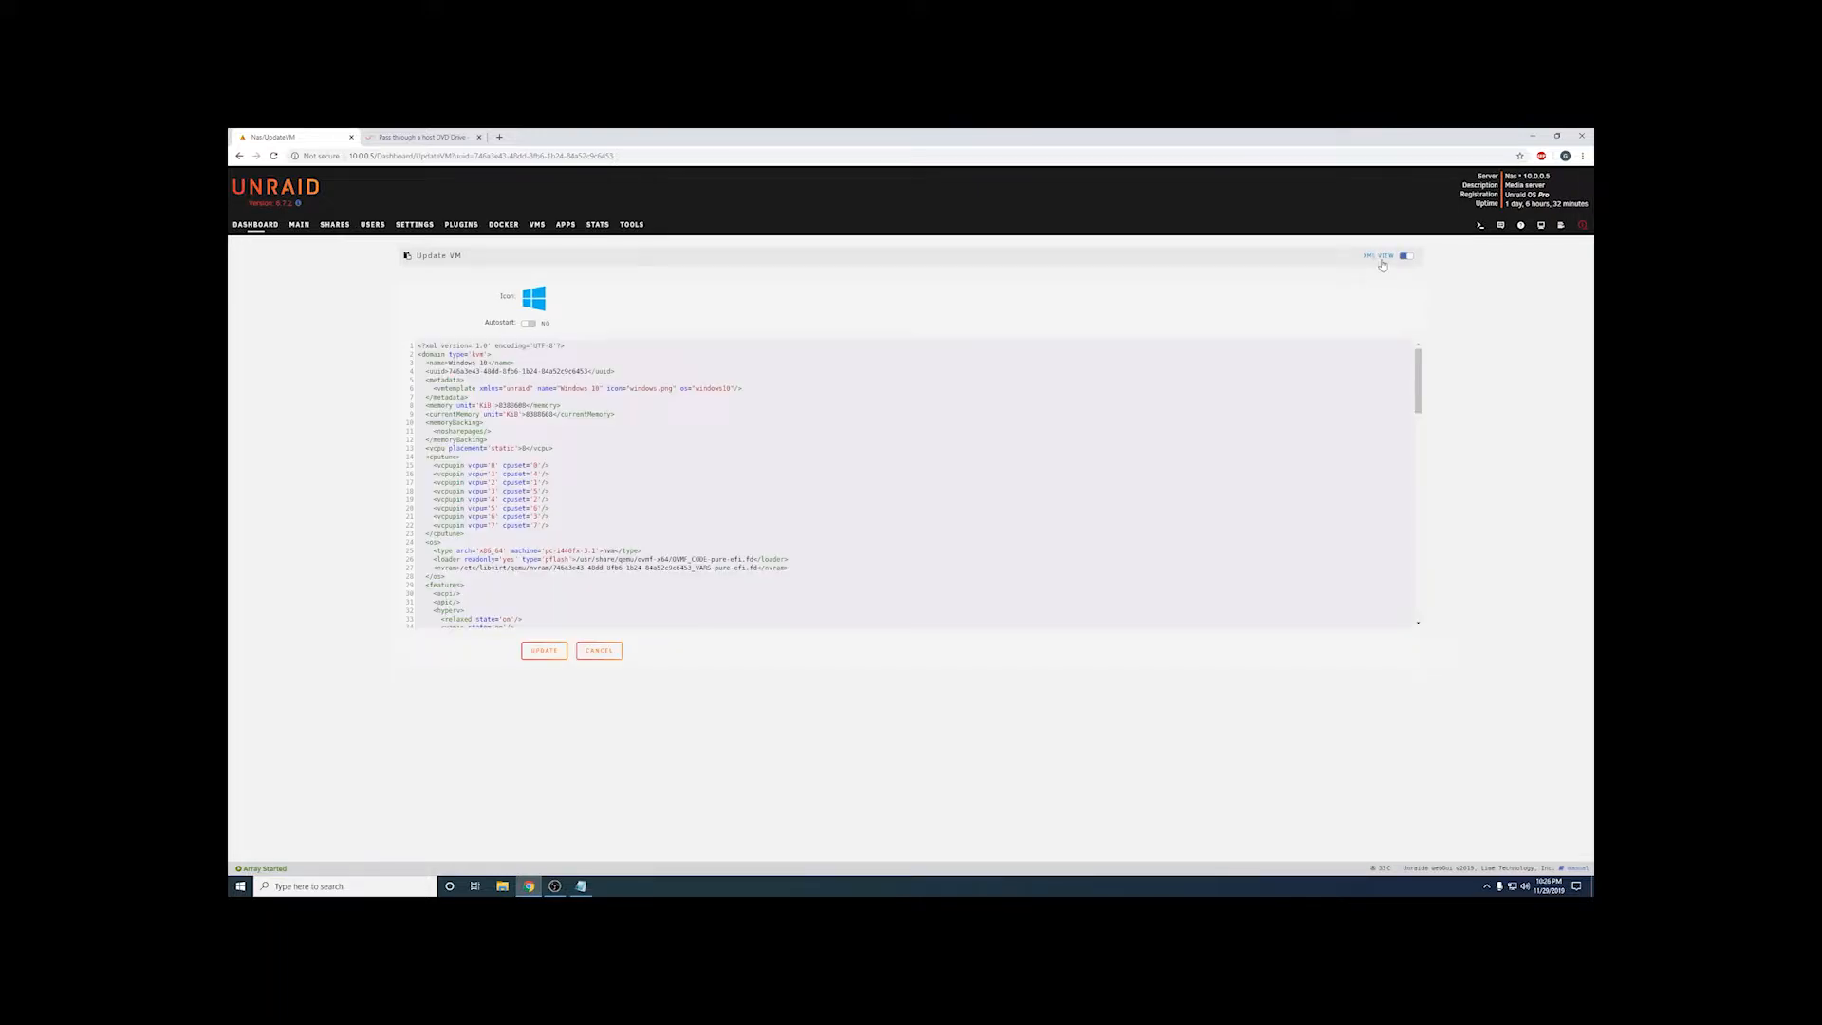
pyautogui.scroll(-15, 613, 465)
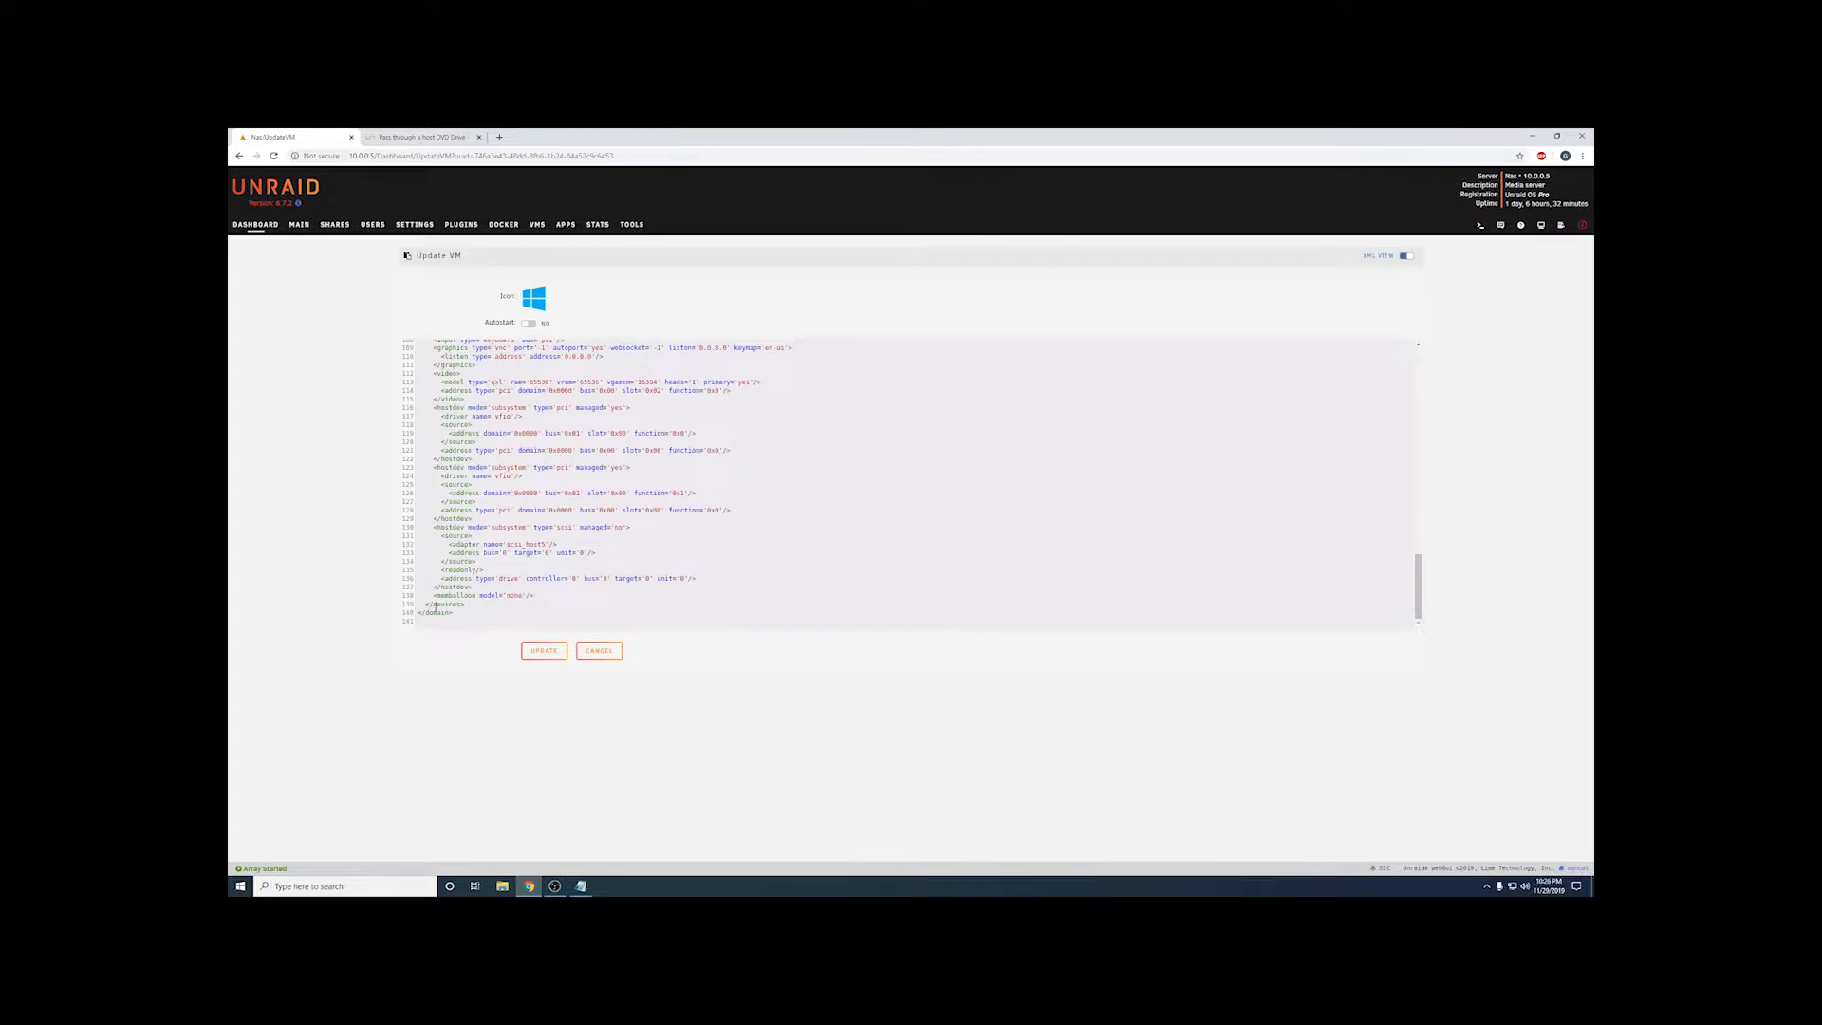
pyautogui.hotkey('ctrl', 'v')
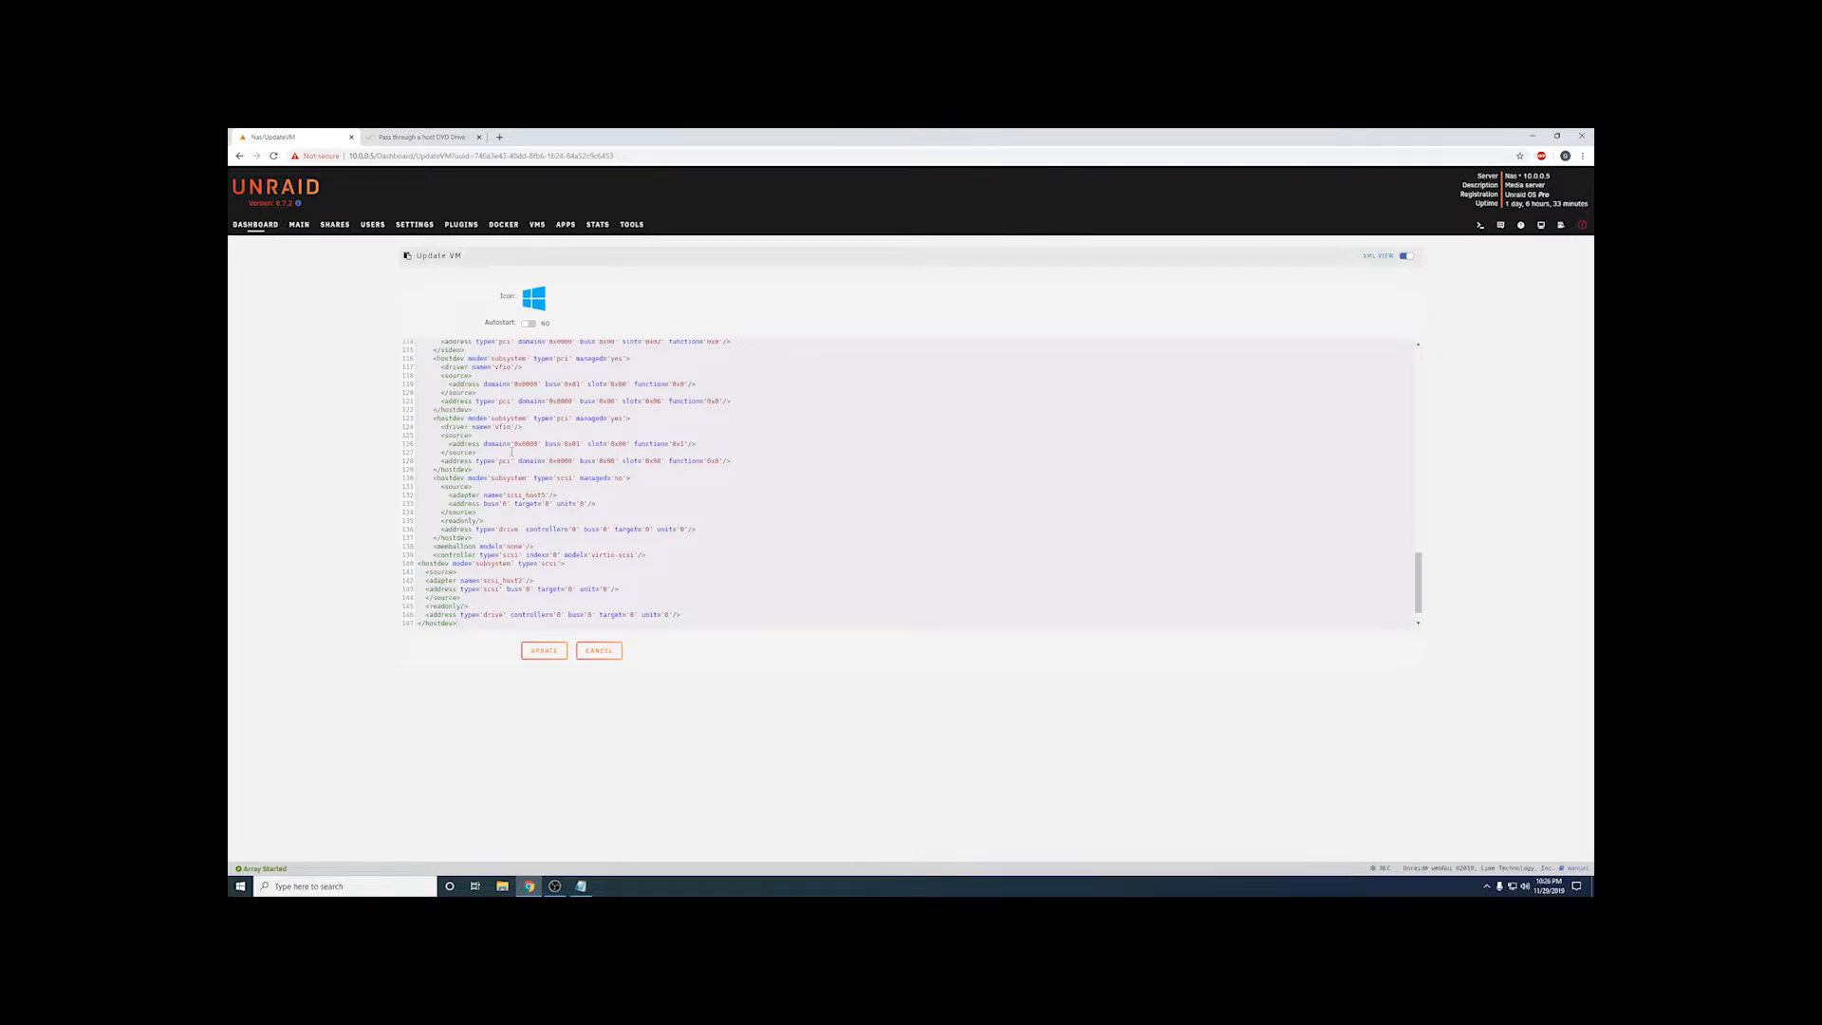
pyautogui.click(256, 225)
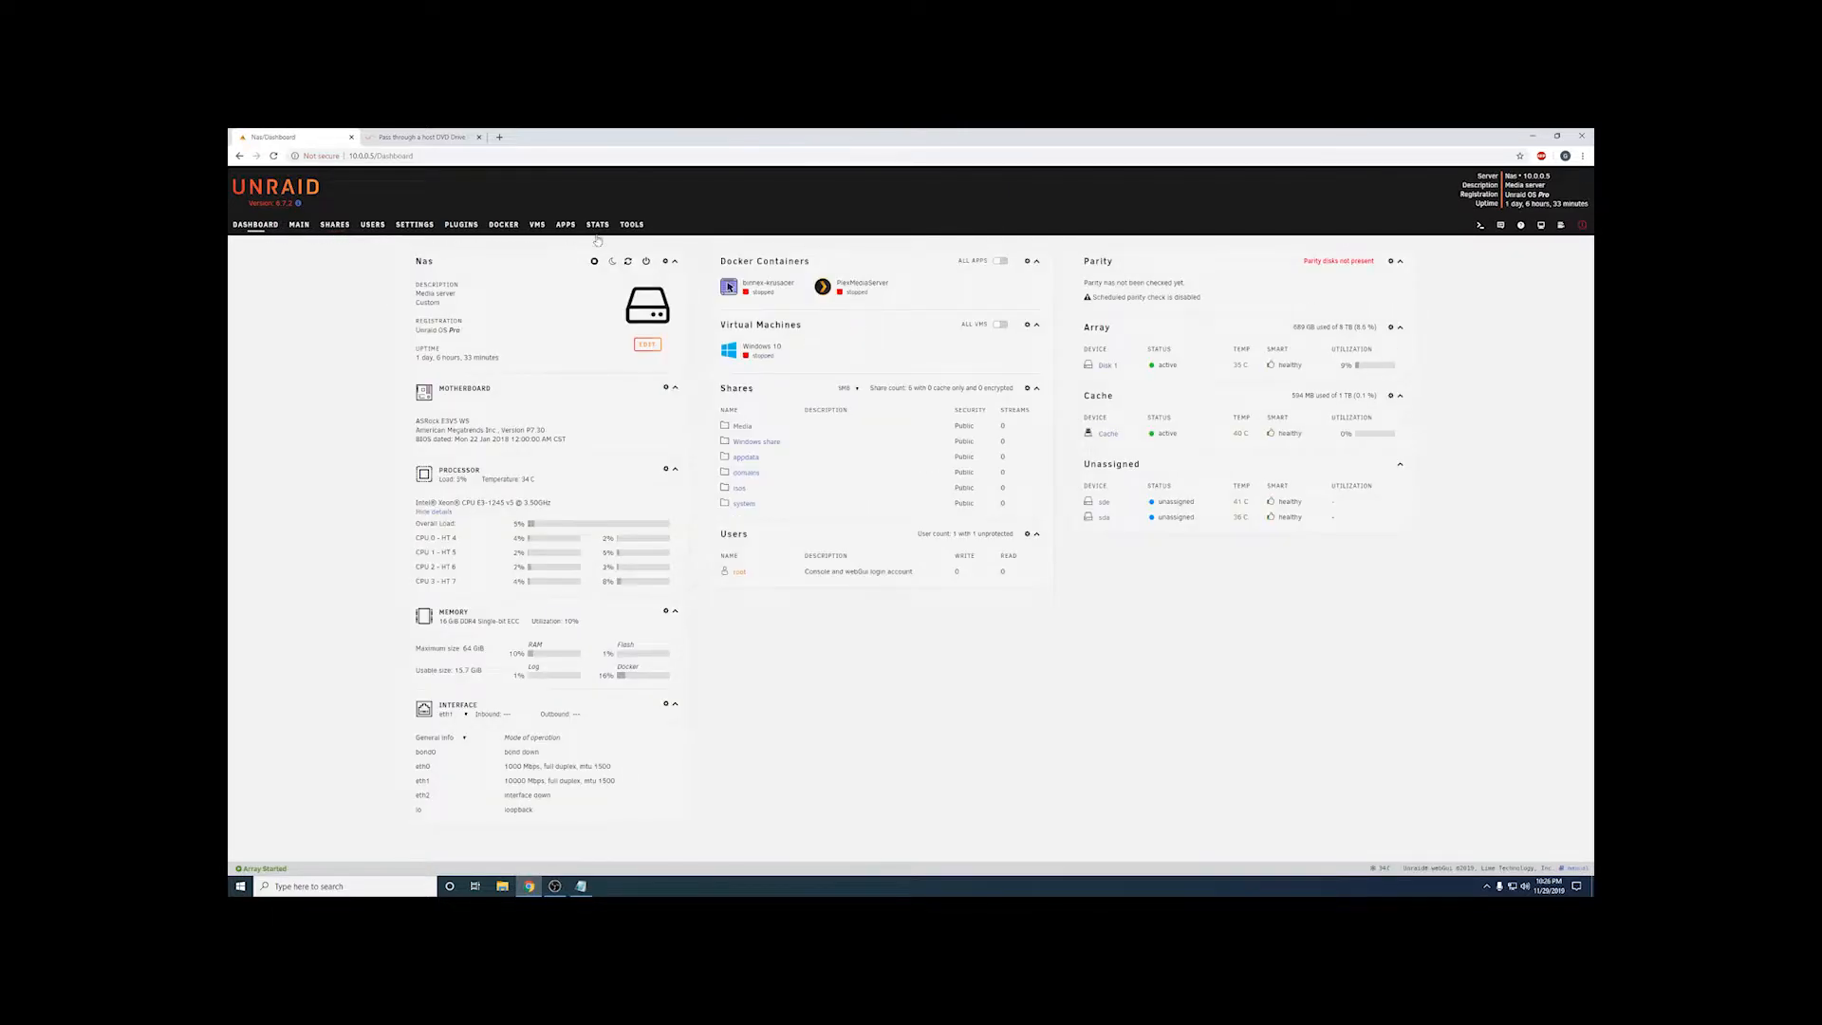
# Step: Look up the optical drive's SCSI address in Unraid's System Devices and compare it with the forum post's lsscsi and adapter example
pyautogui.click(634, 226)
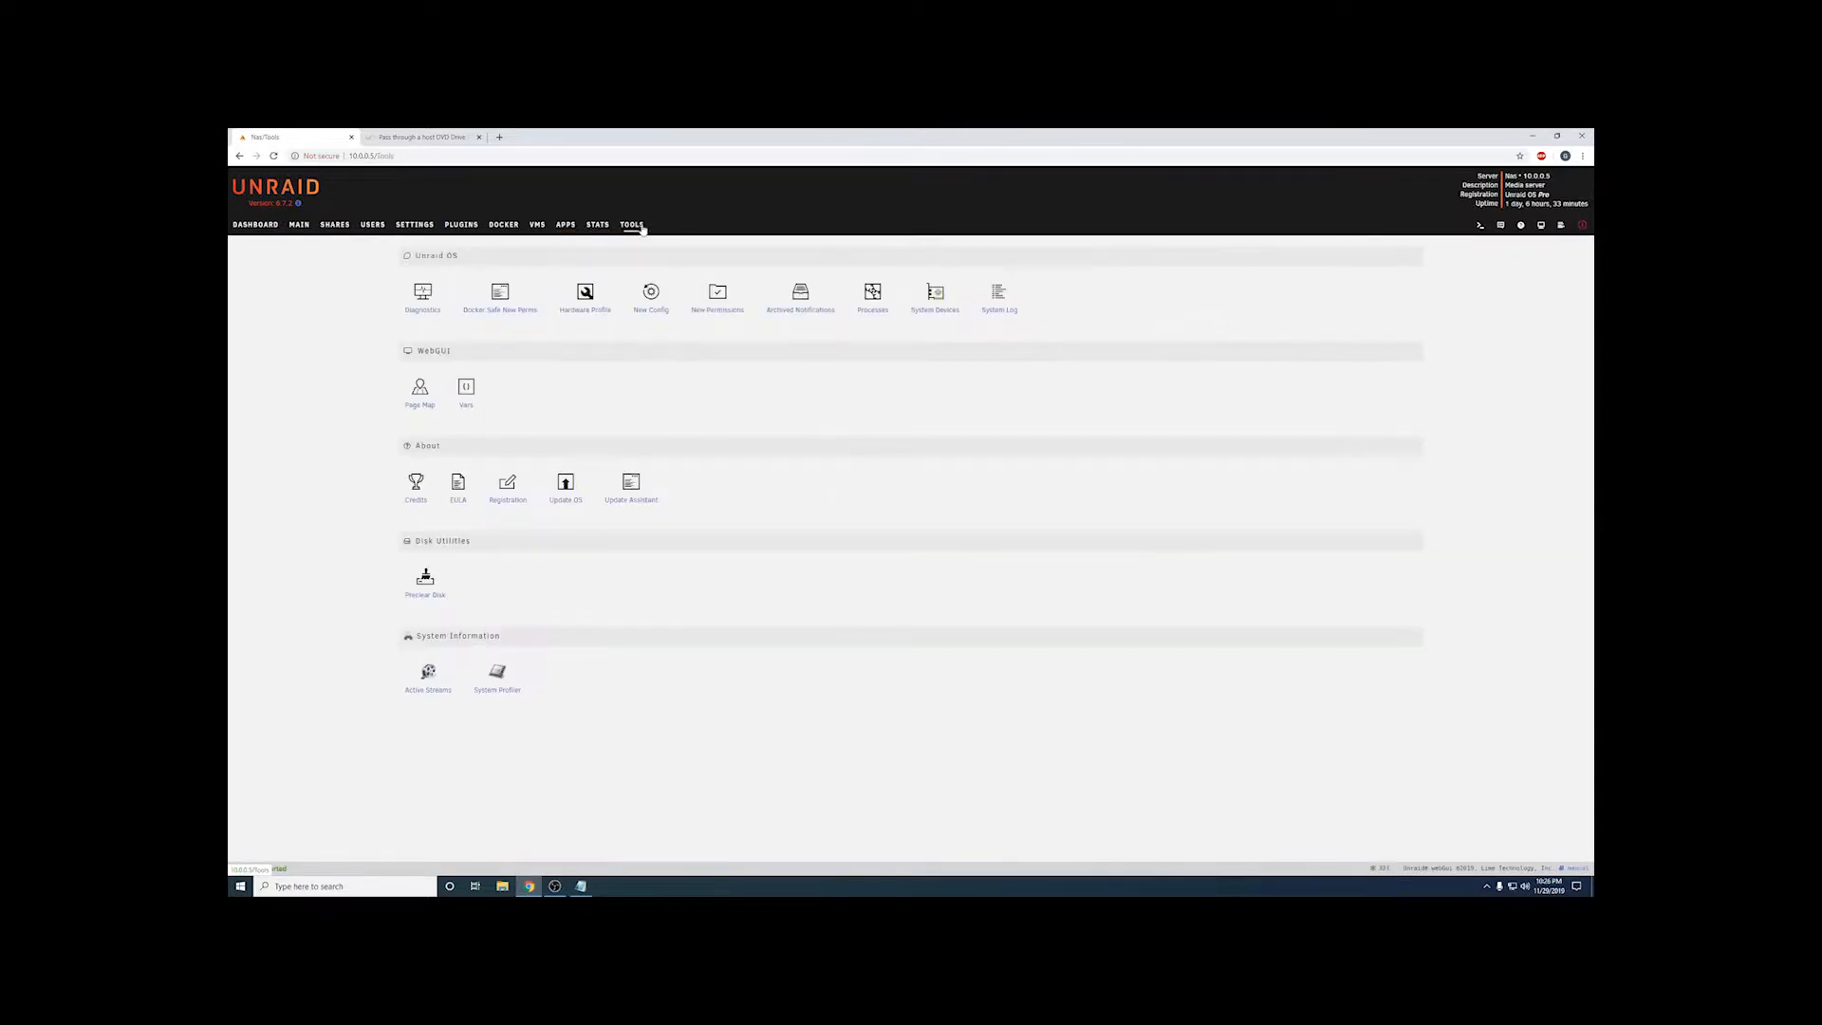
pyautogui.click(935, 294)
pyautogui.scroll(-1, 466, 626)
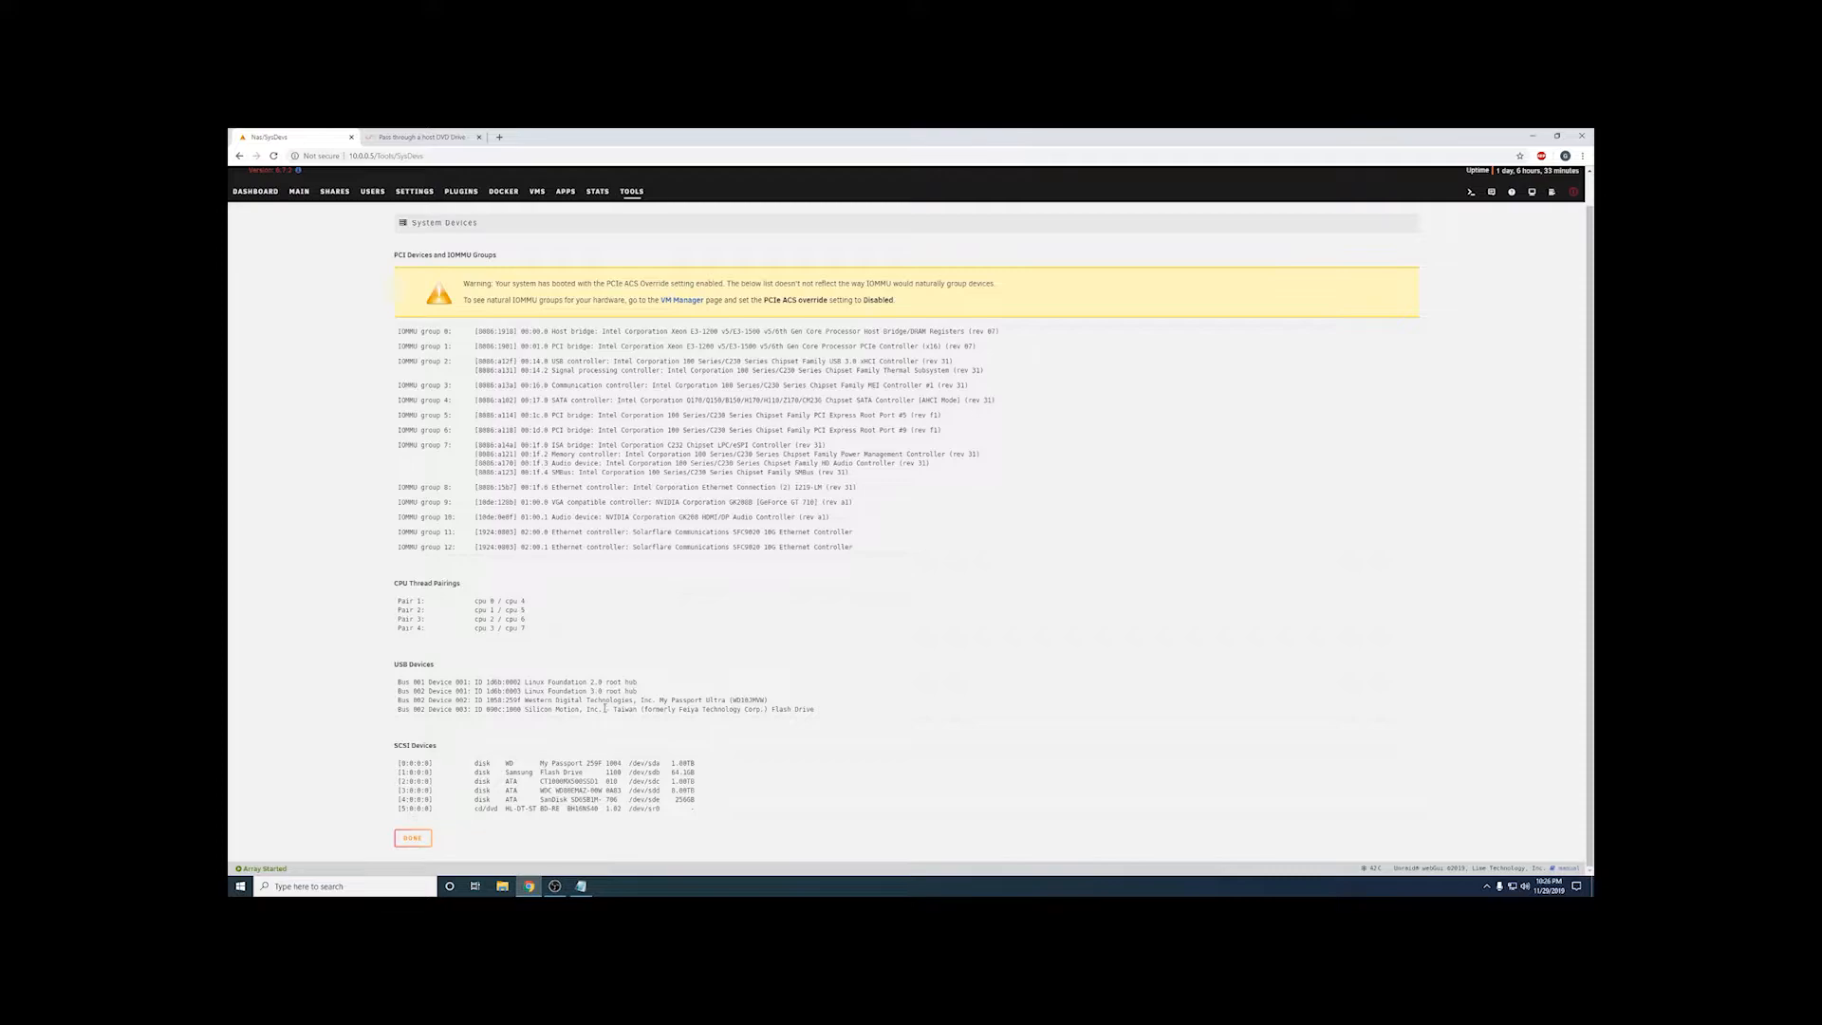
pyautogui.click(417, 136)
pyautogui.scroll(3, 640, 458)
pyautogui.click(641, 458)
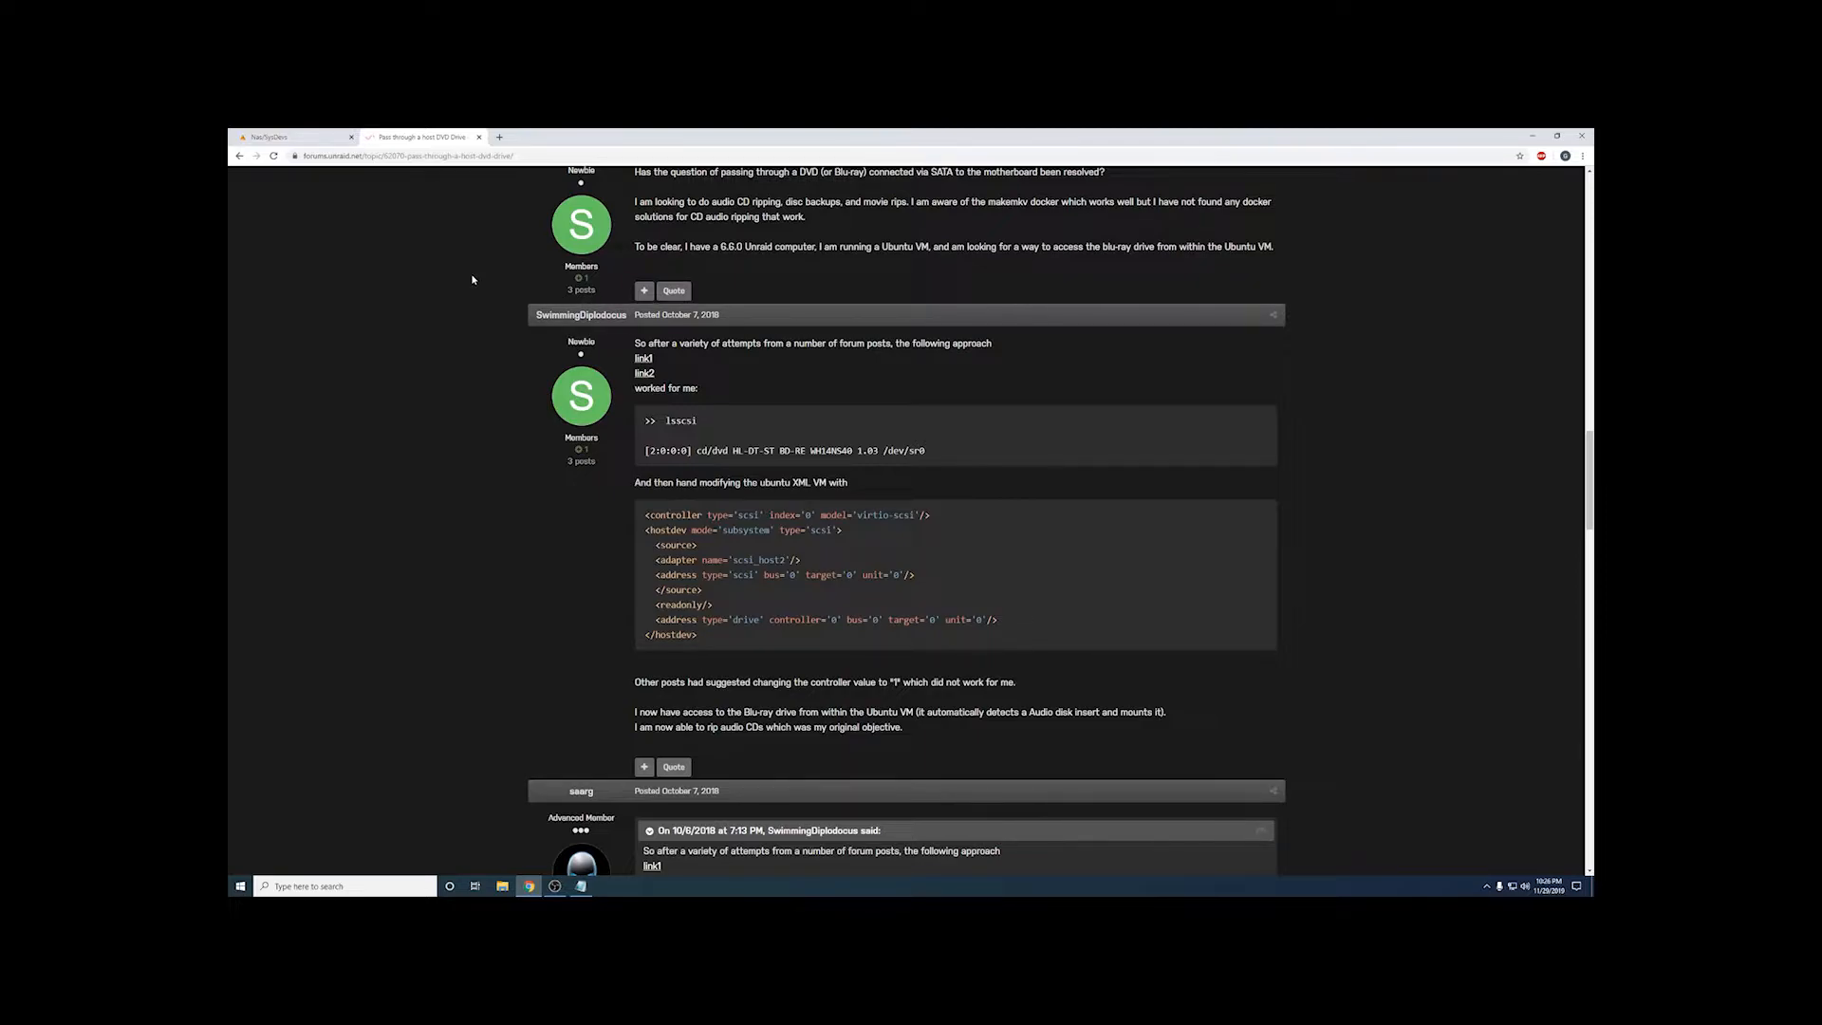
pyautogui.click(284, 137)
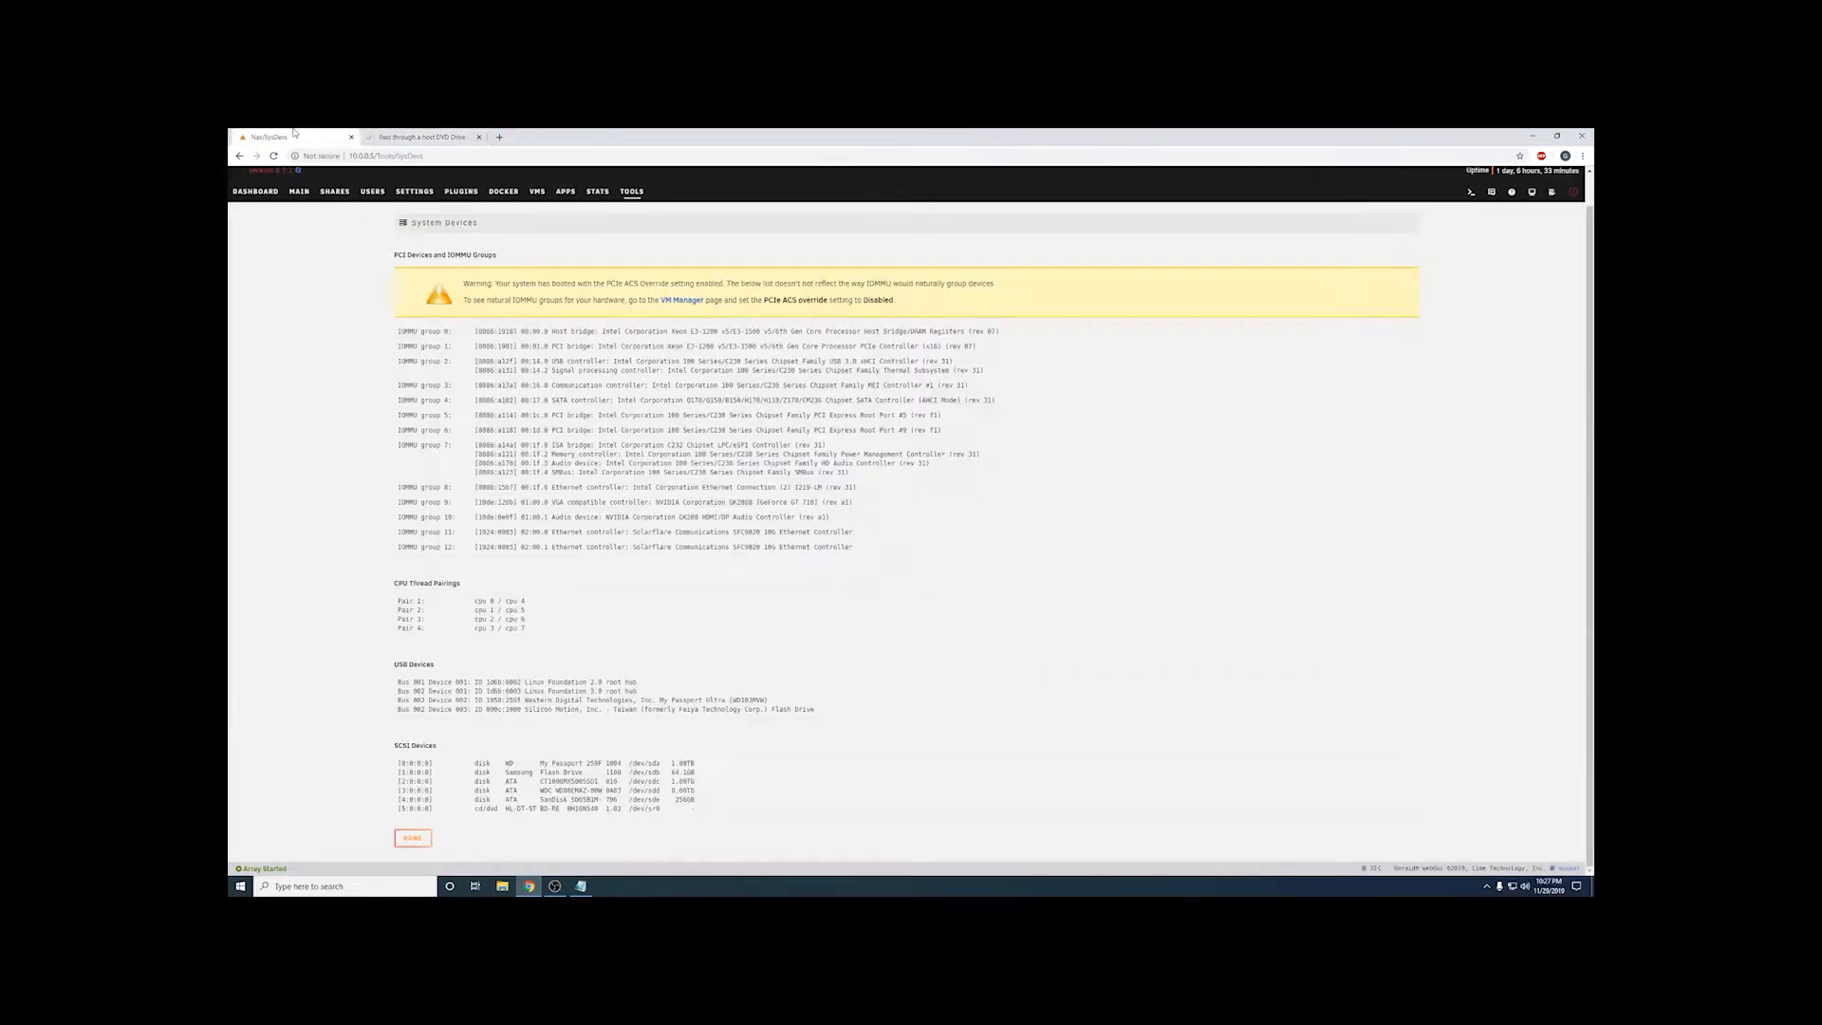
# Step: Start the Windows 10 virtual machine from the dashboard and open its VNC remote desktop
pyautogui.click(255, 190)
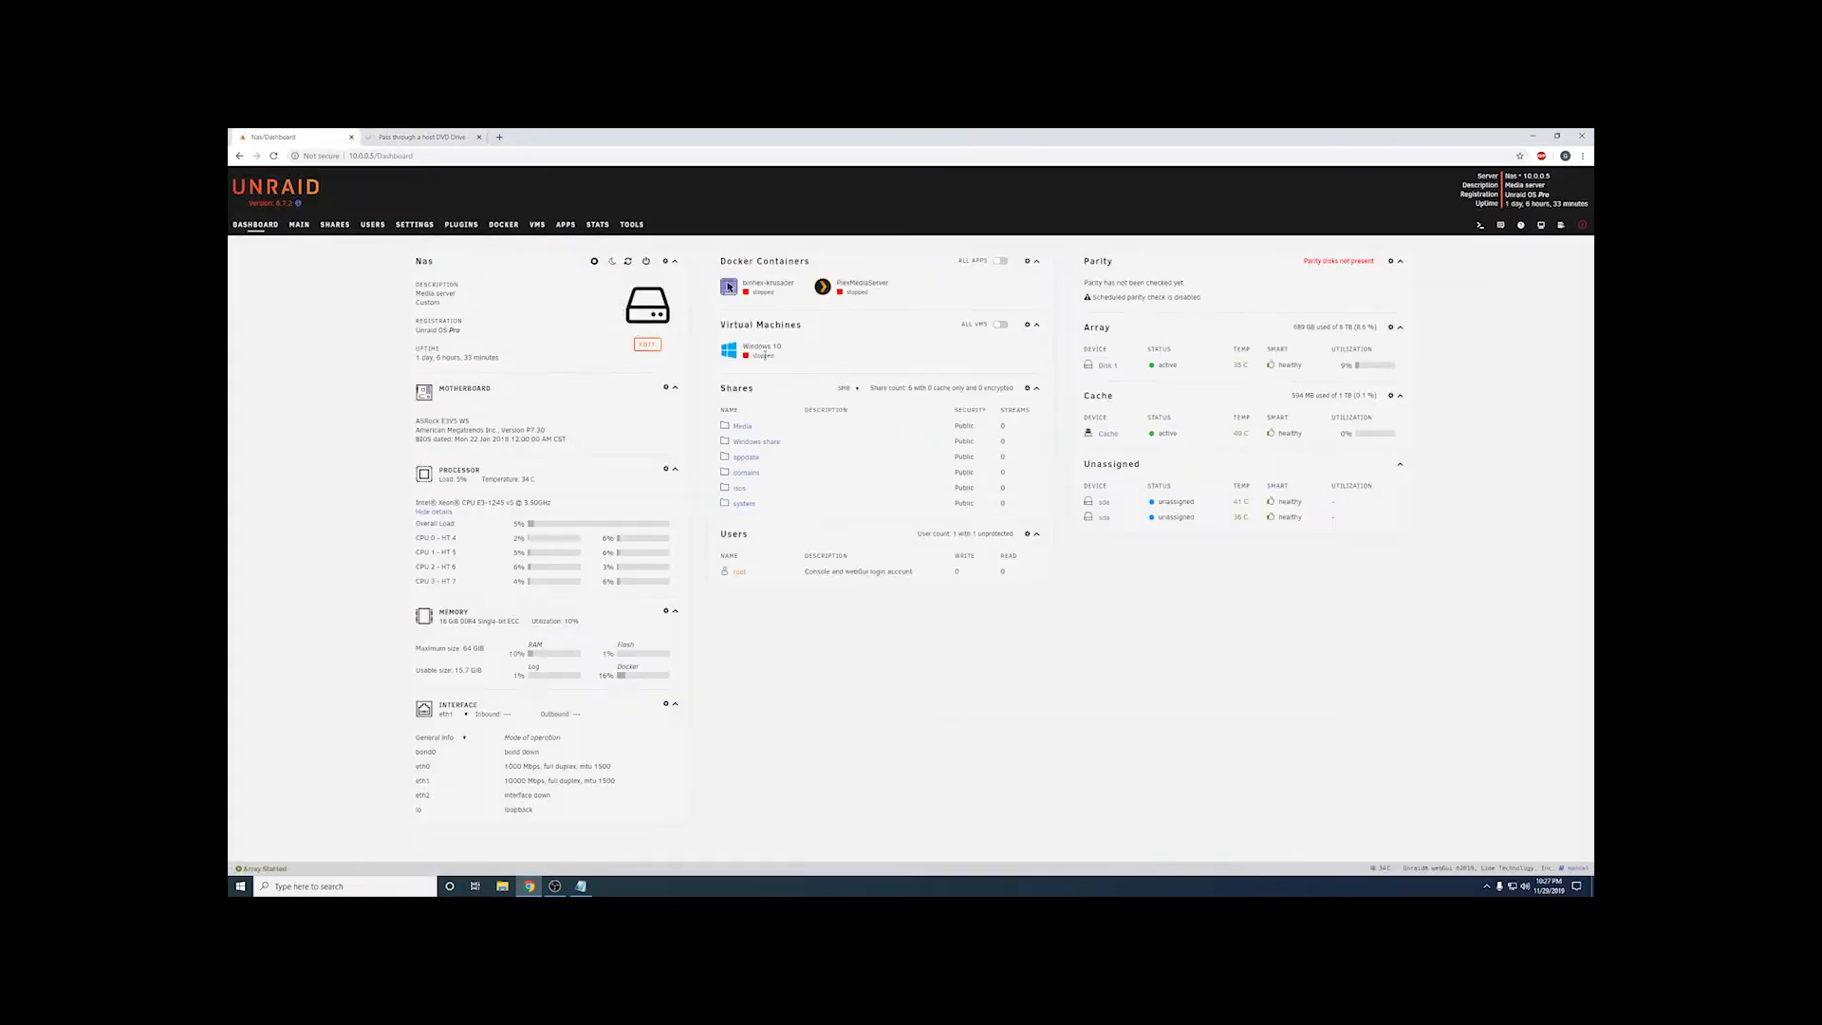
pyautogui.click(729, 350)
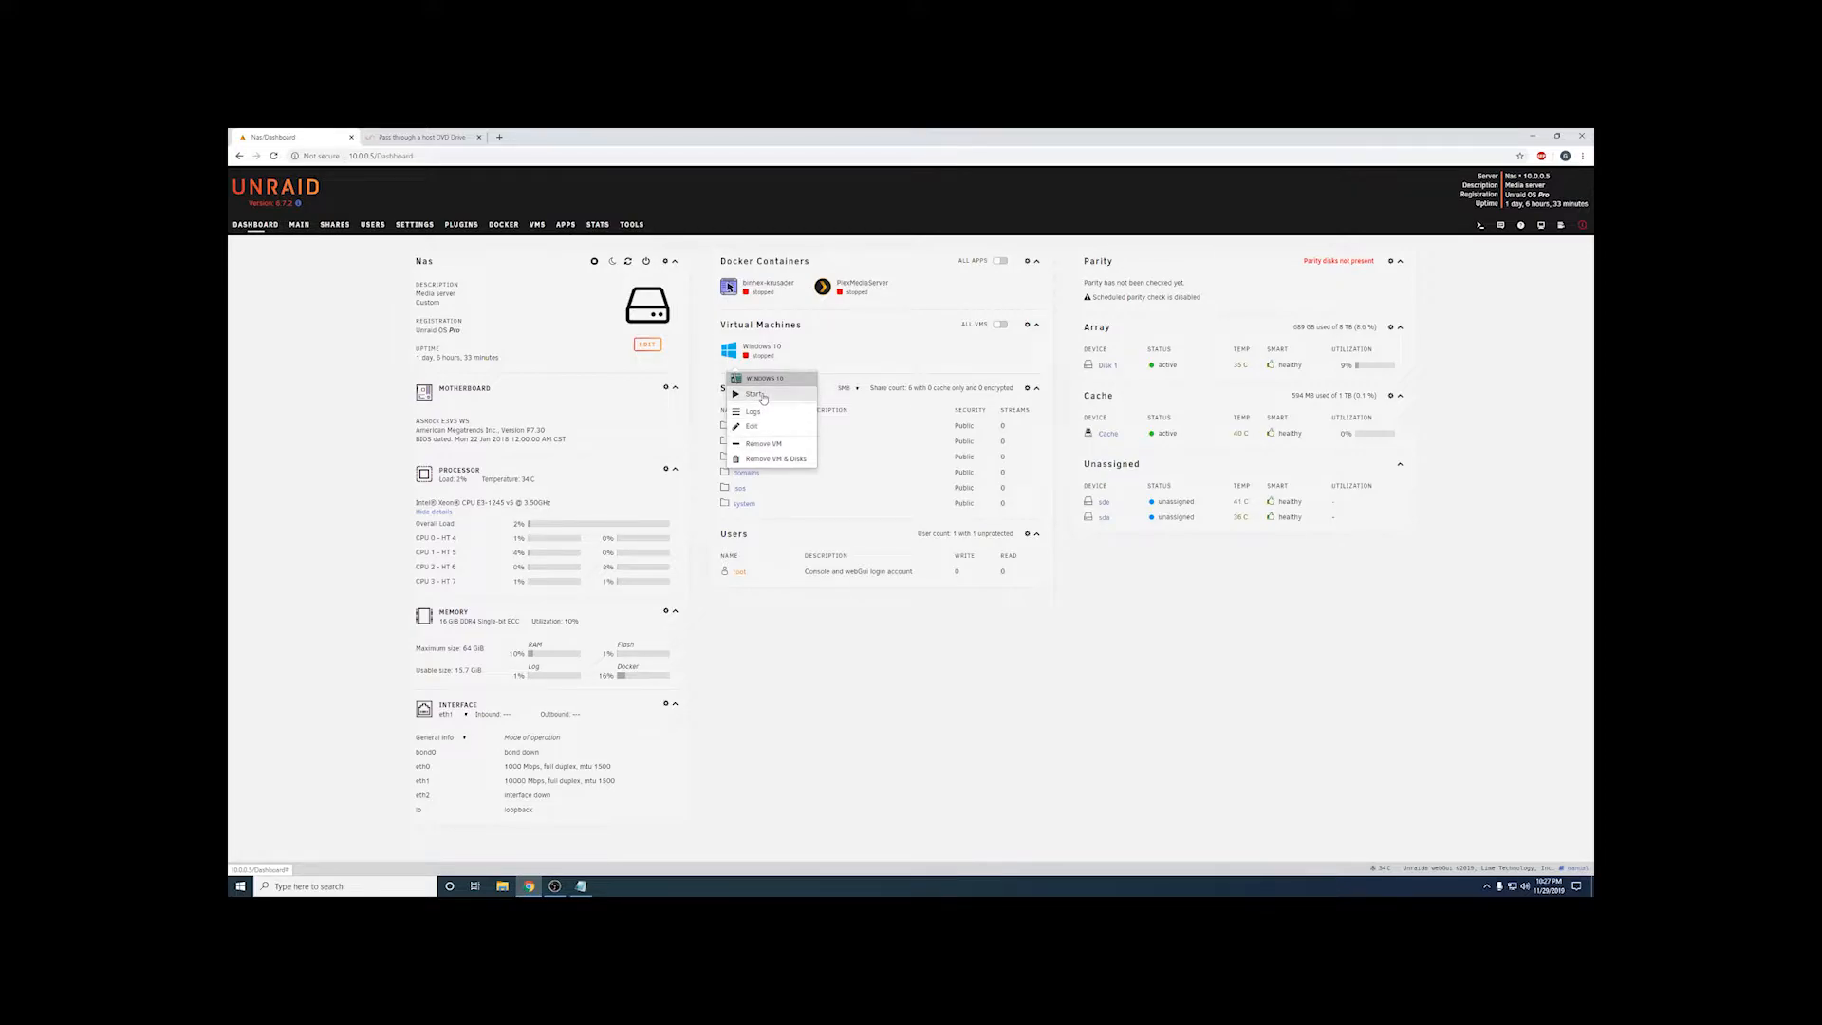
pyautogui.click(763, 395)
pyautogui.click(729, 350)
pyautogui.click(755, 394)
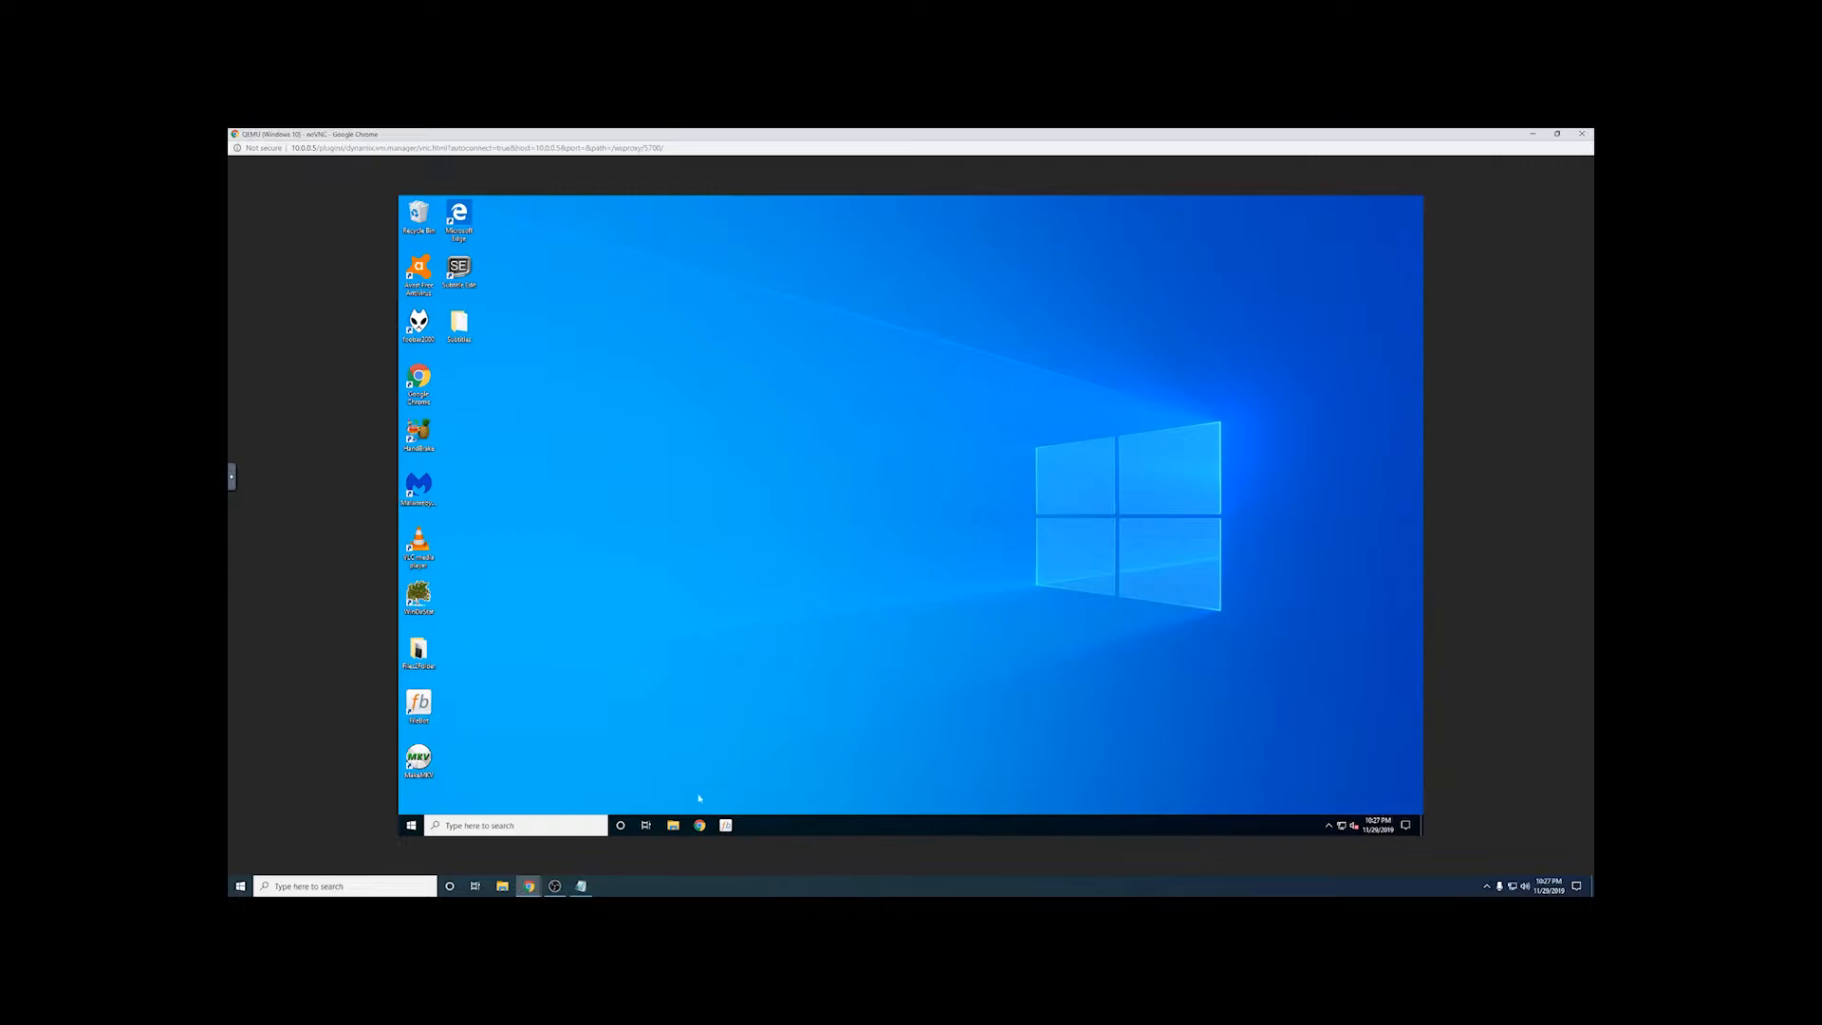
# Step: View the MakeMKV, MKVToolNix and FileBot web pages in the virtual machine's browser
pyautogui.click(977, 266)
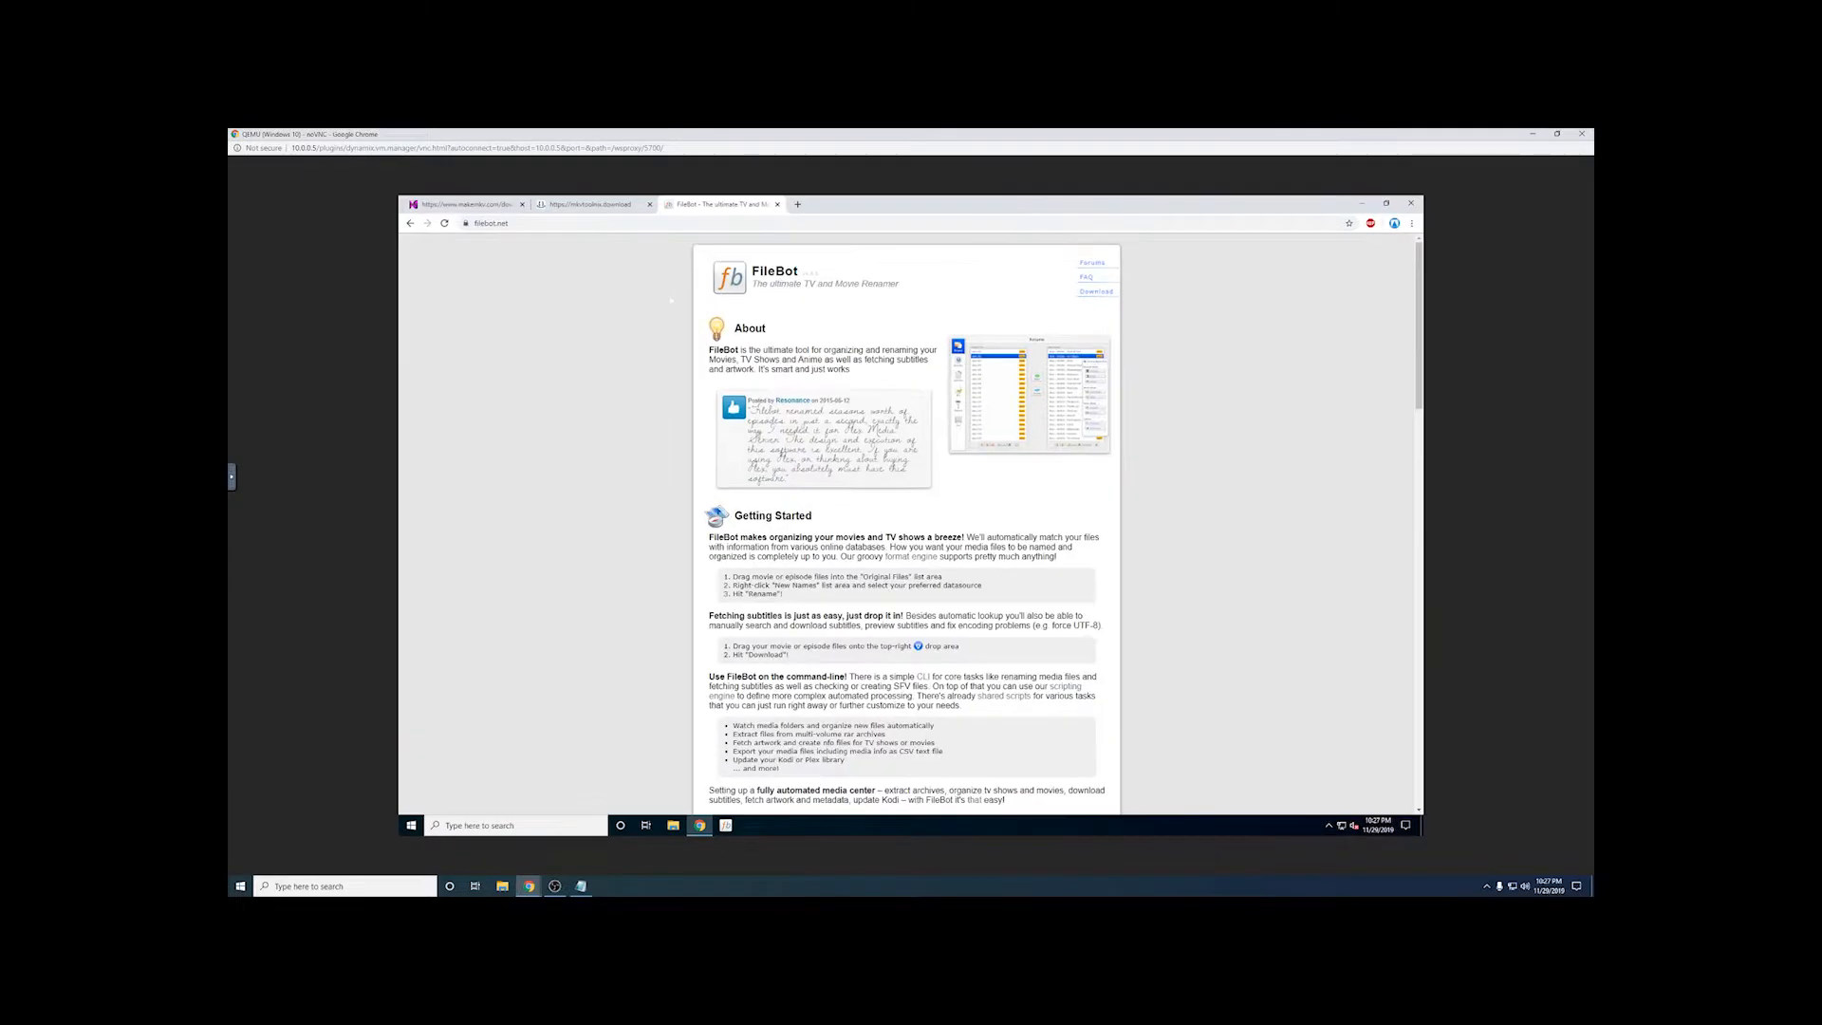
pyautogui.click(474, 205)
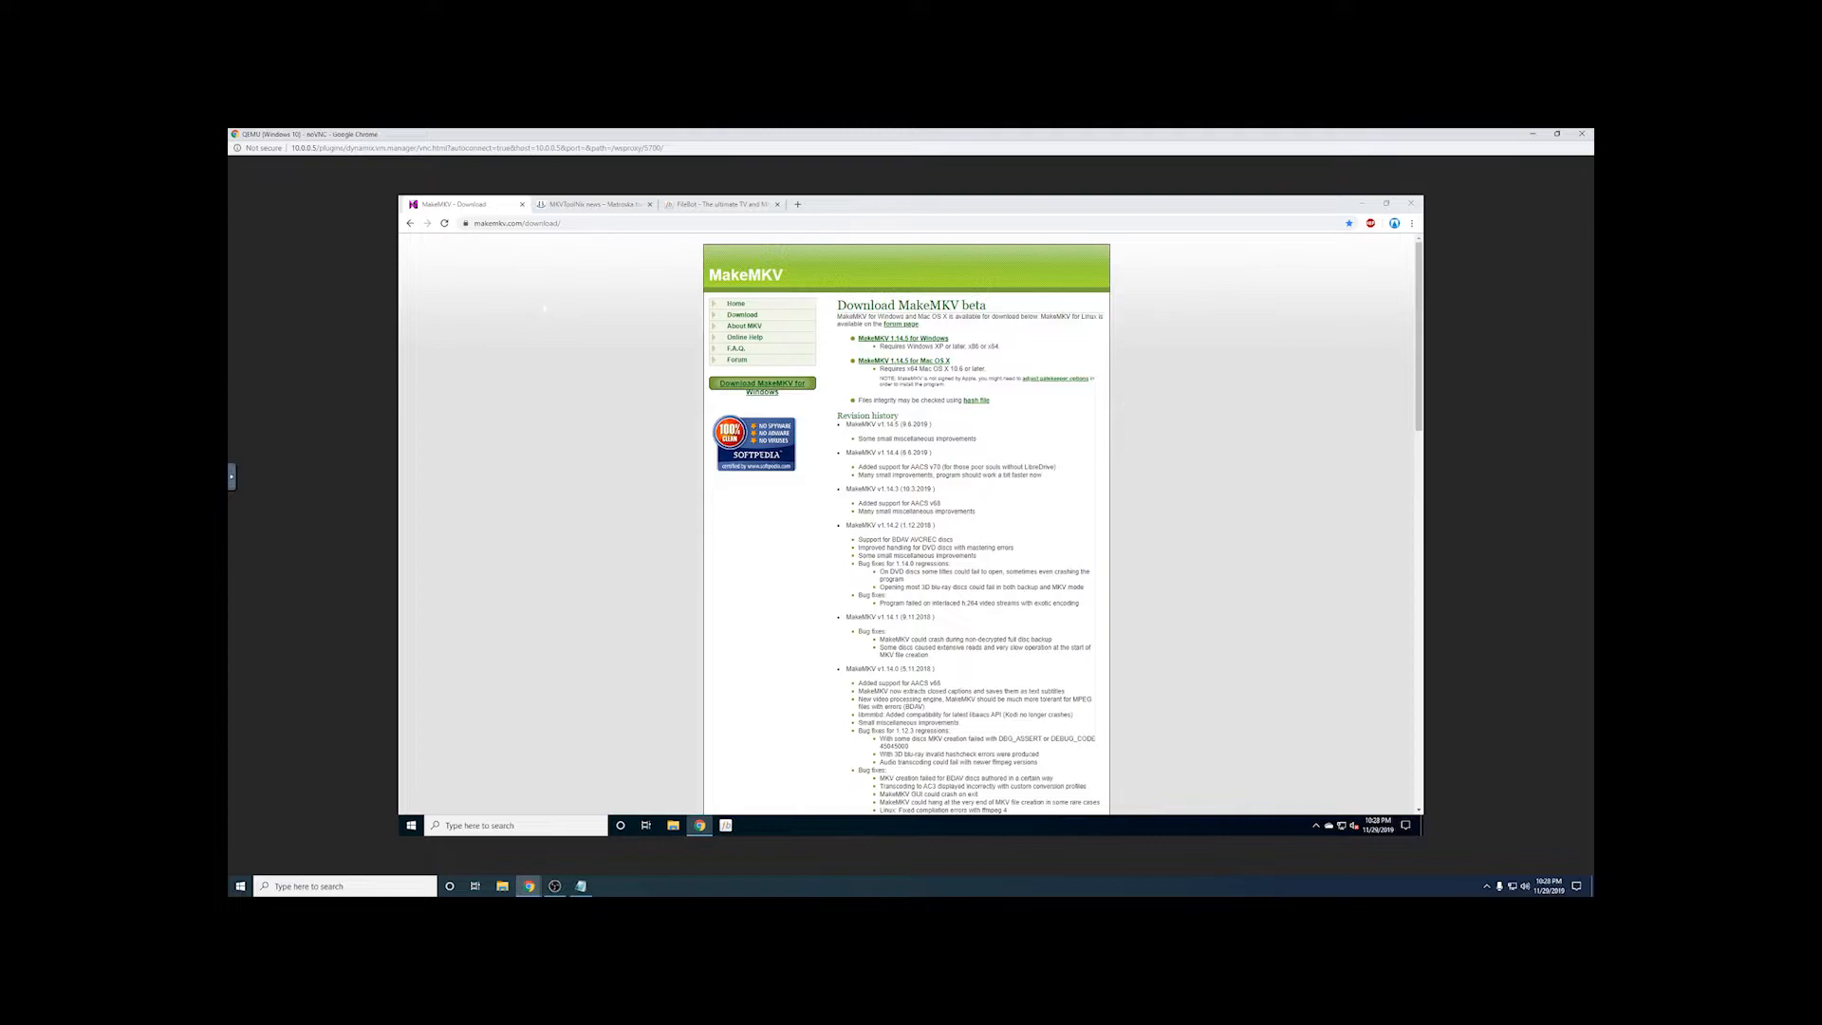
pyautogui.click(594, 204)
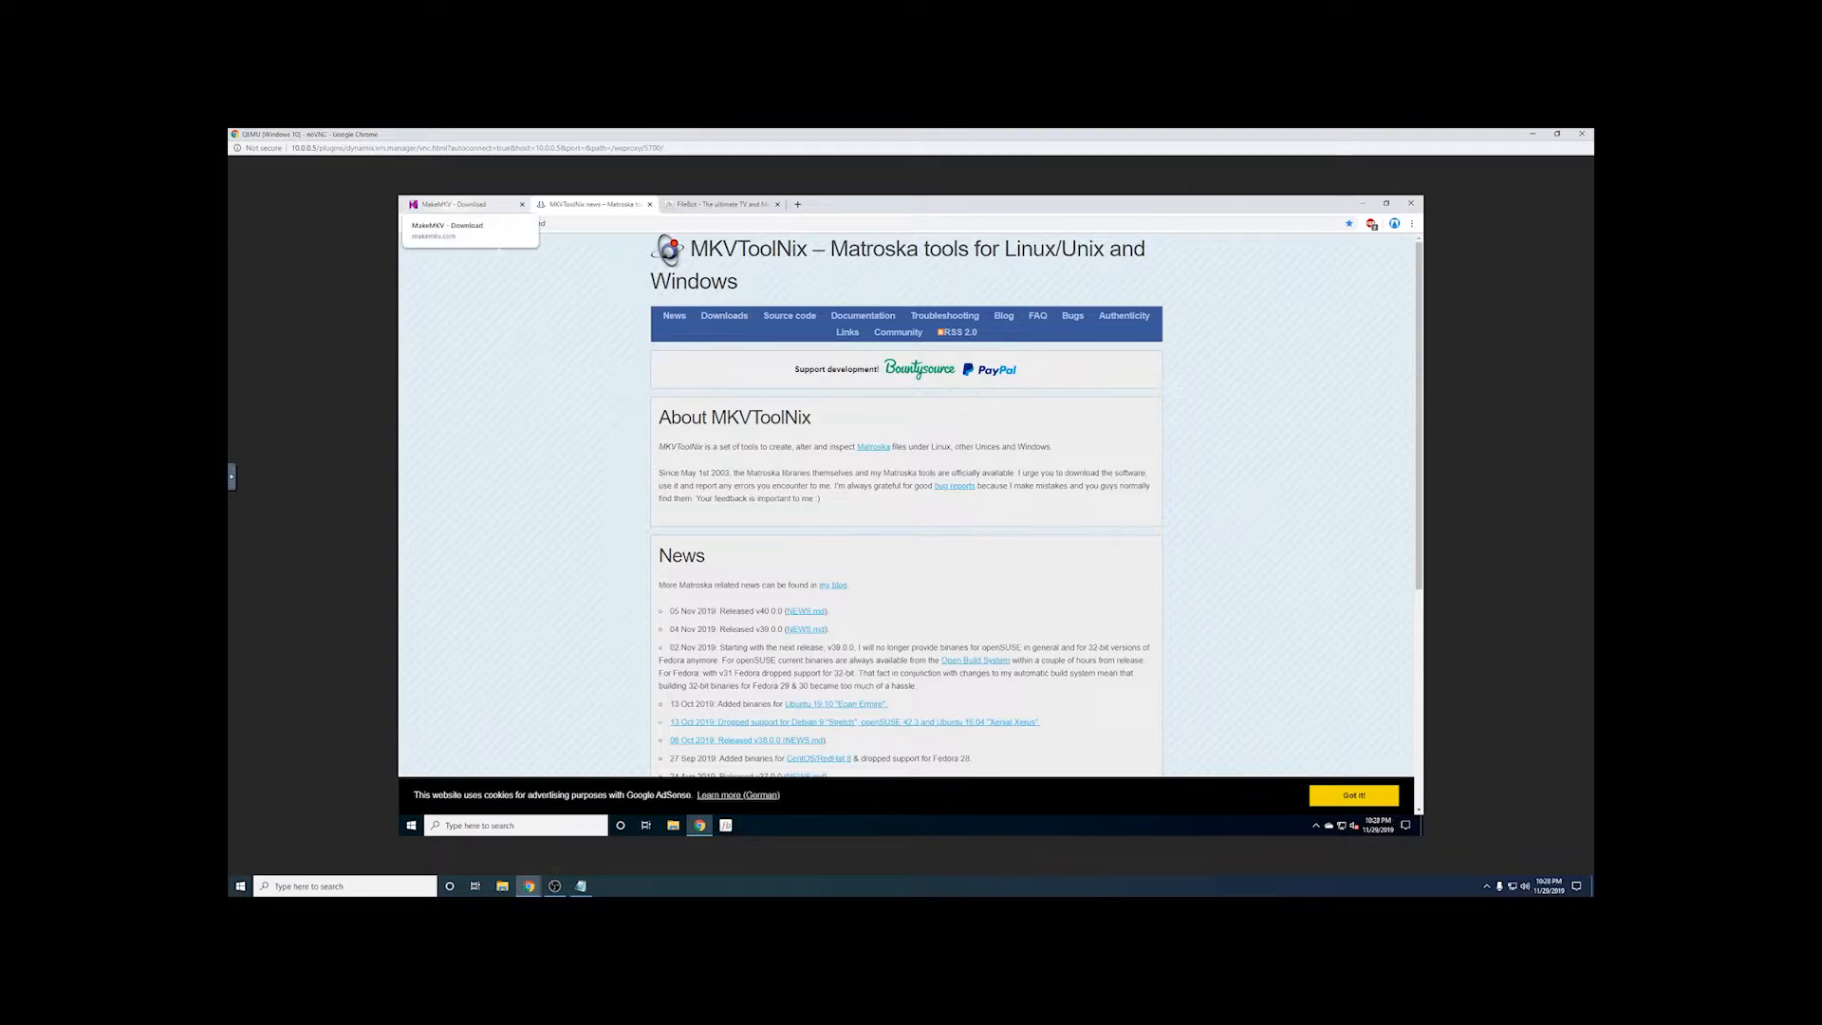
pyautogui.click(713, 204)
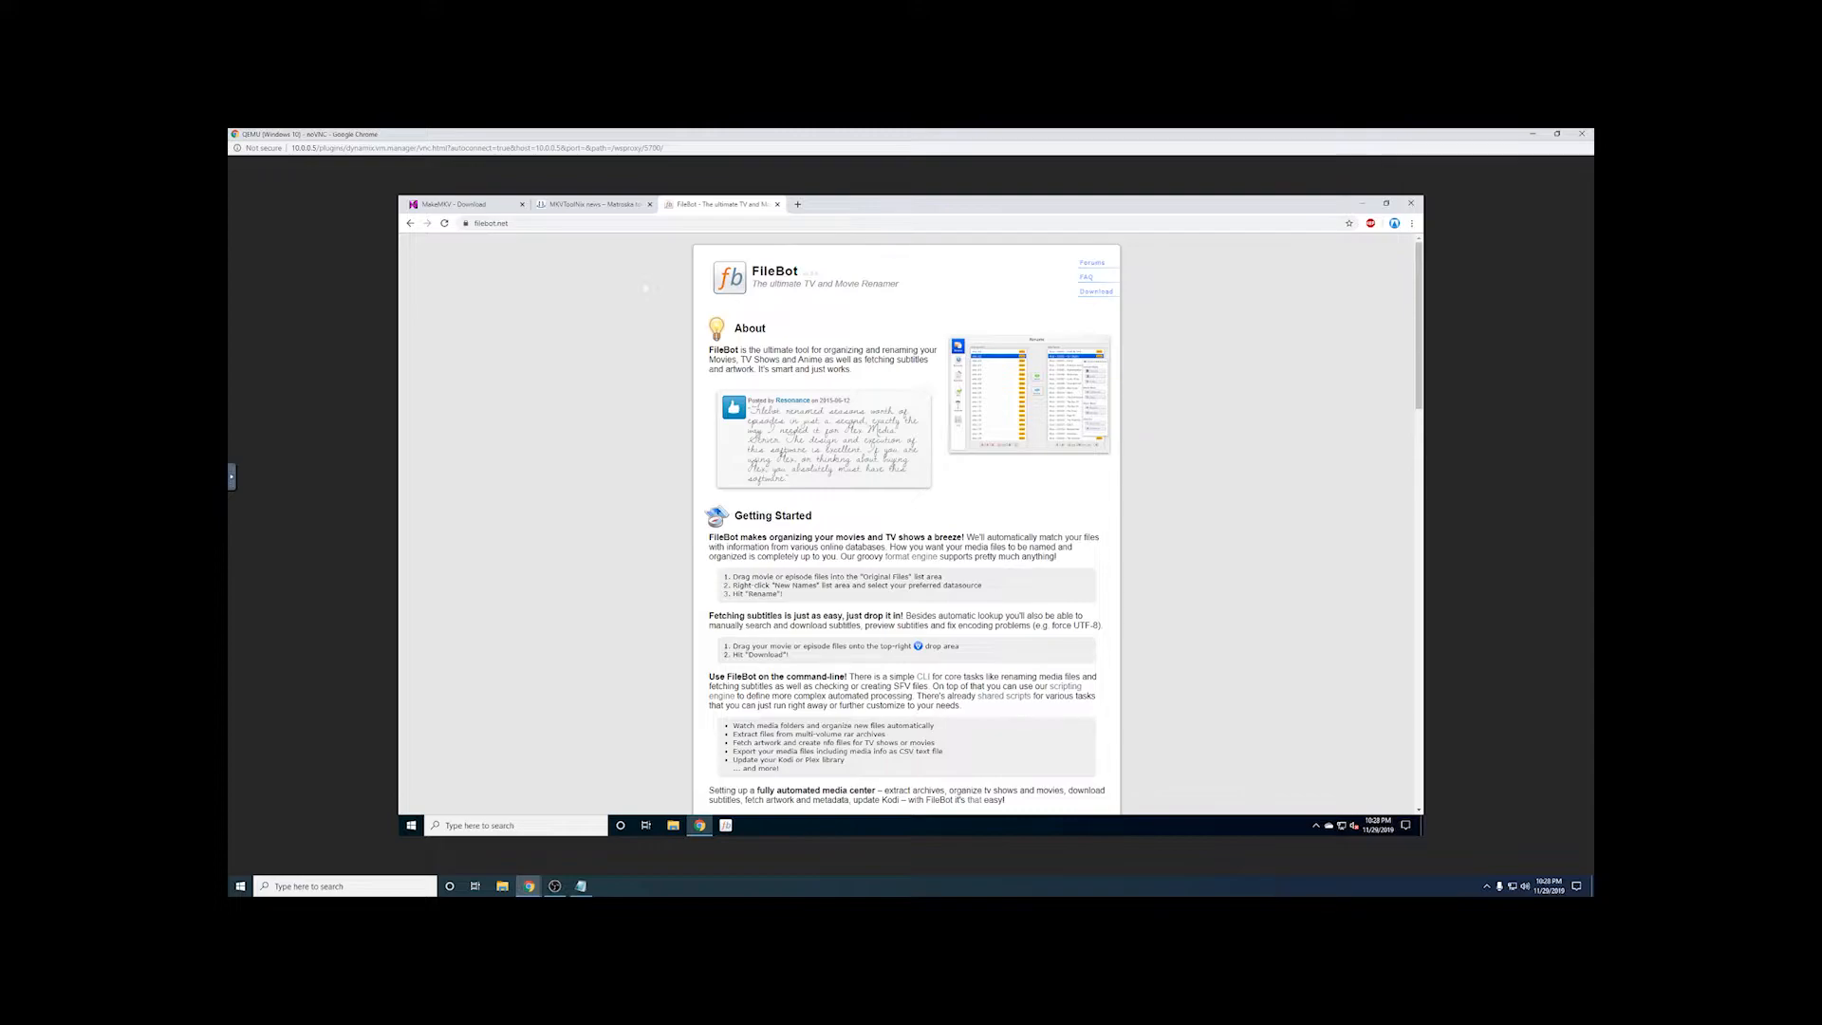
# Step: Minimise the browser, load the Berserk Blu-ray disc in MakeMKV to review its titles, and close MakeMKV
pyautogui.click(1362, 203)
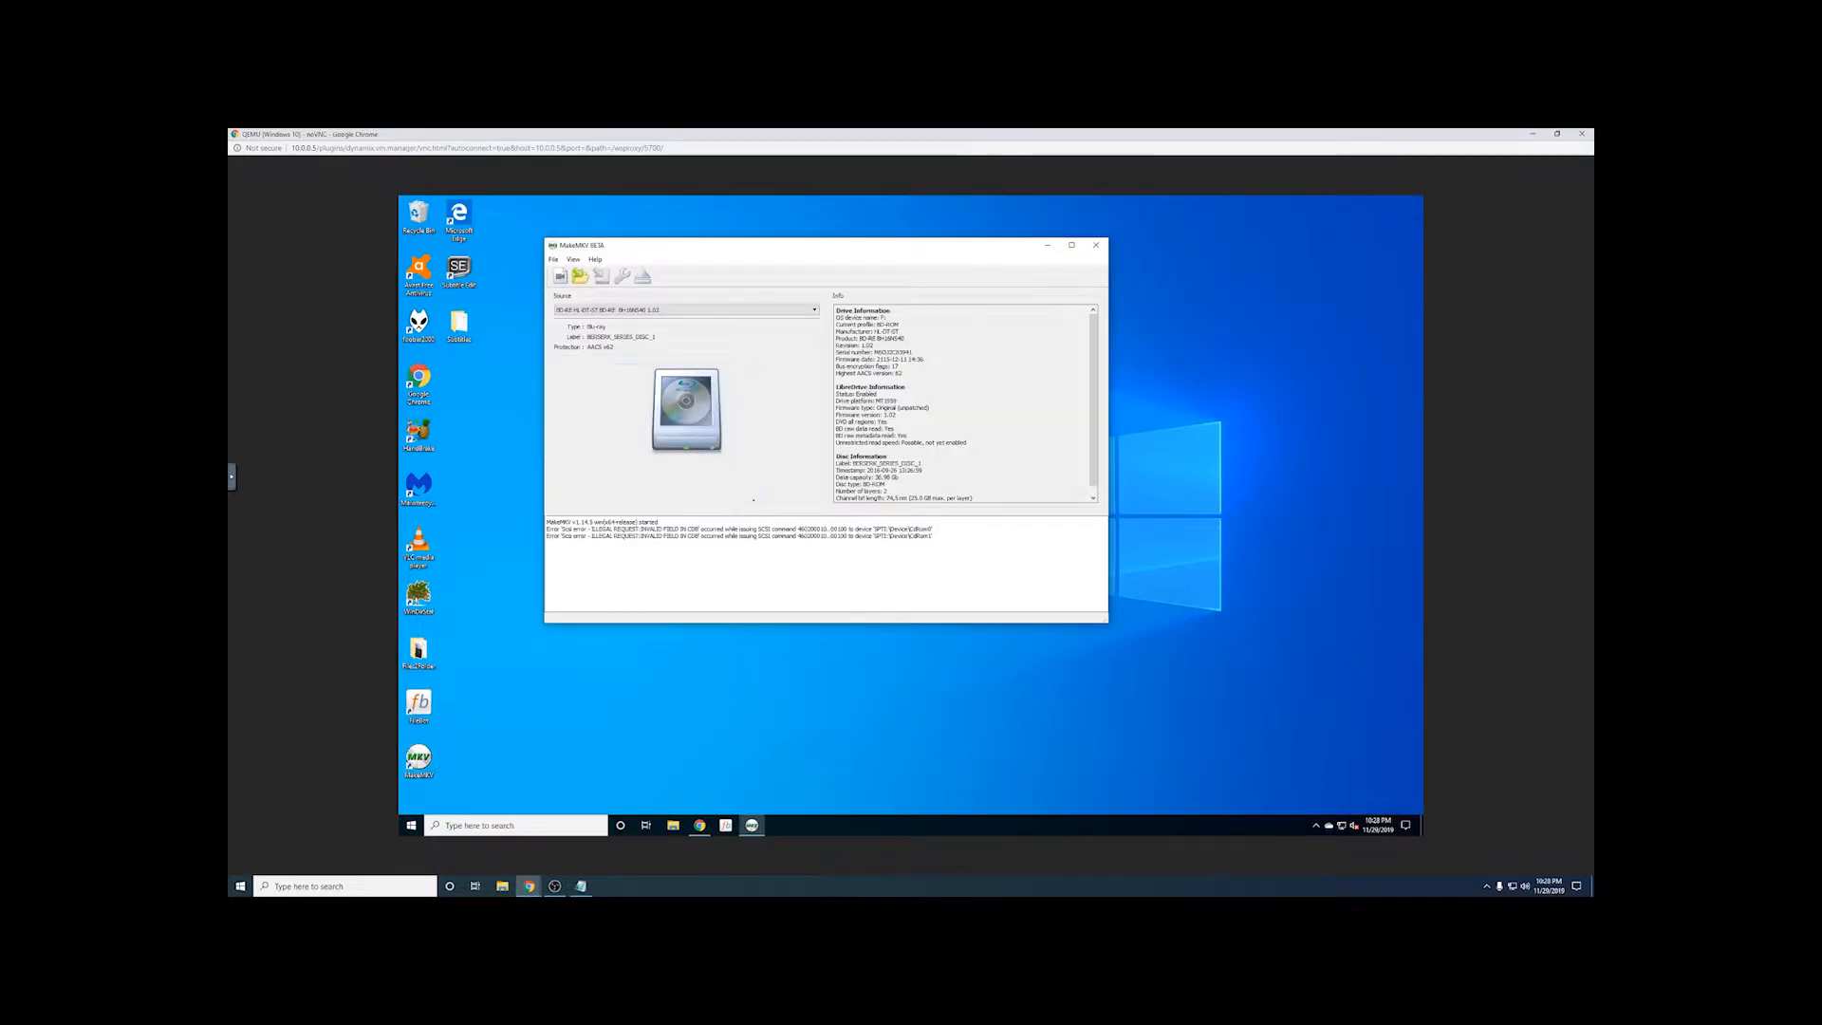
pyautogui.click(694, 422)
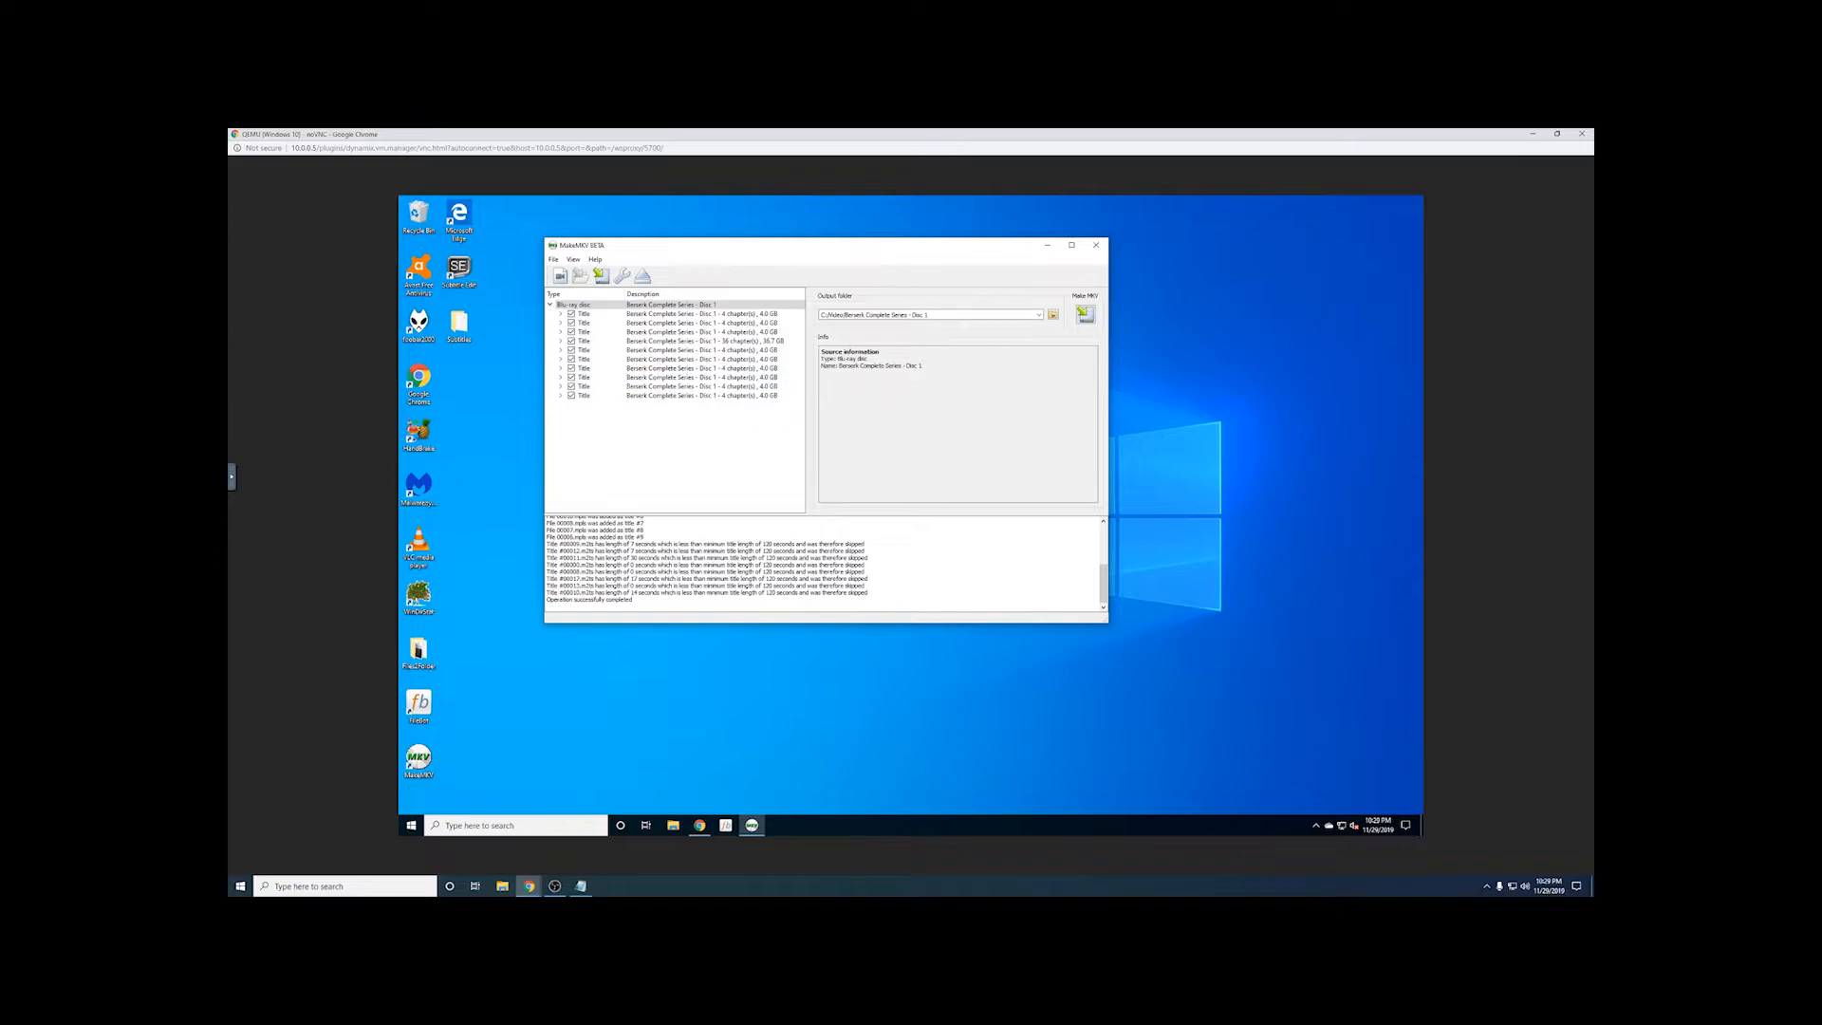
pyautogui.click(1097, 245)
# Step: Browse the virtual machine's C: drive and open New folder inside Videos to show the ripped Berserk files
pyautogui.click(673, 822)
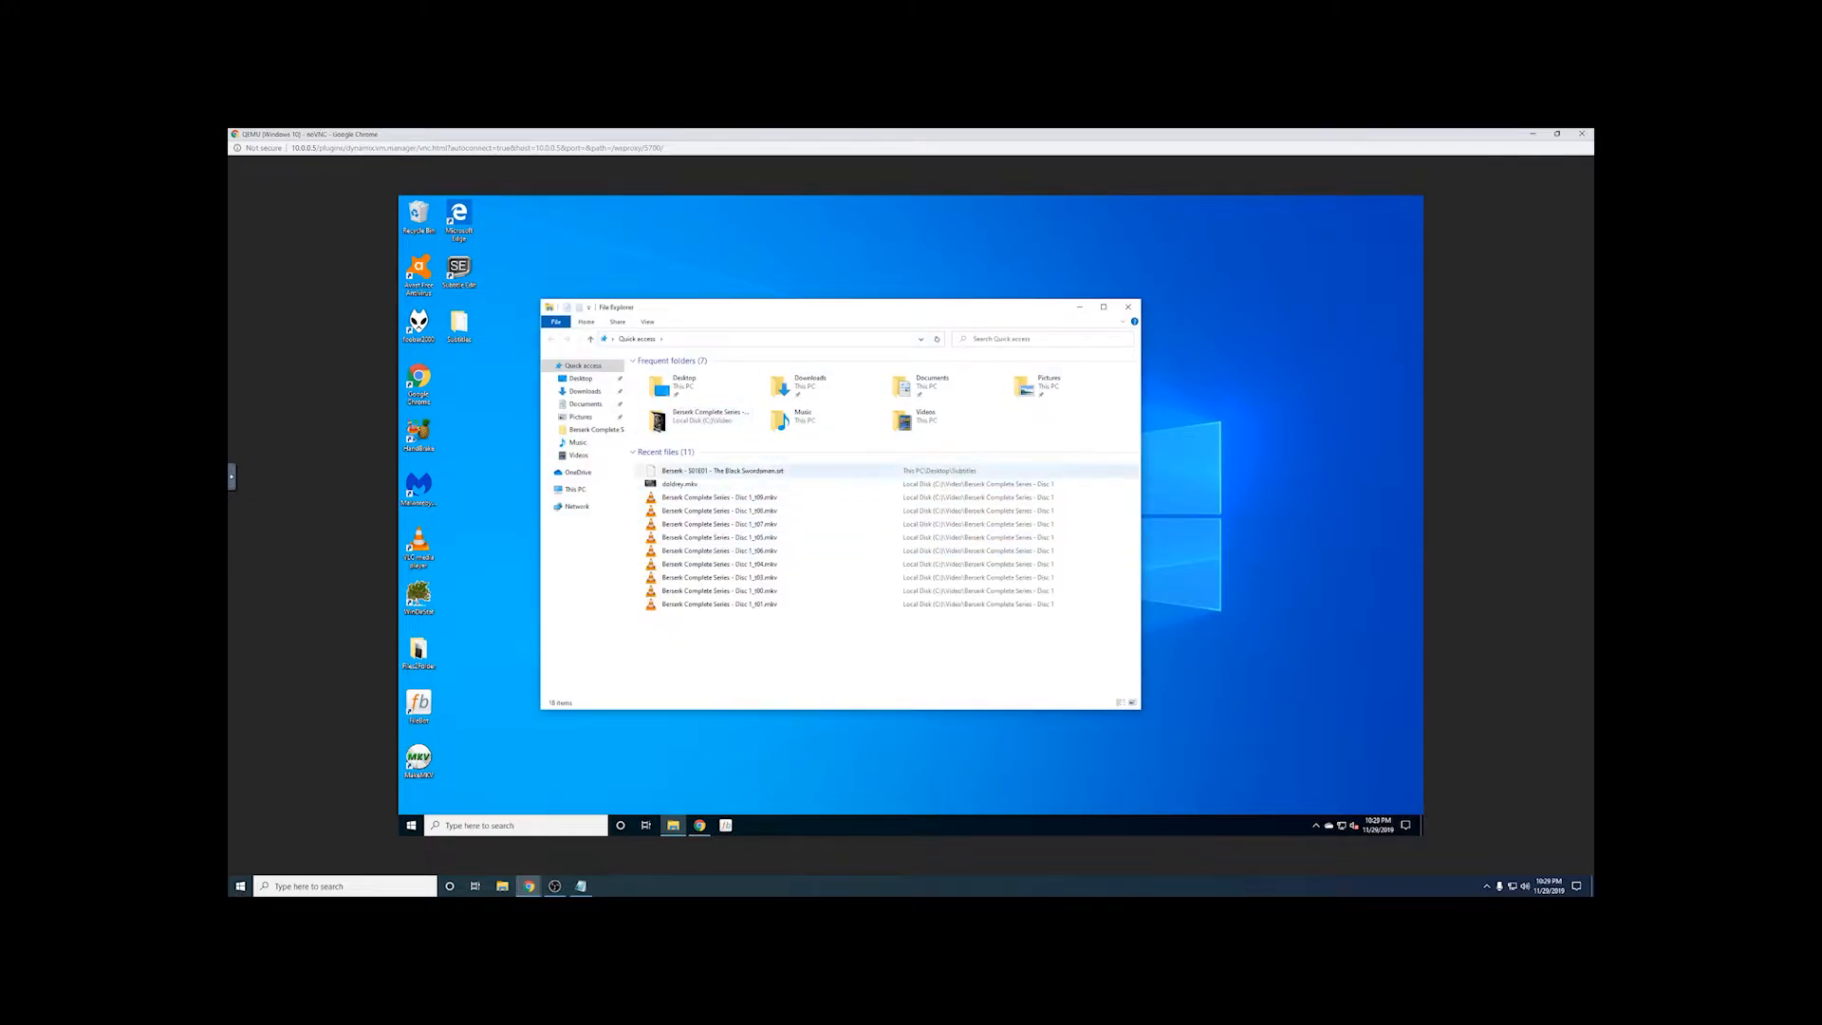
pyautogui.click(576, 489)
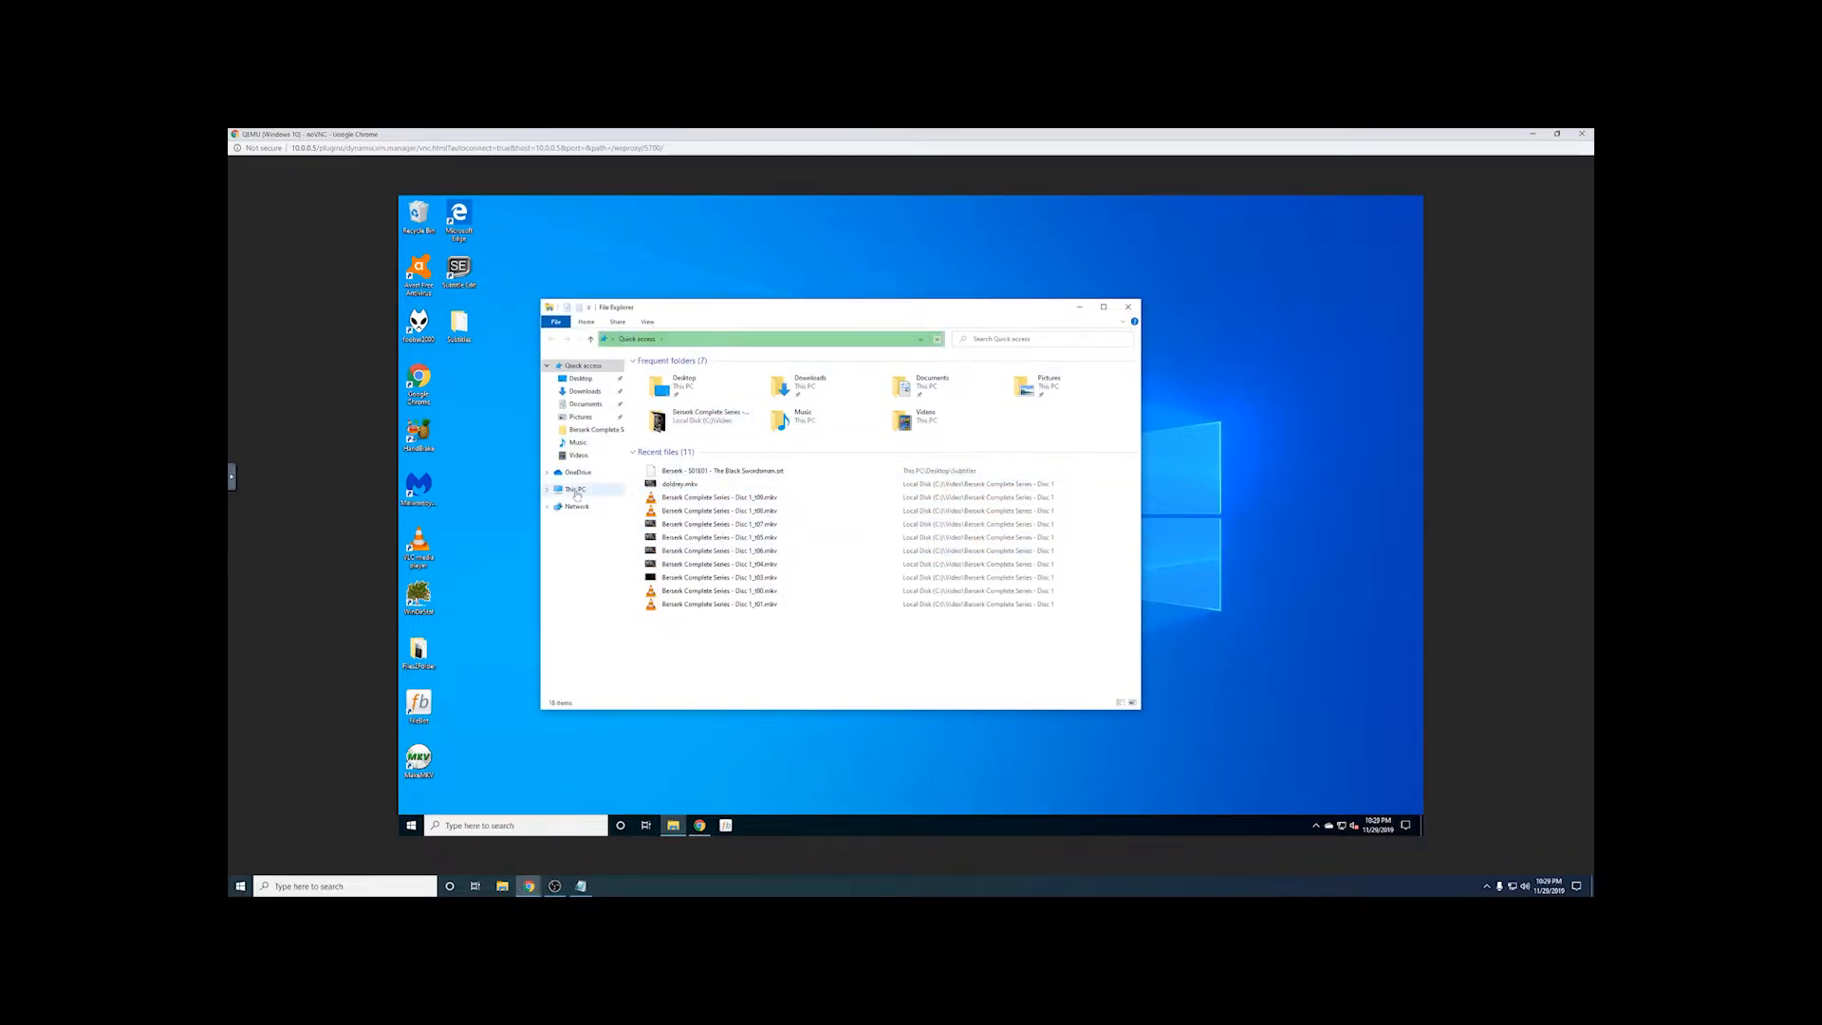
pyautogui.doubleClick(698, 486)
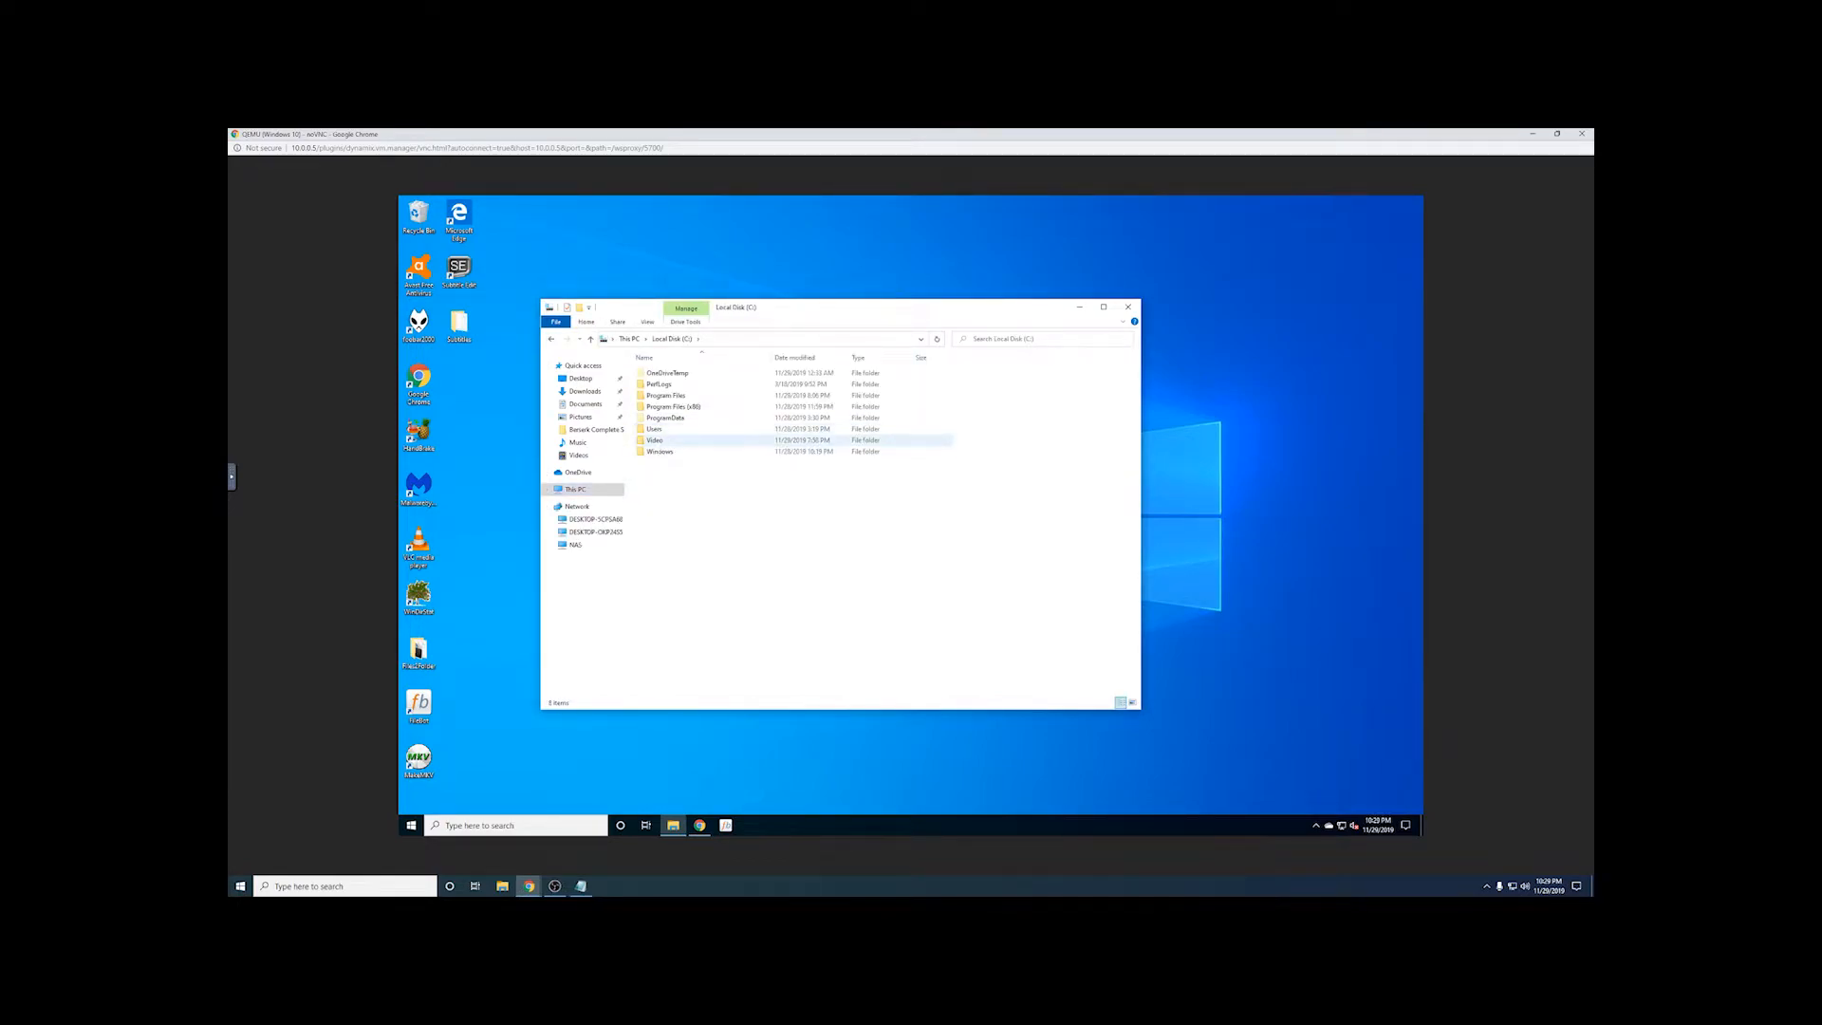
pyautogui.click(578, 454)
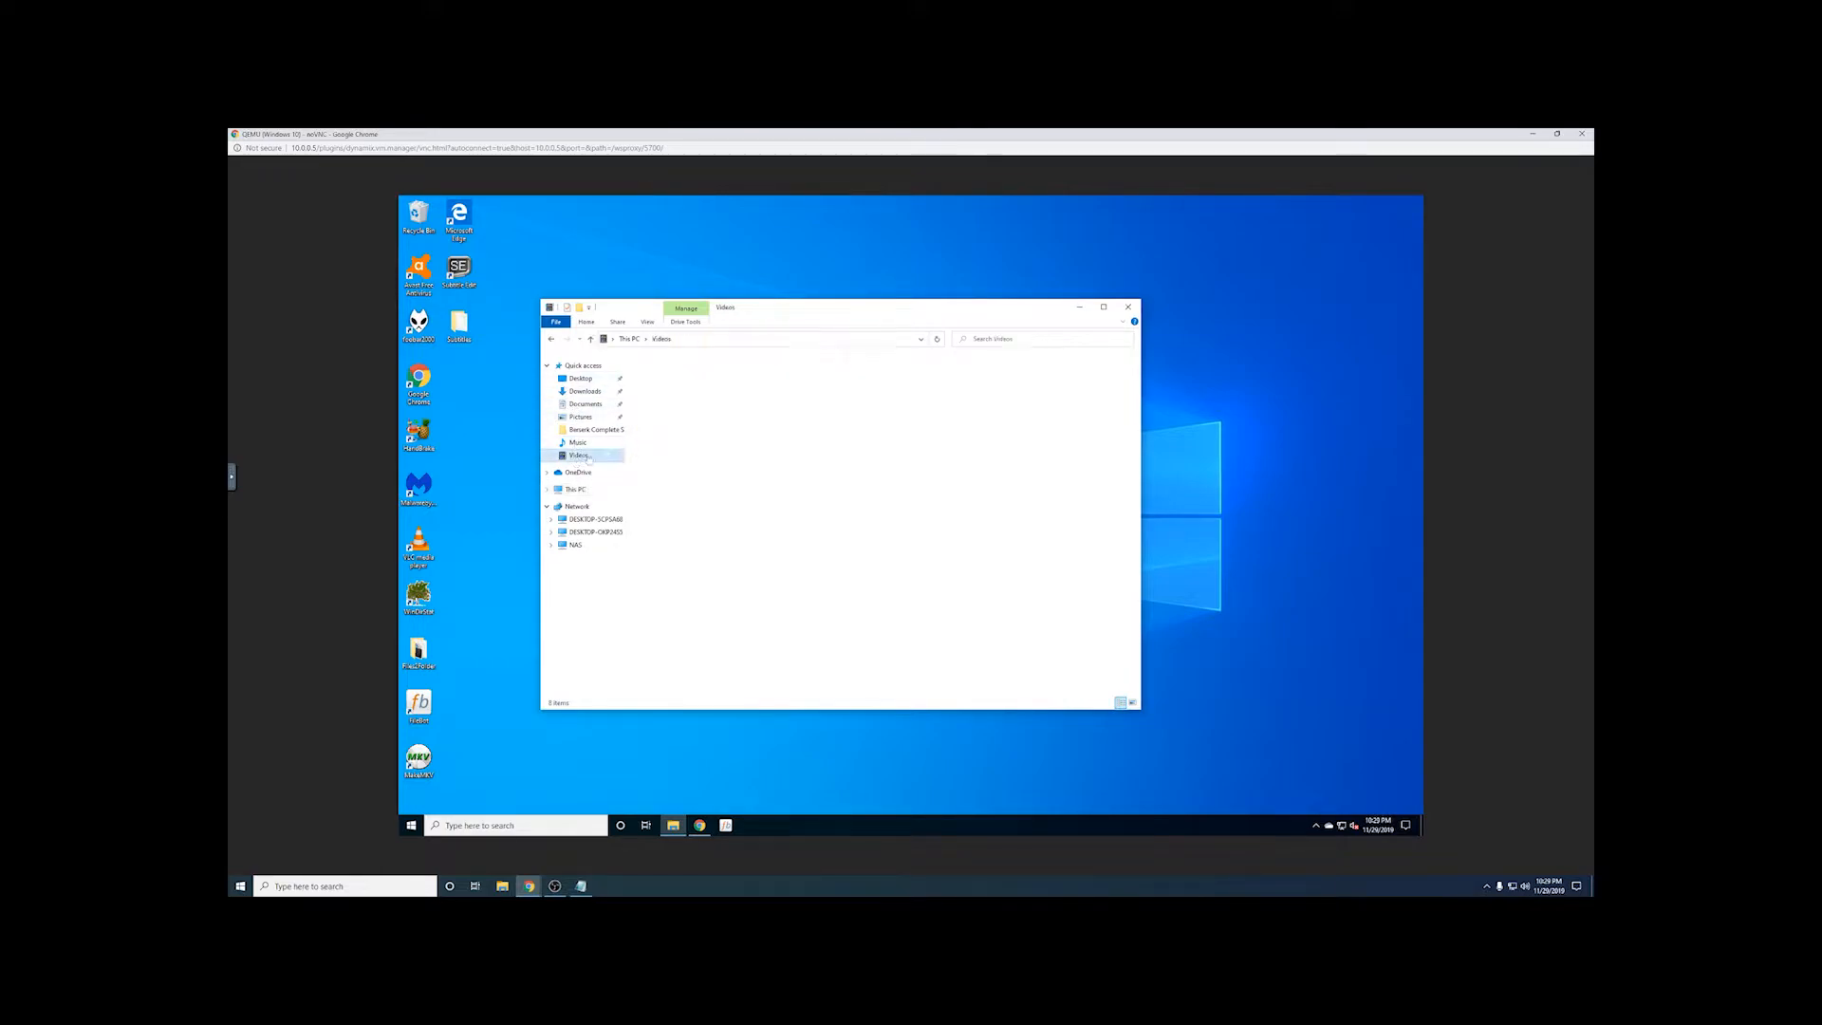
pyautogui.doubleClick(662, 384)
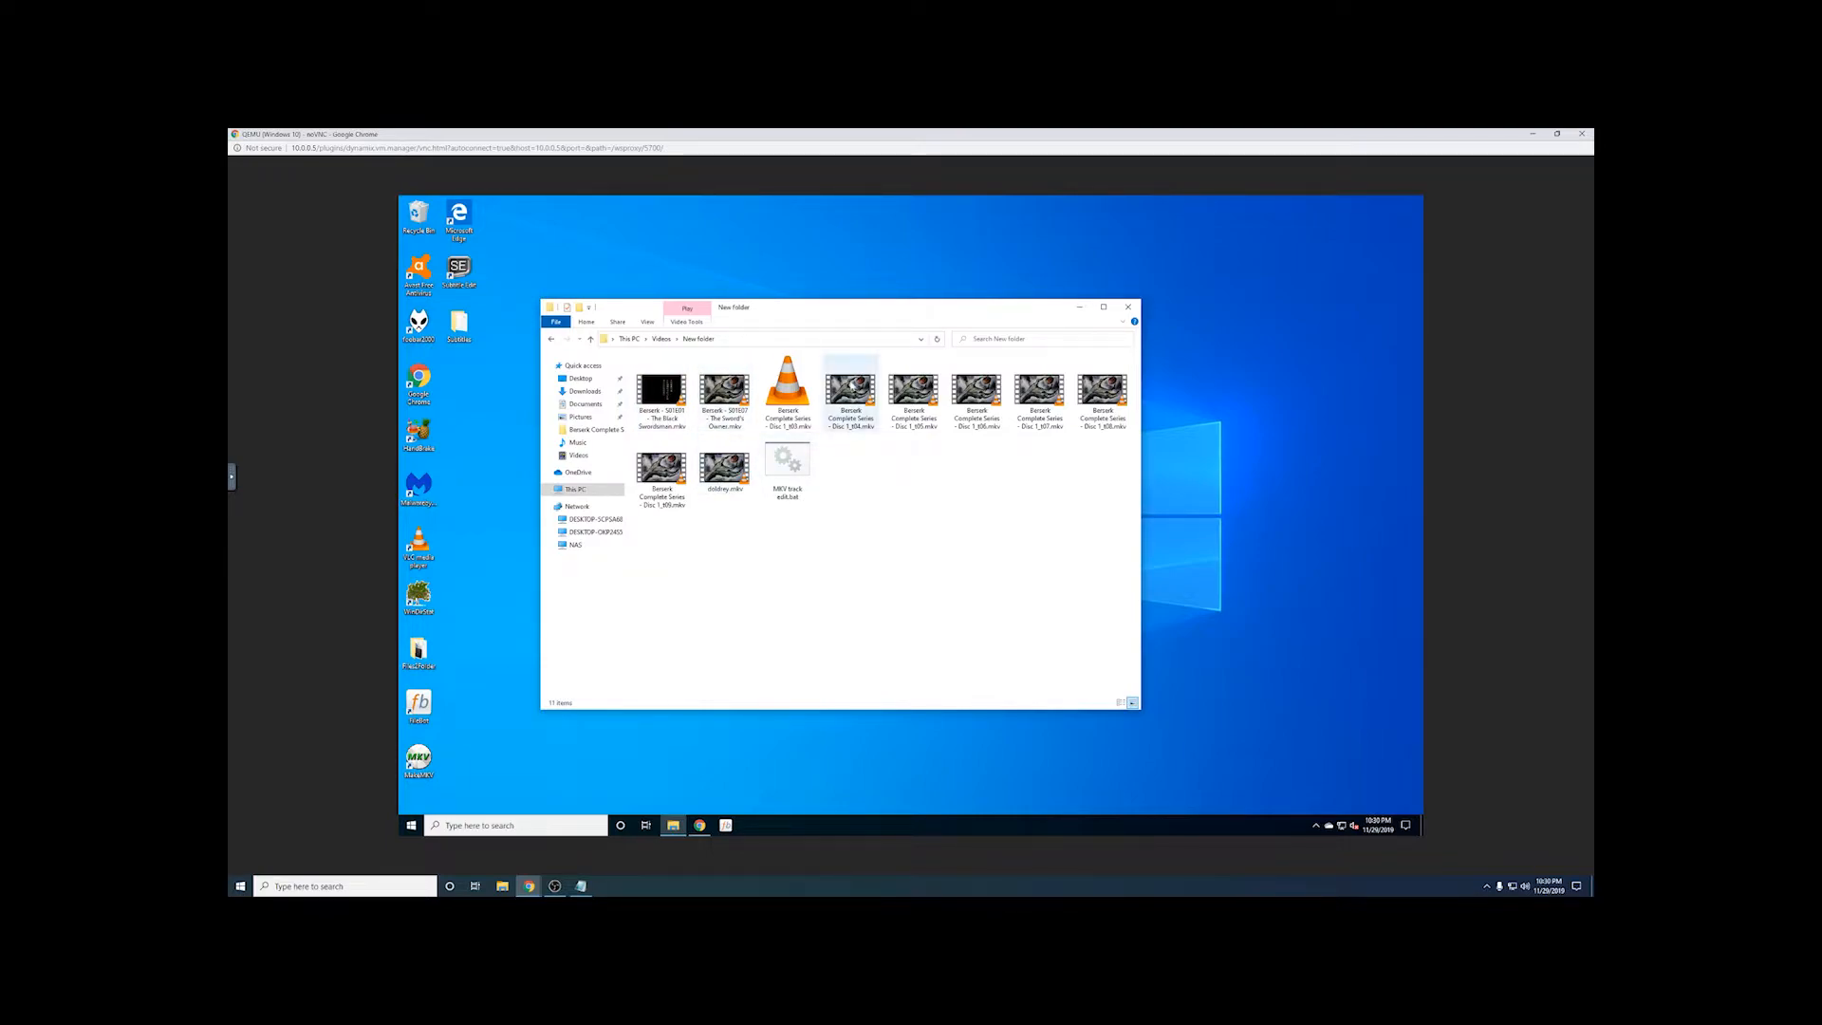
# Step: Play Berserk Complete Series - Disc 1_t04.mkv in VLC and move the player window fully into view
pyautogui.click(847, 389)
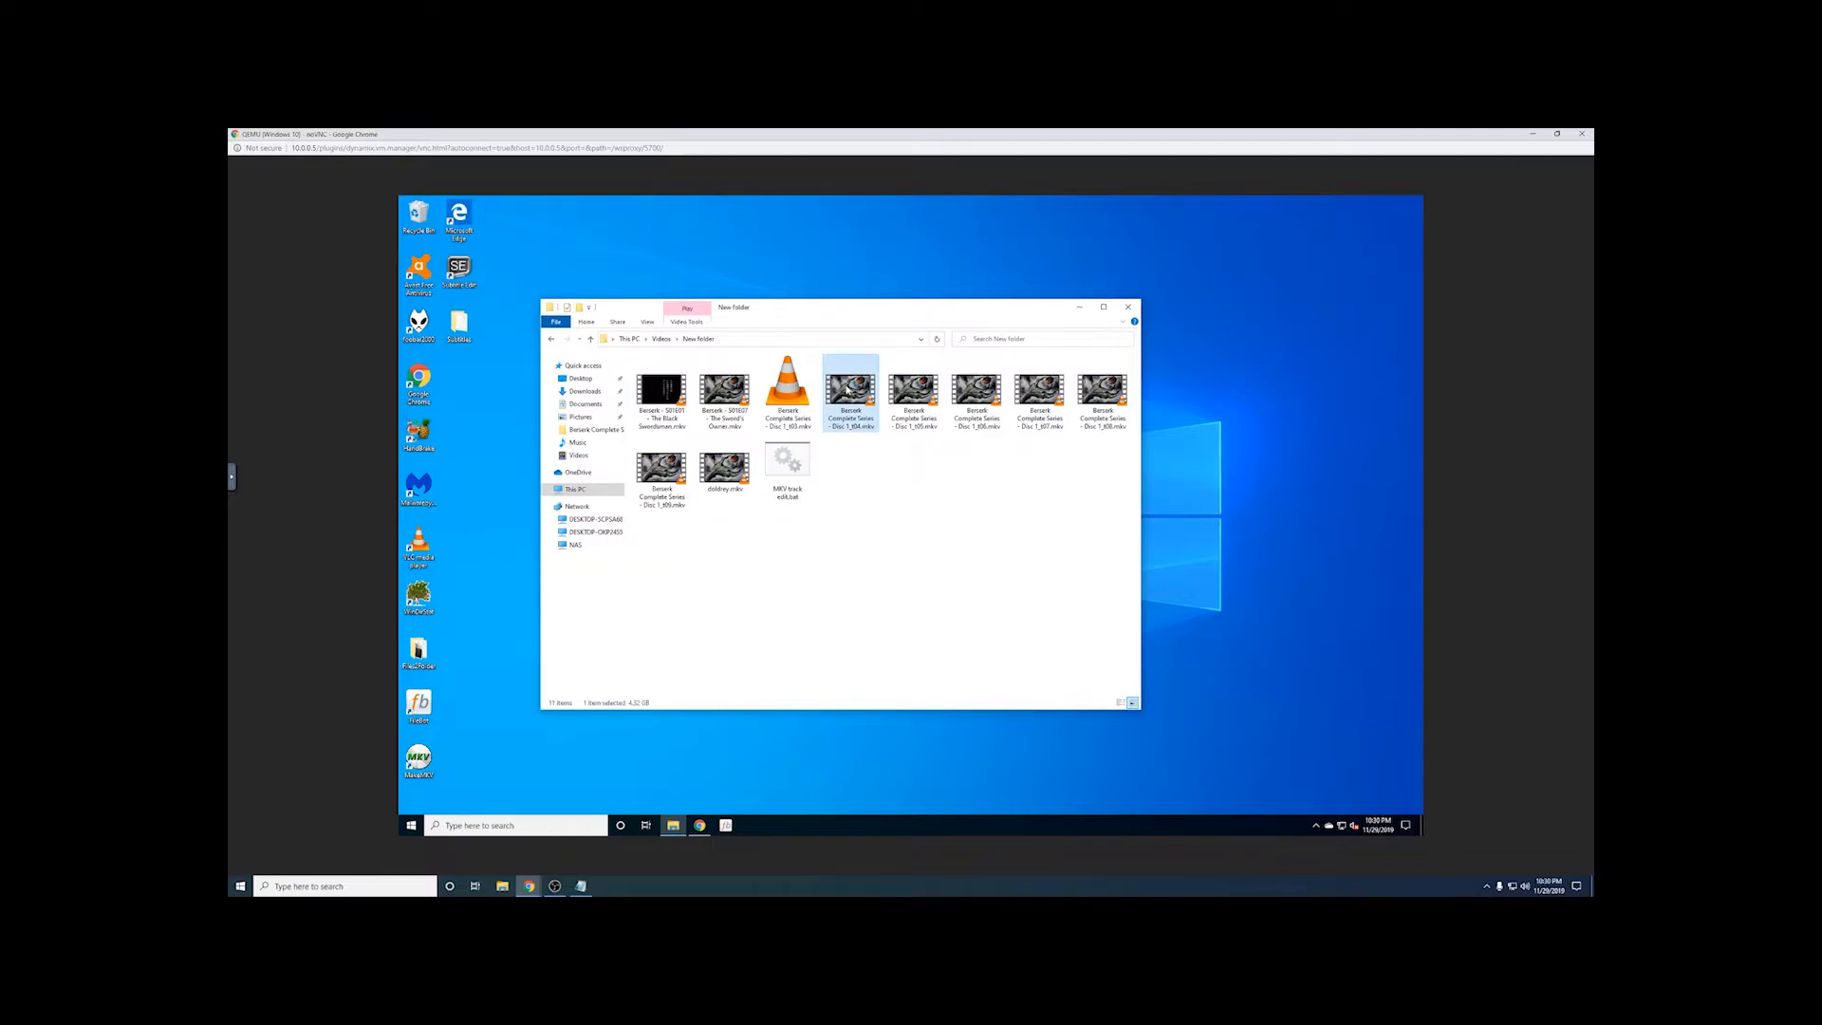
pyautogui.doubleClick(847, 389)
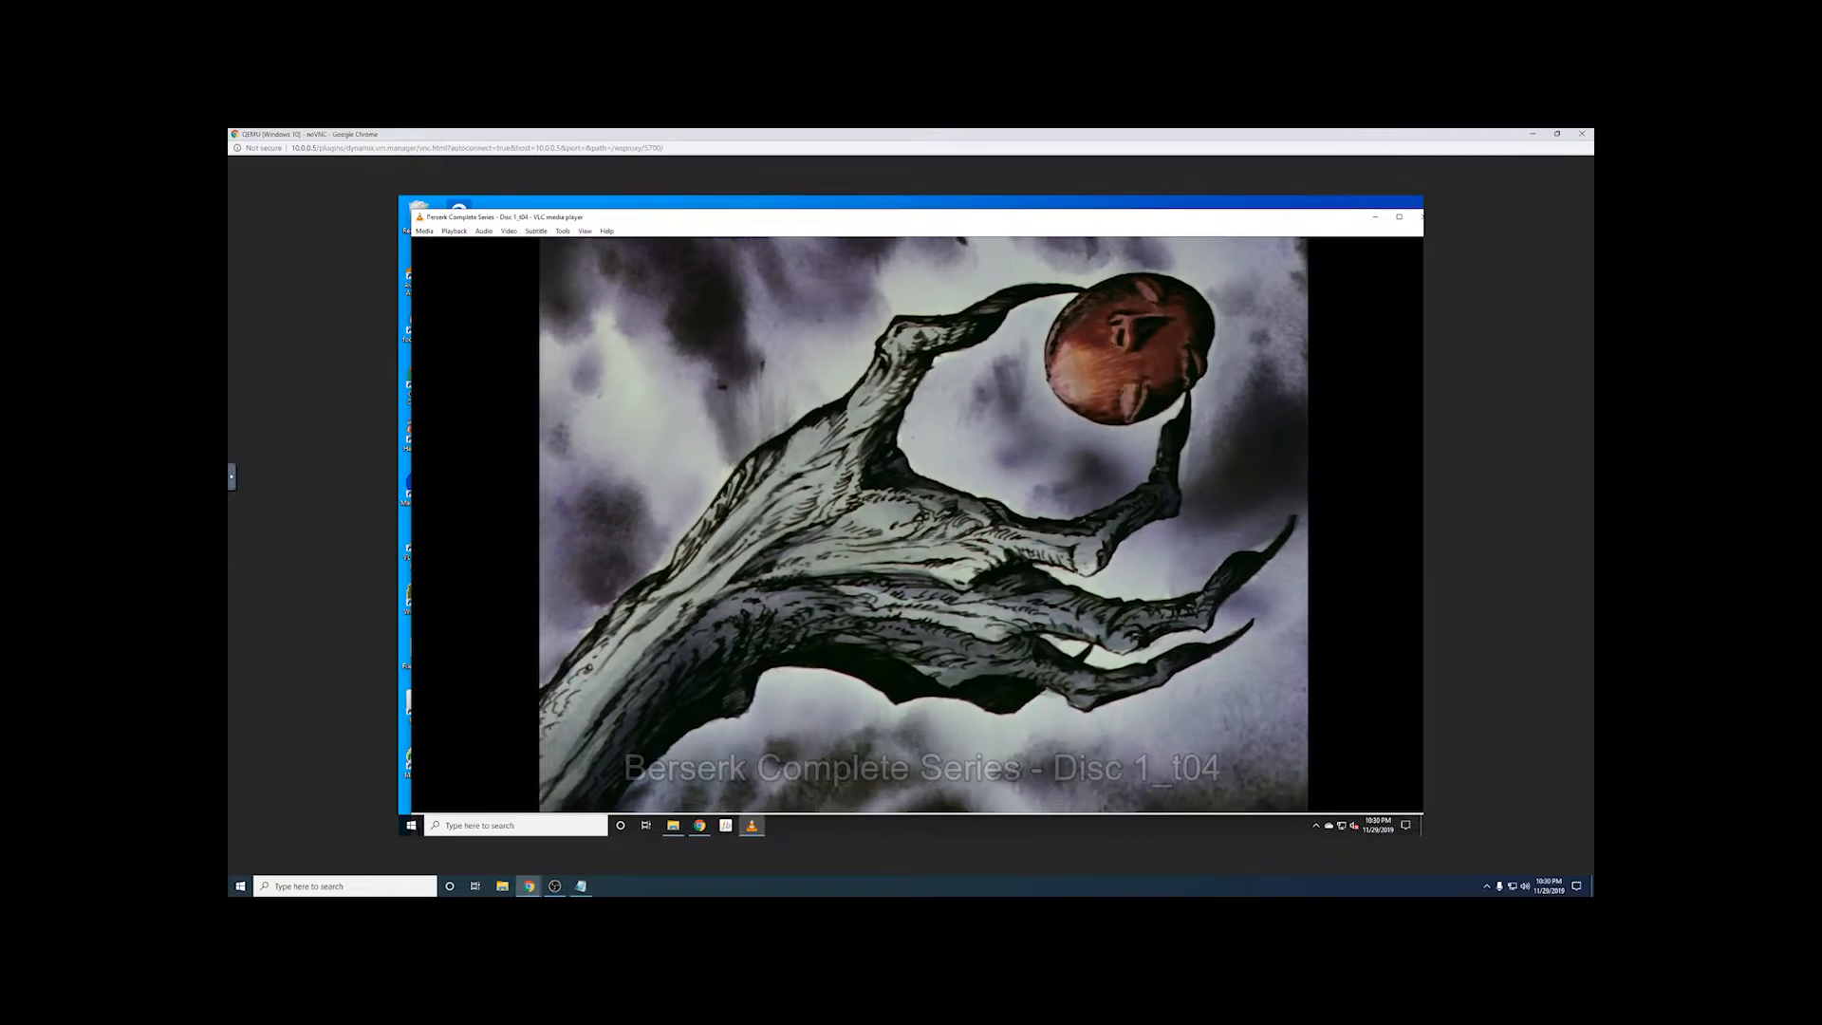
pyautogui.moveTo(756, 446); pyautogui.dragTo(769, 459)
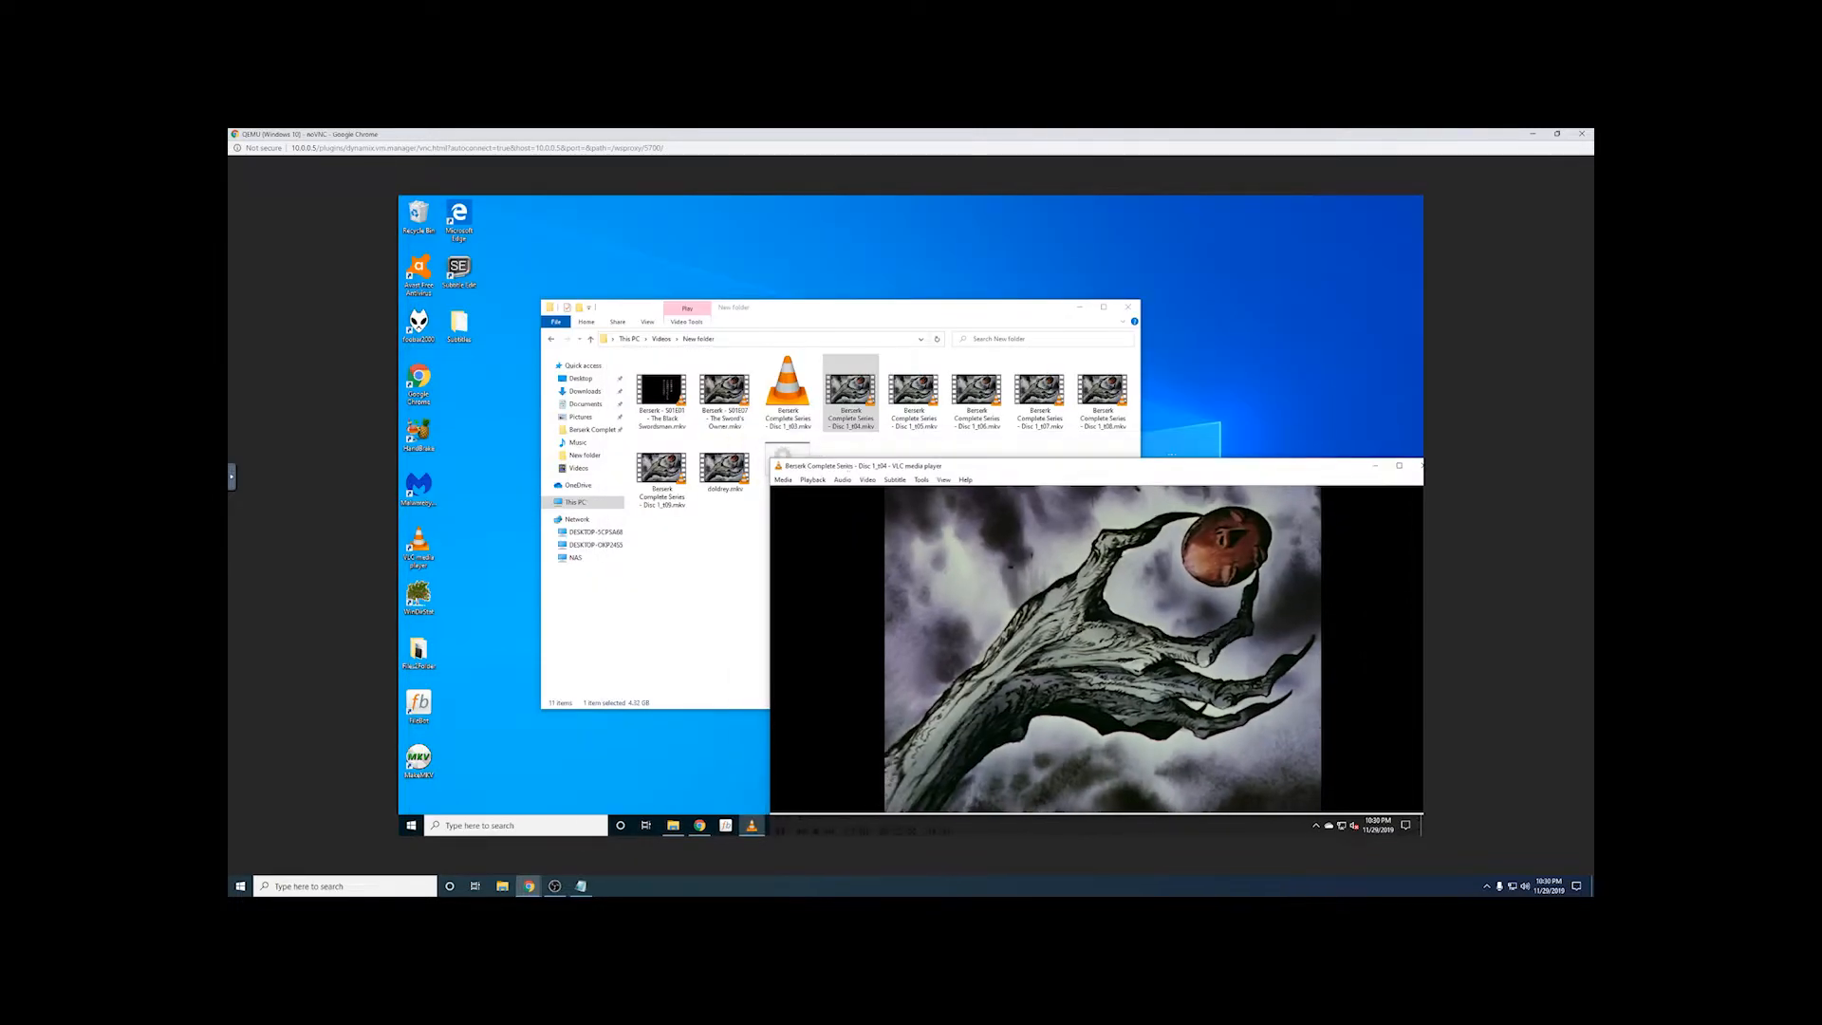
pyautogui.moveTo(902, 467); pyautogui.dragTo(625, 291)
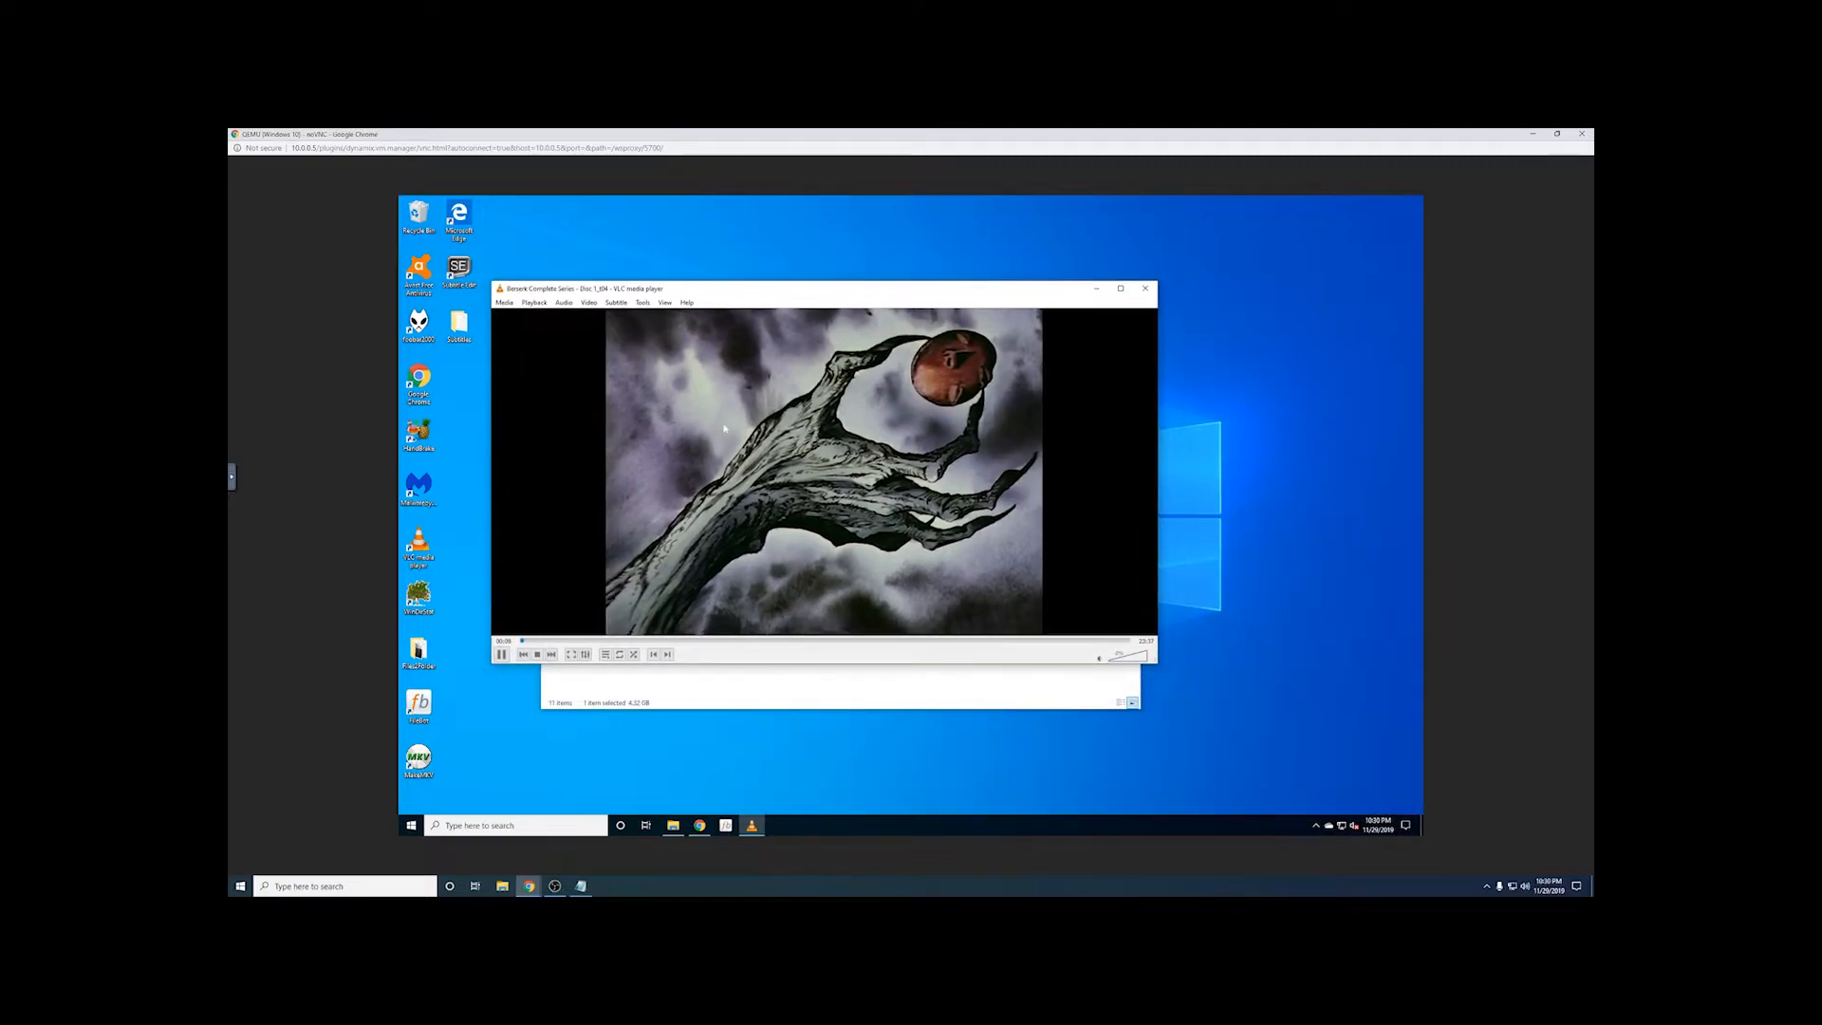
# Step: Turn on subtitle Track 1 - [English] for the playing episode, skip further into the video, and close the player
pyautogui.rightClick(724, 427)
pyautogui.moveTo(760, 518)
pyautogui.moveTo(877, 534)
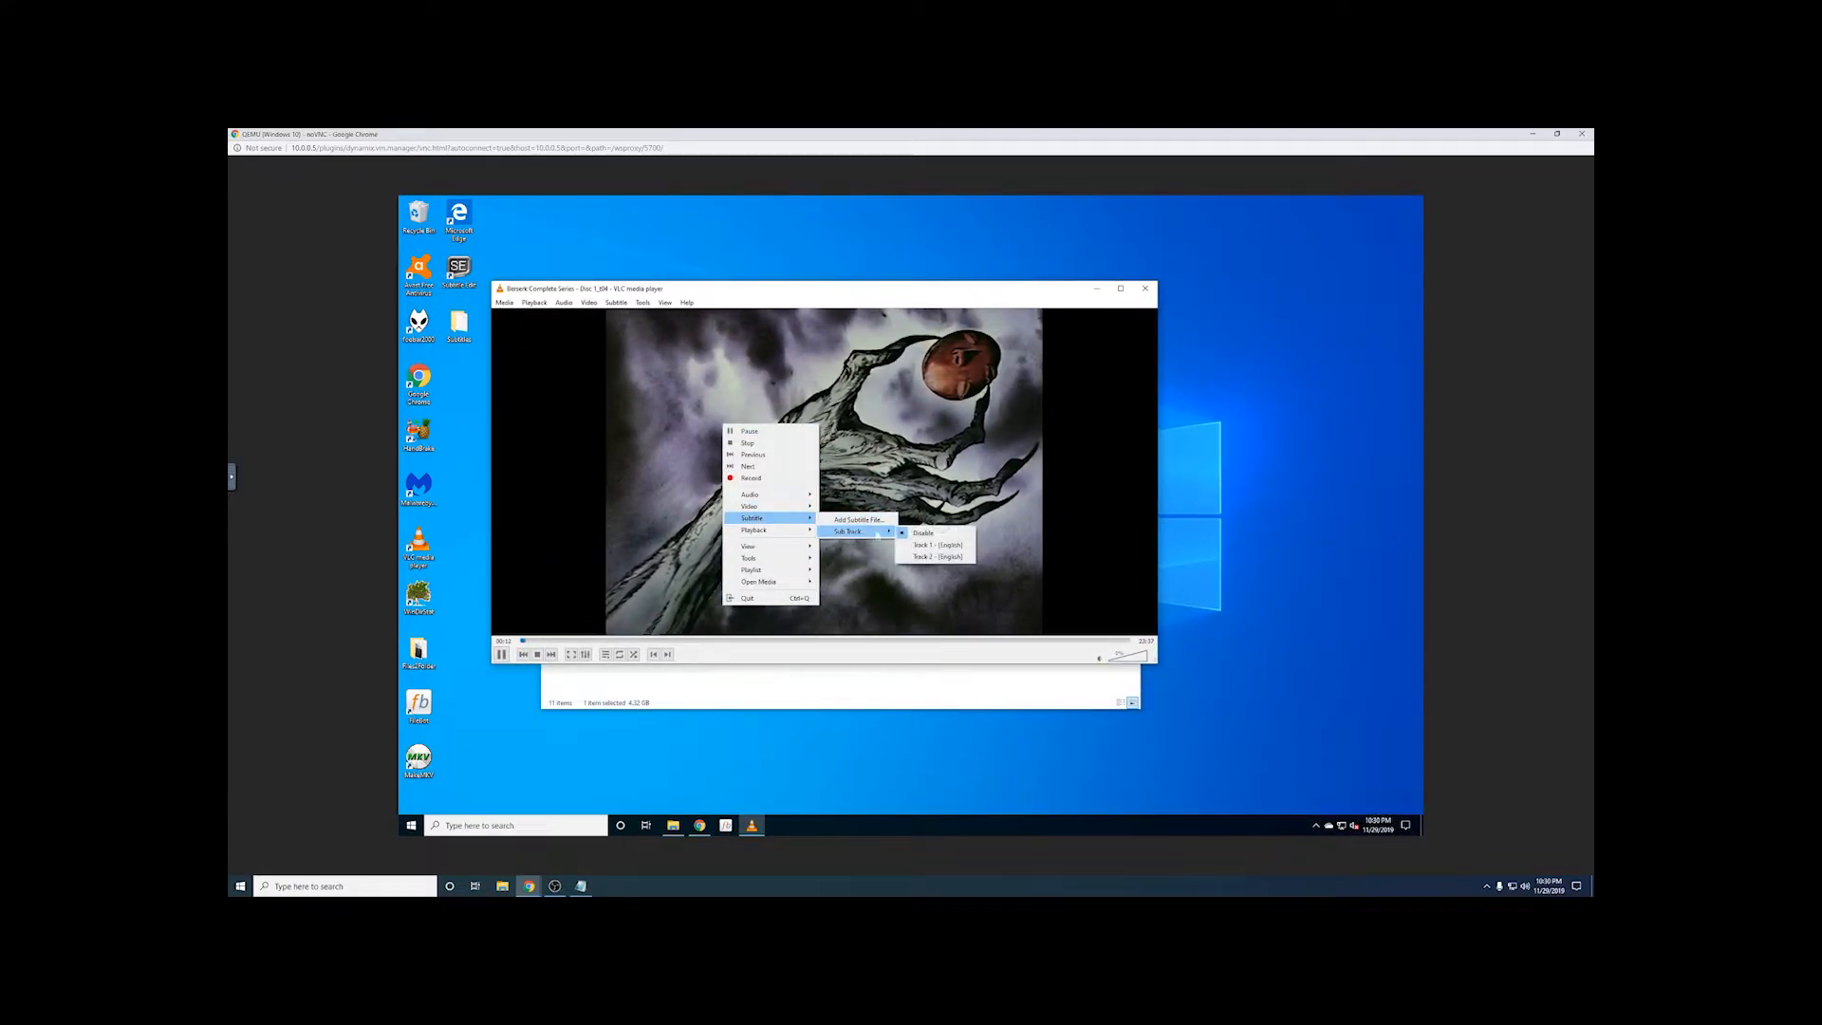
pyautogui.click(938, 545)
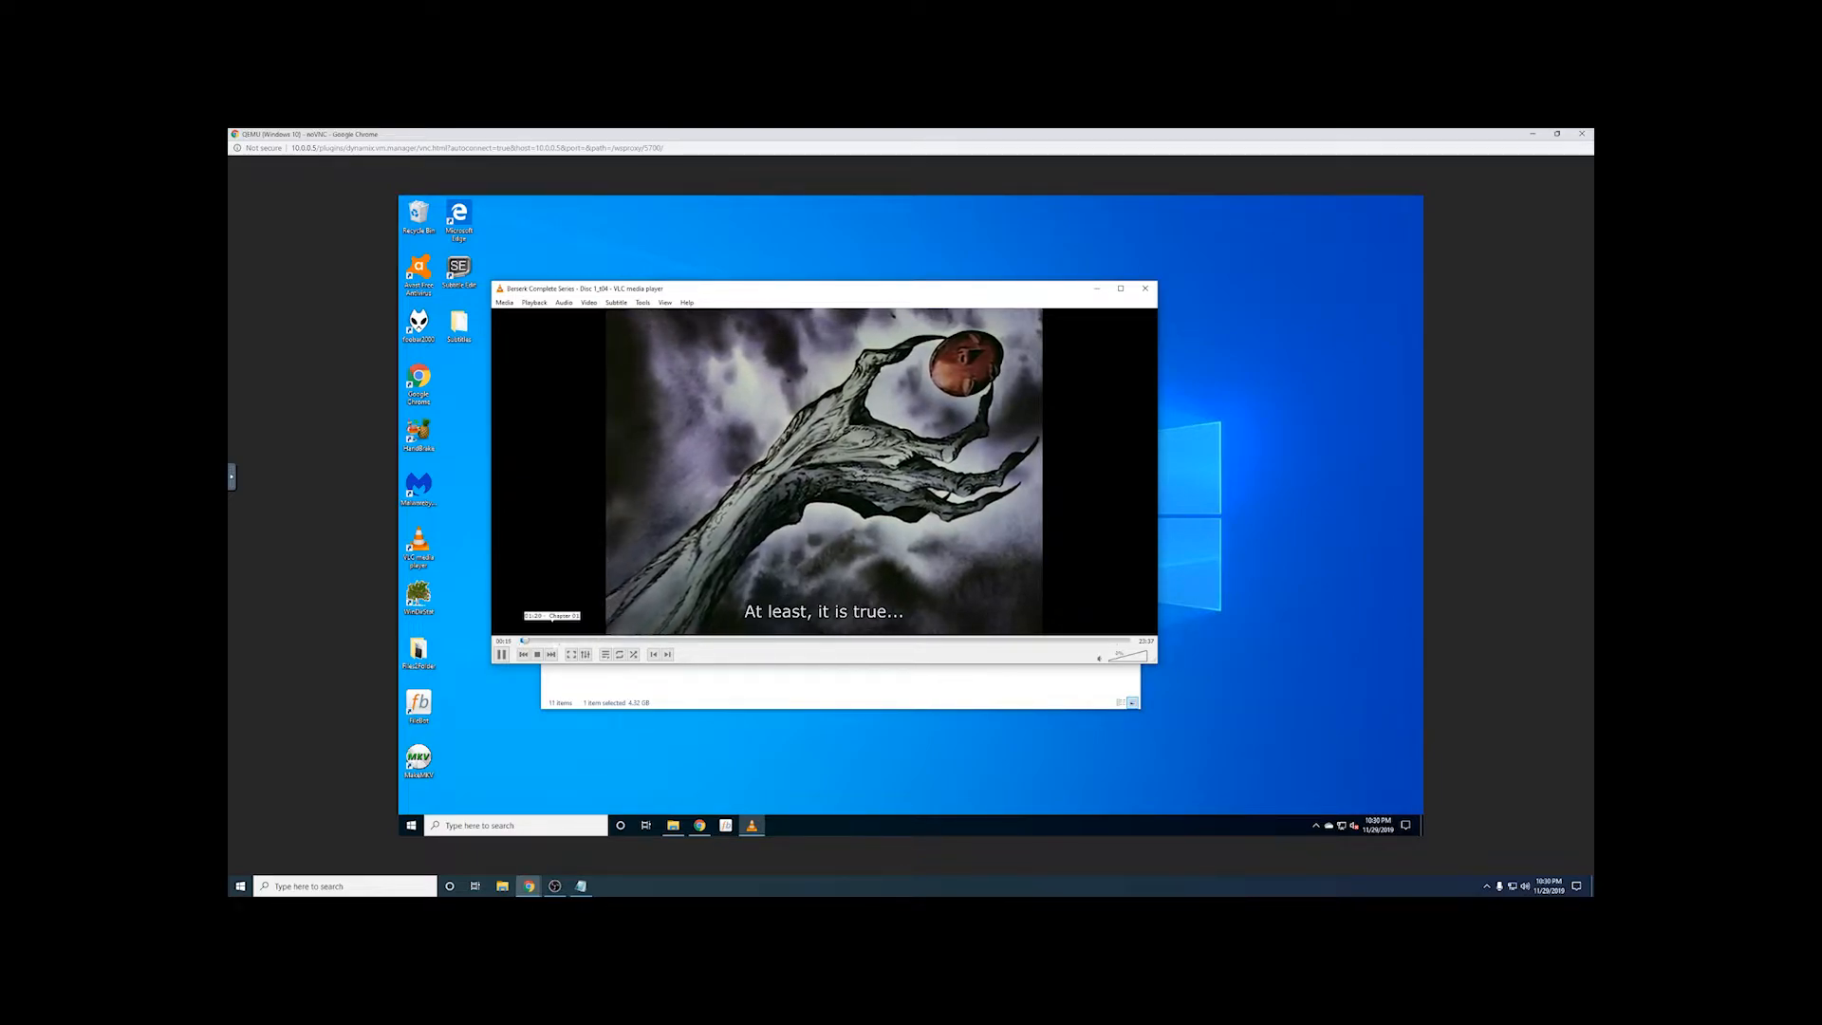
pyautogui.click(556, 641)
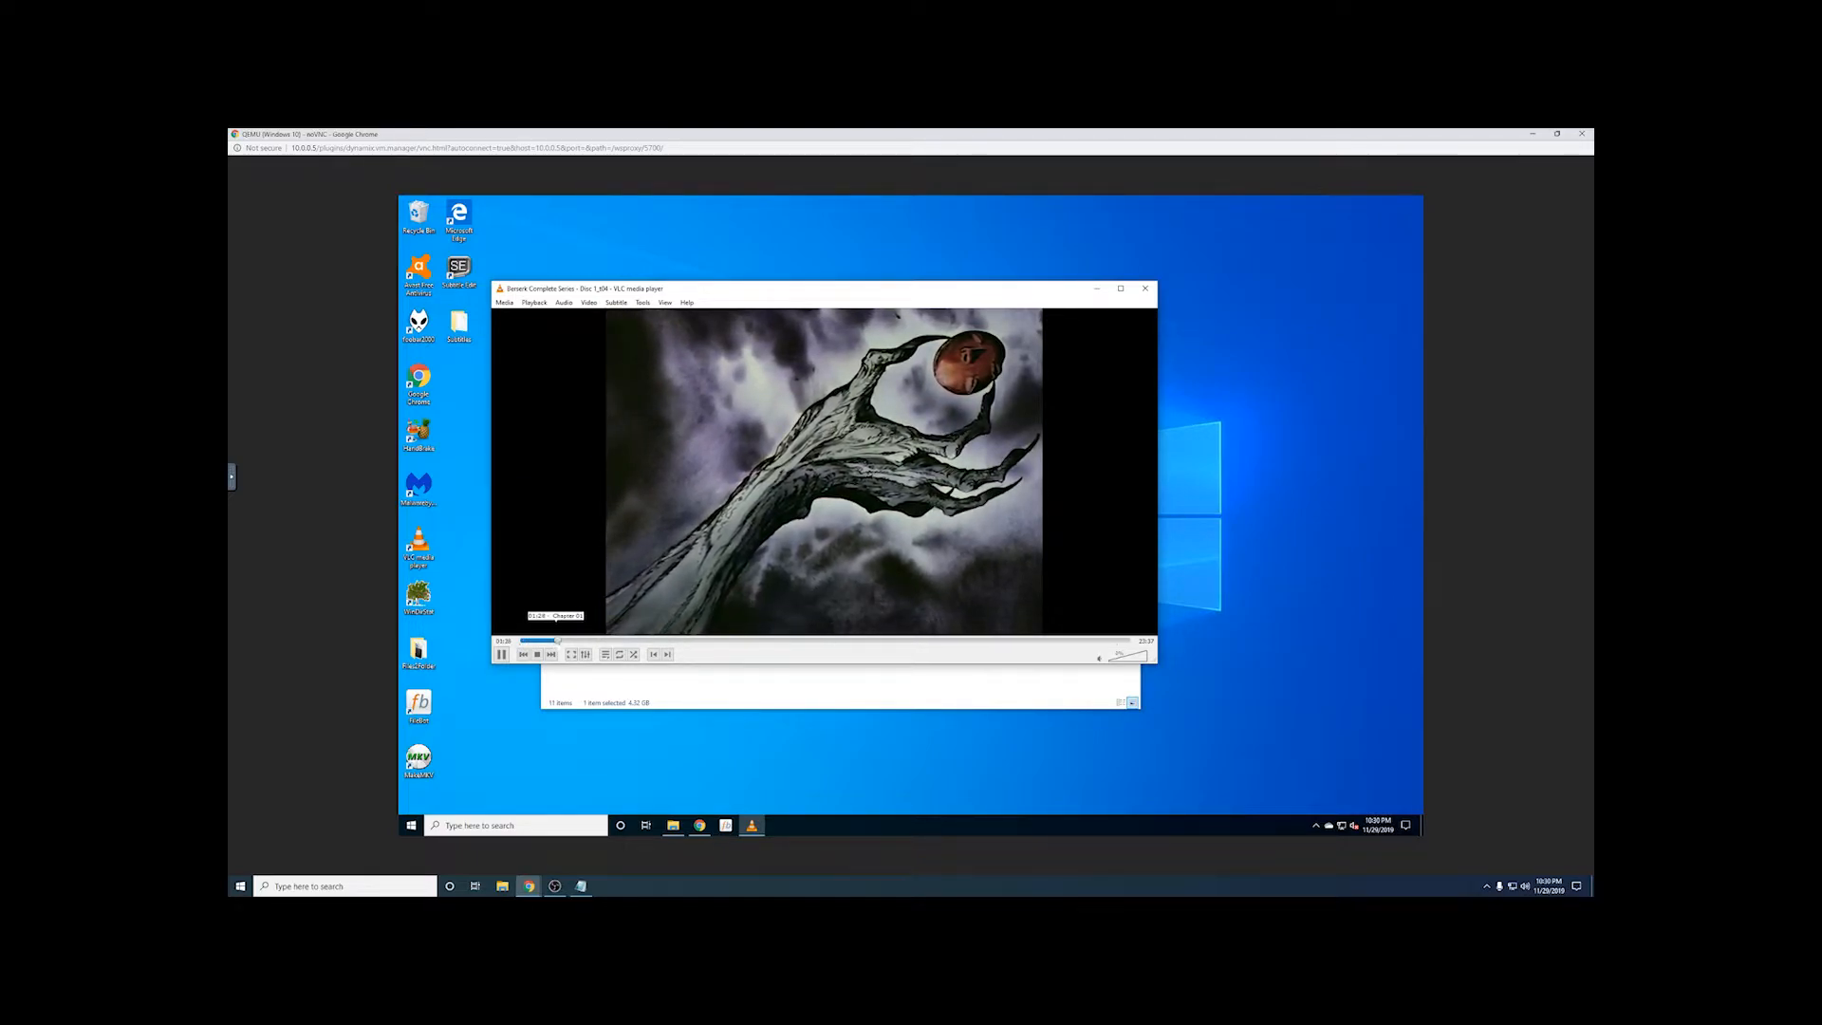
pyautogui.click(1145, 288)
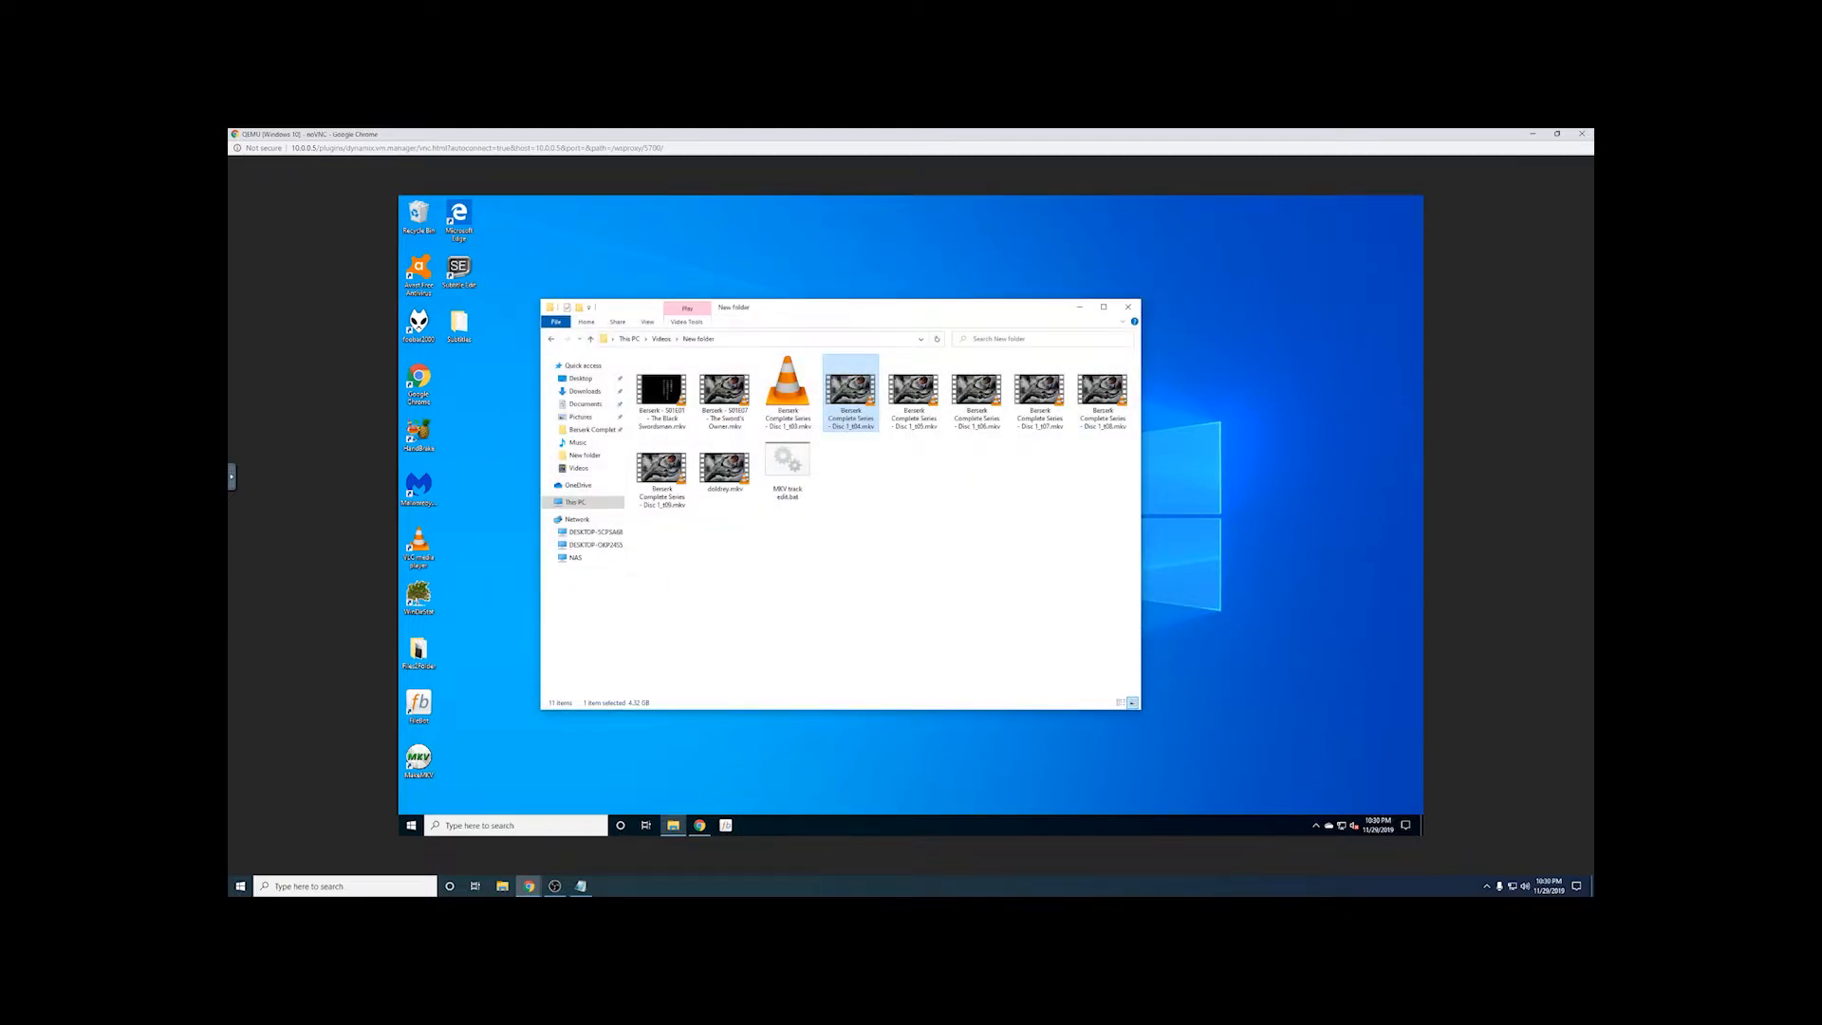
pyautogui.click(977, 532)
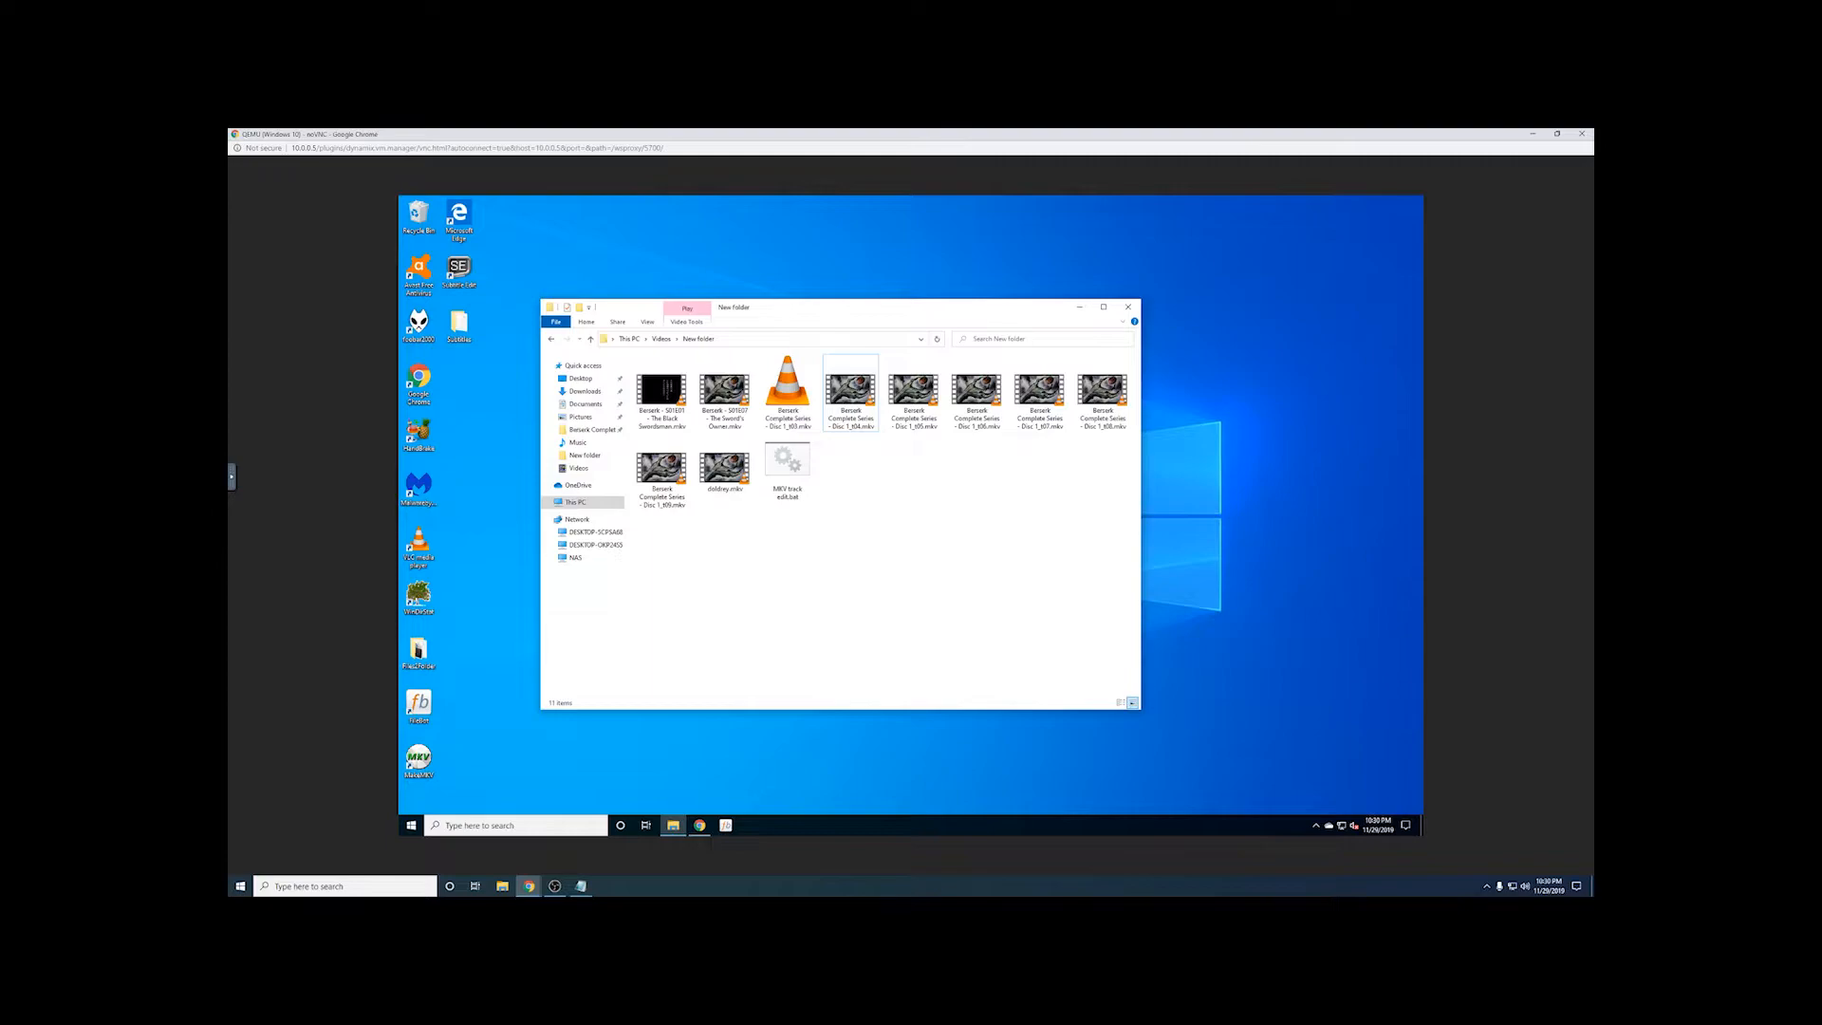
# Step: Show the Notepad notes listing episode titles and numbers beside the folder window, read them, and return to the virtual machine
pyautogui.click(581, 885)
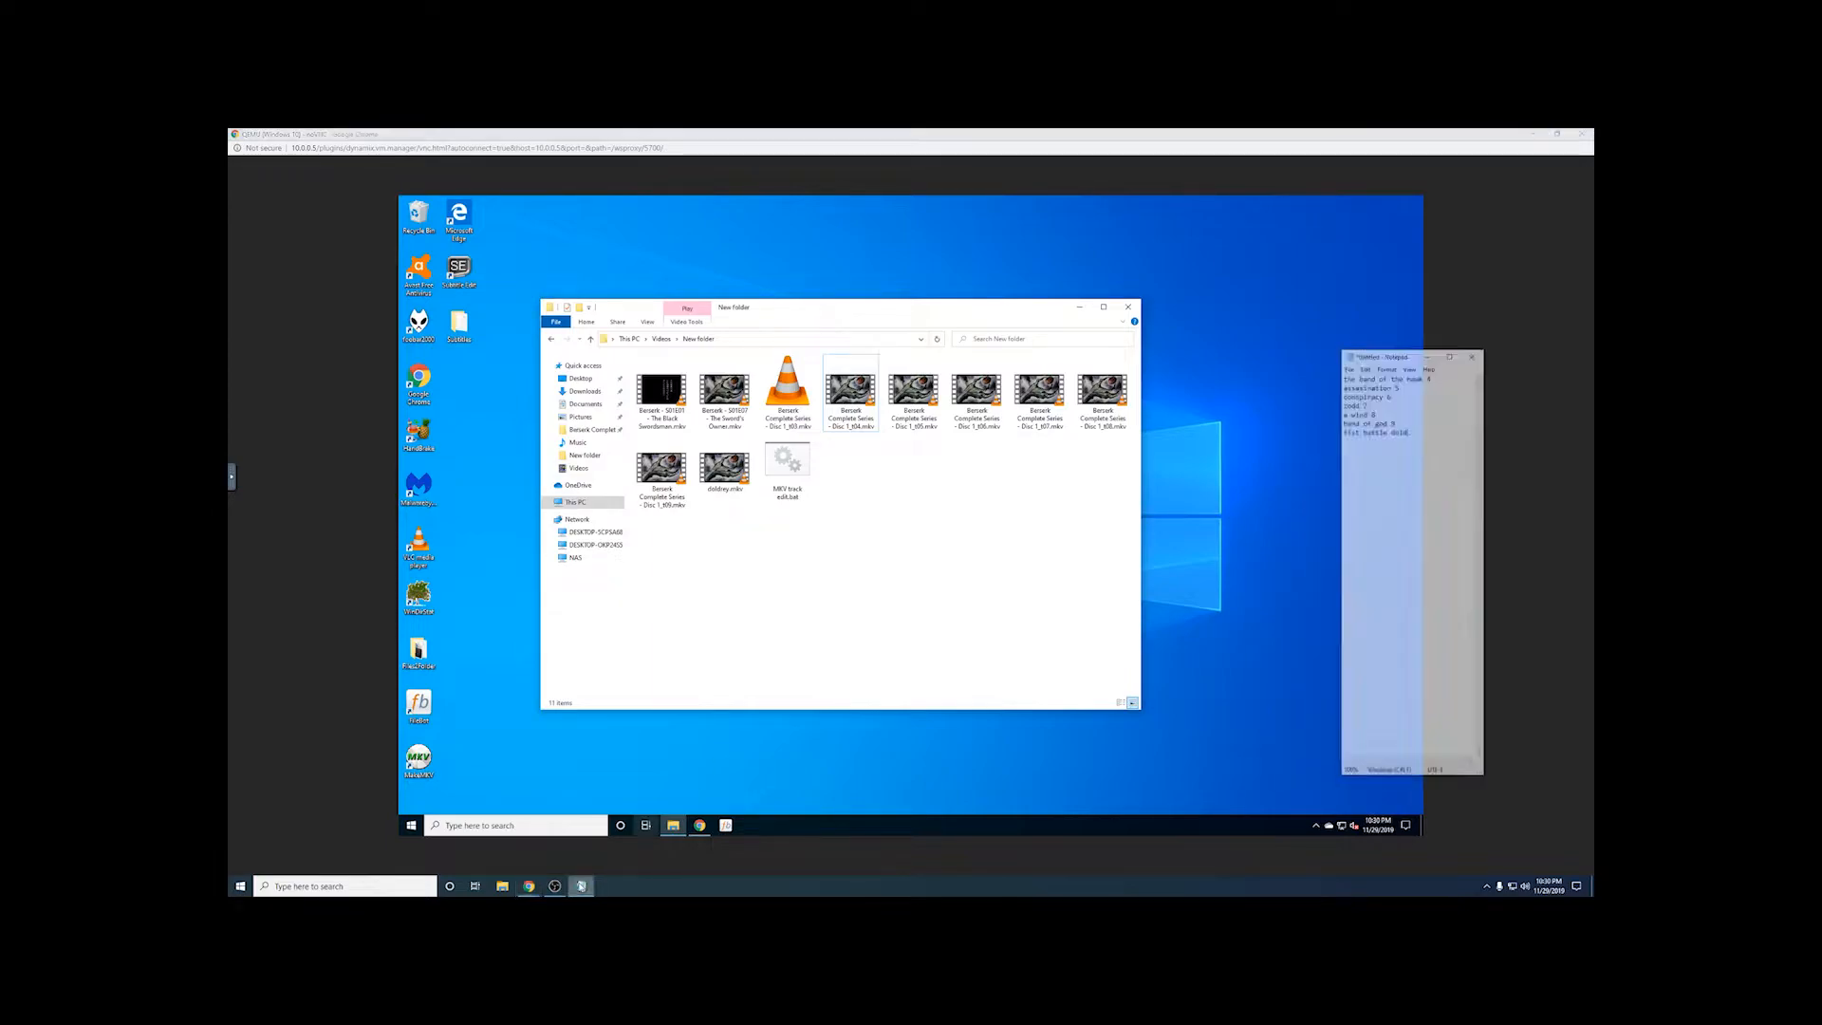
pyautogui.moveTo(1472, 314); pyautogui.dragTo(1192, 283)
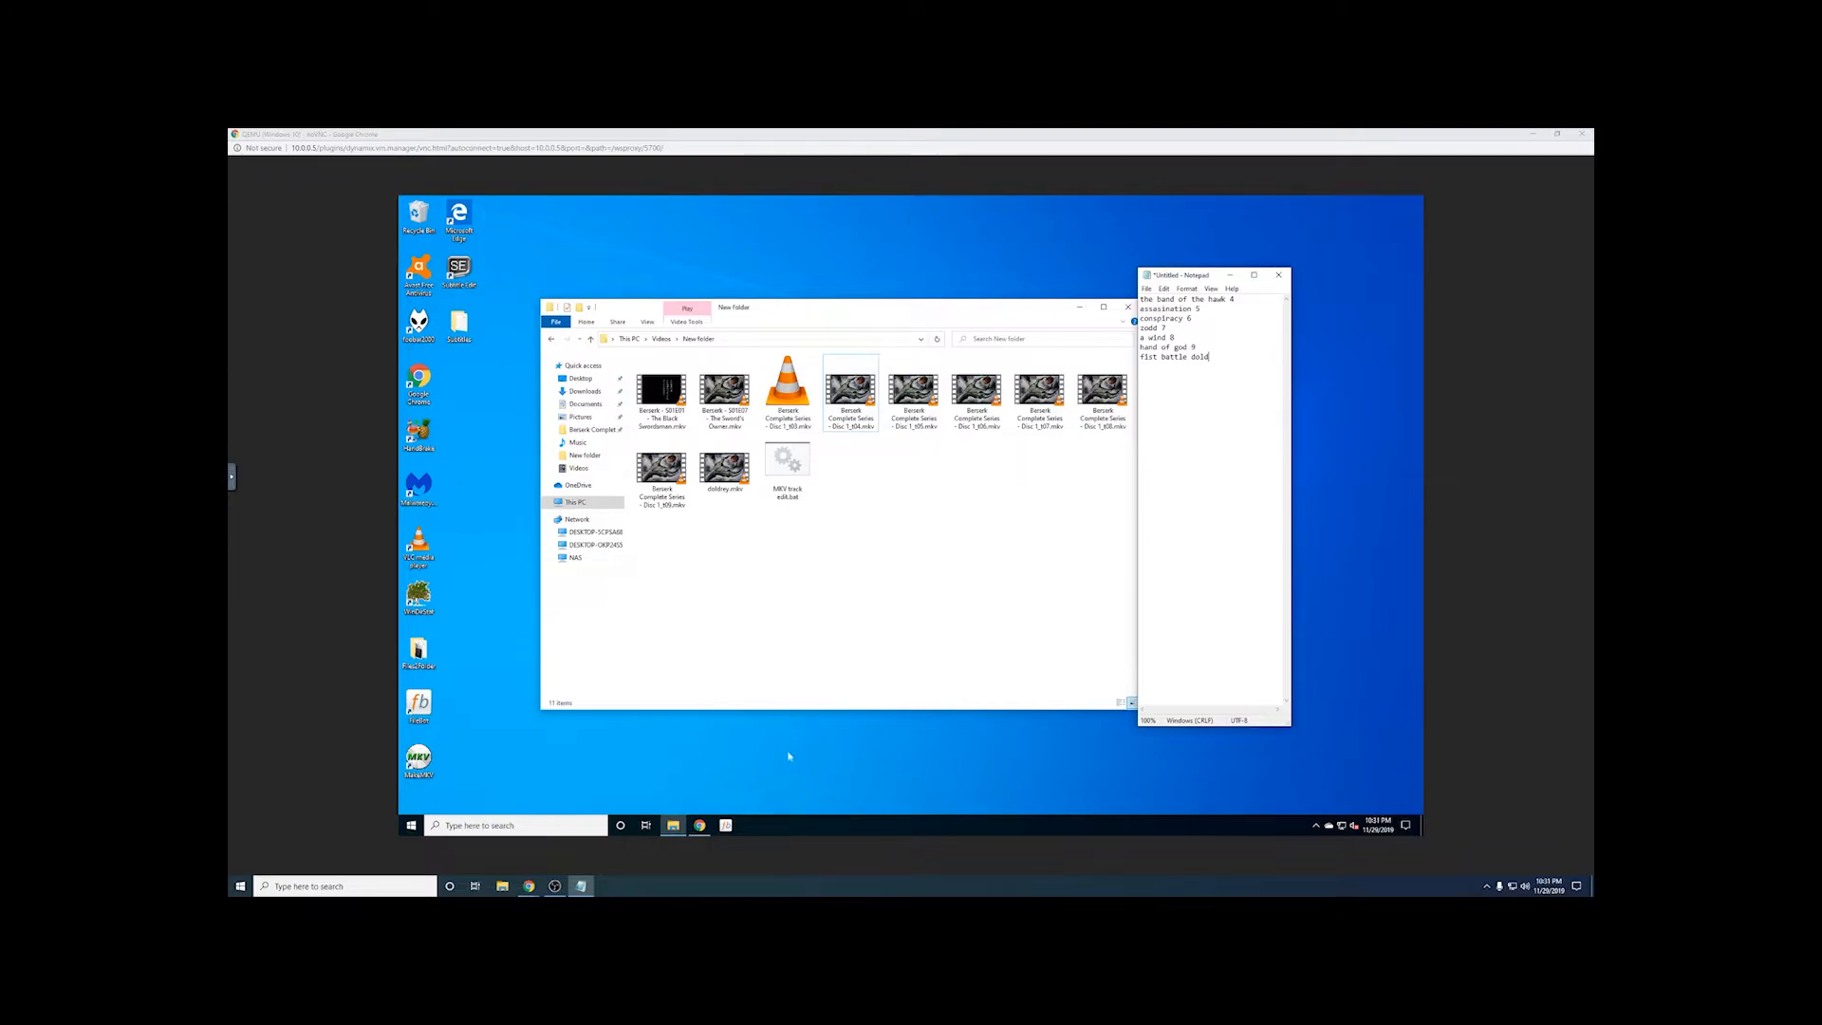
pyautogui.click(788, 754)
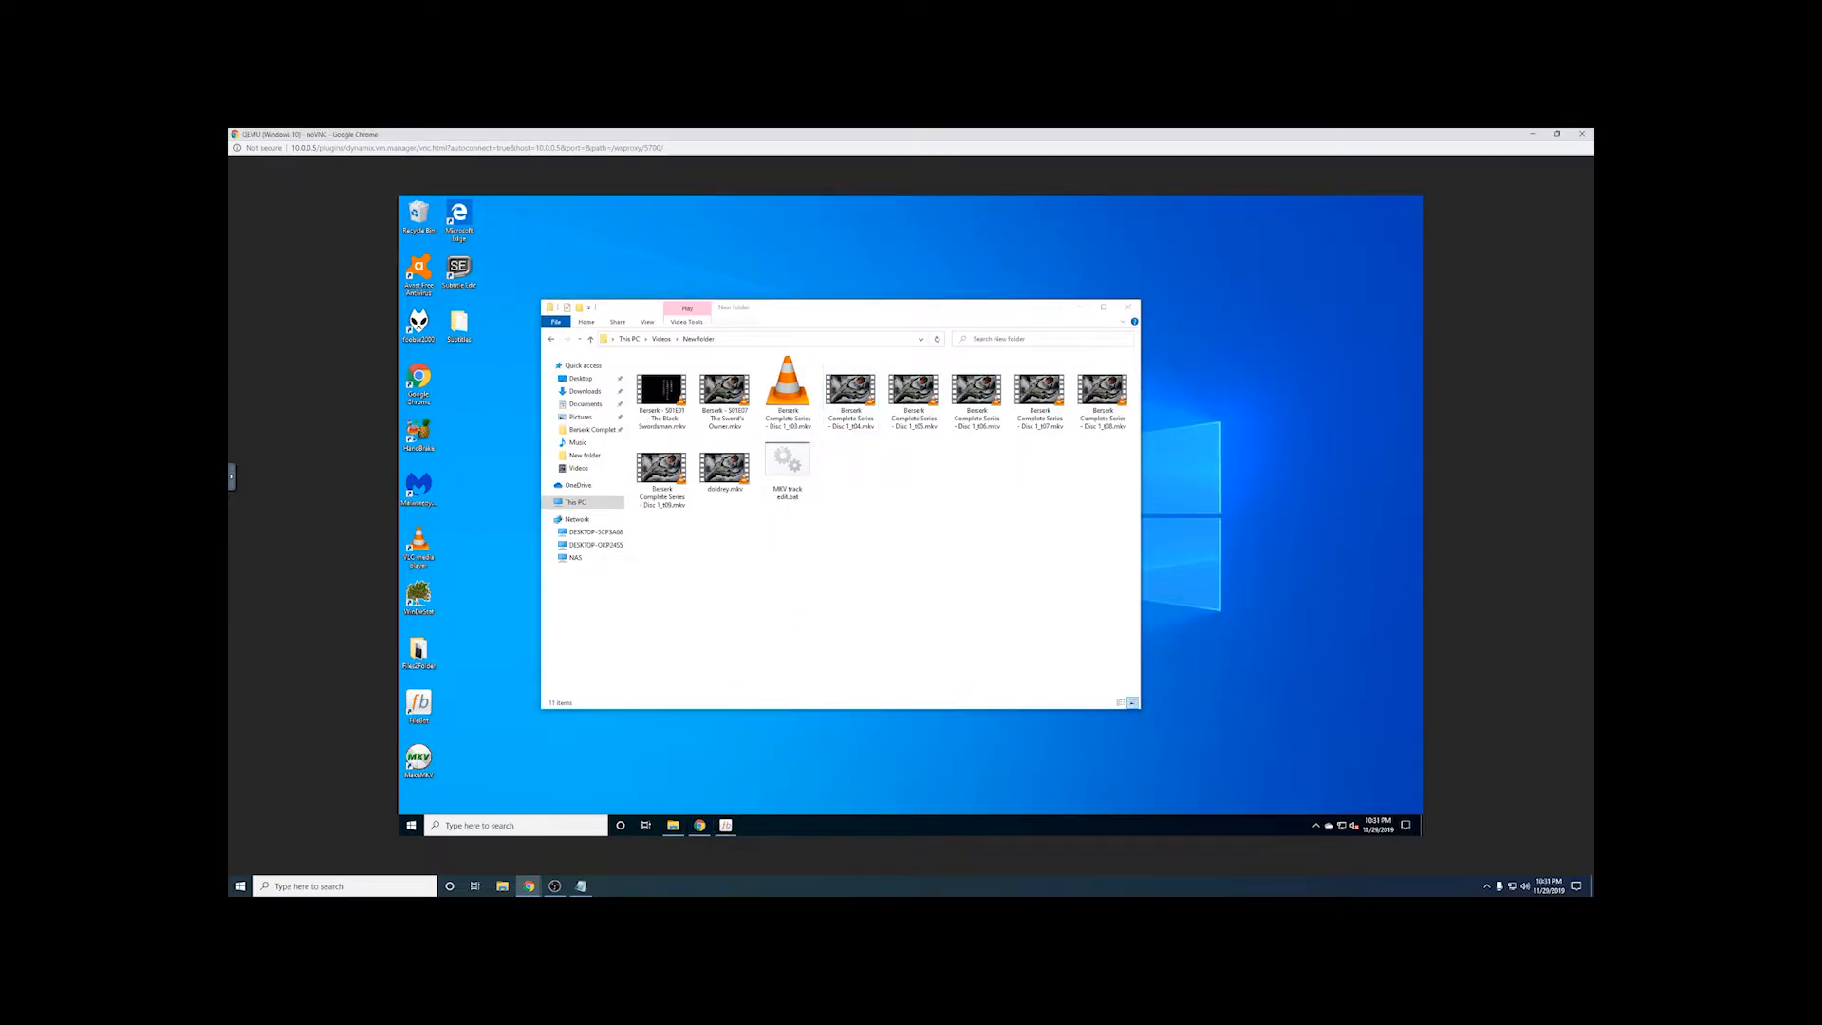
# Step: Load all videos from New folder except the first Berserk Complete Series - Disc 1 file into FileBot's original files, leaving out MKV track edit.bat
pyautogui.moveTo(745, 308); pyautogui.dragTo(630, 302)
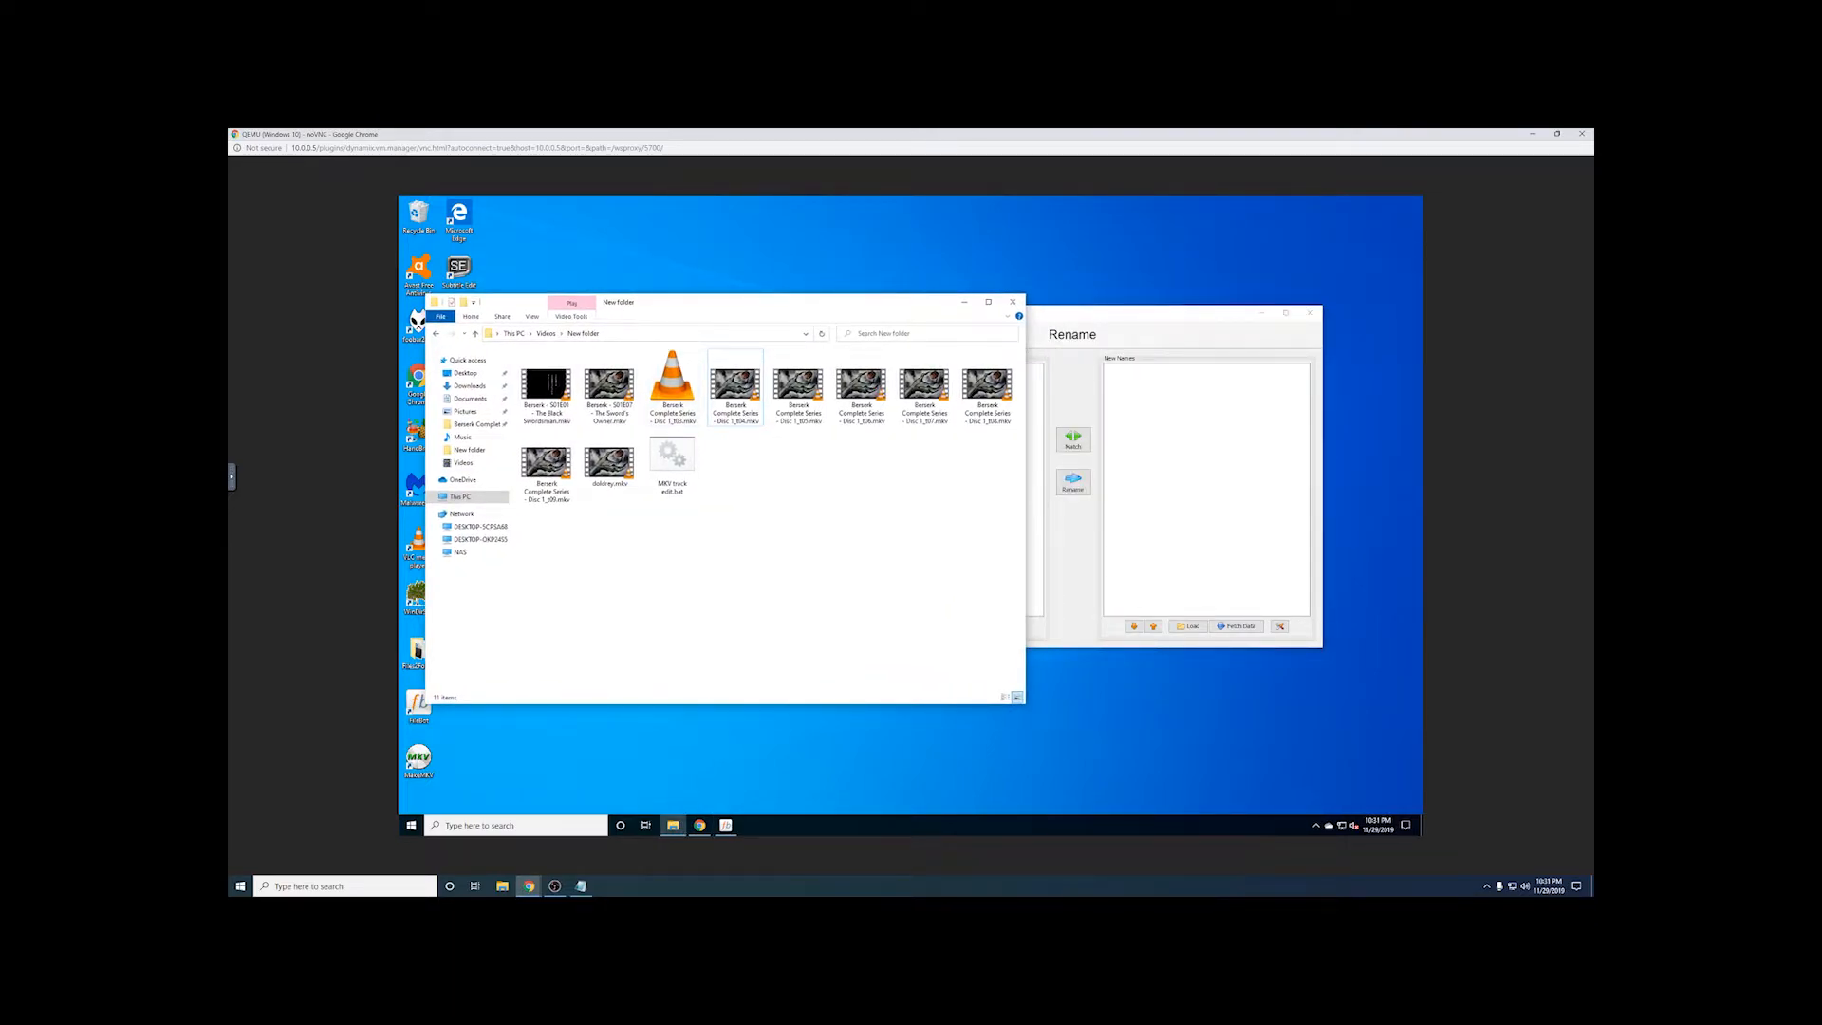
pyautogui.hotkey('ctrl', 'a')
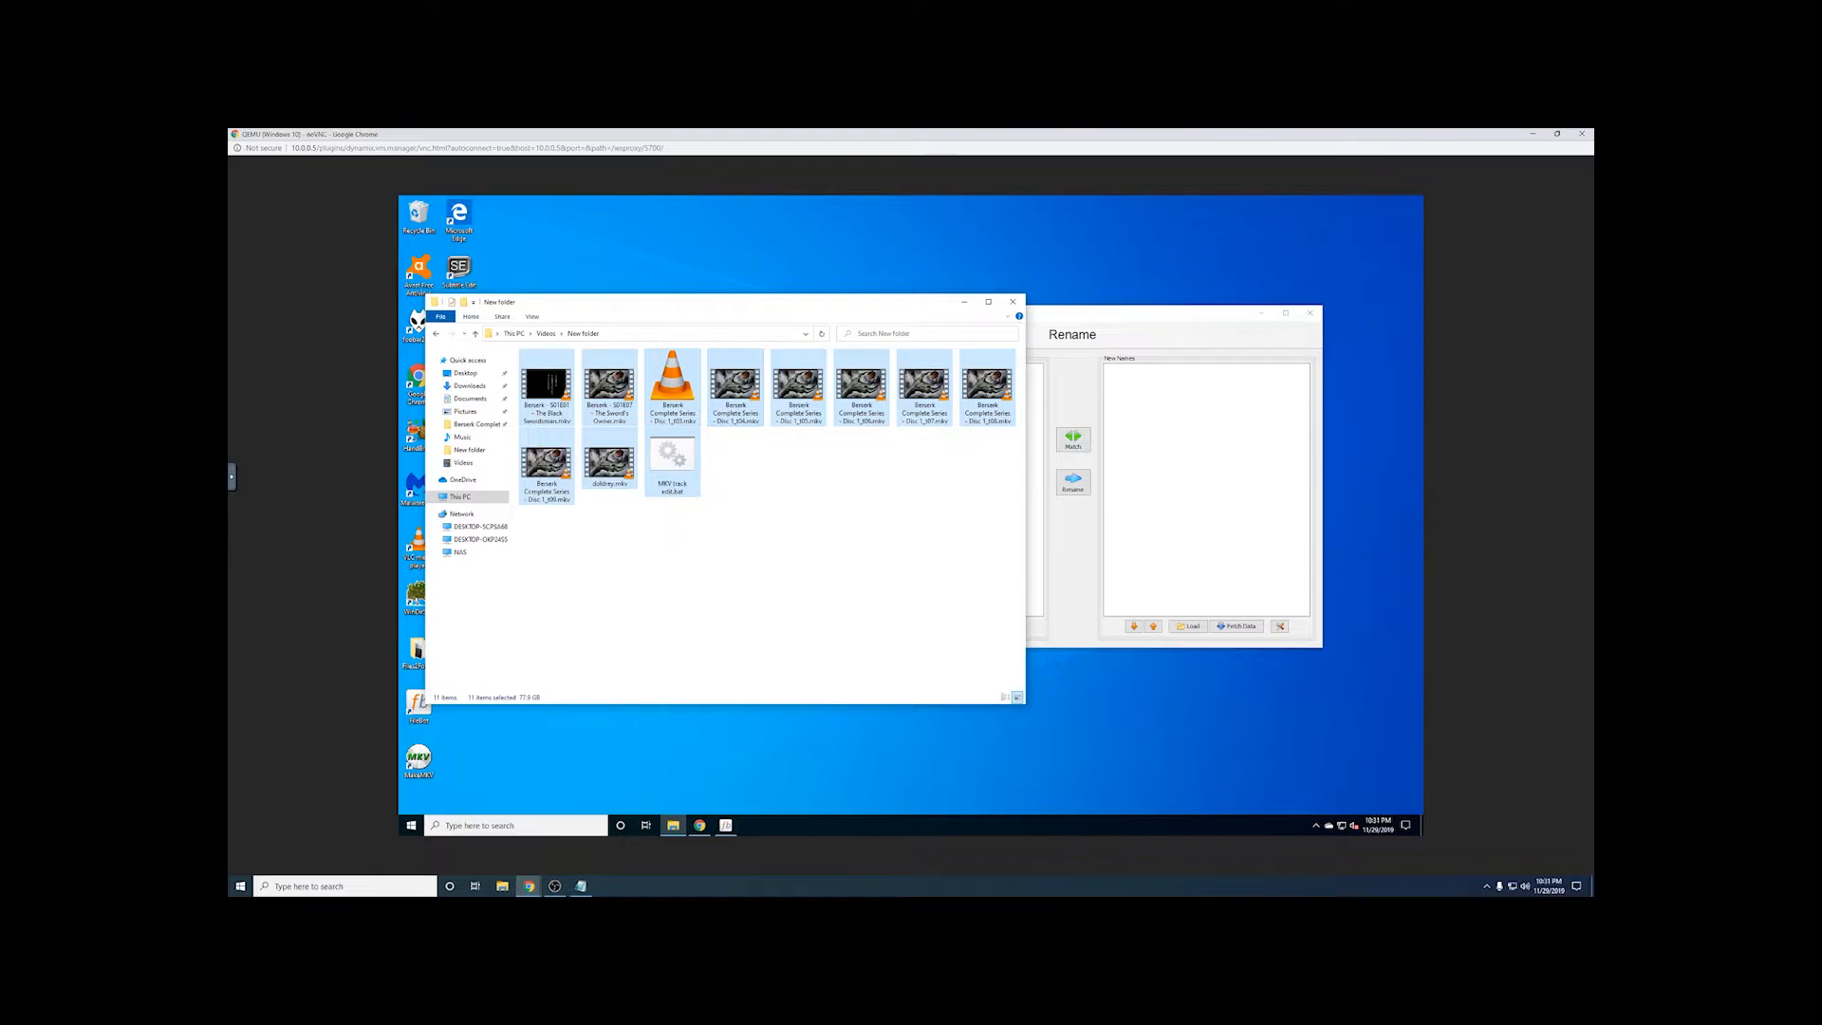
pyautogui.keyDown('ctrl'); pyautogui.click(677, 373); pyautogui.keyUp('ctrl')
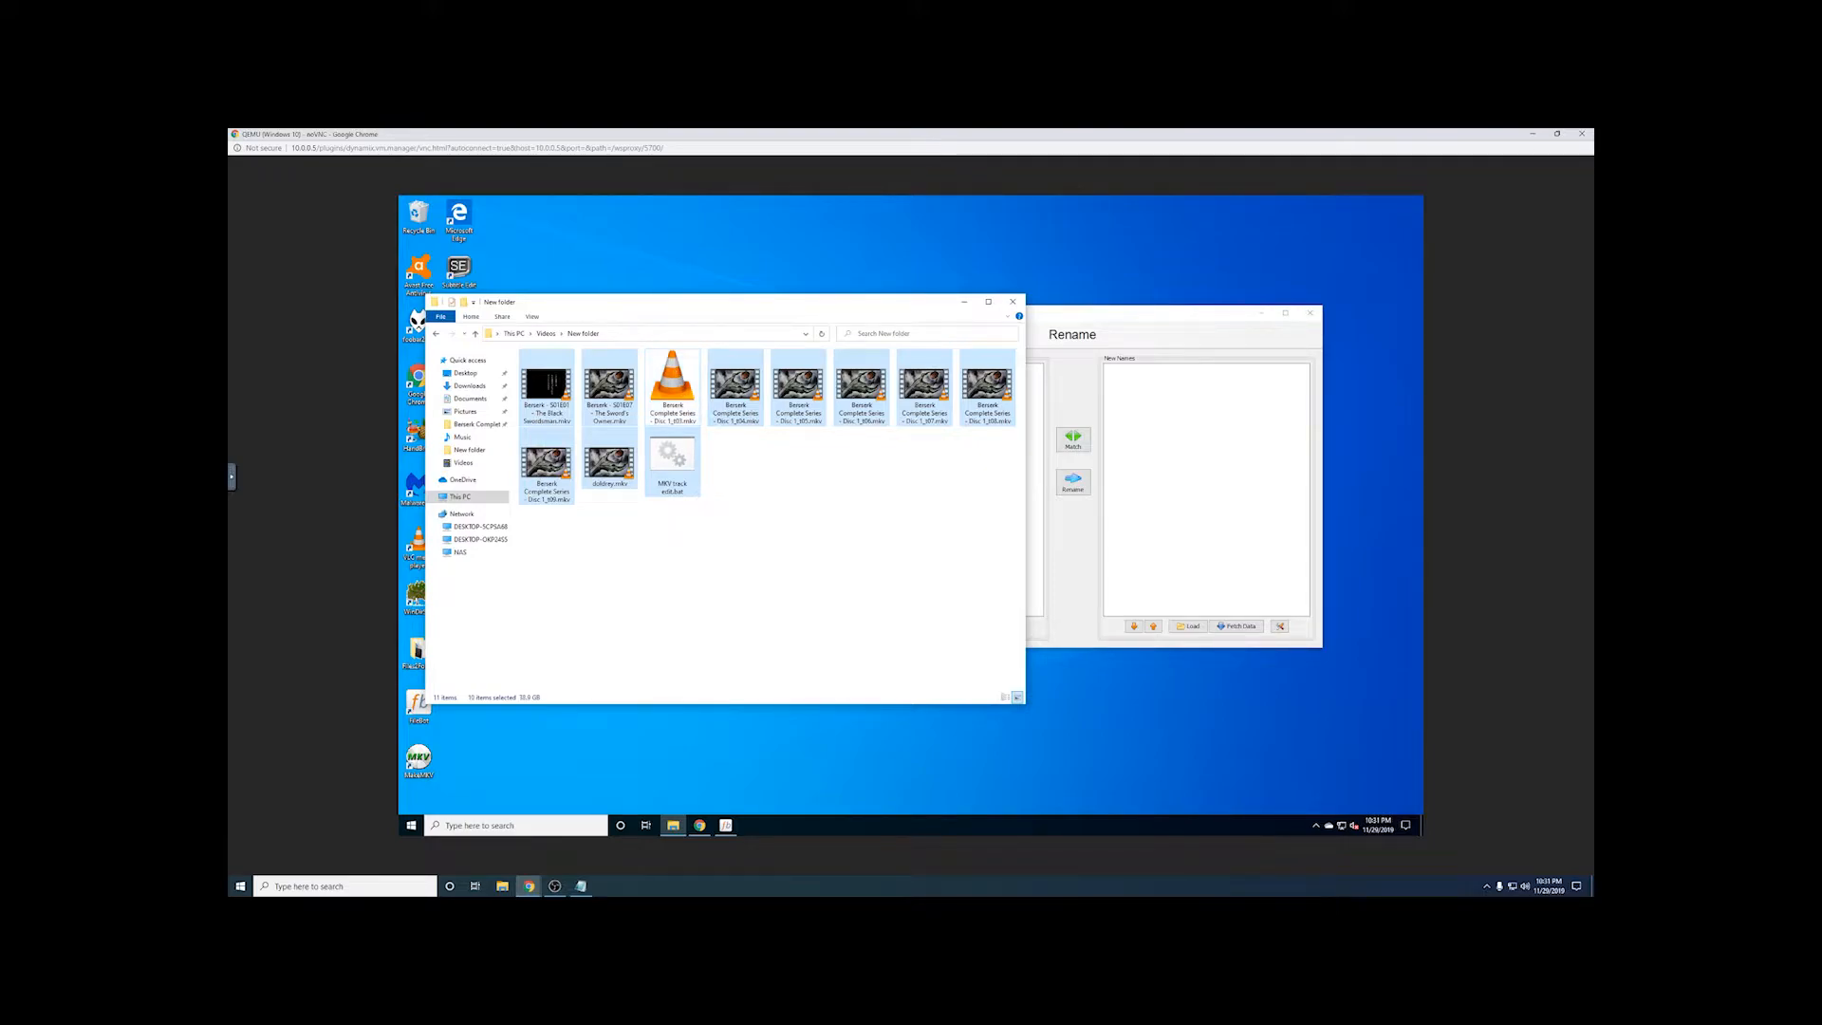
pyautogui.keyDown('ctrl'); pyautogui.click(672, 458); pyautogui.keyUp('ctrl')
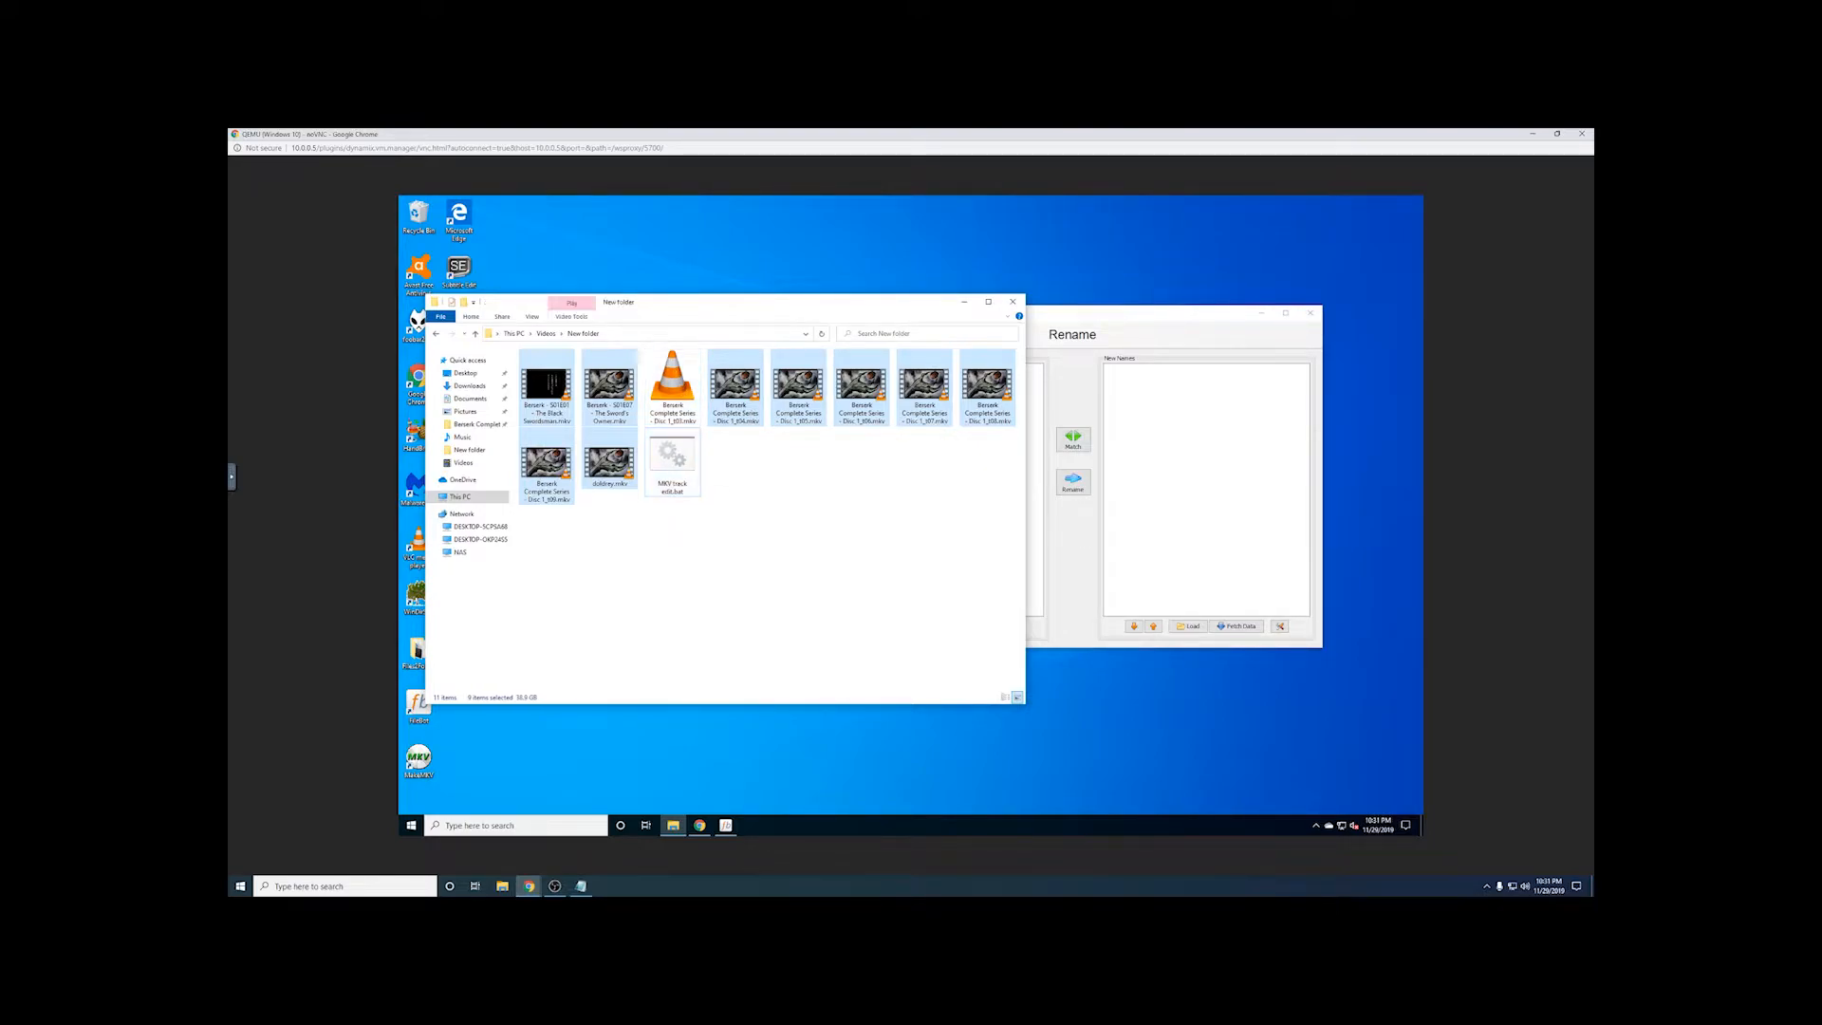
pyautogui.moveTo(721, 302); pyautogui.dragTo(1197, 338)
pyautogui.moveTo(1067, 318); pyautogui.dragTo(738, 295)
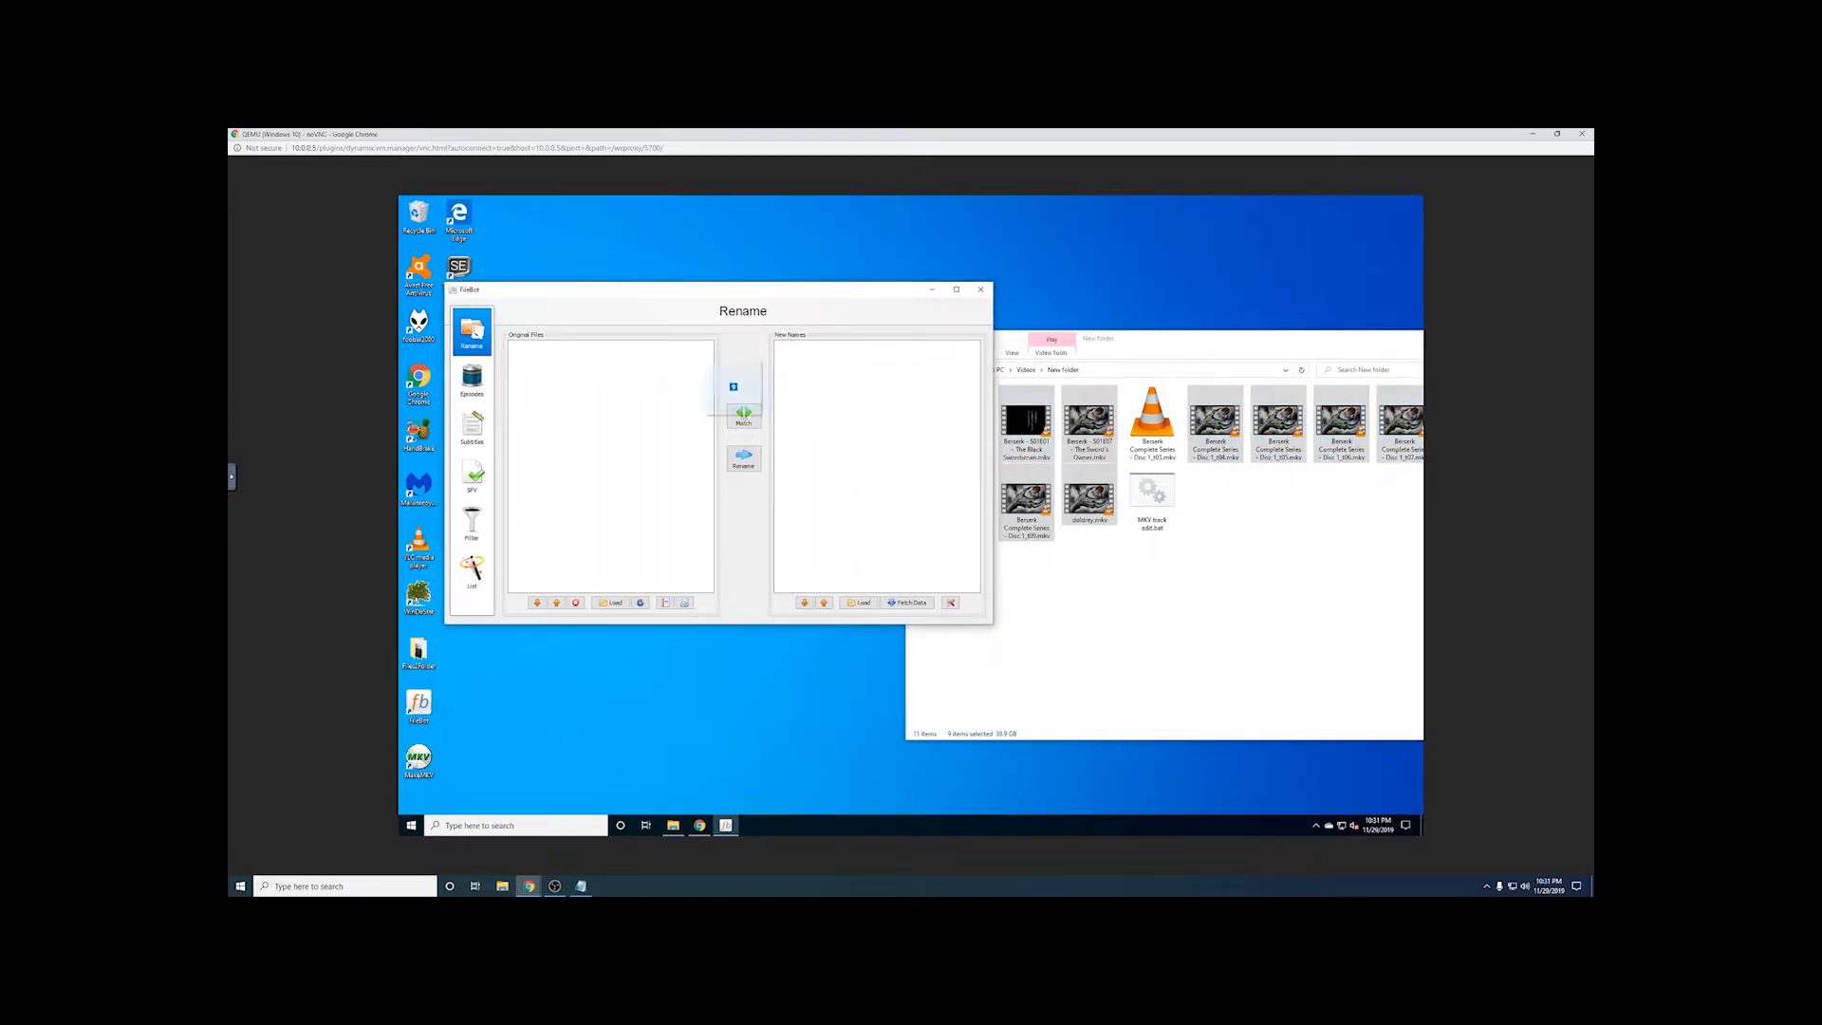
pyautogui.moveTo(1026, 420); pyautogui.dragTo(610, 466)
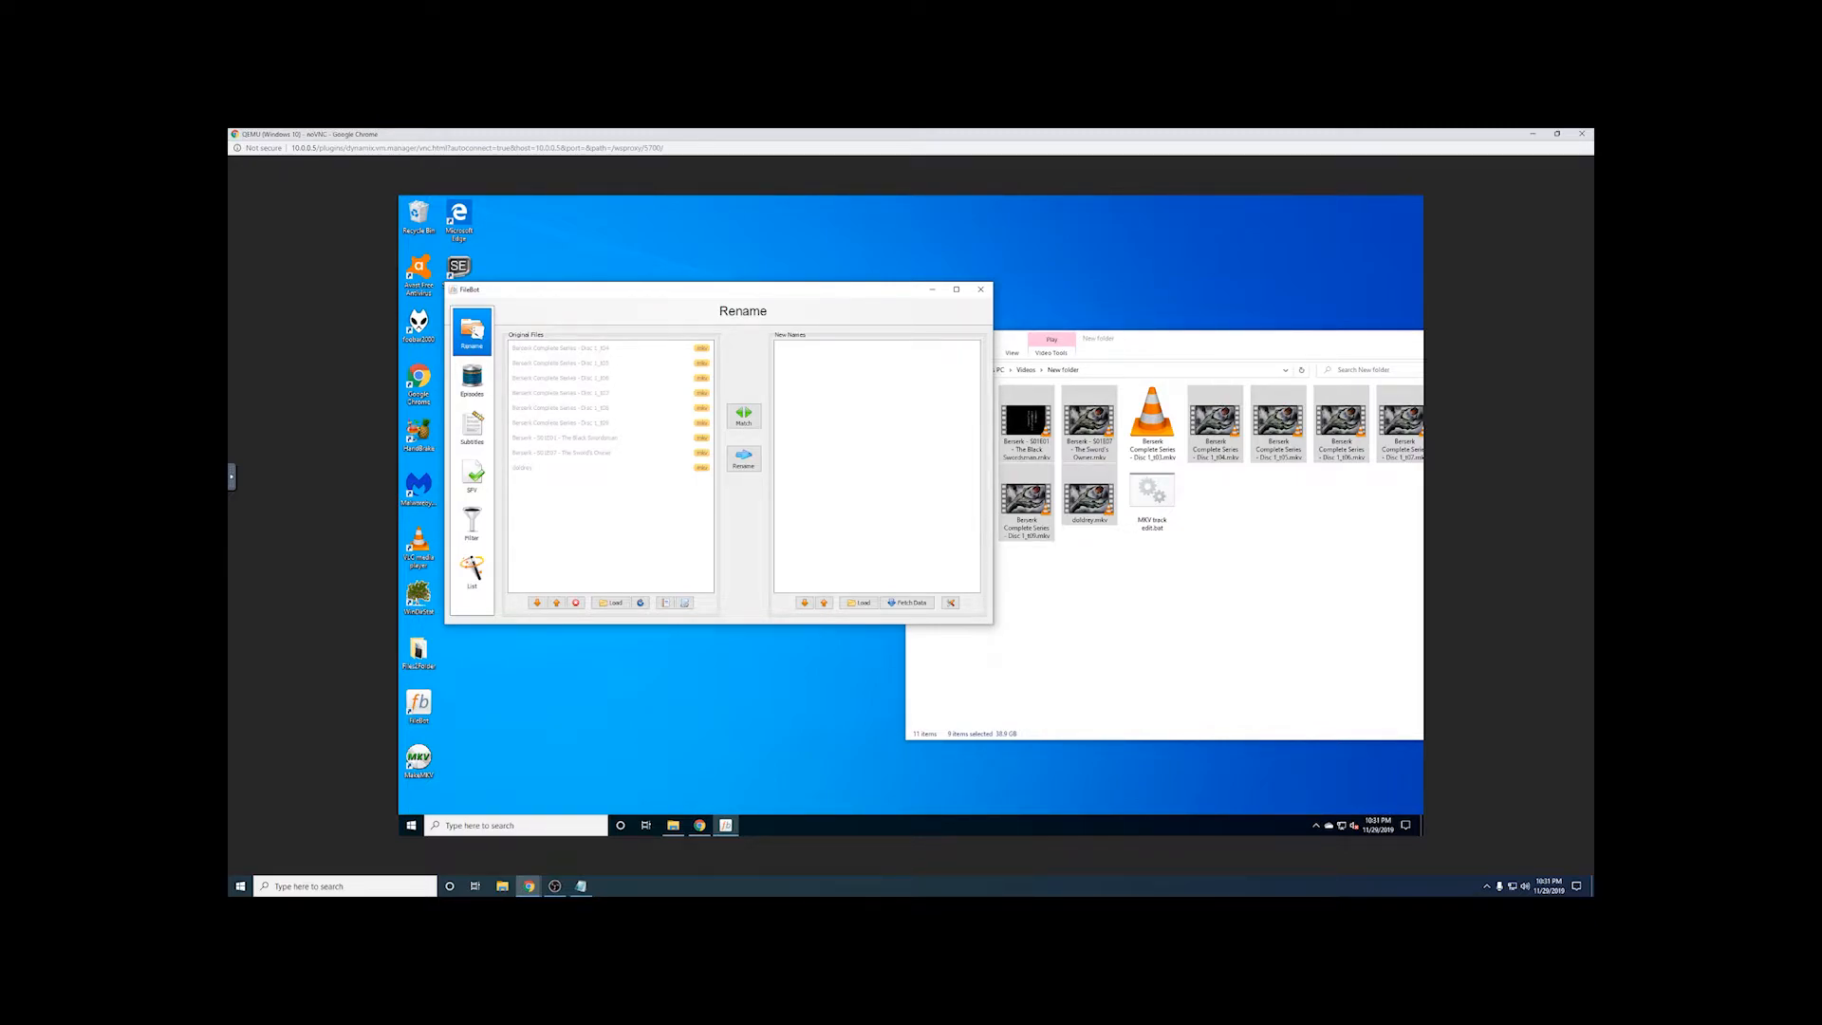
# Step: Search FileBot's episode database for Berserk 1997 and look through the episode list
pyautogui.click(472, 379)
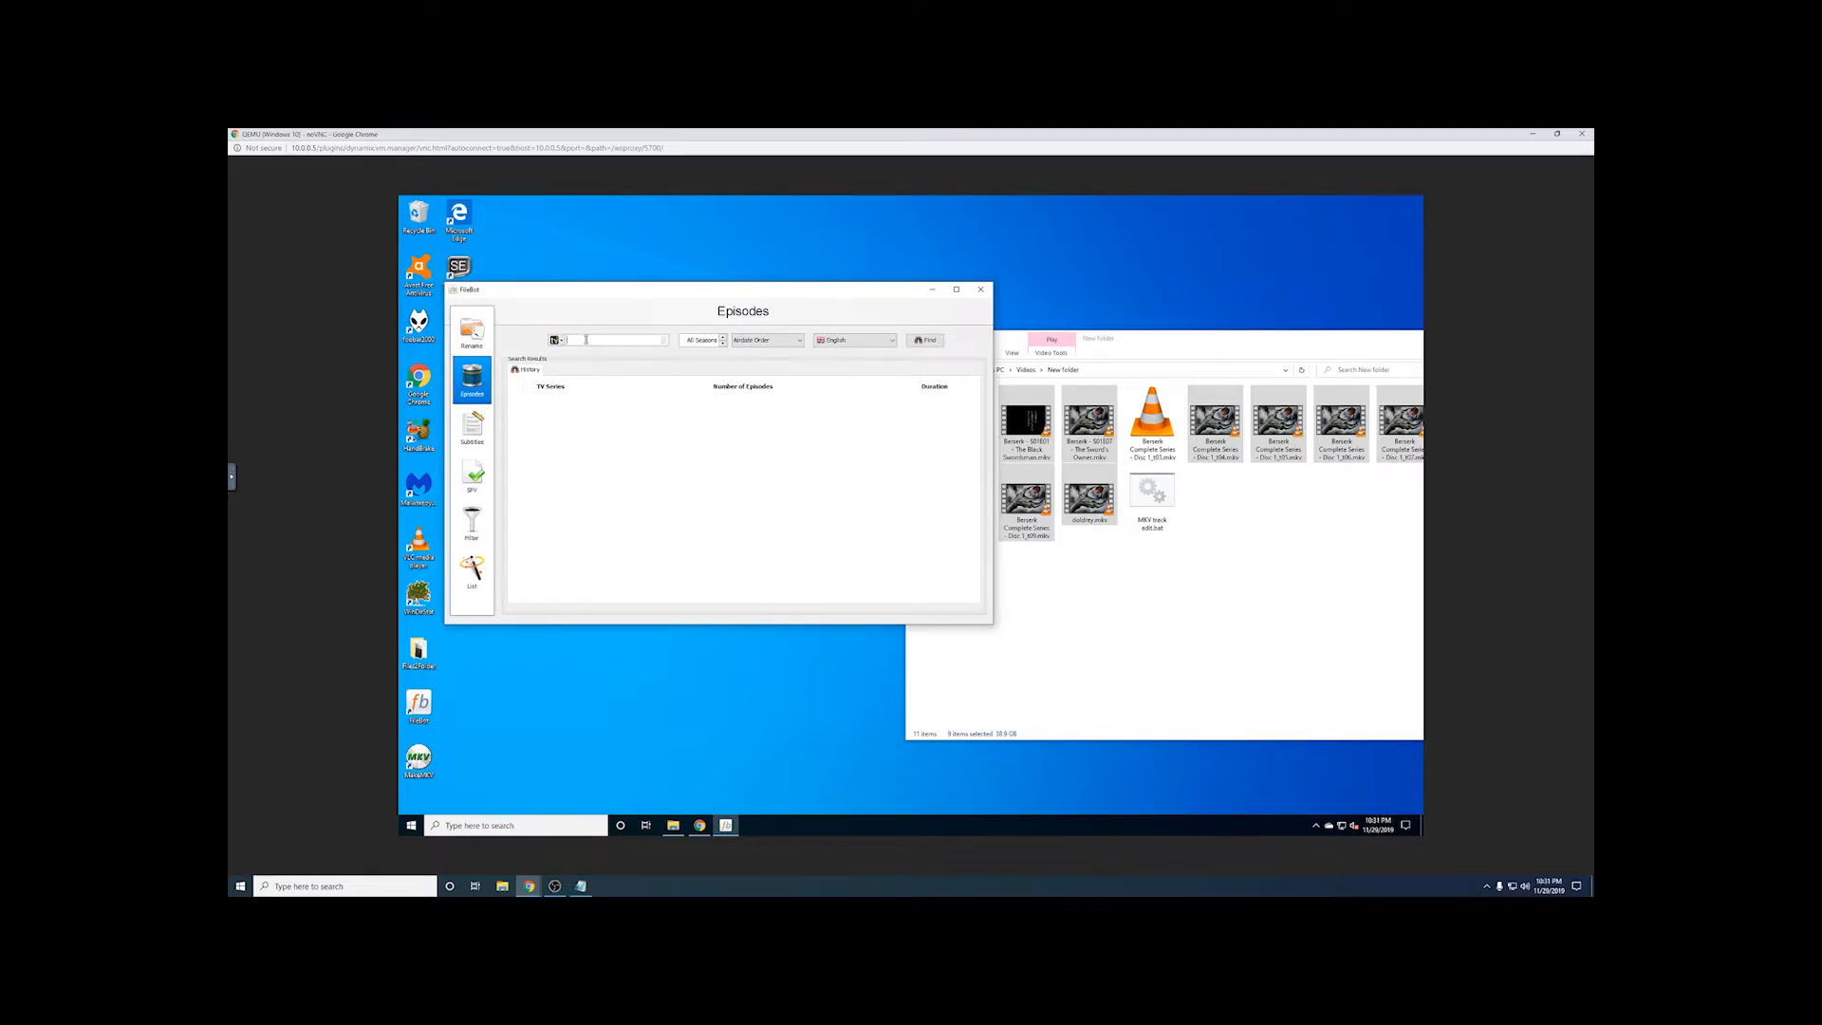
pyautogui.write('Berserk 1997')
pyautogui.press('Return')
pyautogui.press('Return')
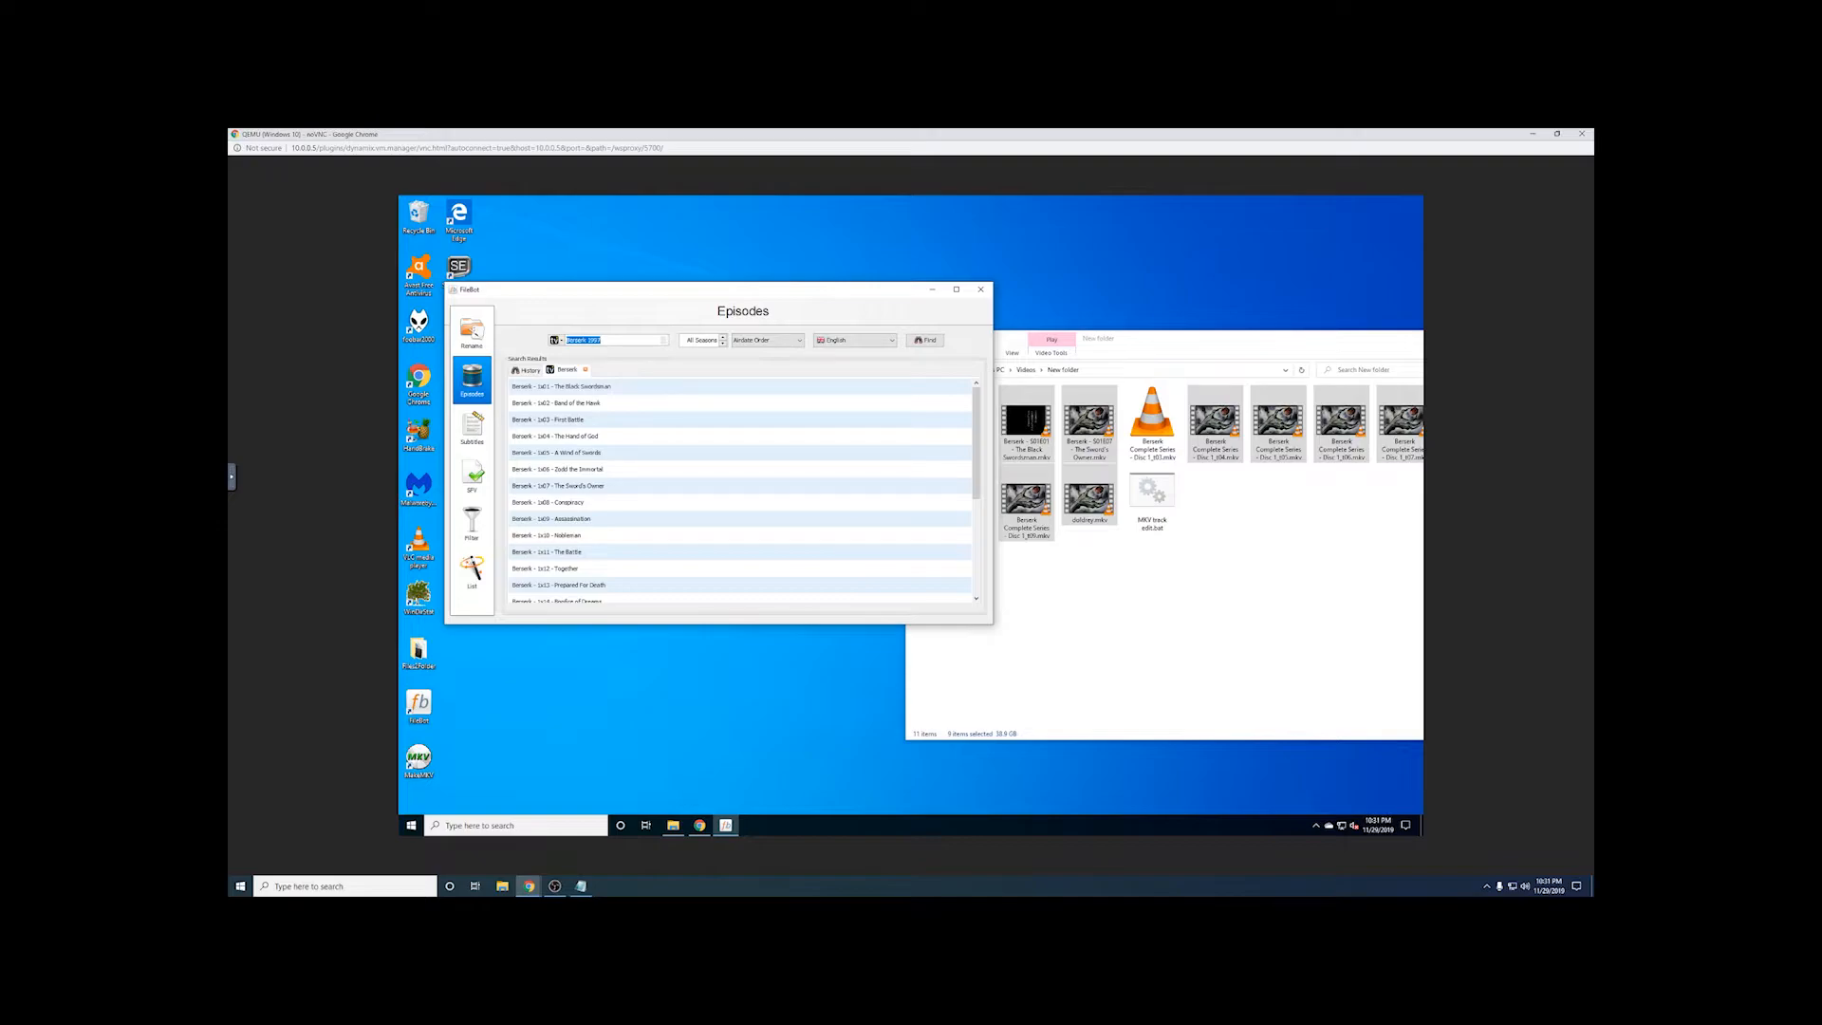
pyautogui.click(567, 370)
pyautogui.click(573, 386)
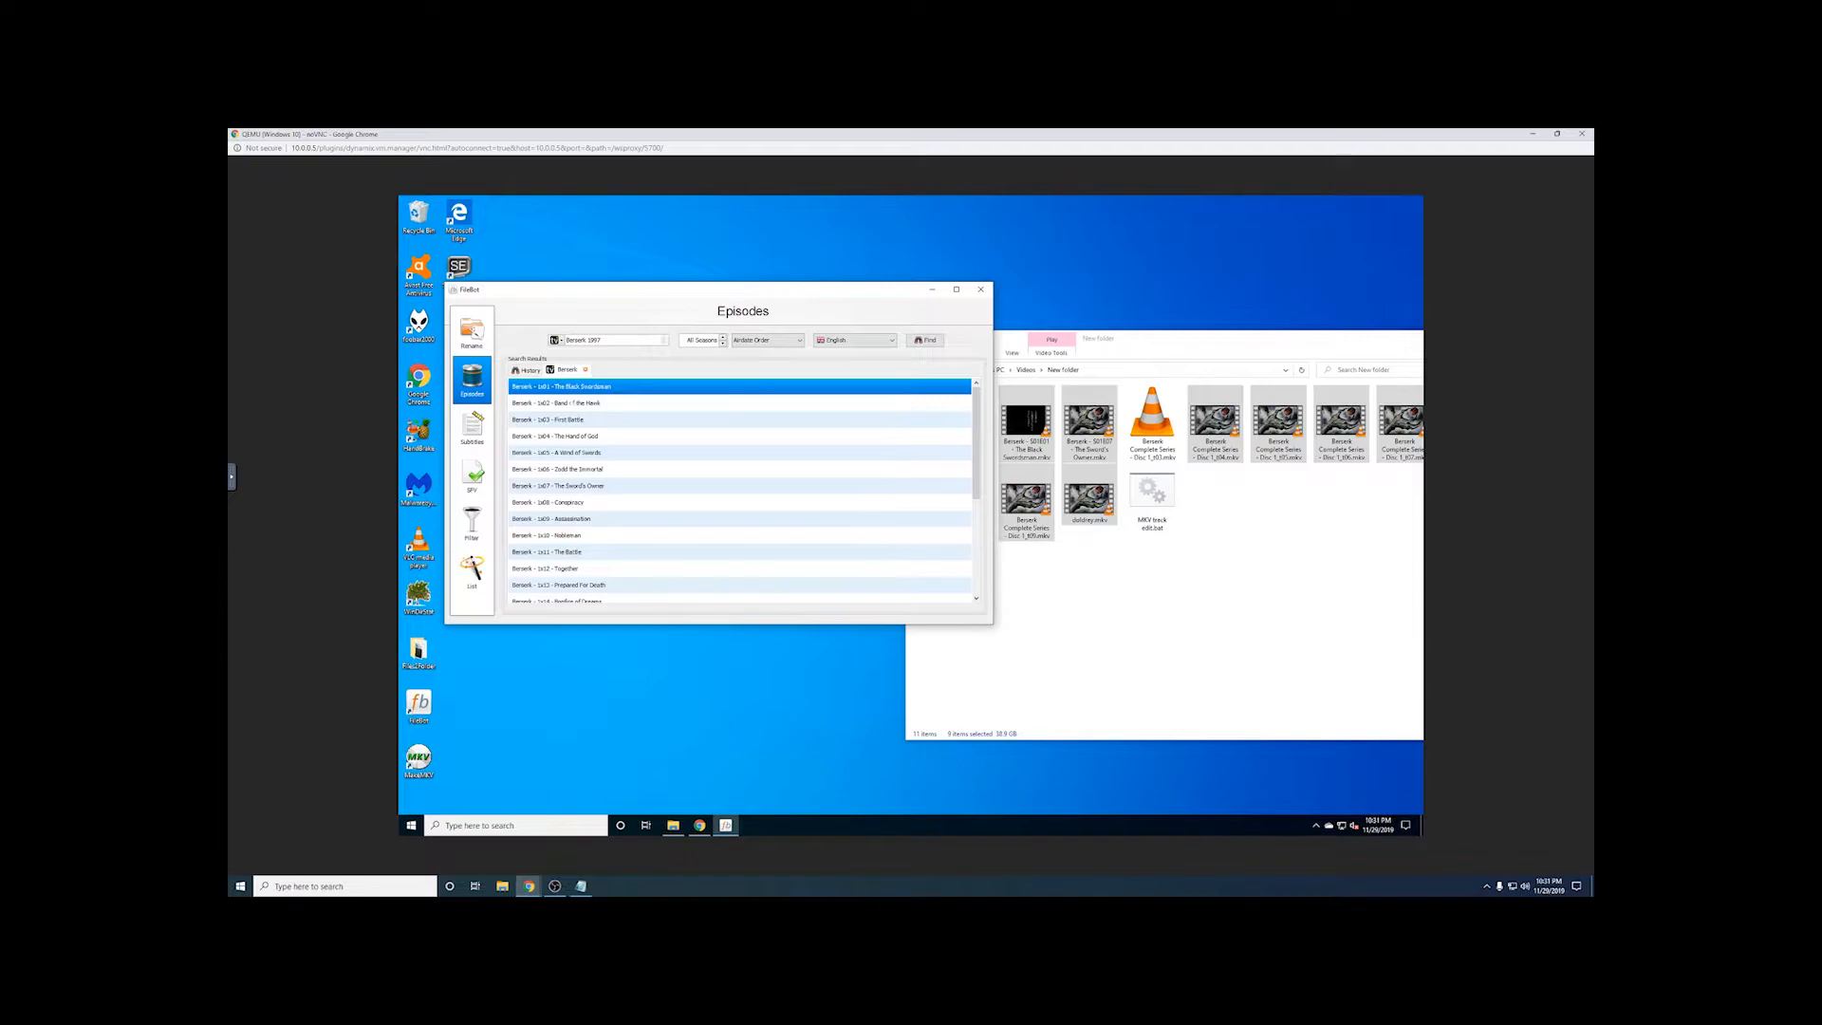
pyautogui.scroll(-4, 741, 490)
pyautogui.scroll(4, 740, 490)
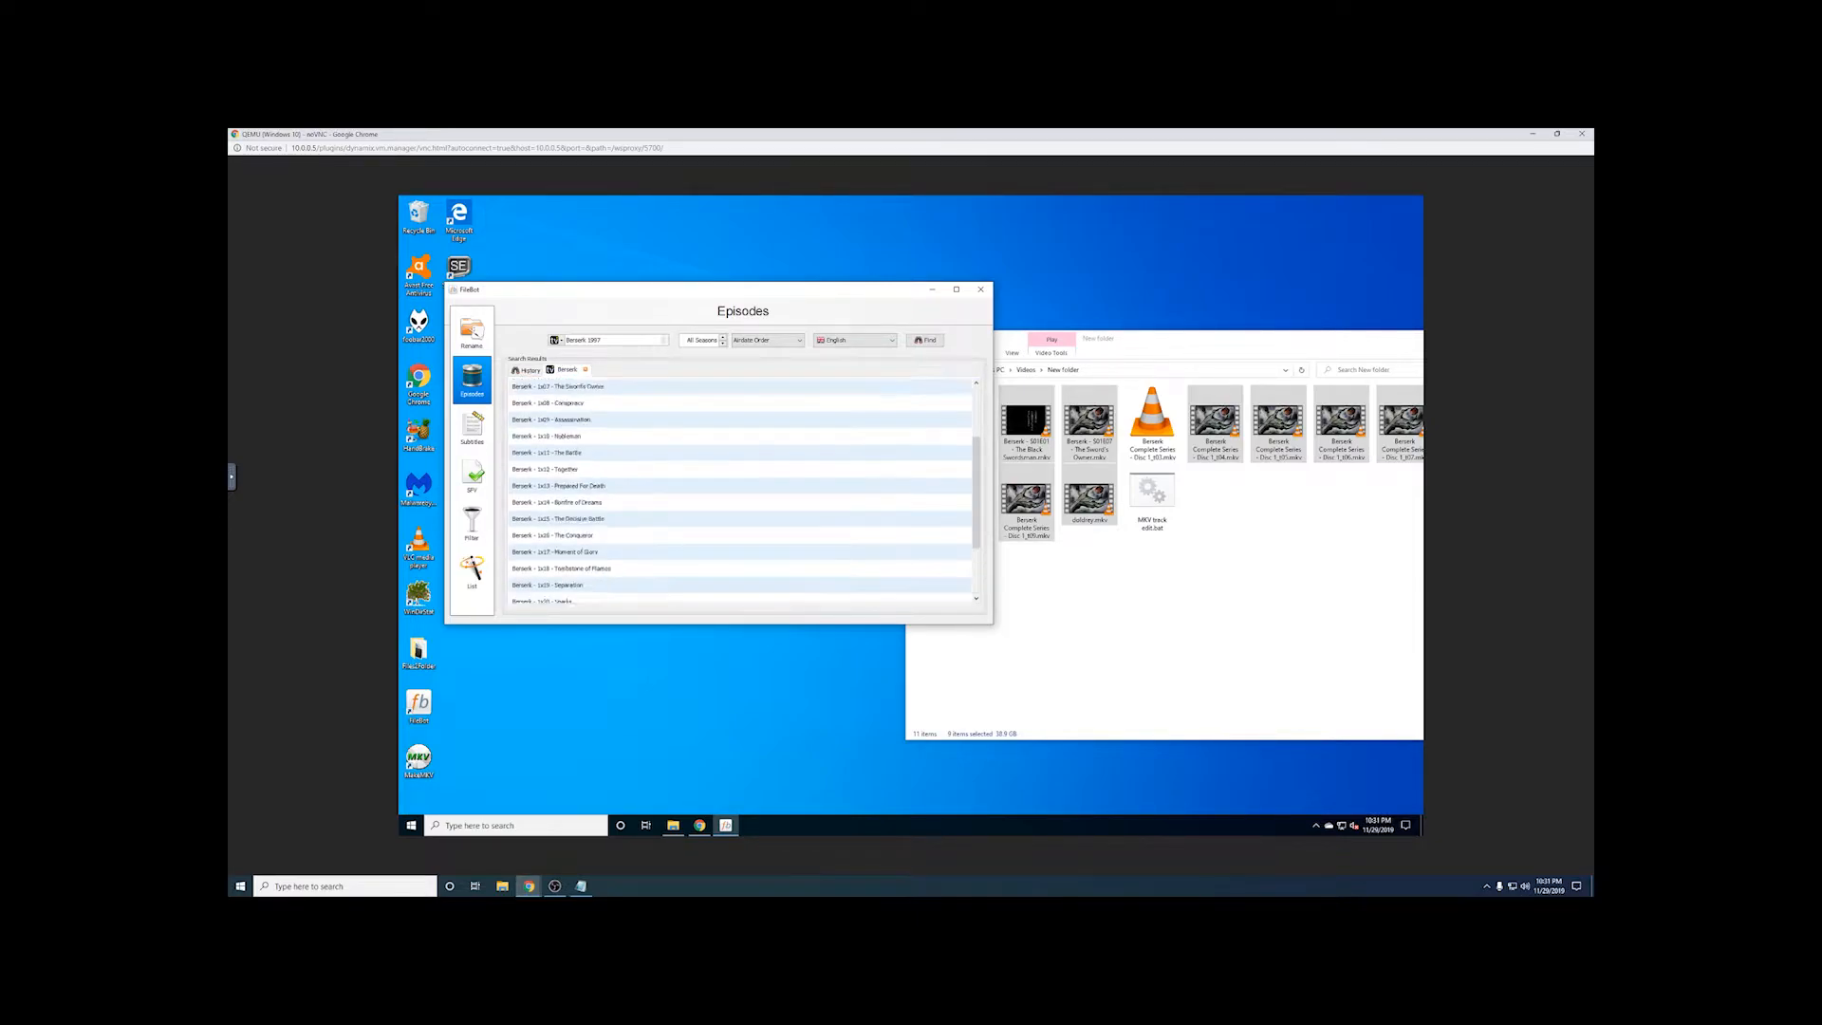
pyautogui.click(562, 374)
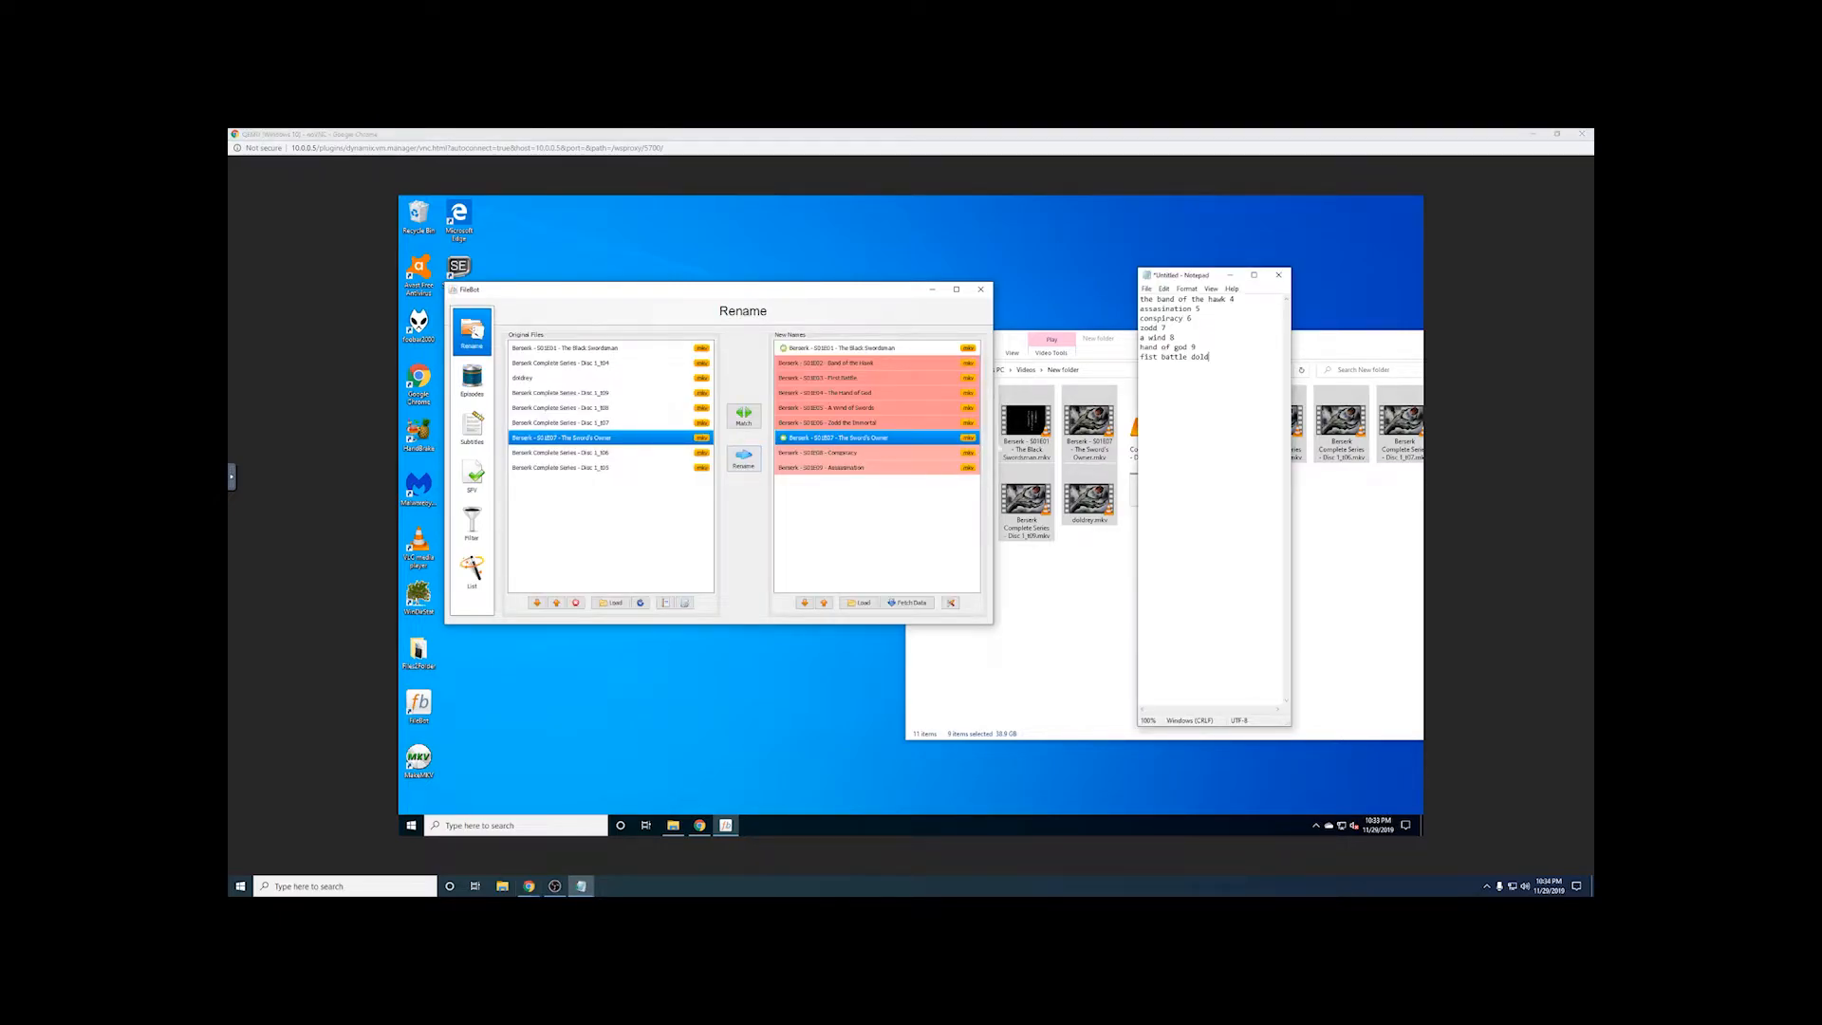
# Step: Rename the Berserk files to their matched episode names, close FileBot, and bring the folder window fully into view
pyautogui.click(743, 458)
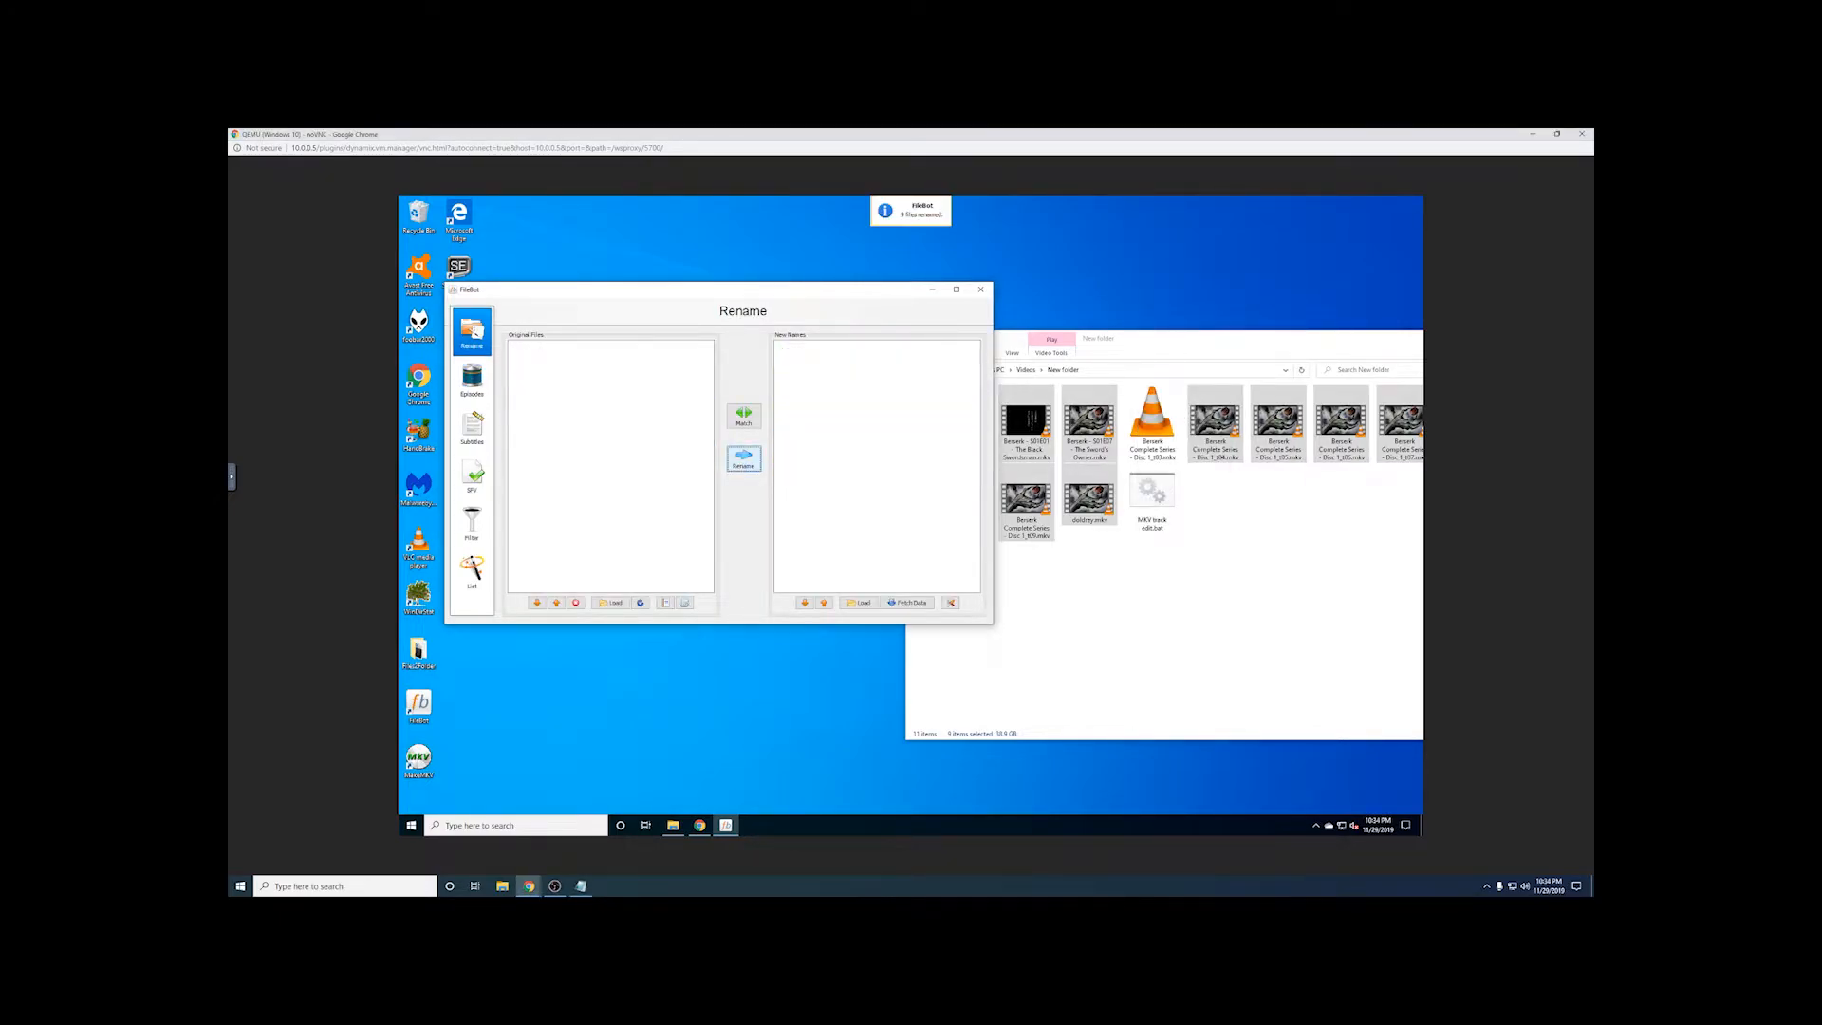
pyautogui.click(981, 289)
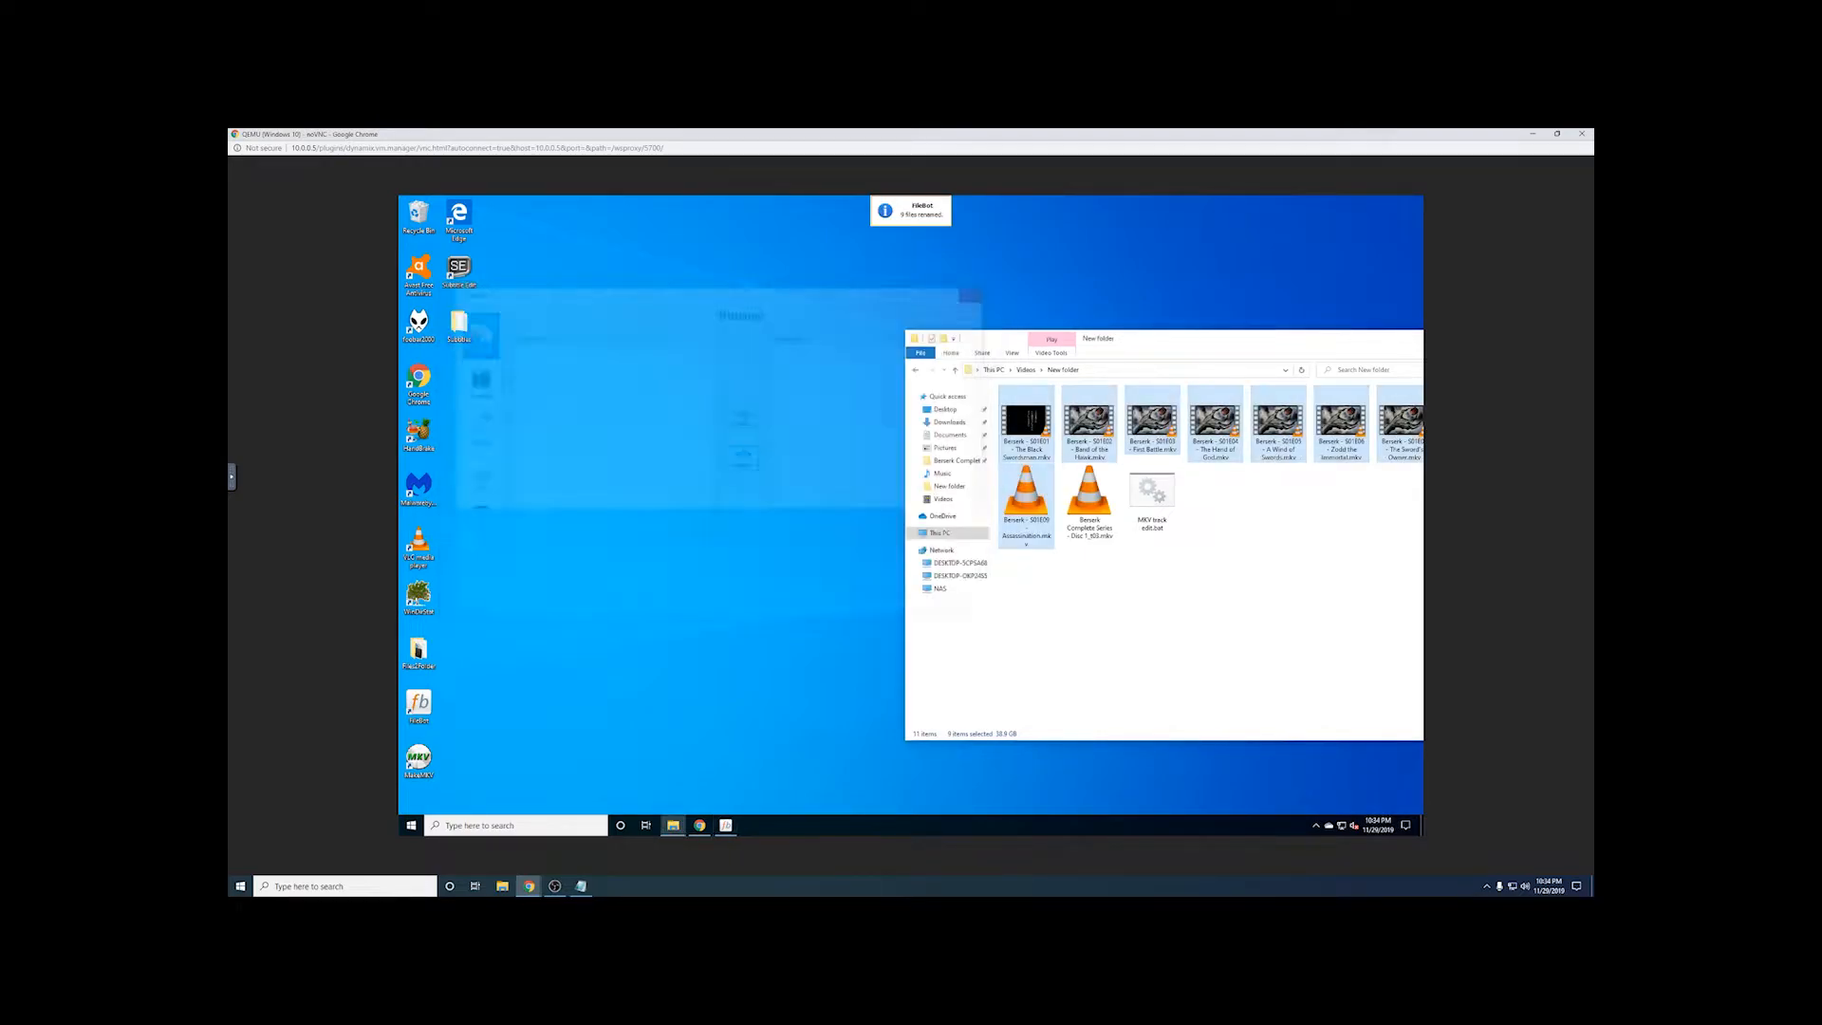
pyautogui.moveTo(1136, 344); pyautogui.dragTo(873, 306)
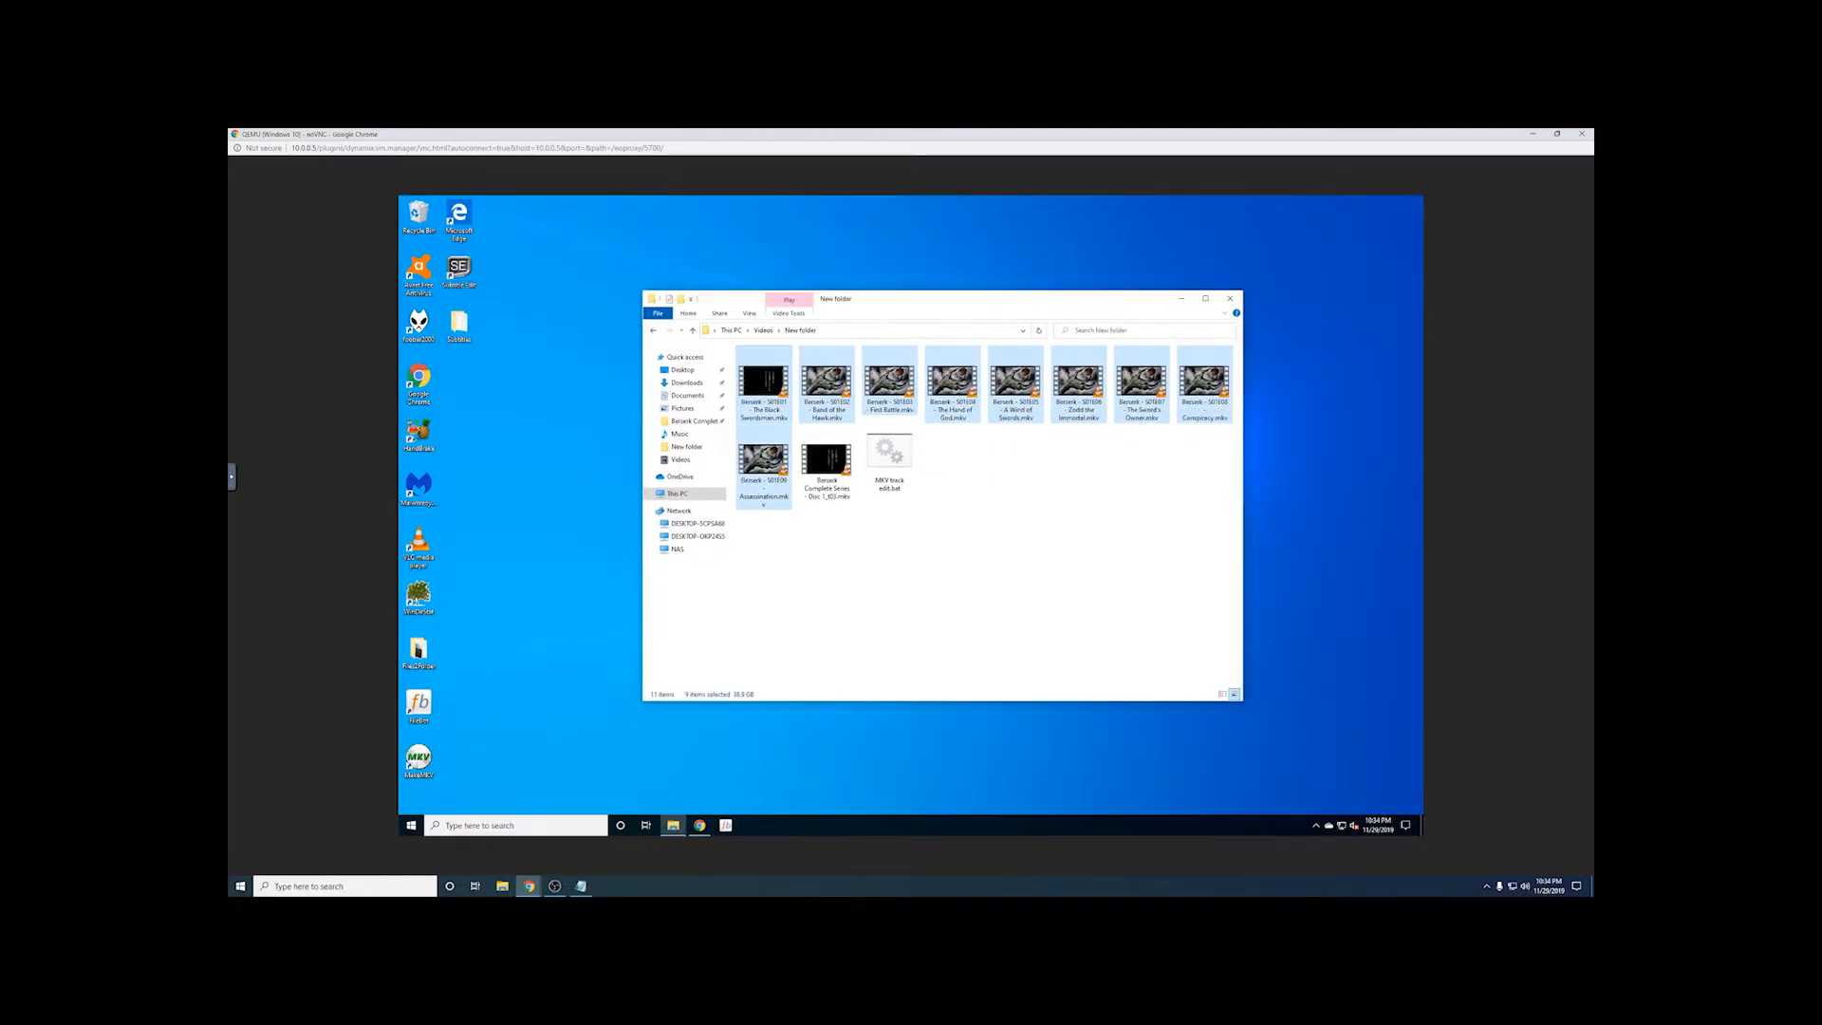
pyautogui.click(934, 524)
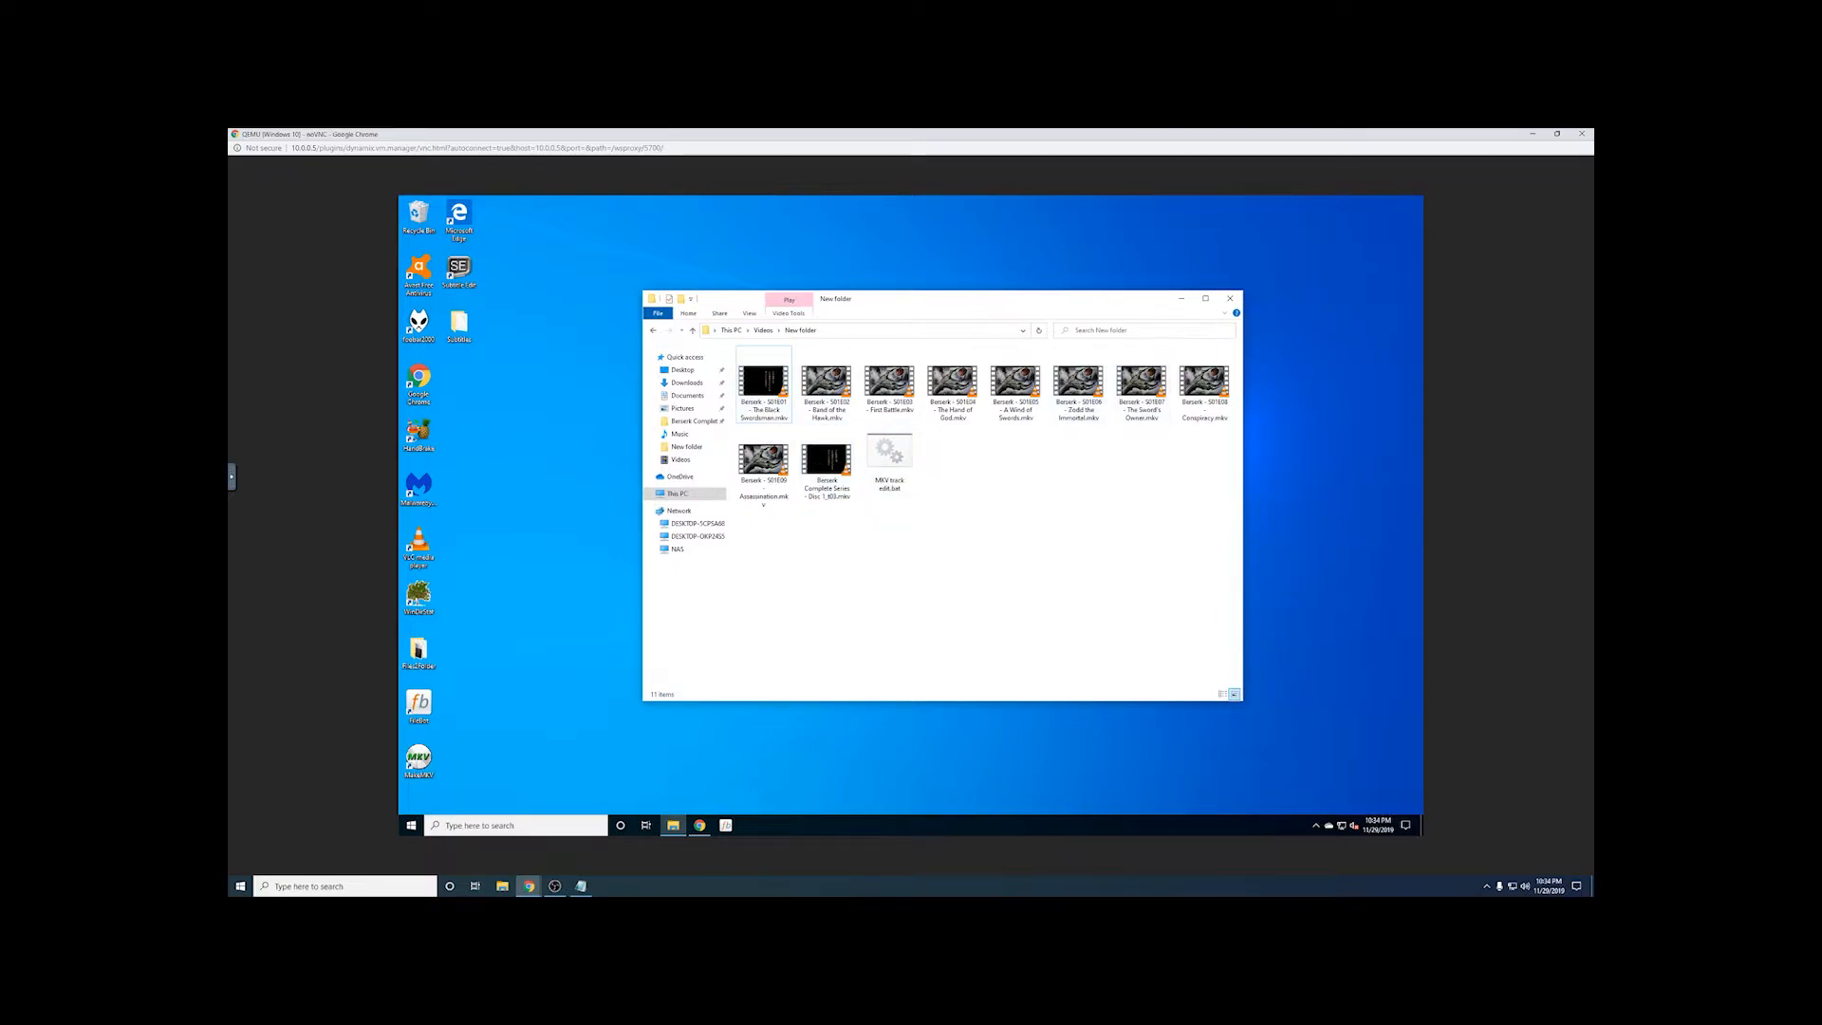
# Step: Play the renamed S01E04 The Hand of God episode in VLC to check its embedded title, and close the player
pyautogui.doubleClick(956, 379)
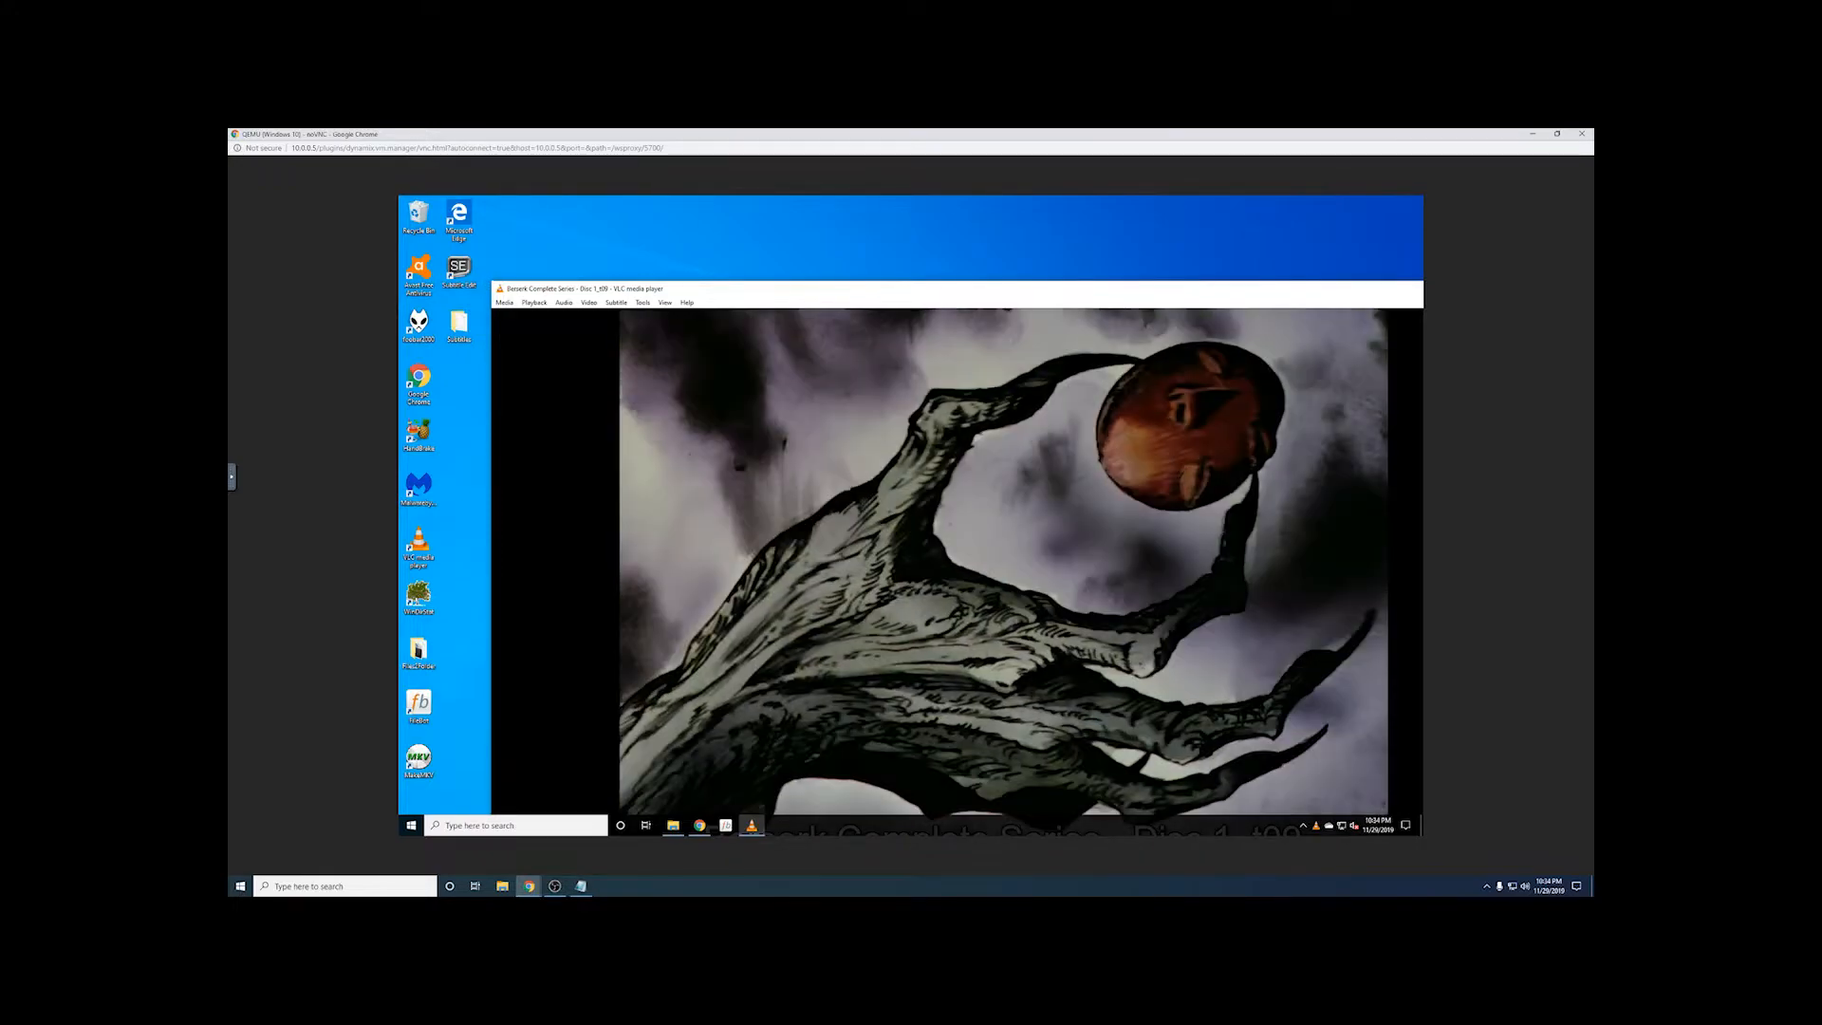
pyautogui.moveTo(491, 281); pyautogui.dragTo(806, 427)
pyautogui.moveTo(998, 438); pyautogui.dragTo(677, 250)
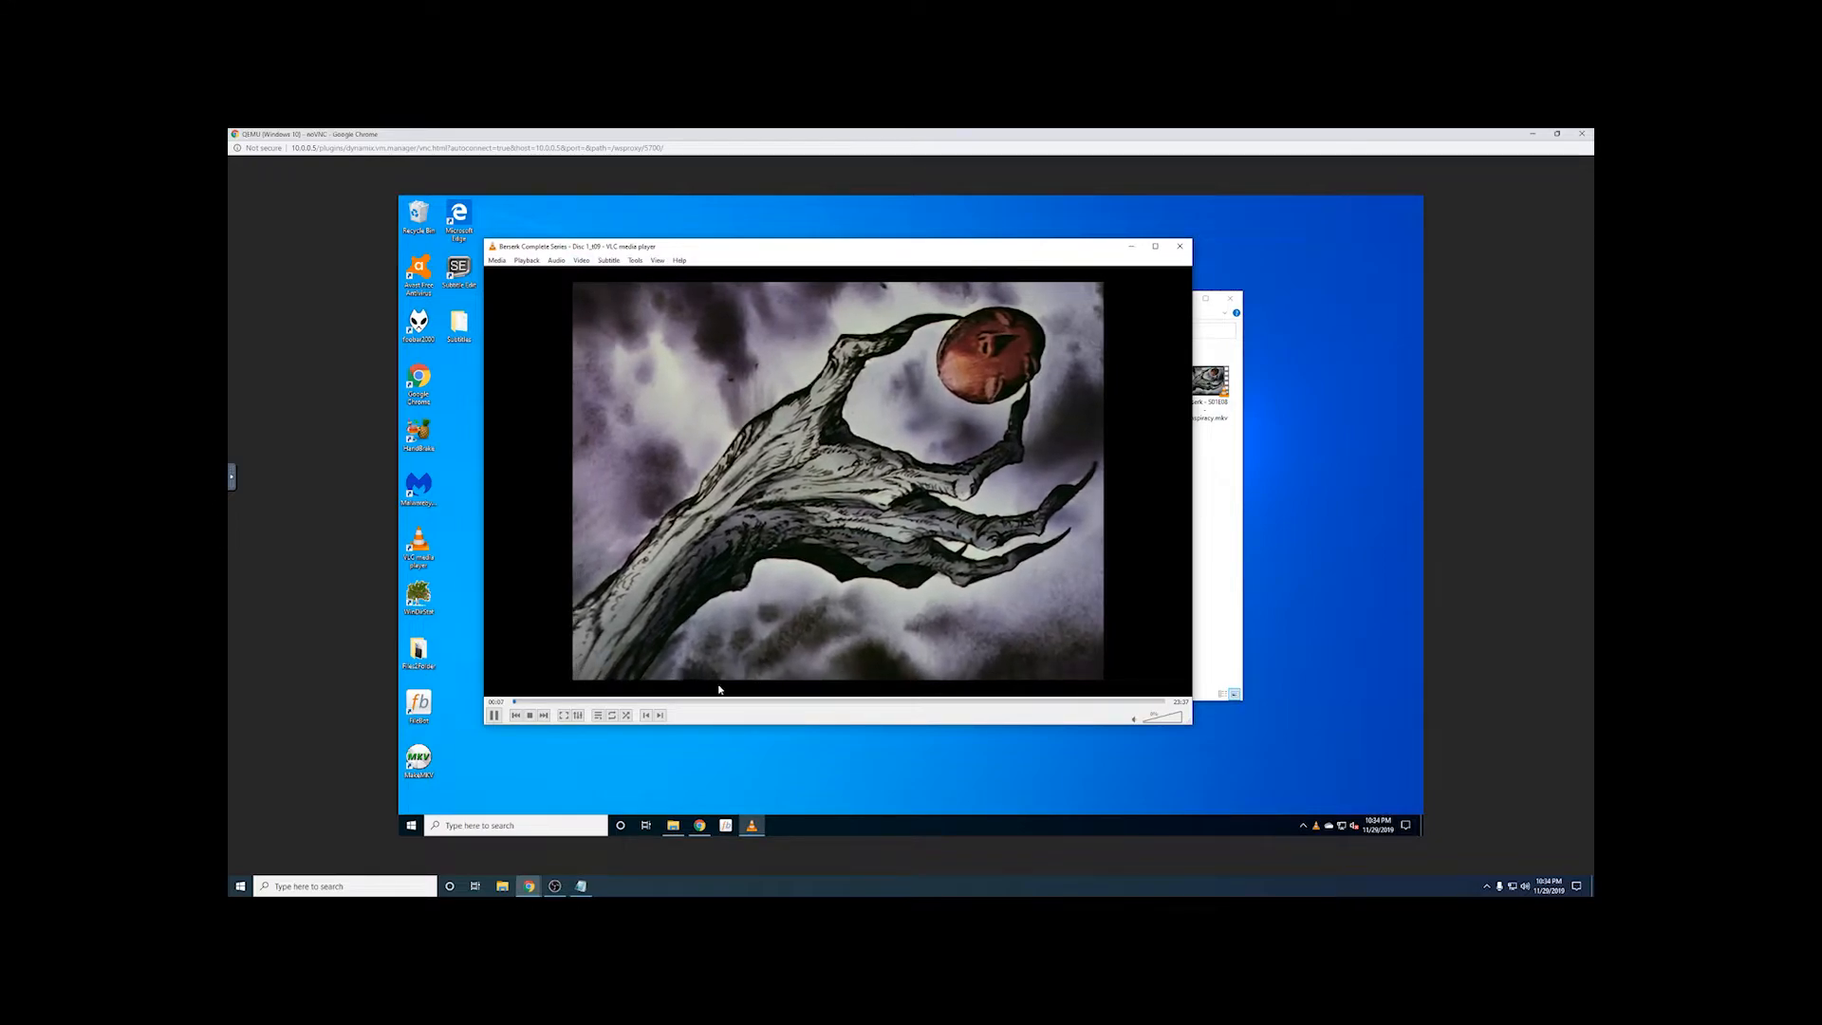
pyautogui.click(513, 701)
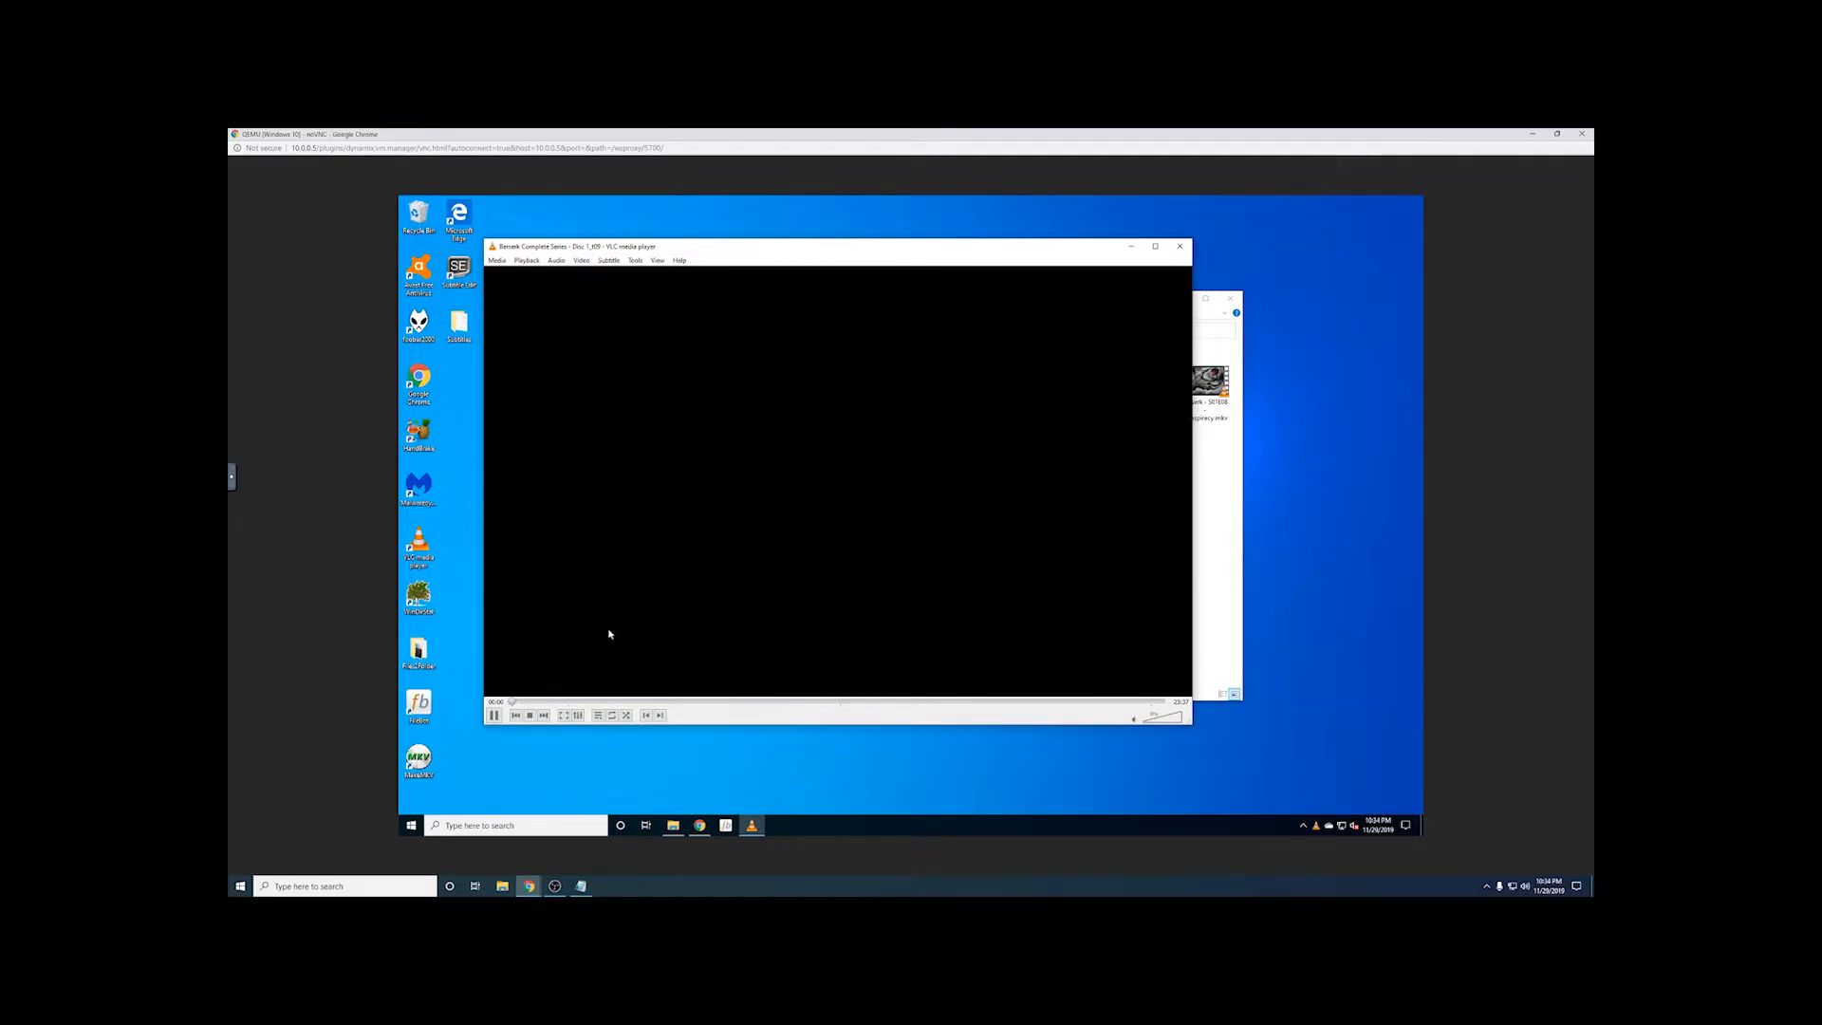
pyautogui.click(1180, 247)
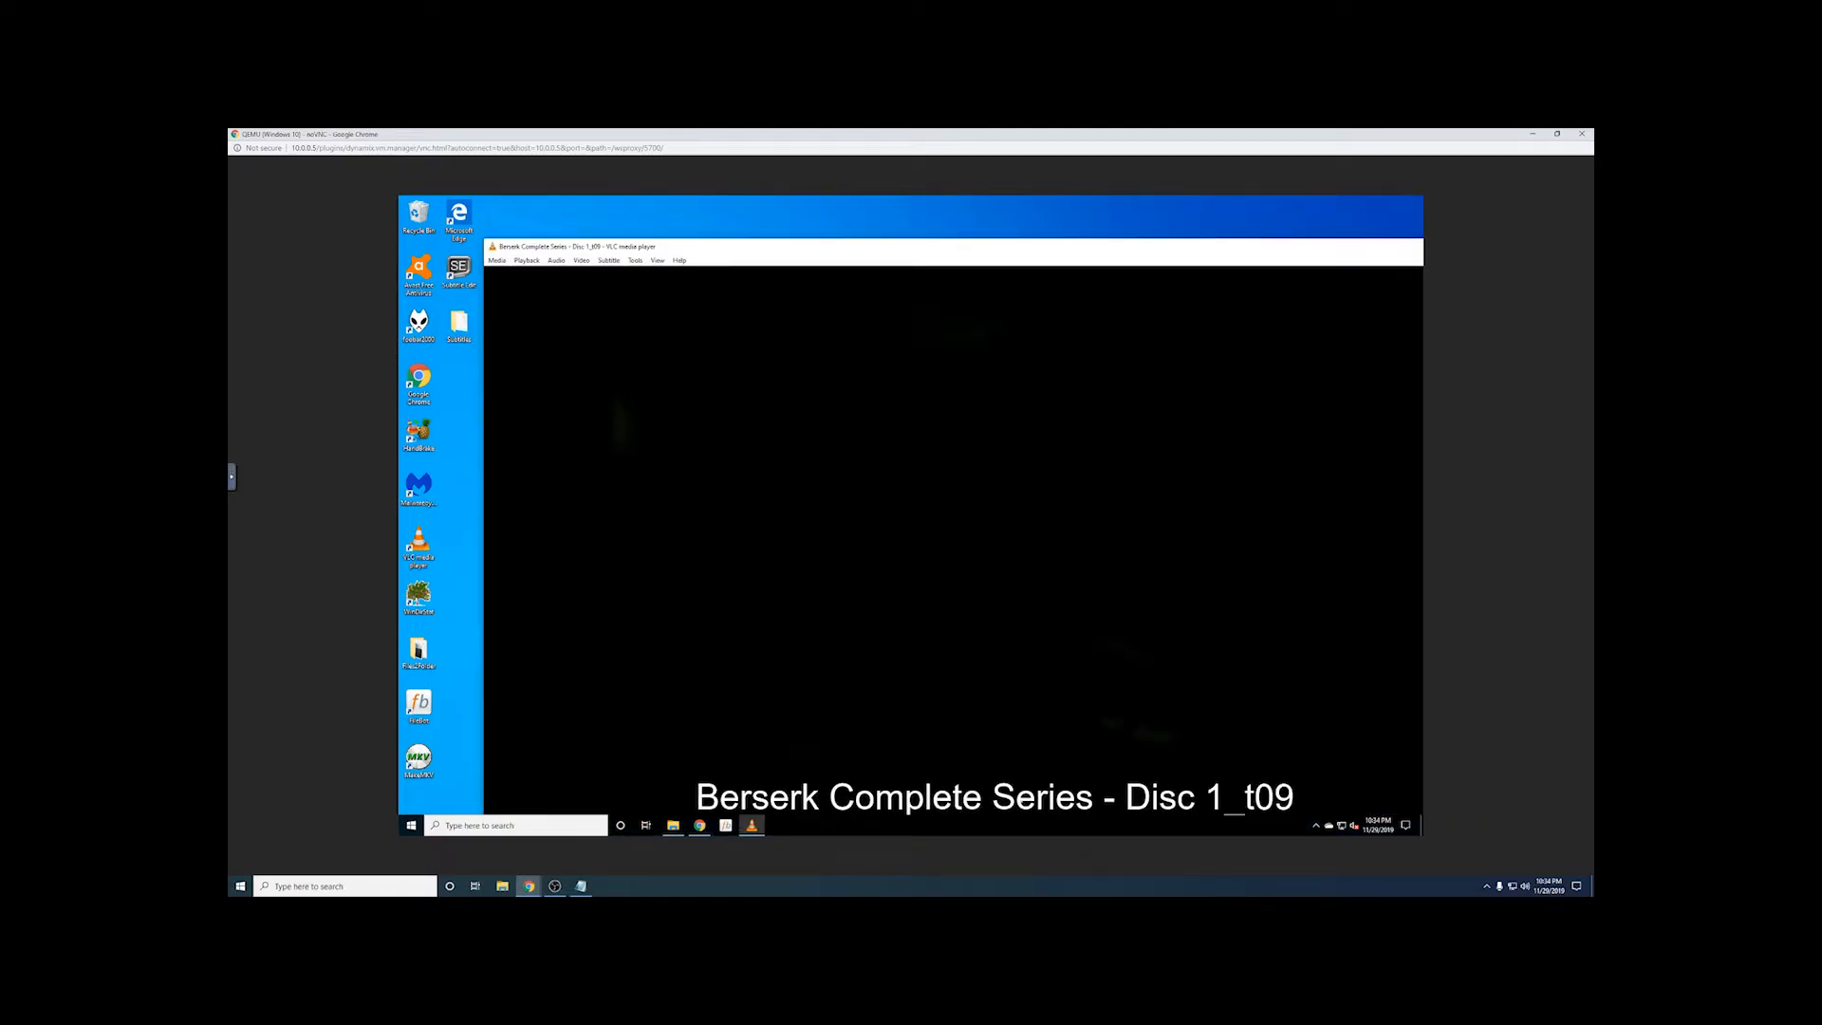
pyautogui.moveTo(784, 247); pyautogui.dragTo(706, 206)
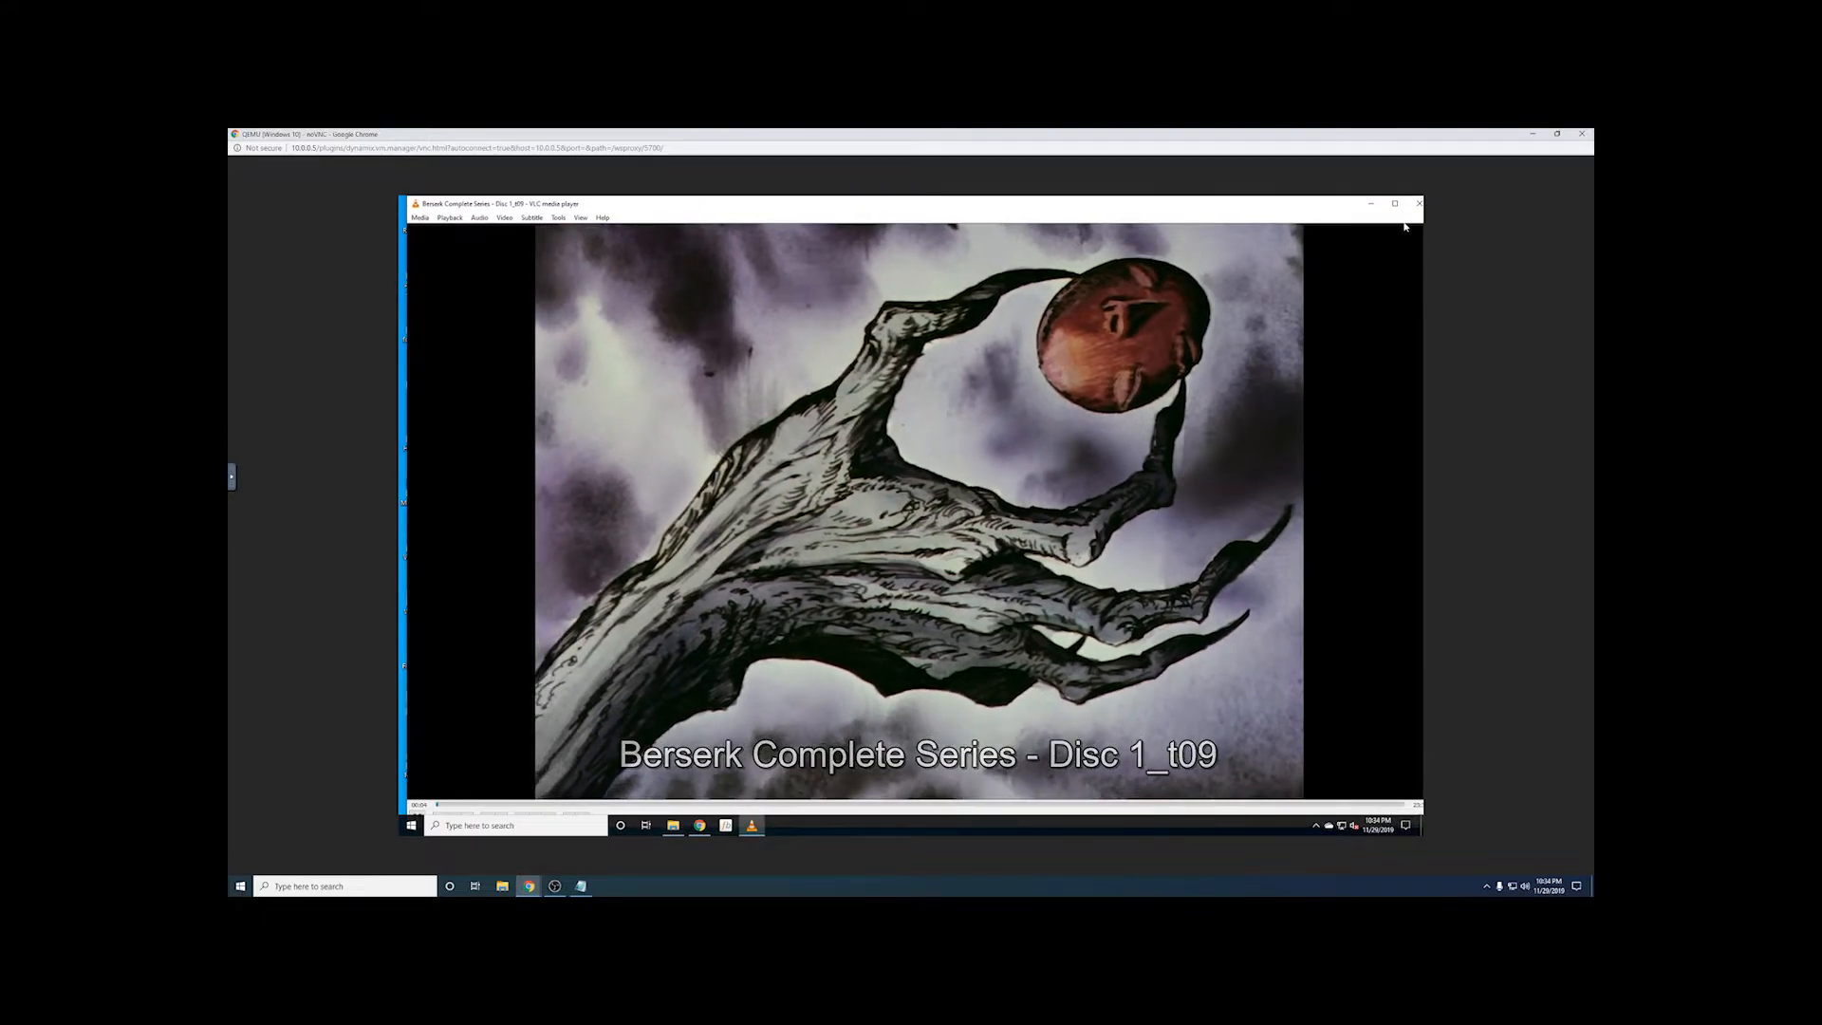
pyautogui.click(1418, 203)
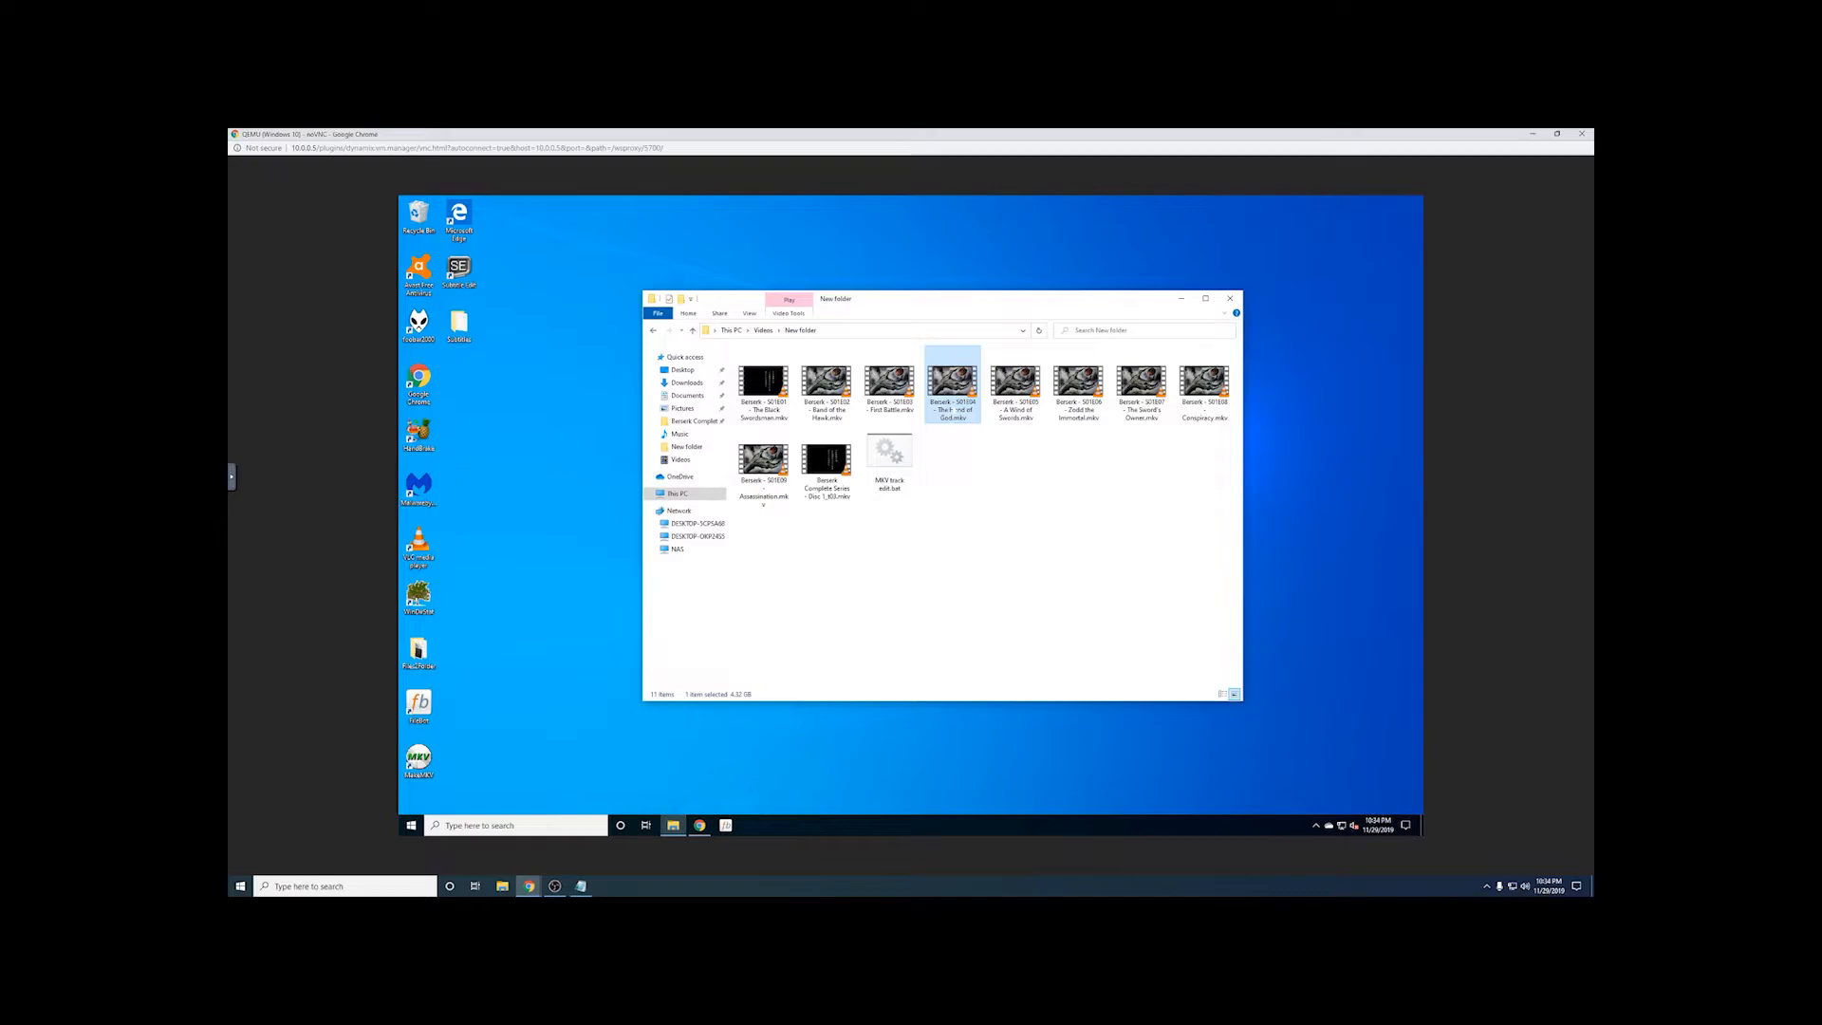
# Step: Open MKV track edit.bat for editing in Notepad and place its window below the video files to review the script
pyautogui.click(958, 438)
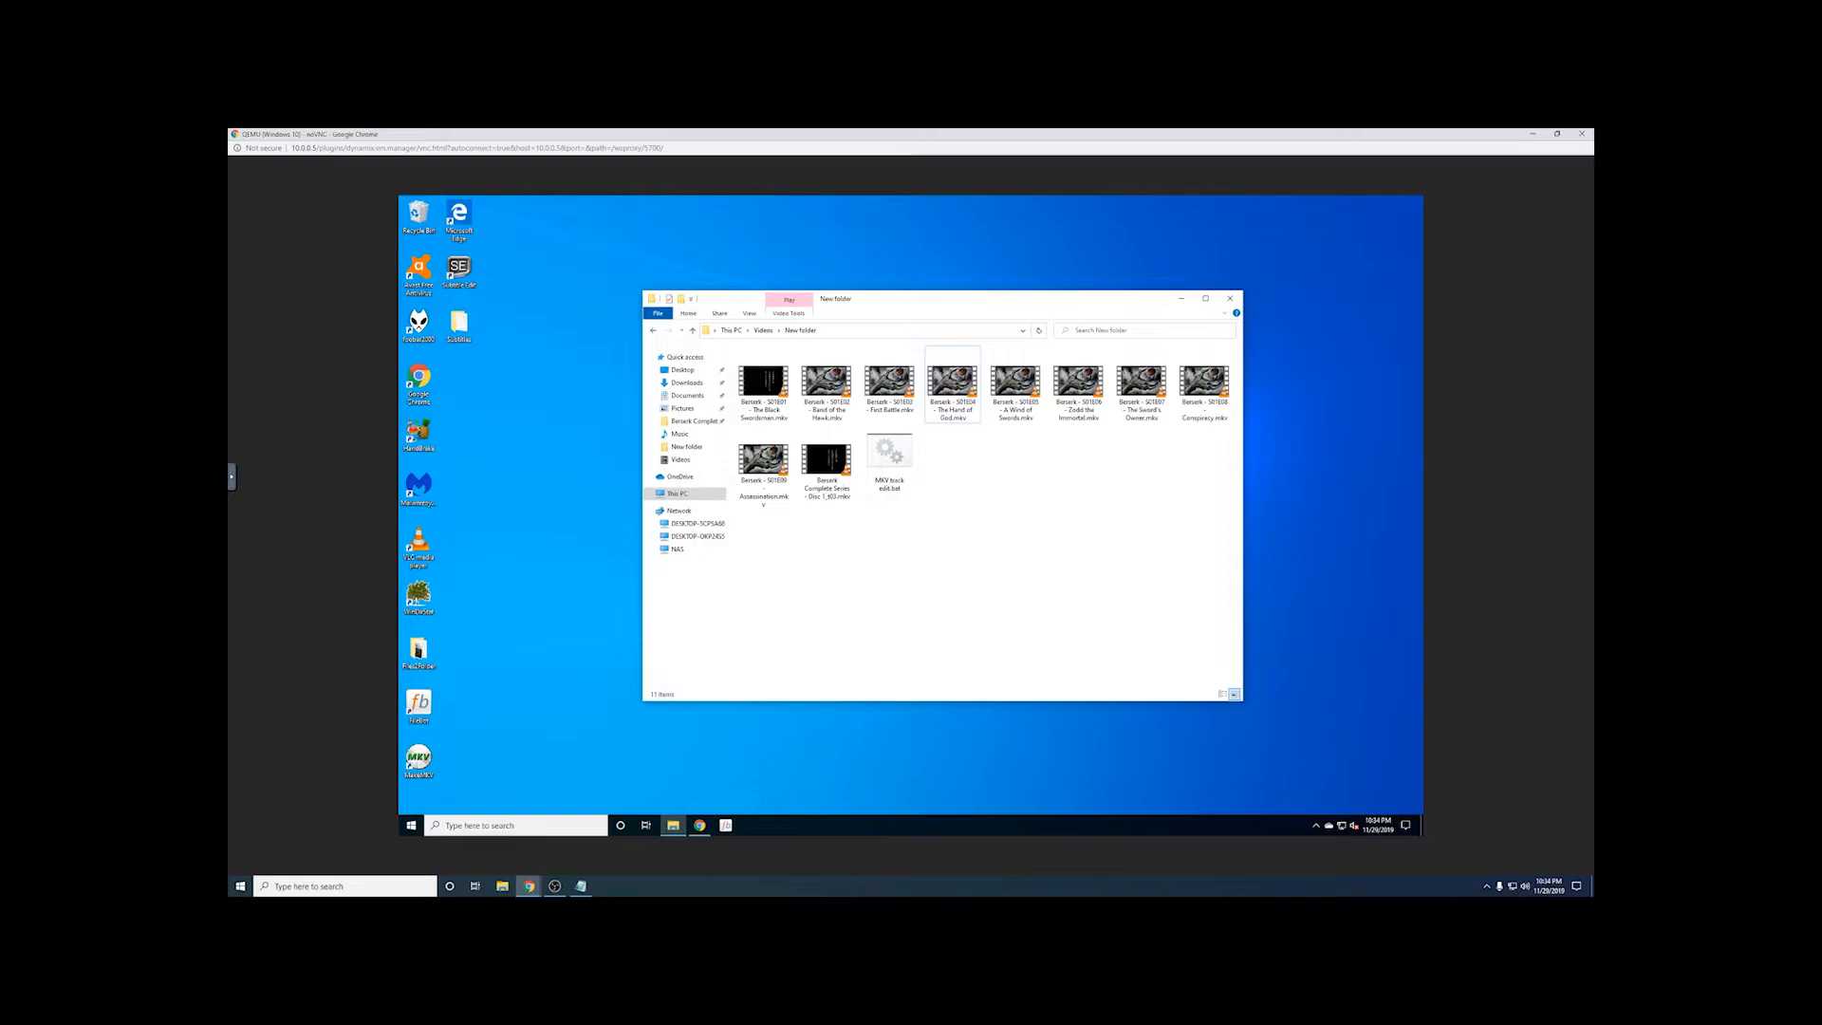
pyautogui.click(884, 450)
pyautogui.rightClick(882, 447)
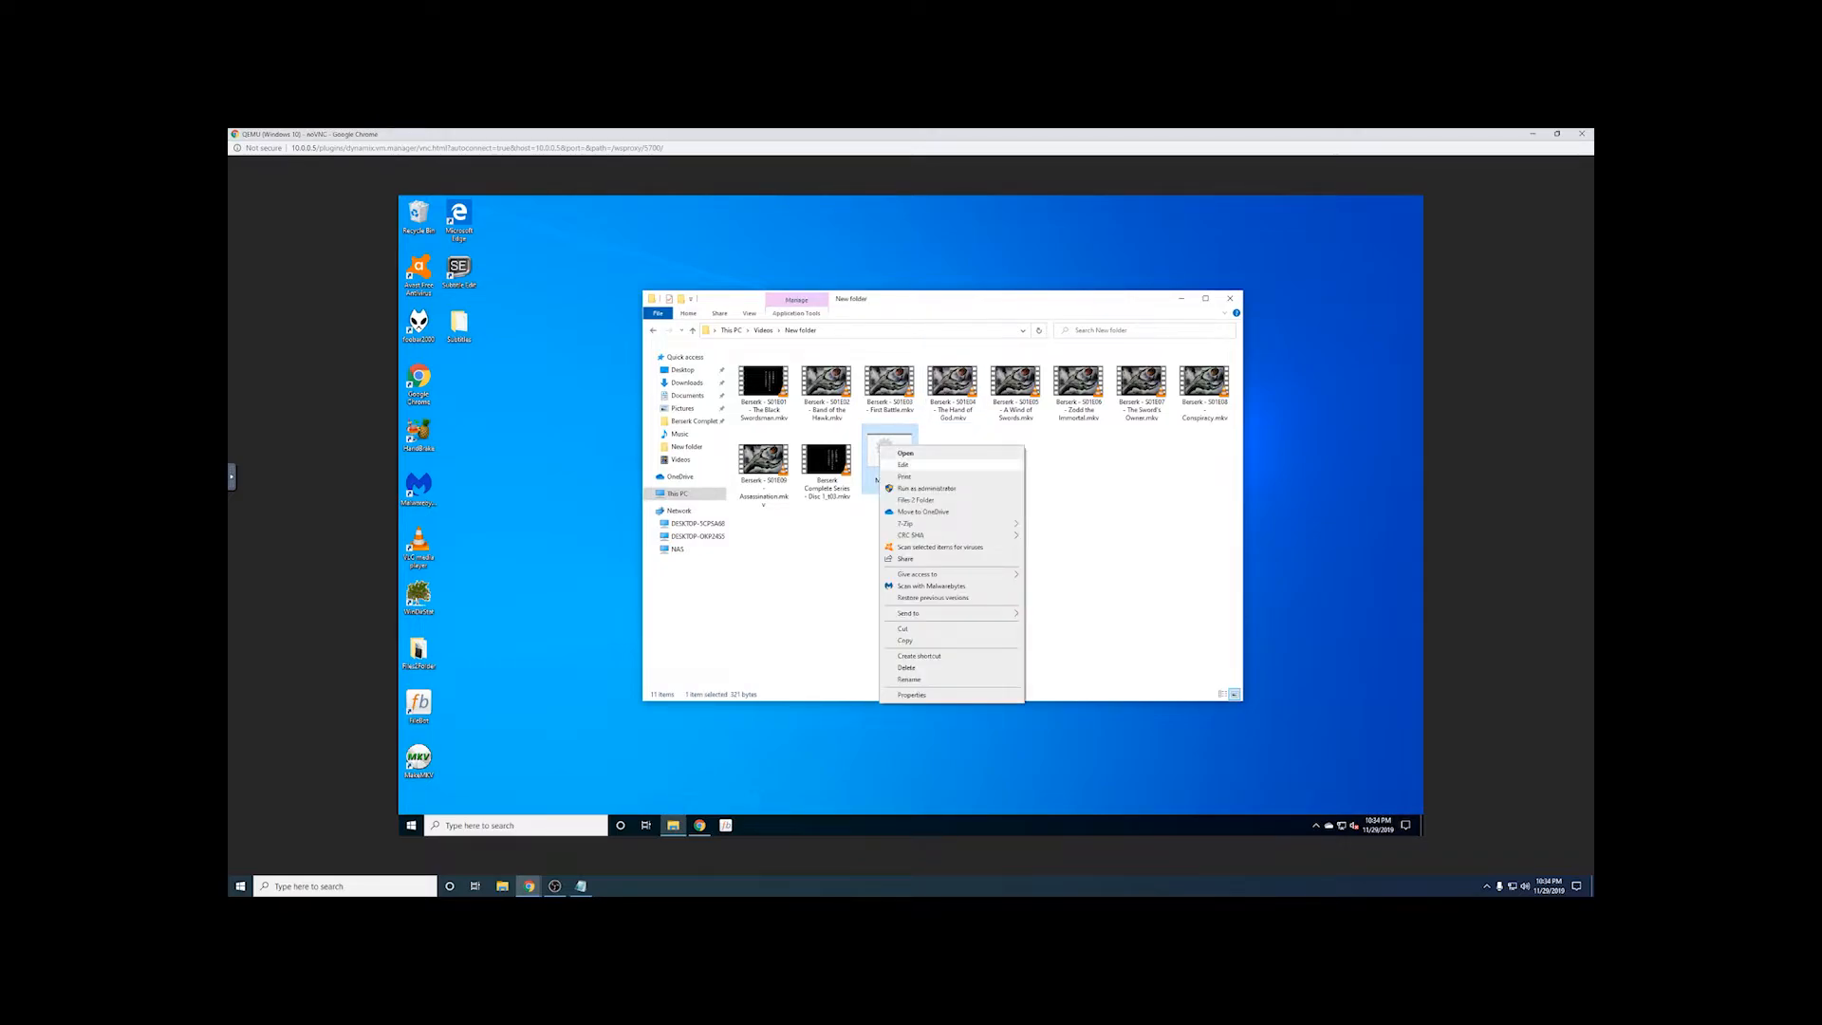
pyautogui.click(904, 464)
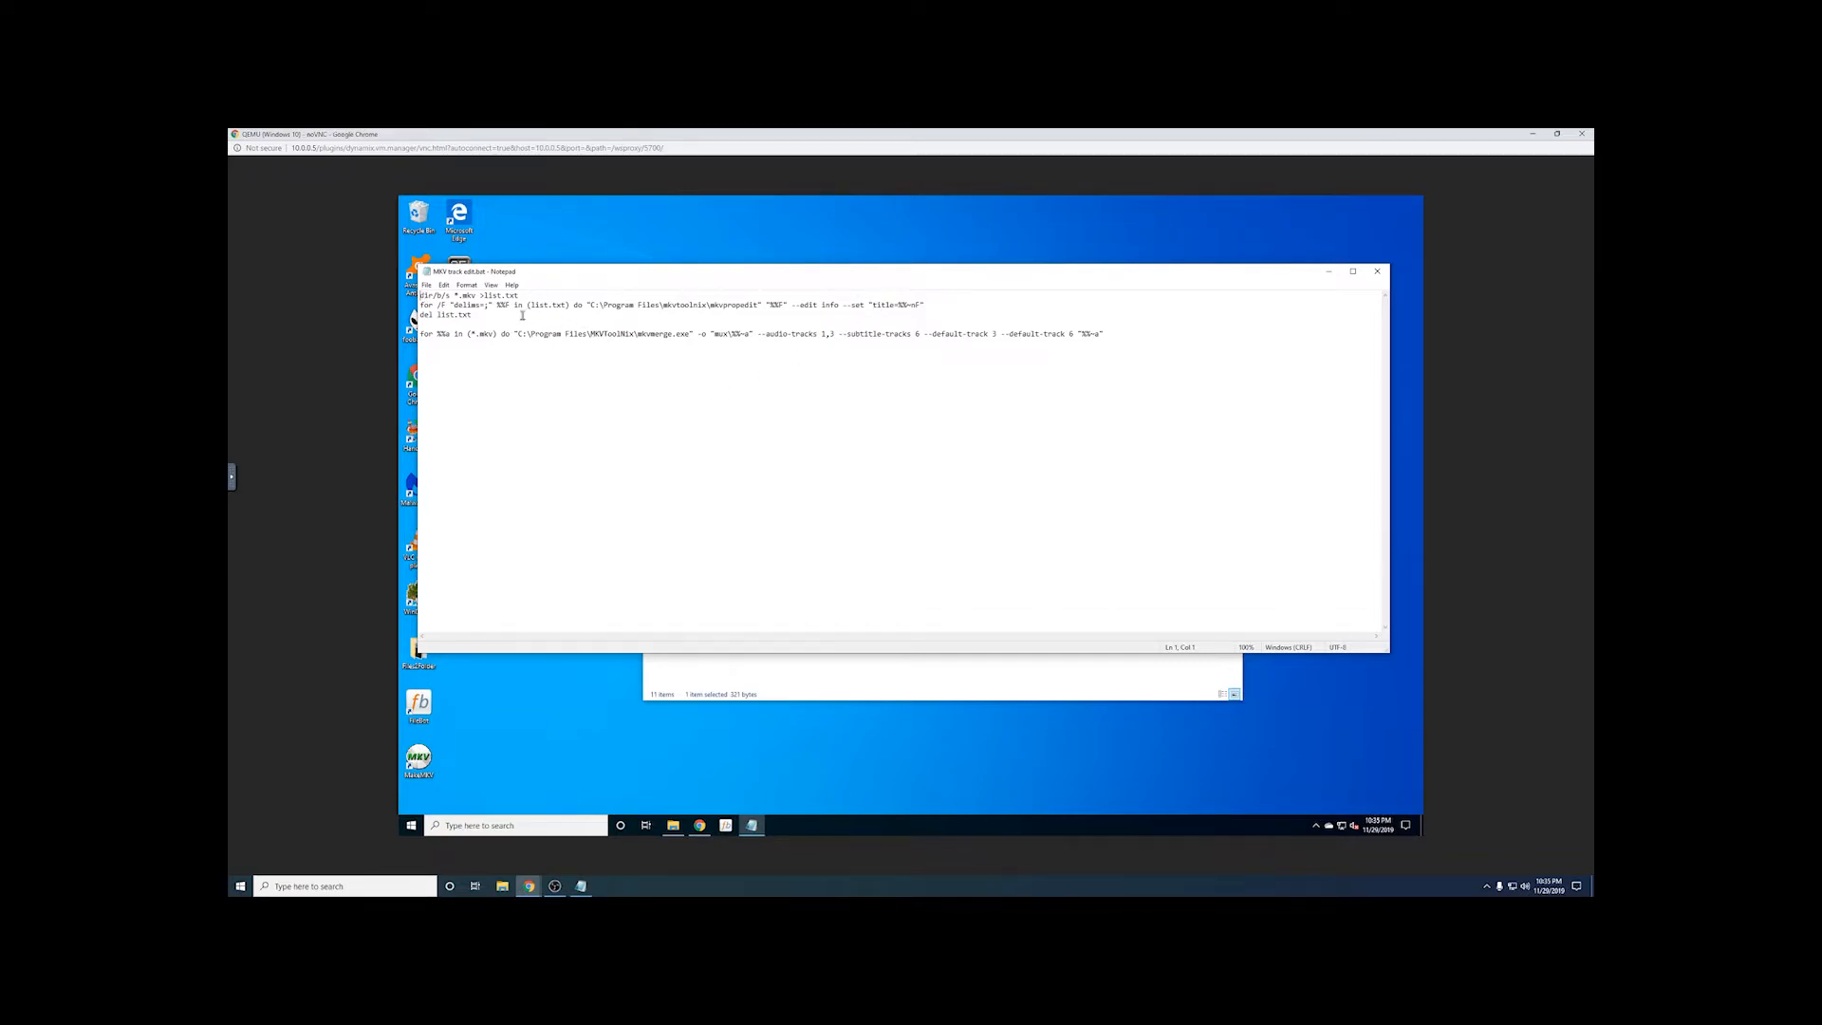
pyautogui.moveTo(586, 266); pyautogui.dragTo(585, 387)
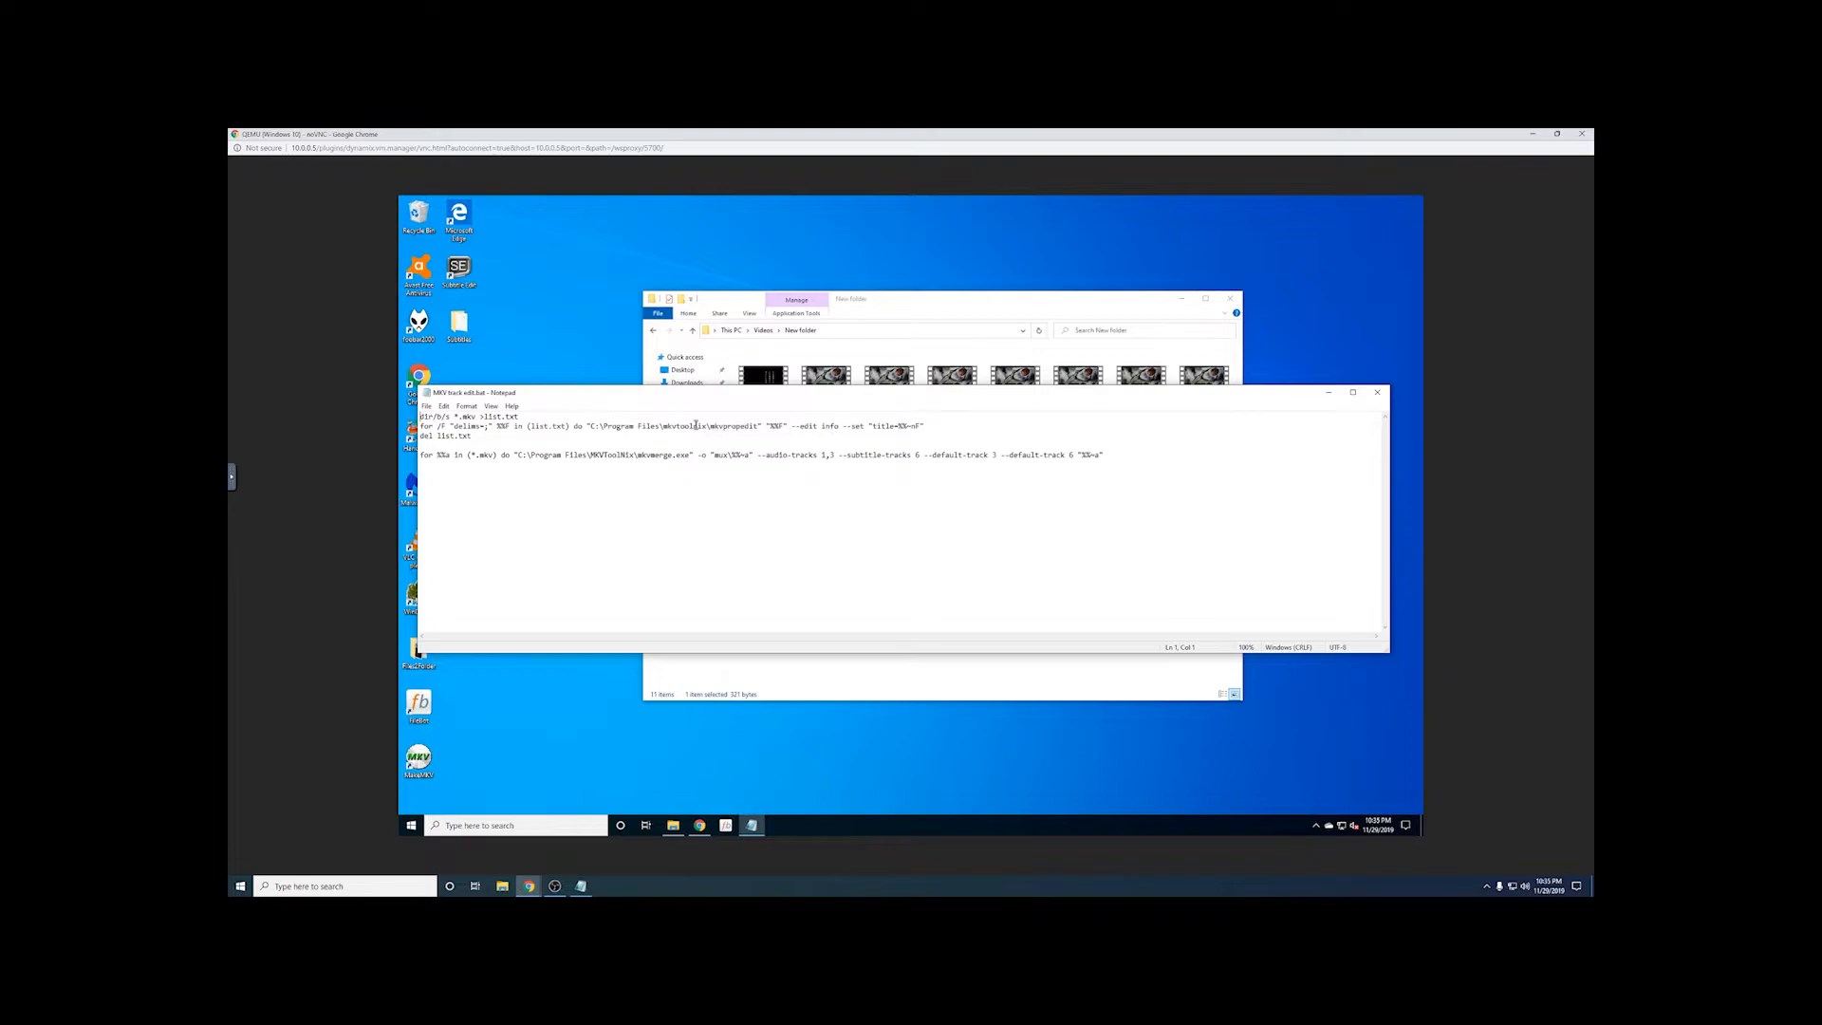
pyautogui.moveTo(436, 392); pyautogui.dragTo(878, 491)
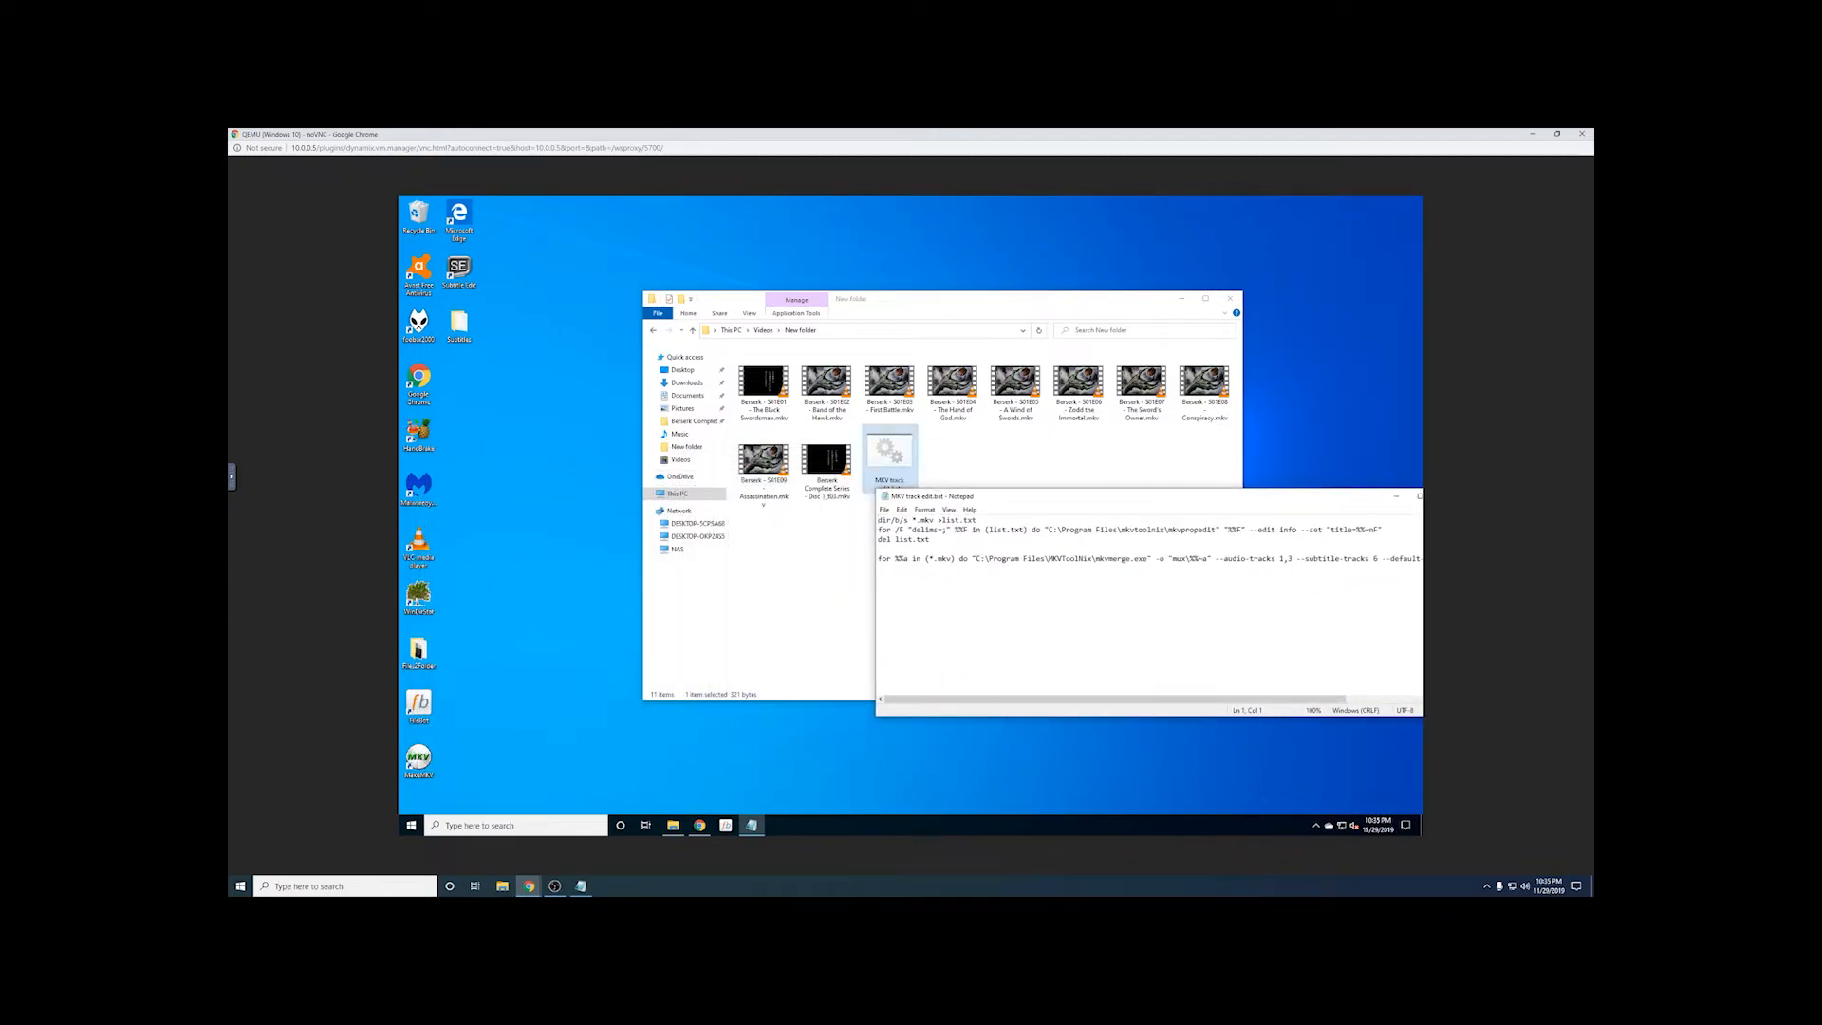
pyautogui.moveTo(994, 498); pyautogui.dragTo(595, 533)
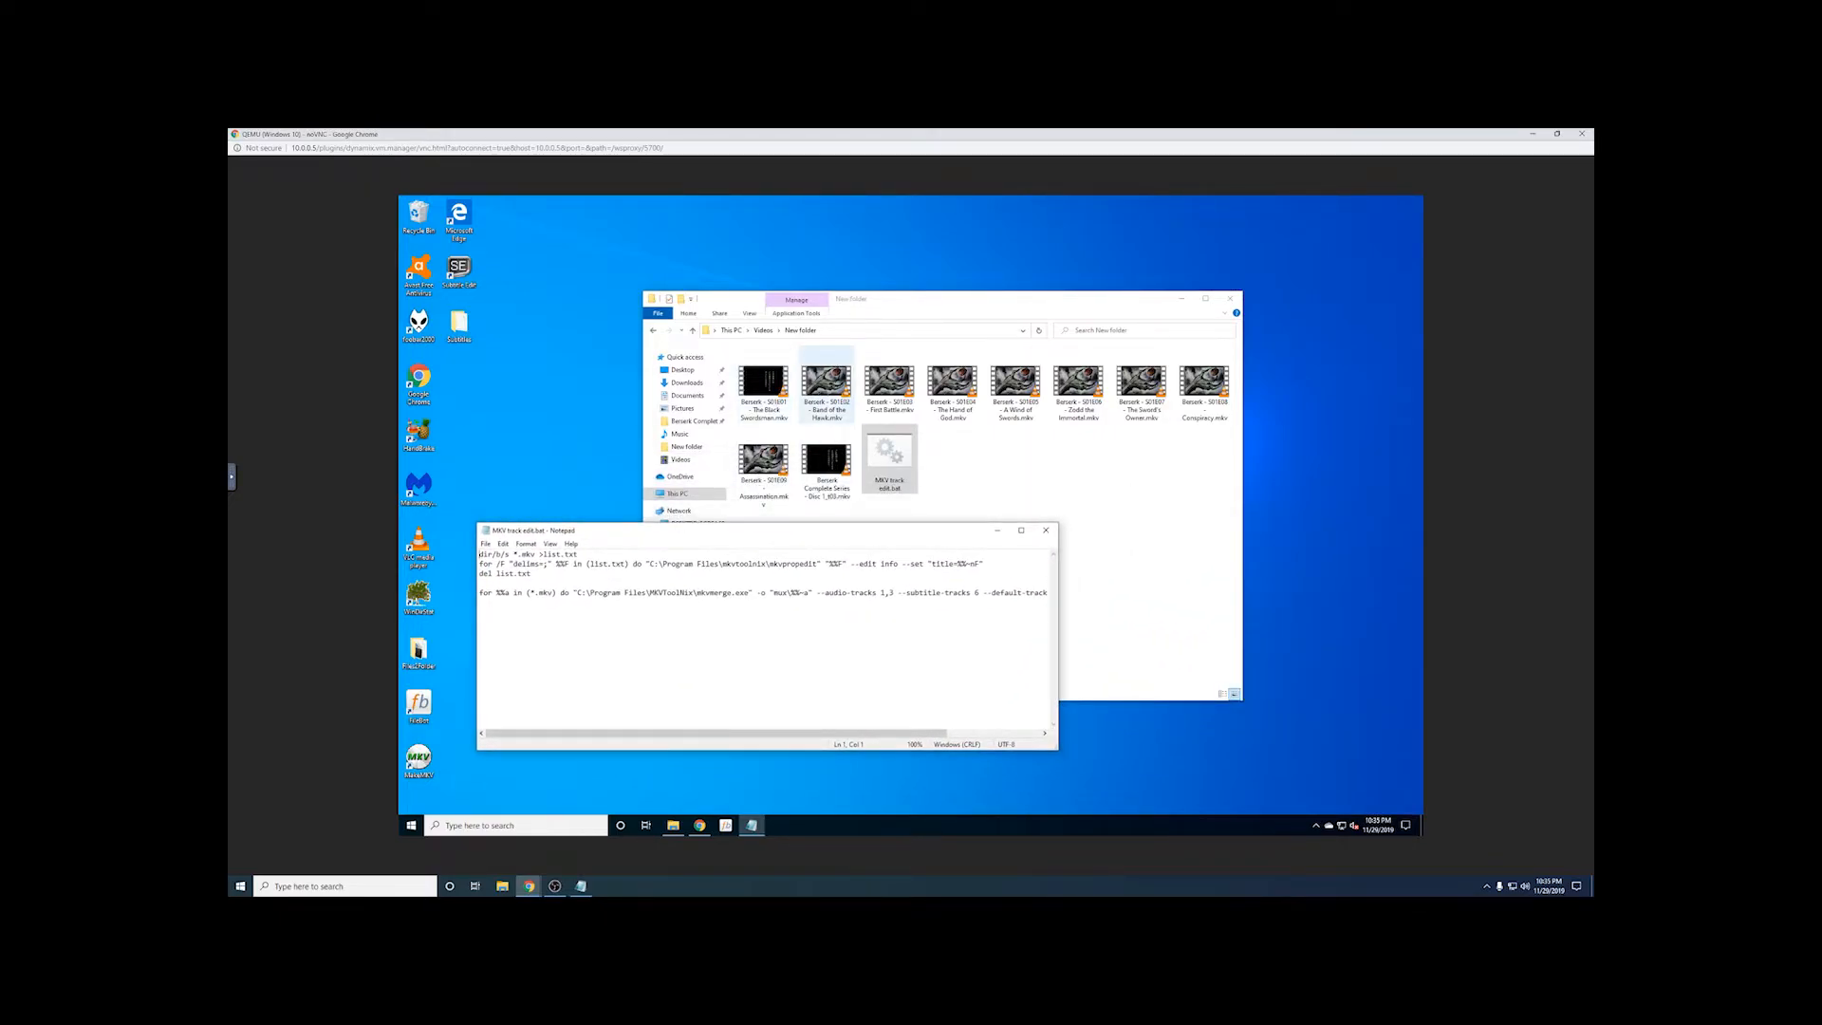
# Step: Play the S01E01 The Black Swordsman episode in VLC, check its audio tracks, and turn on subtitle Track 1 - [English]
pyautogui.click(771, 388)
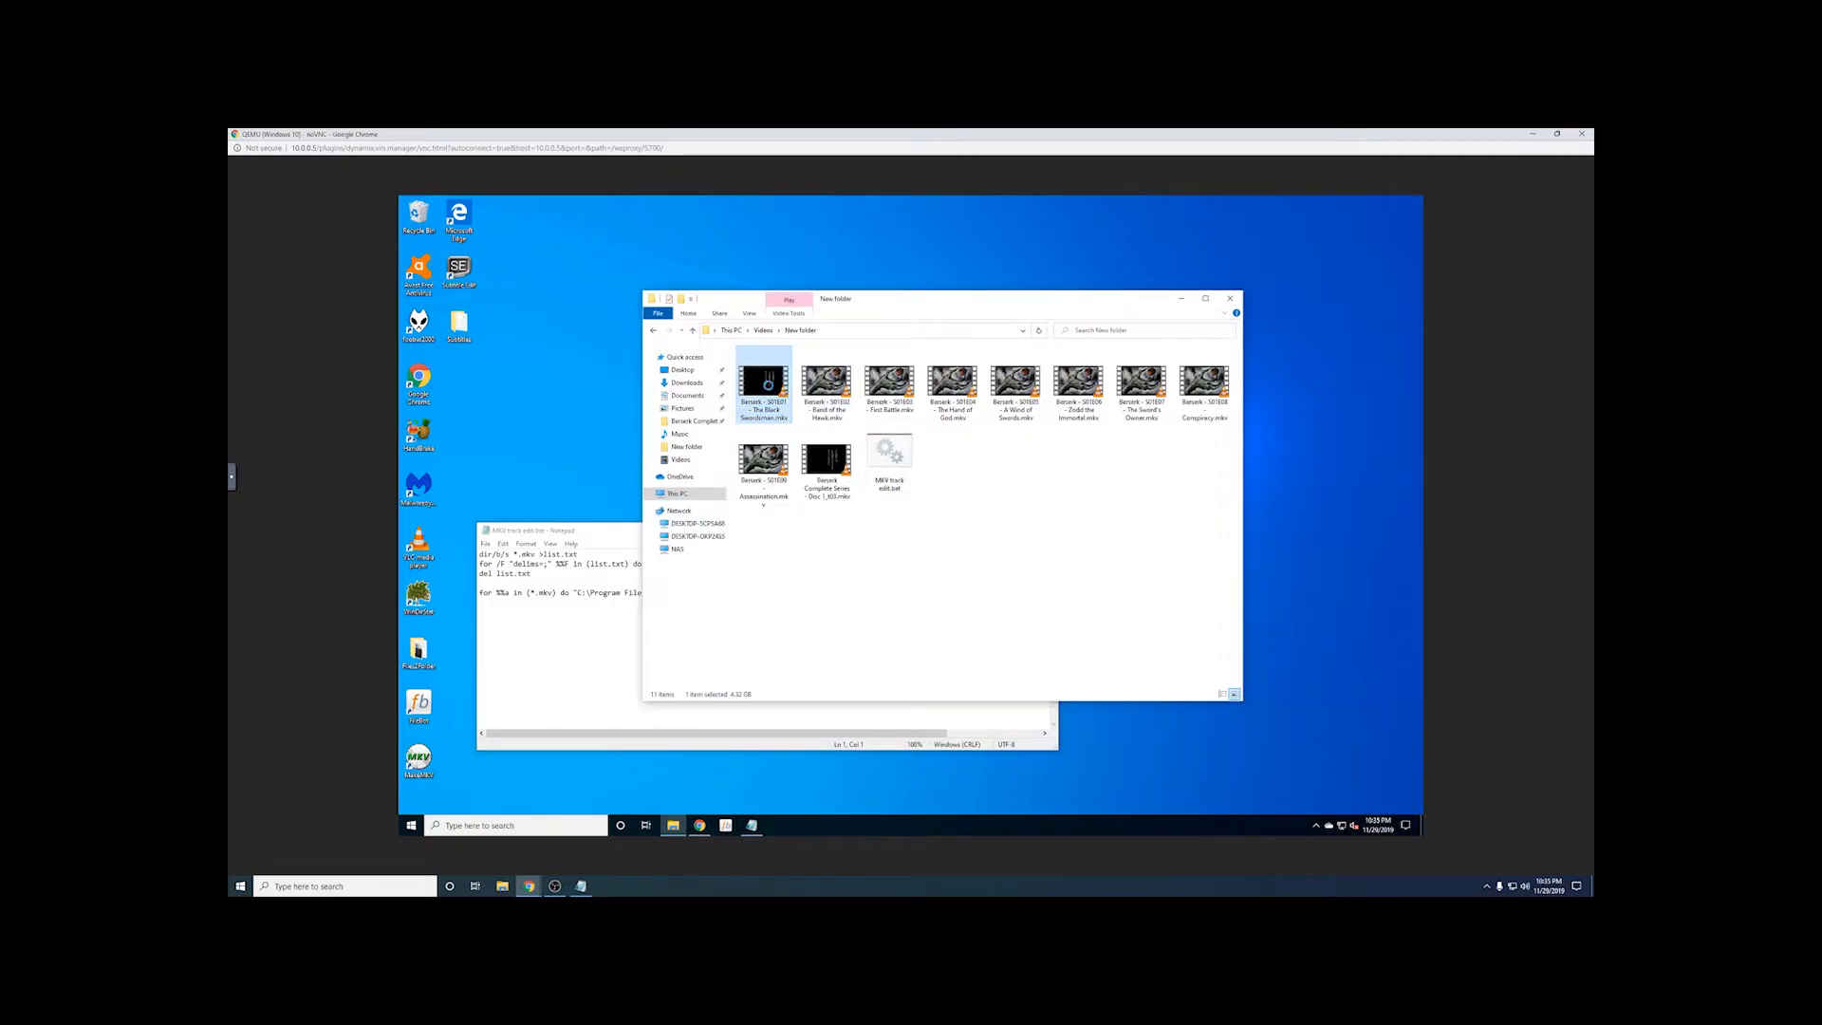
pyautogui.rightClick(771, 388)
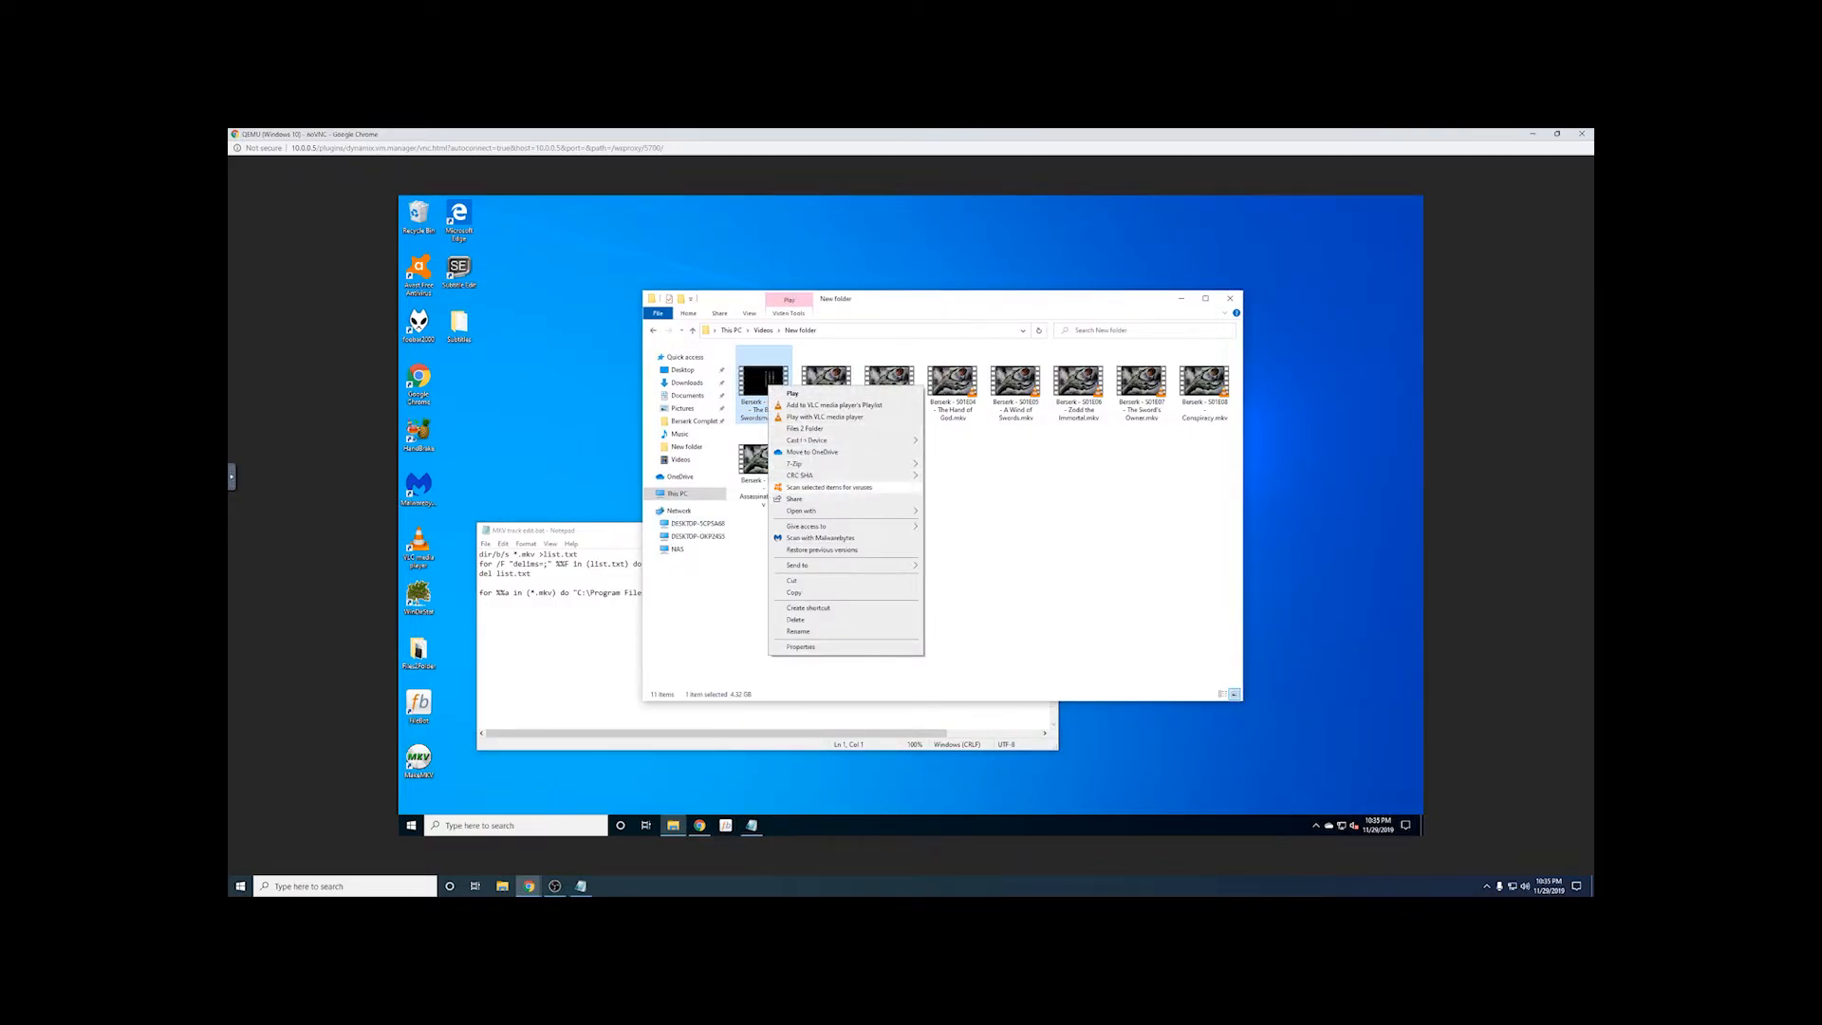
pyautogui.click(797, 393)
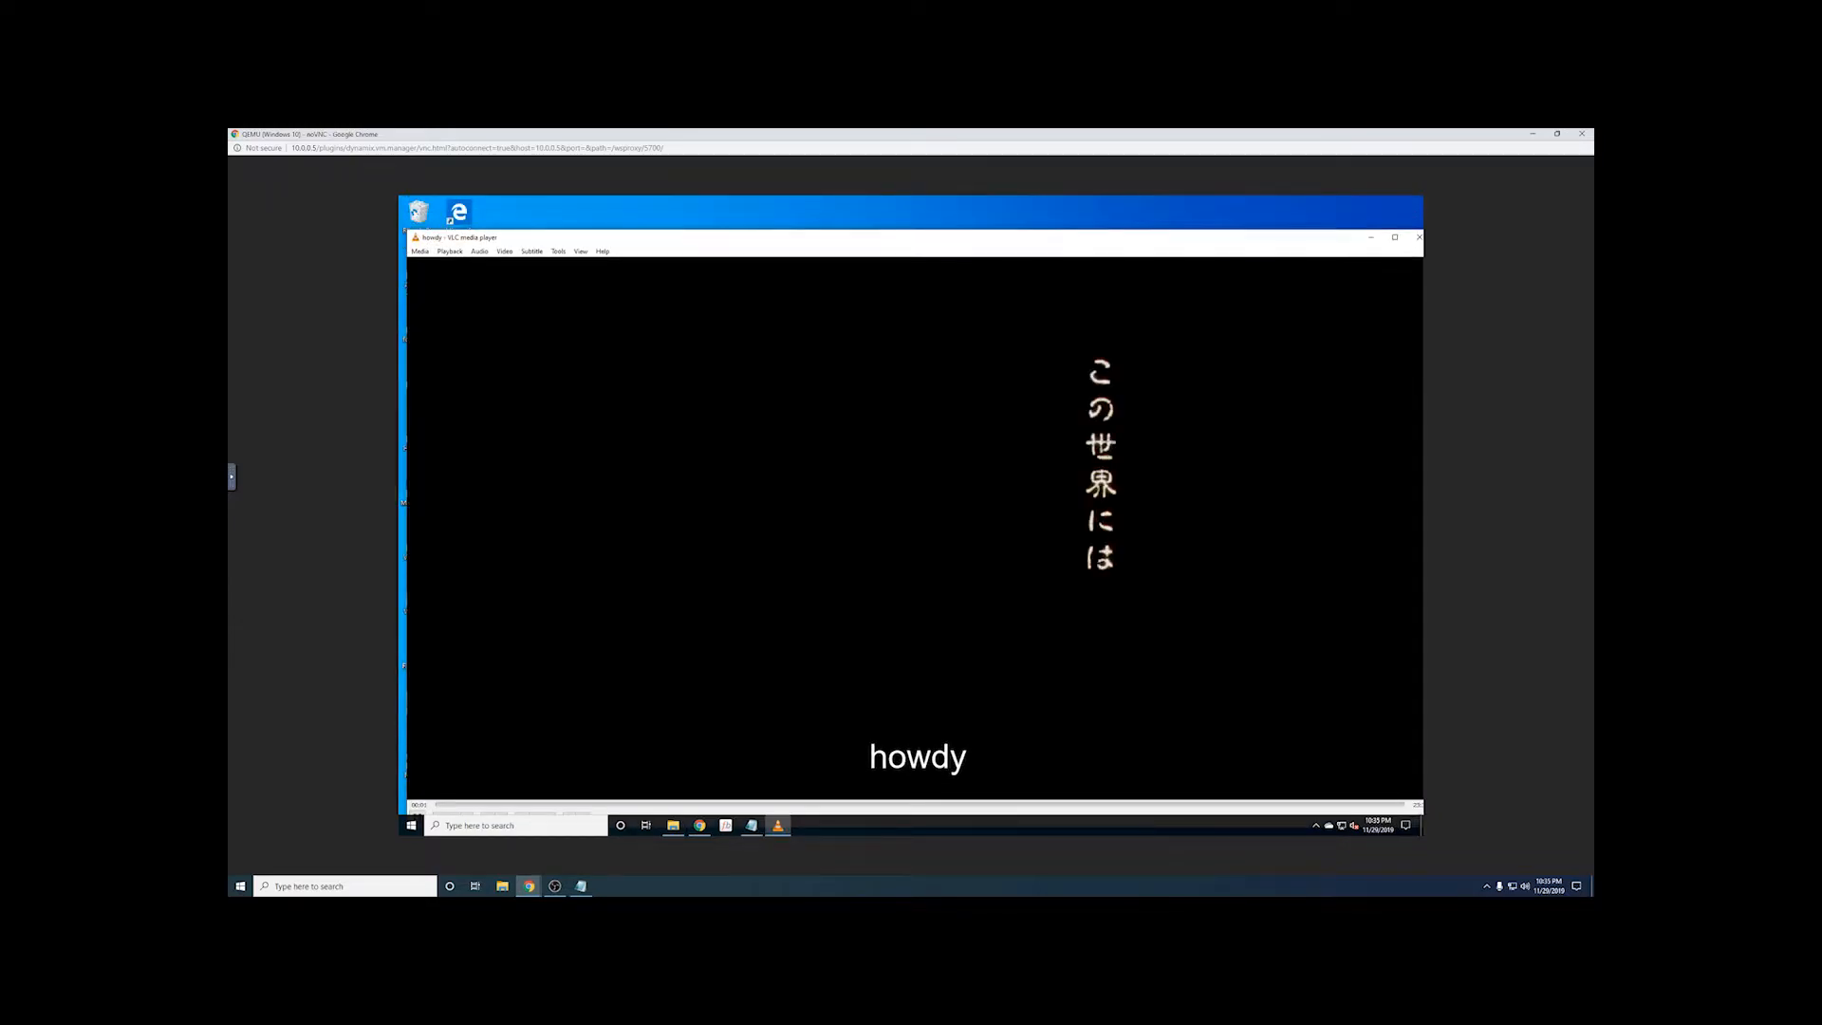
pyautogui.moveTo(405, 230); pyautogui.dragTo(703, 362)
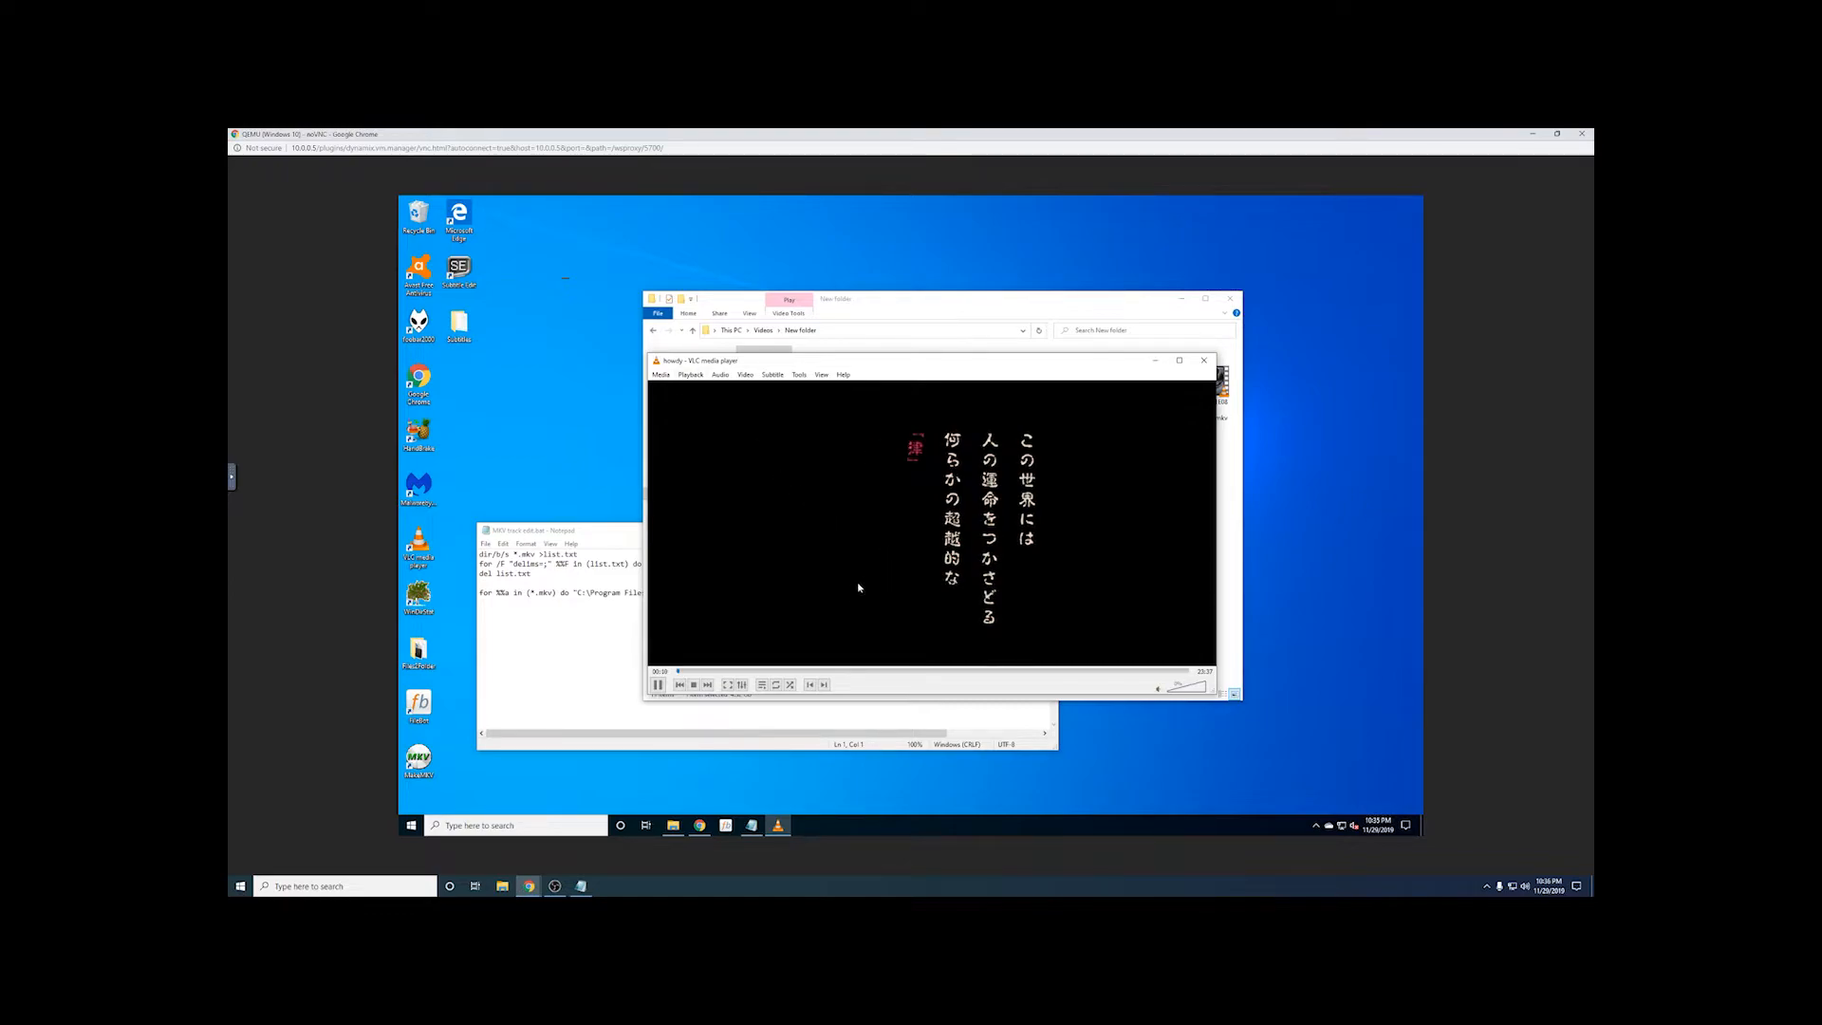
pyautogui.rightClick(795, 458)
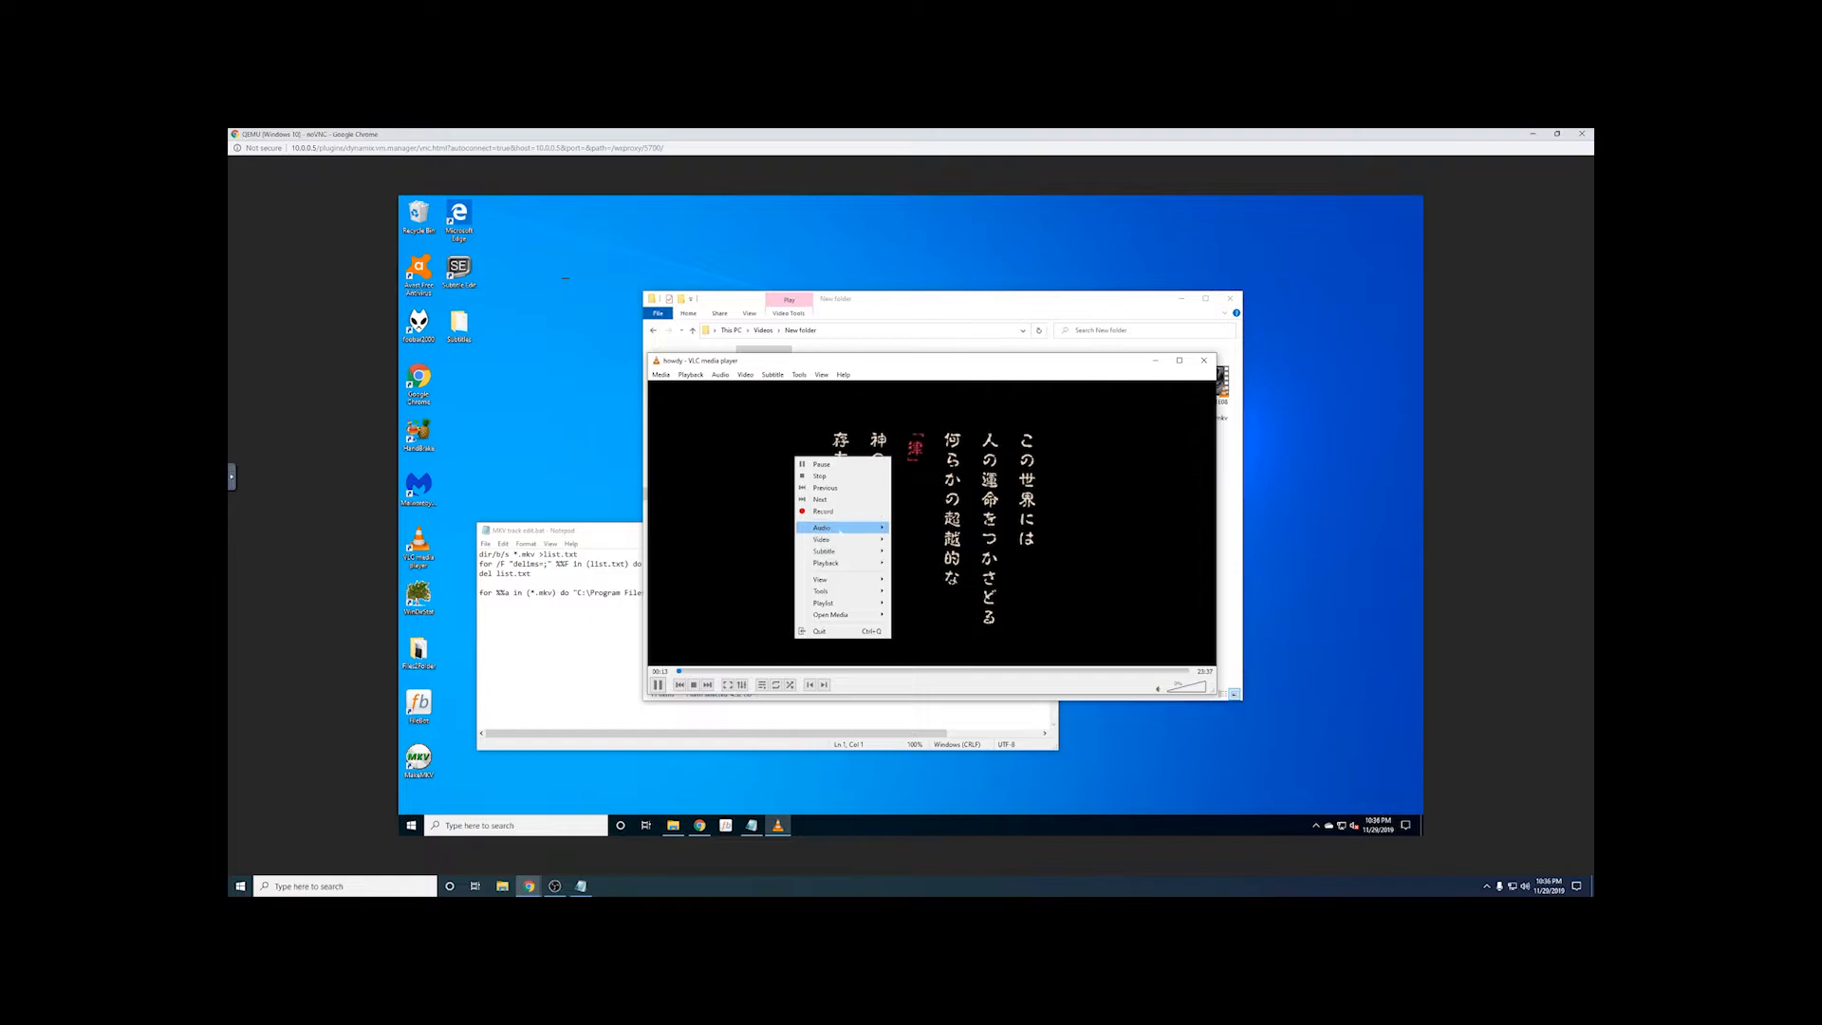
pyautogui.moveTo(841, 532)
pyautogui.moveTo(934, 529)
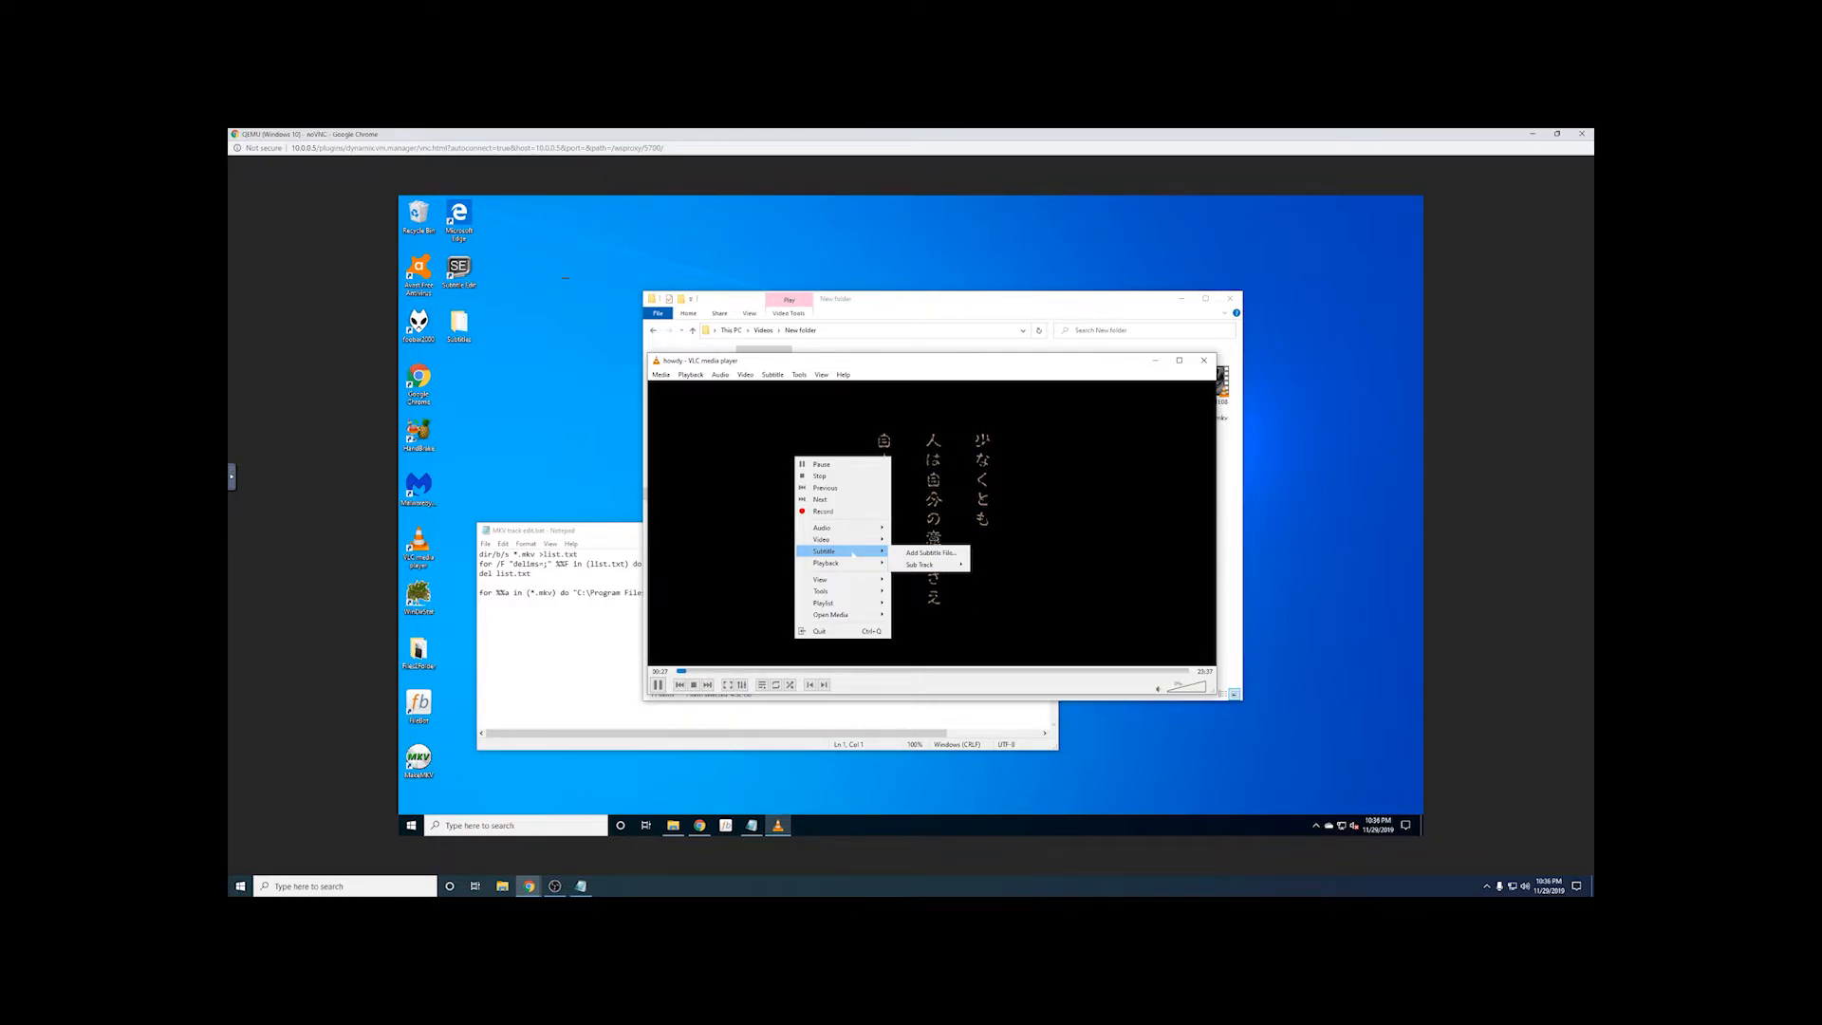
pyautogui.moveTo(929, 568)
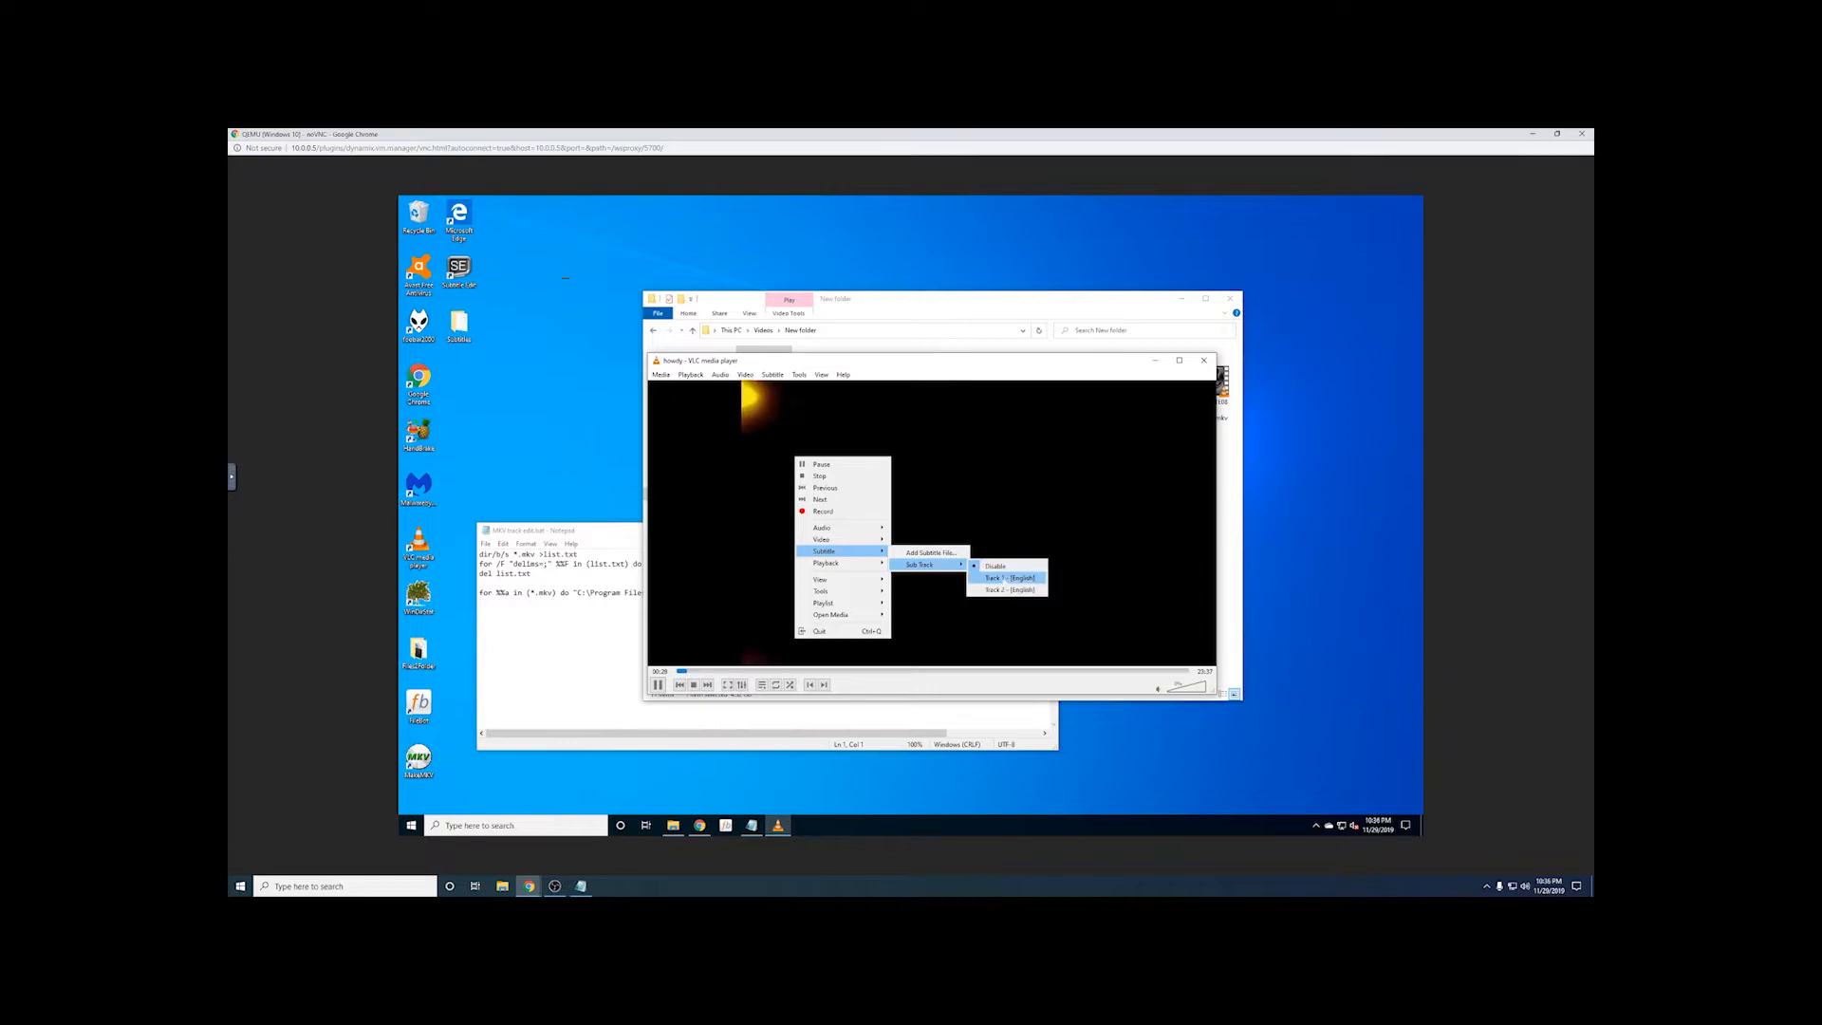
pyautogui.click(1006, 578)
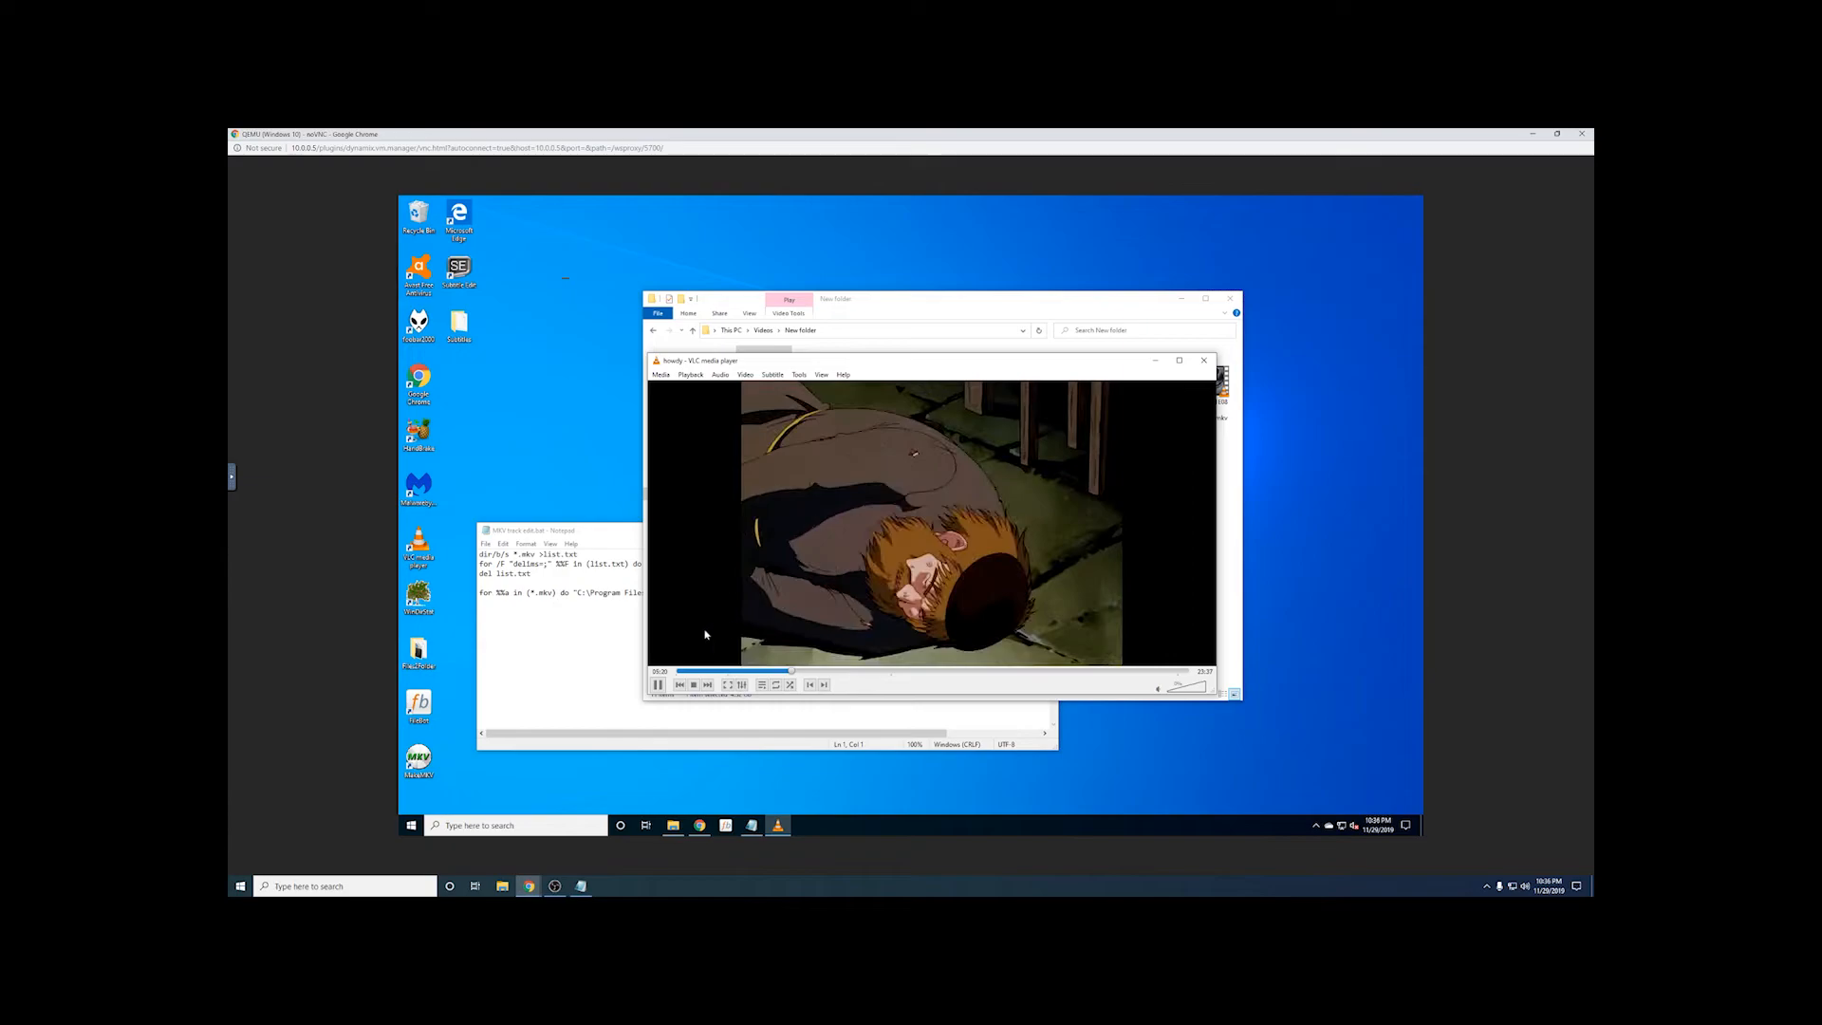
# Step: Switch the playing episode to subtitle Track 2 - [English], watch a short part with it, and close VLC
pyautogui.press('space')
pyautogui.rightClick(782, 481)
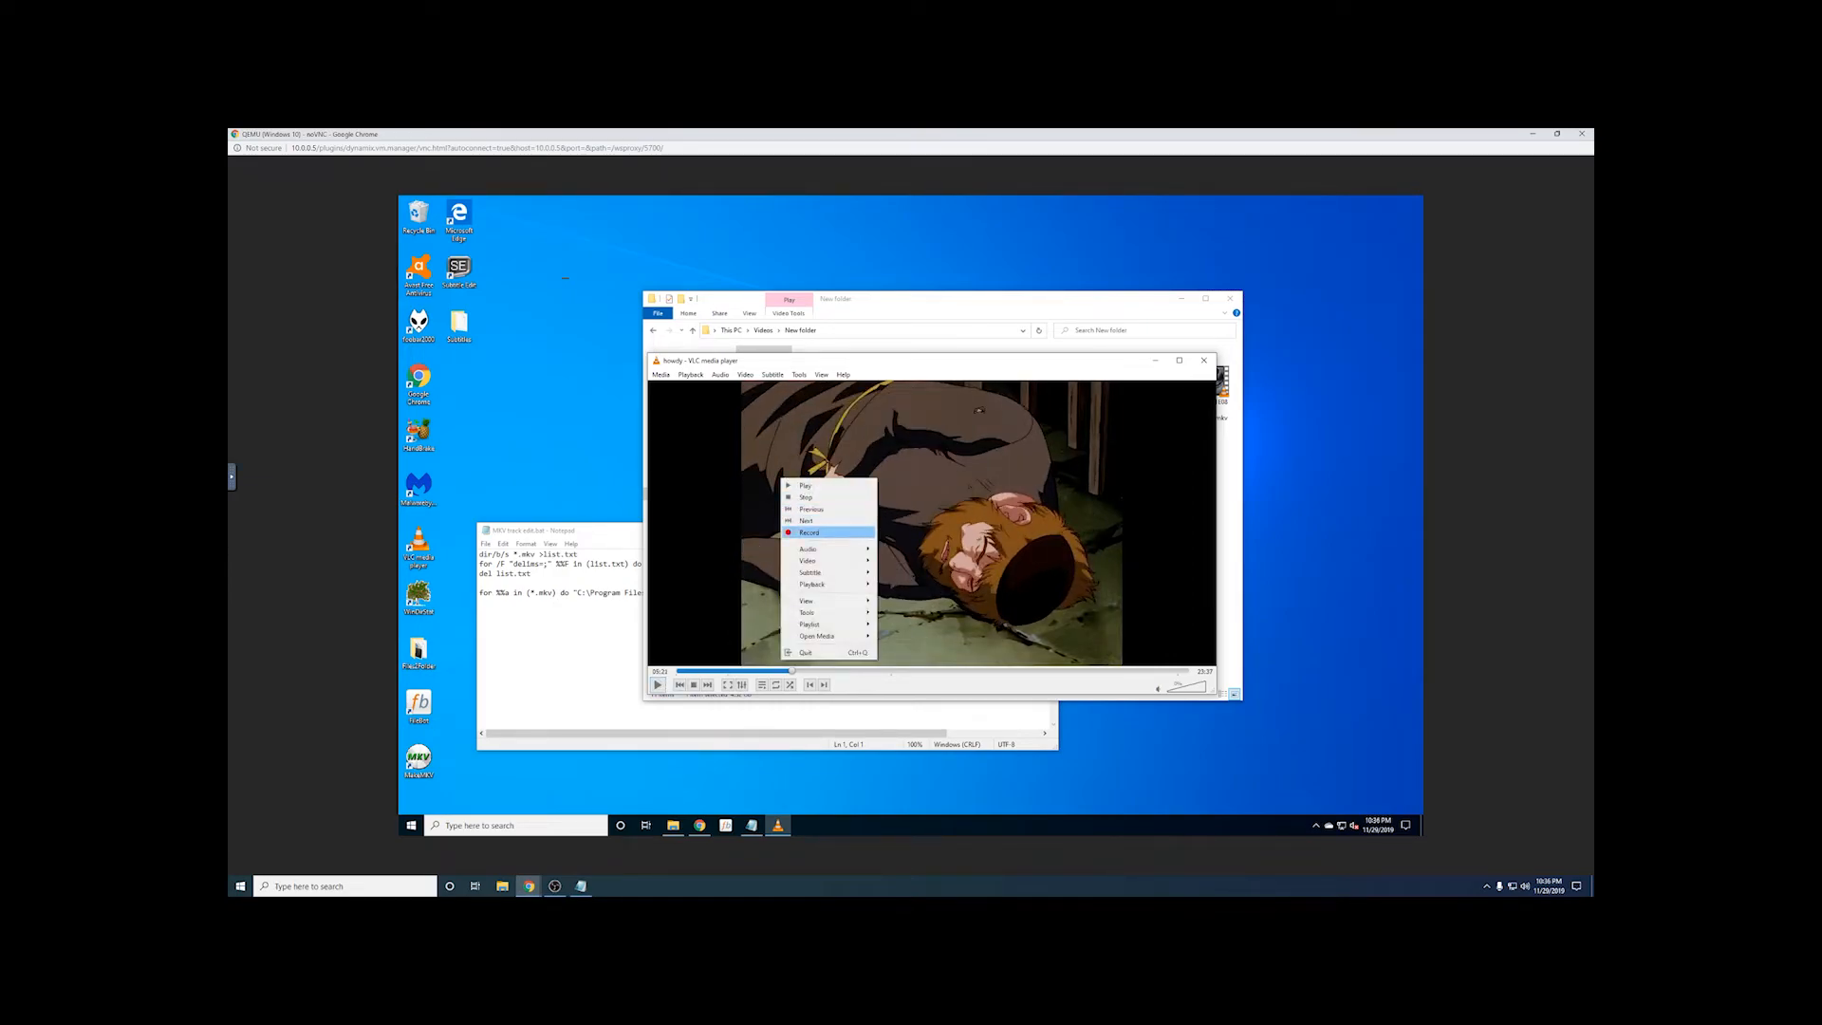
pyautogui.moveTo(838, 573)
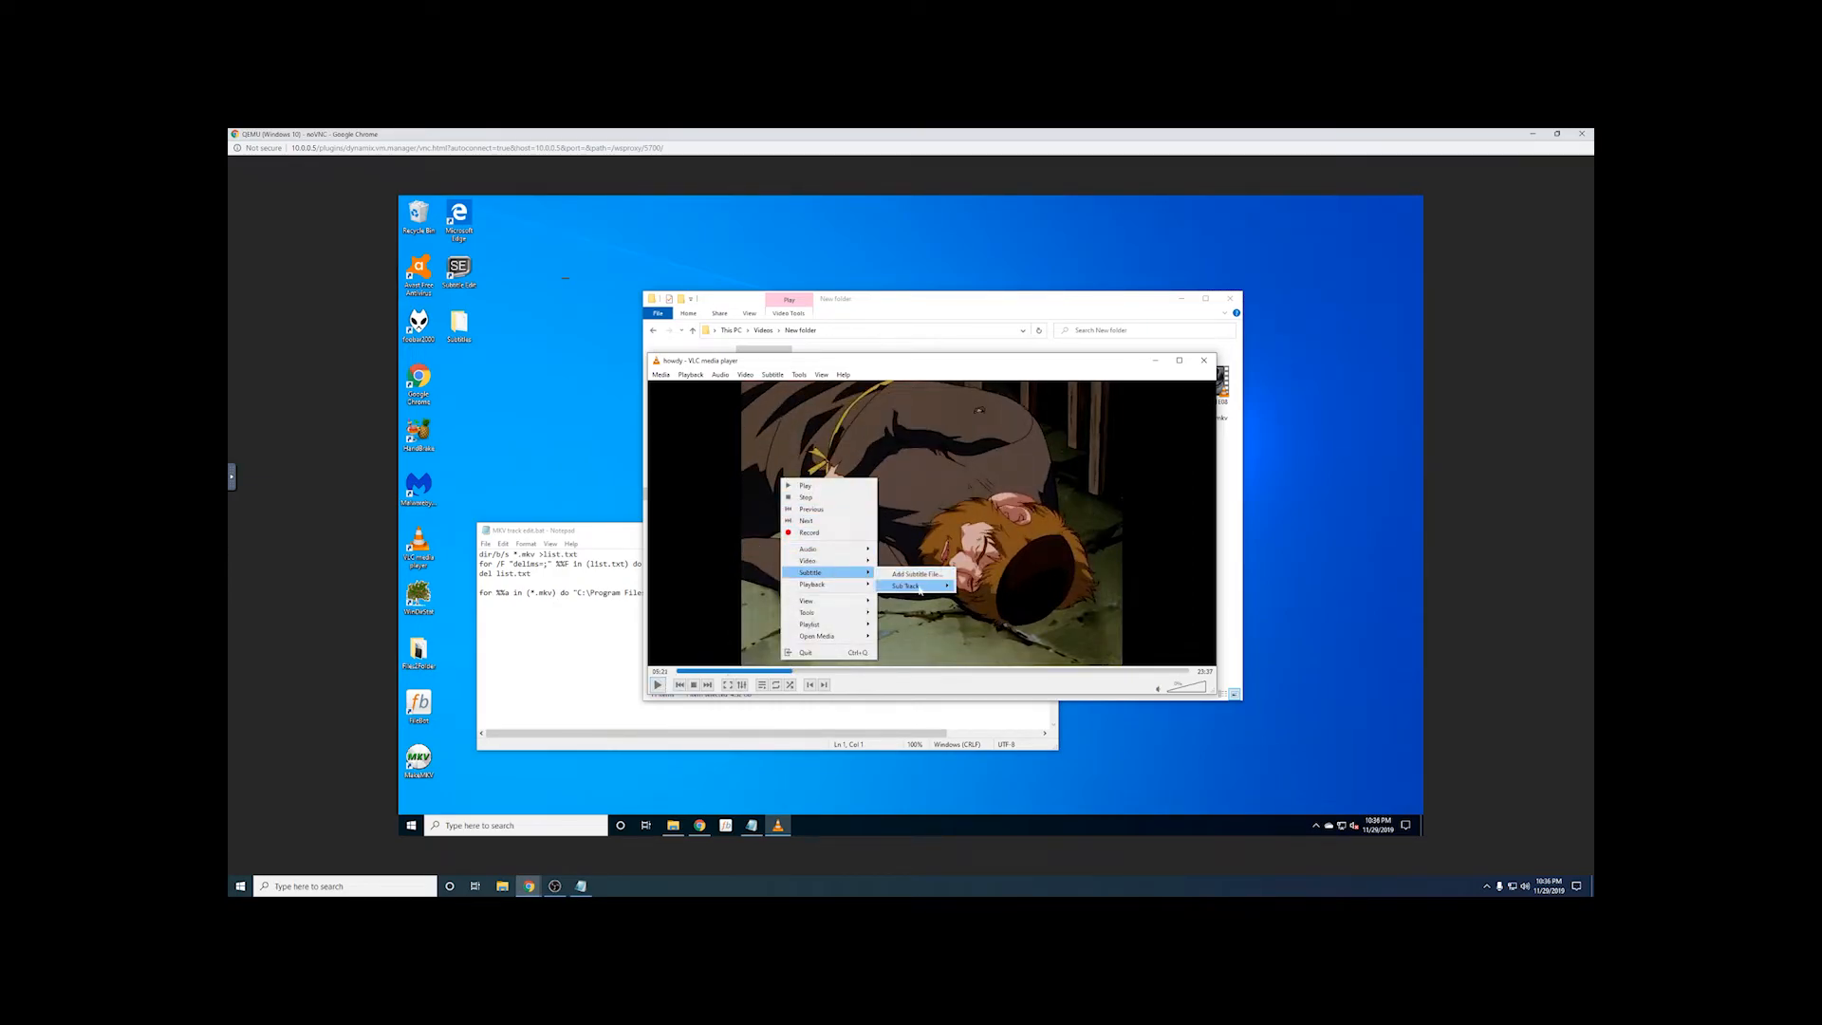
pyautogui.moveTo(913, 587)
pyautogui.click(987, 611)
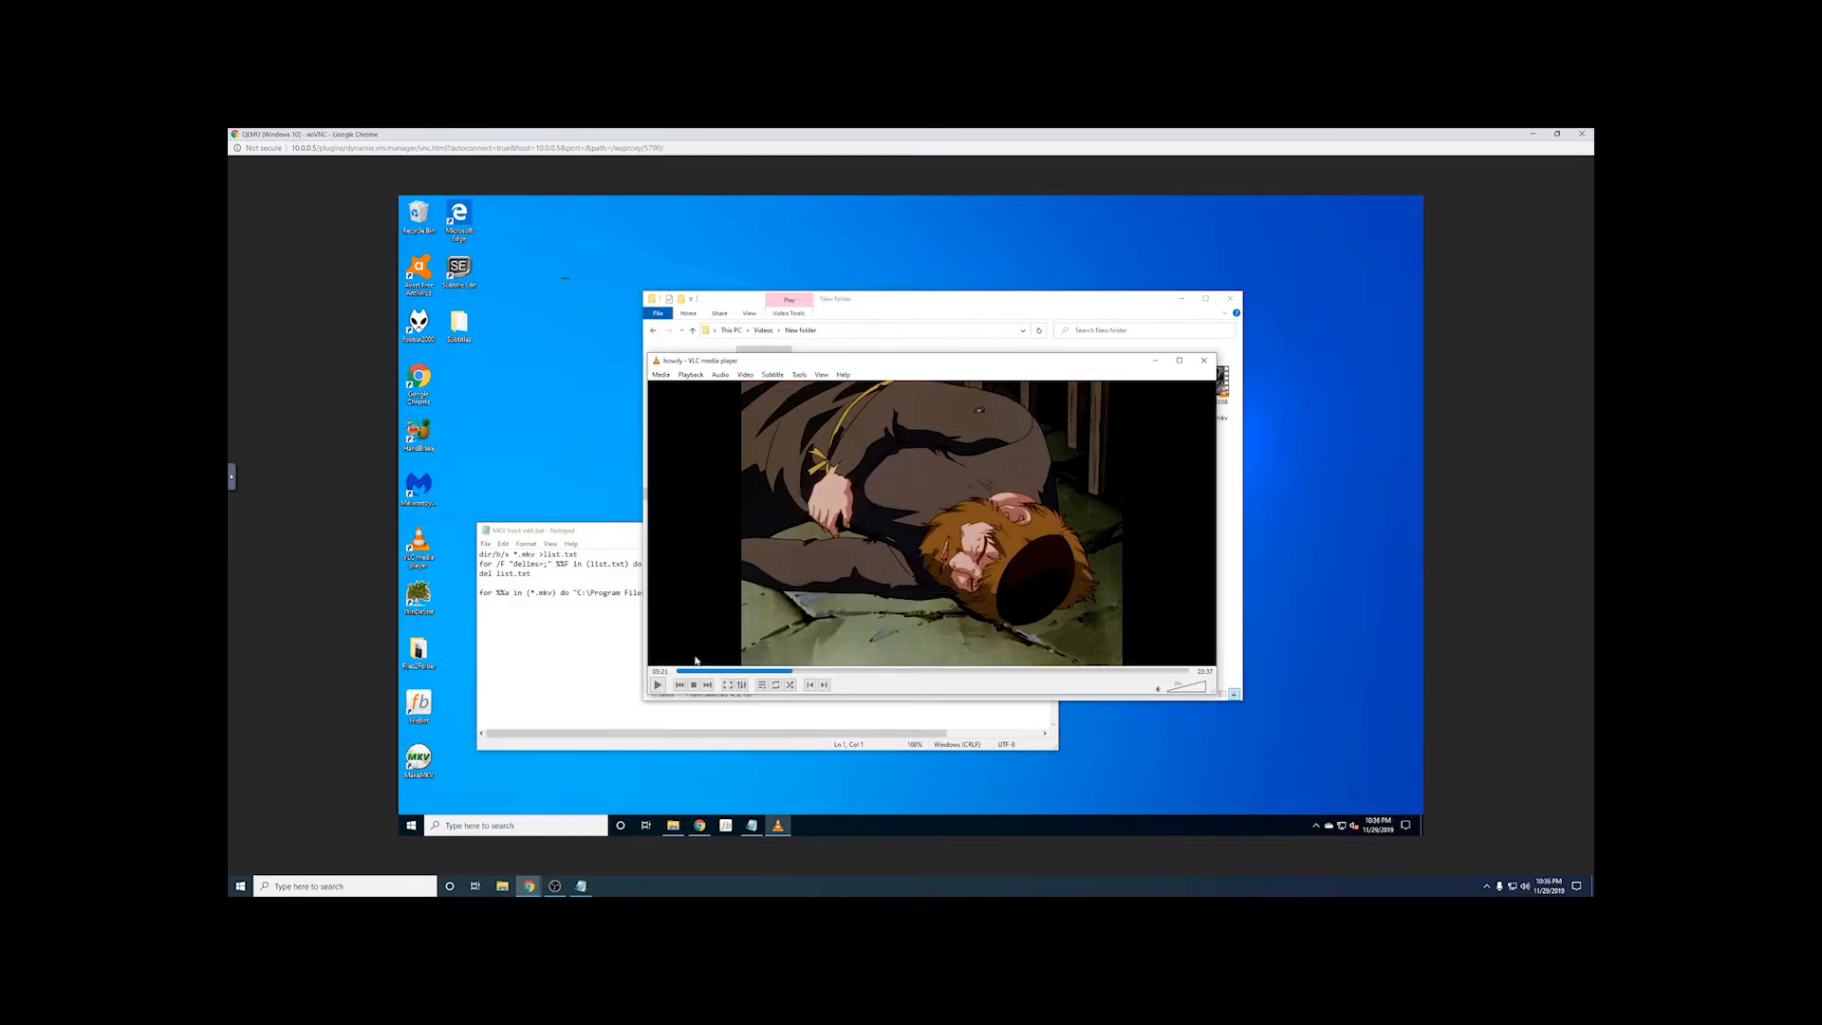
pyautogui.press('space')
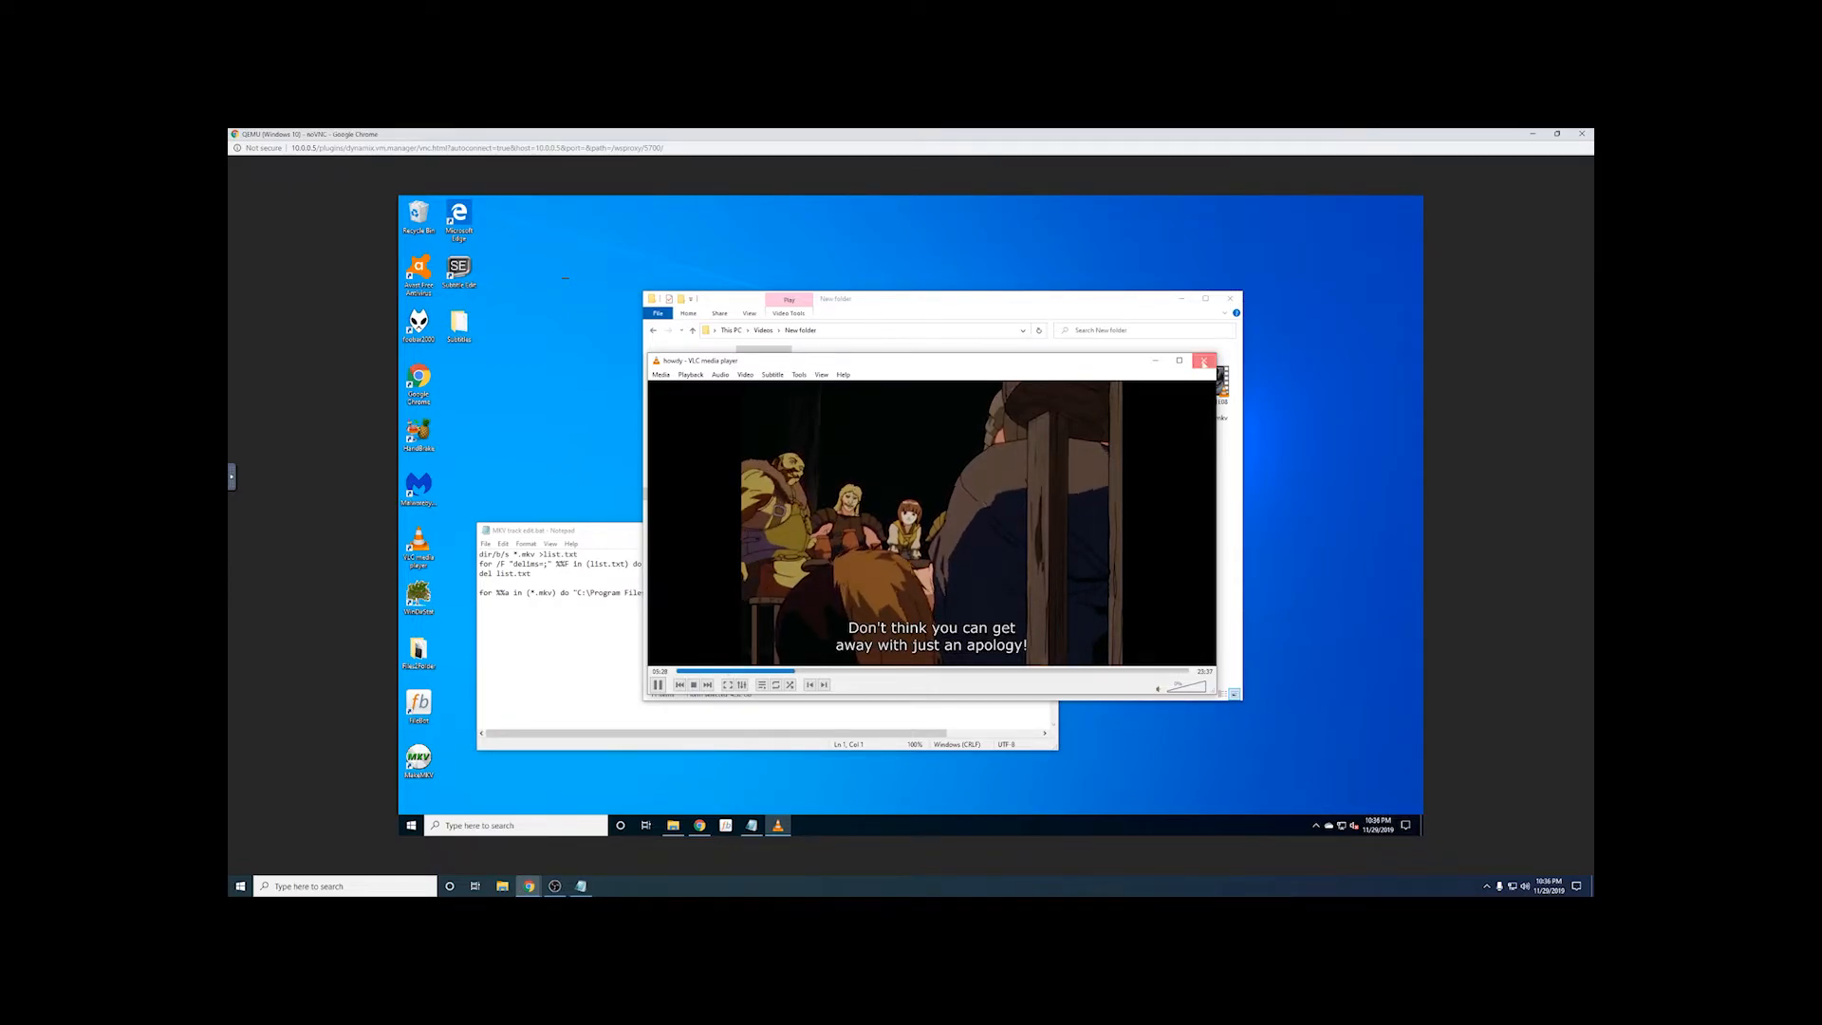
pyautogui.click(1205, 362)
# Step: Change the output folder in the script's mkvmerge line to tada and check the rest of the line
pyautogui.moveTo(560, 534); pyautogui.dragTo(643, 289)
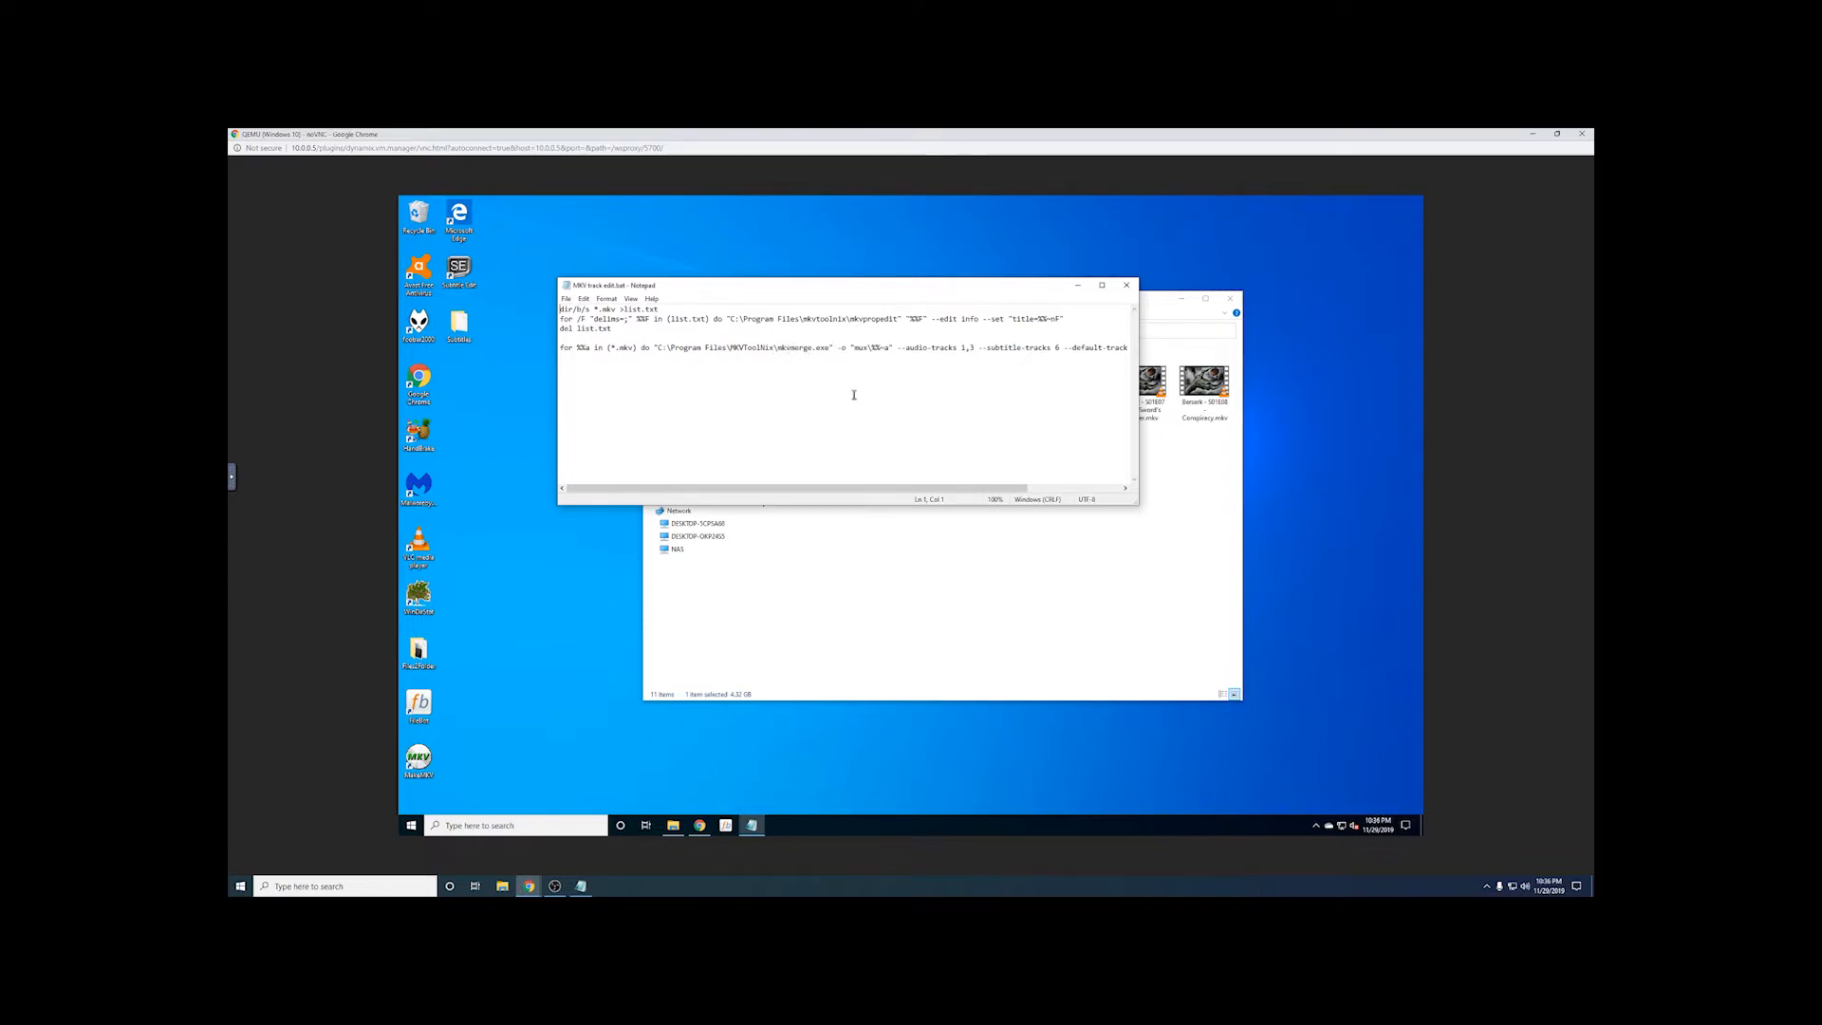
pyautogui.moveTo(852, 351); pyautogui.dragTo(869, 352)
pyautogui.click(859, 351)
pyautogui.write('tade')
pyautogui.moveTo(978, 488); pyautogui.dragTo(1073, 488)
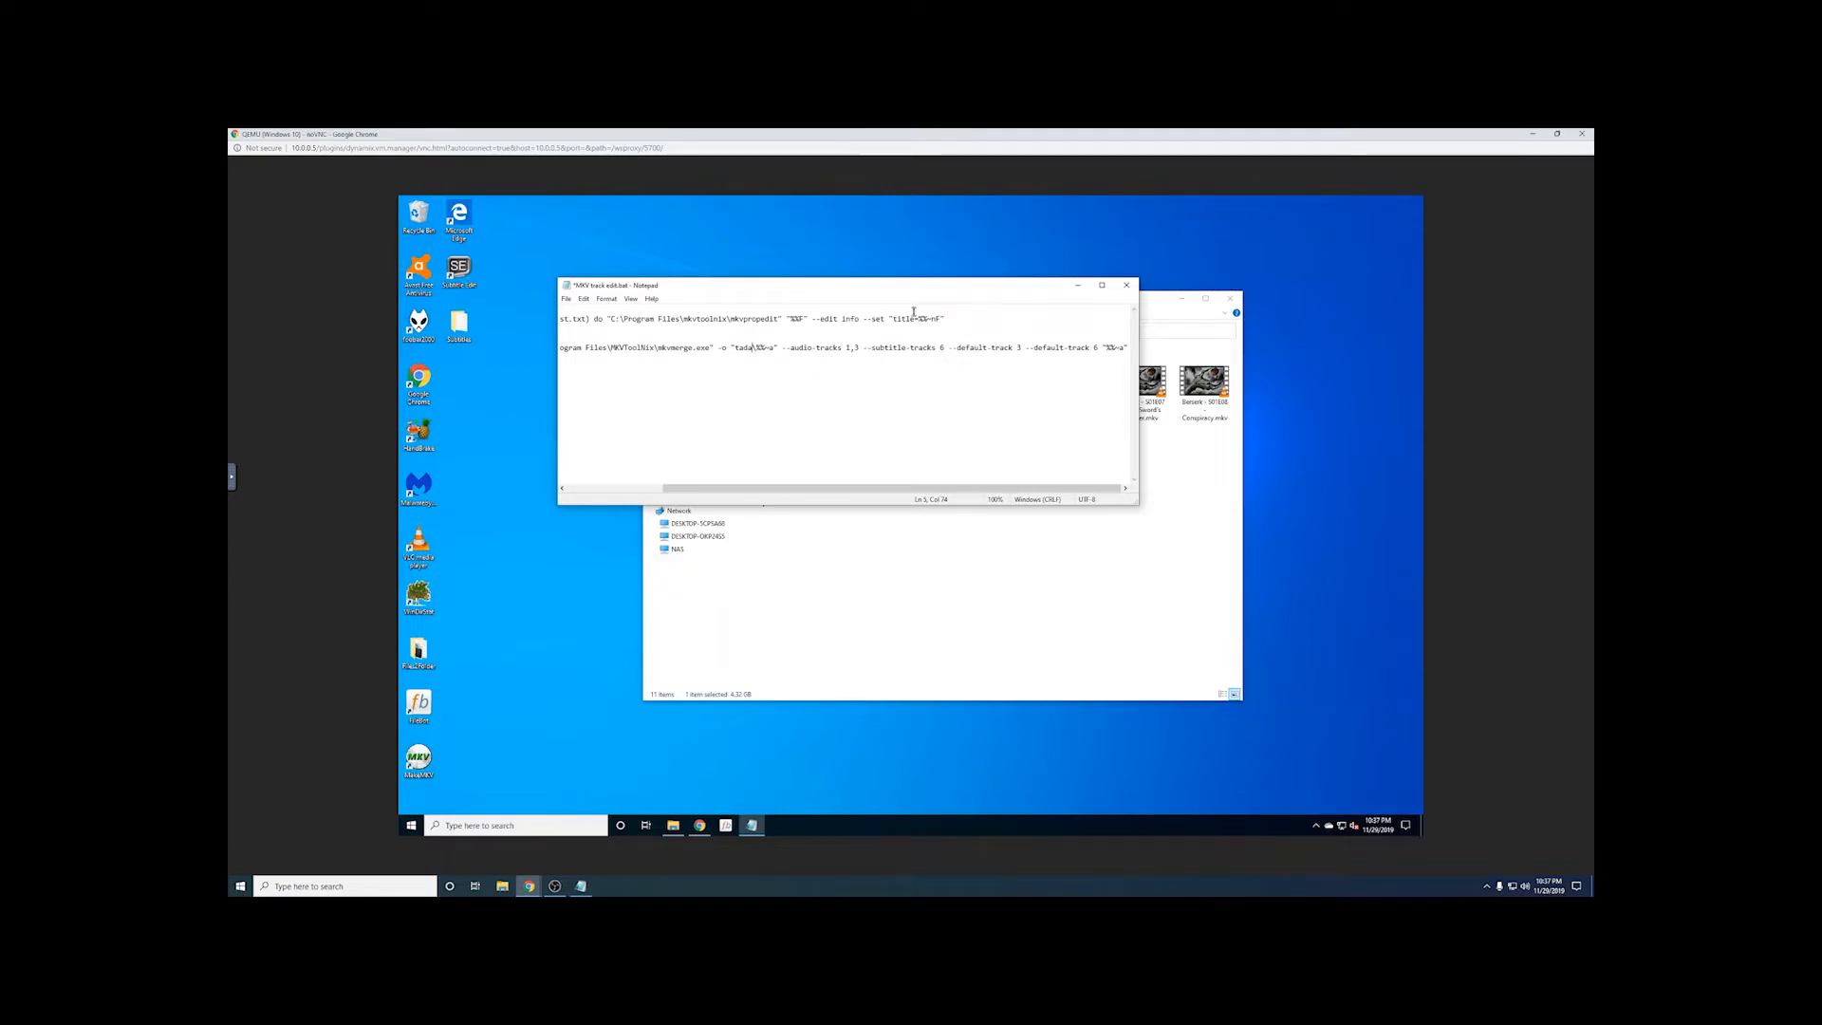
# Step: Open MKVToolNix GUI and load the S01E01 The Black Swordsman episode as a source file to list its tracks
pyautogui.moveTo(793, 286); pyautogui.dragTo(690, 282)
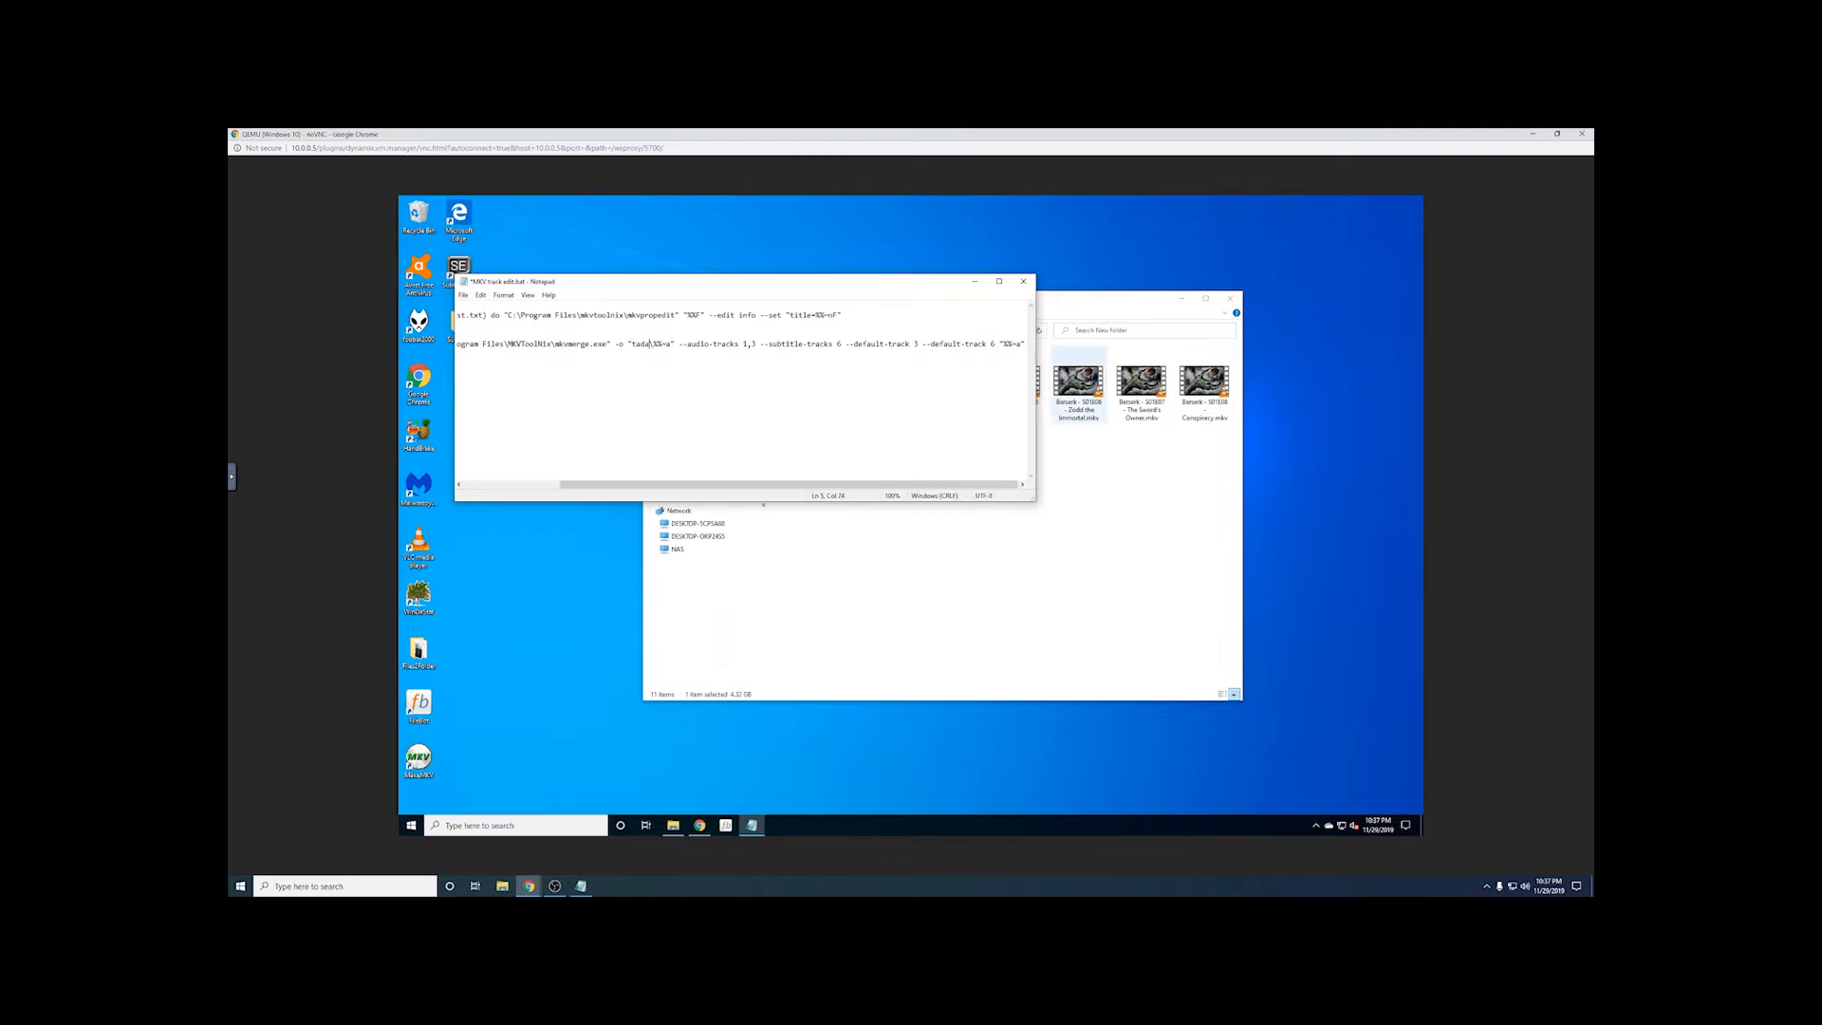
pyautogui.click(544, 829)
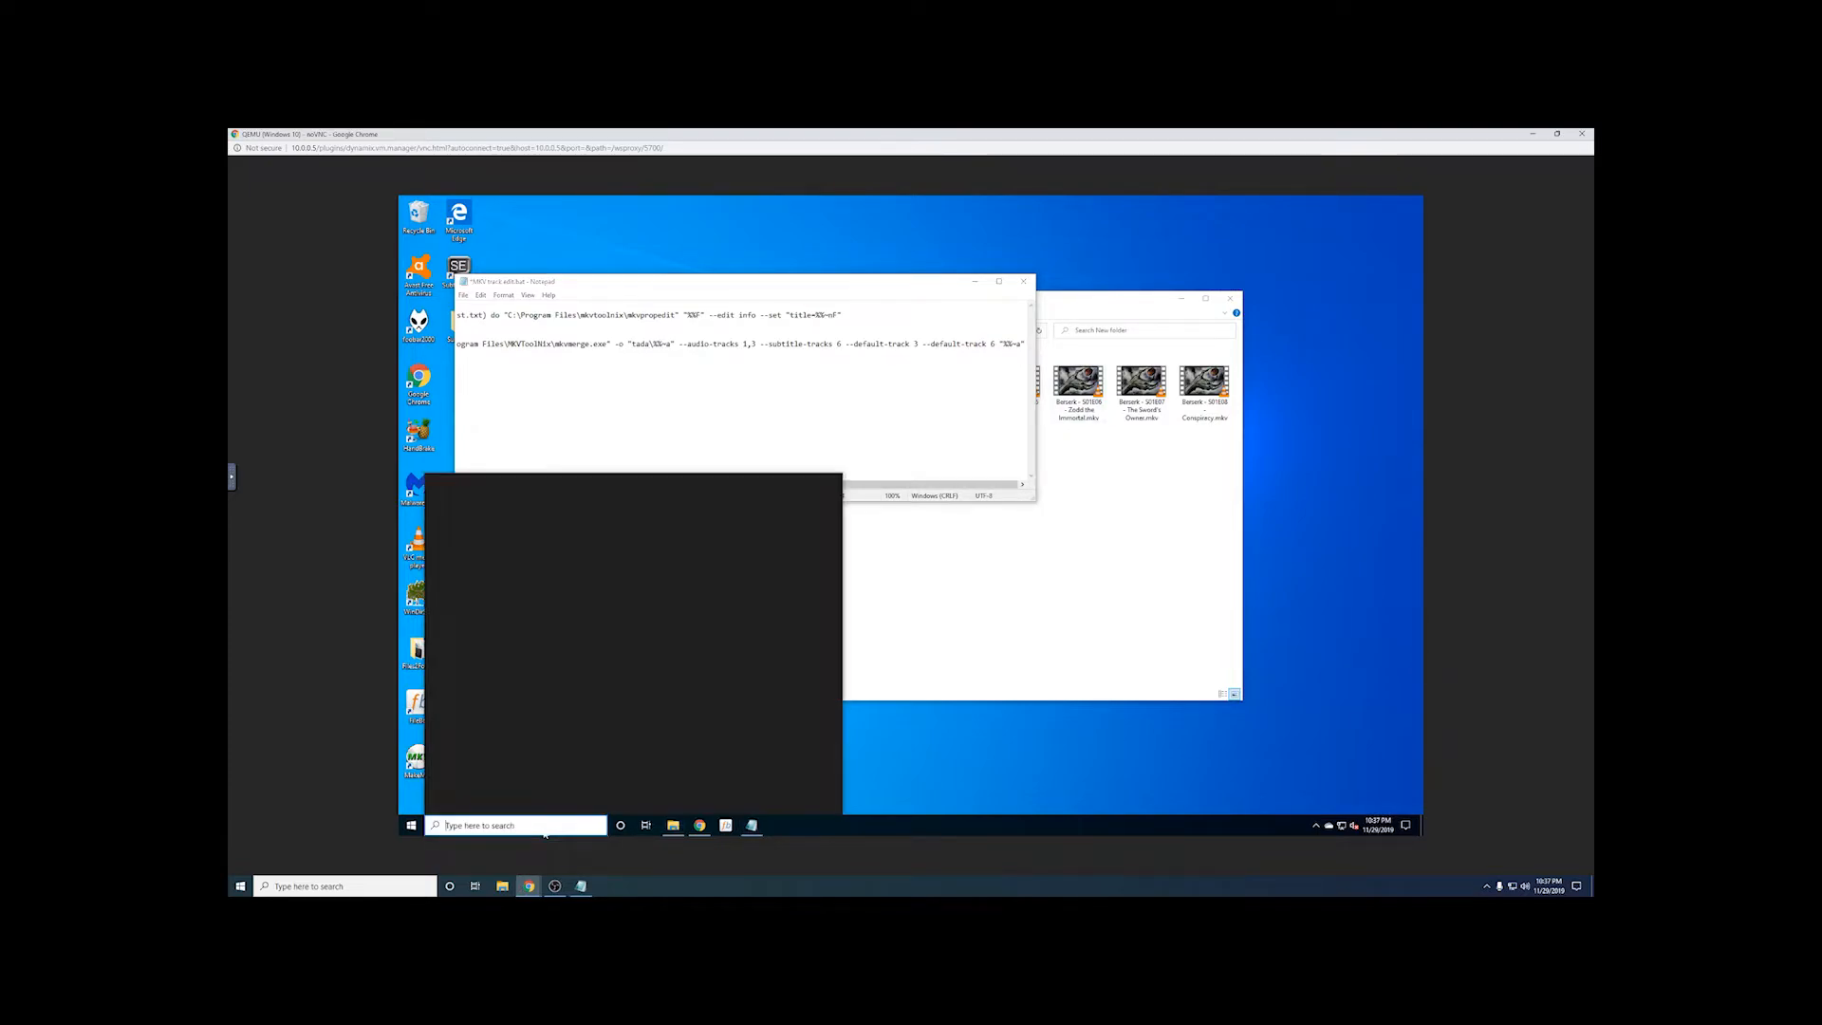
pyautogui.write('mkv')
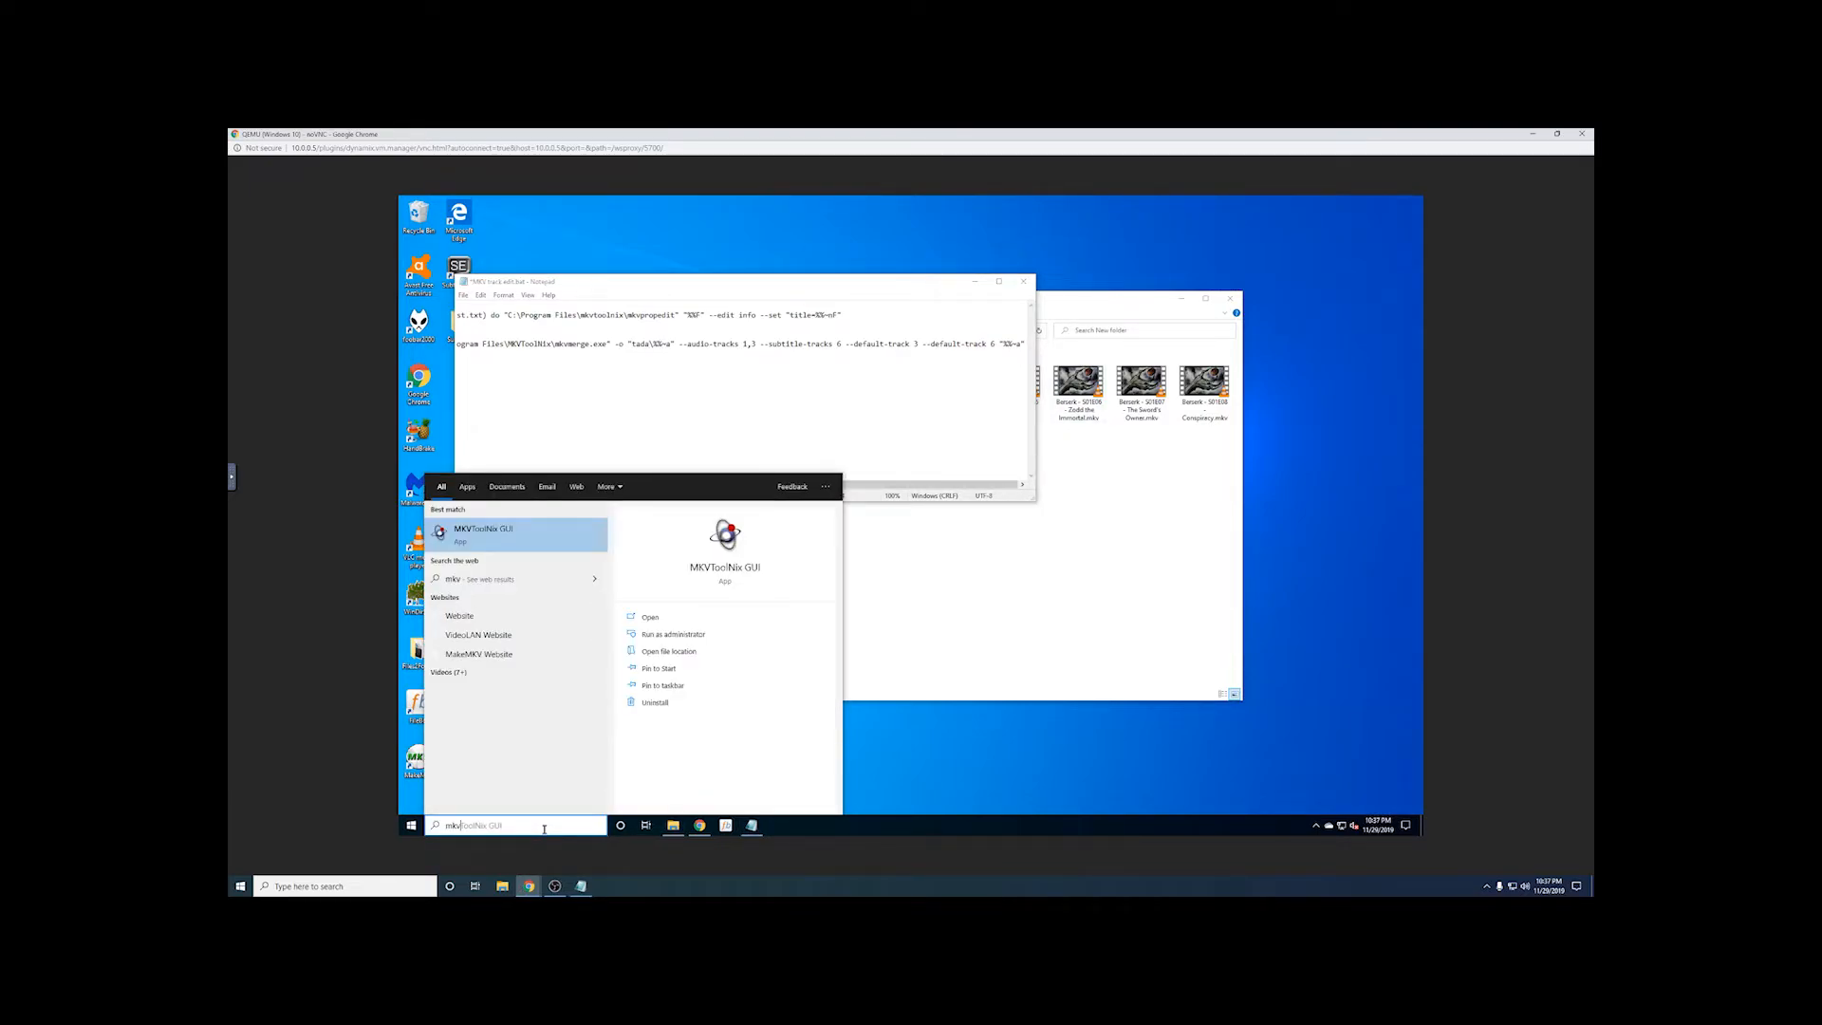
pyautogui.press('Return')
pyautogui.moveTo(791, 283); pyautogui.dragTo(714, 284)
pyautogui.click(820, 545)
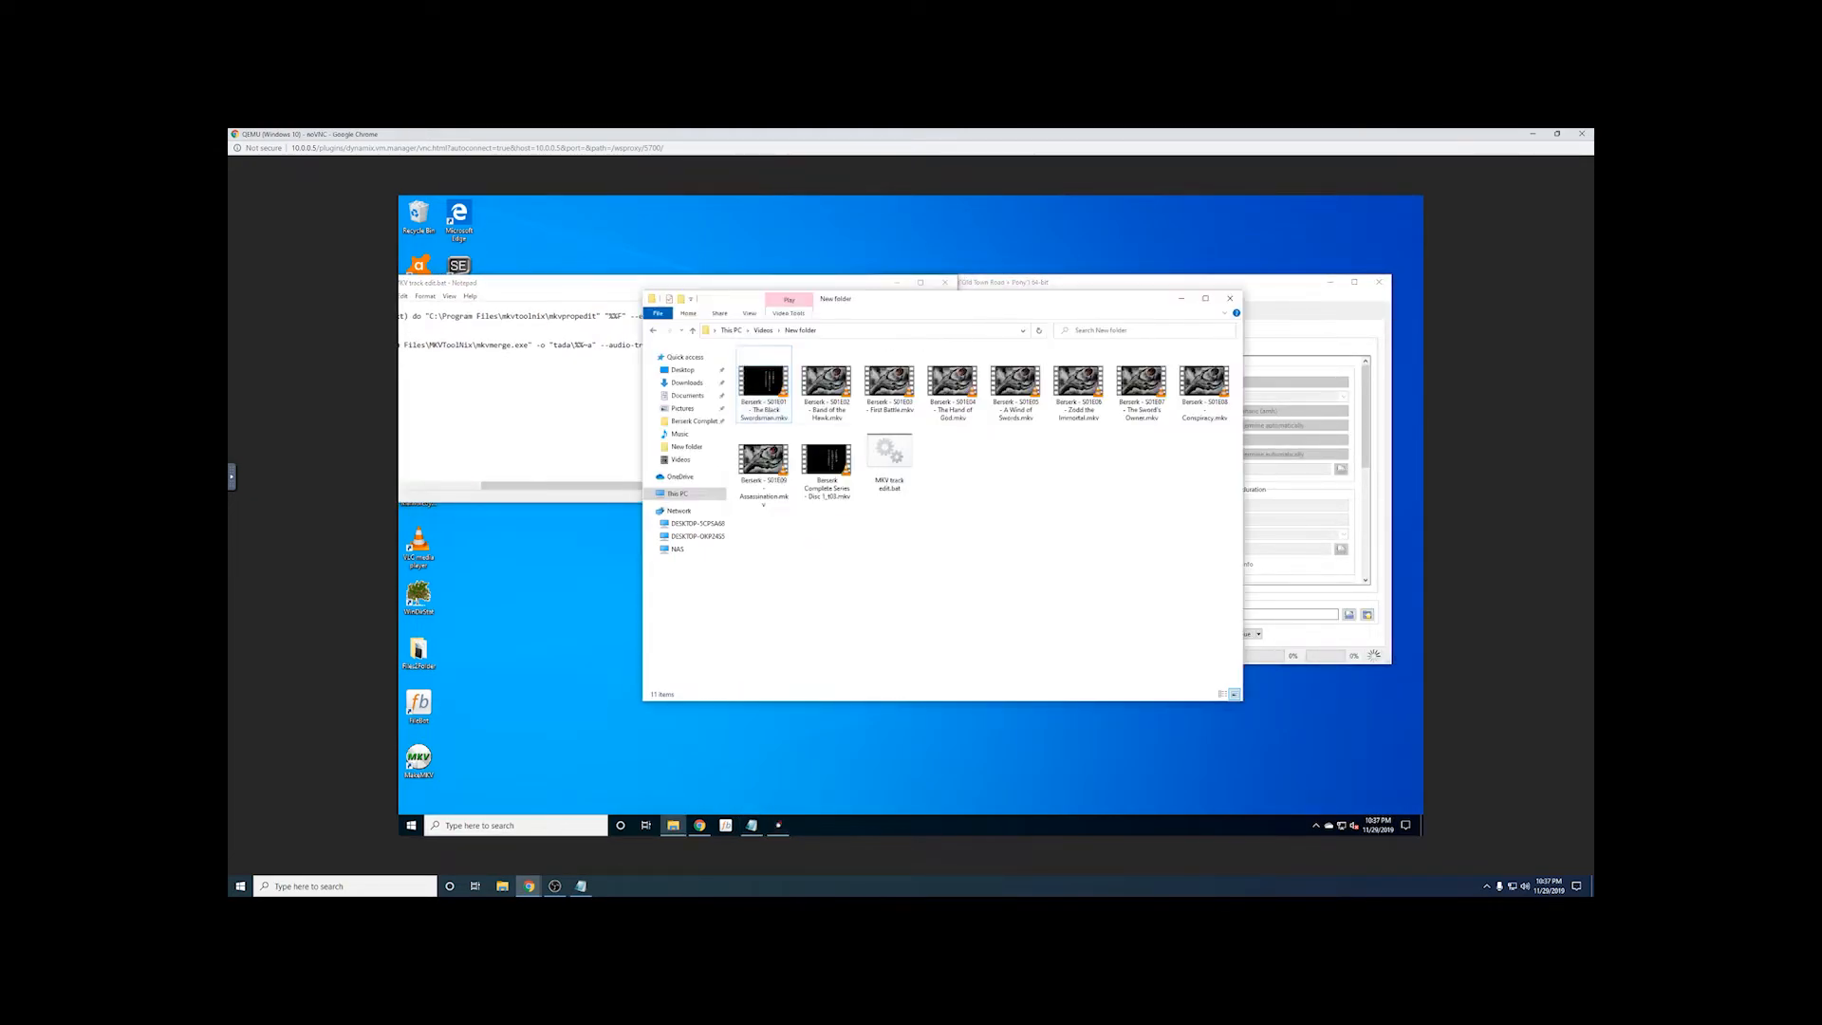
pyautogui.moveTo(919, 305); pyautogui.dragTo(1076, 501)
pyautogui.moveTo(919, 577); pyautogui.dragTo(1039, 424)
pyautogui.click(1338, 491)
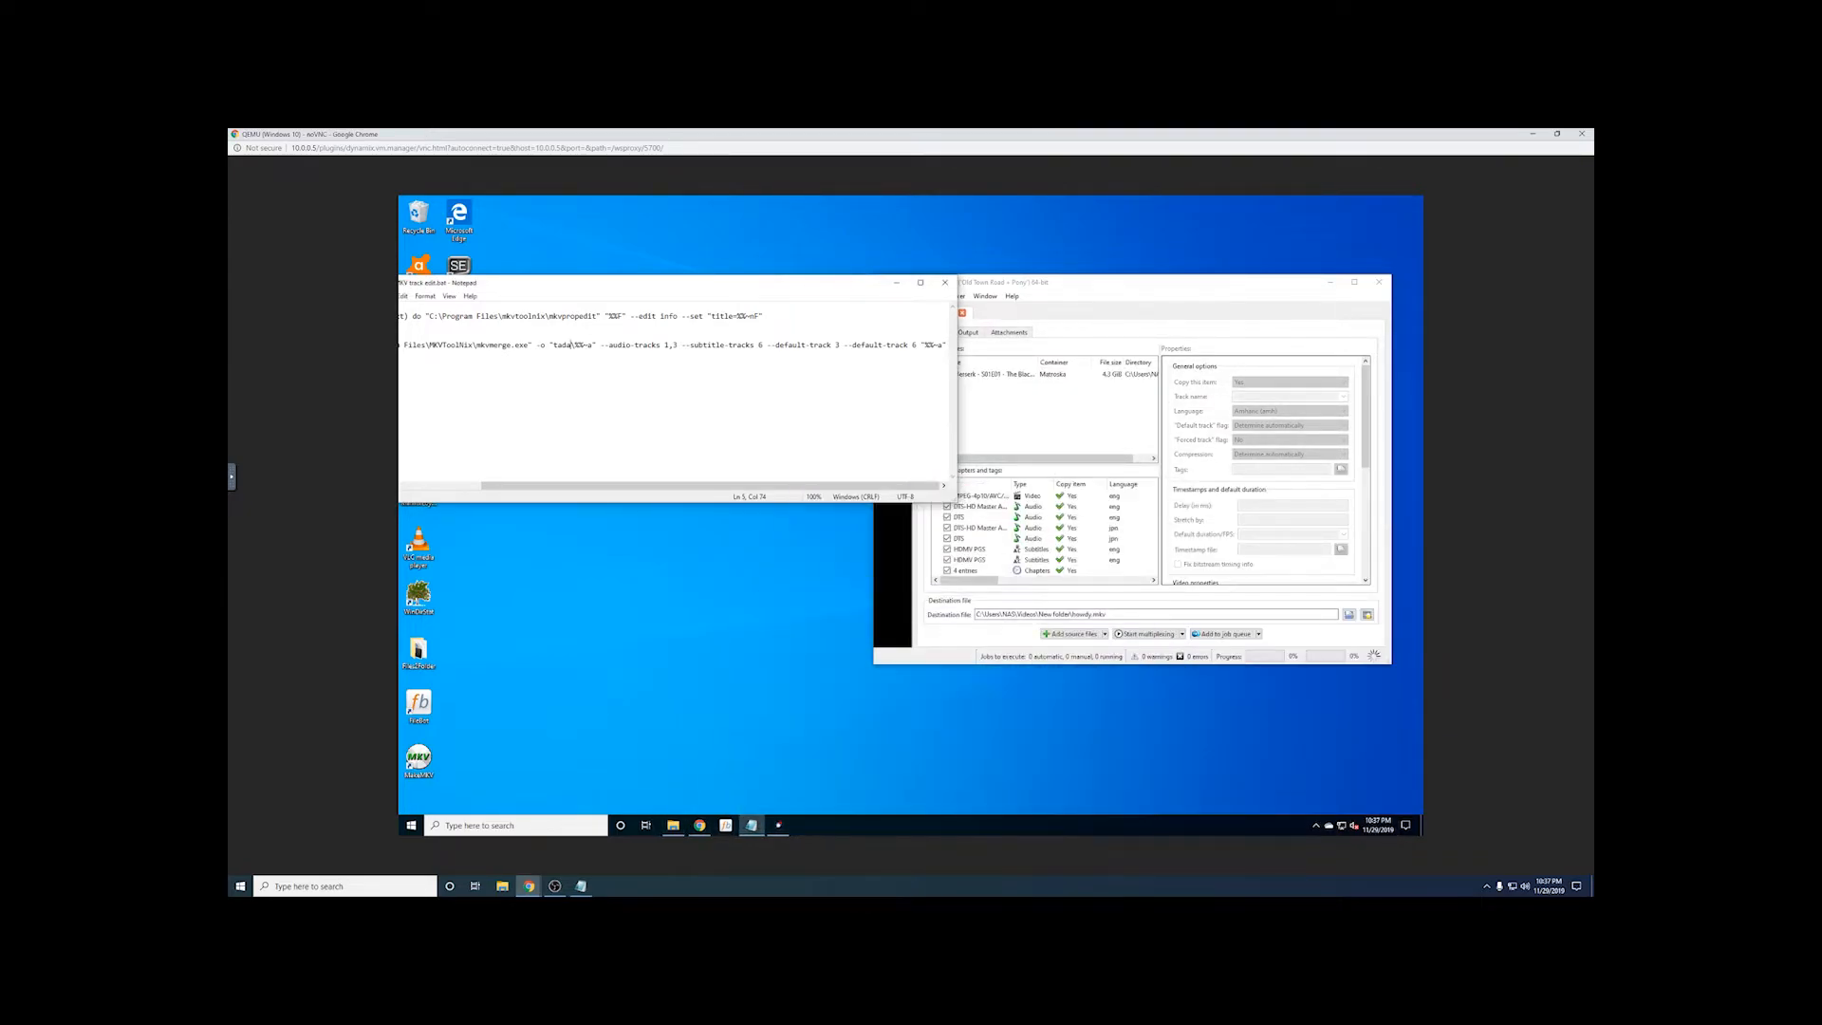
# Step: Arrange the script and the MKVToolNix track list side by side, widen the script window, and review the mkvmerge audio, subtitle and default-track options
pyautogui.moveTo(1037, 280); pyautogui.dragTo(1090, 207)
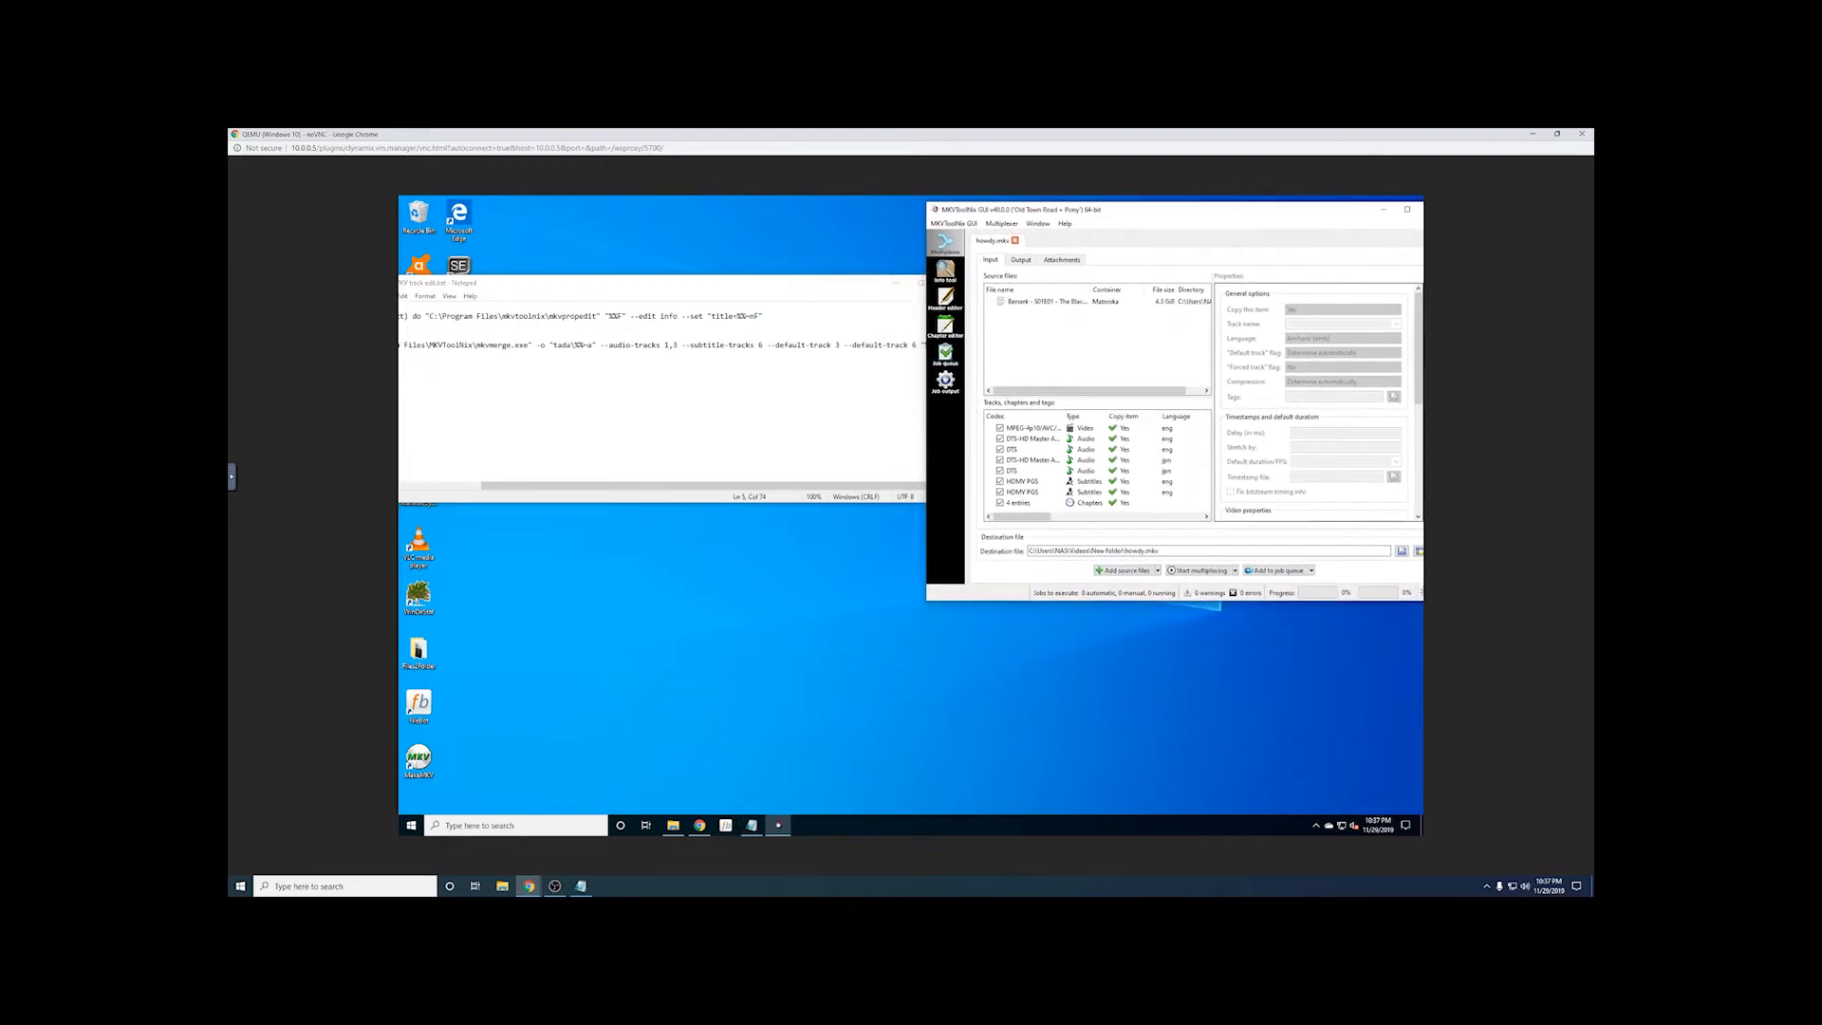
pyautogui.moveTo(714, 284); pyautogui.dragTo(746, 283)
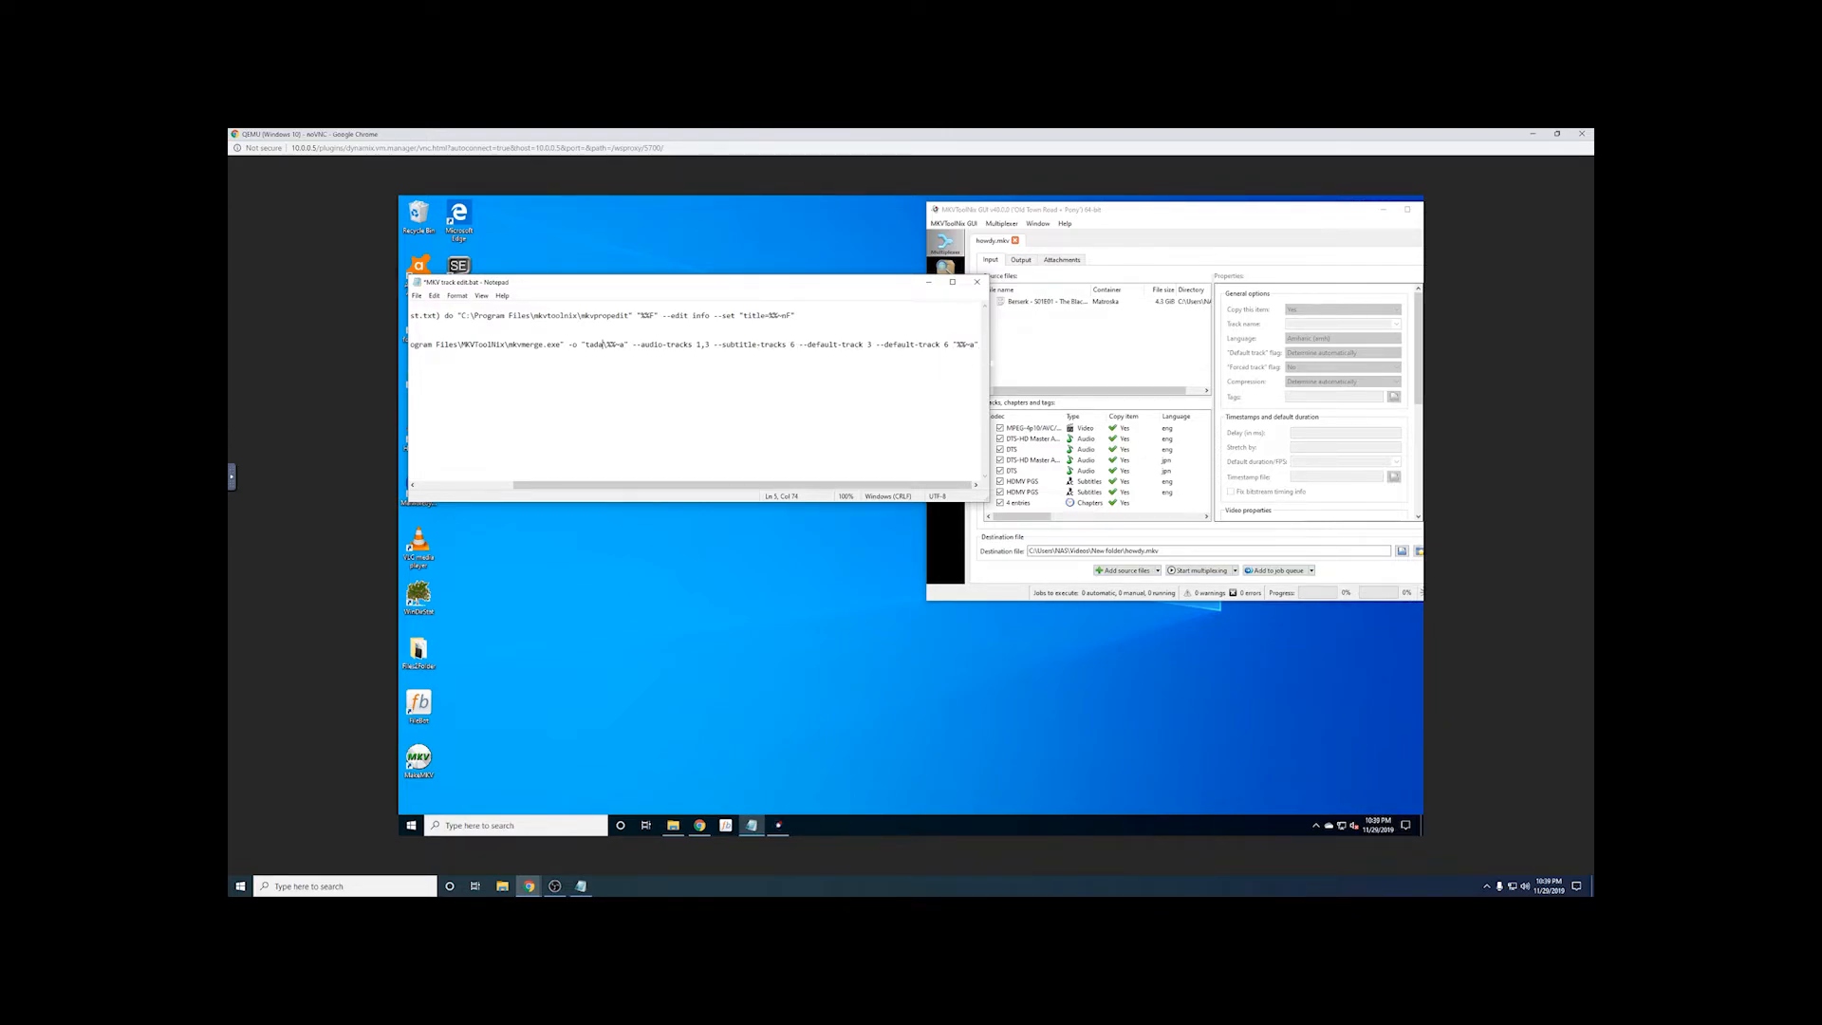
pyautogui.moveTo(990, 359); pyautogui.dragTo(1074, 359)
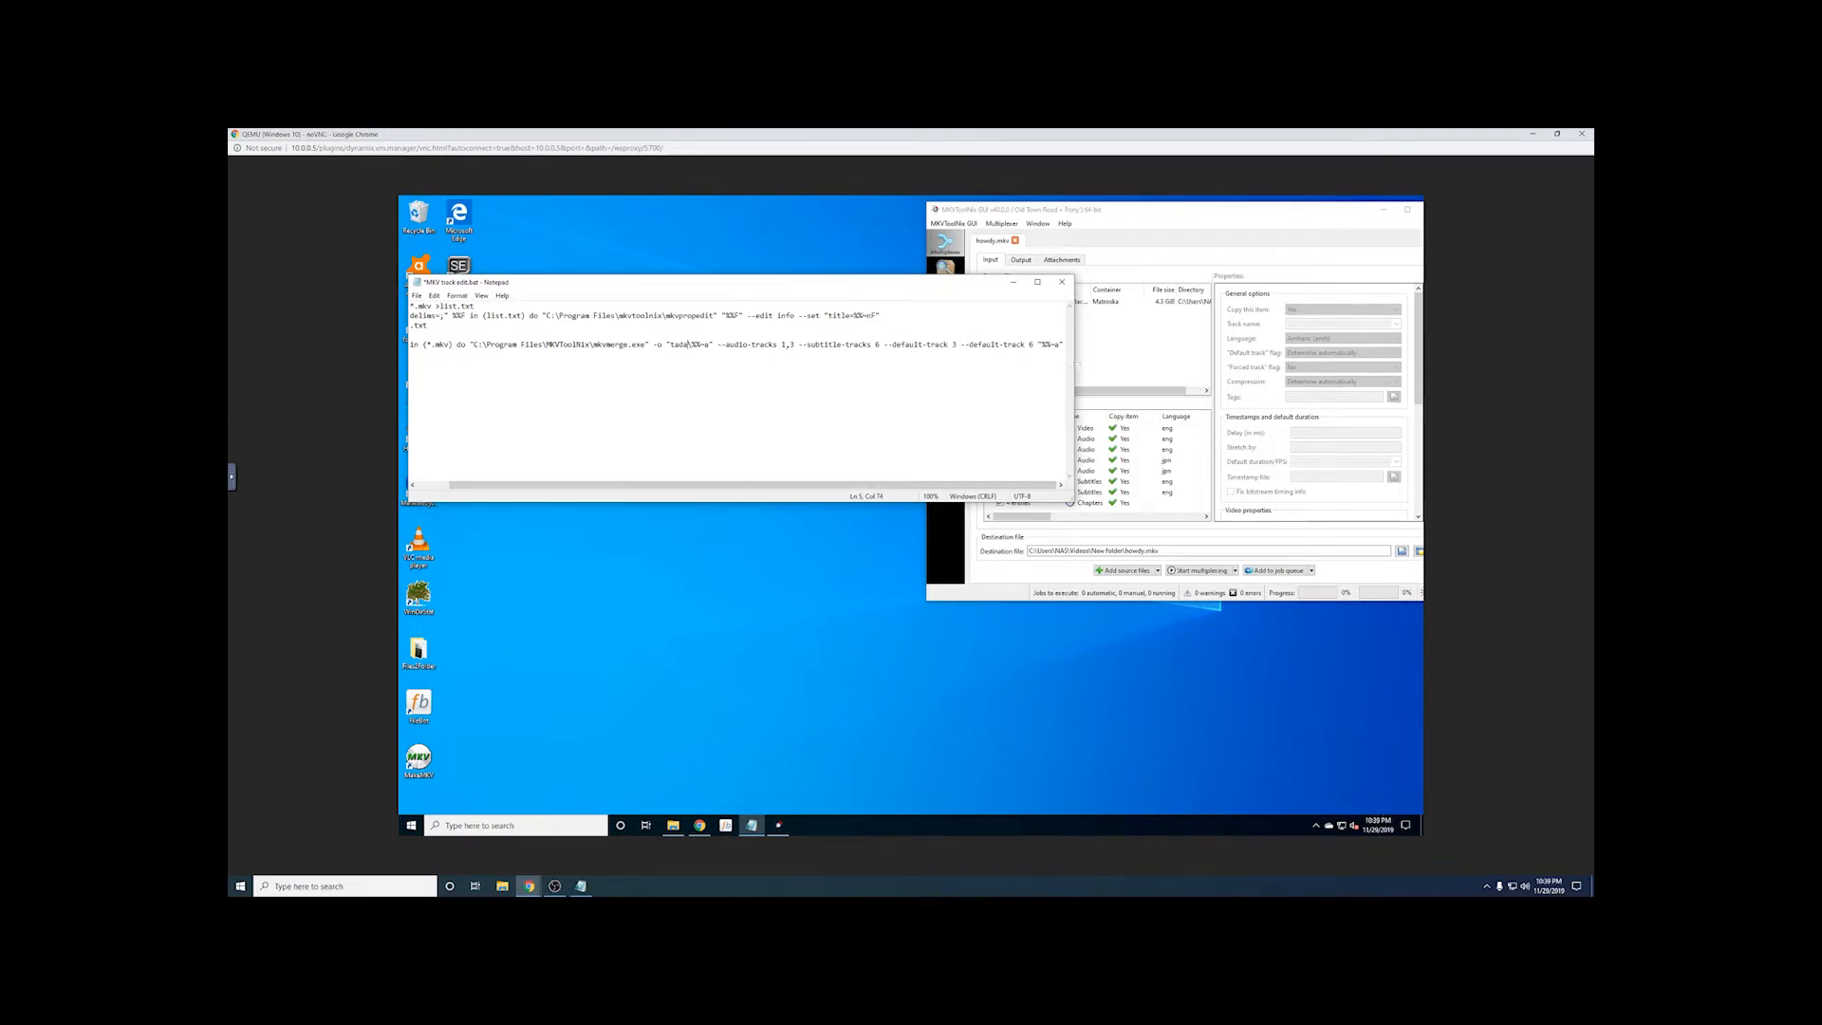
pyautogui.moveTo(1074, 363); pyautogui.dragTo(1089, 364)
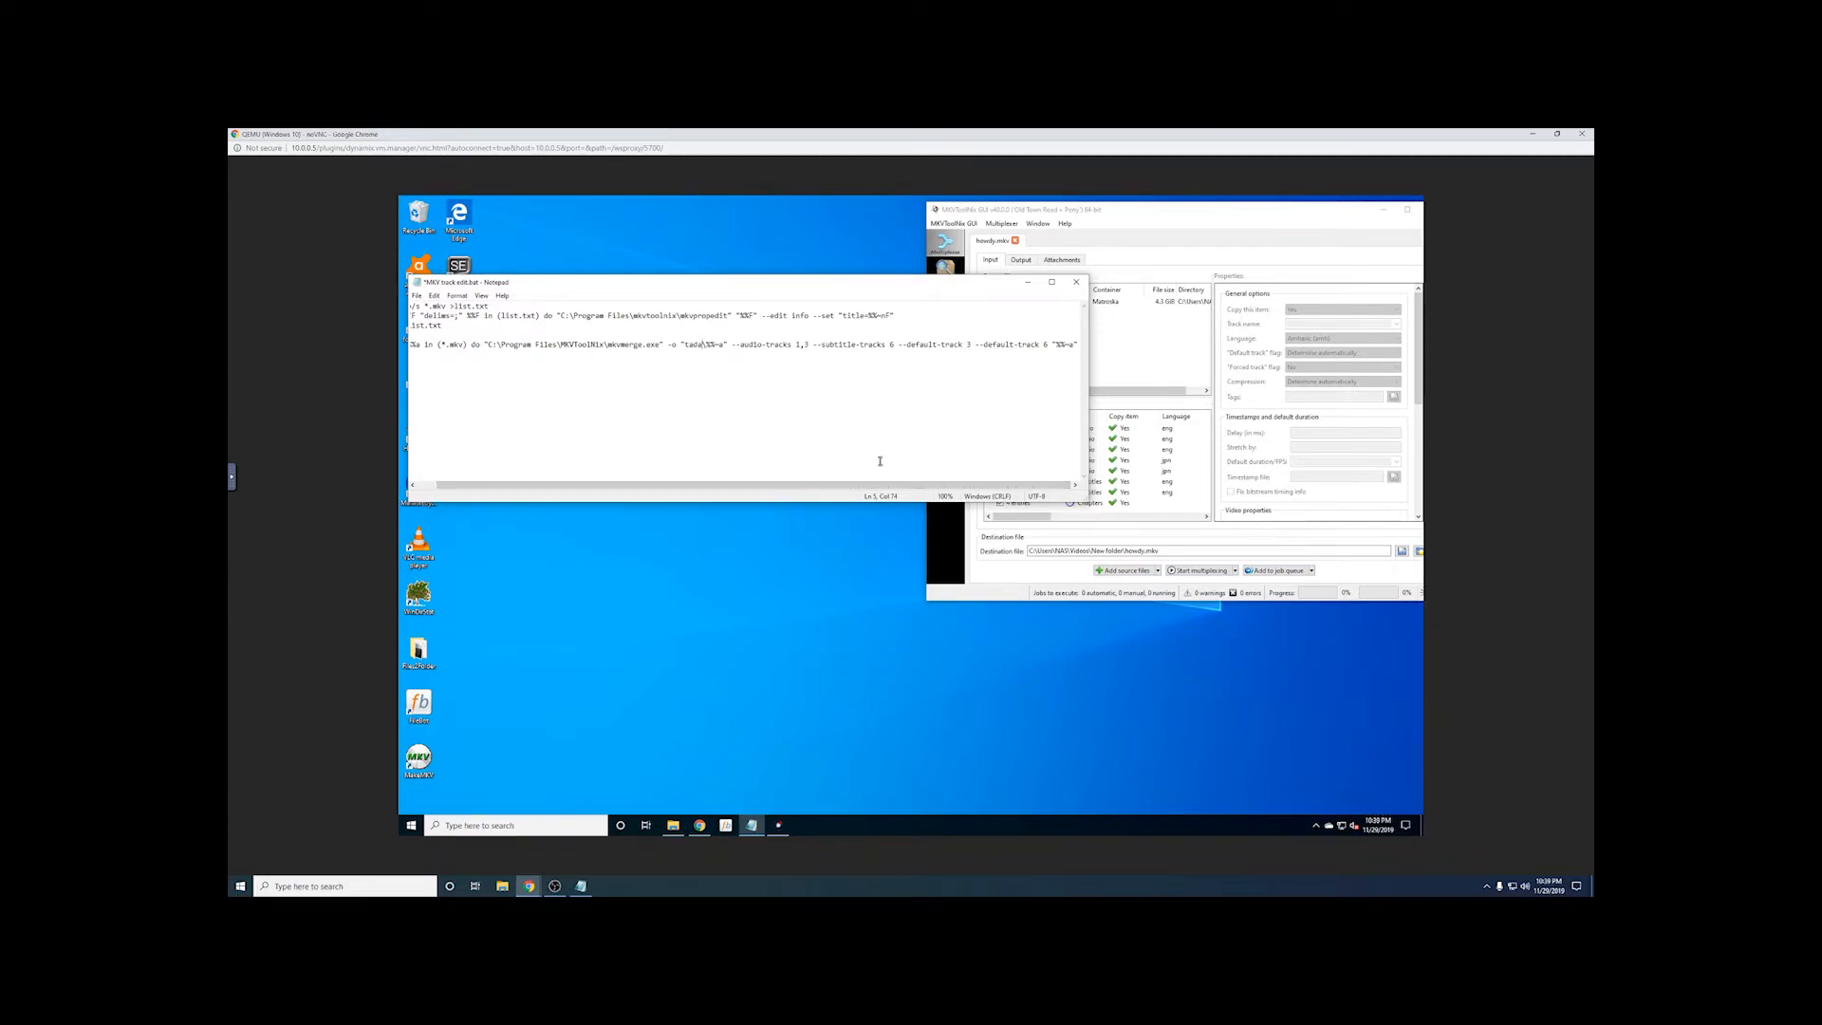
pyautogui.hscroll(-2, 570, 321)
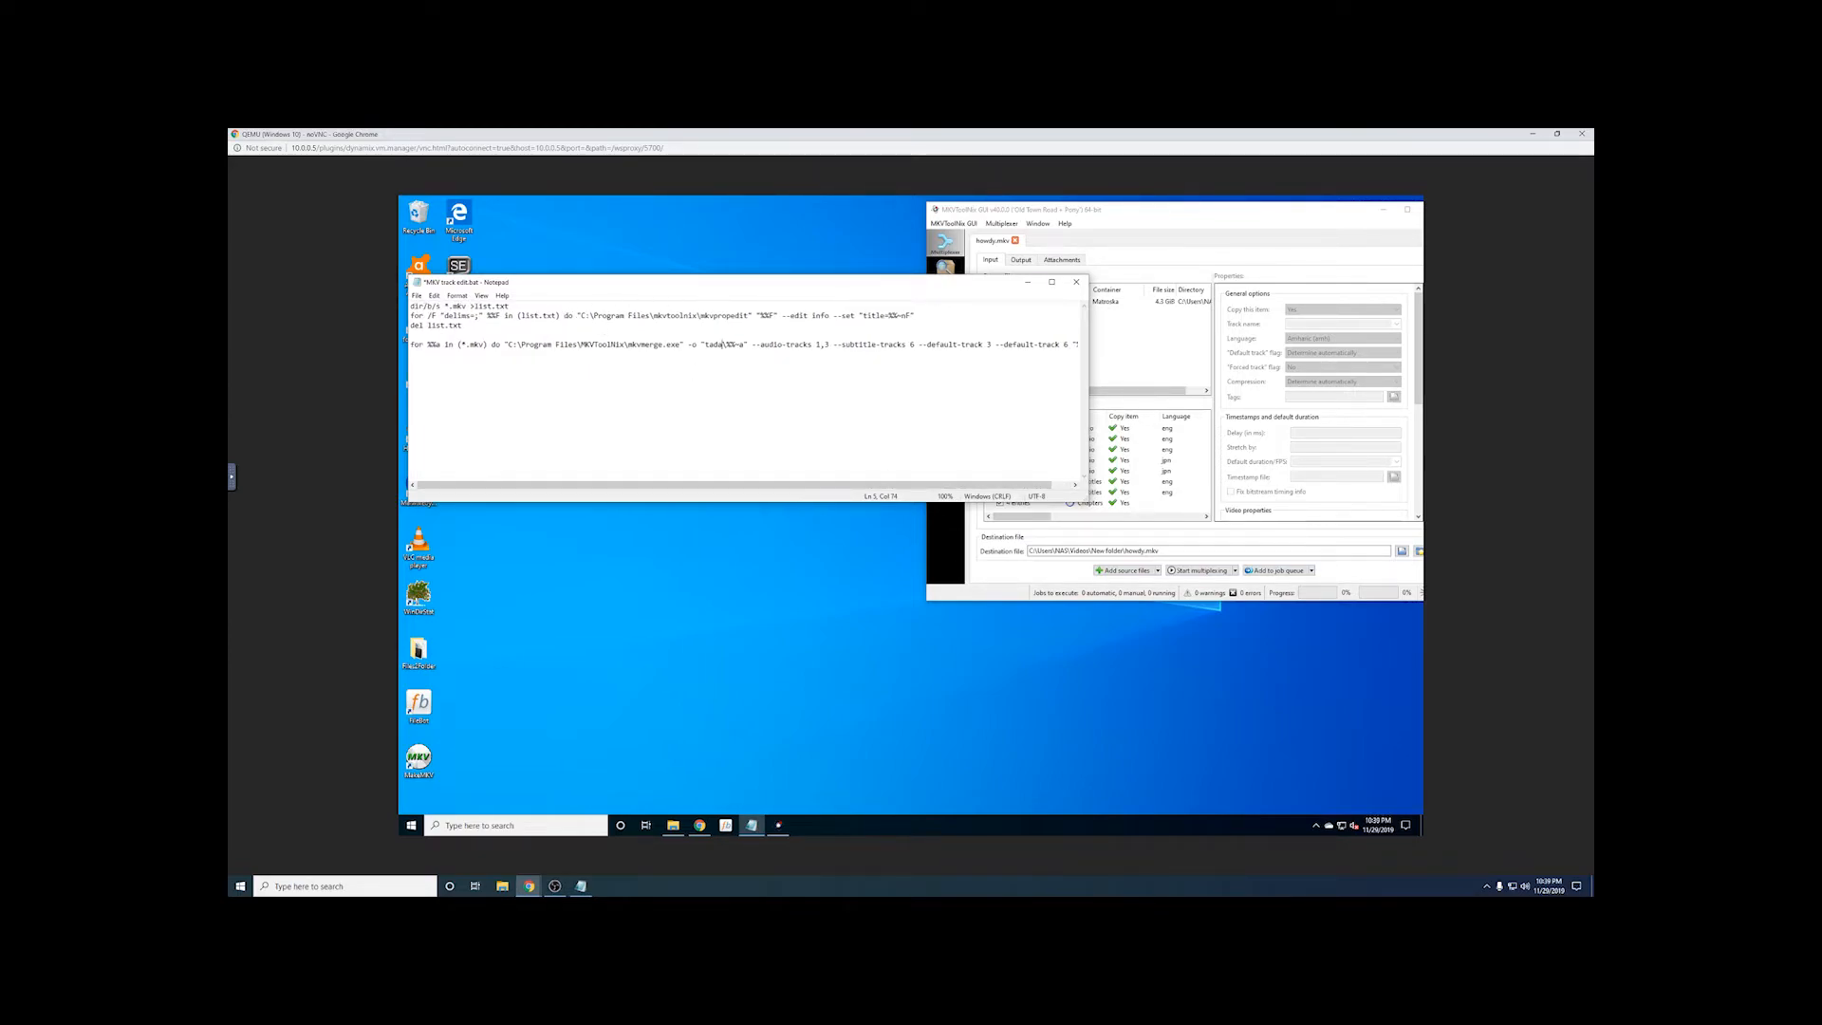
pyautogui.hscroll(1, 894, 350)
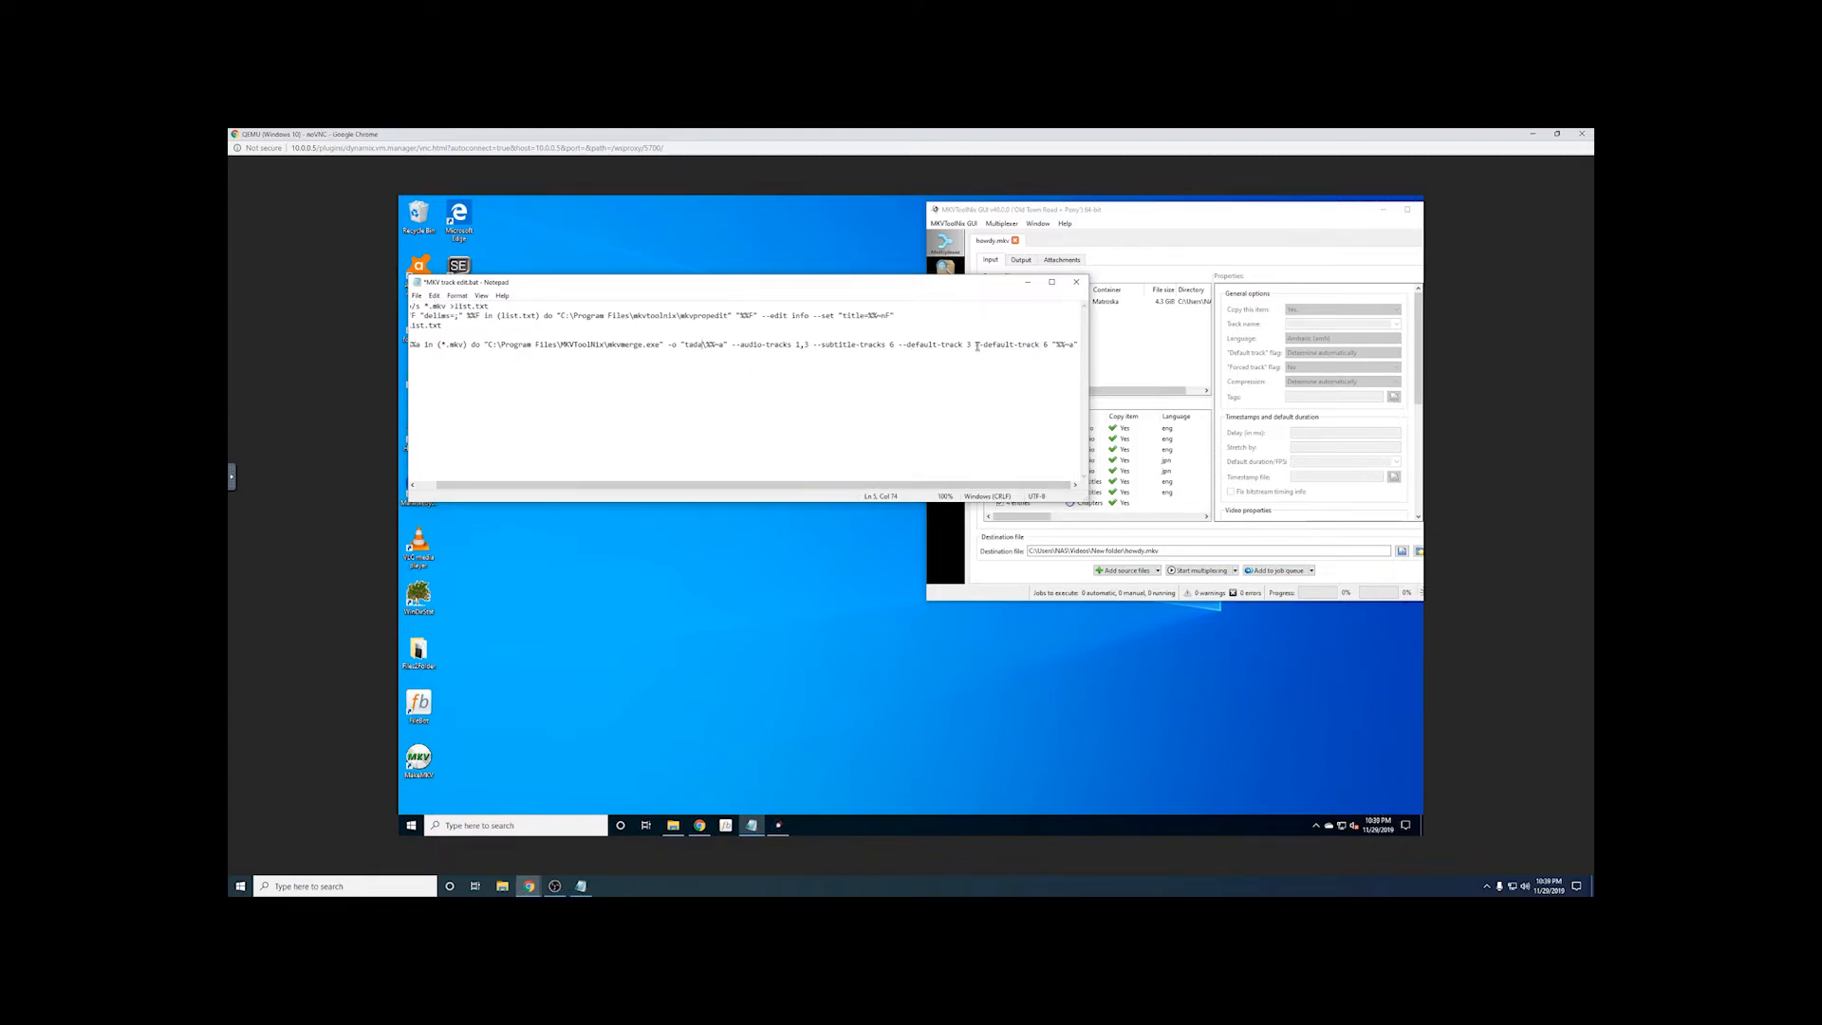
pyautogui.moveTo(975, 346); pyautogui.dragTo(1047, 348)
pyautogui.moveTo(784, 480); pyautogui.dragTo(772, 401)
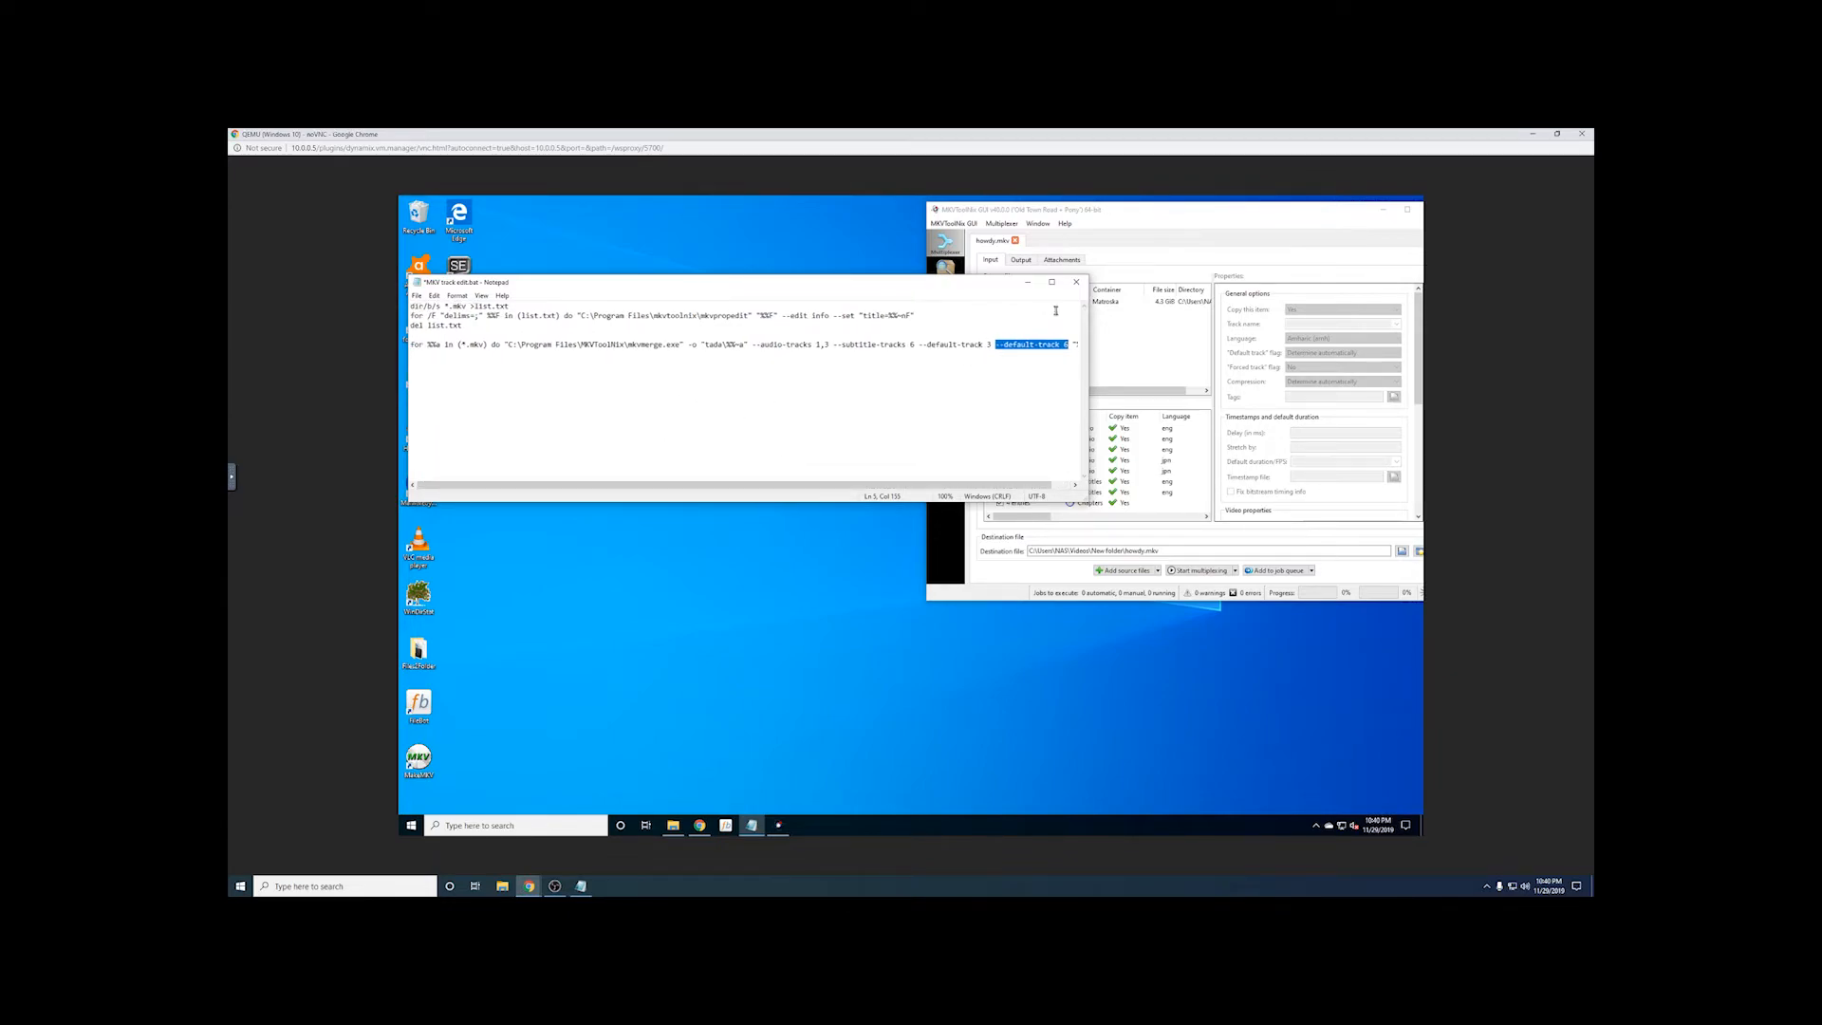
# Step: Close MKV track edit.bat with its changes saved, and close MKVToolNix while discarding its multiplex settings
pyautogui.click(1076, 281)
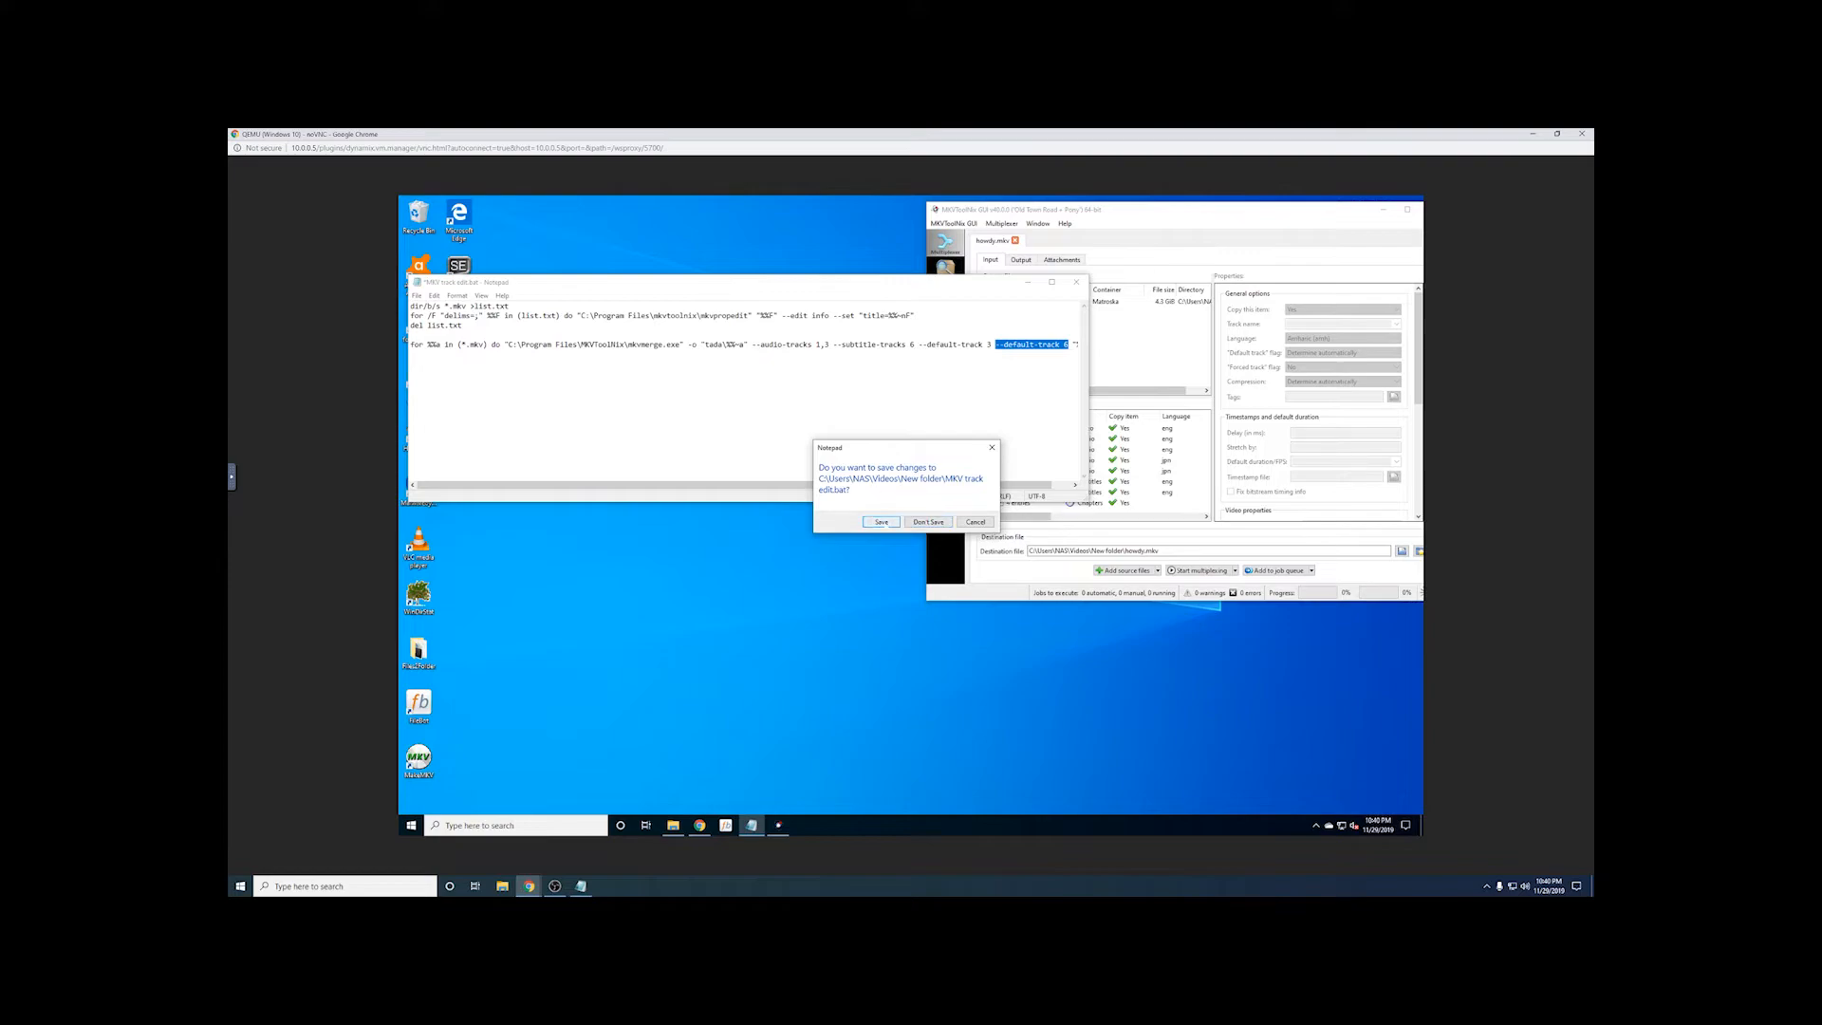
pyautogui.click(881, 522)
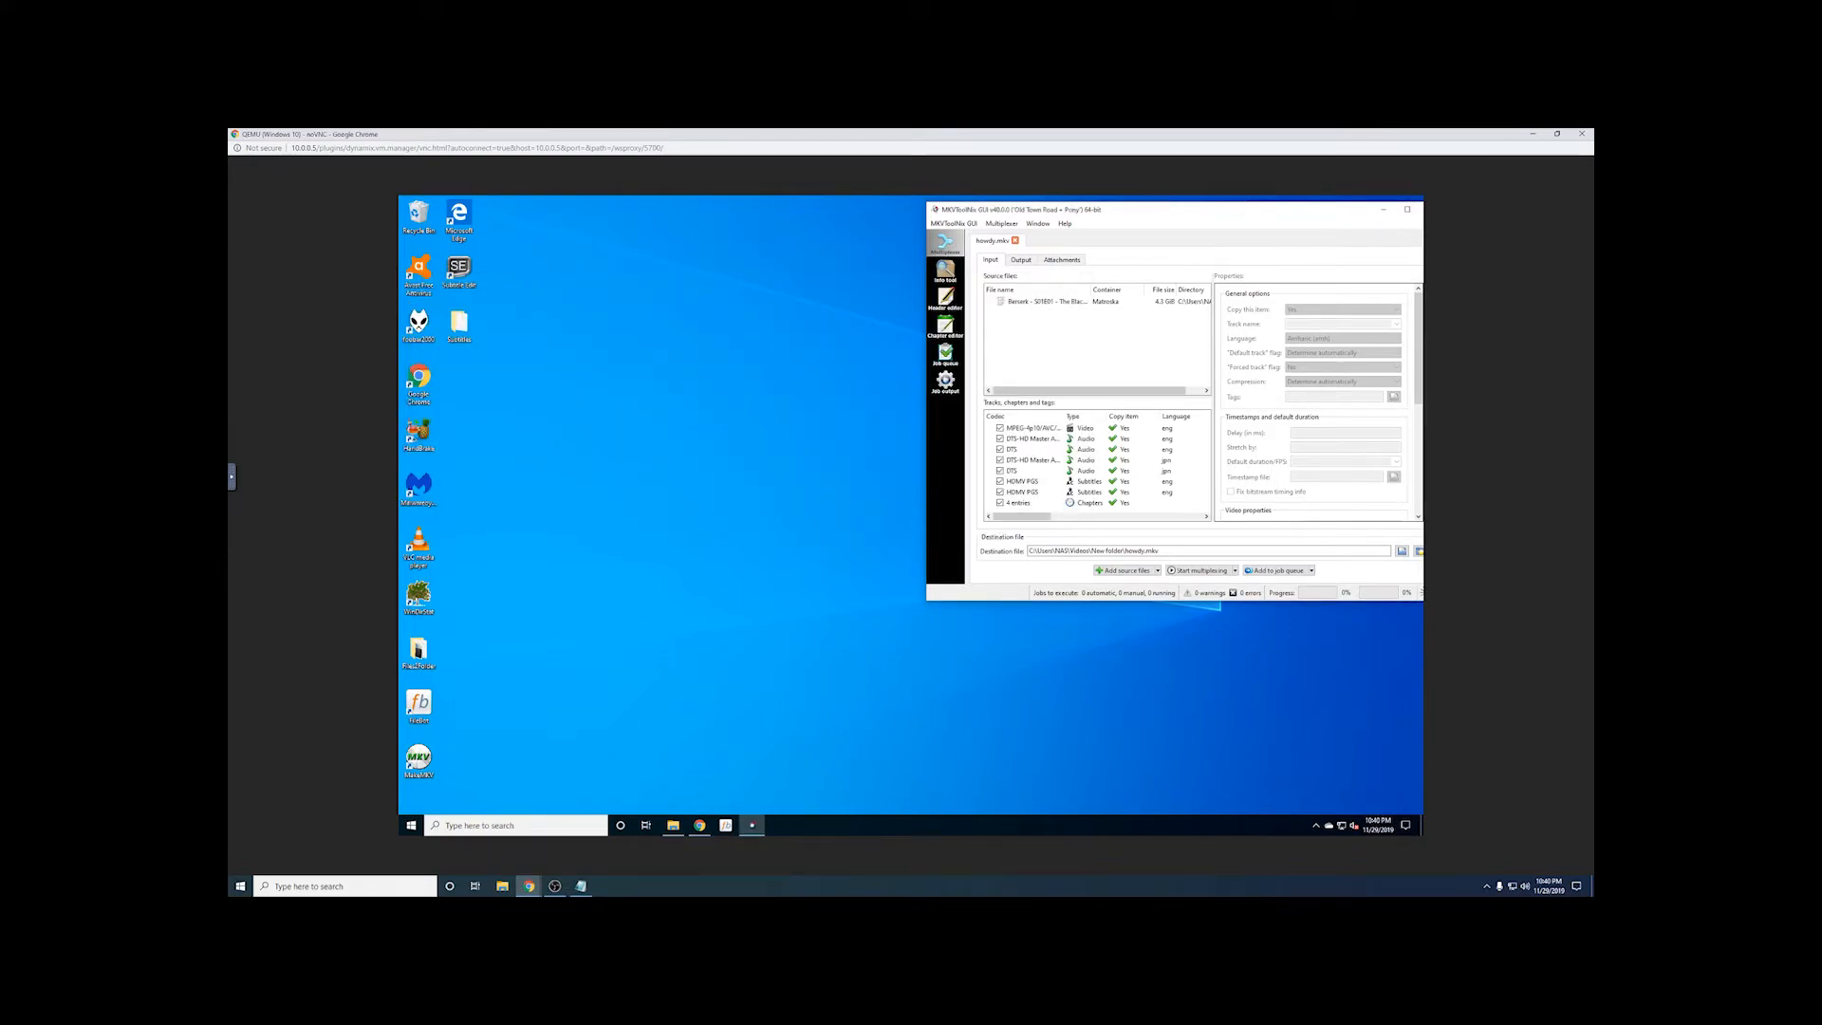
pyautogui.moveTo(1329, 210); pyautogui.dragTo(1150, 215)
pyautogui.click(1253, 216)
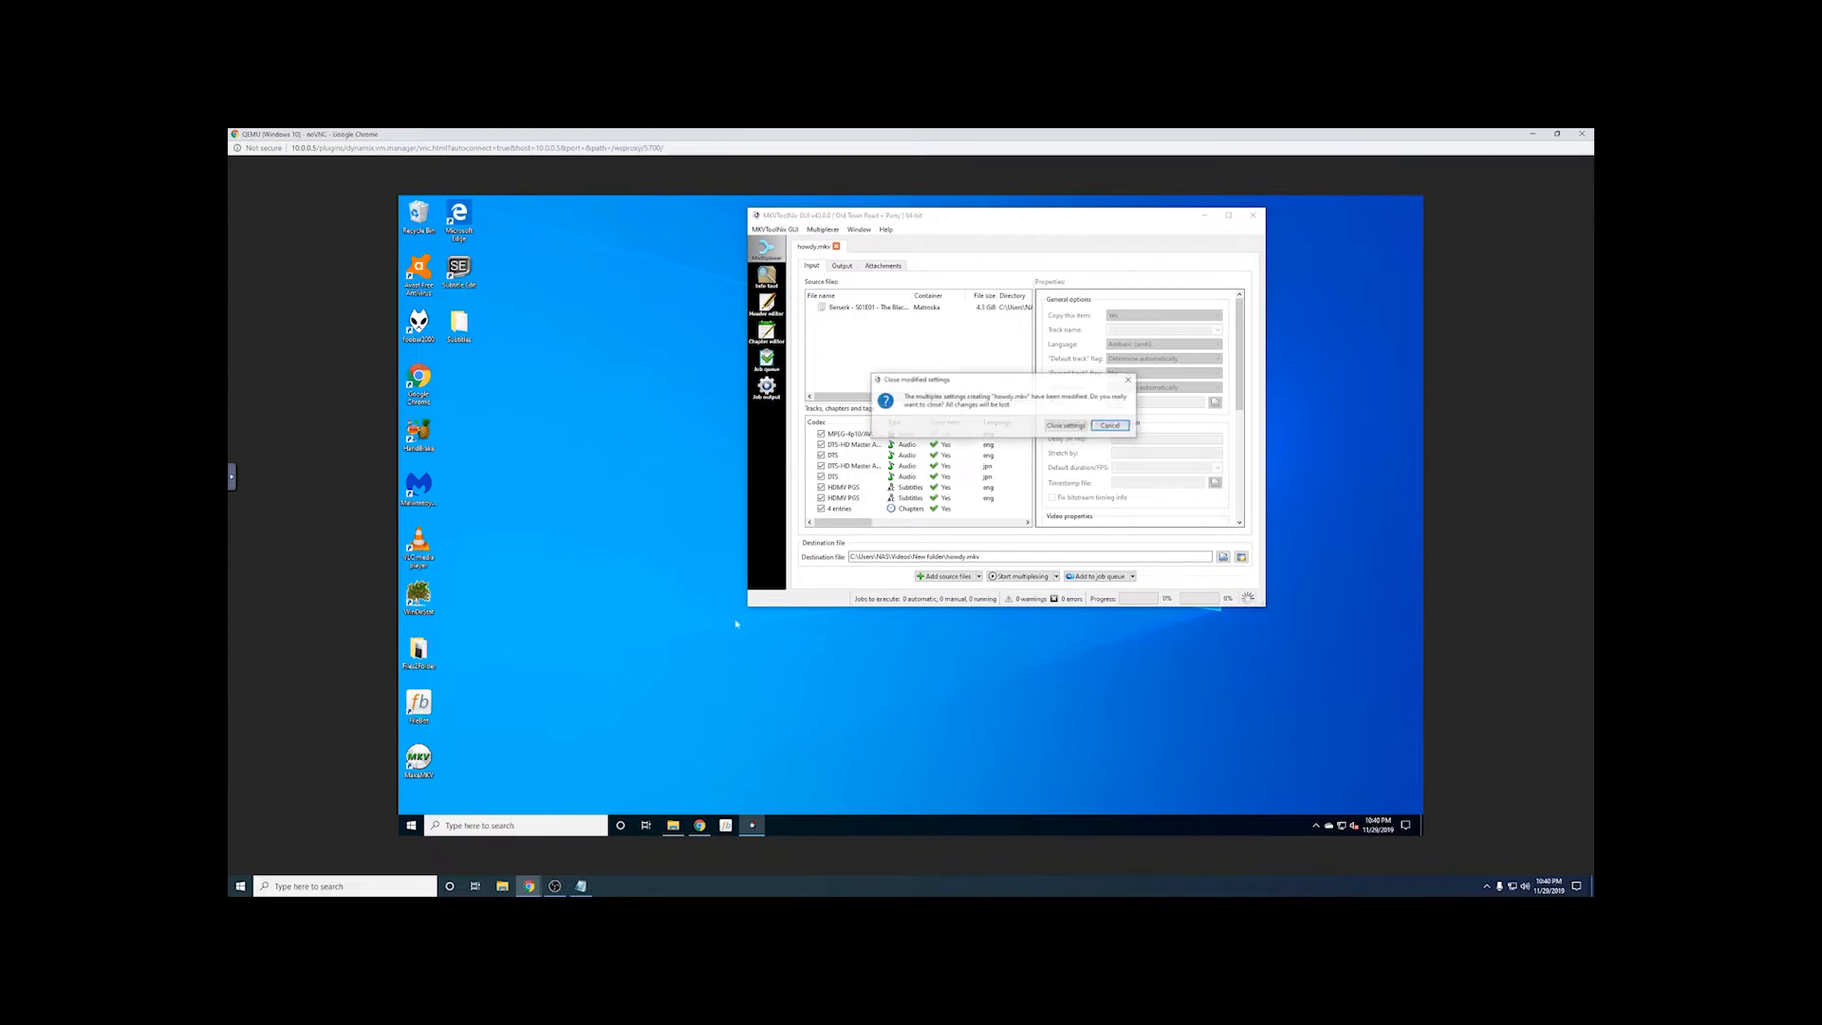
pyautogui.click(1066, 425)
# Step: Bring up the episode folder and move the unrenamed Berserk Complete Series - Disc 1 video out to the desktop
pyautogui.click(673, 825)
pyautogui.moveTo(1044, 490); pyautogui.dragTo(891, 286)
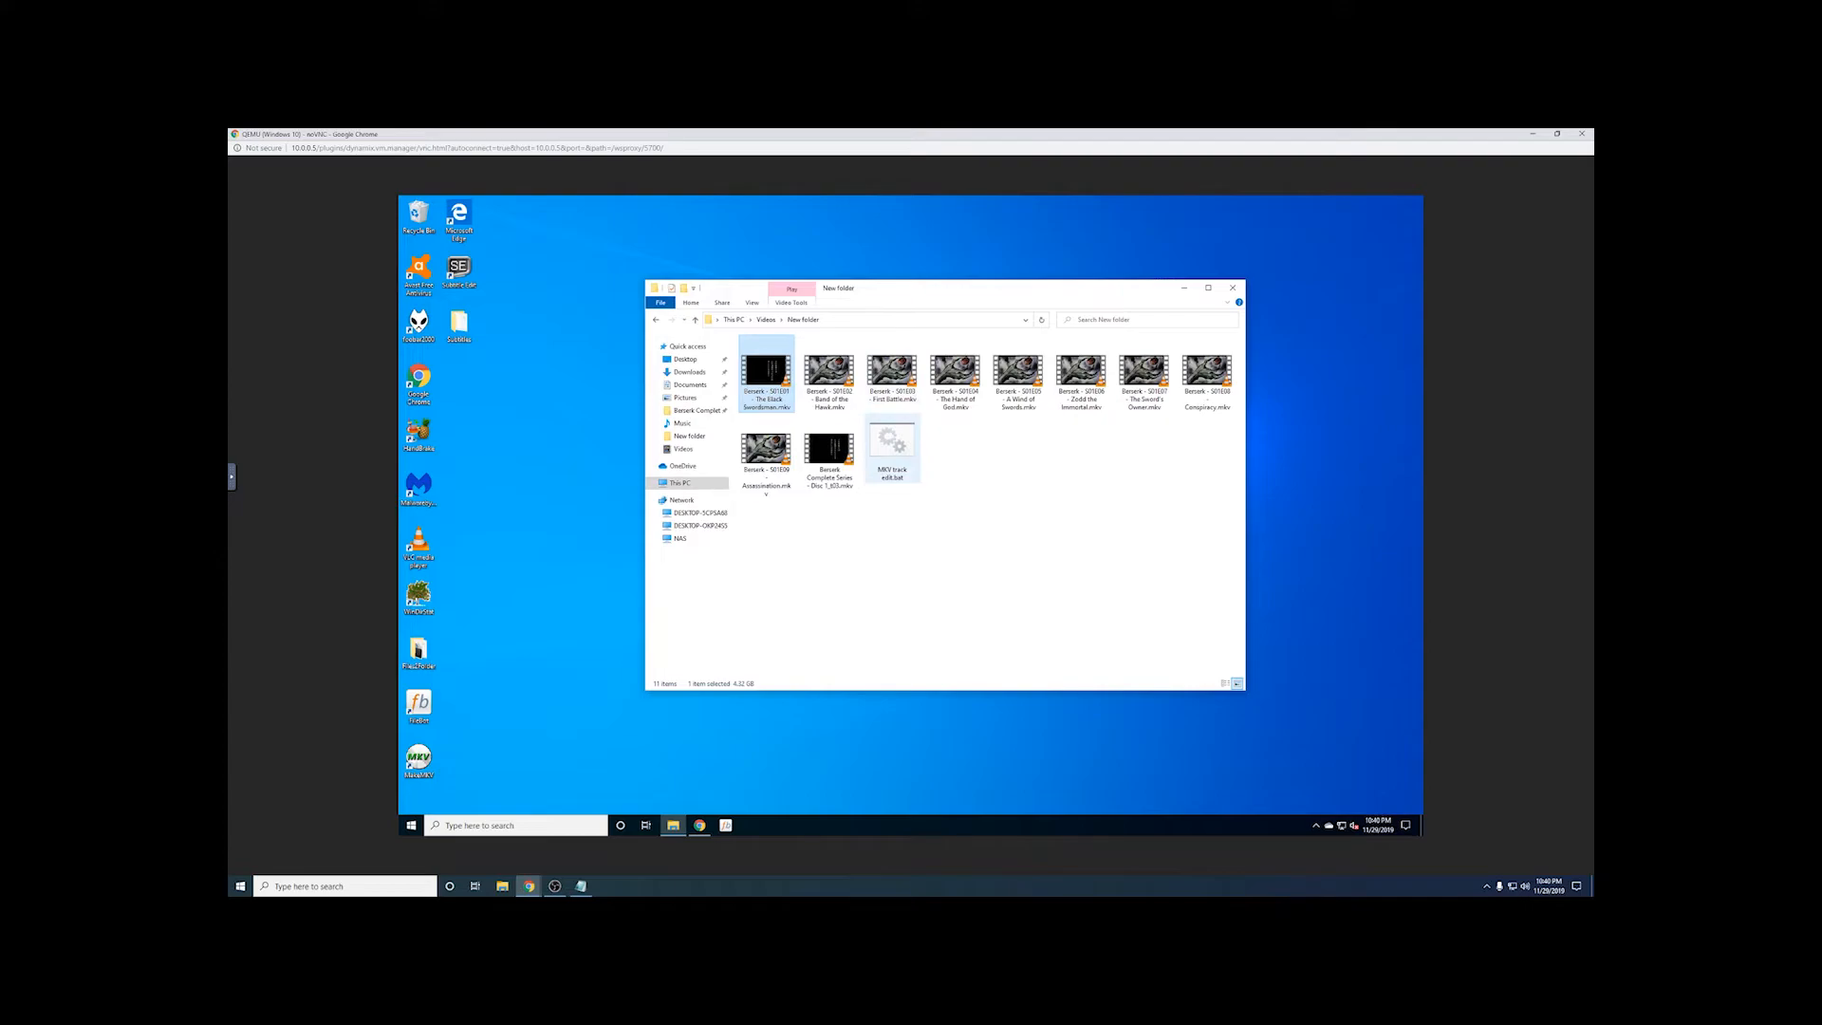
pyautogui.click(958, 531)
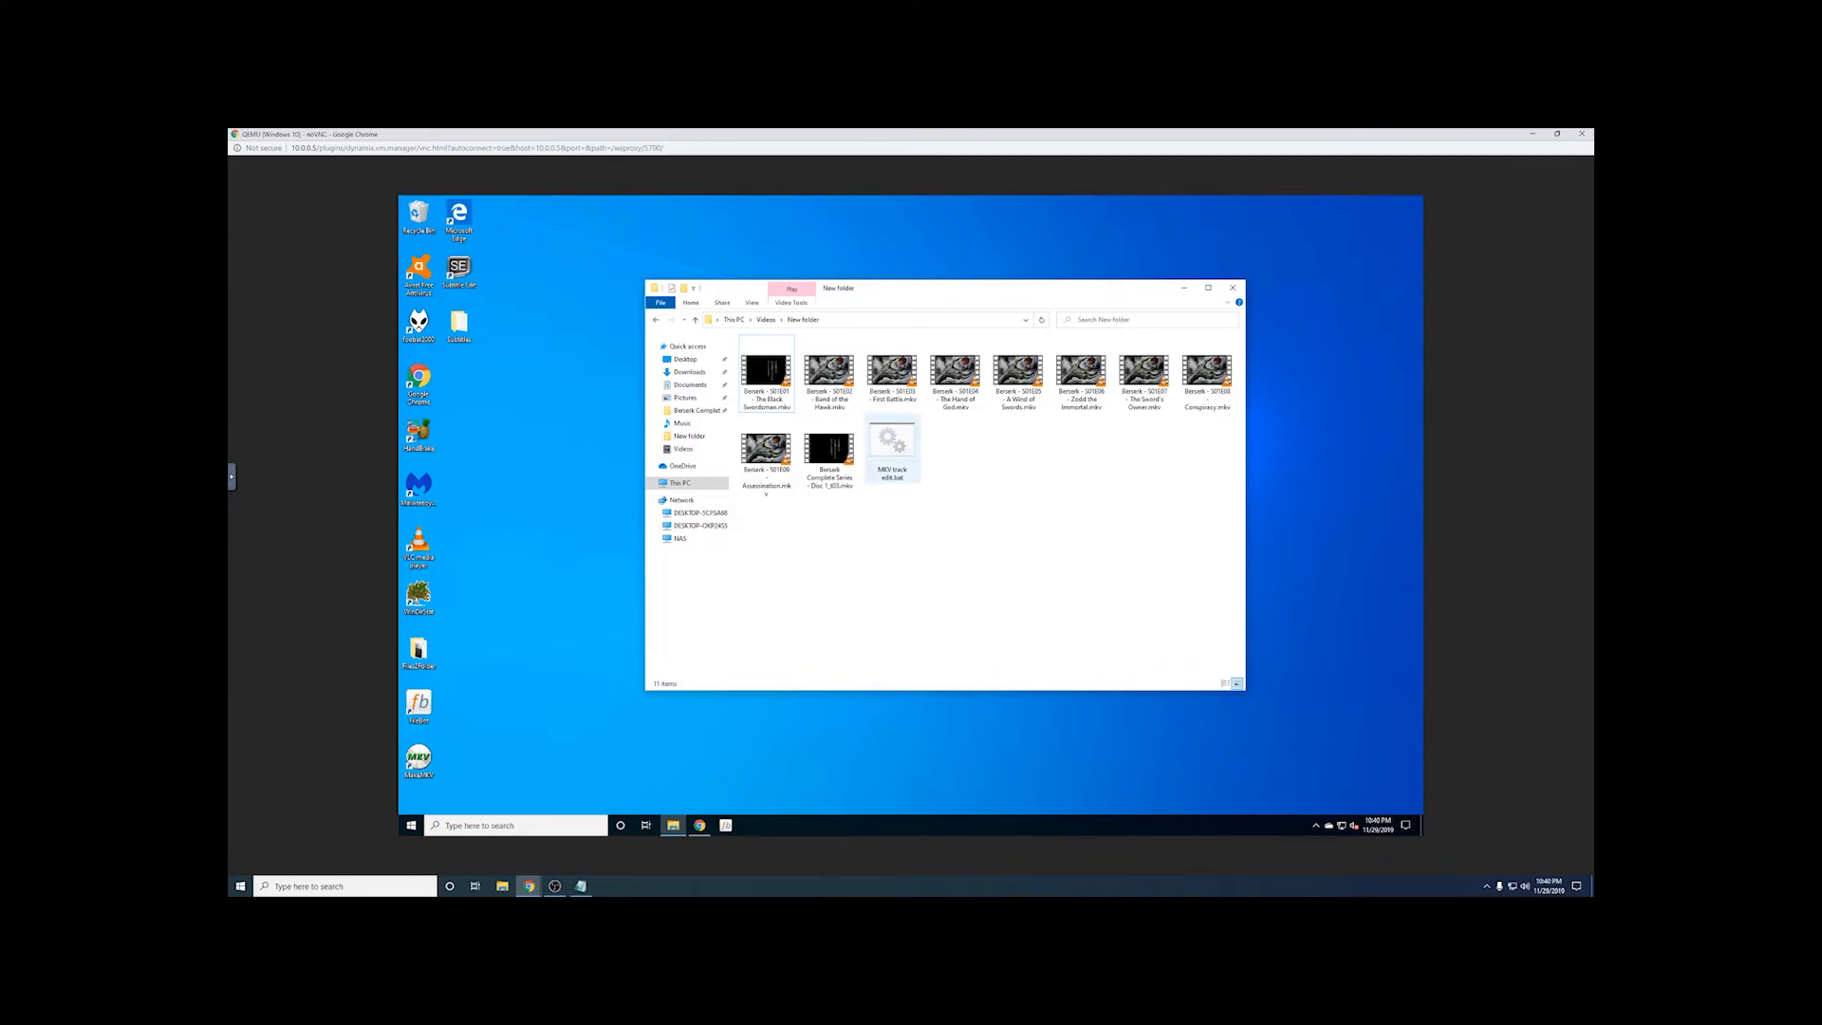
pyautogui.moveTo(827, 456); pyautogui.dragTo(536, 384)
pyautogui.click(887, 470)
pyautogui.click(593, 394)
pyautogui.click(888, 470)
pyautogui.click(887, 475)
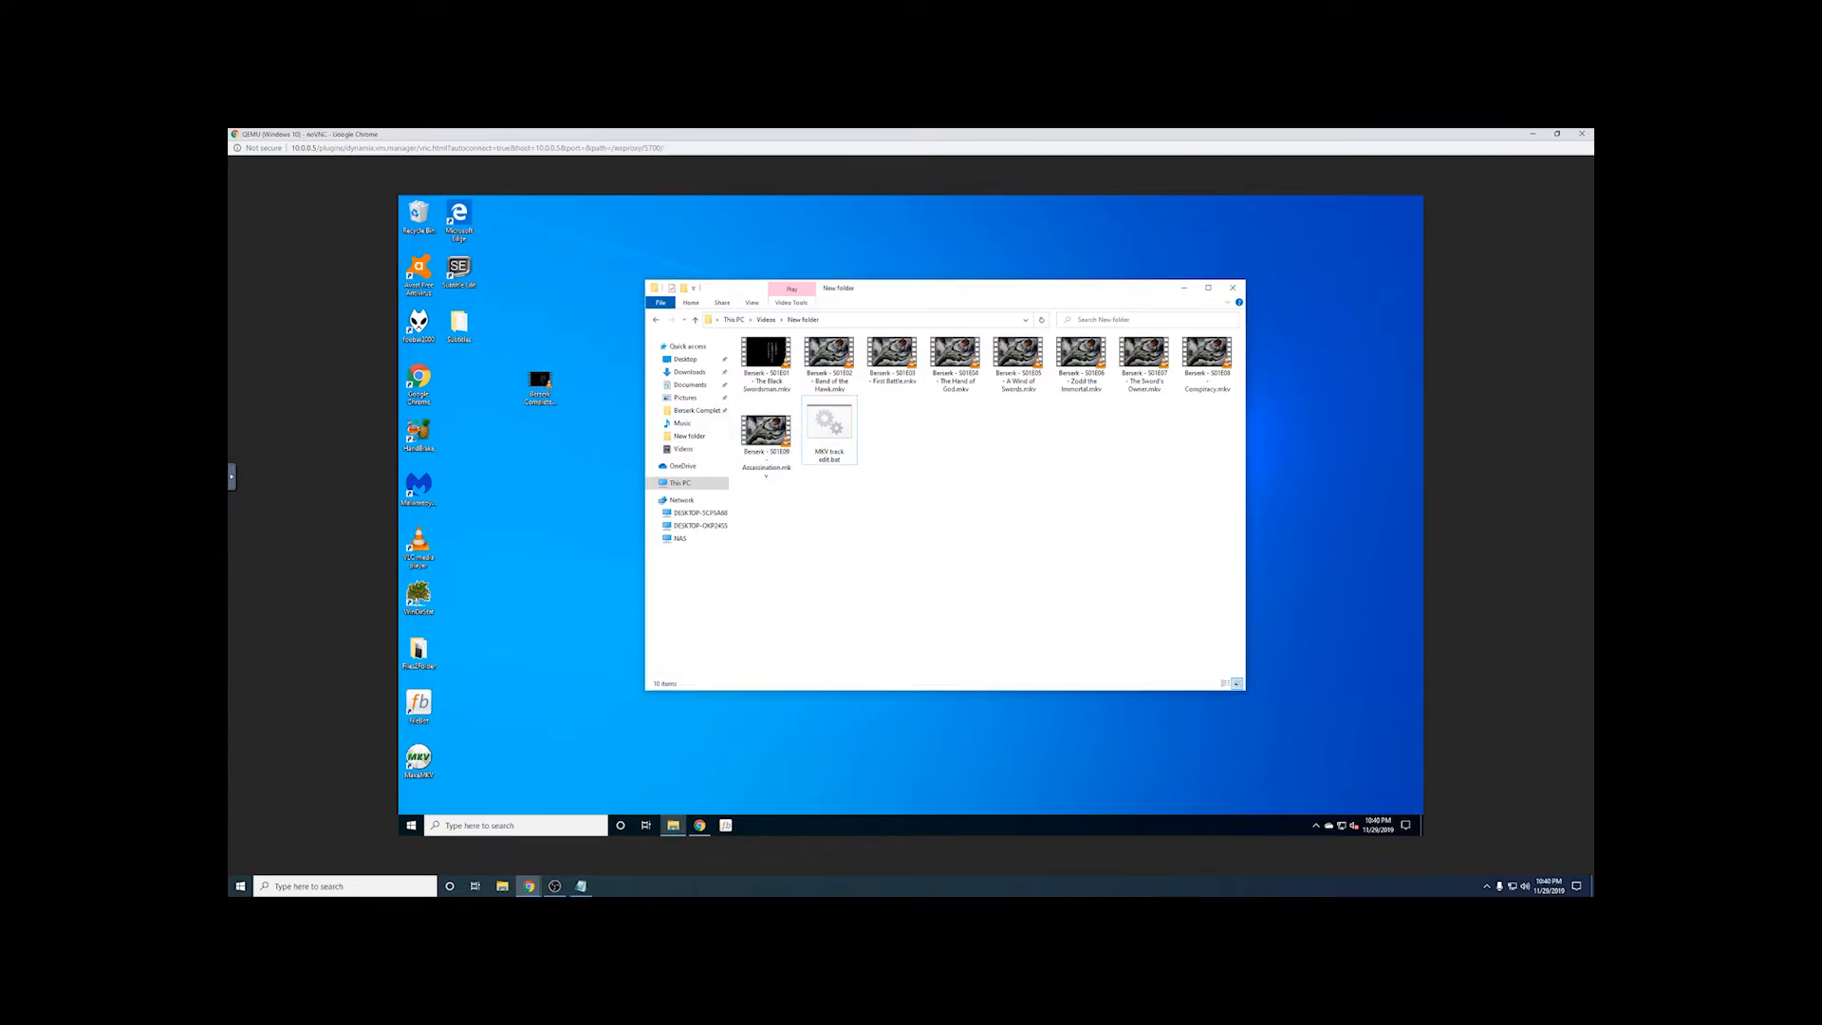
# Step: Run MKV track edit.bat on the episodes, enlarge its console window, and return to the folder once processing ends
pyautogui.doubleClick(829, 429)
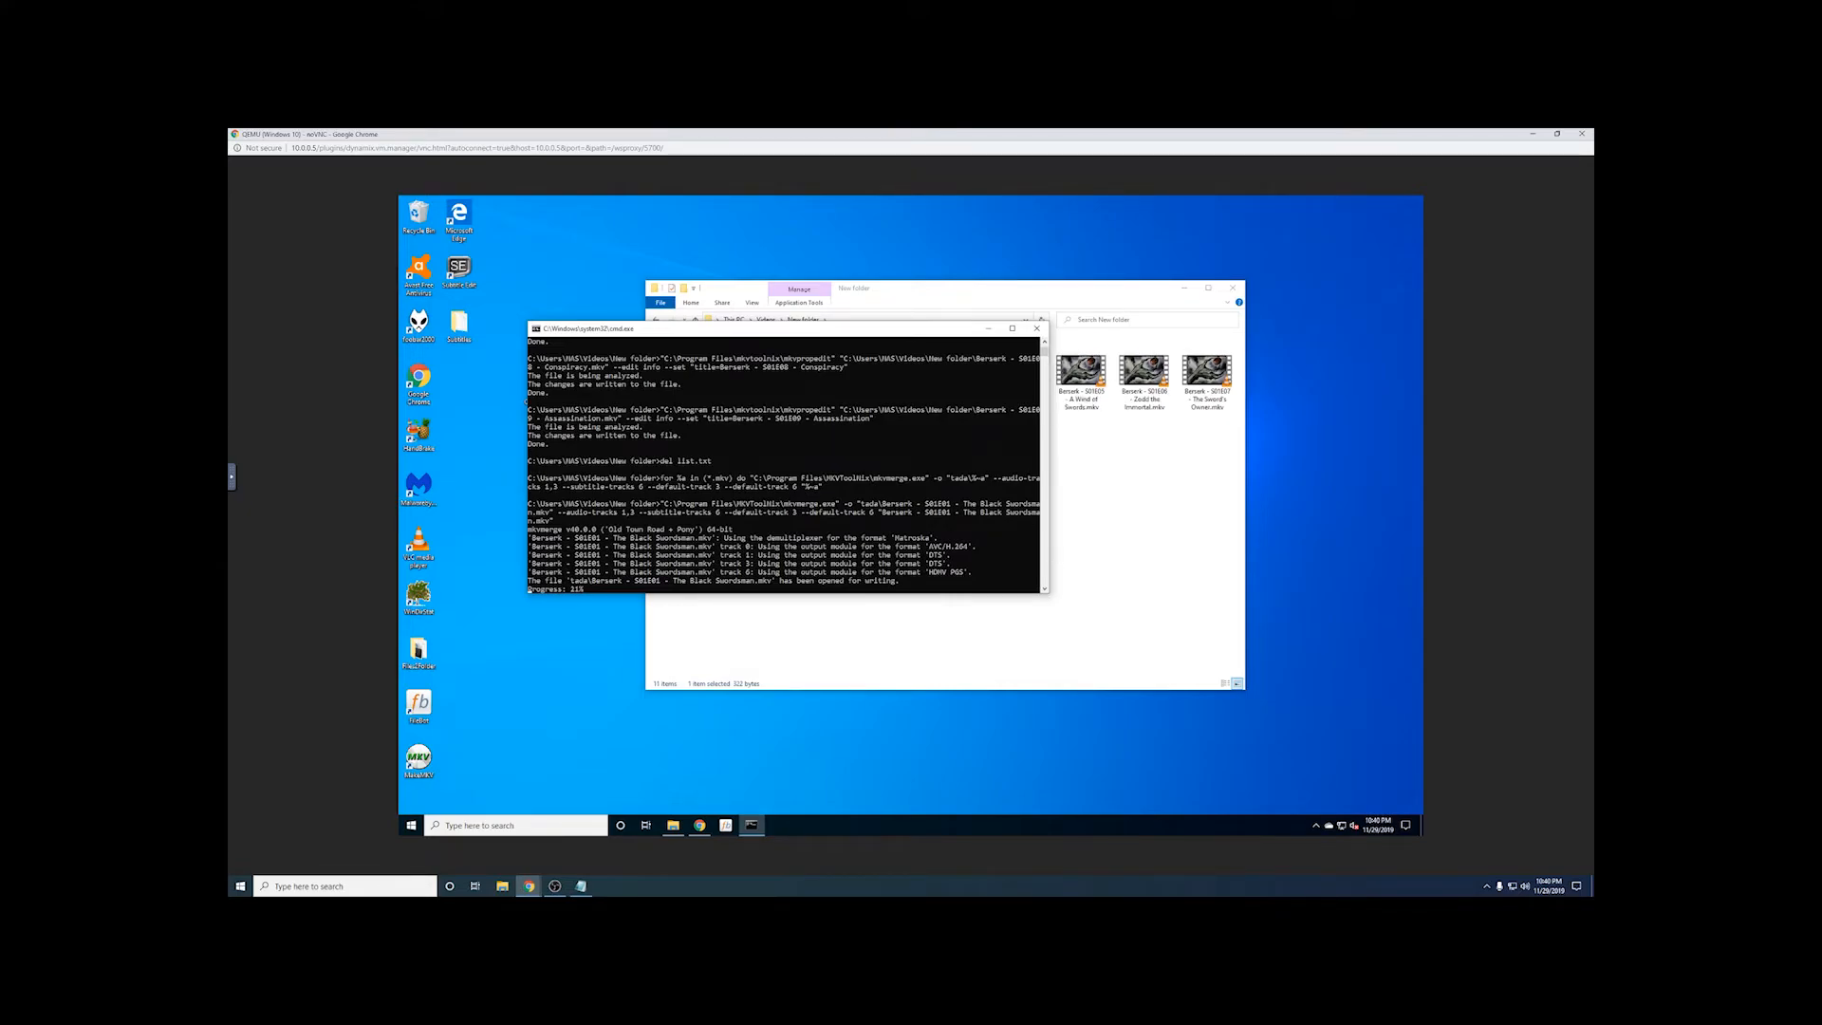
pyautogui.moveTo(1047, 595); pyautogui.dragTo(1227, 742)
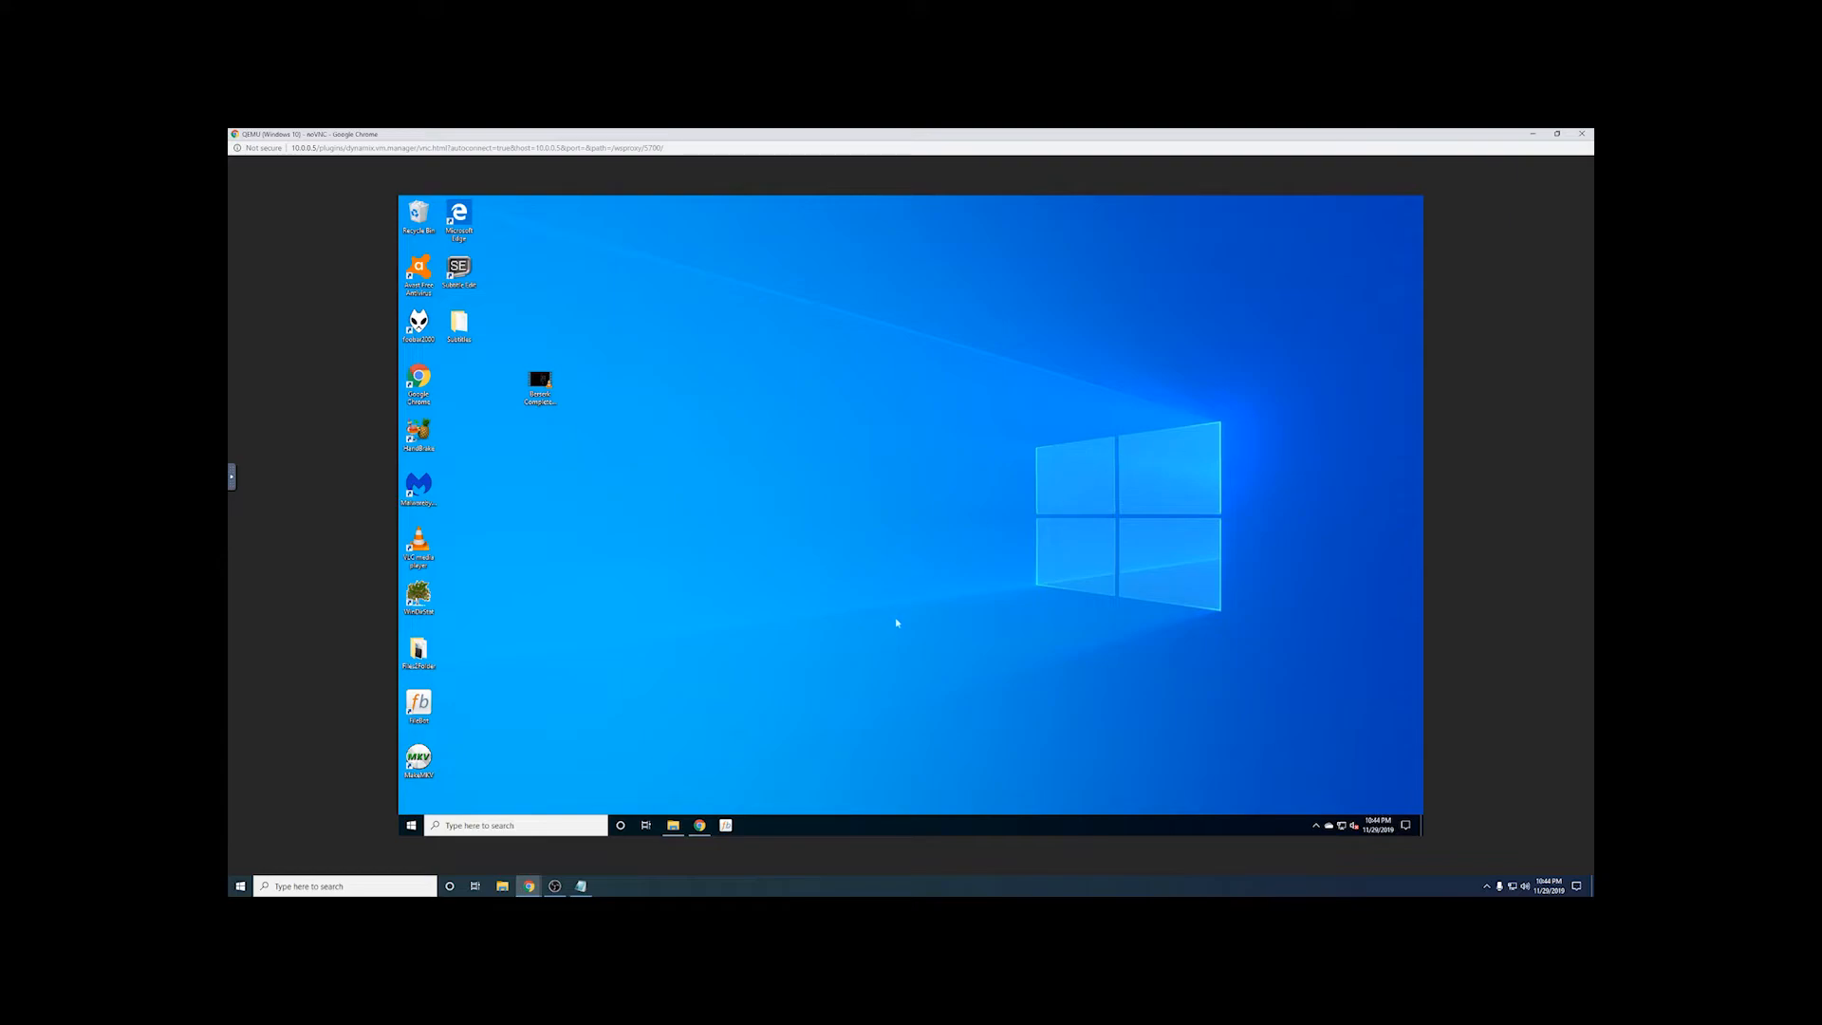
pyautogui.click(673, 825)
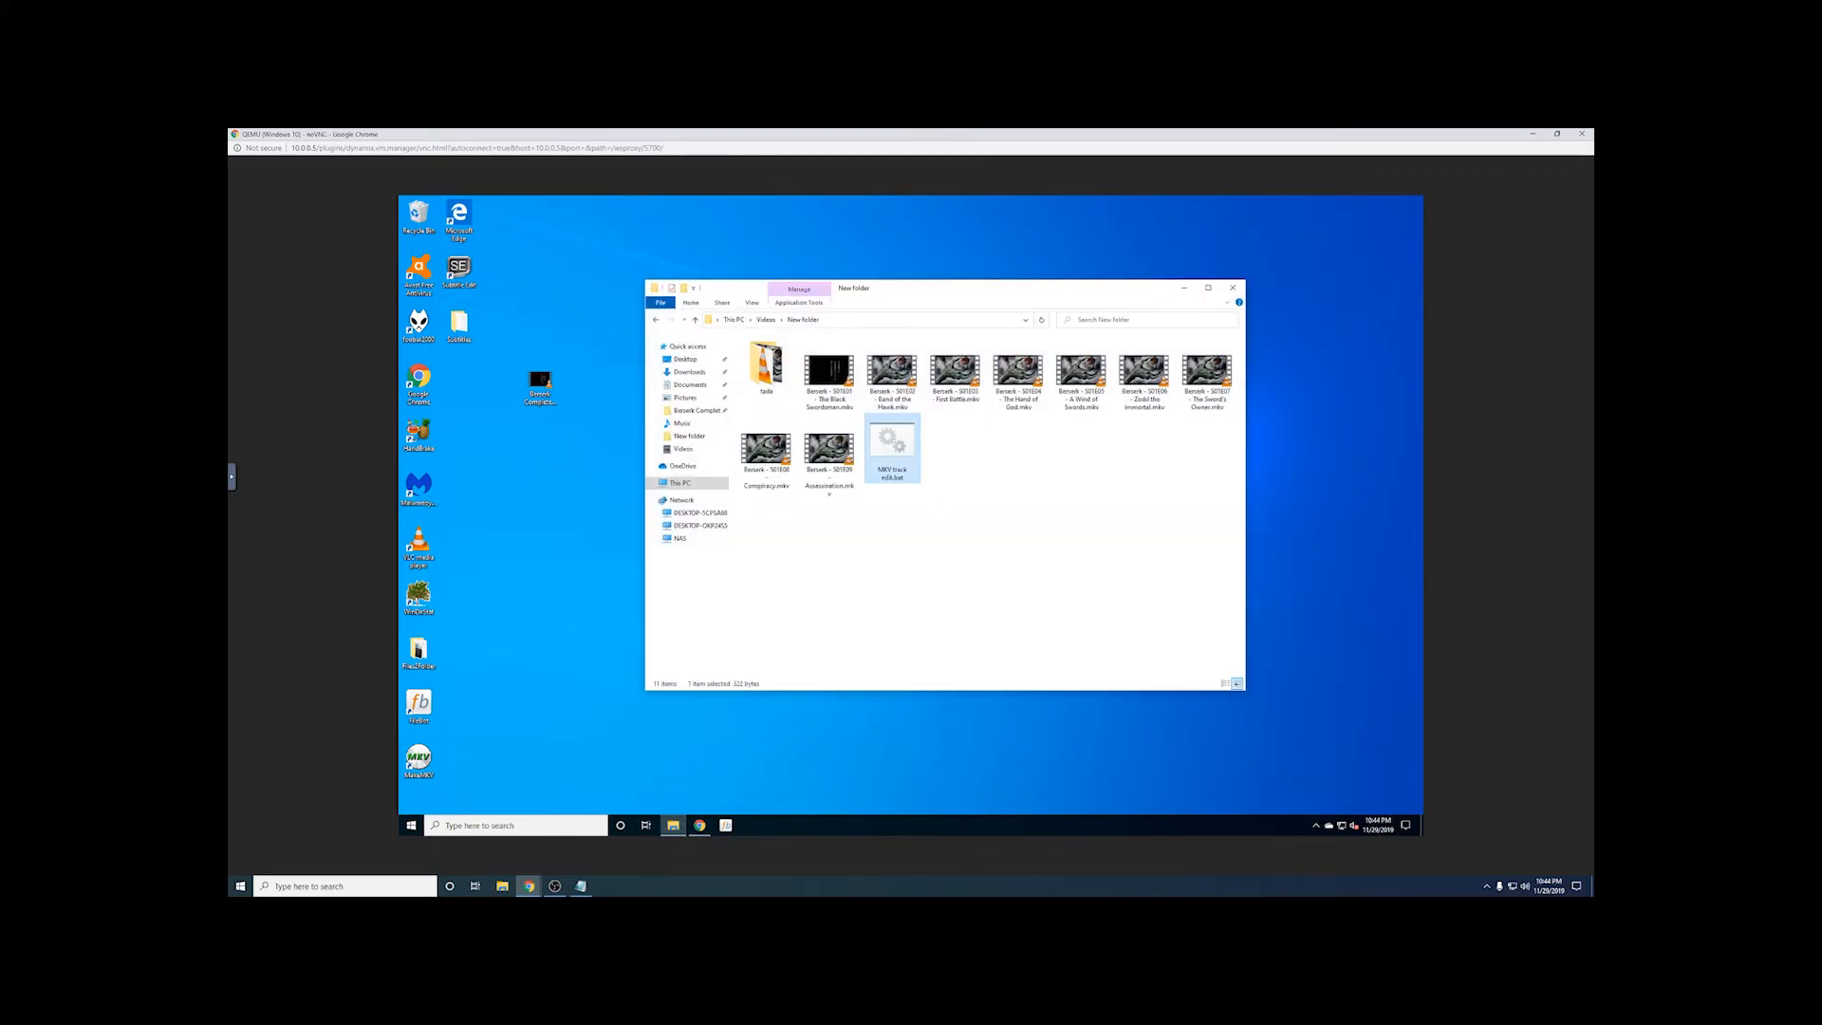
# Step: Open MKV track edit.bat for editing, enlarge its window to review the title and track commands, and close it
pyautogui.click(866, 551)
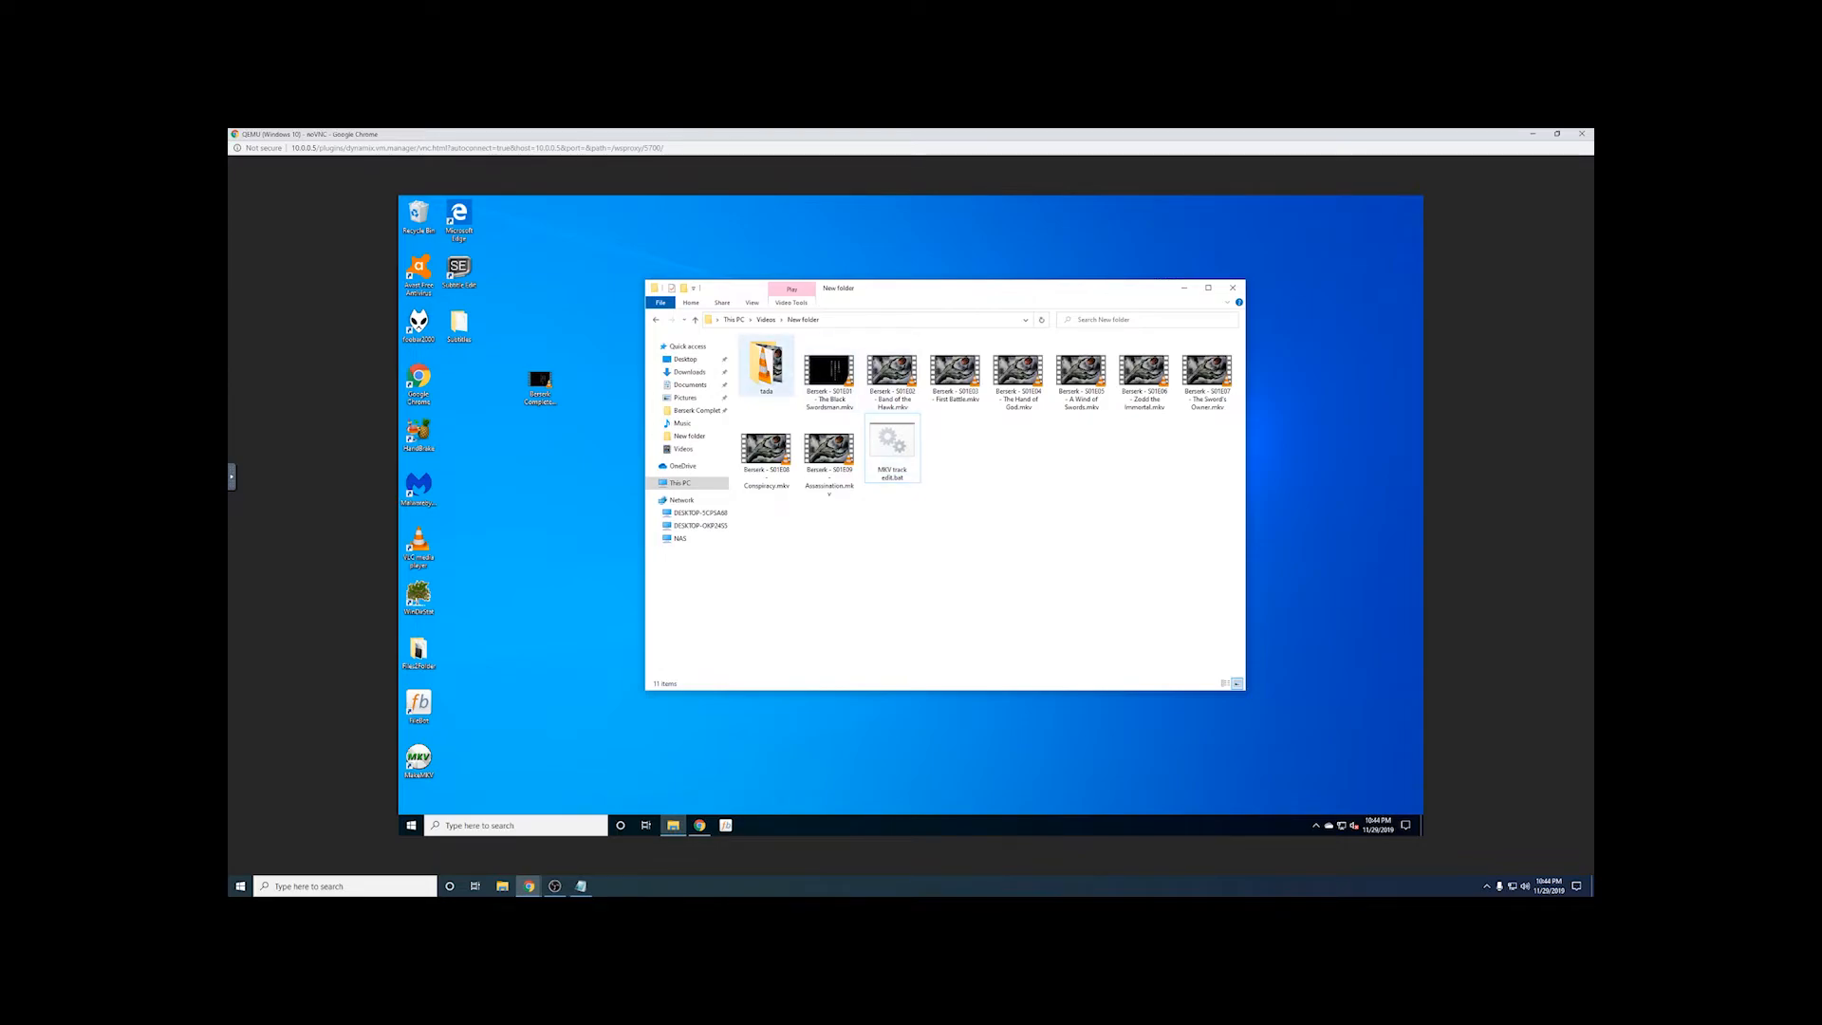
pyautogui.rightClick(898, 446)
pyautogui.click(916, 466)
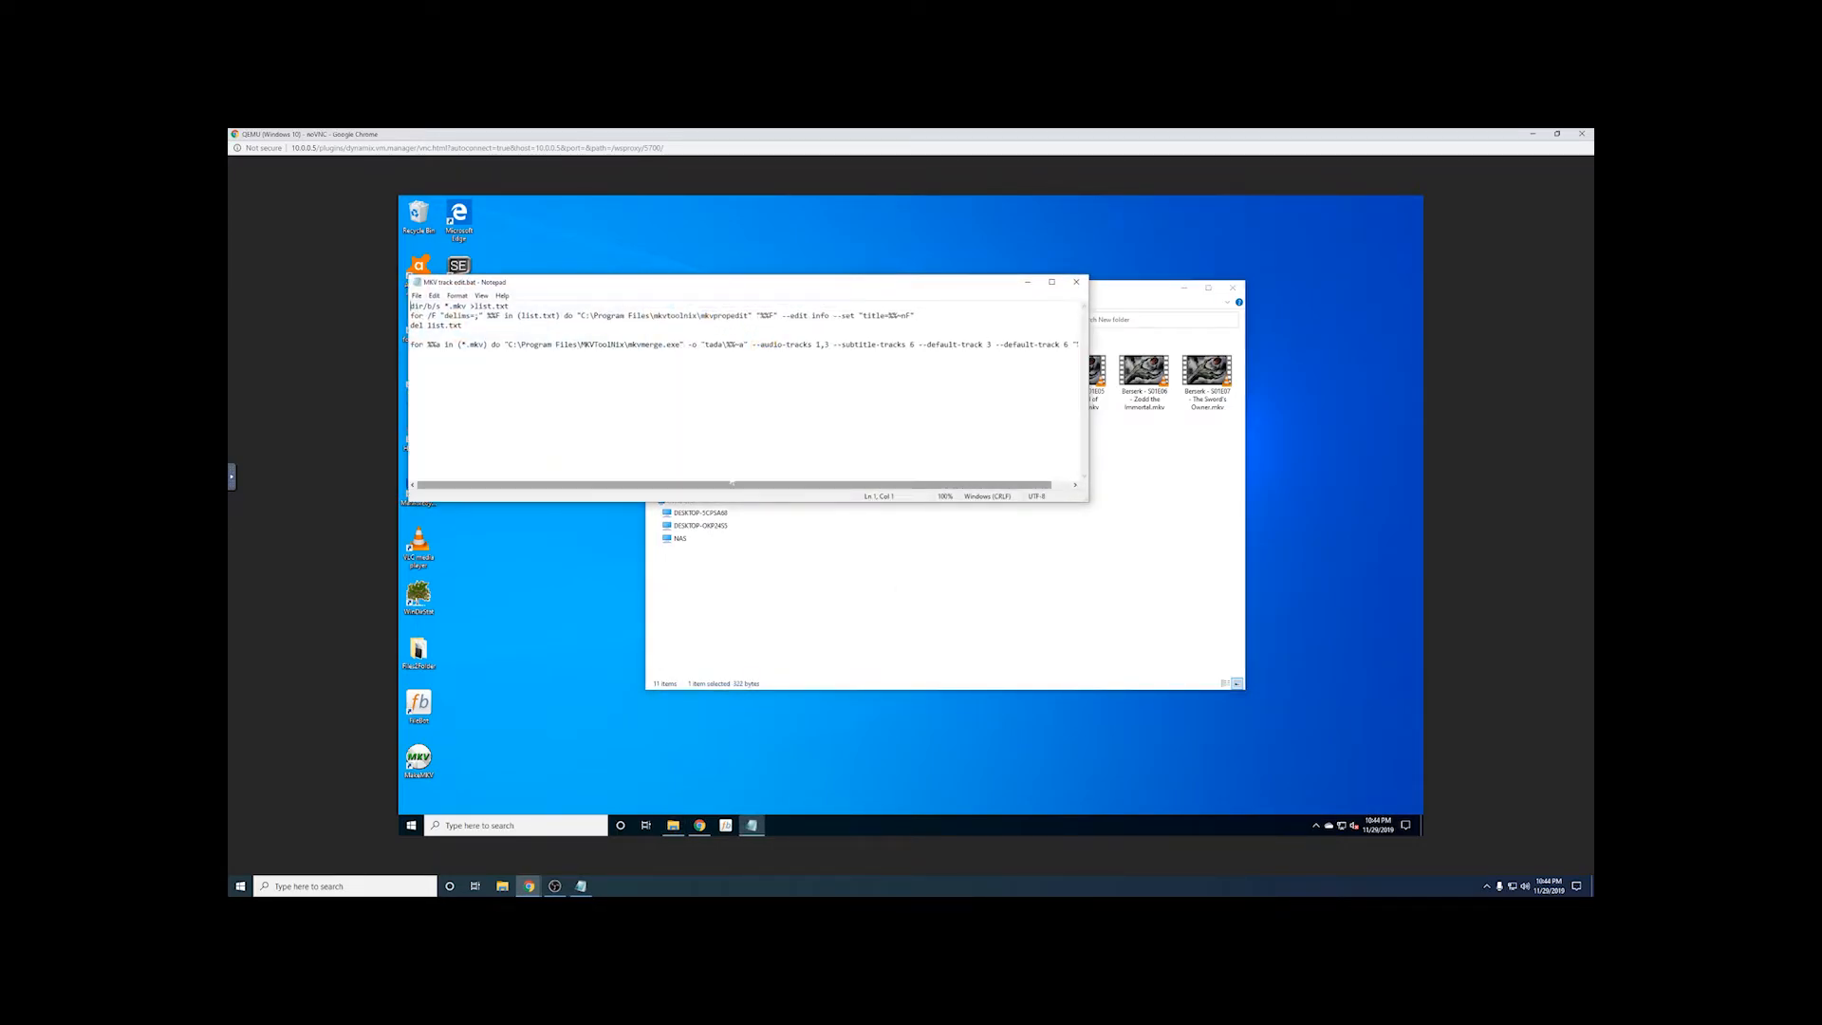
pyautogui.click(1053, 282)
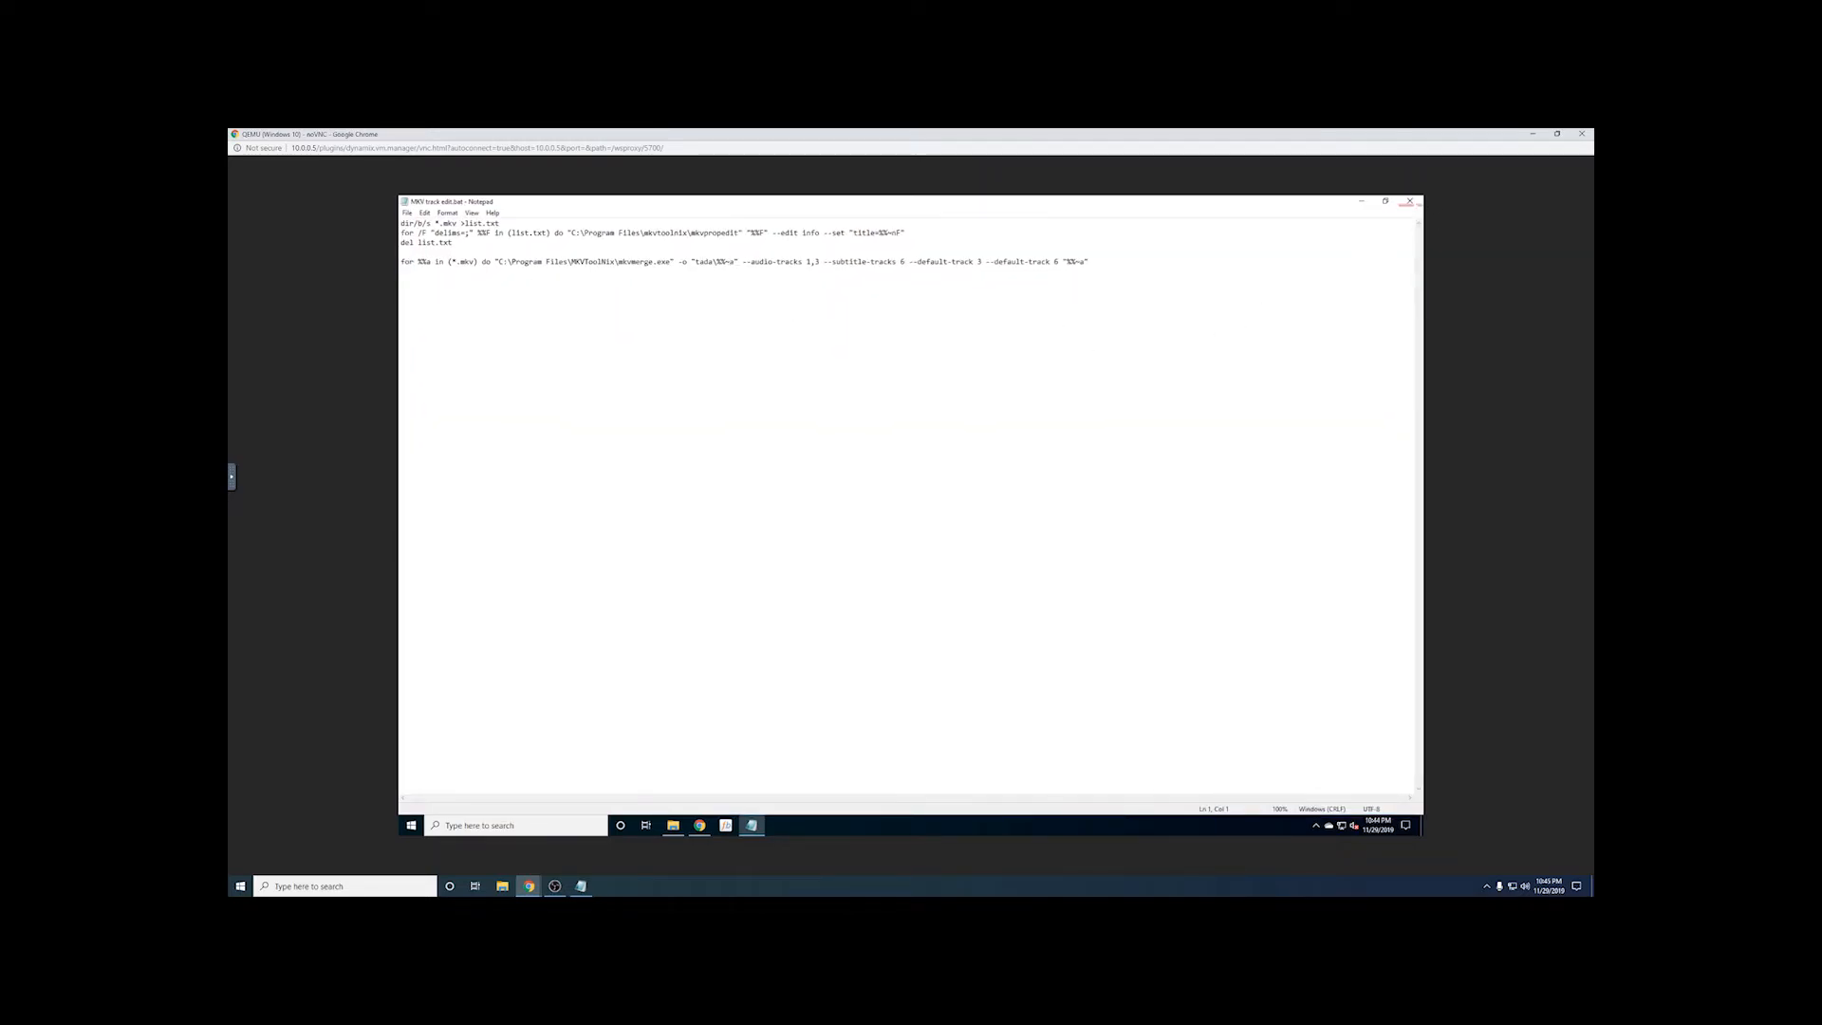
pyautogui.click(1411, 201)
# Step: Play the First Battle episode from the tada output folder, pause it, and check its audio and subtitle options
pyautogui.doubleClick(766, 366)
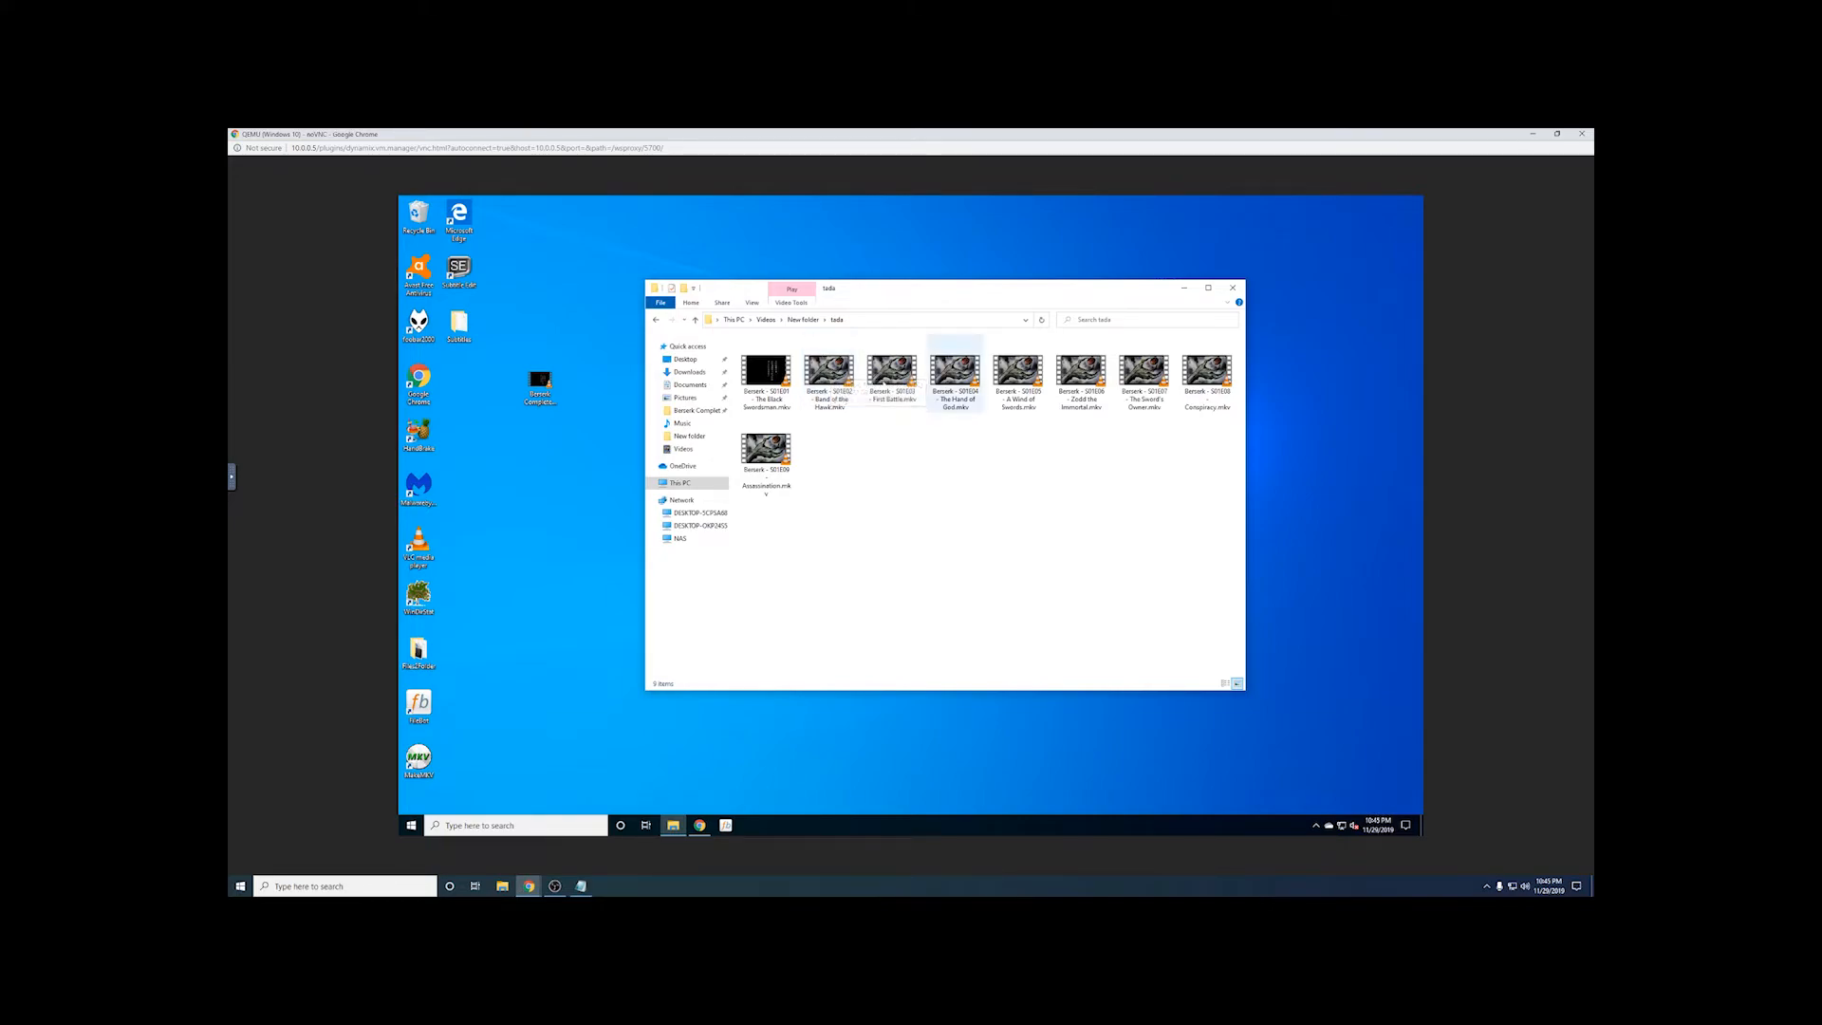
pyautogui.click(894, 378)
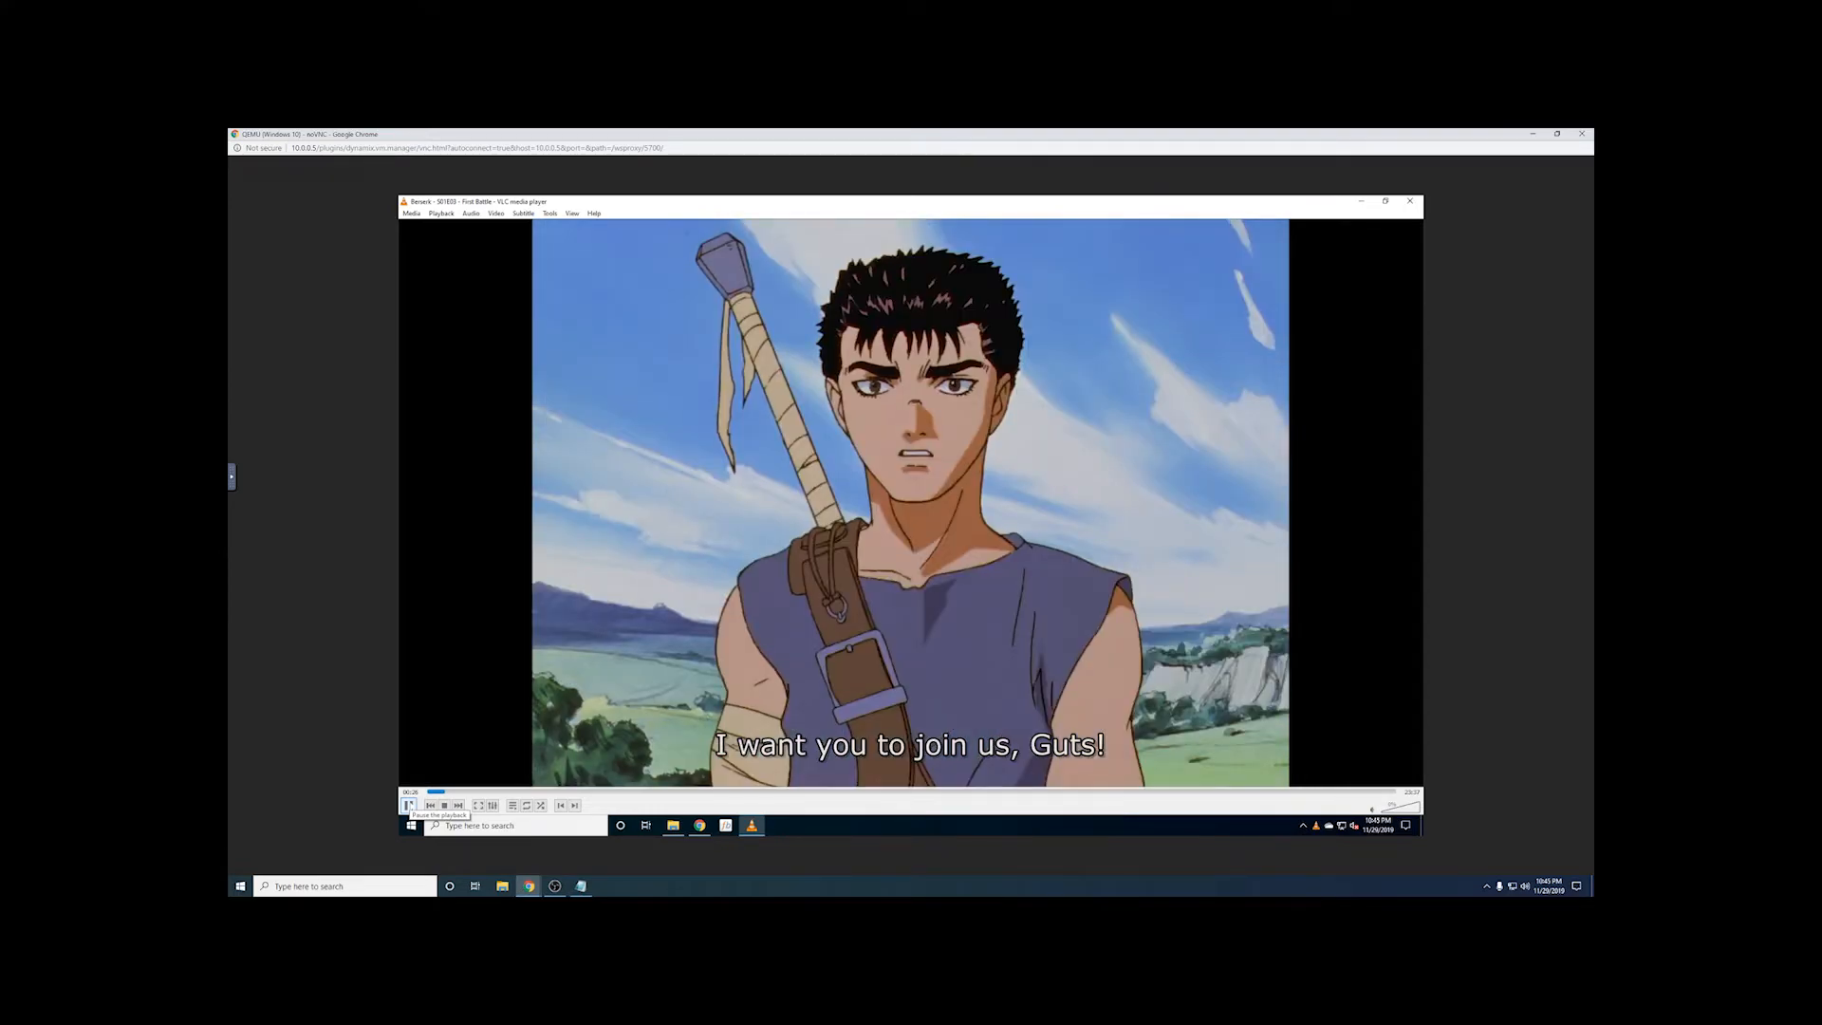
pyautogui.click(409, 805)
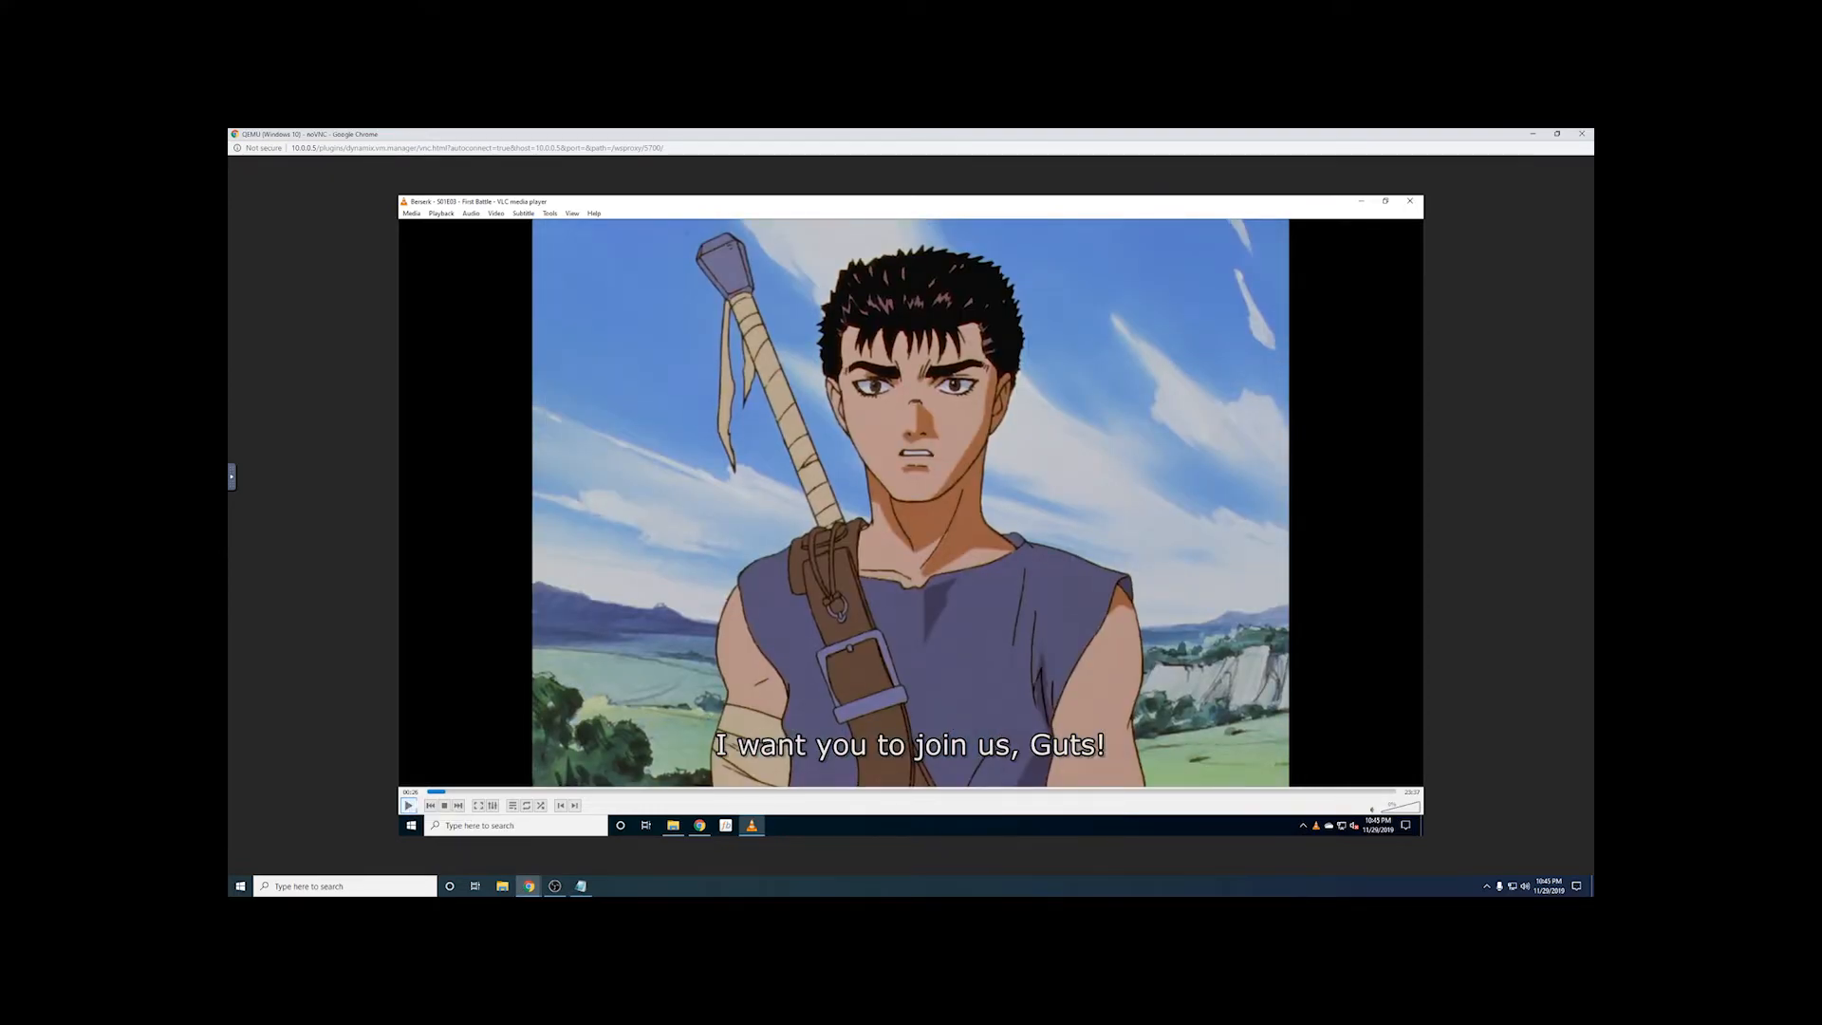
pyautogui.rightClick(833, 524)
pyautogui.moveTo(890, 594)
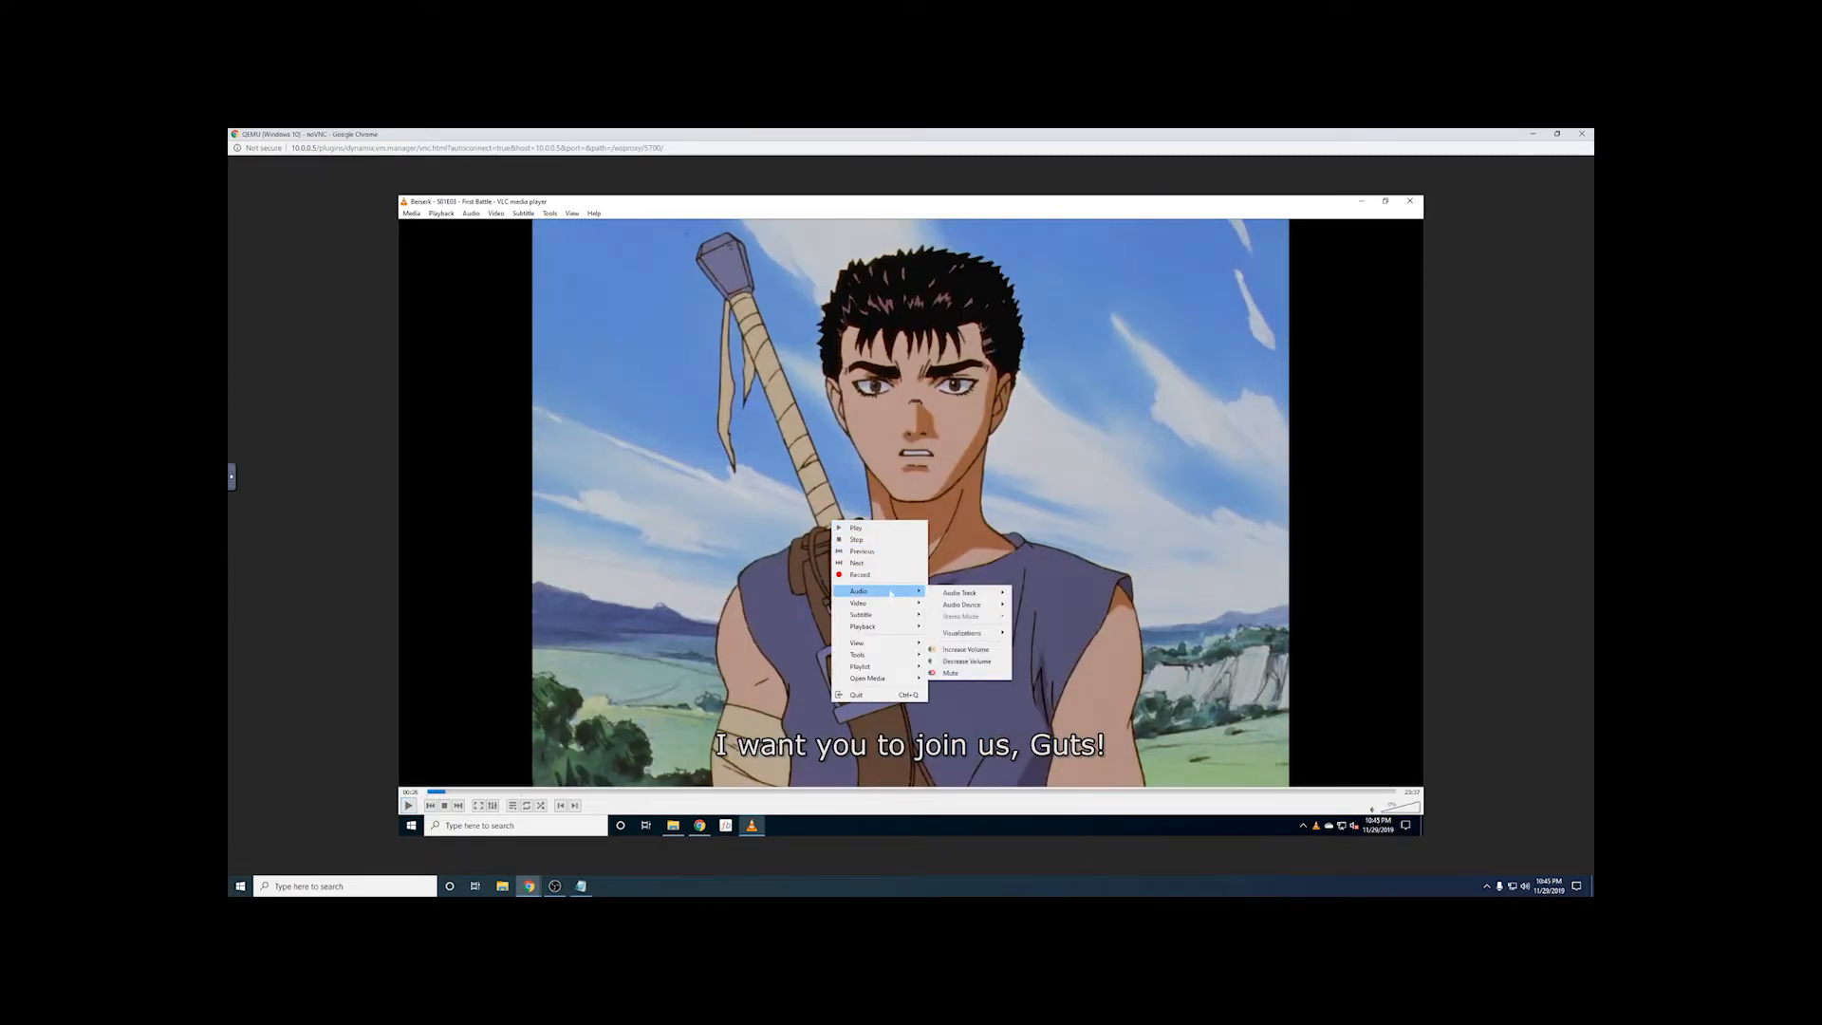
pyautogui.moveTo(960, 593)
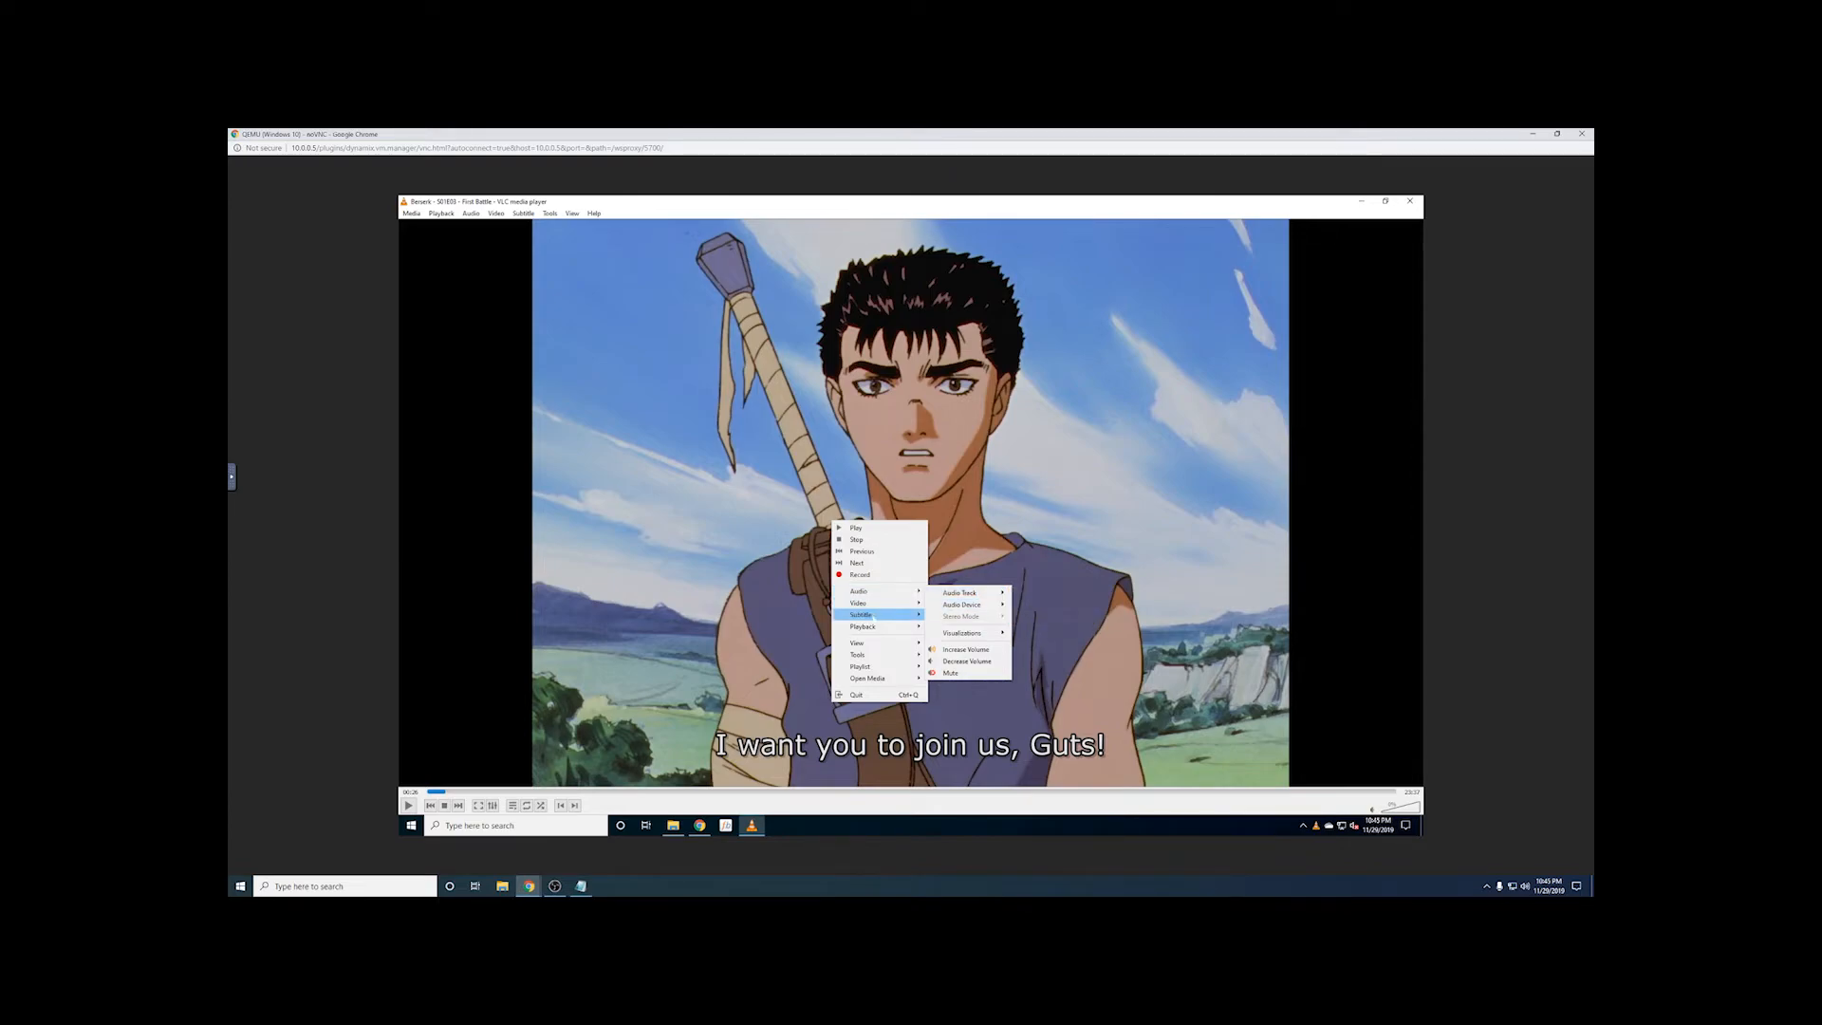
pyautogui.moveTo(966, 628)
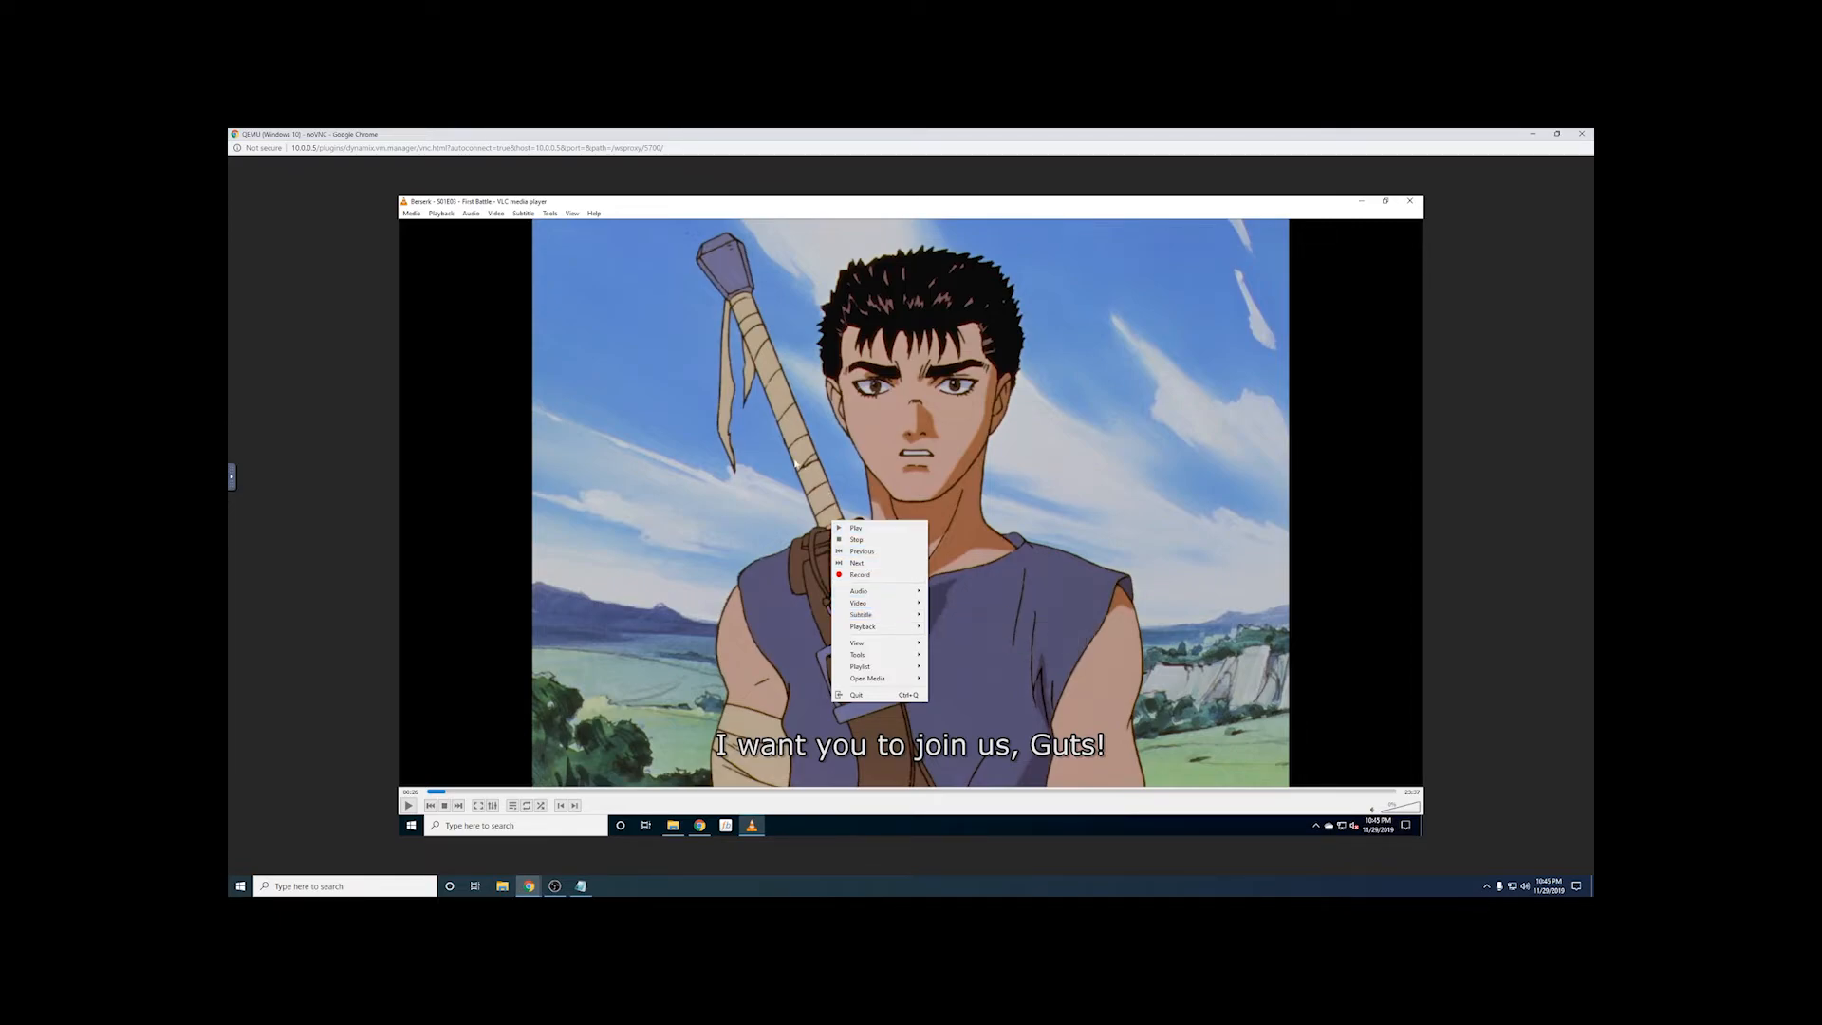
pyautogui.click(558, 338)
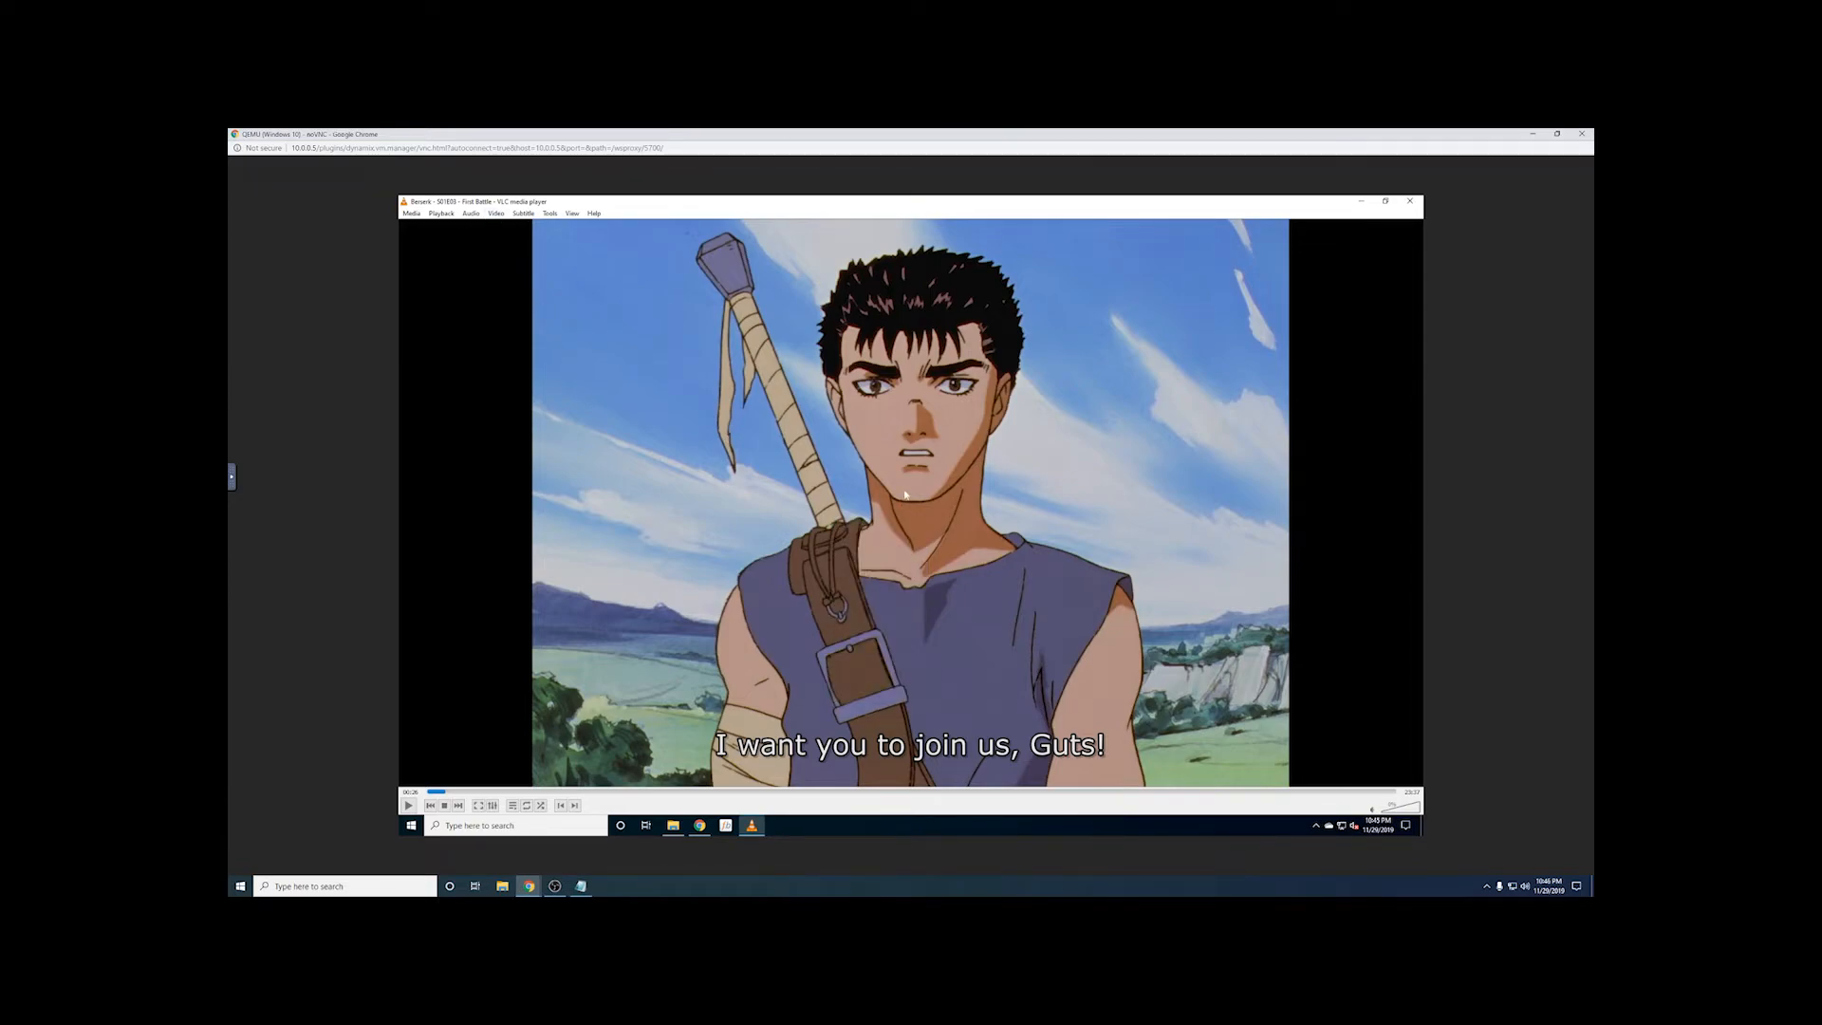
# Step: View the episode's media information to check its title, and close the player
pyautogui.hotkey('ctrl', 'i')
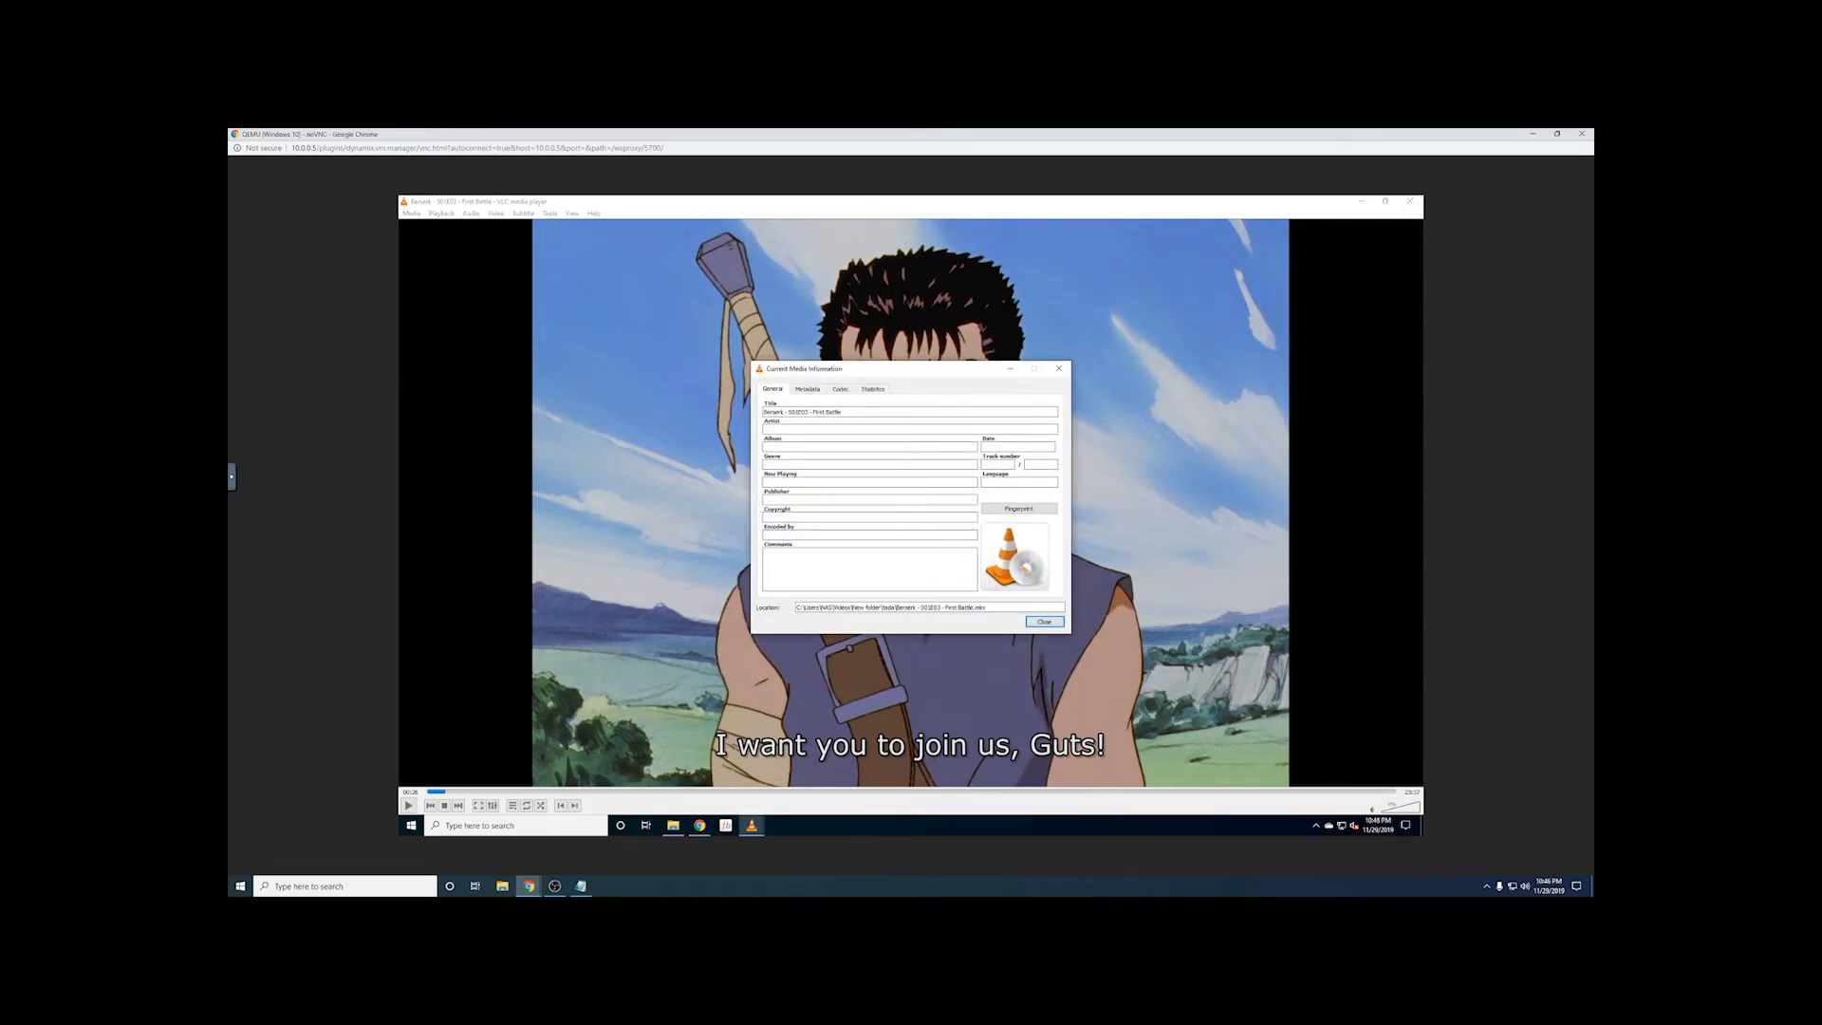
pyautogui.click(1059, 368)
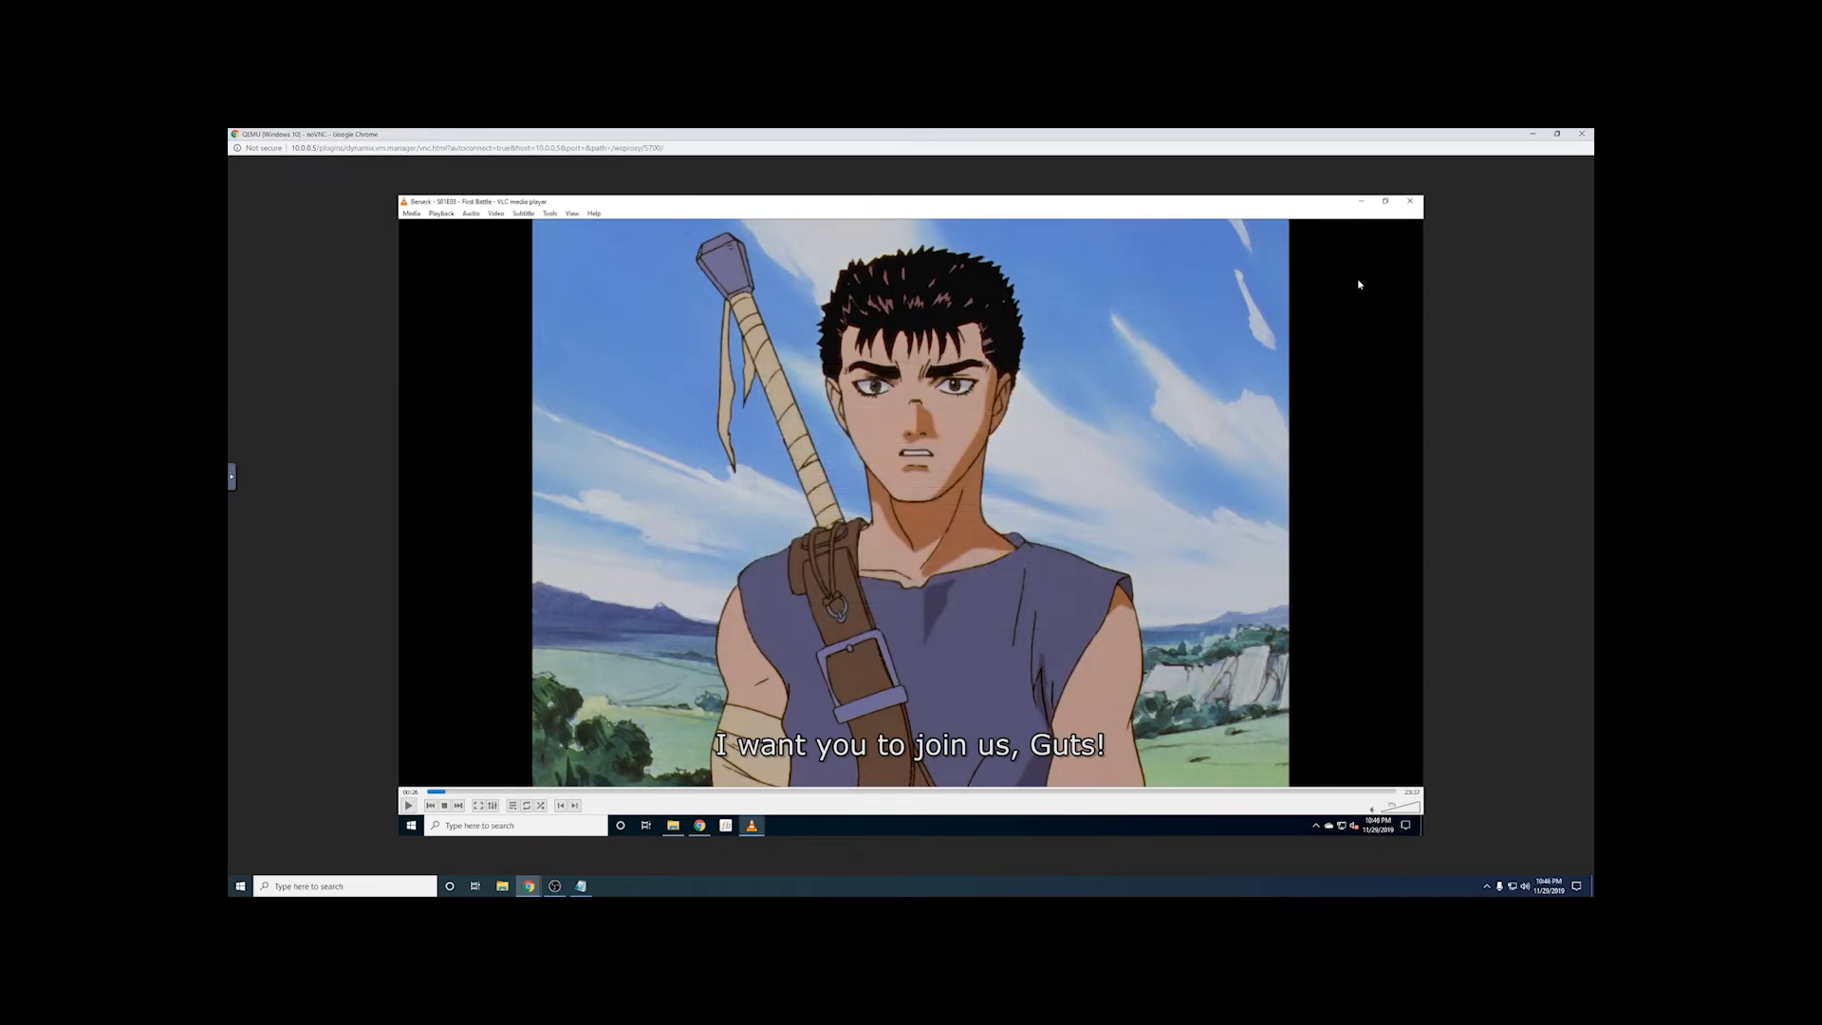
pyautogui.click(1410, 201)
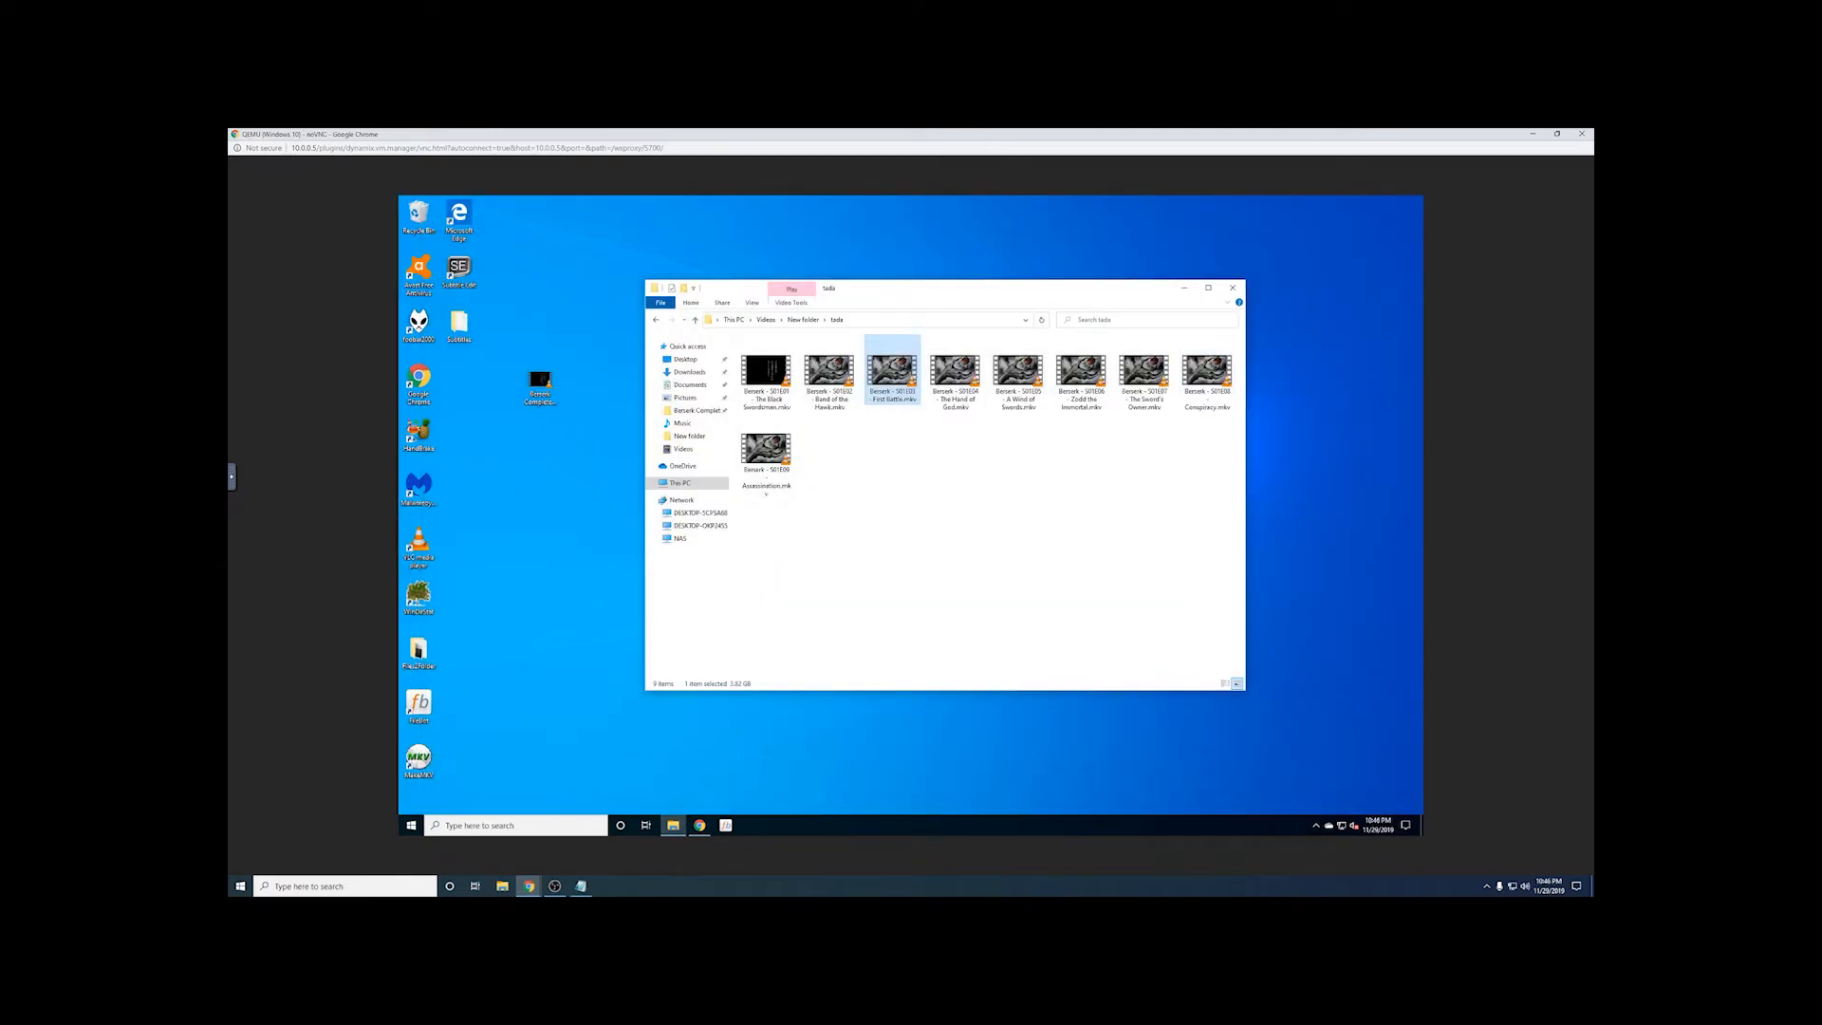
pyautogui.click(859, 503)
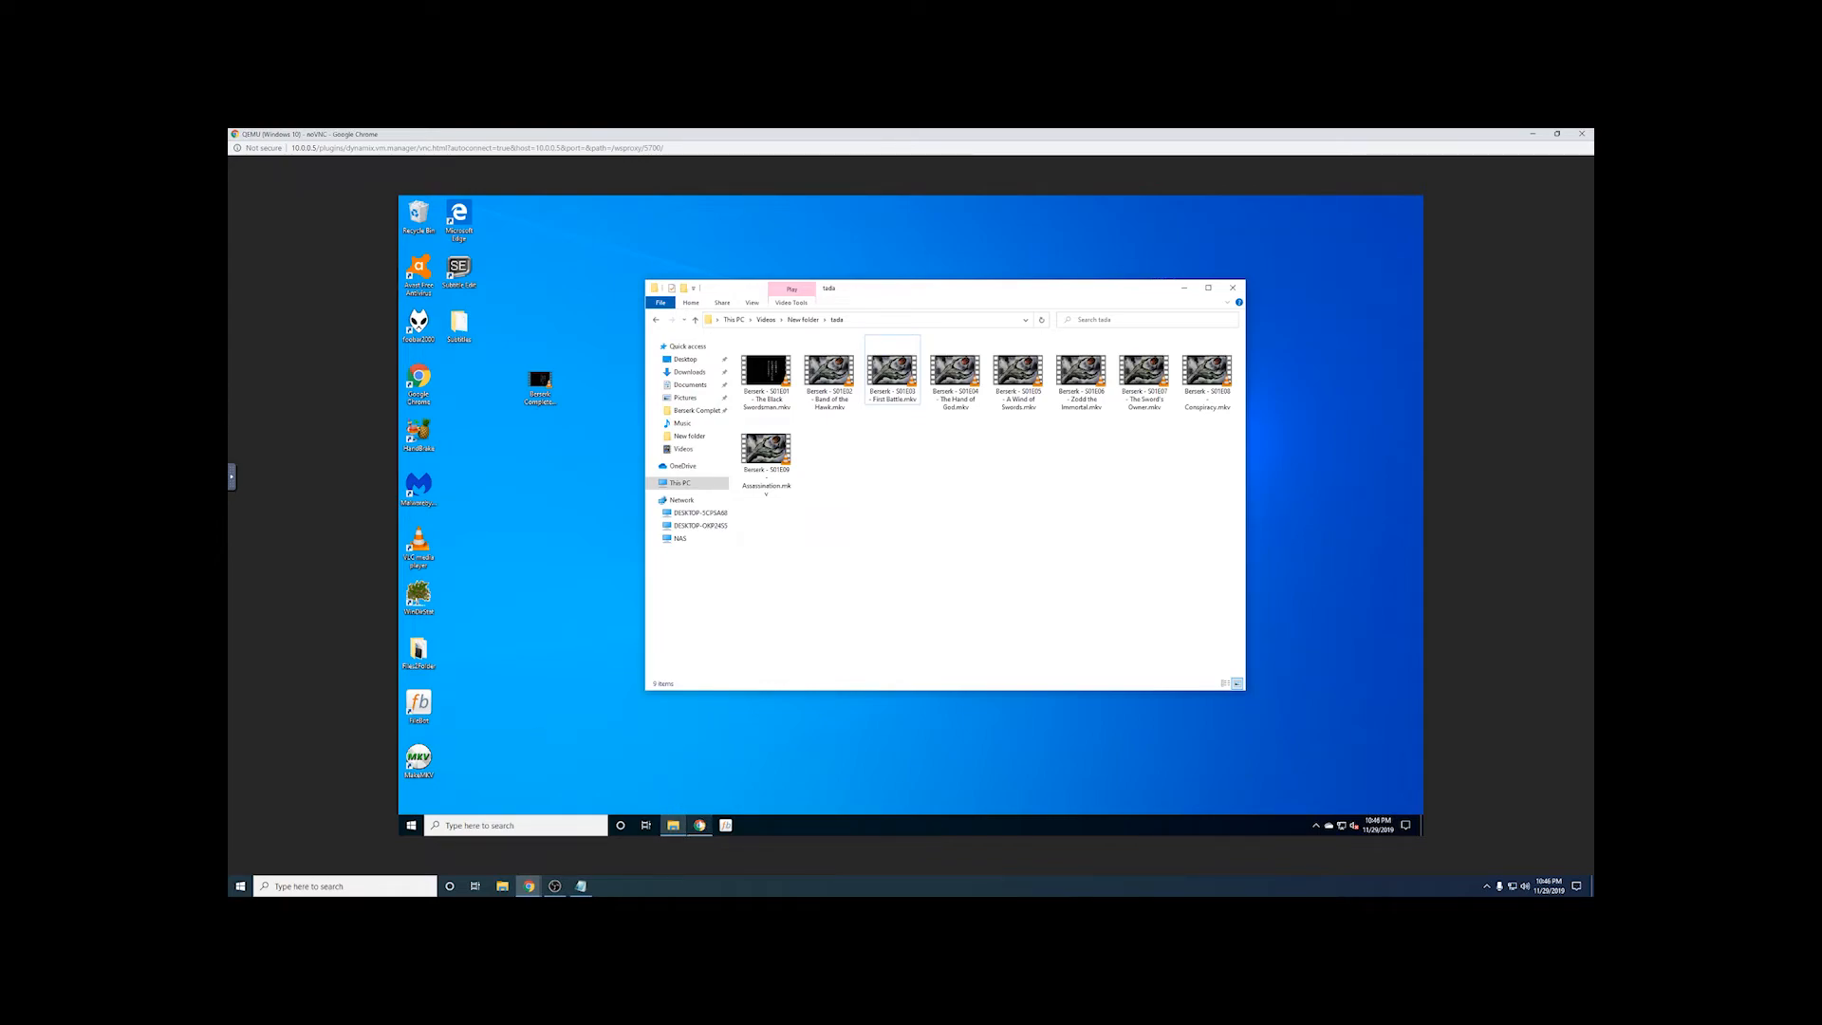
# Step: Show the Downloads folder, search the web for "file 2 folder", view Skwire Empire's Files 2 Folder page, and minimize the browser
pyautogui.moveTo(702, 823)
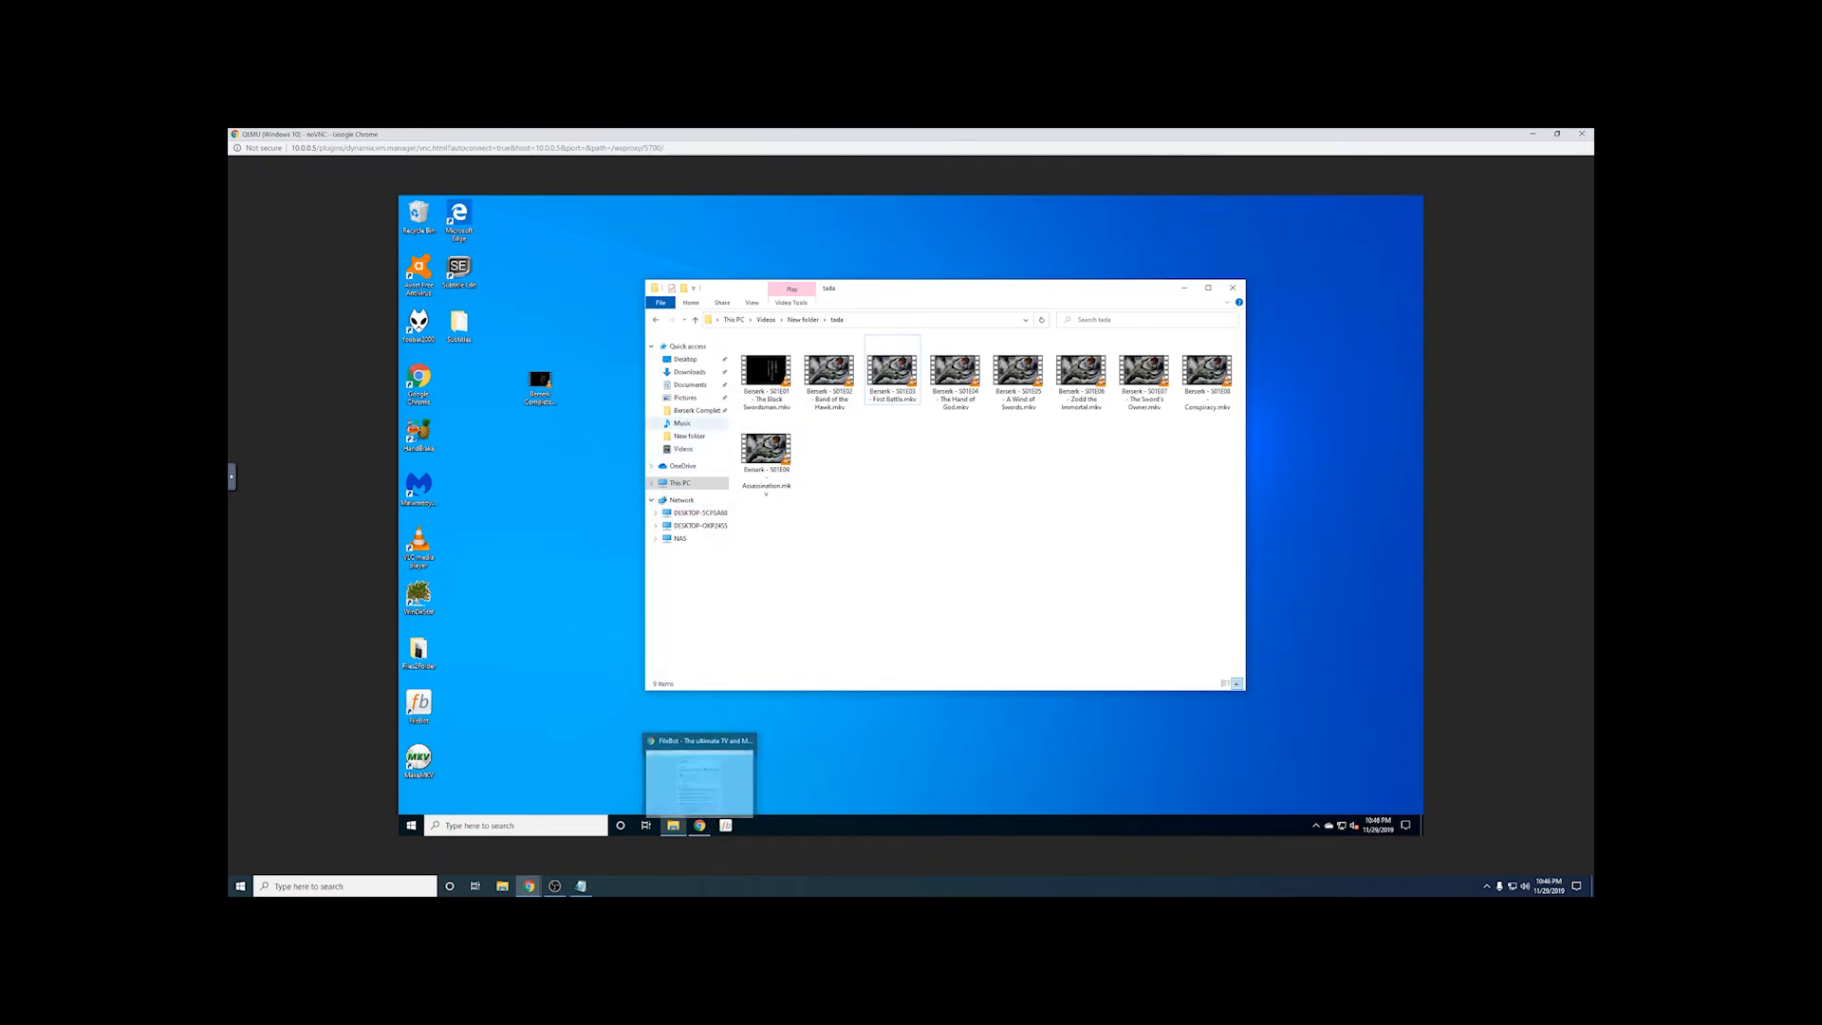
pyautogui.click(690, 371)
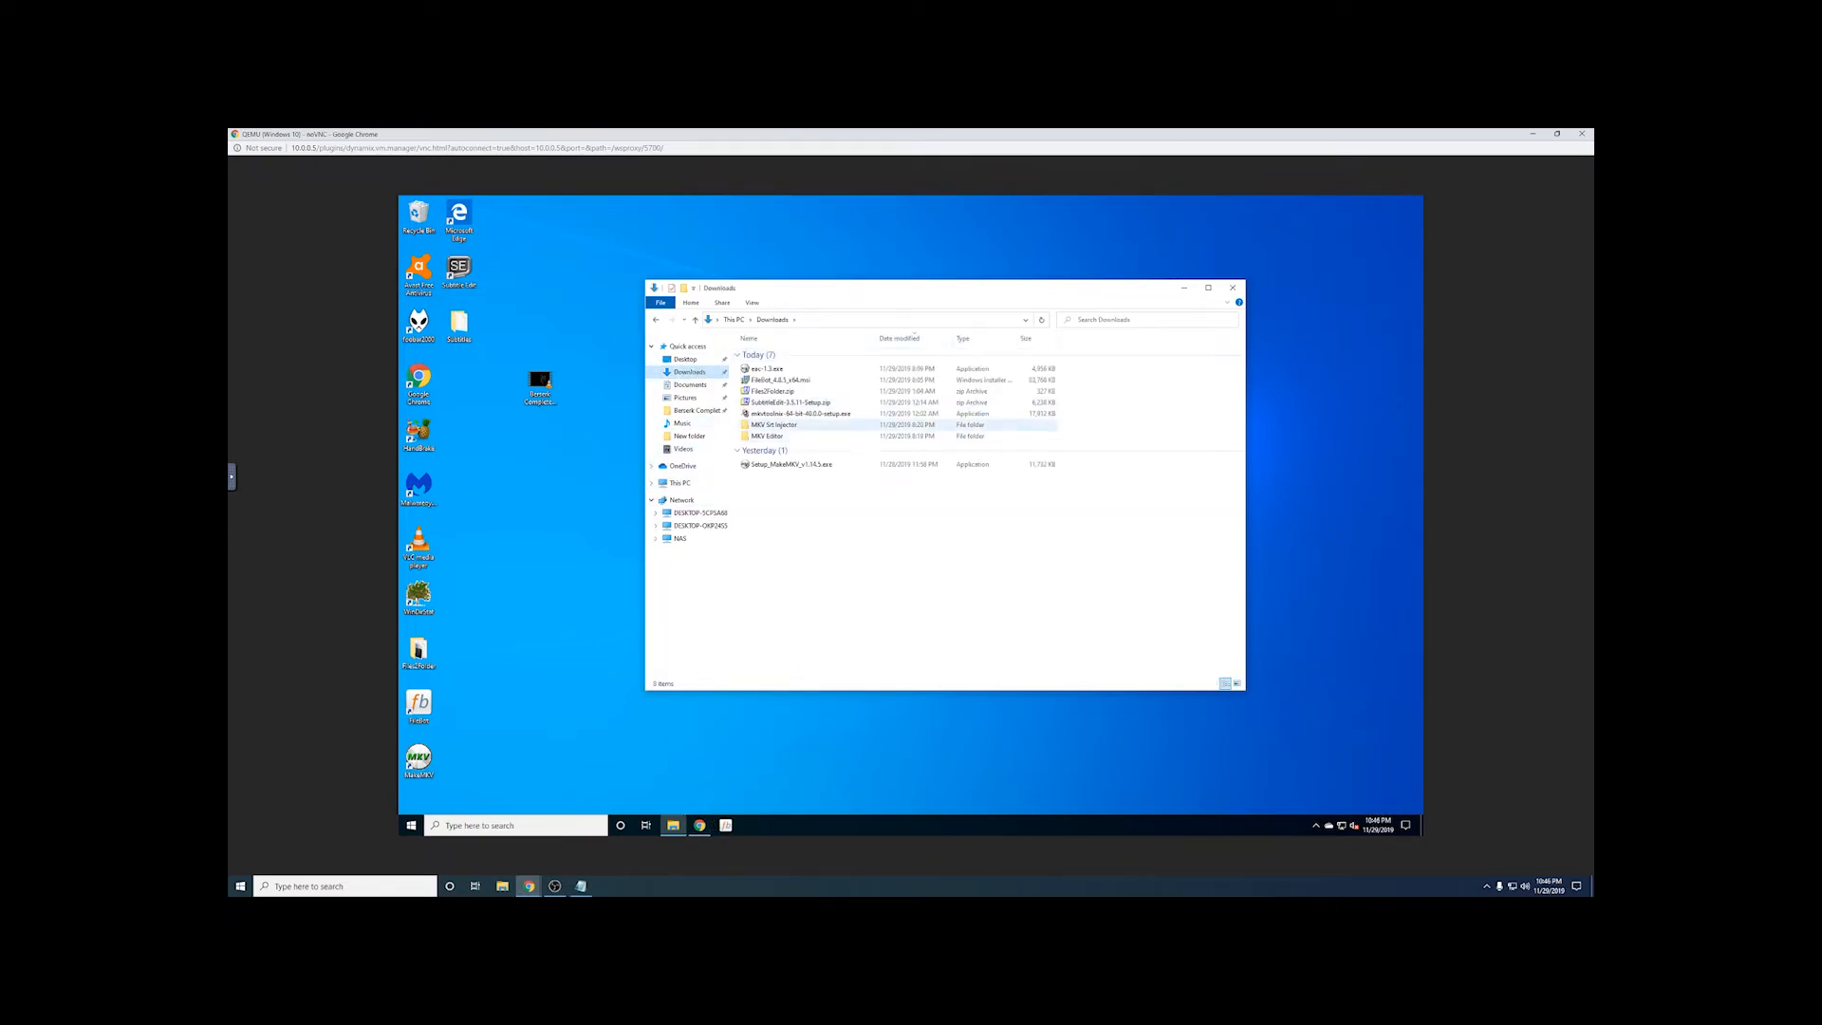
pyautogui.click(700, 824)
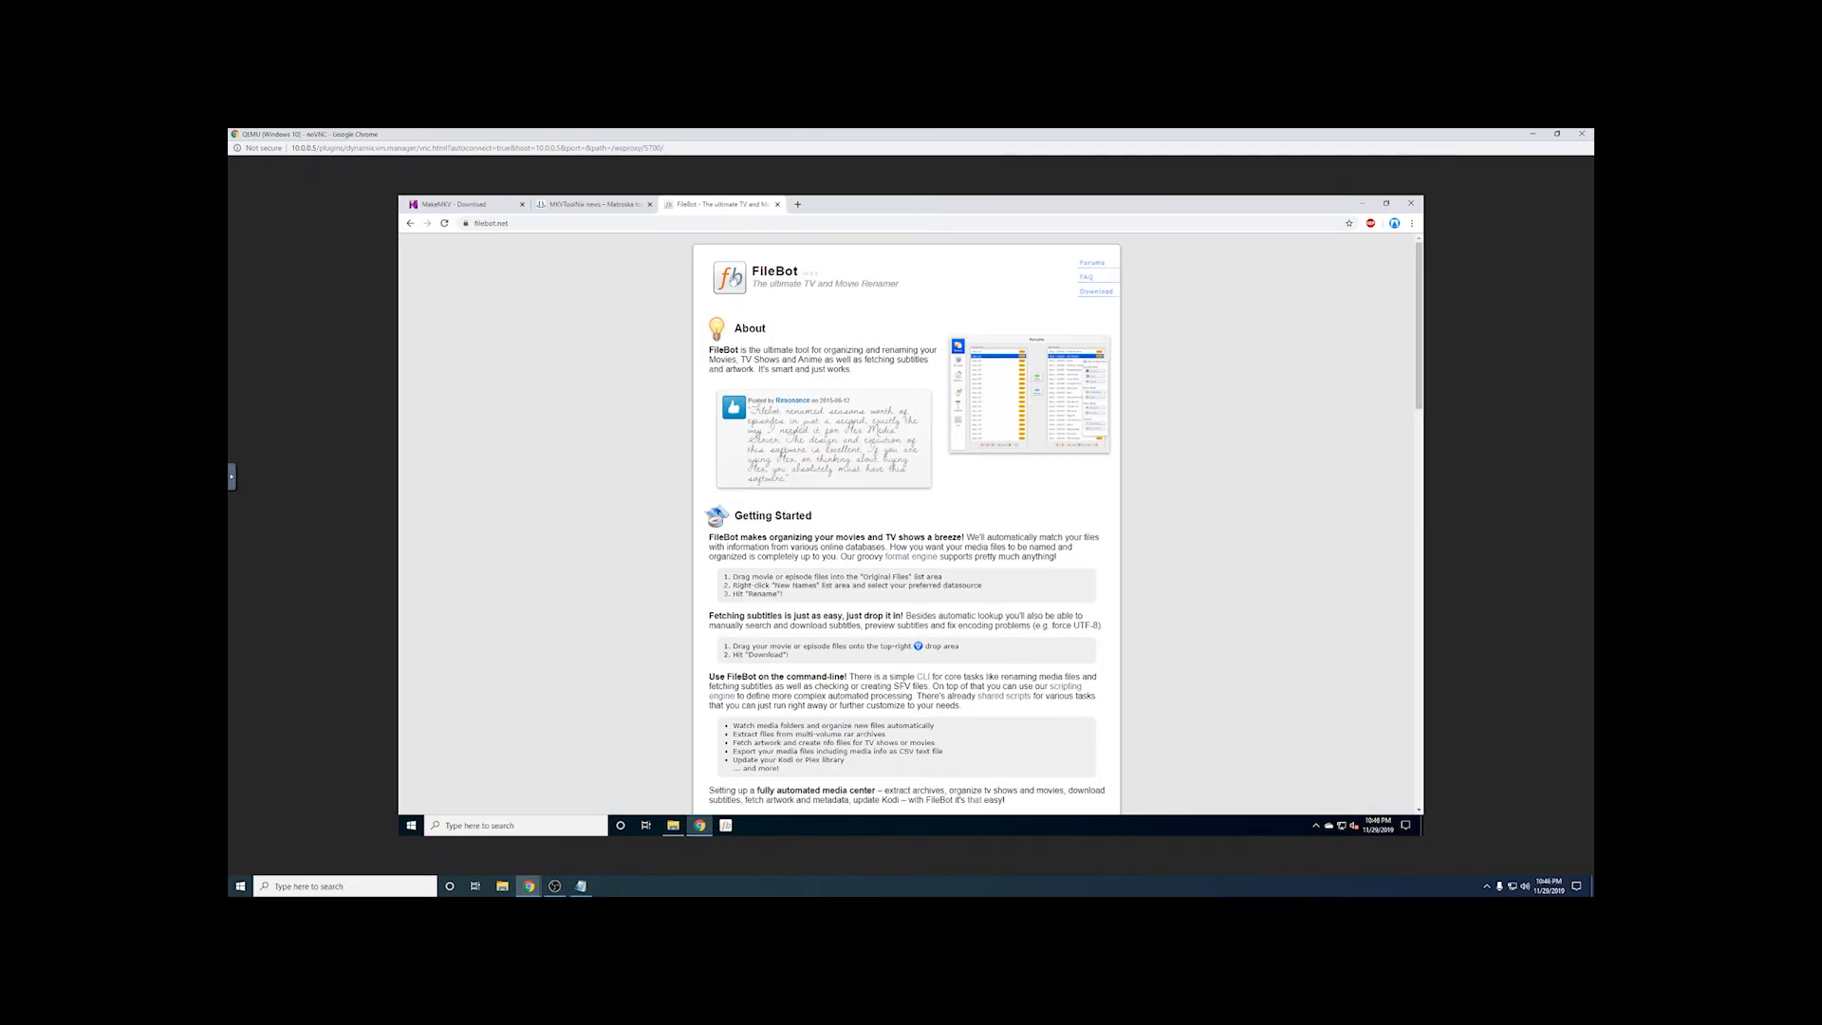
pyautogui.click(797, 204)
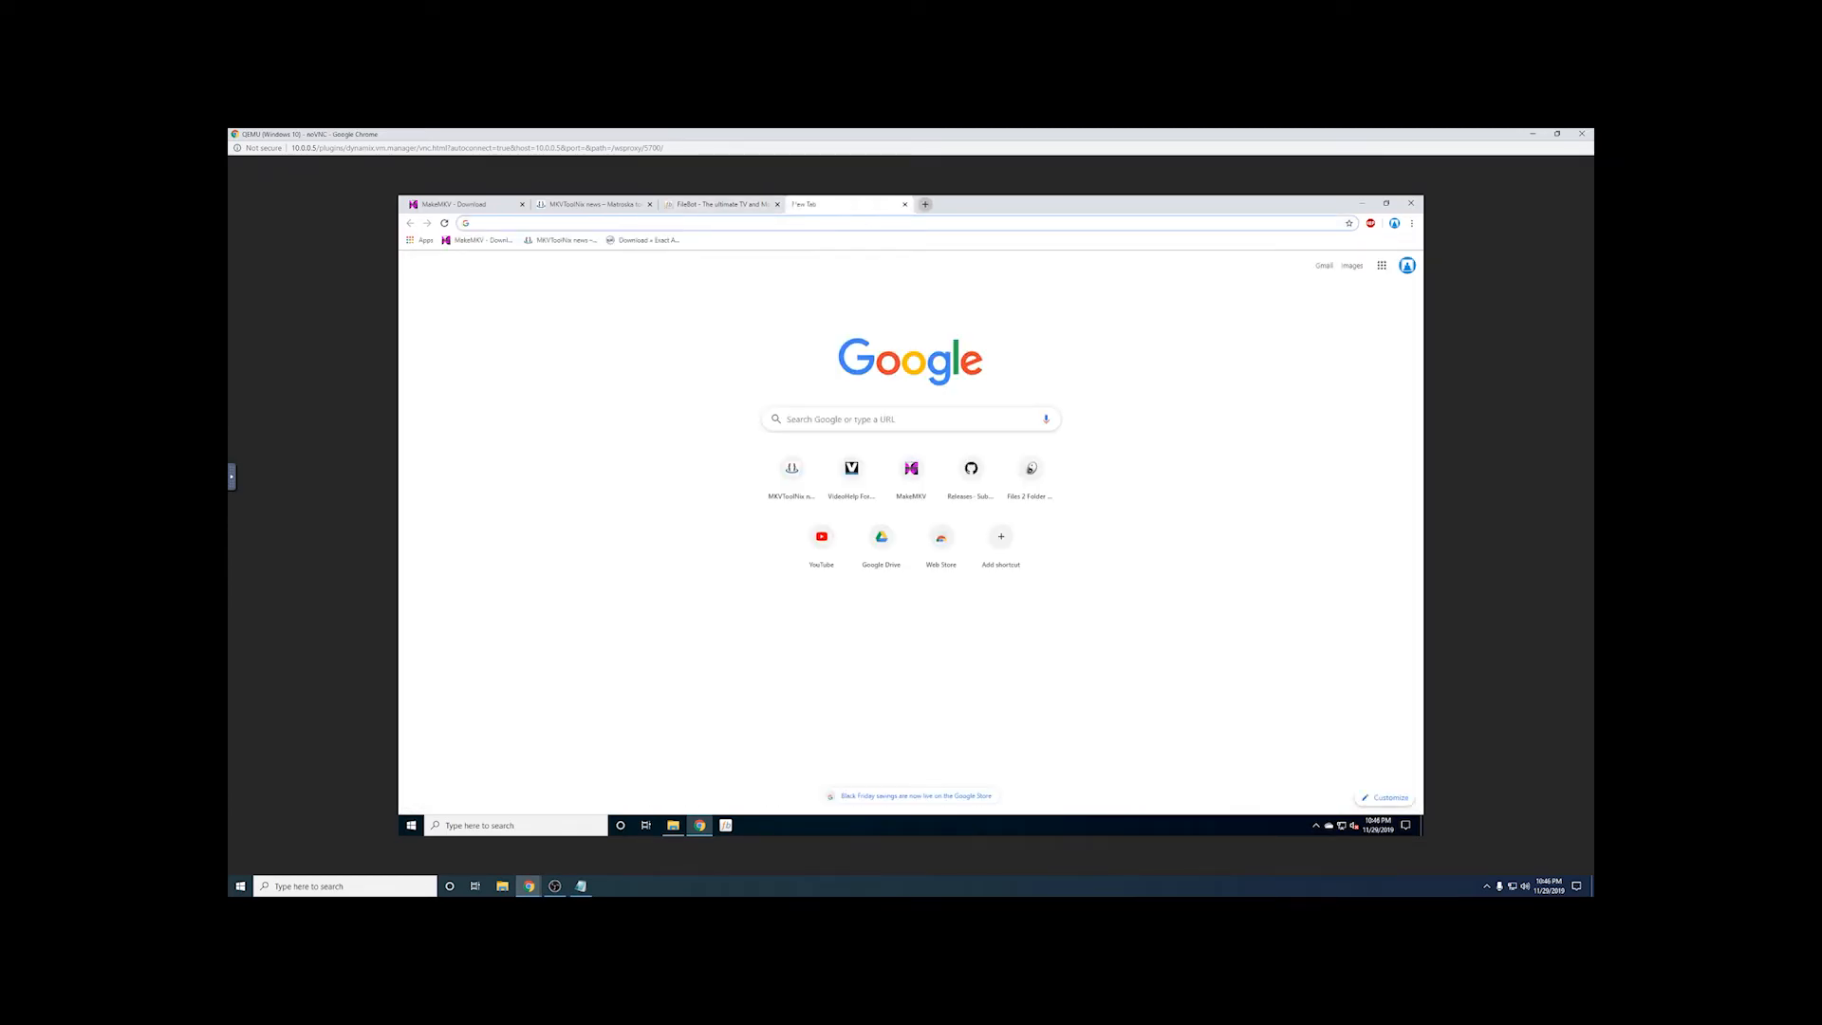
pyautogui.write('file 2')
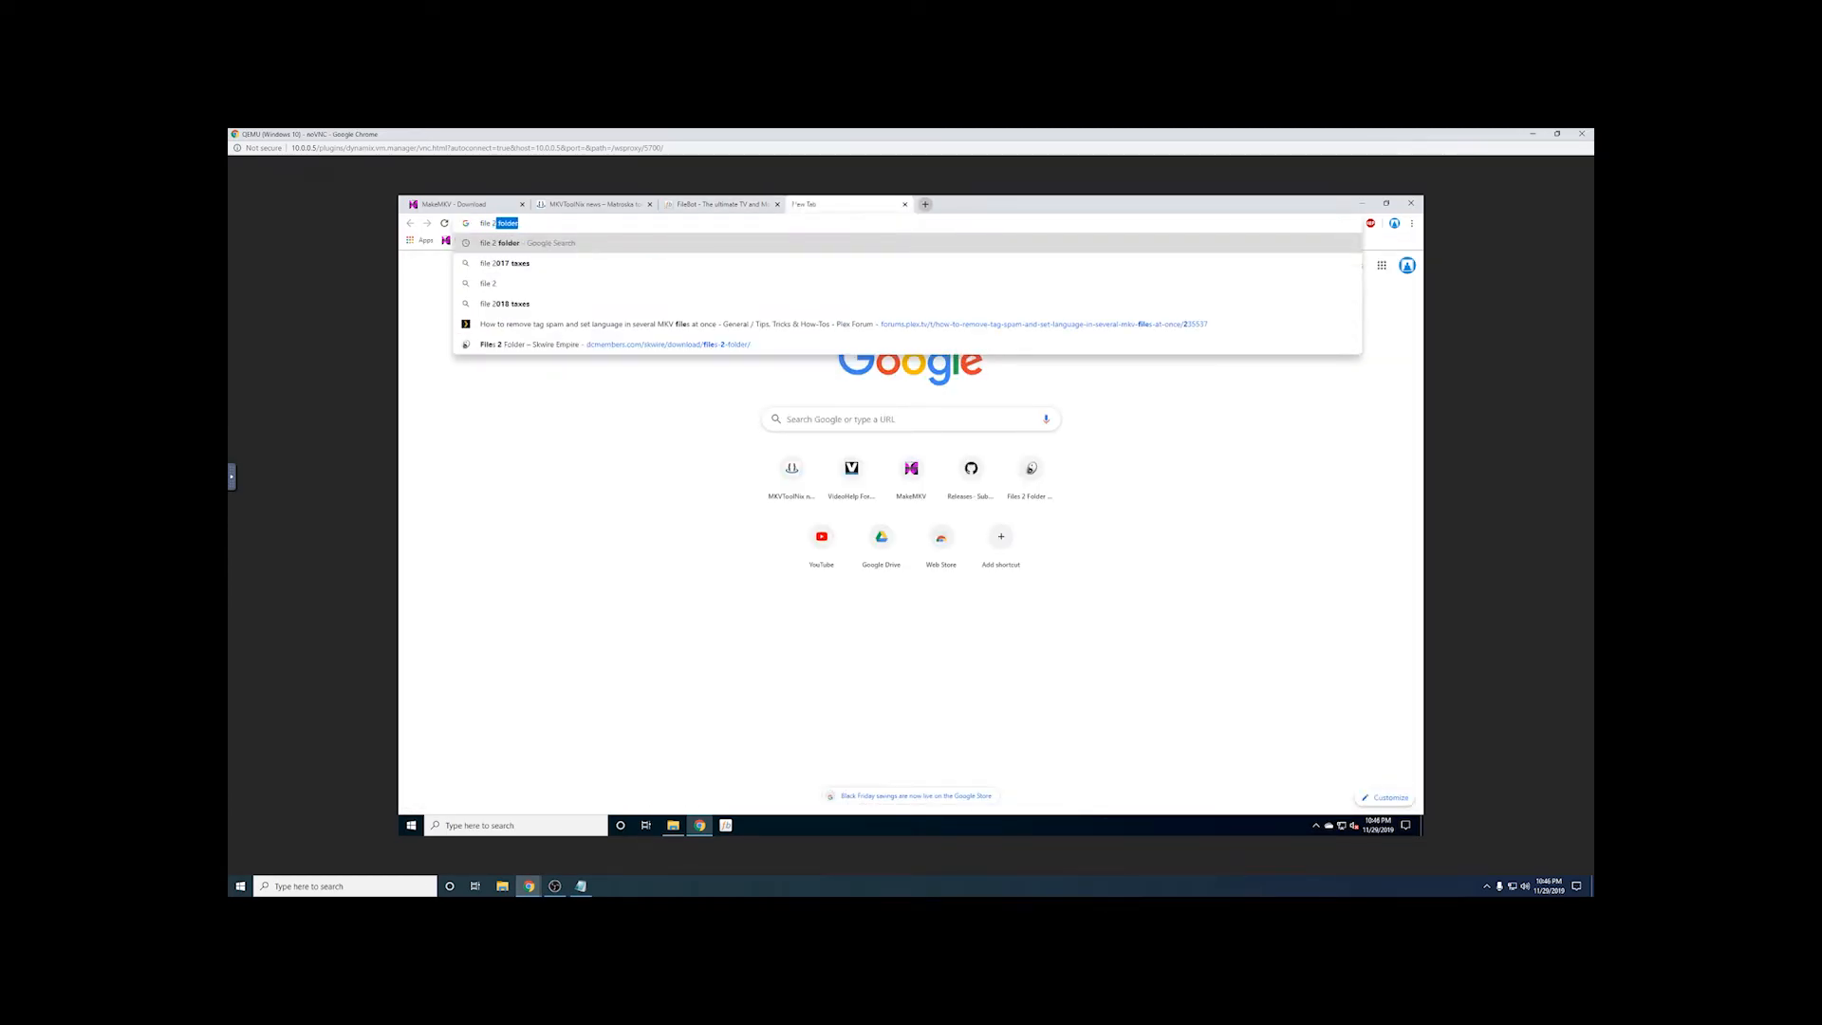
pyautogui.press('Return')
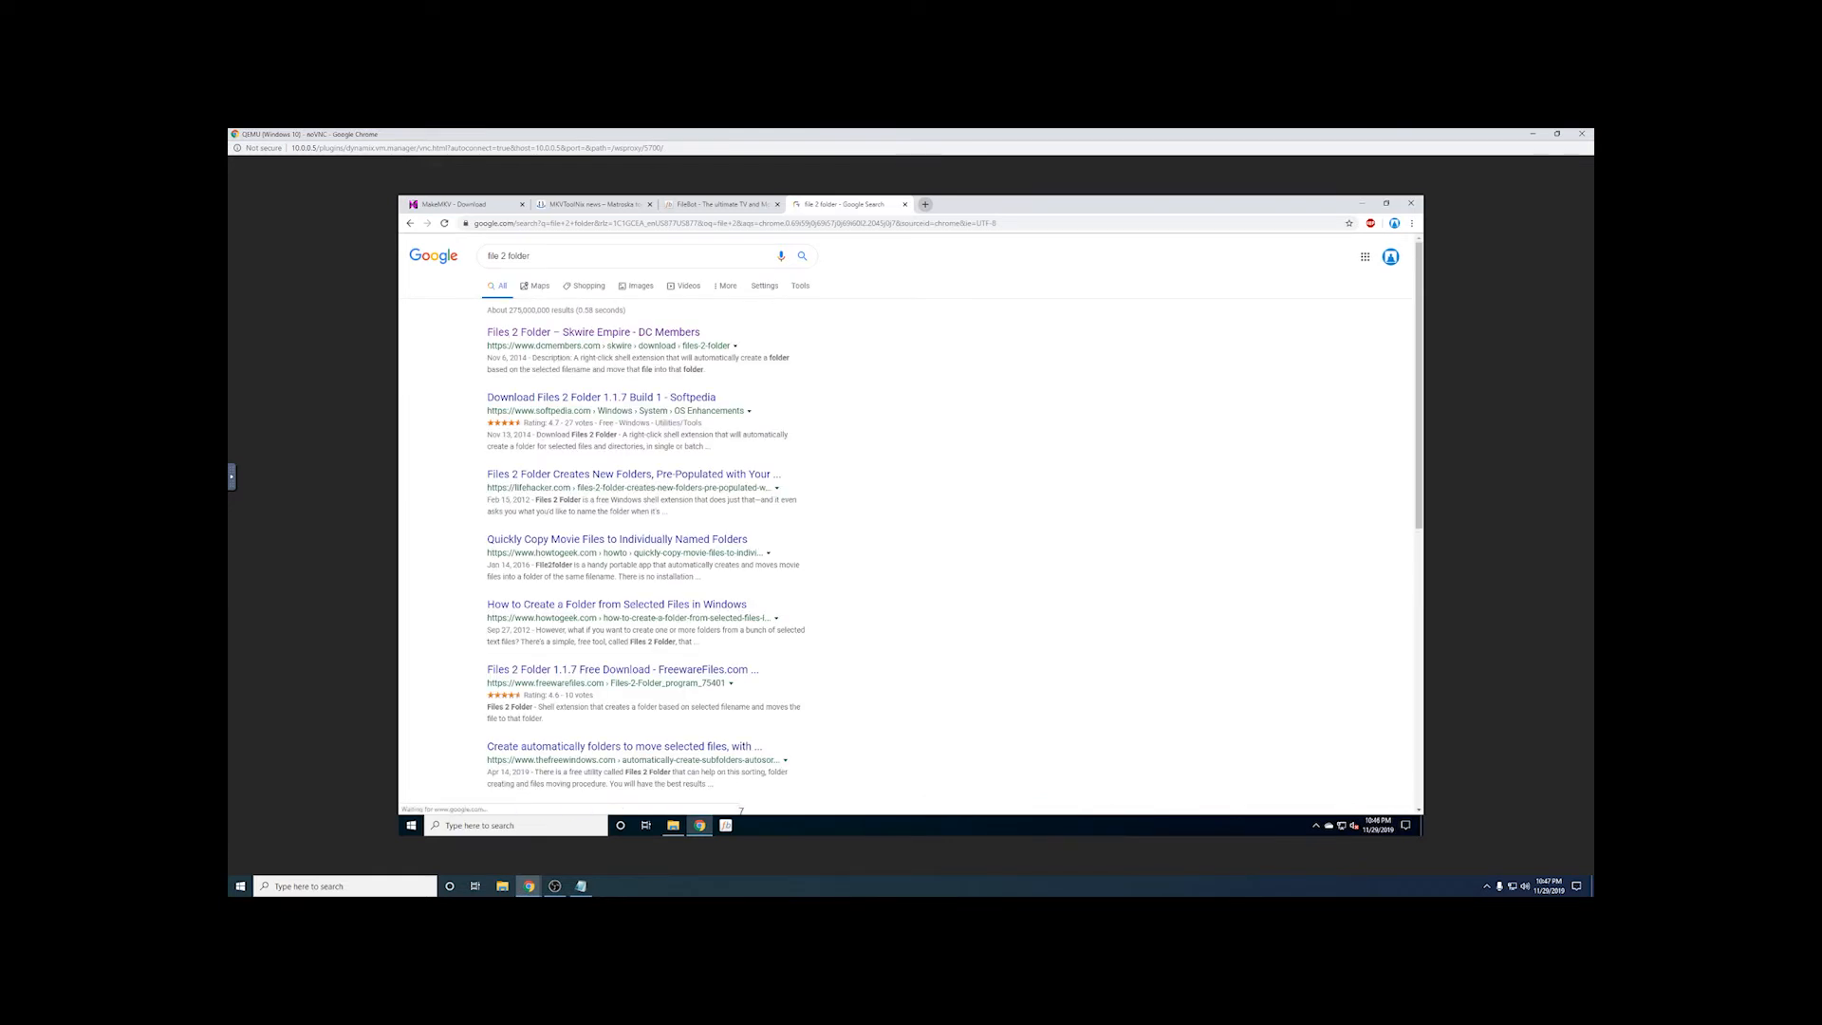
pyautogui.click(581, 331)
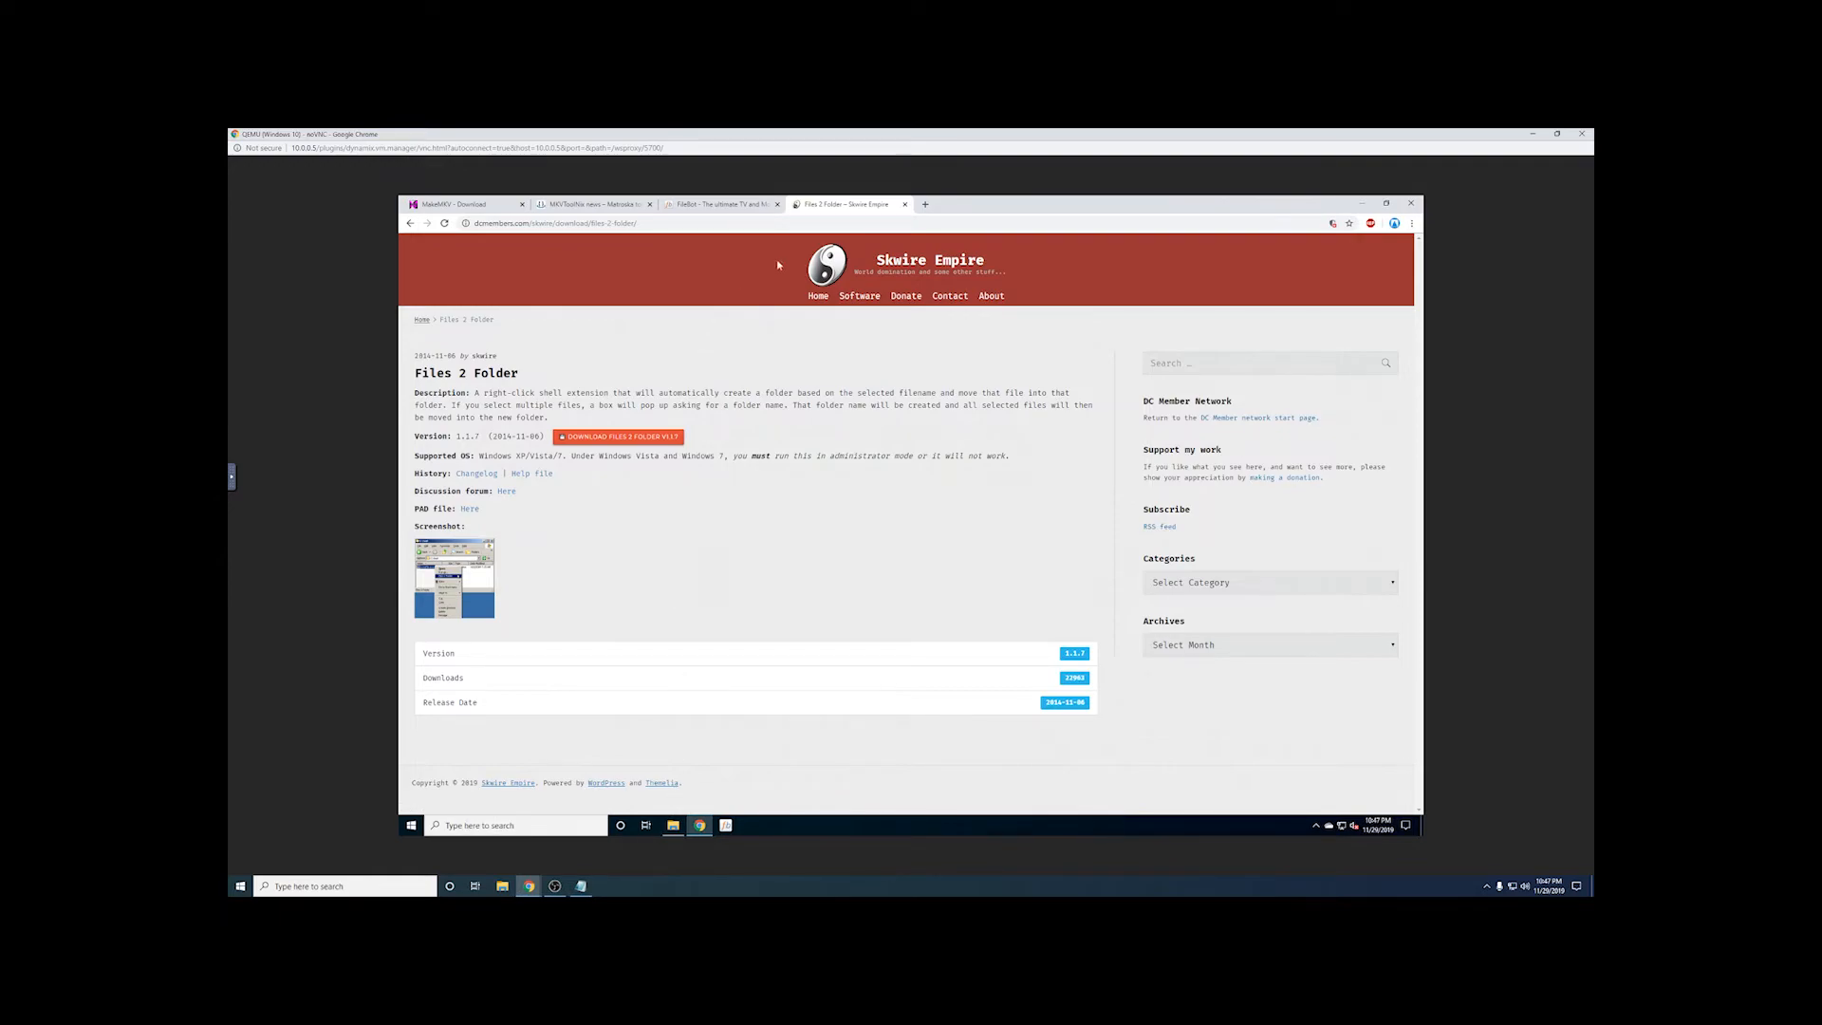
pyautogui.click(1362, 204)
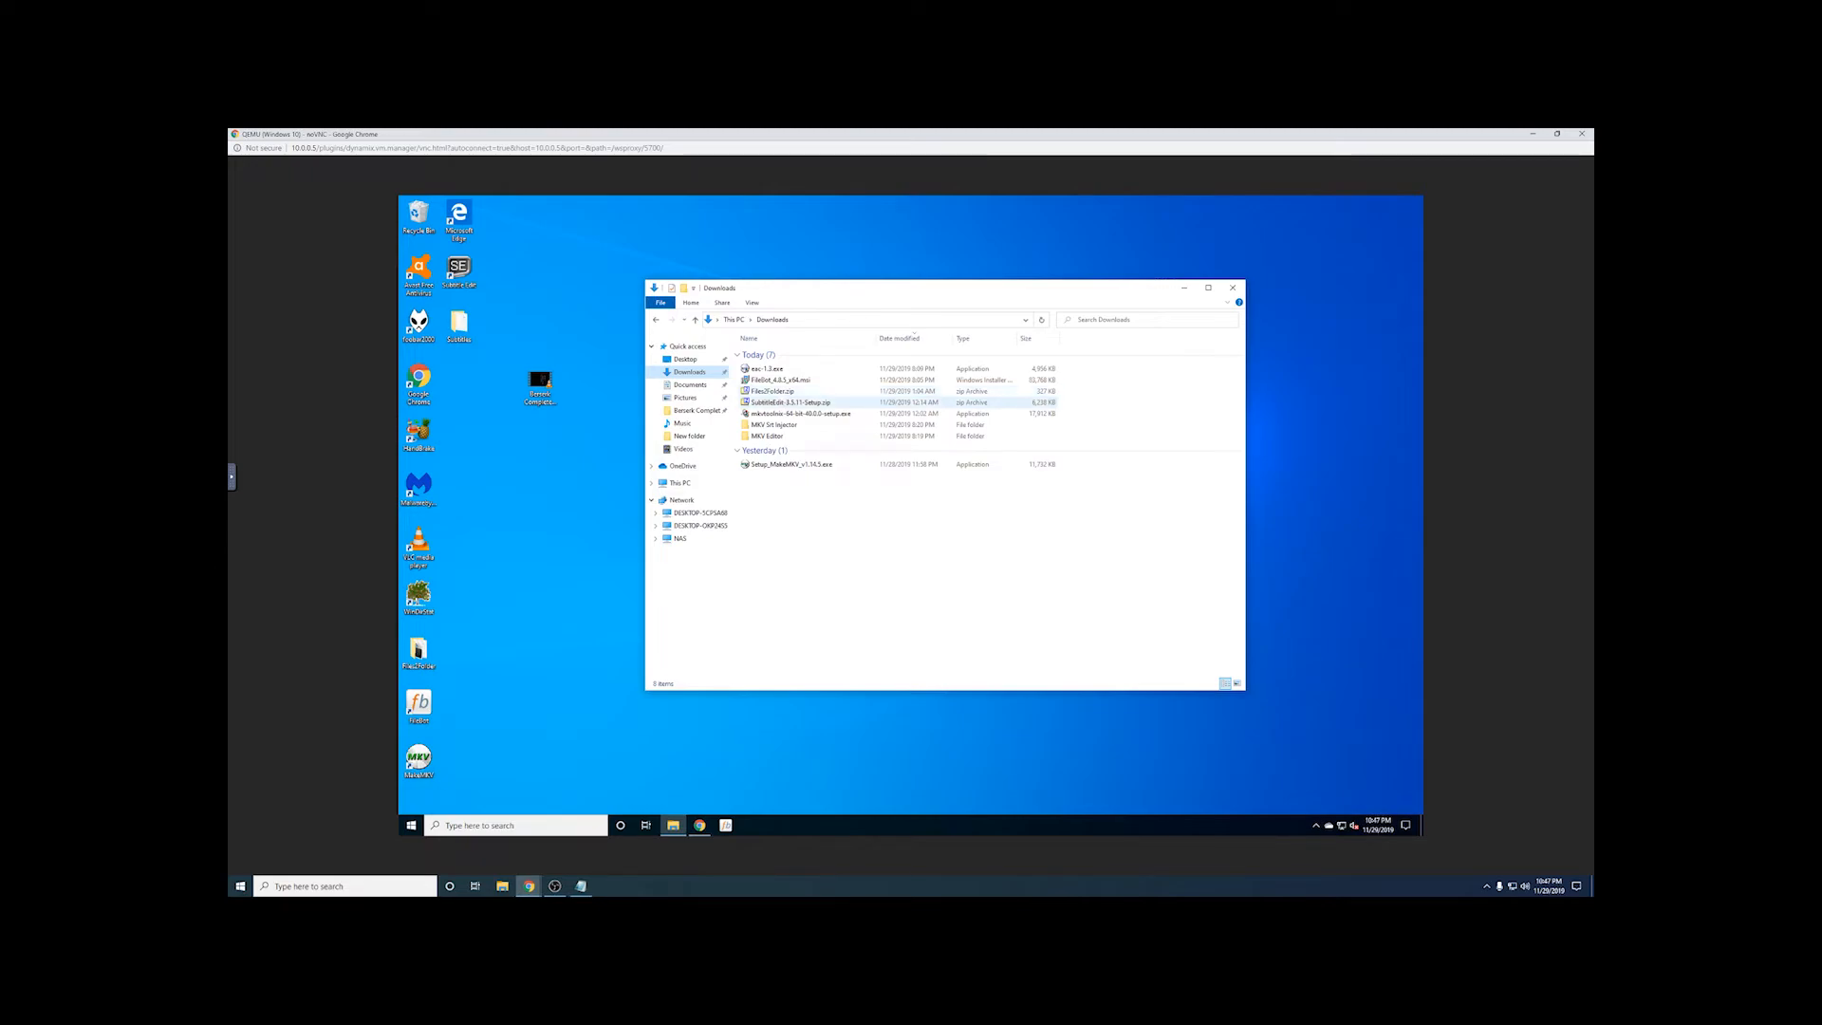
# Step: Inspect the downloaded Files2Folder zip archive and its extraction options, and close it without extracting
pyautogui.doubleClick(772, 391)
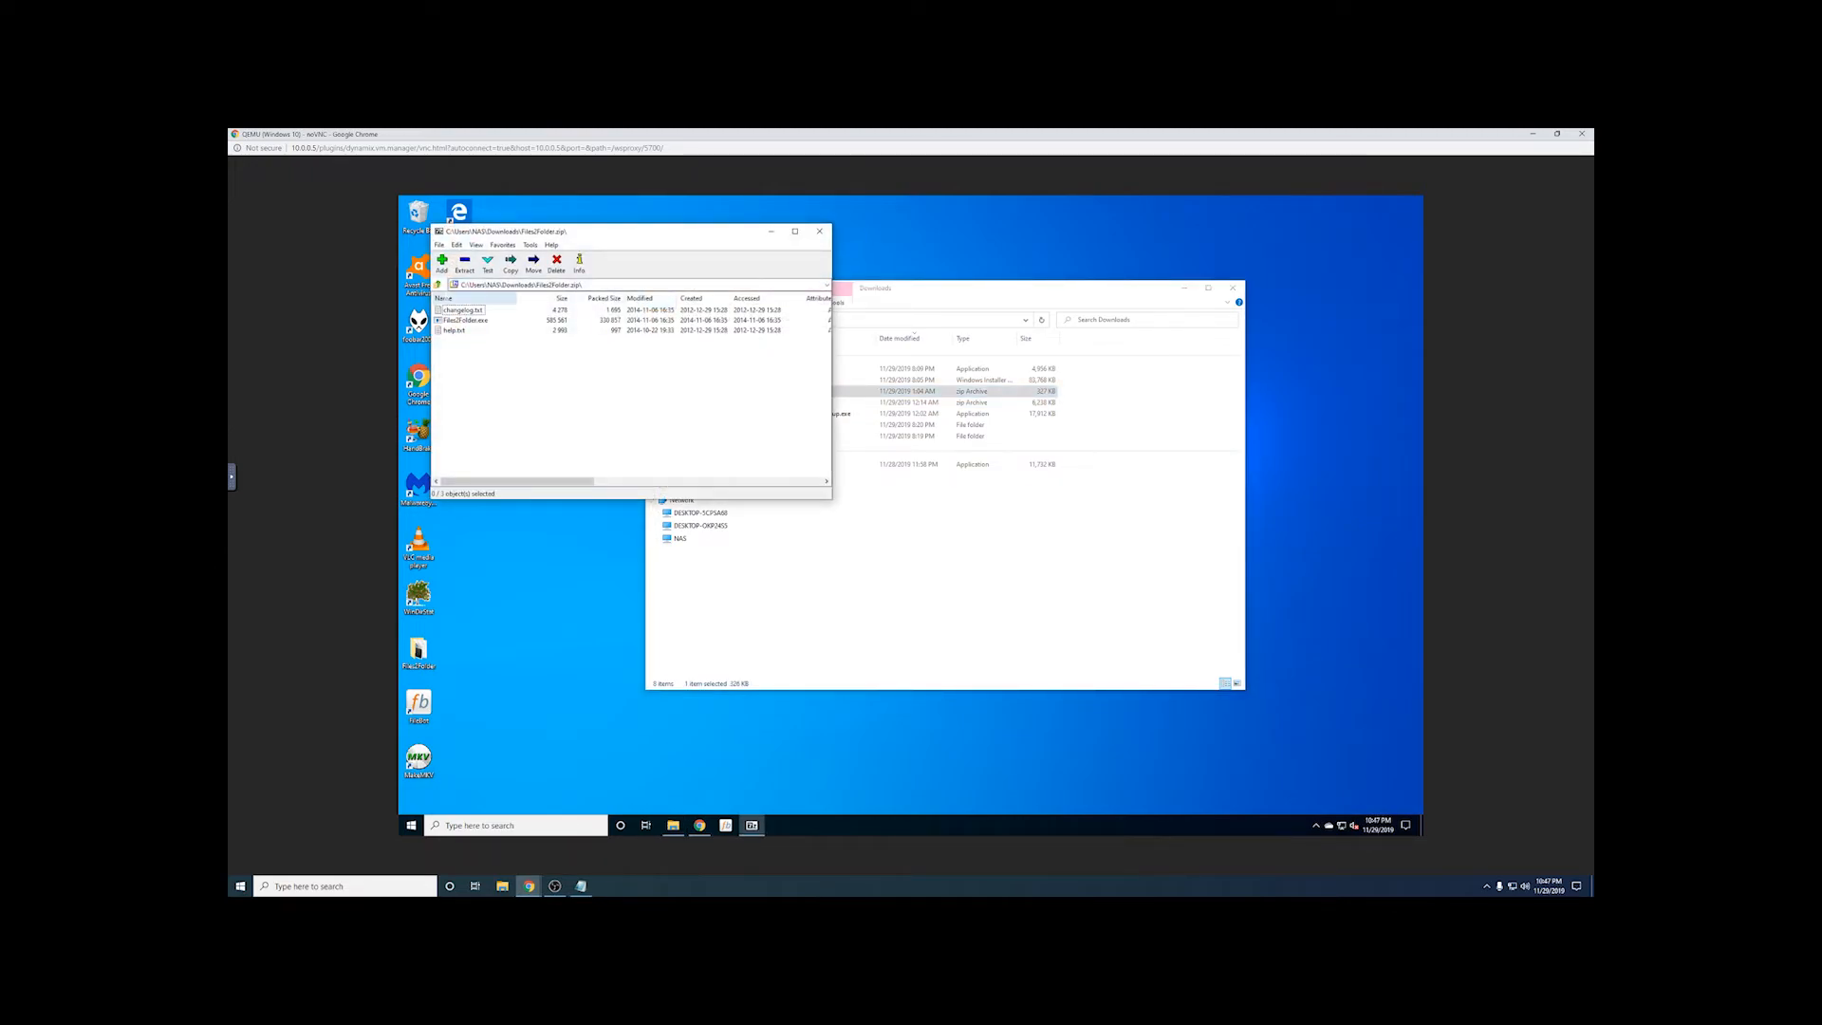
pyautogui.press('BackSpace')
pyautogui.click(465, 264)
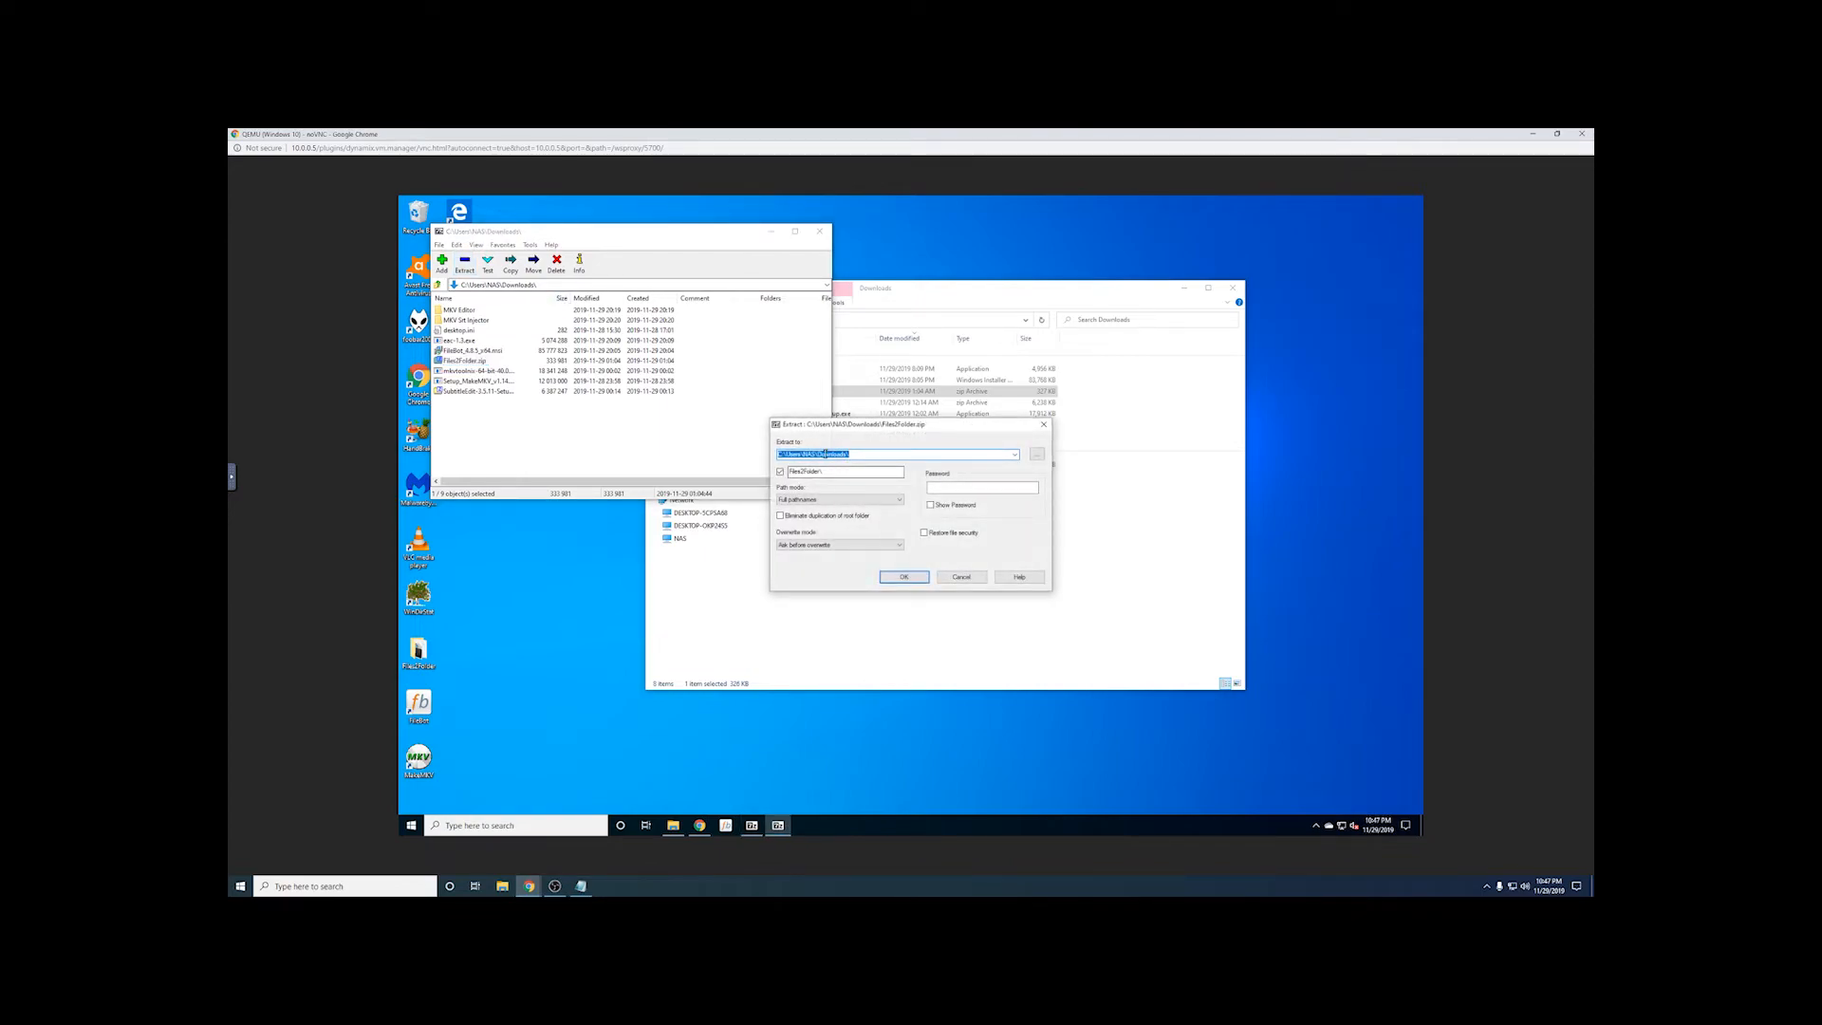
pyautogui.click(1044, 424)
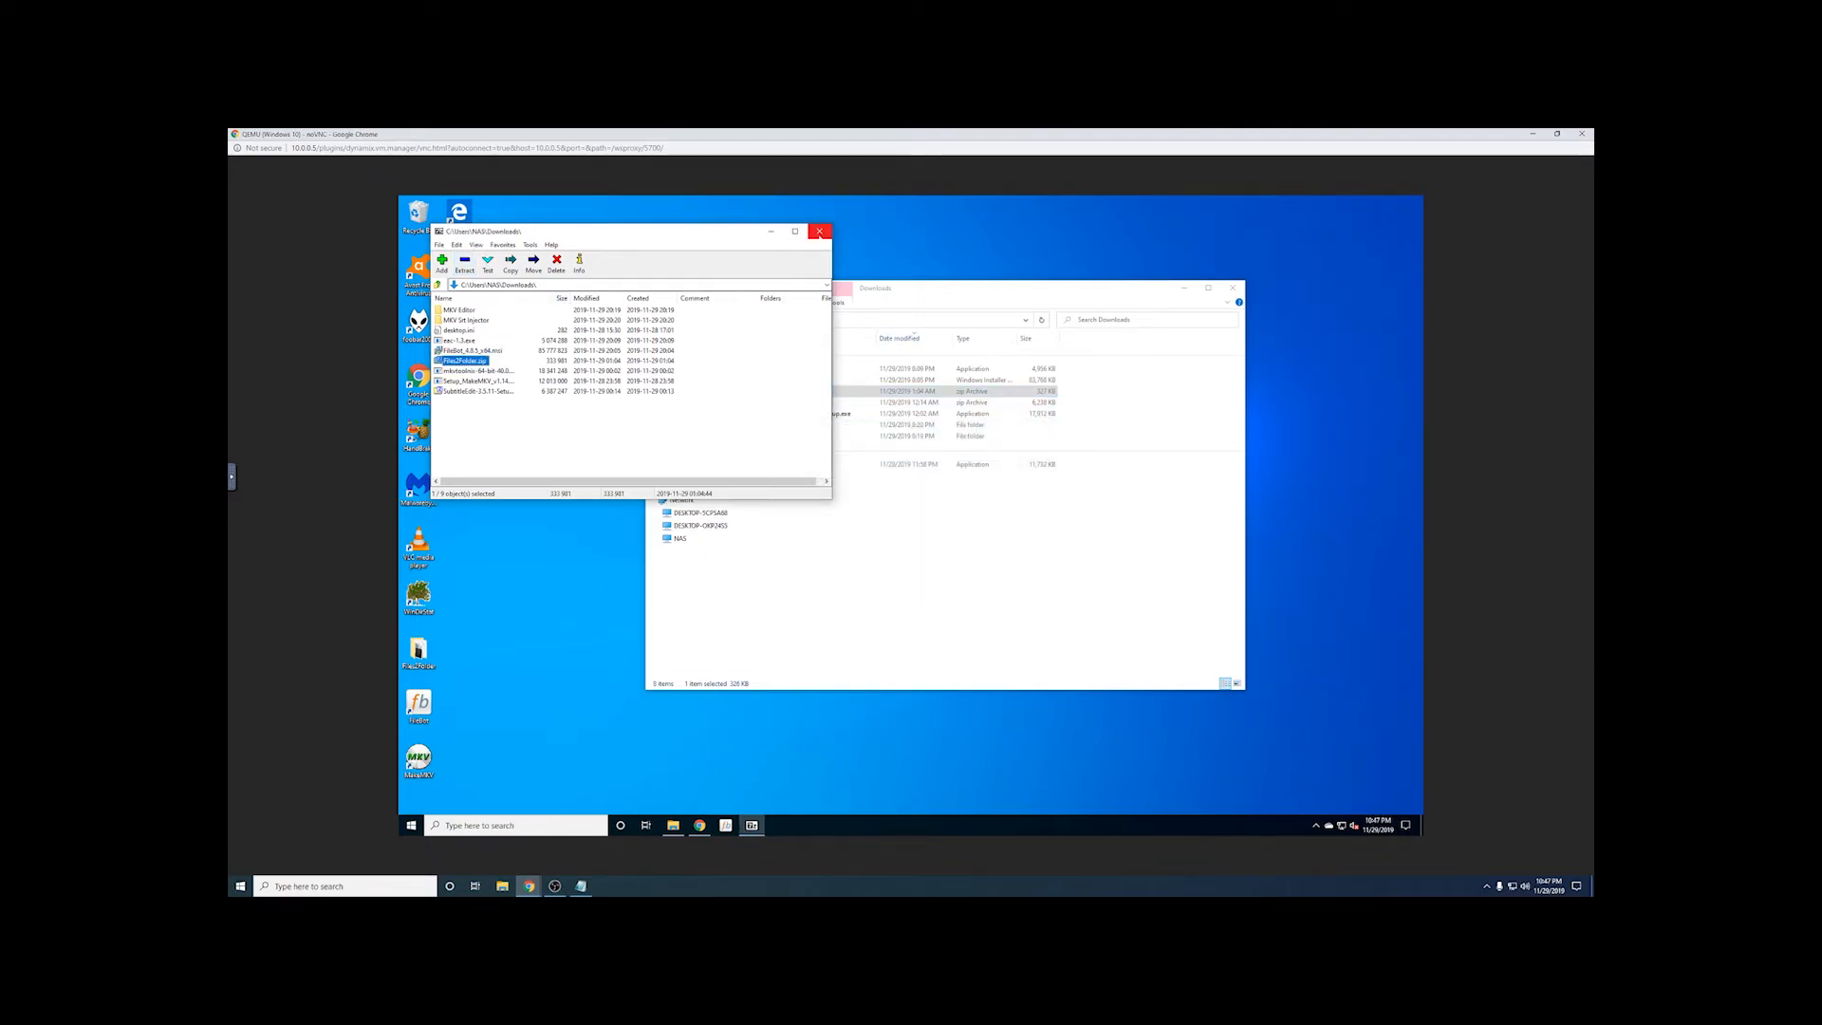
pyautogui.click(820, 231)
# Step: Open the Files2Folder folder on the desktop, review the actions available for Files2Folder.exe, and close the folder
pyautogui.doubleClick(418, 653)
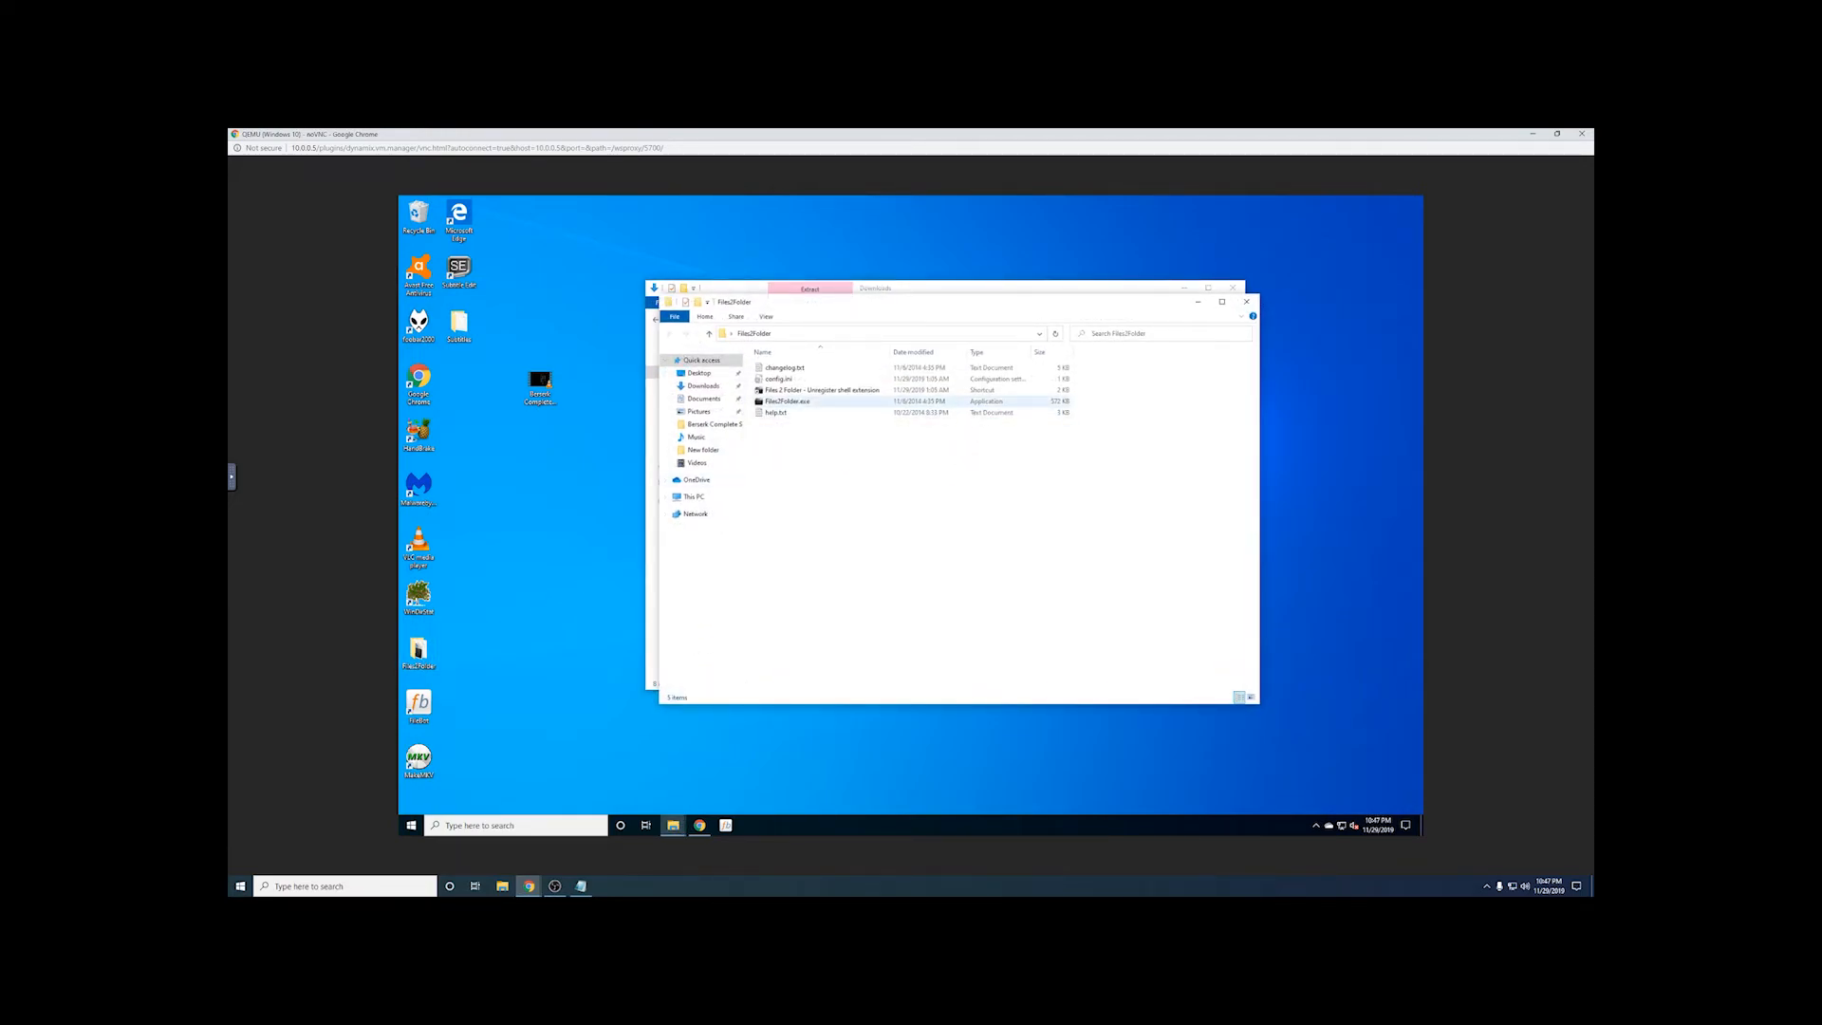
pyautogui.rightClick(789, 402)
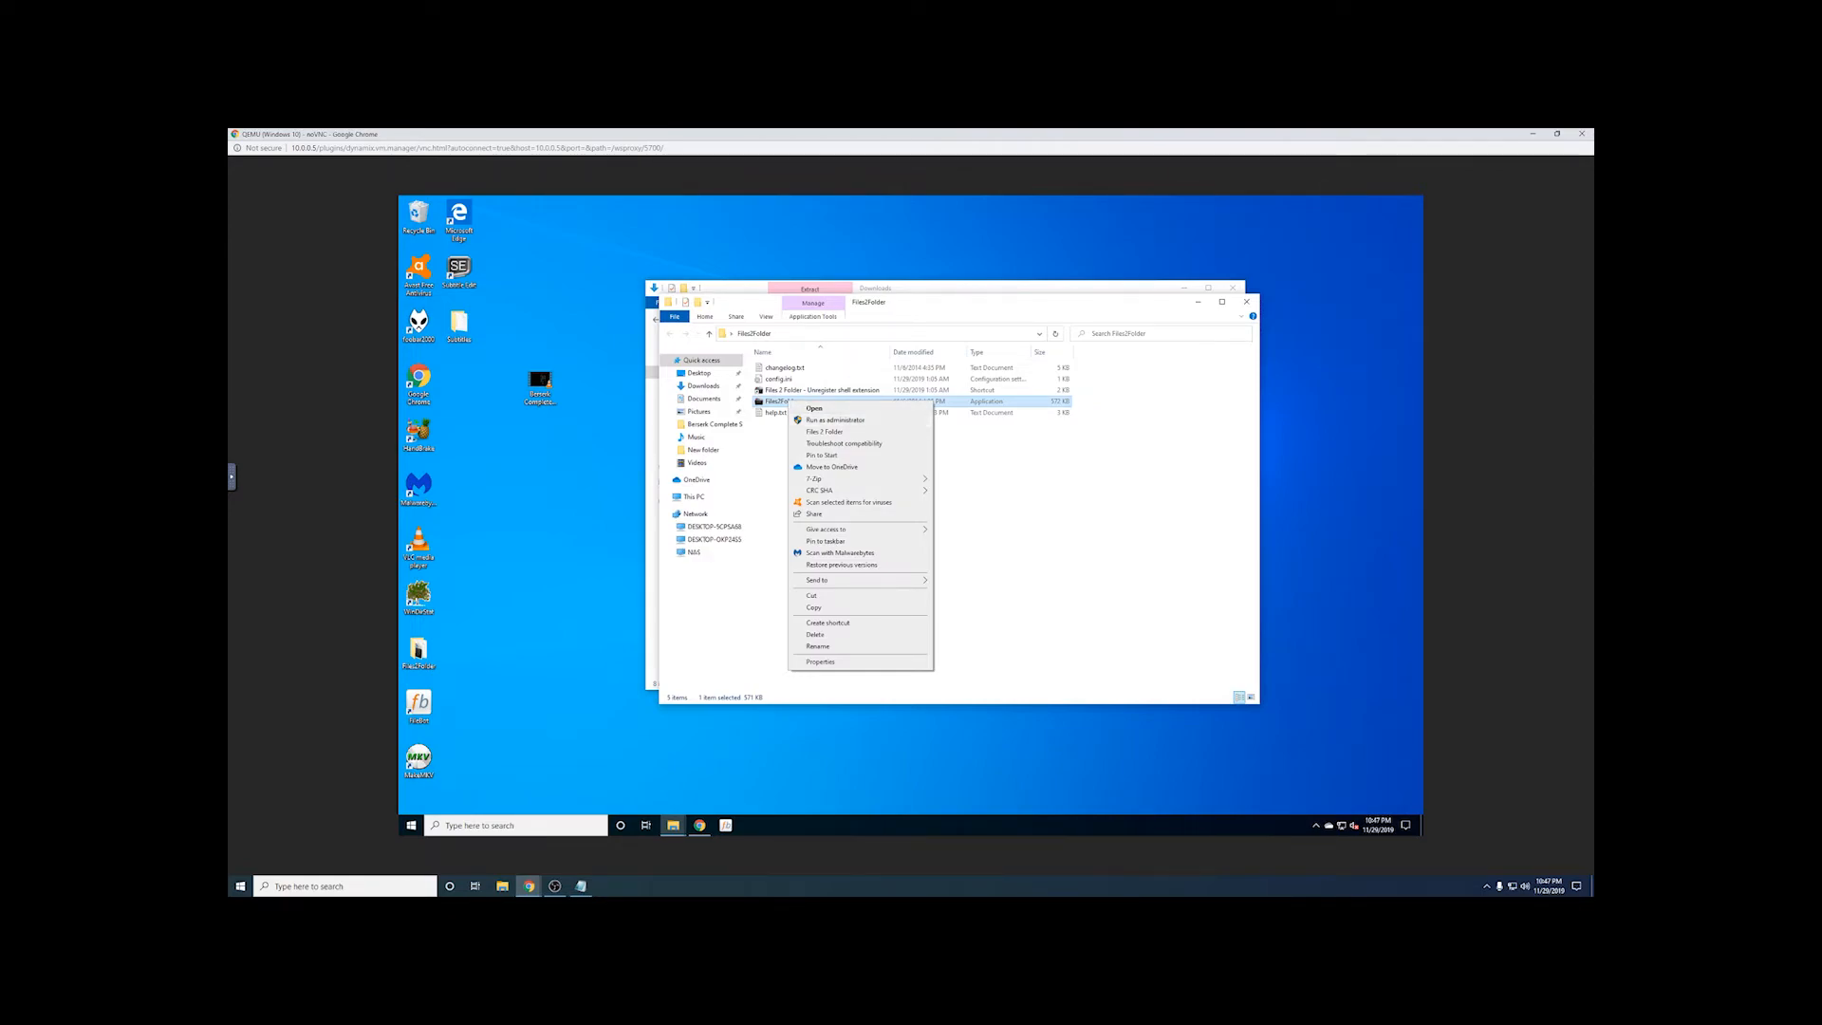
pyautogui.click(987, 451)
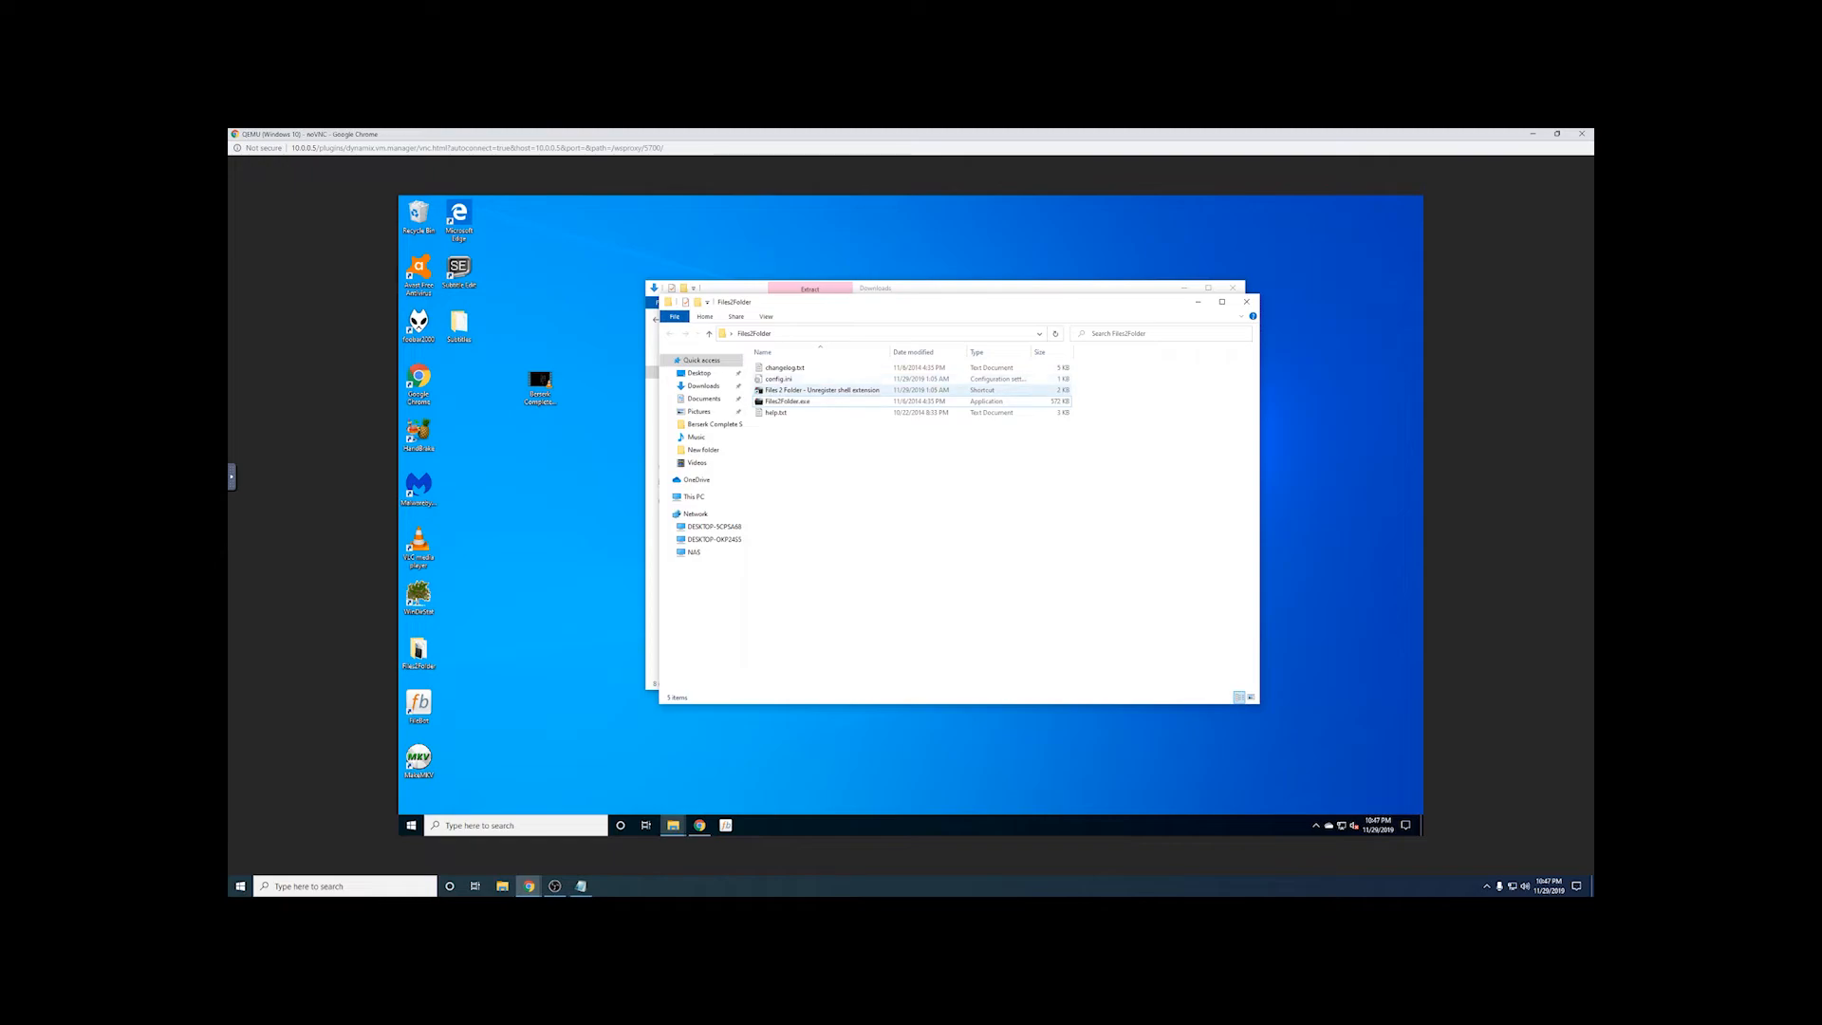
pyautogui.click(1249, 303)
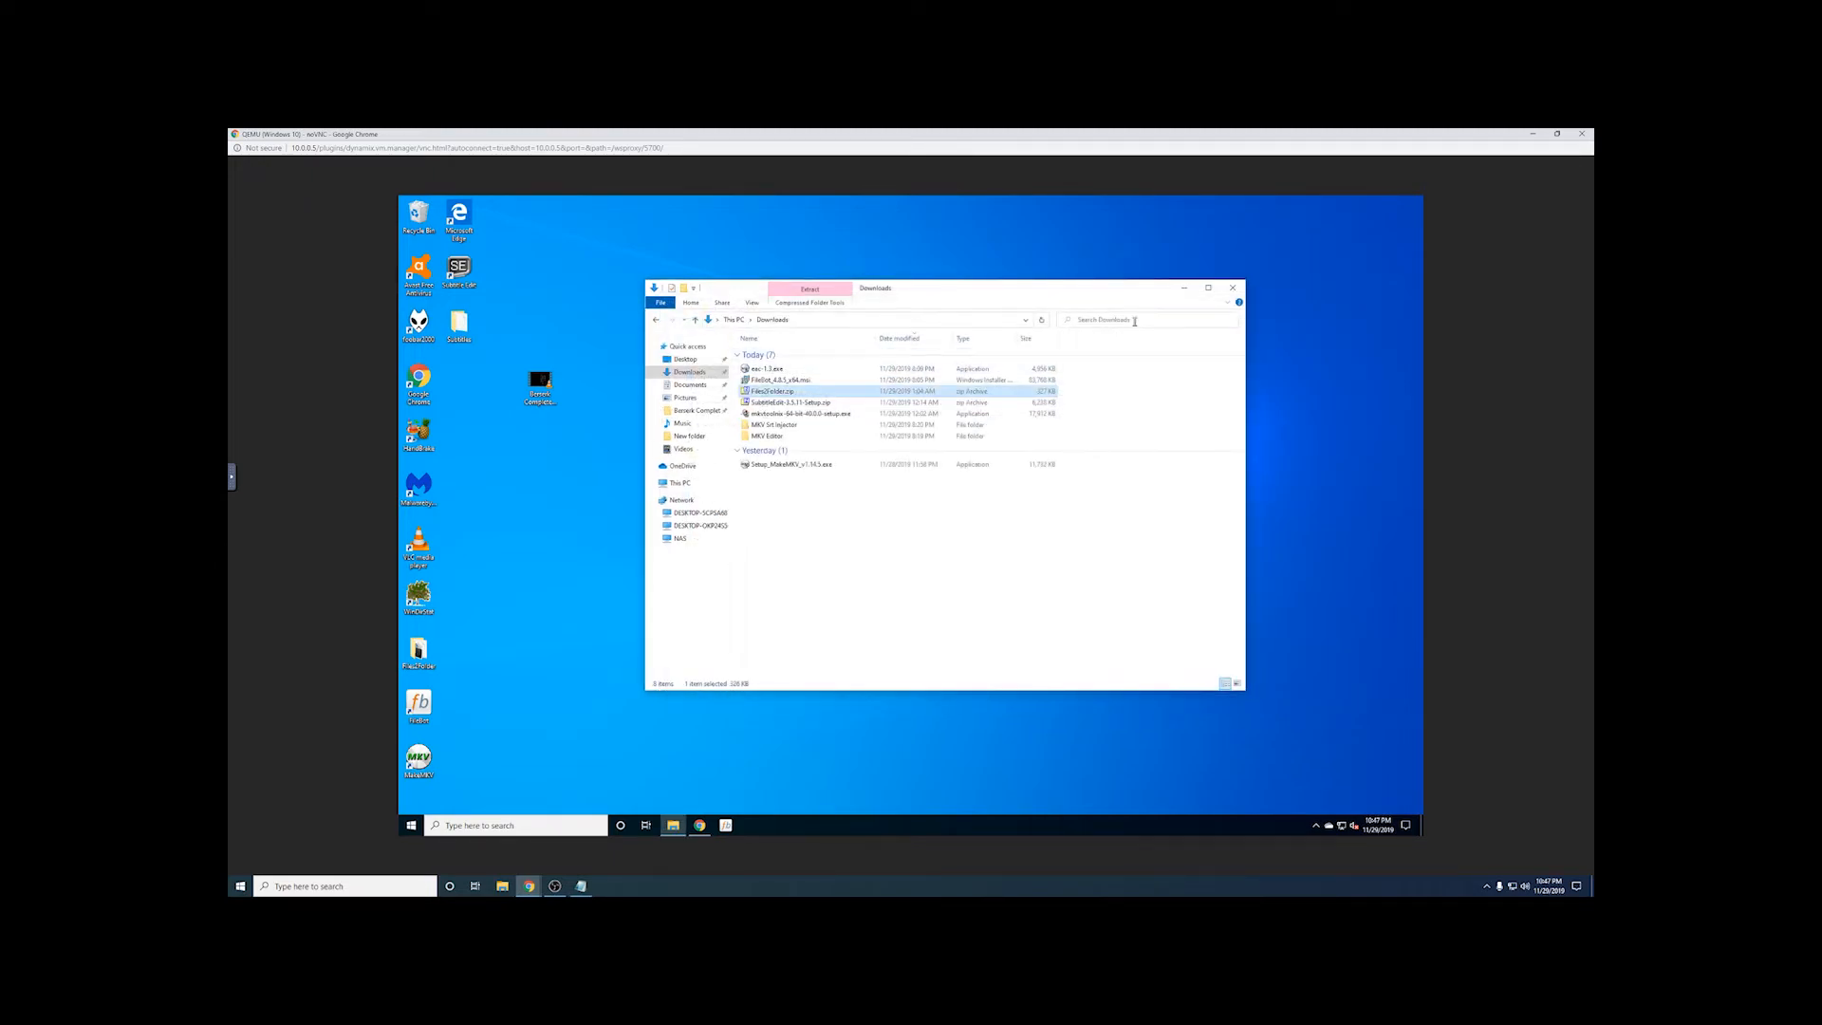
# Step: Move every episode in the subfolder of Videos > New folder into an individual subfolder based on its file name using Files 2 Folder
pyautogui.click(683, 449)
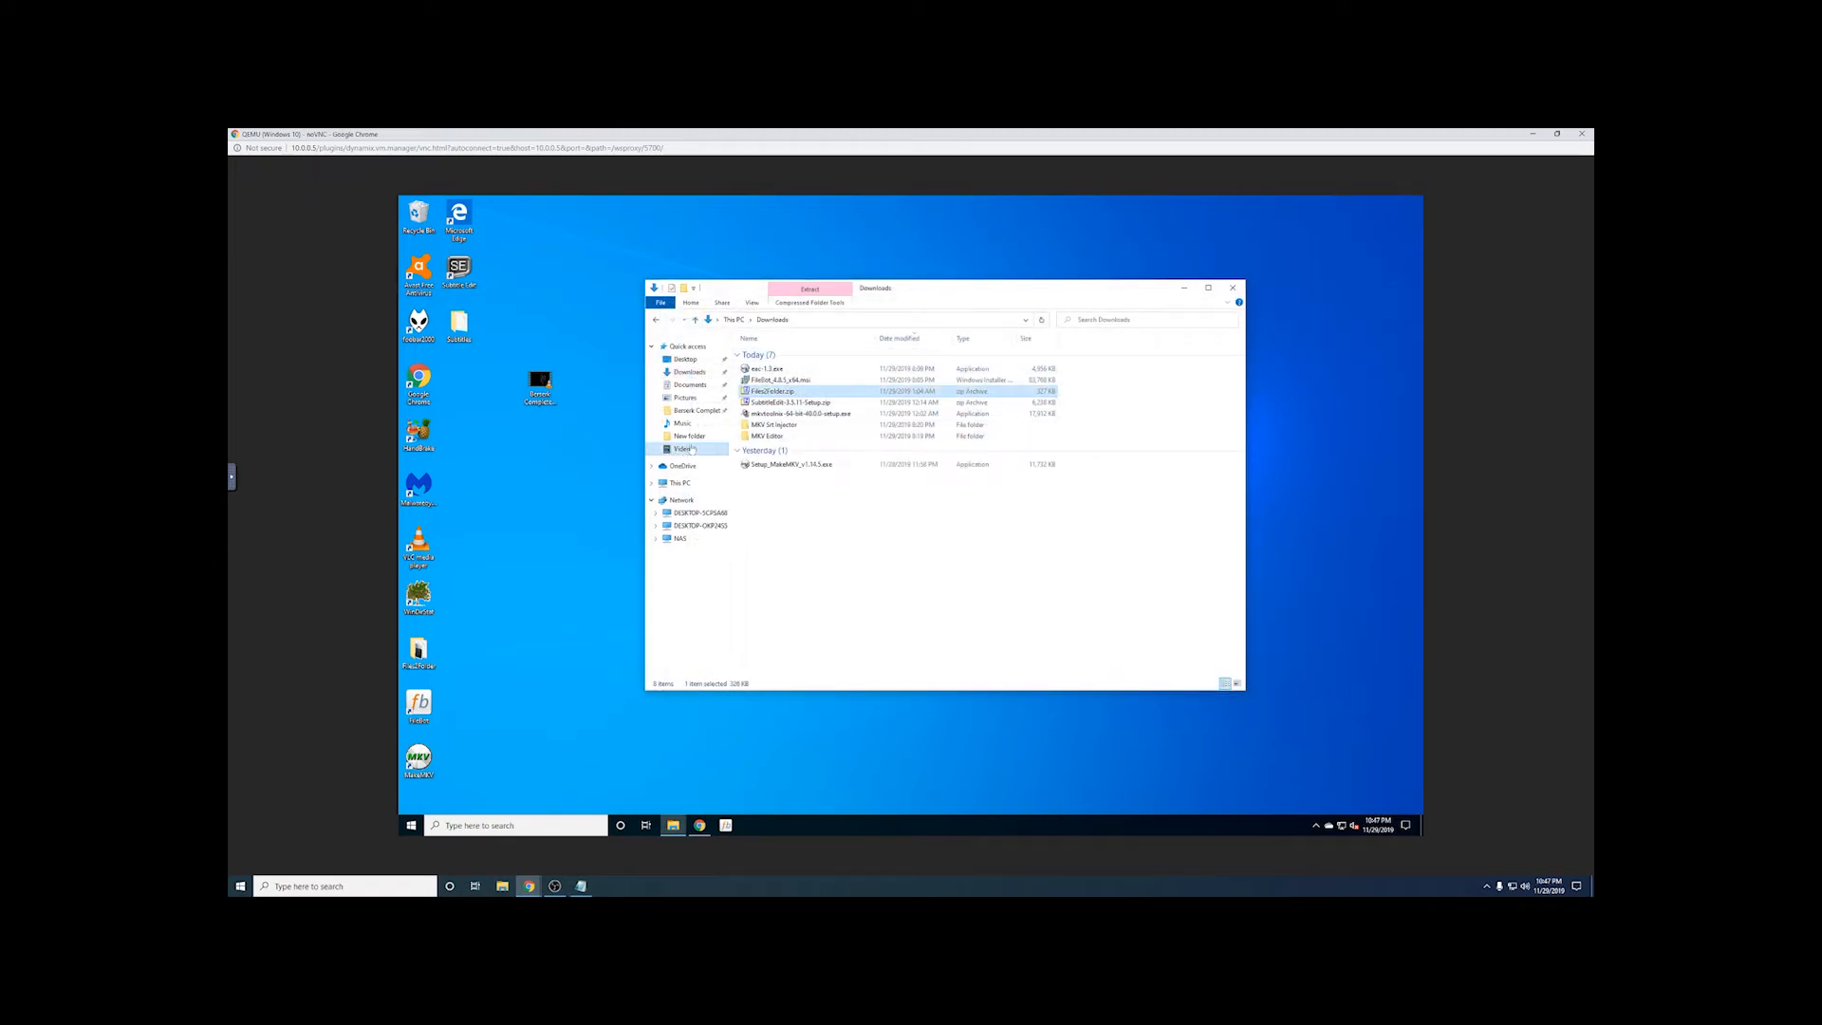
pyautogui.doubleClick(767, 367)
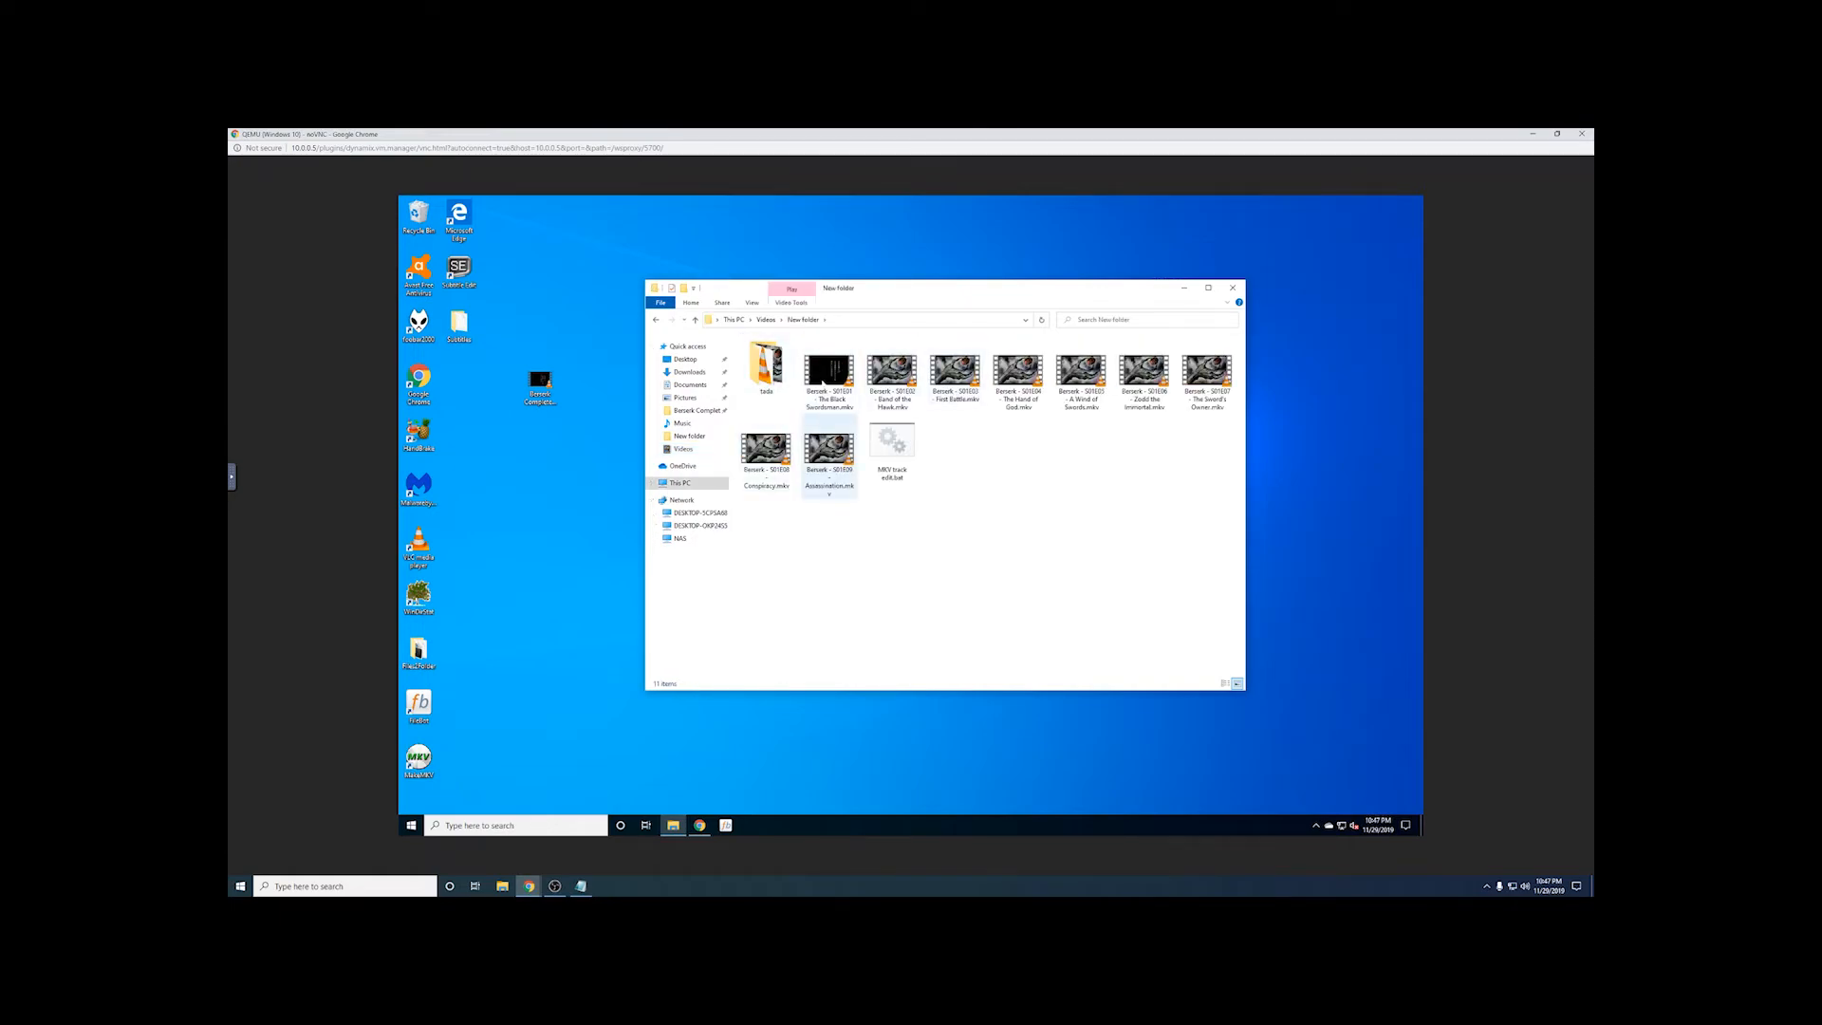
pyautogui.click(767, 366)
pyautogui.doubleClick(767, 366)
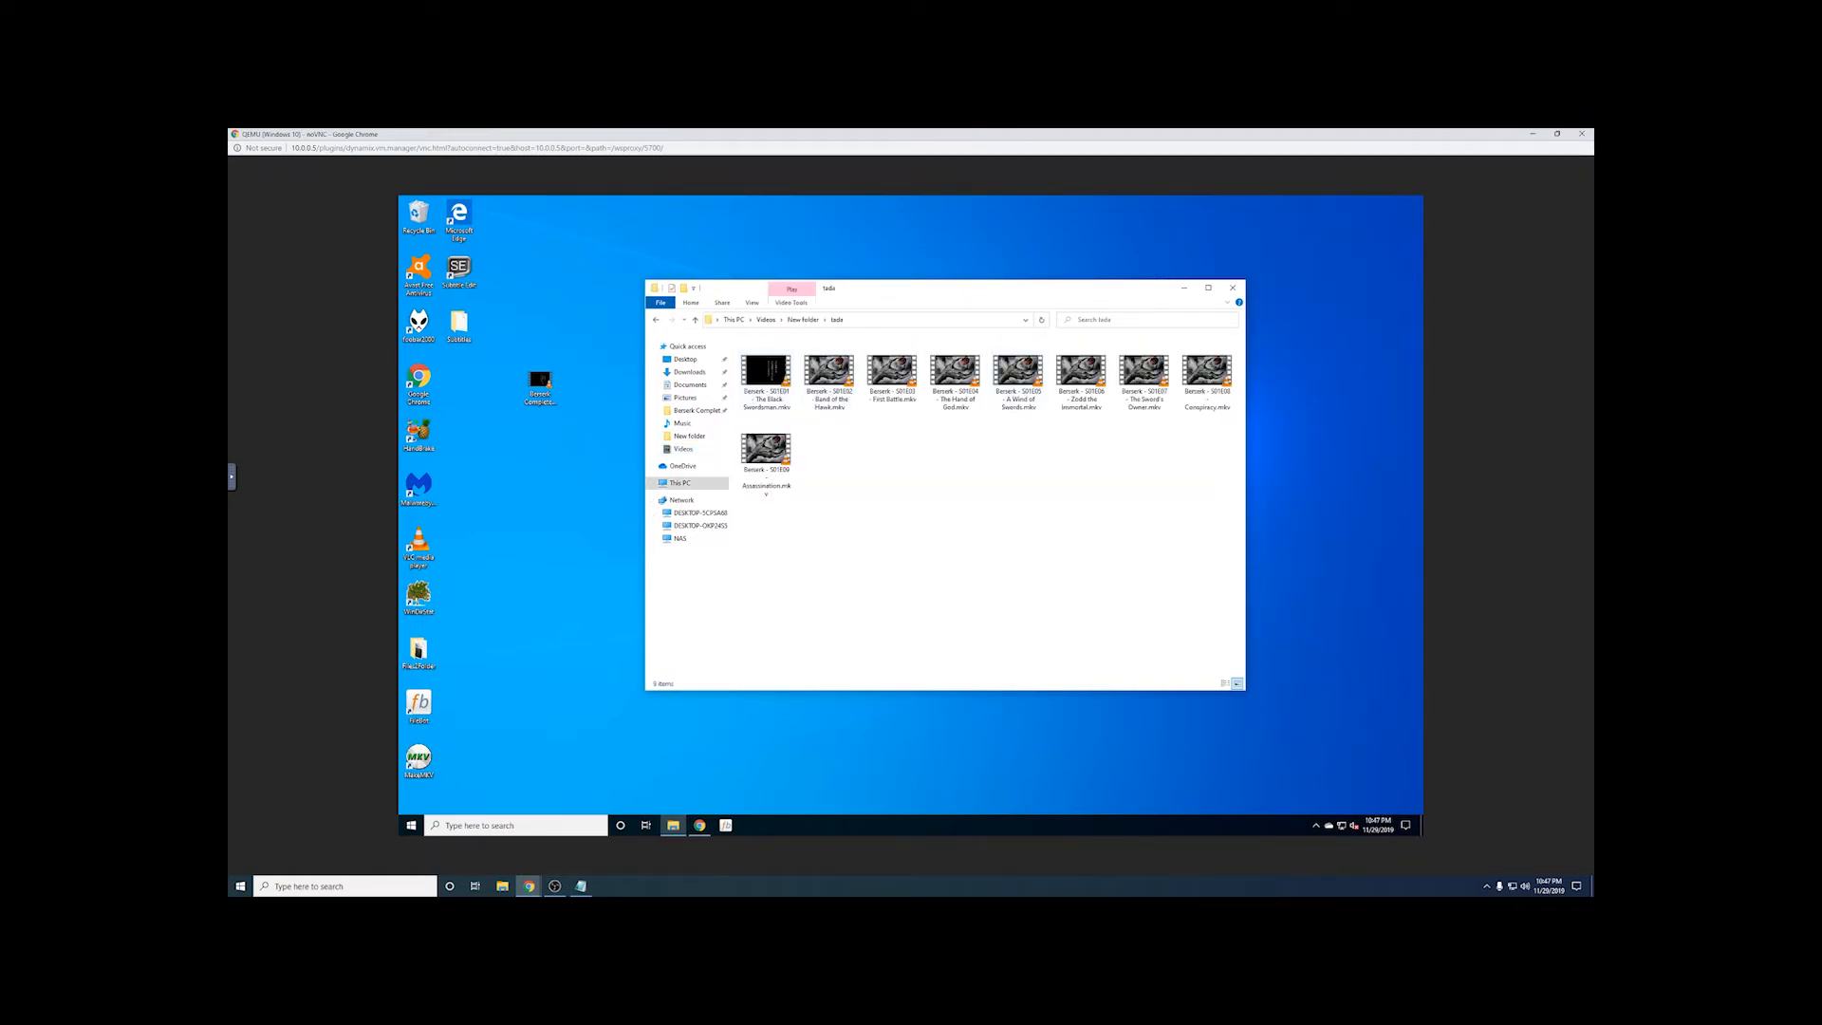
pyautogui.hotkey('ctrl', 'a')
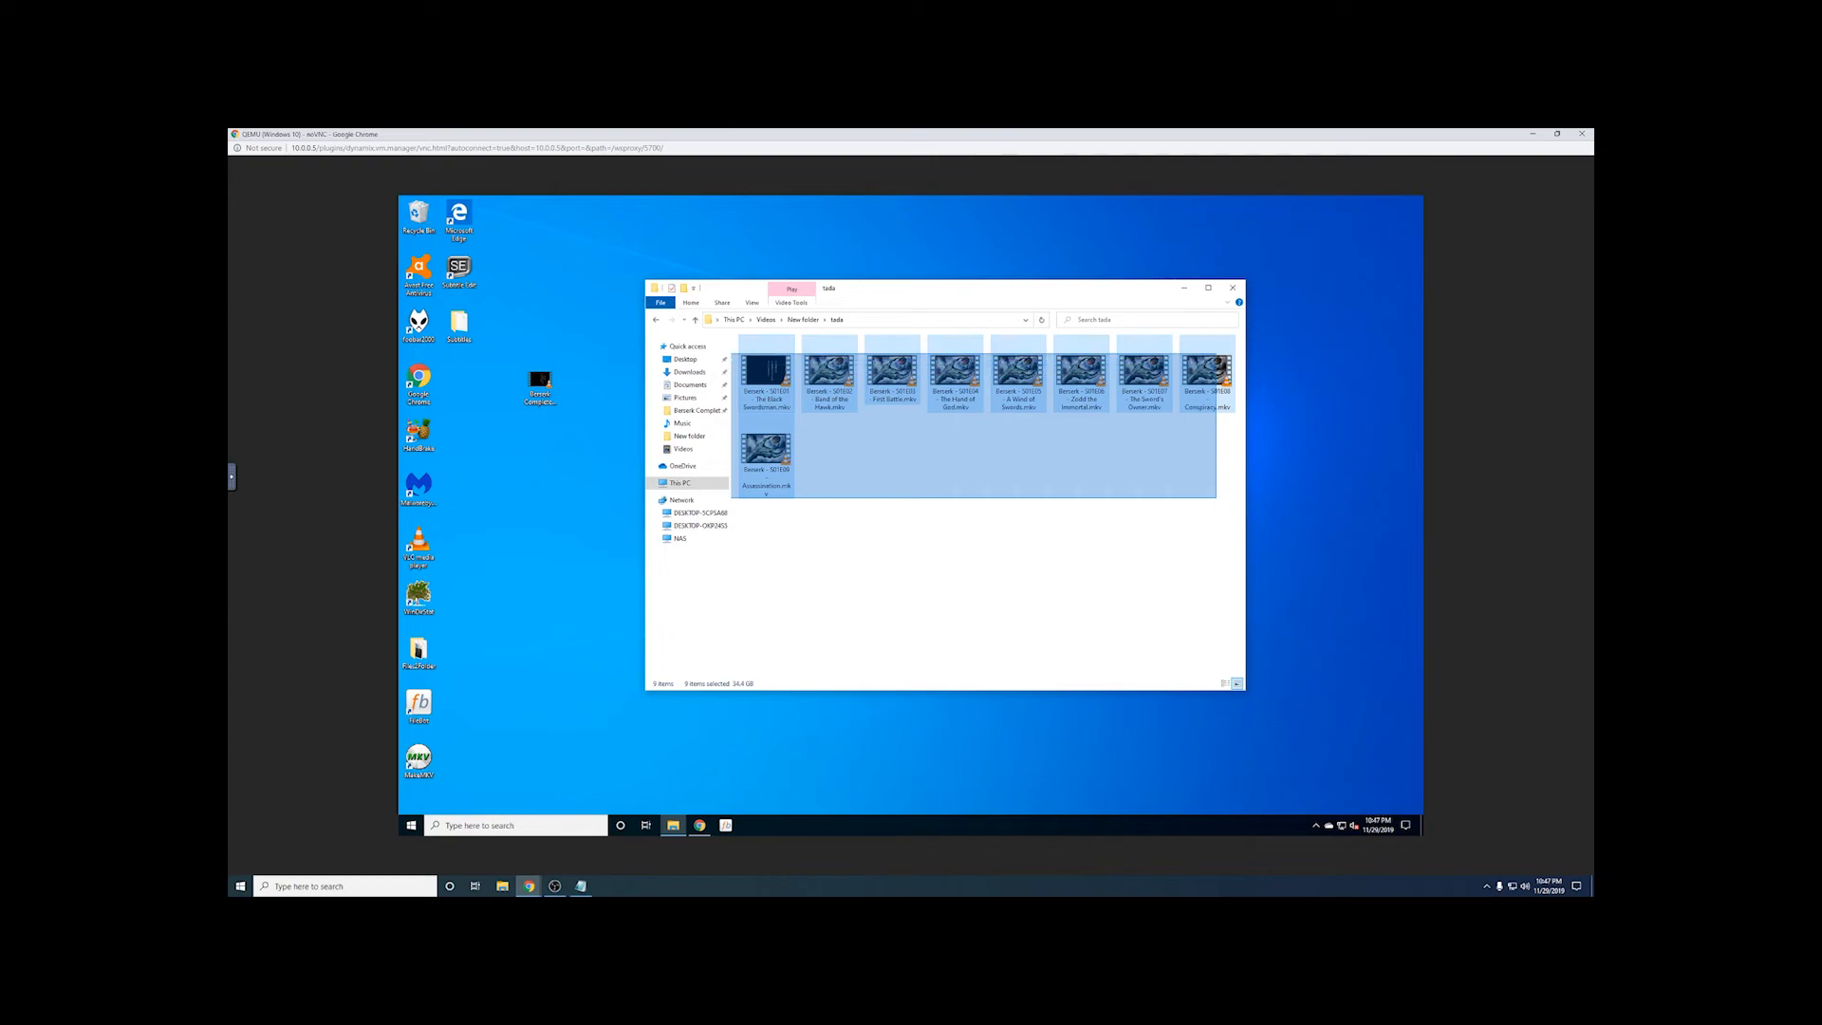
pyautogui.rightClick(780, 377)
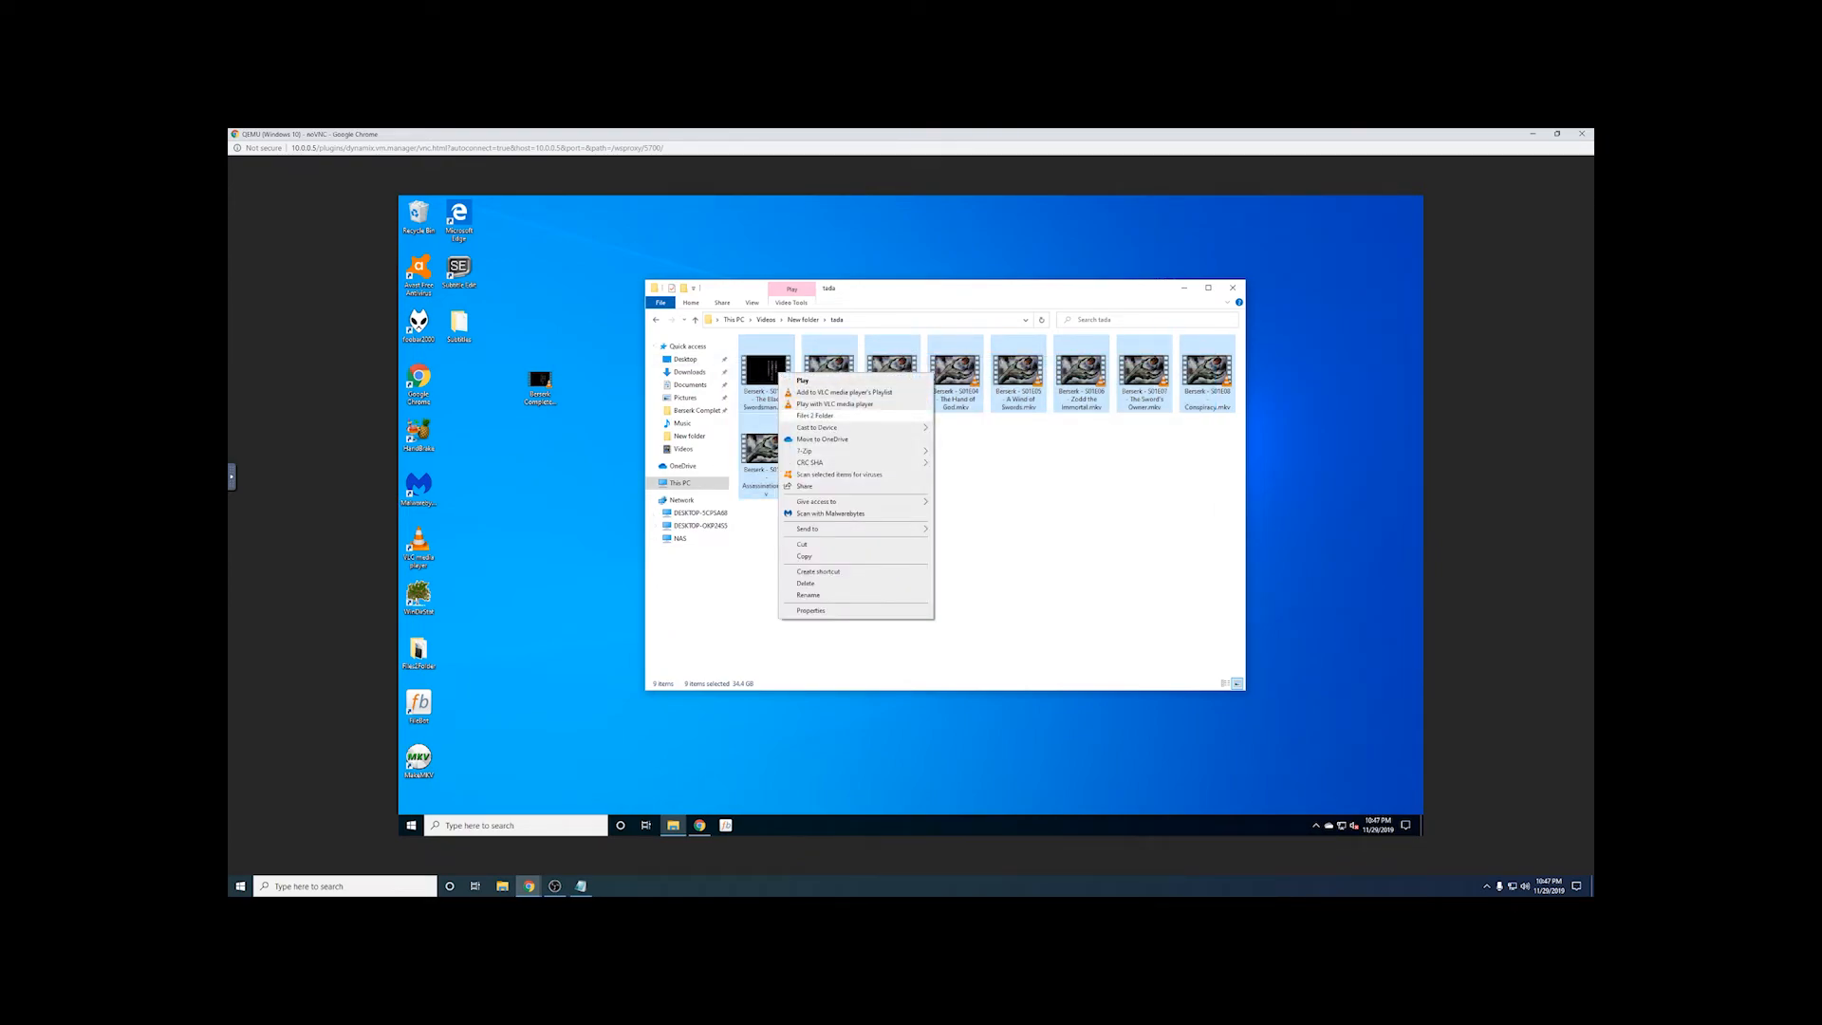
pyautogui.click(817, 415)
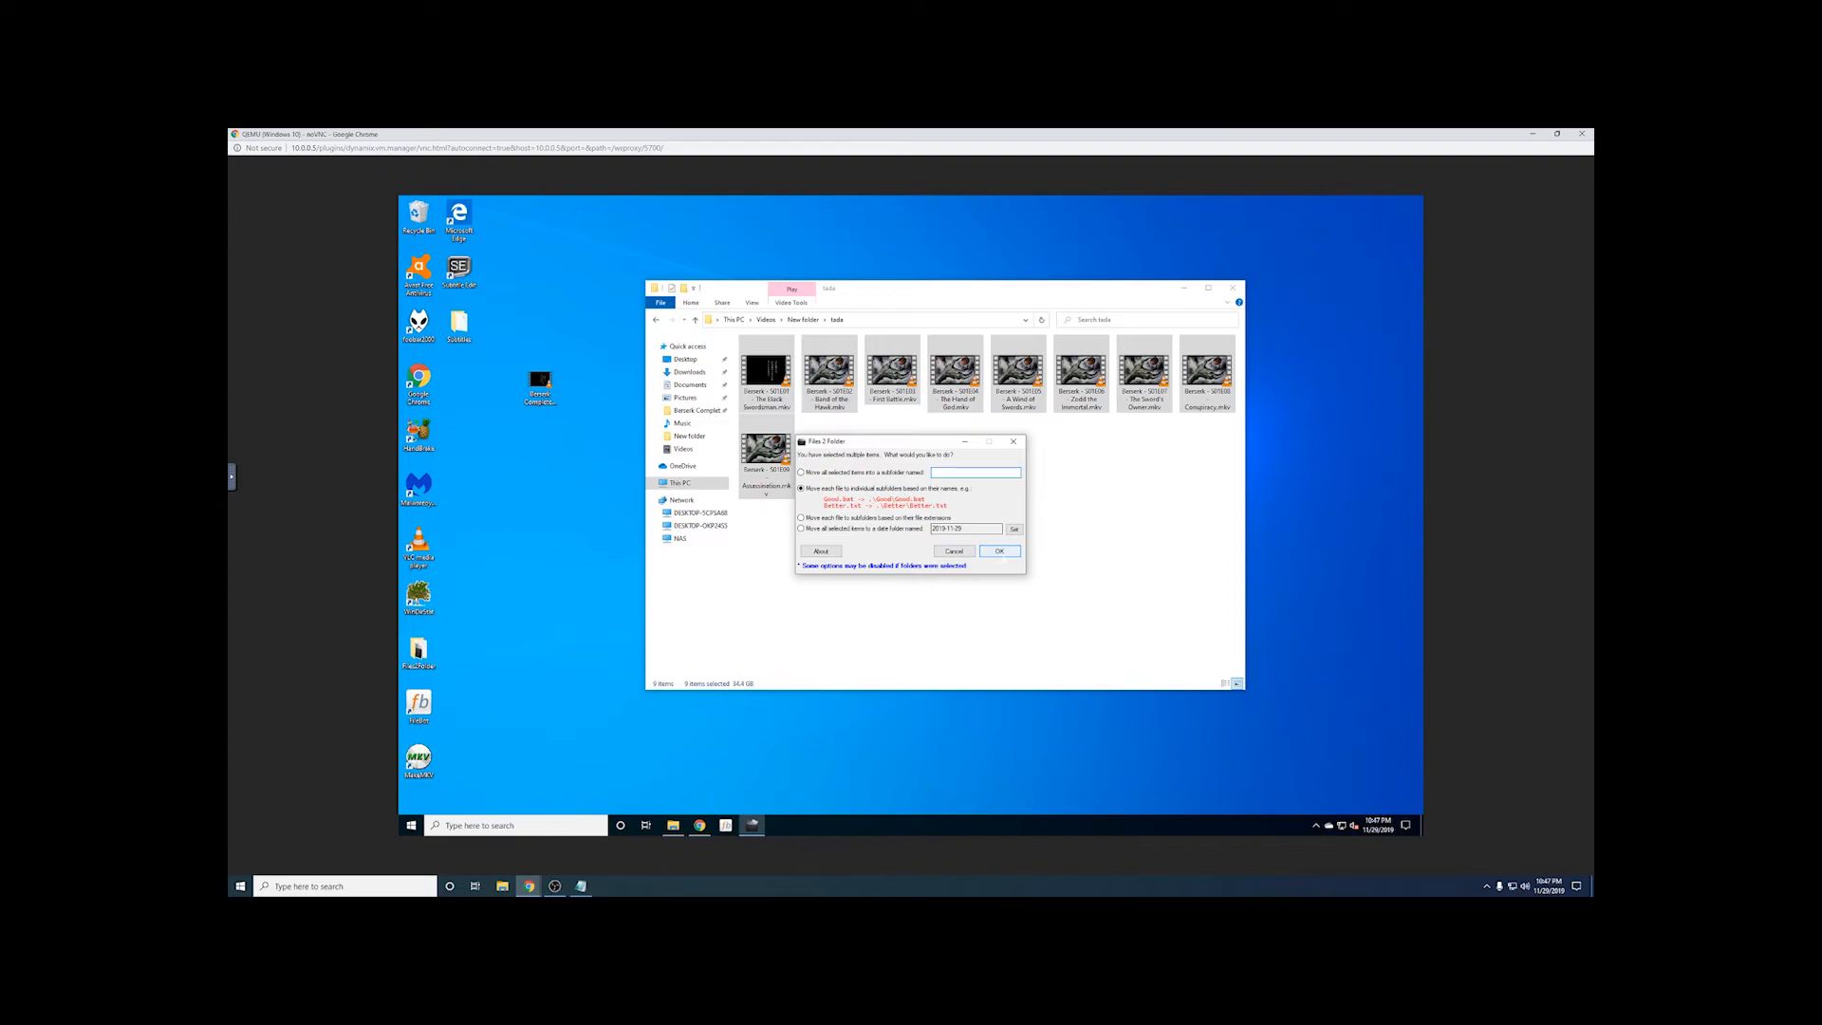
pyautogui.click(1000, 552)
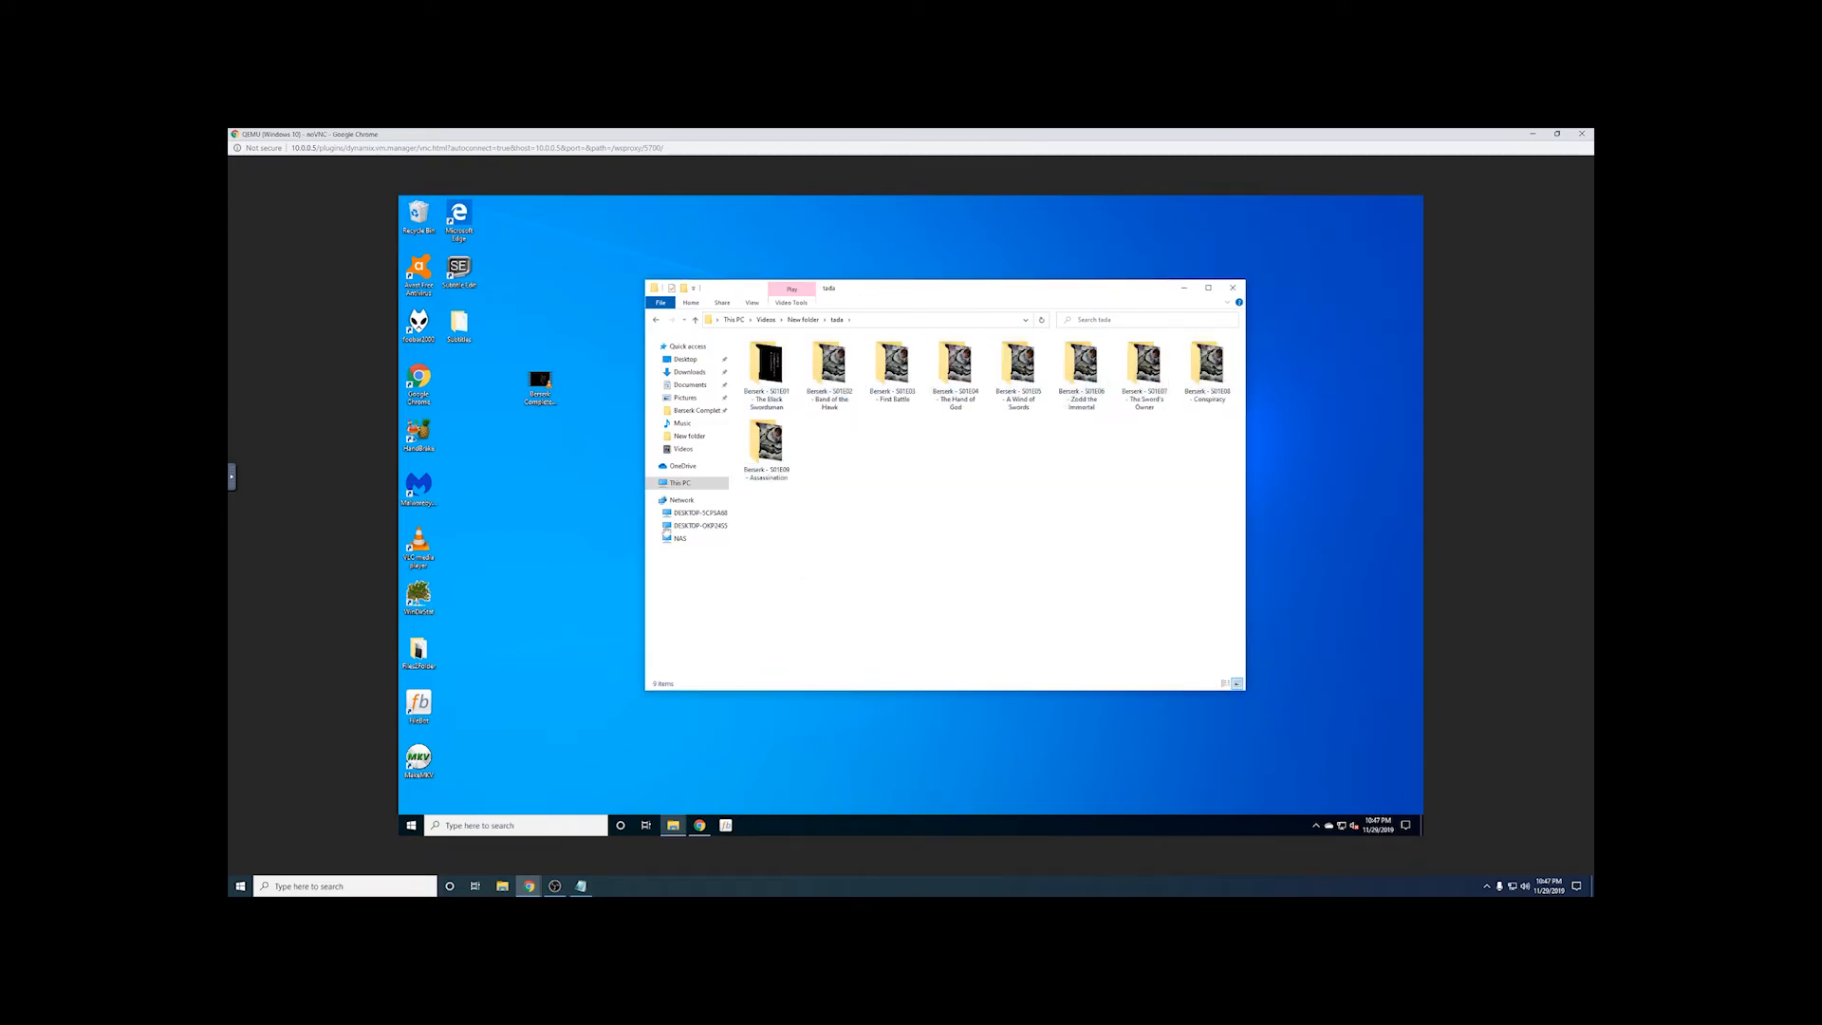
# Step: Open the Media share on the NAS in a separate window and move that window aside
pyautogui.rightClick(681, 543)
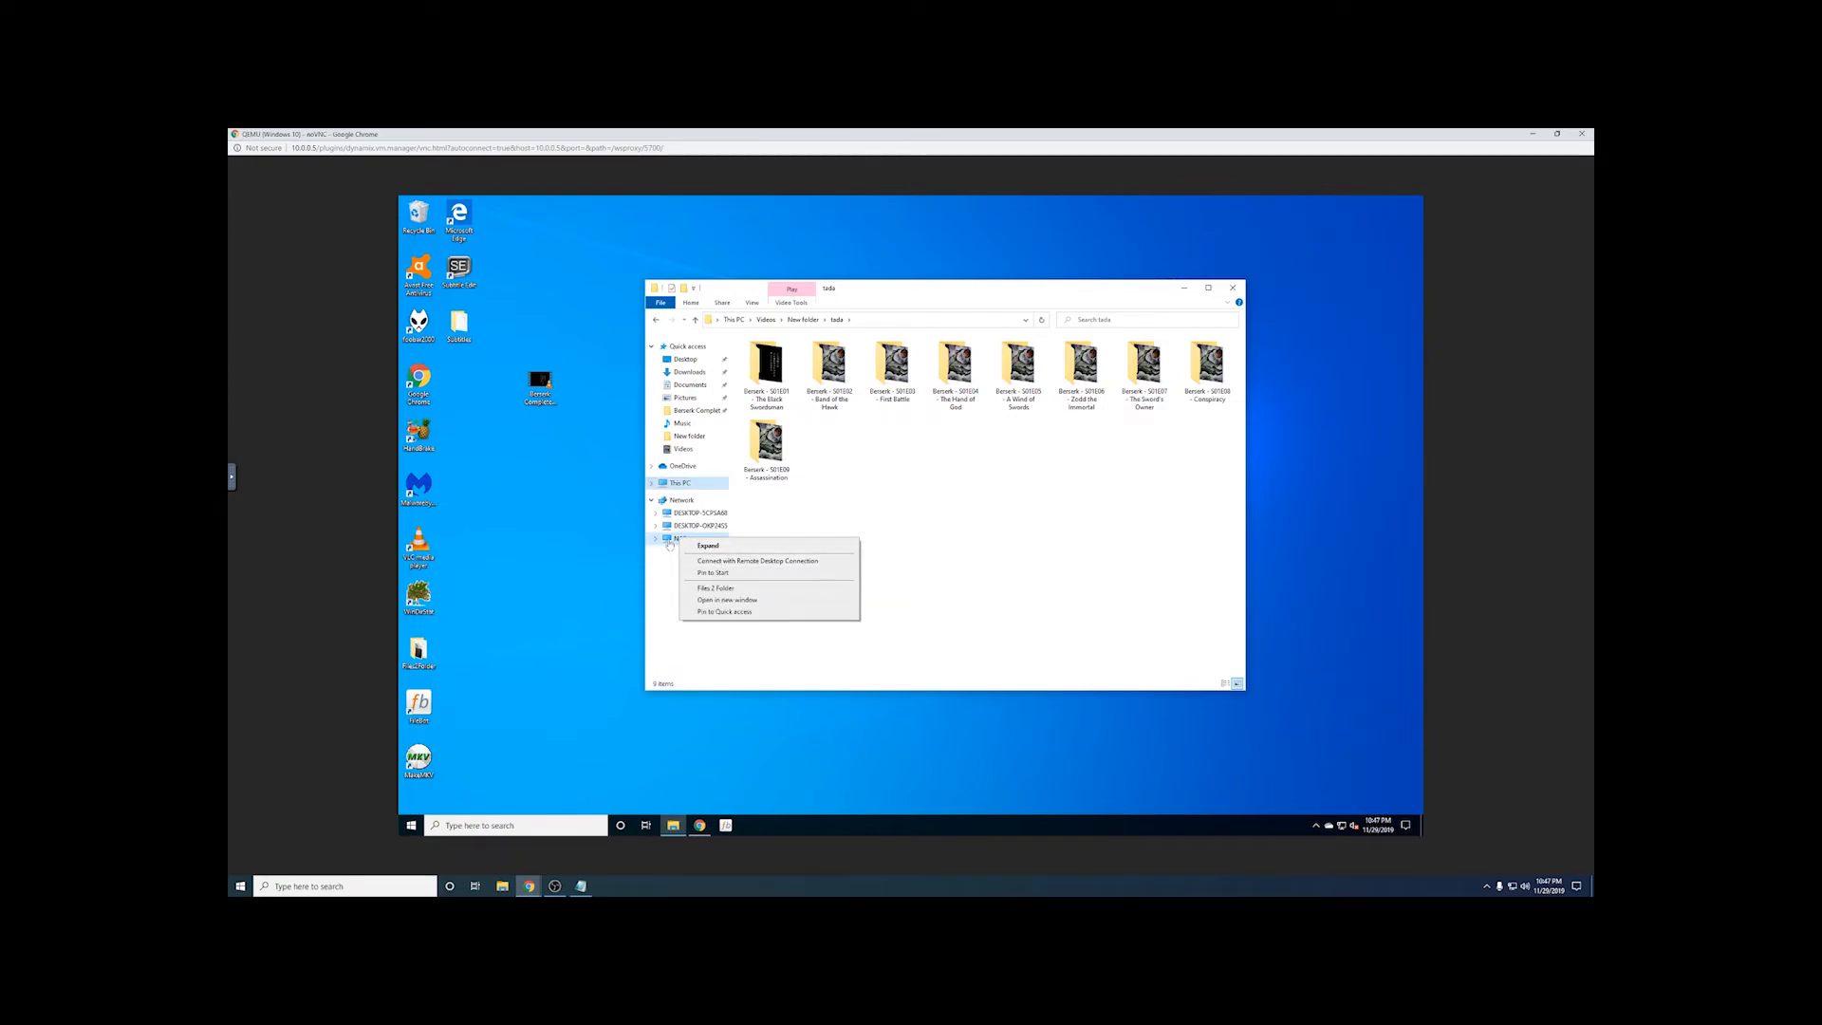
pyautogui.click(670, 544)
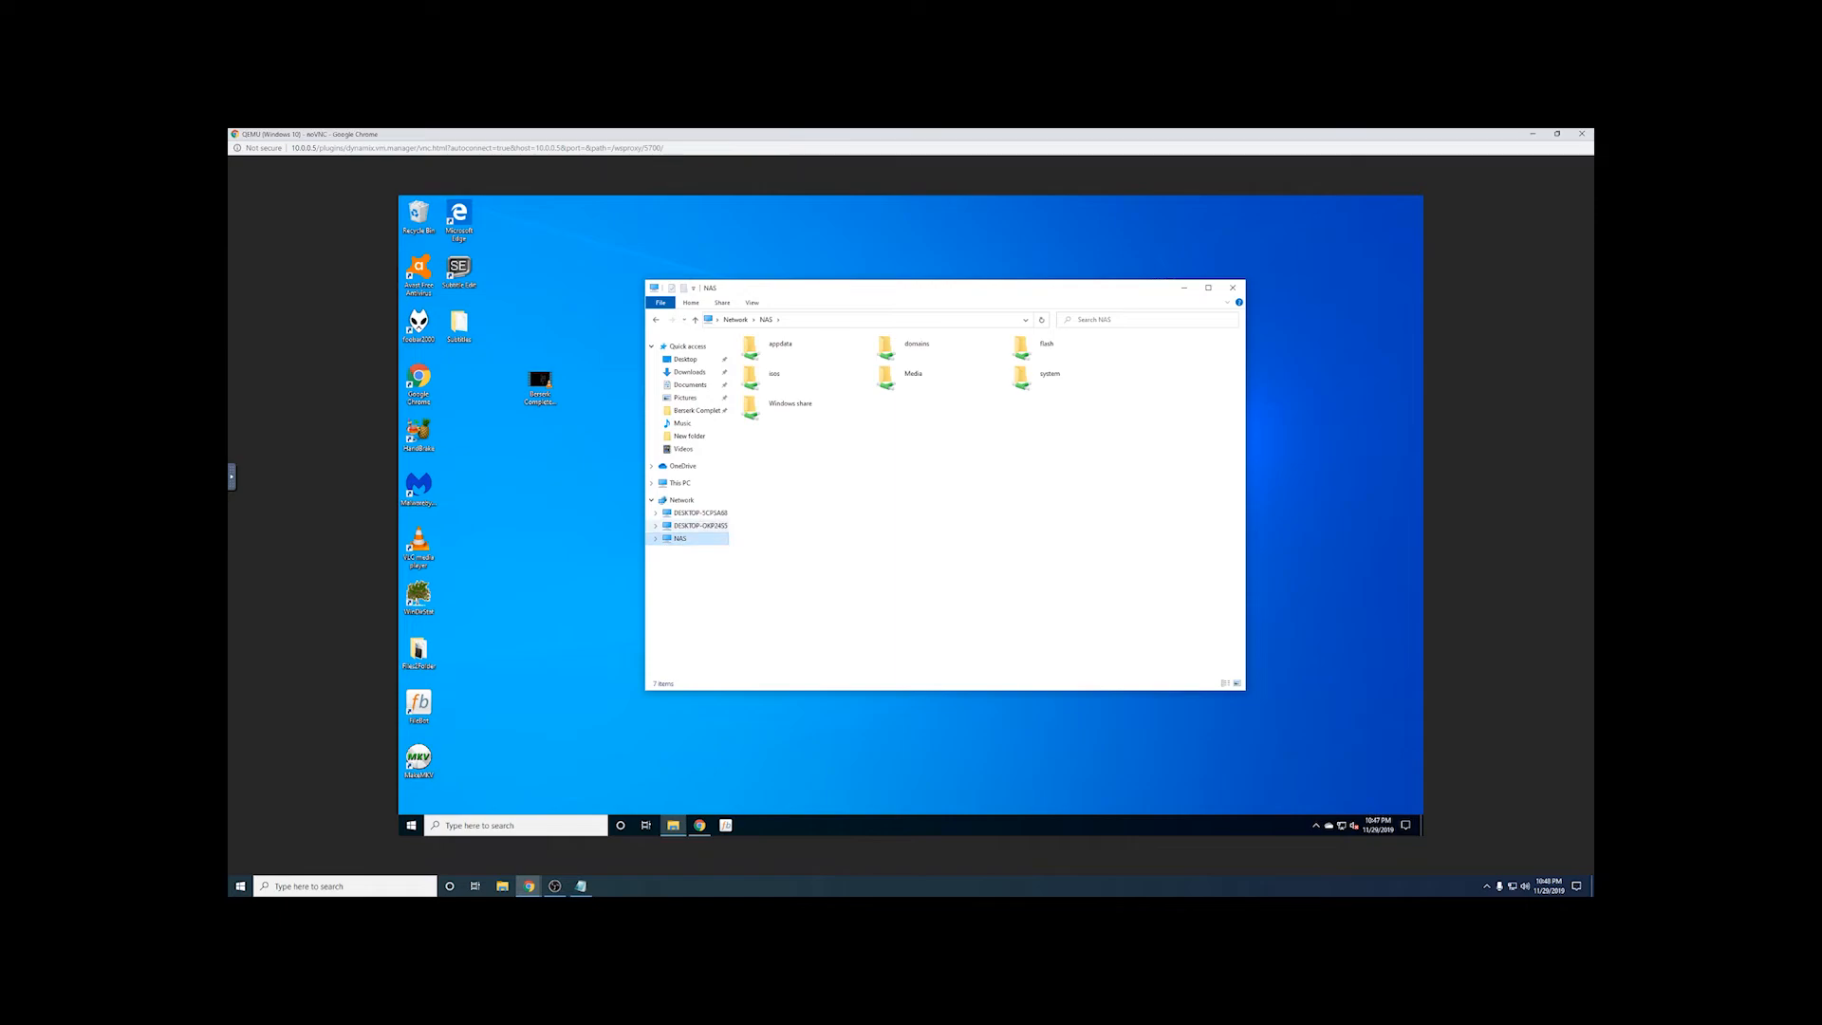
pyautogui.rightClick(892, 377)
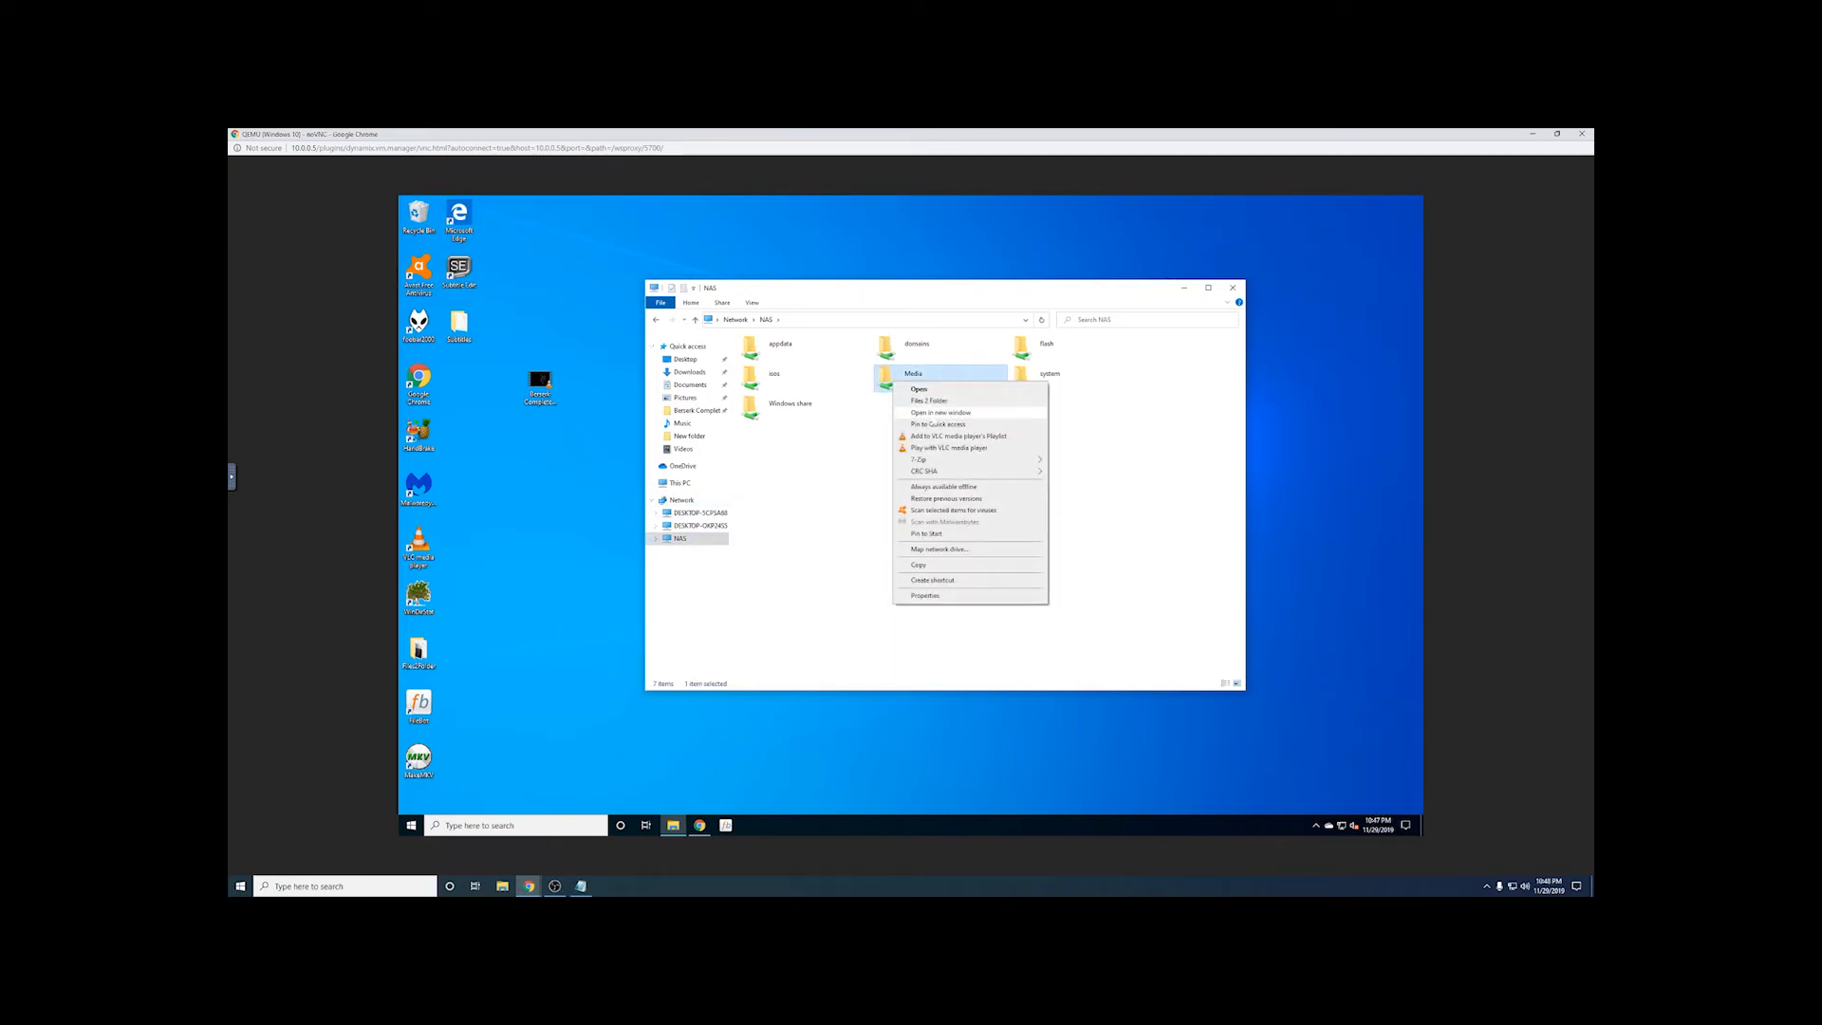
pyautogui.click(935, 412)
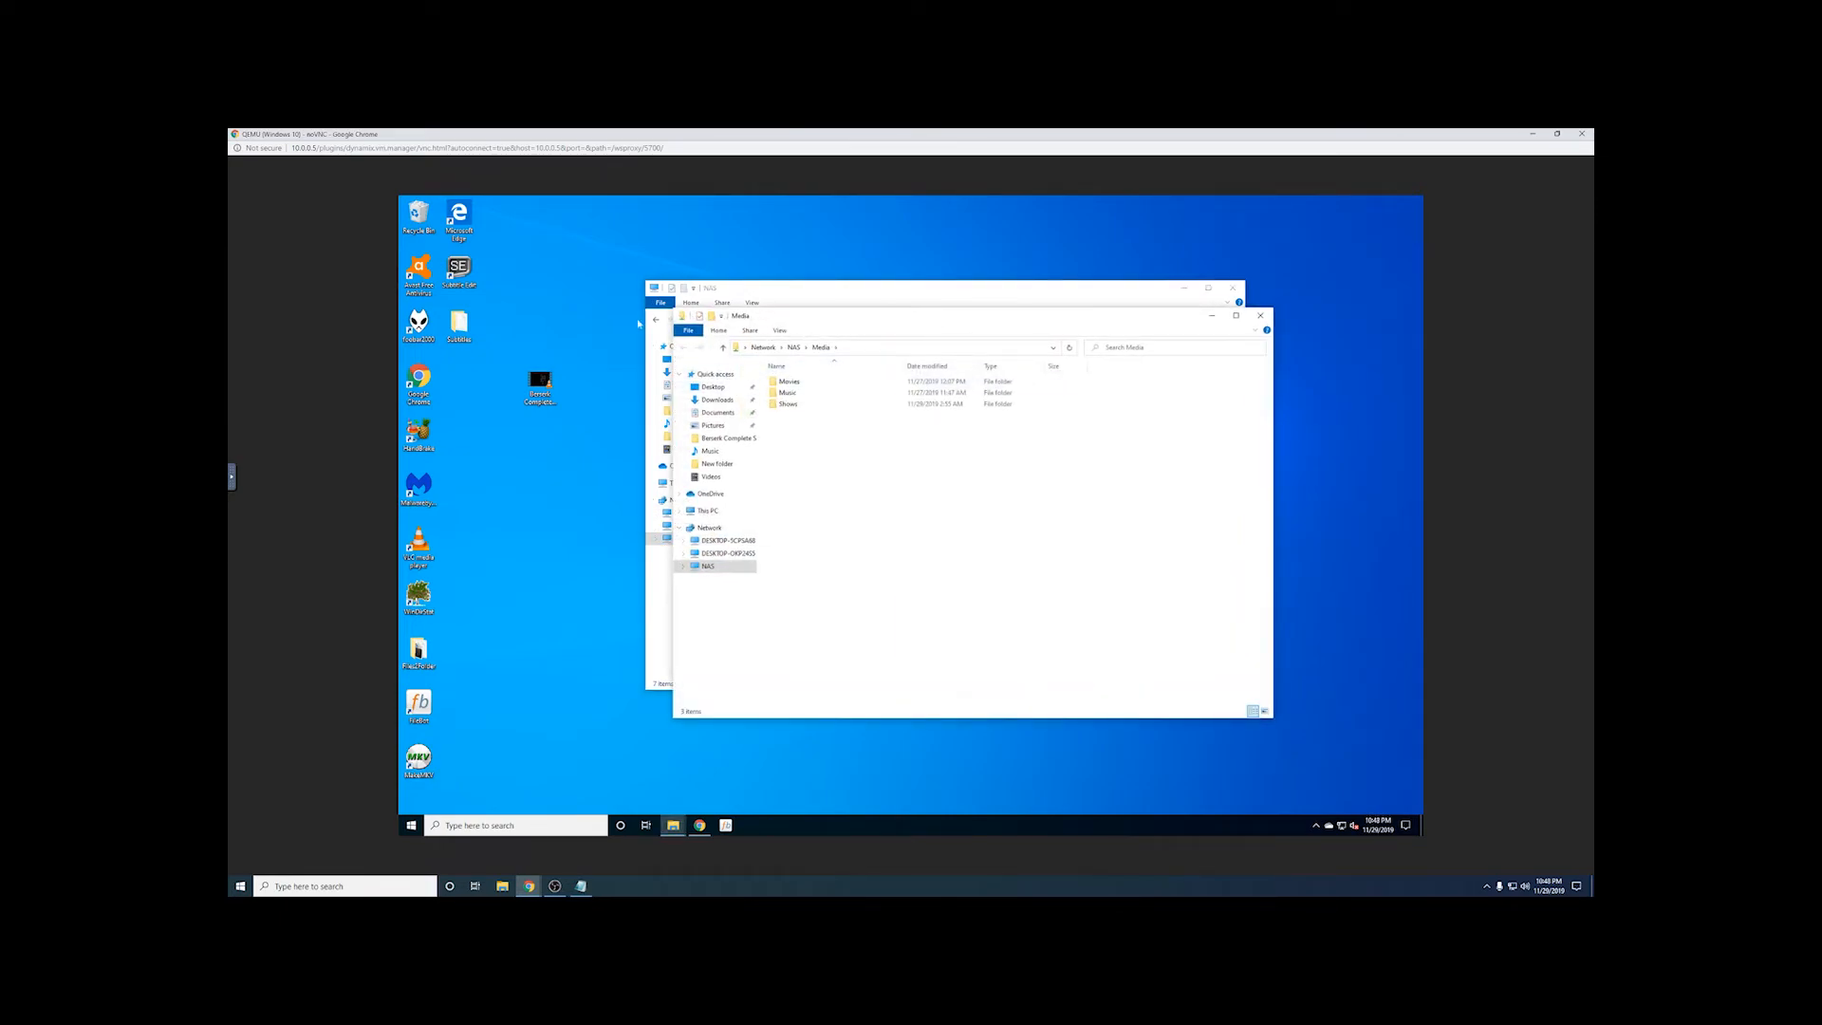
pyautogui.moveTo(835, 316); pyautogui.dragTo(558, 309)
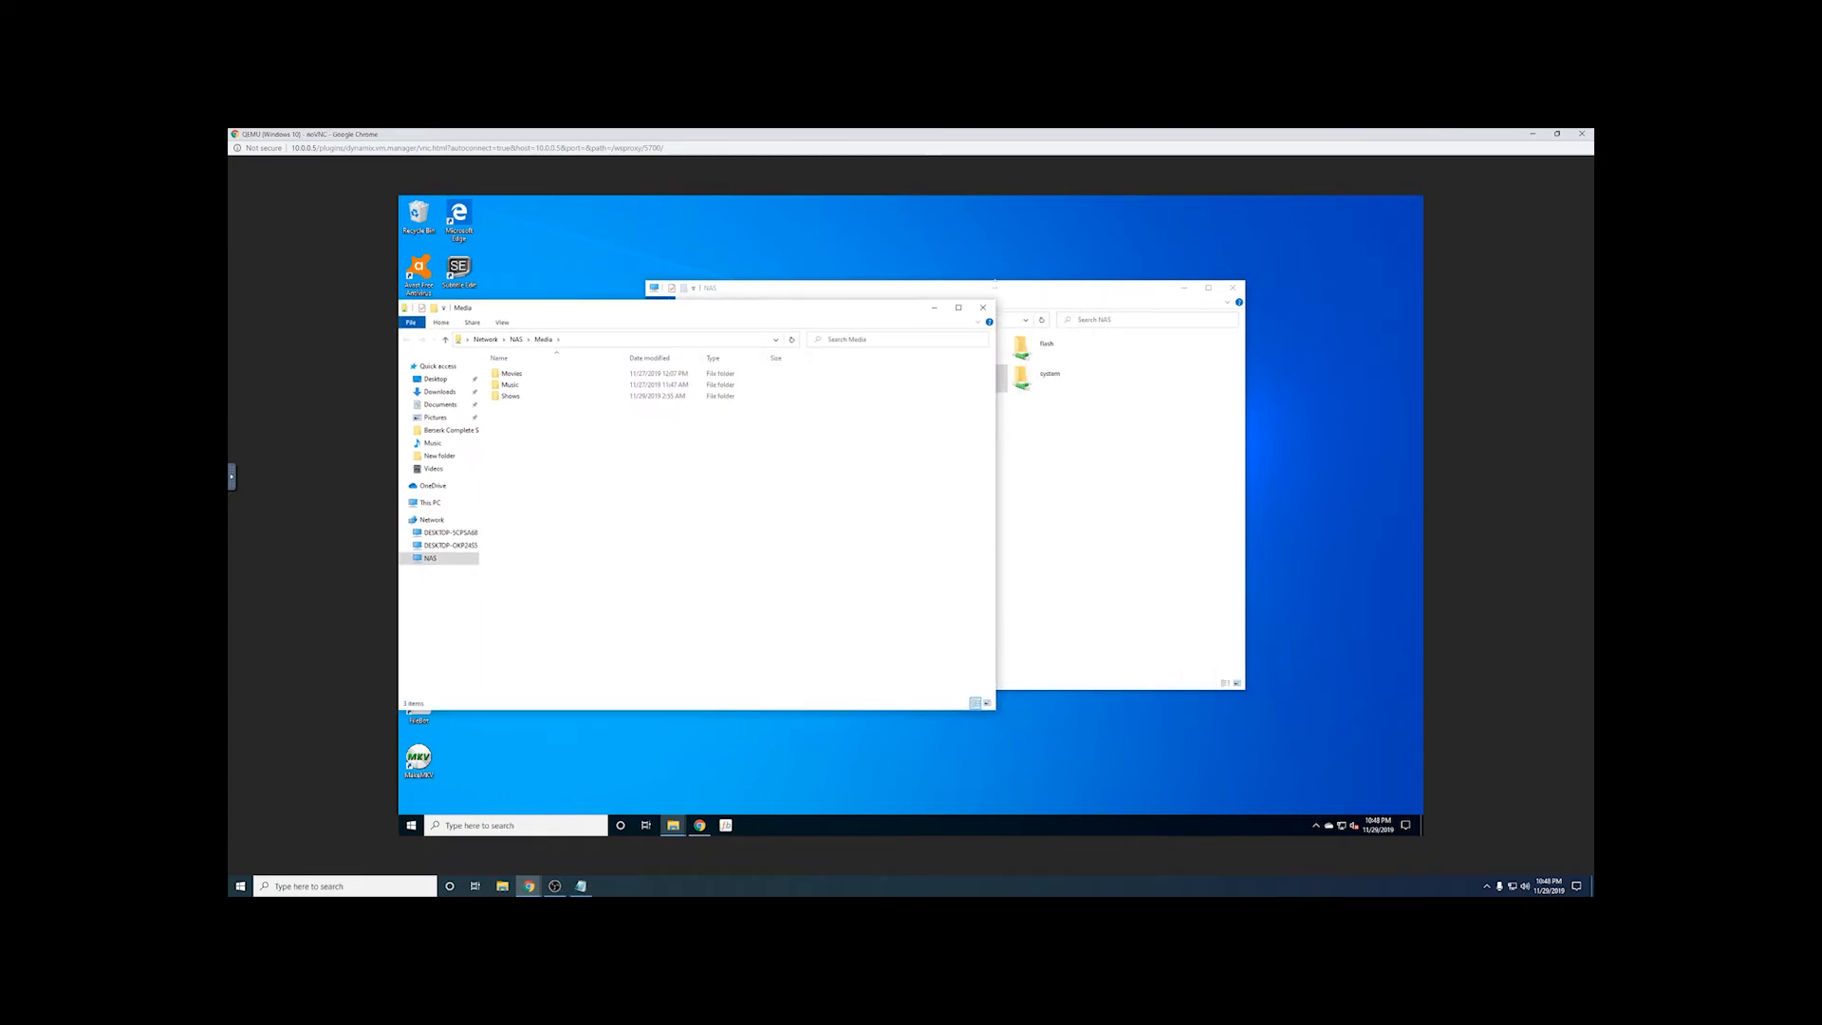
# Step: Return the NAS window to the episode folders inside New folder and place it beside the Media window
pyautogui.click(994, 282)
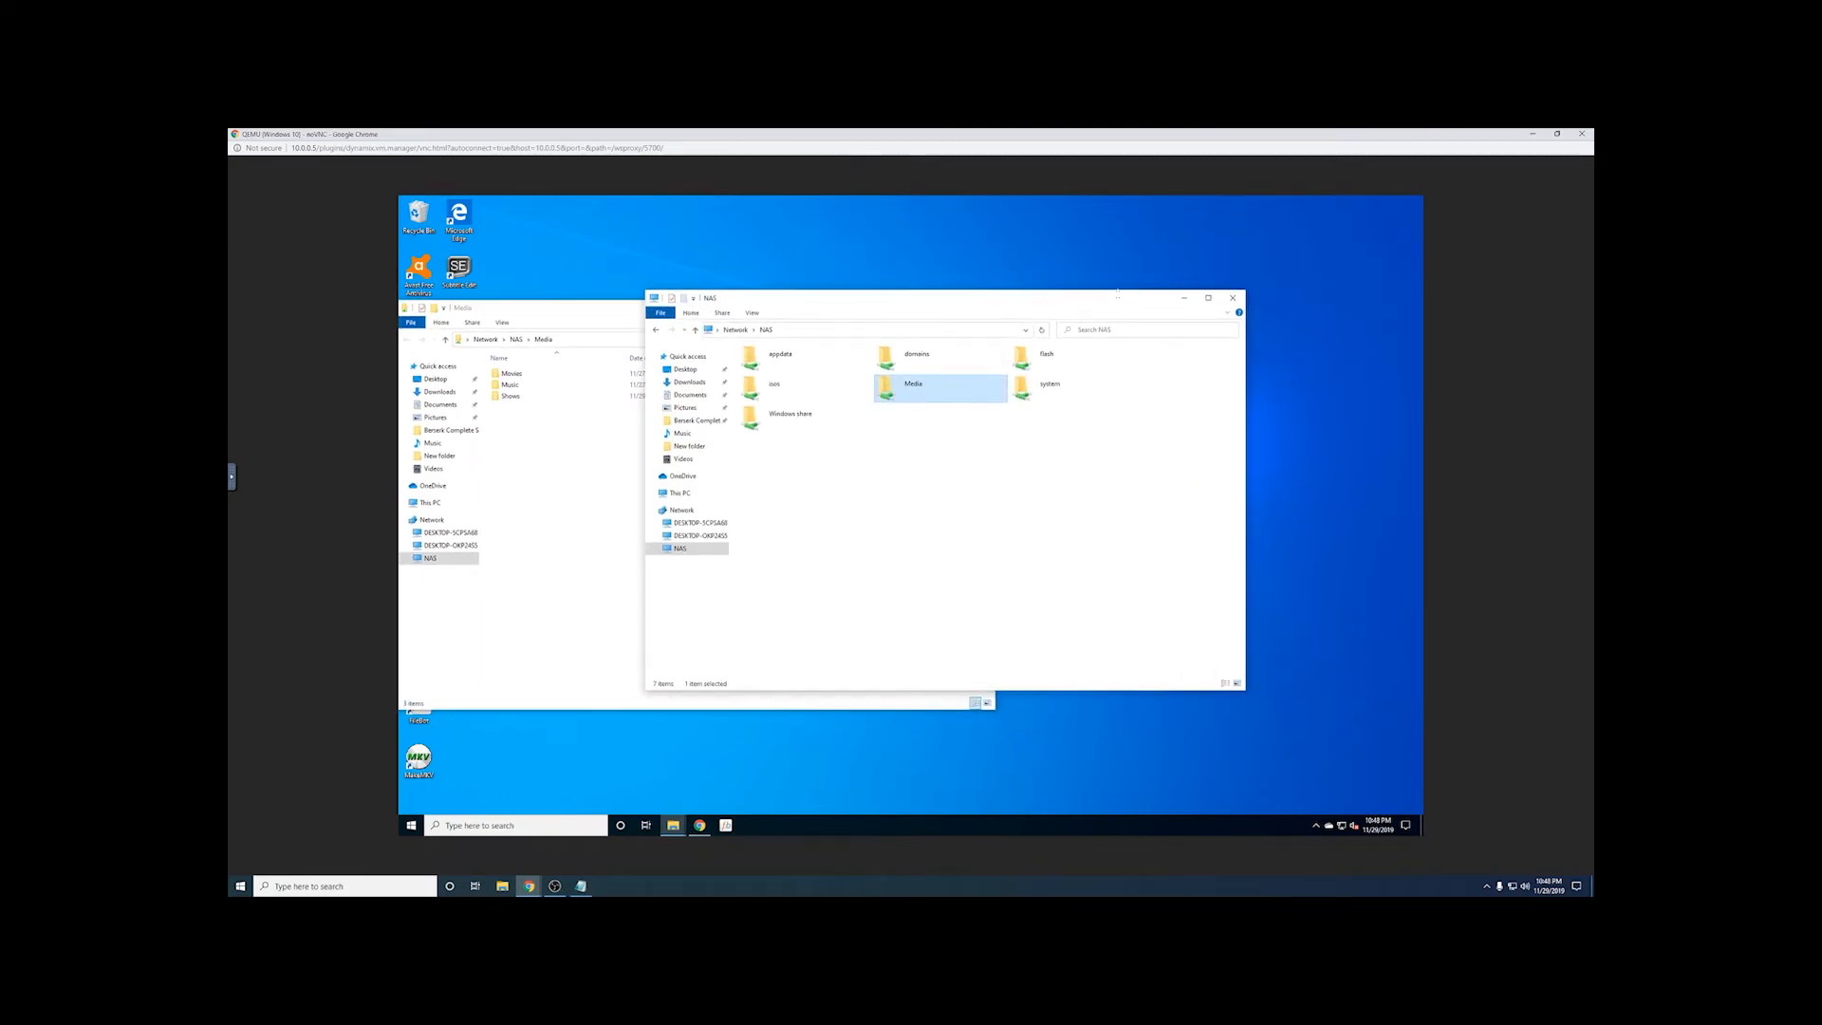
pyautogui.click(685, 447)
pyautogui.doubleClick(766, 379)
pyautogui.moveTo(857, 302); pyautogui.dragTo(1129, 295)
# Step: Browse the Media share to Shows > Berserk (1997), view The Black Swordsman episode folder's contents, and return to the episode list
pyautogui.doubleClick(510, 396)
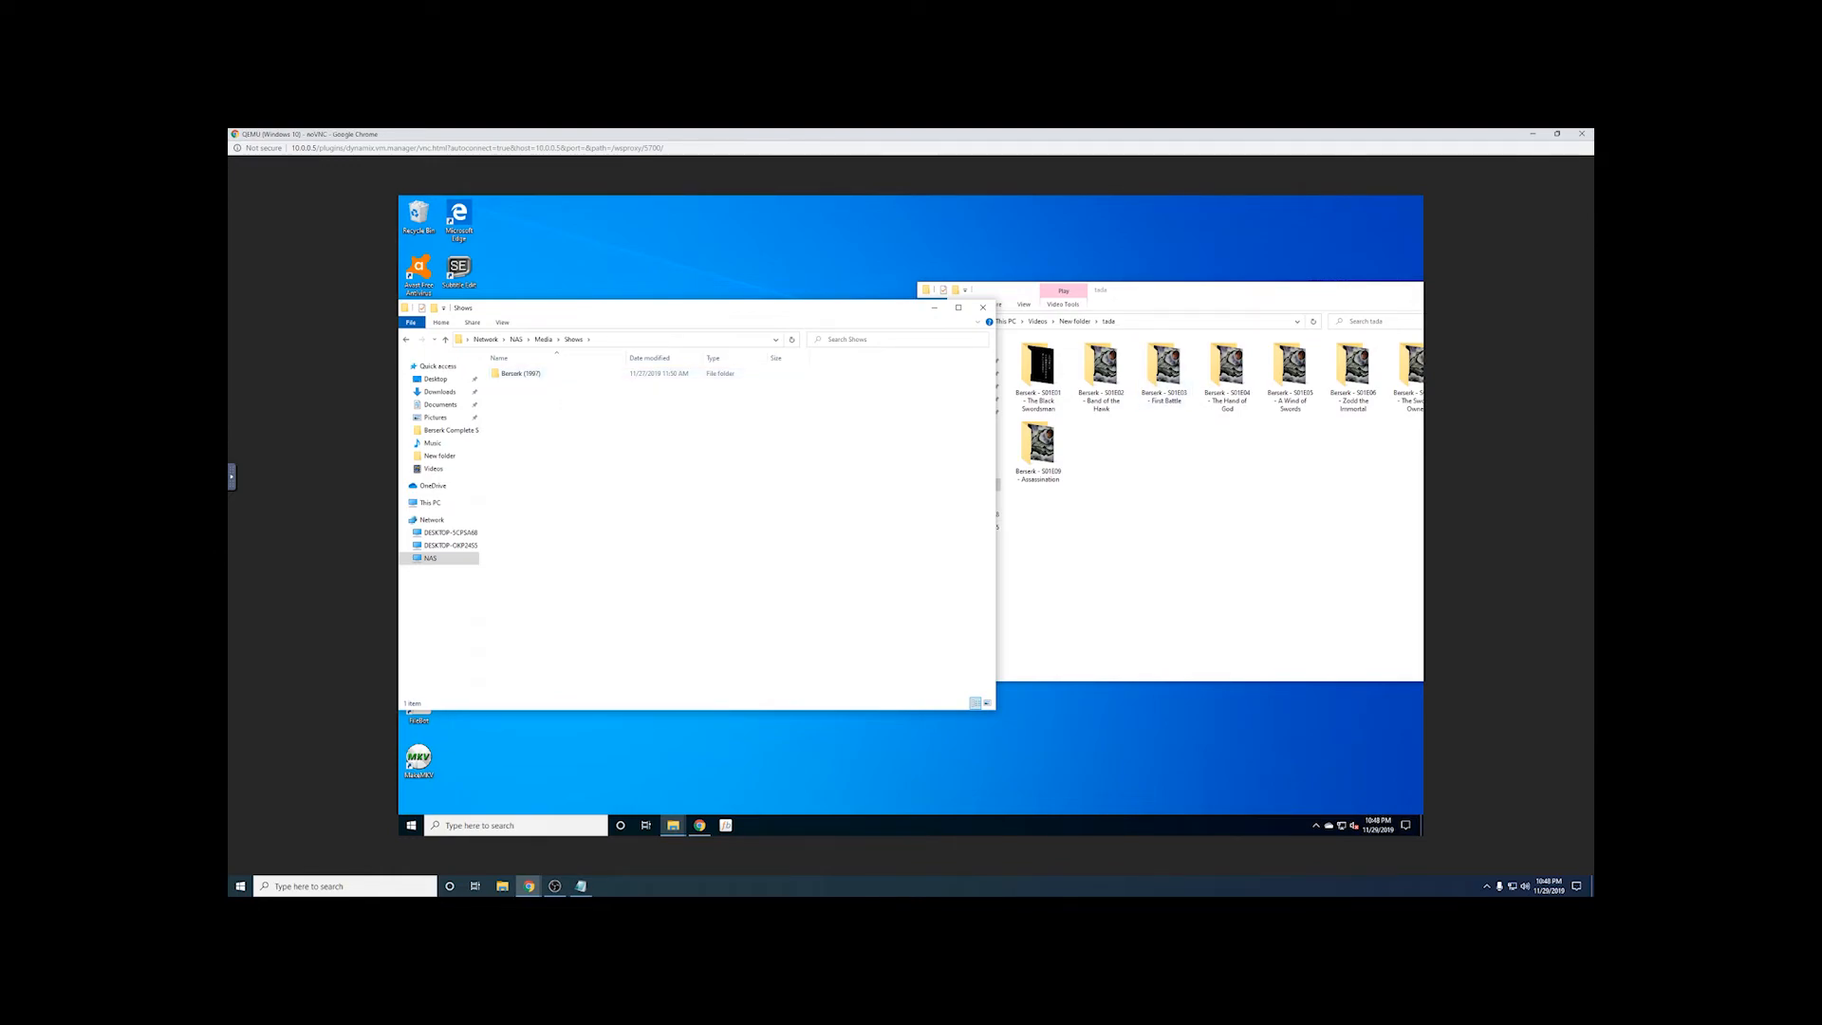
pyautogui.click(1130, 560)
pyautogui.doubleClick(522, 373)
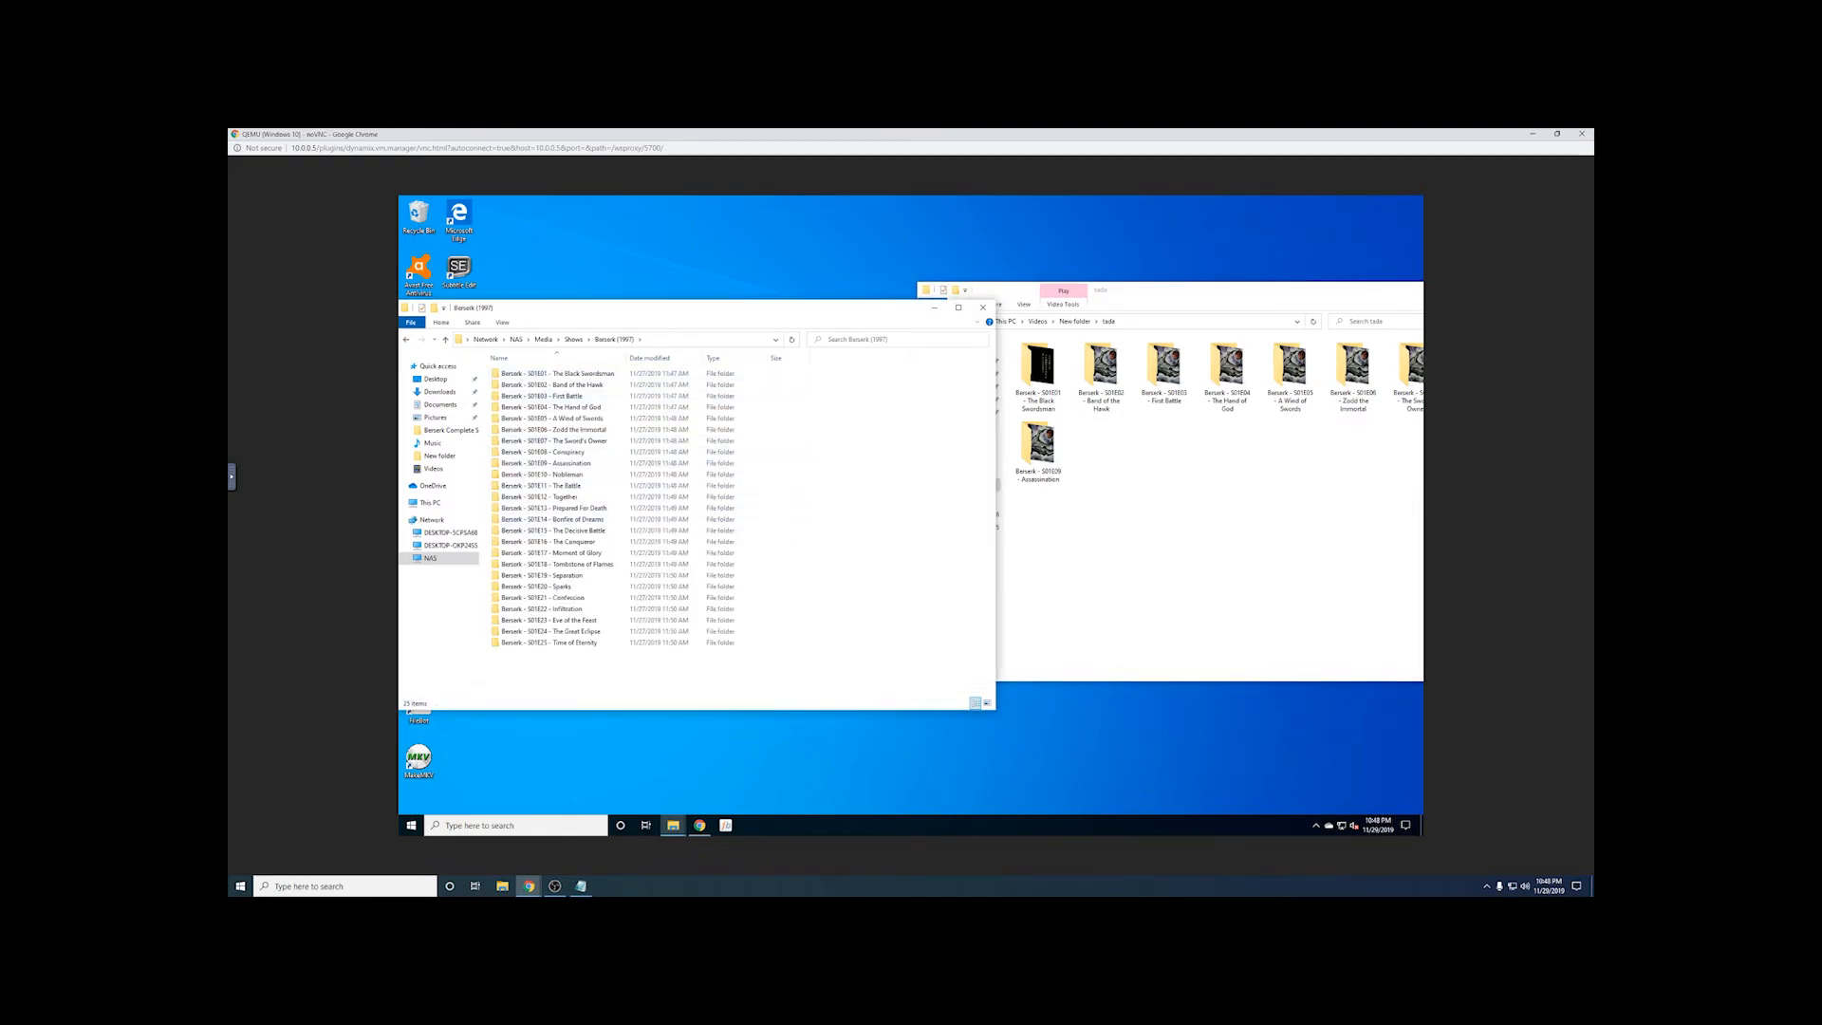
pyautogui.doubleClick(551, 373)
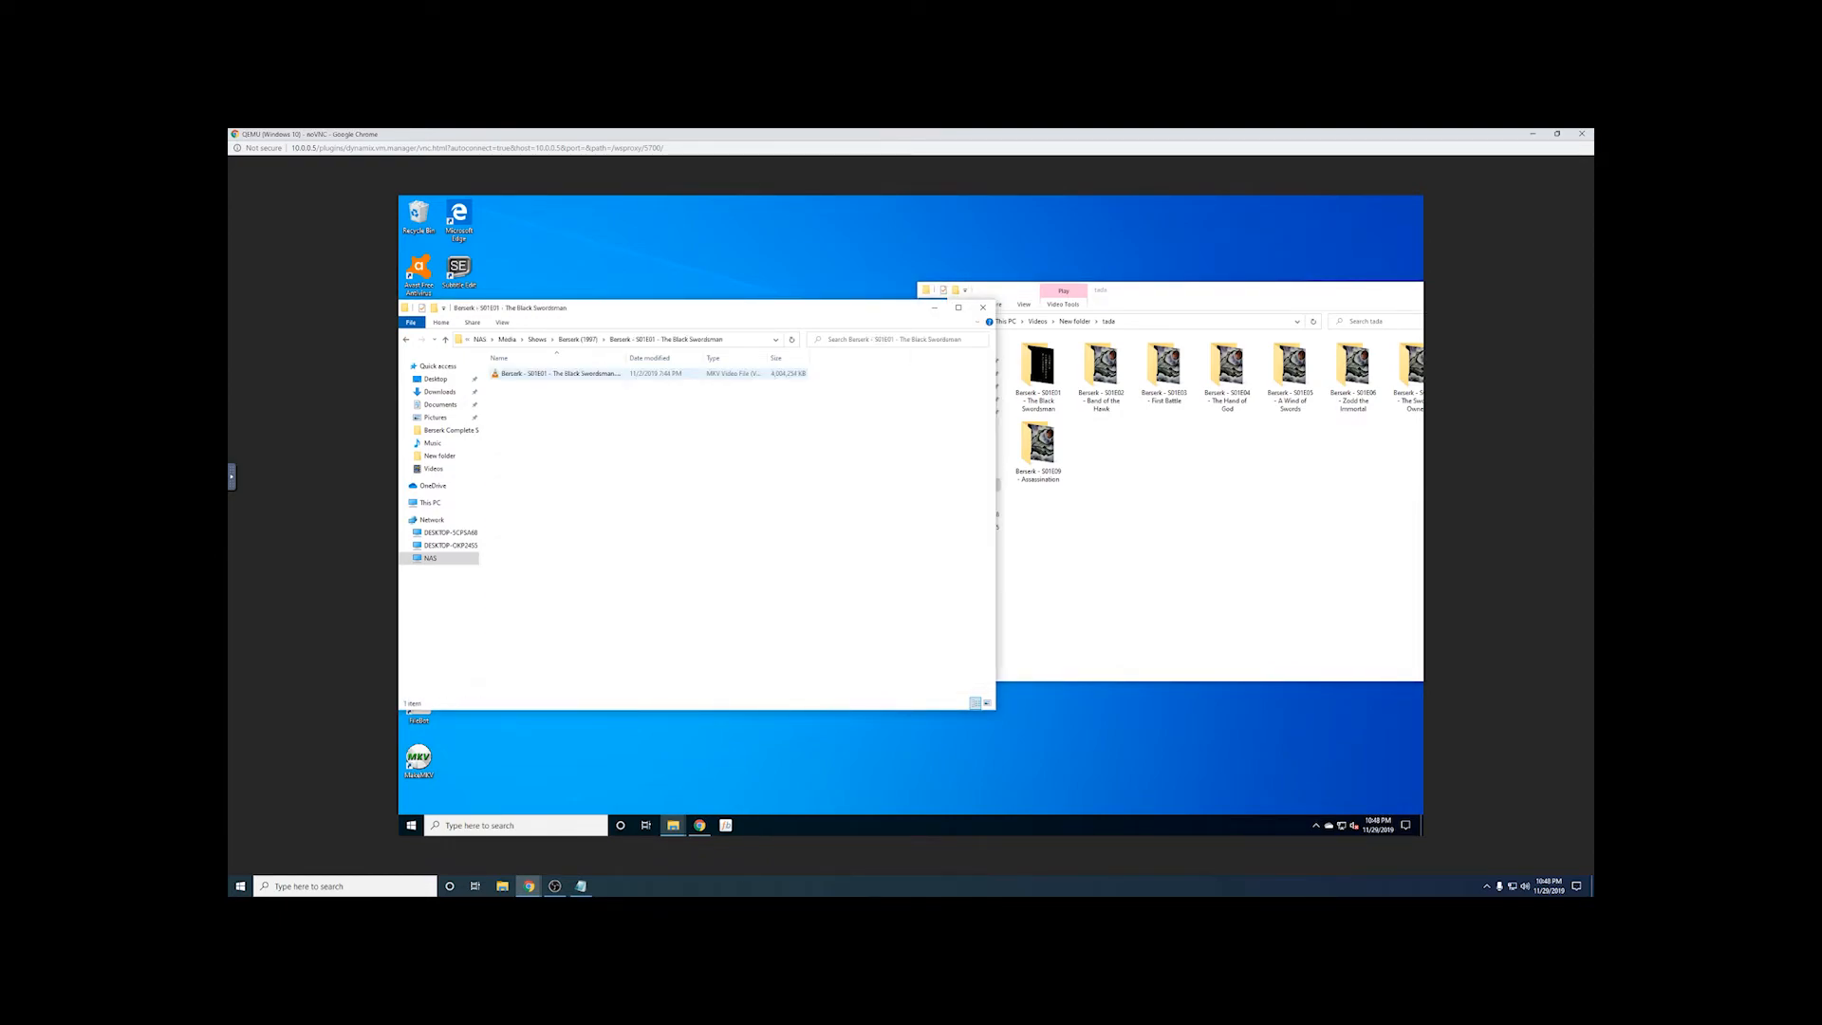
pyautogui.moveTo(537, 314); pyautogui.dragTo(580, 317)
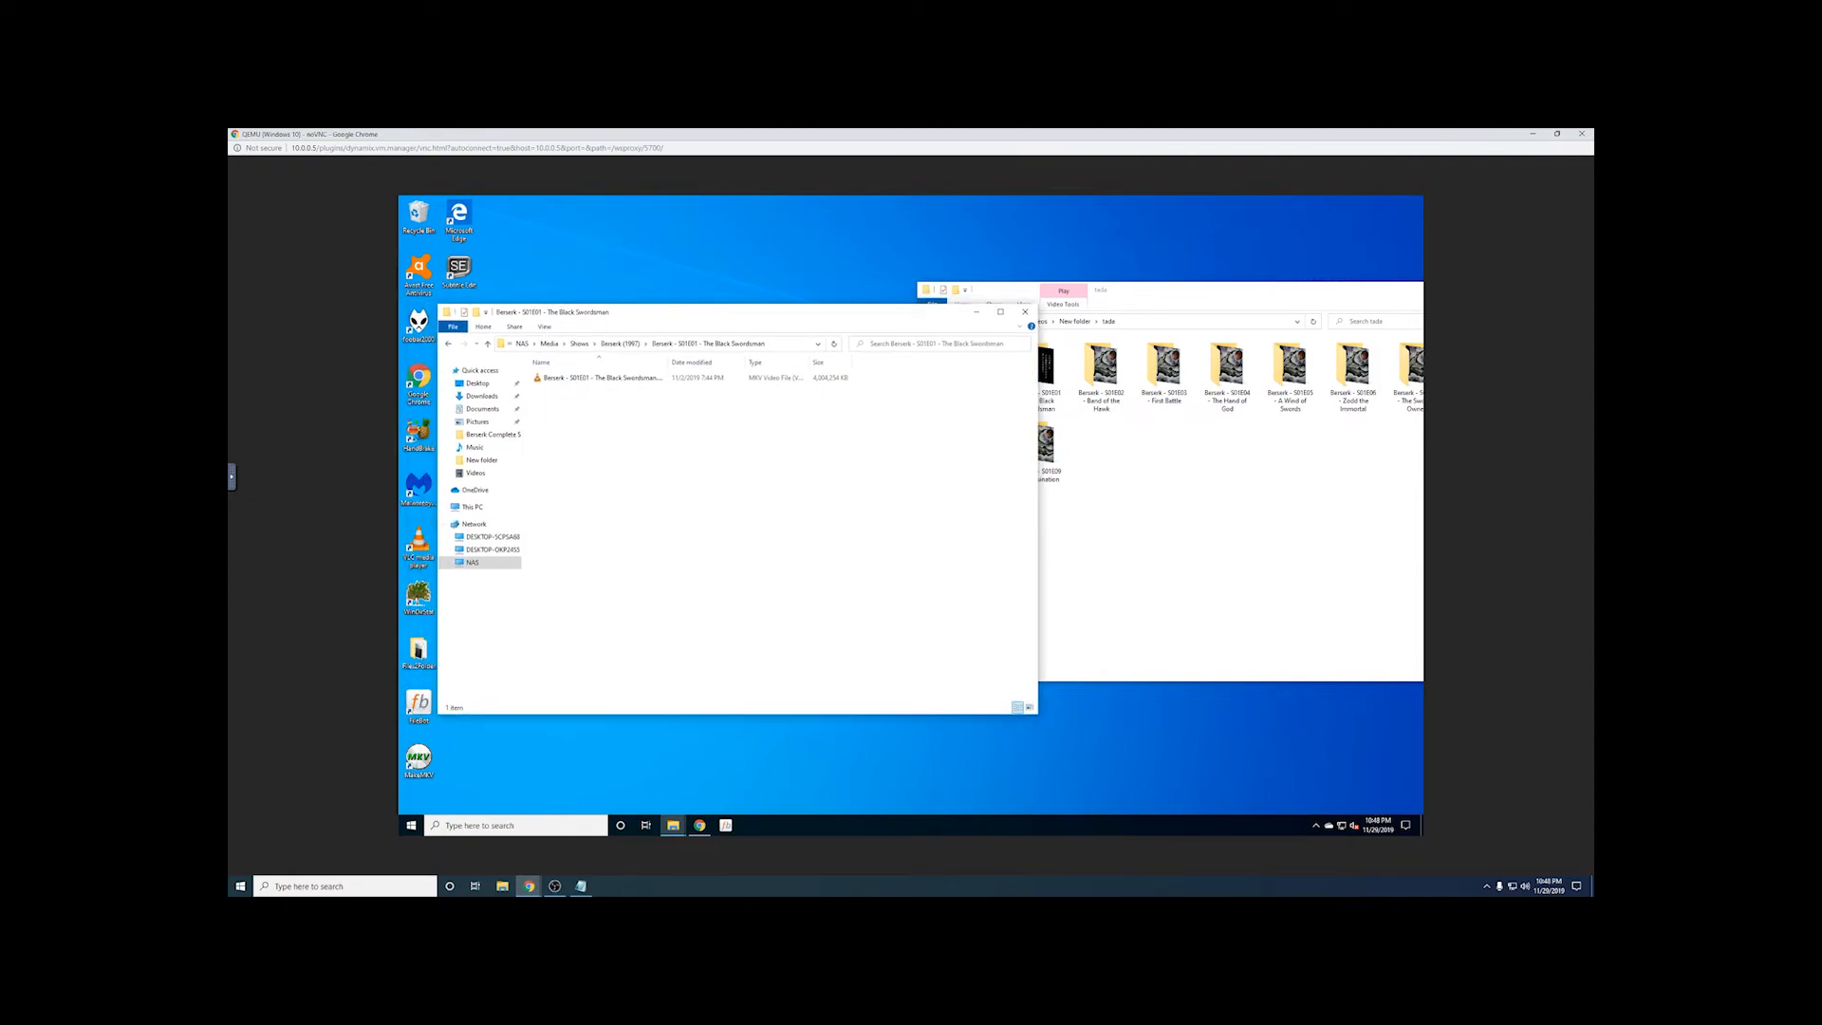
pyautogui.click(449, 344)
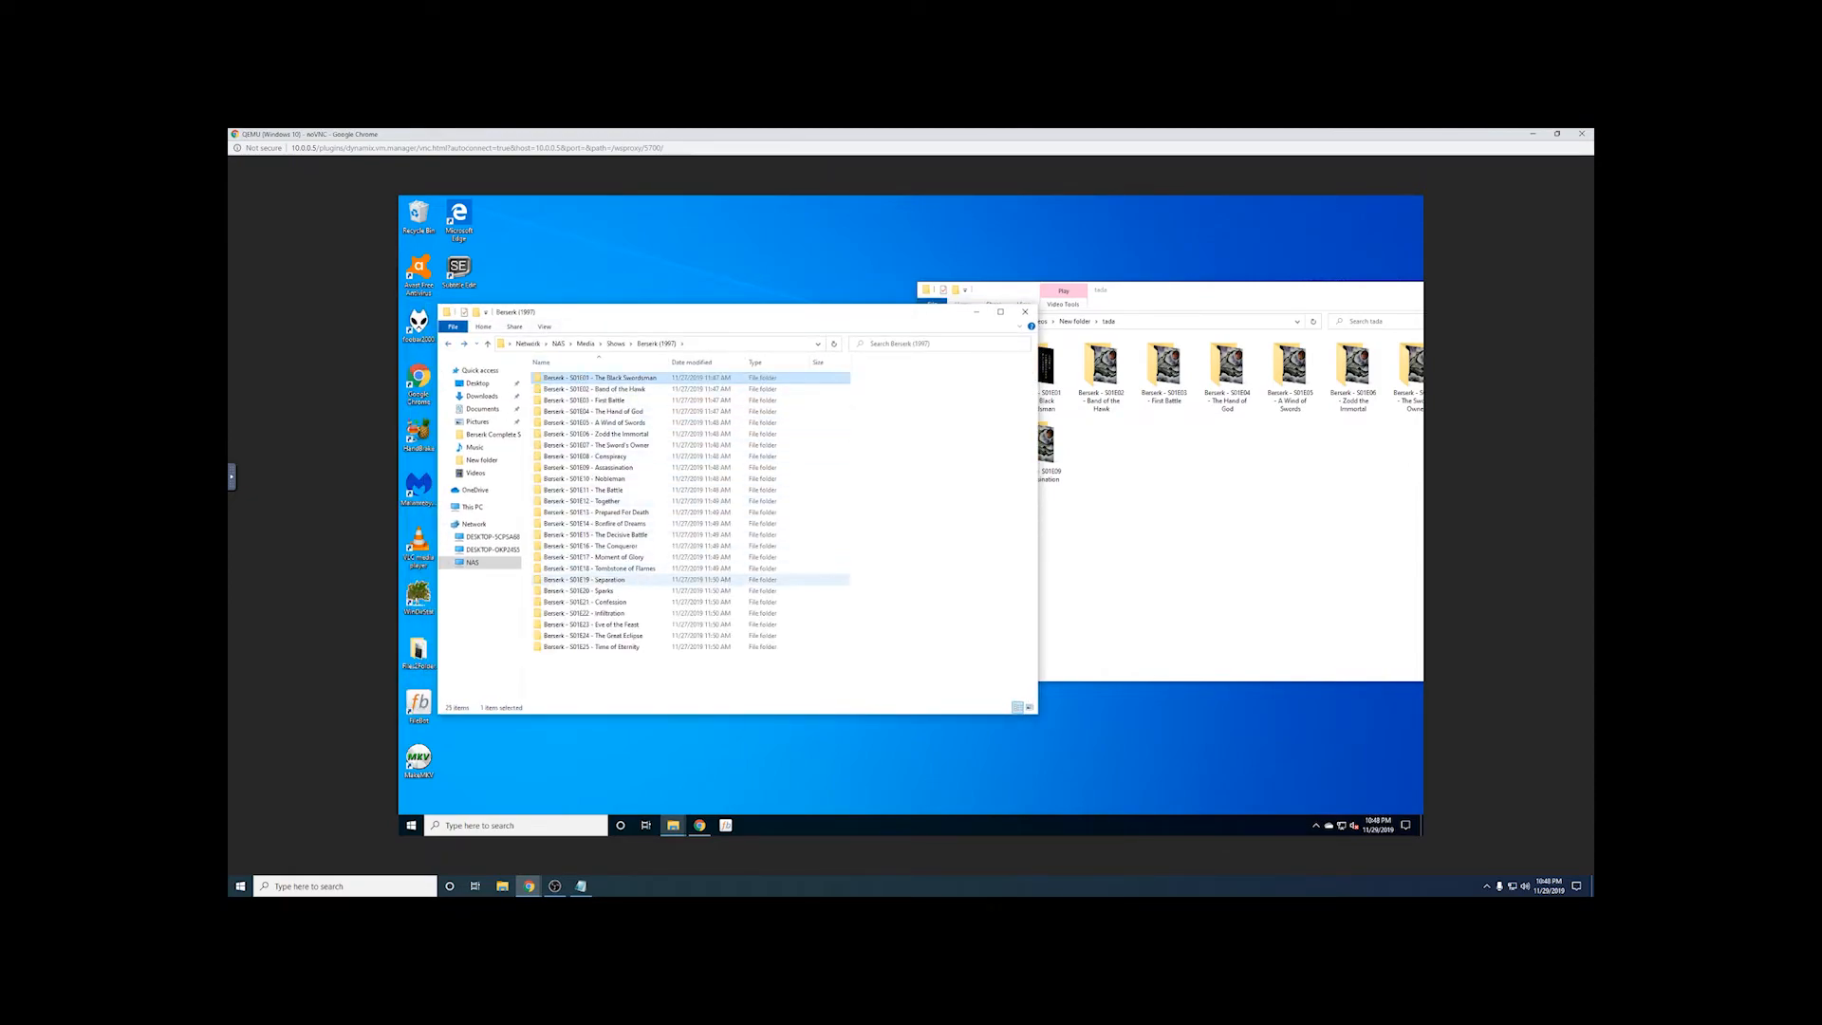
# Step: Try to copy all nine local episode folders into the Berserk (1997) folder on the NAS, cancelling at the file conflict
pyautogui.click(1130, 559)
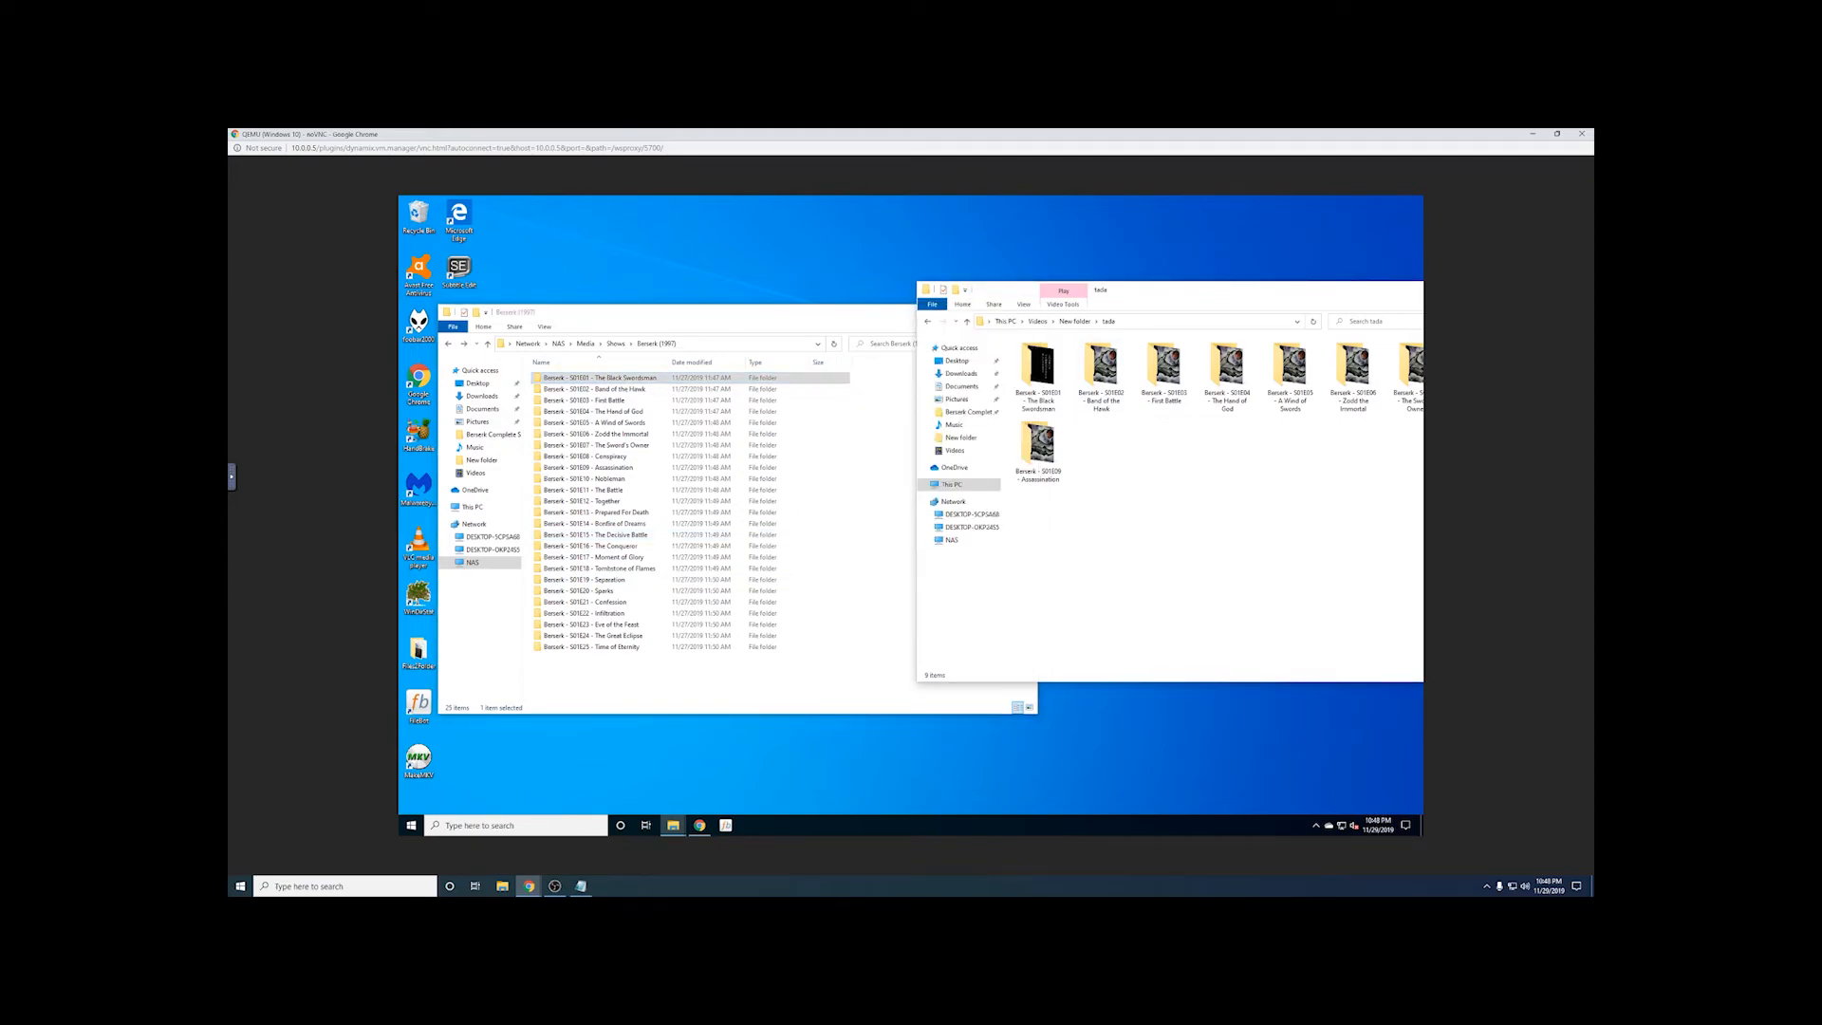
pyautogui.moveTo(1131, 298); pyautogui.dragTo(1024, 298)
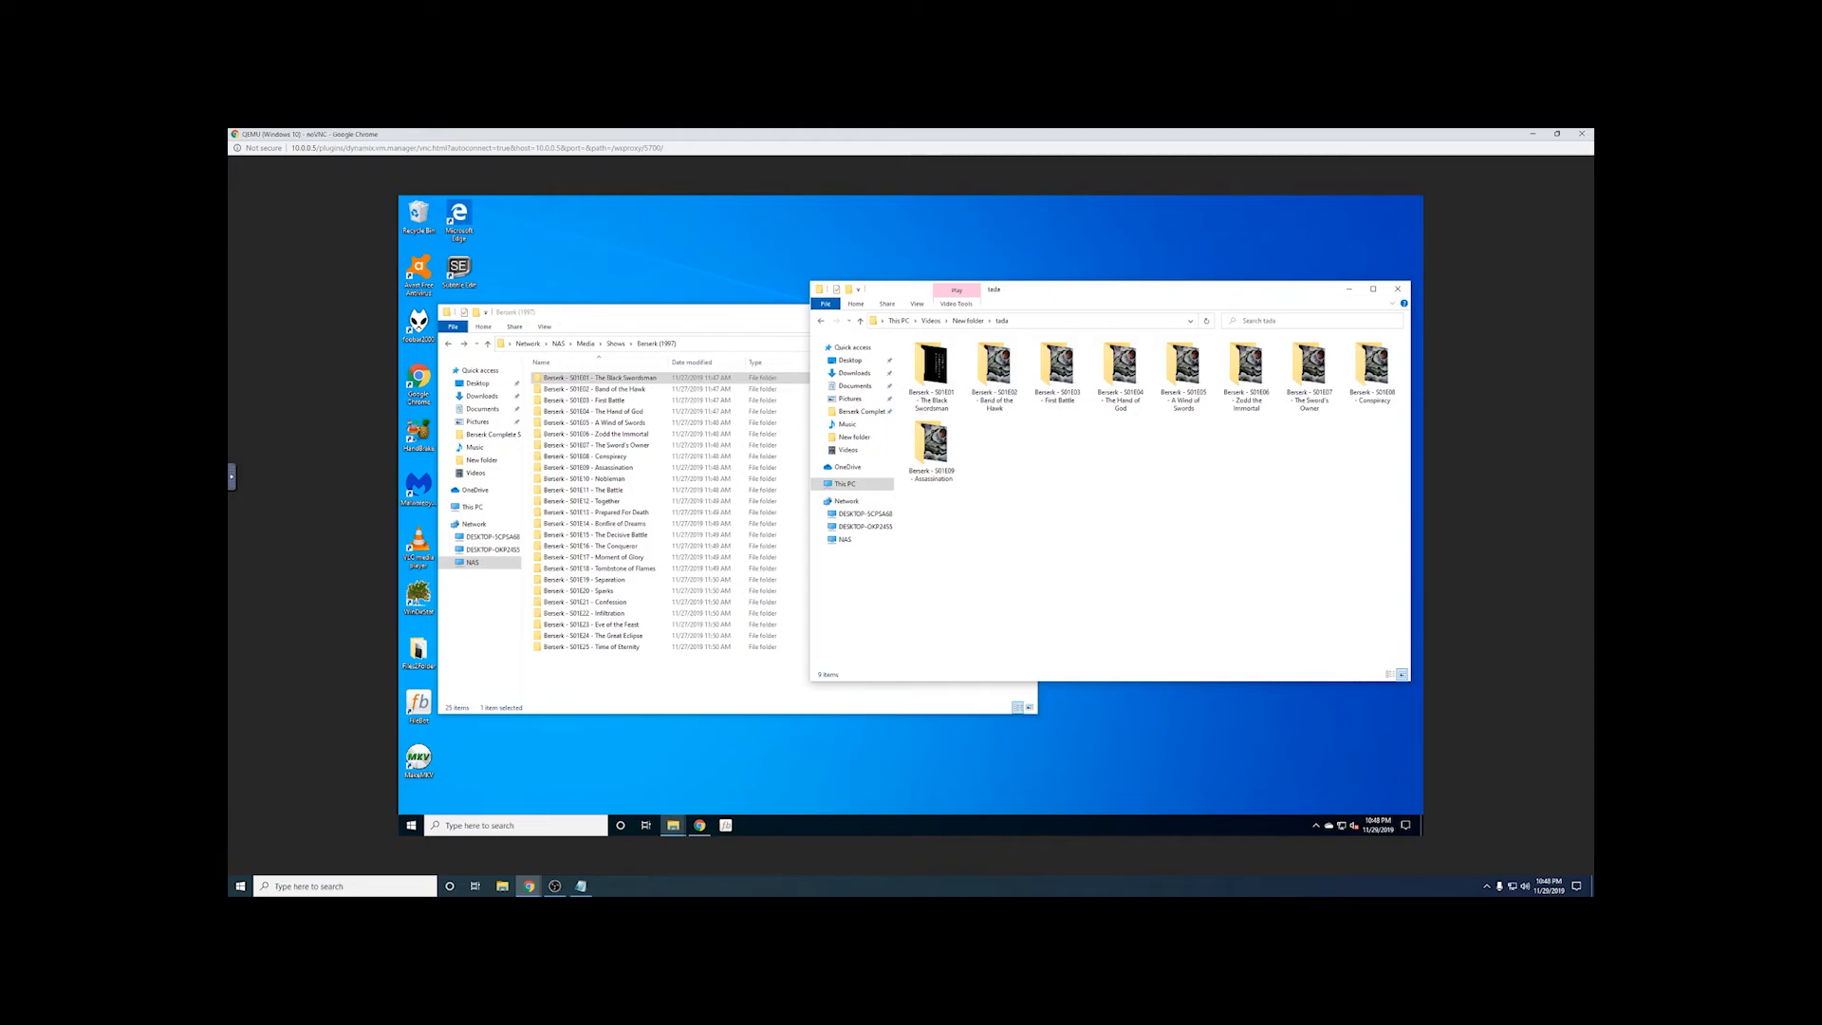
pyautogui.moveTo(925, 504); pyautogui.dragTo(1390, 336)
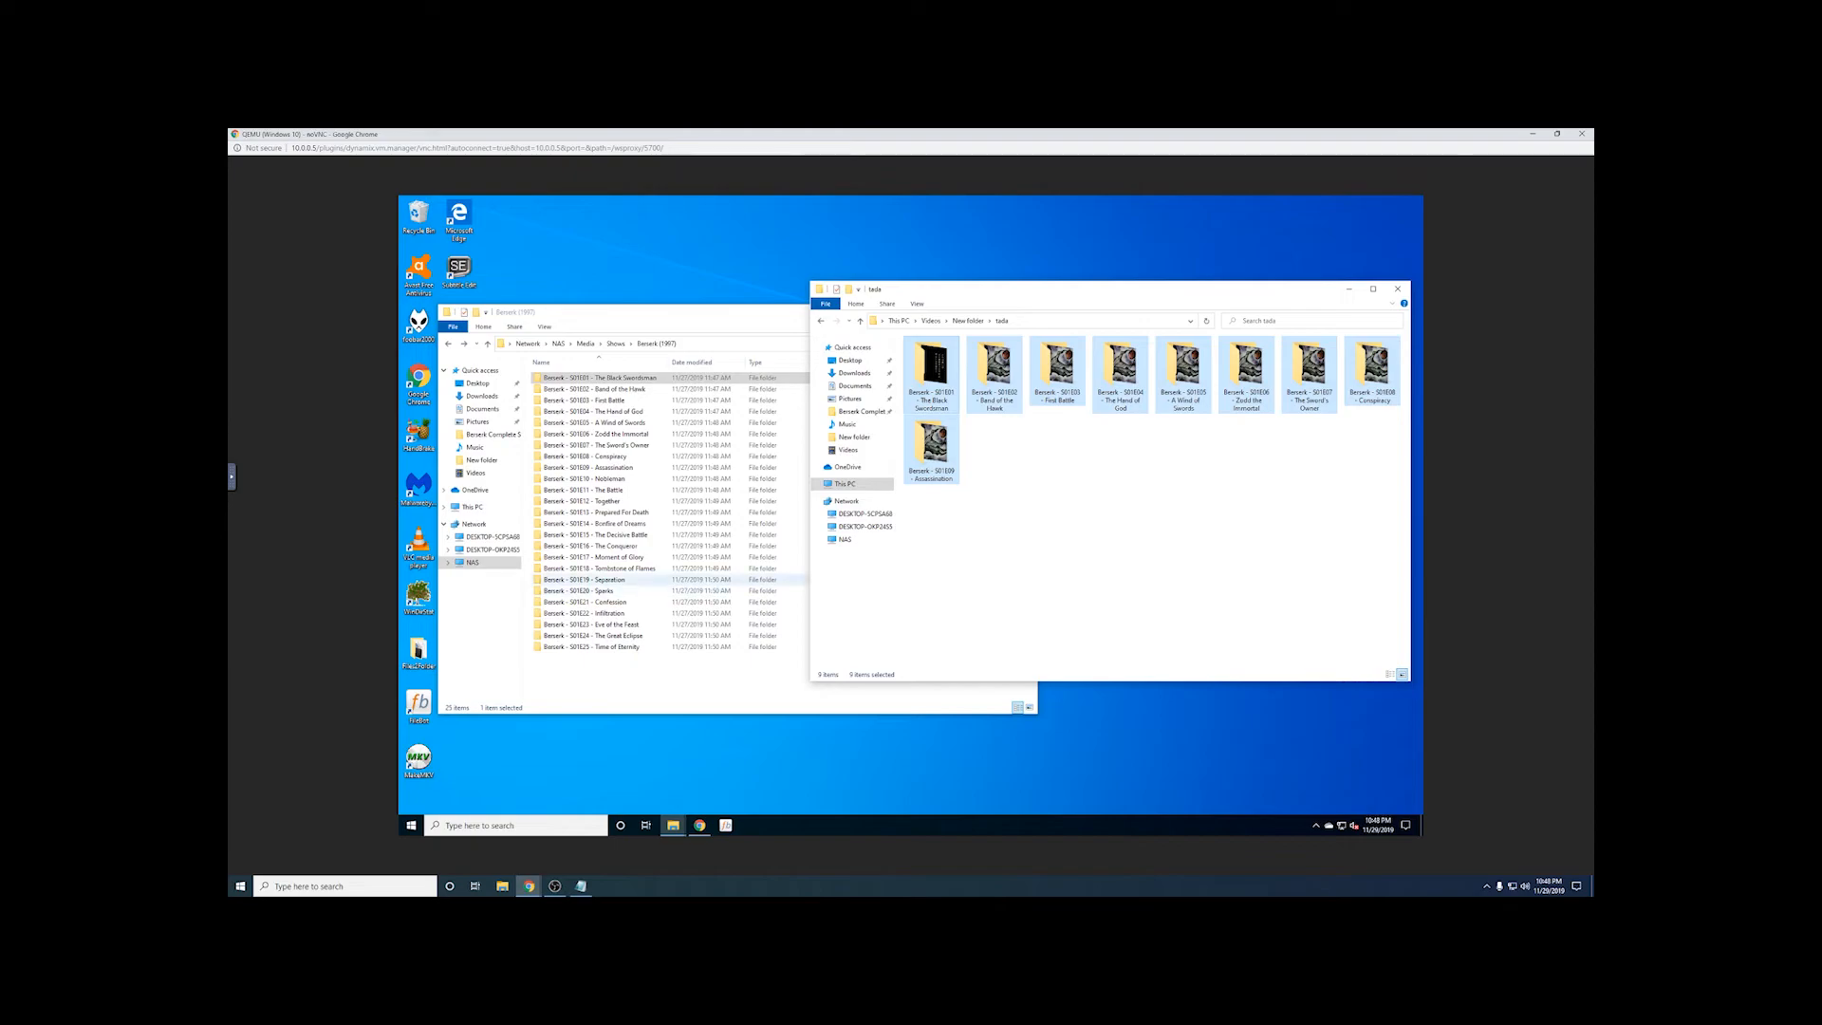
pyautogui.moveTo(932, 375); pyautogui.dragTo(659, 662)
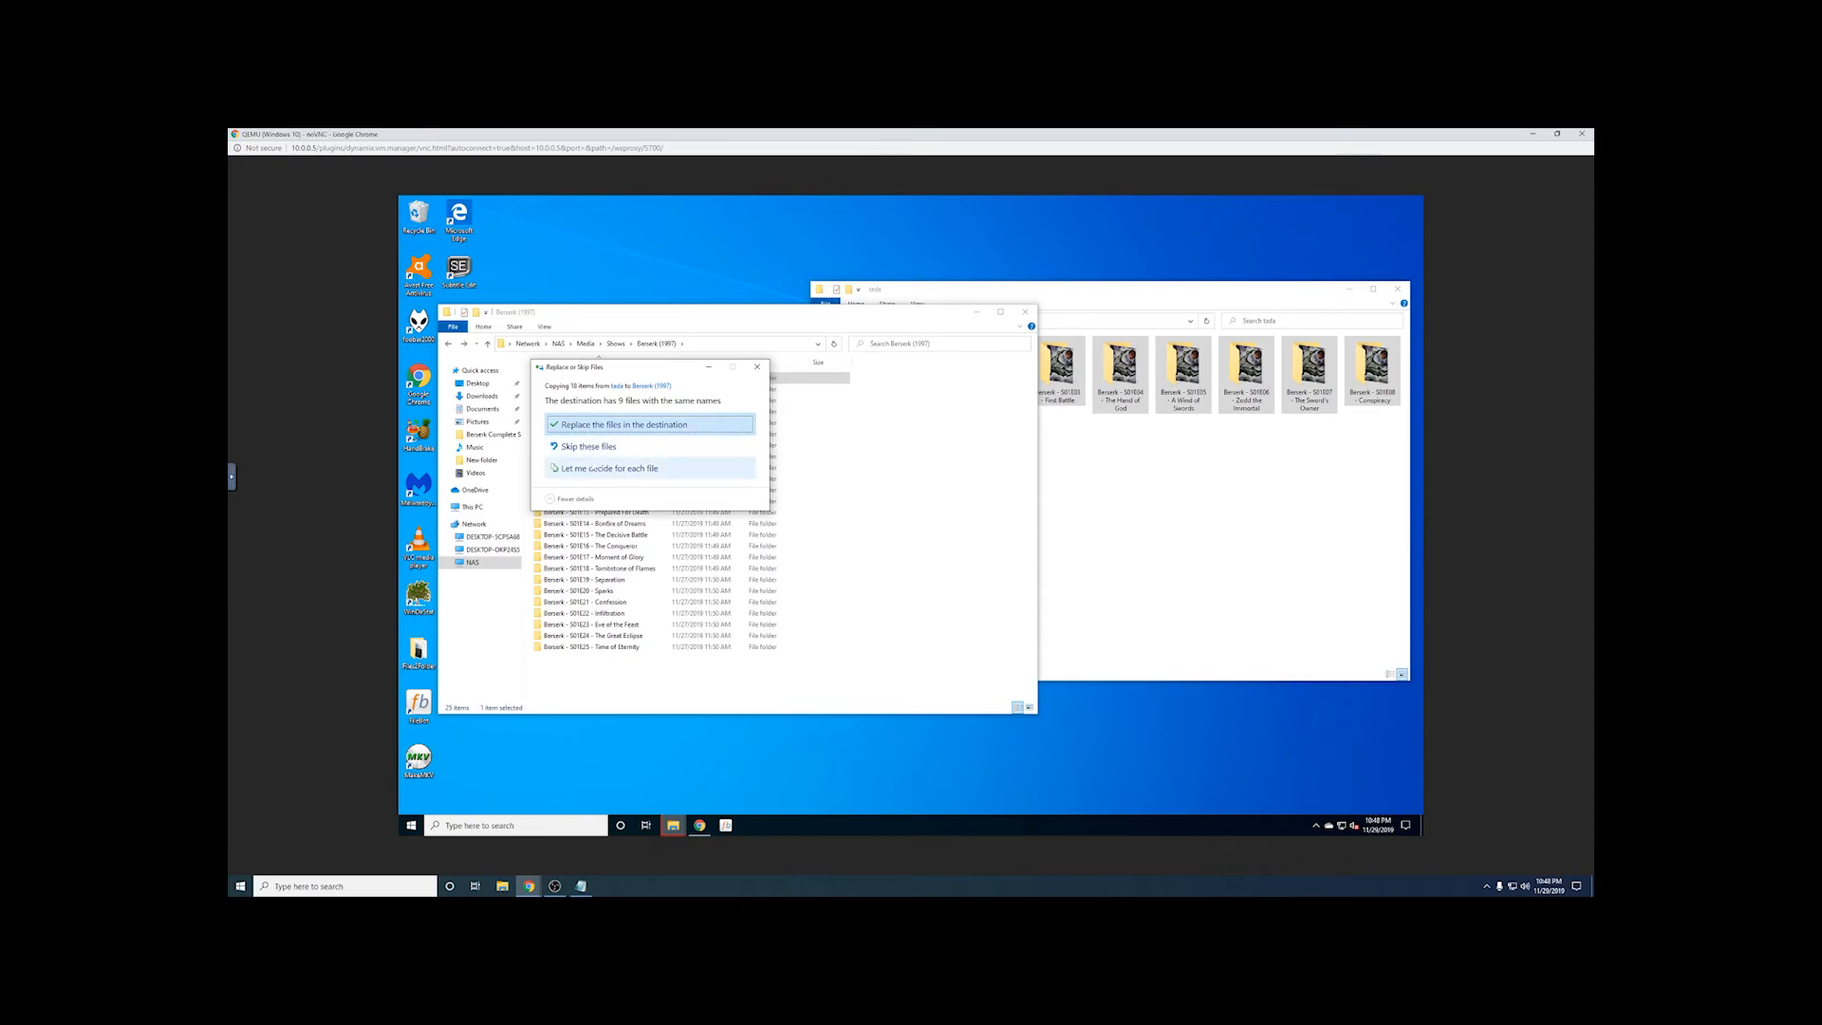
pyautogui.click(757, 366)
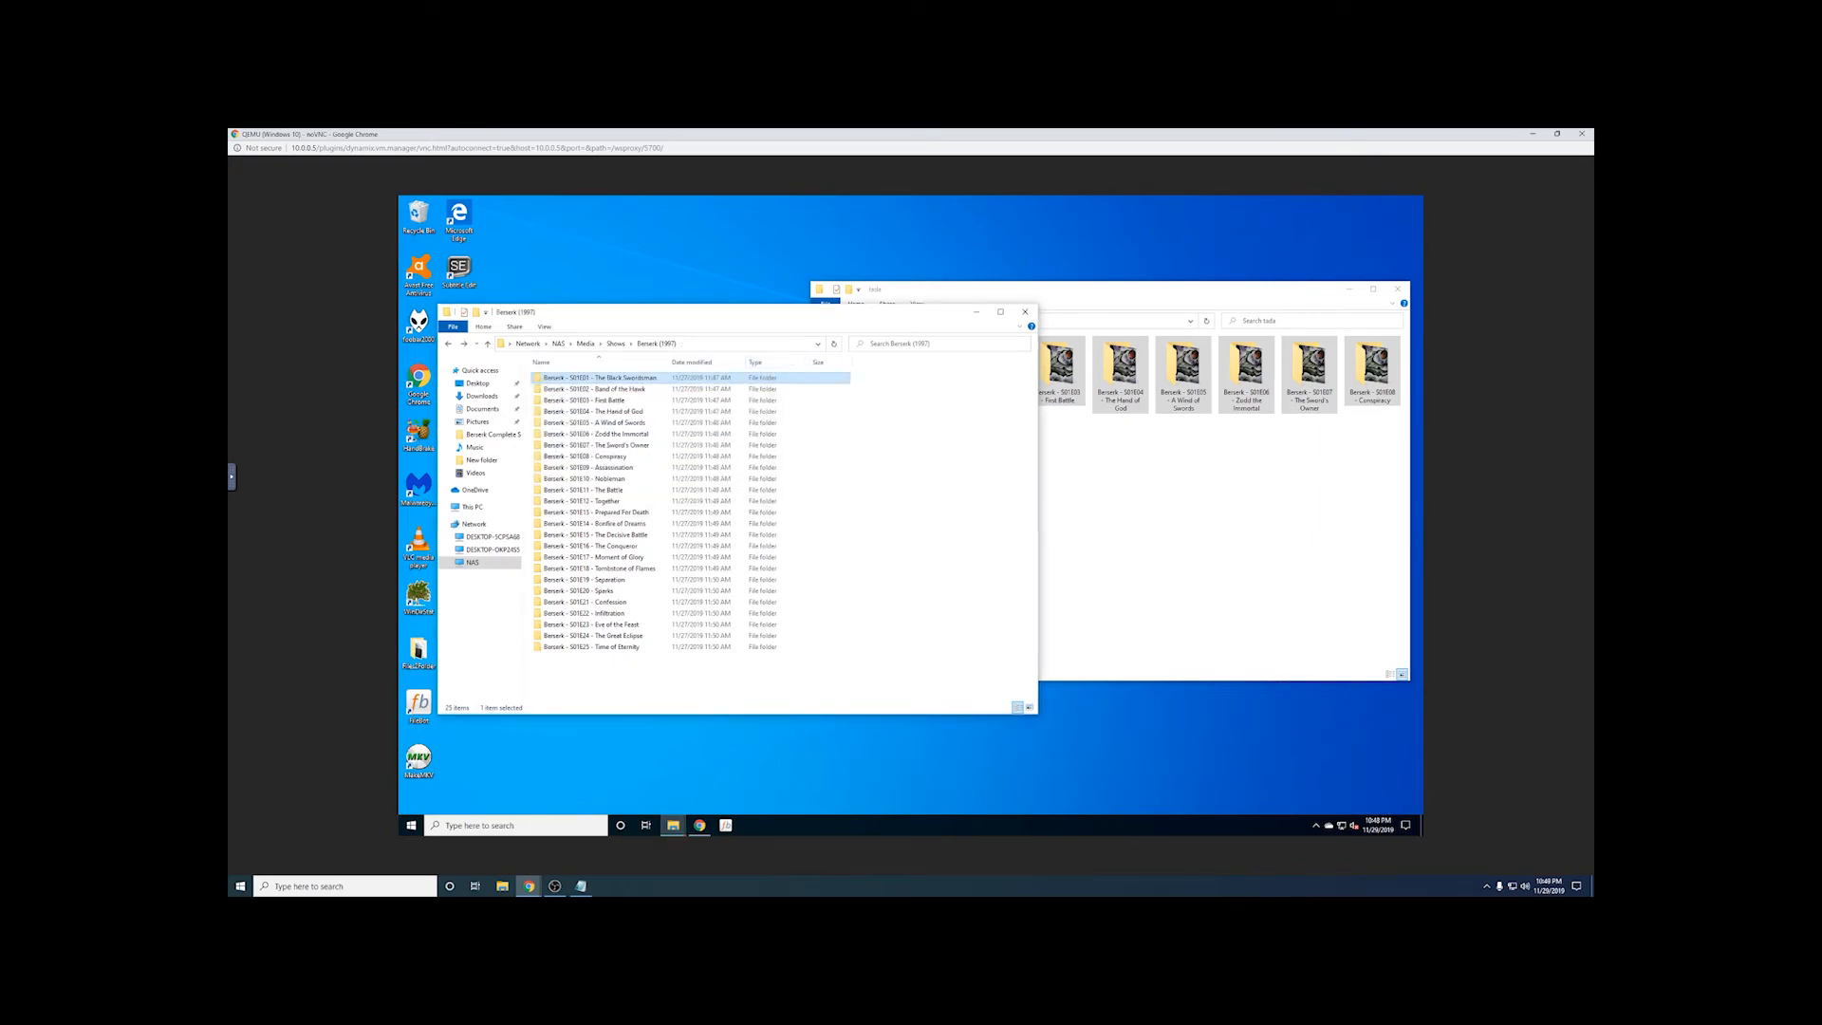
pyautogui.click(1120, 378)
pyautogui.rightClick(946, 384)
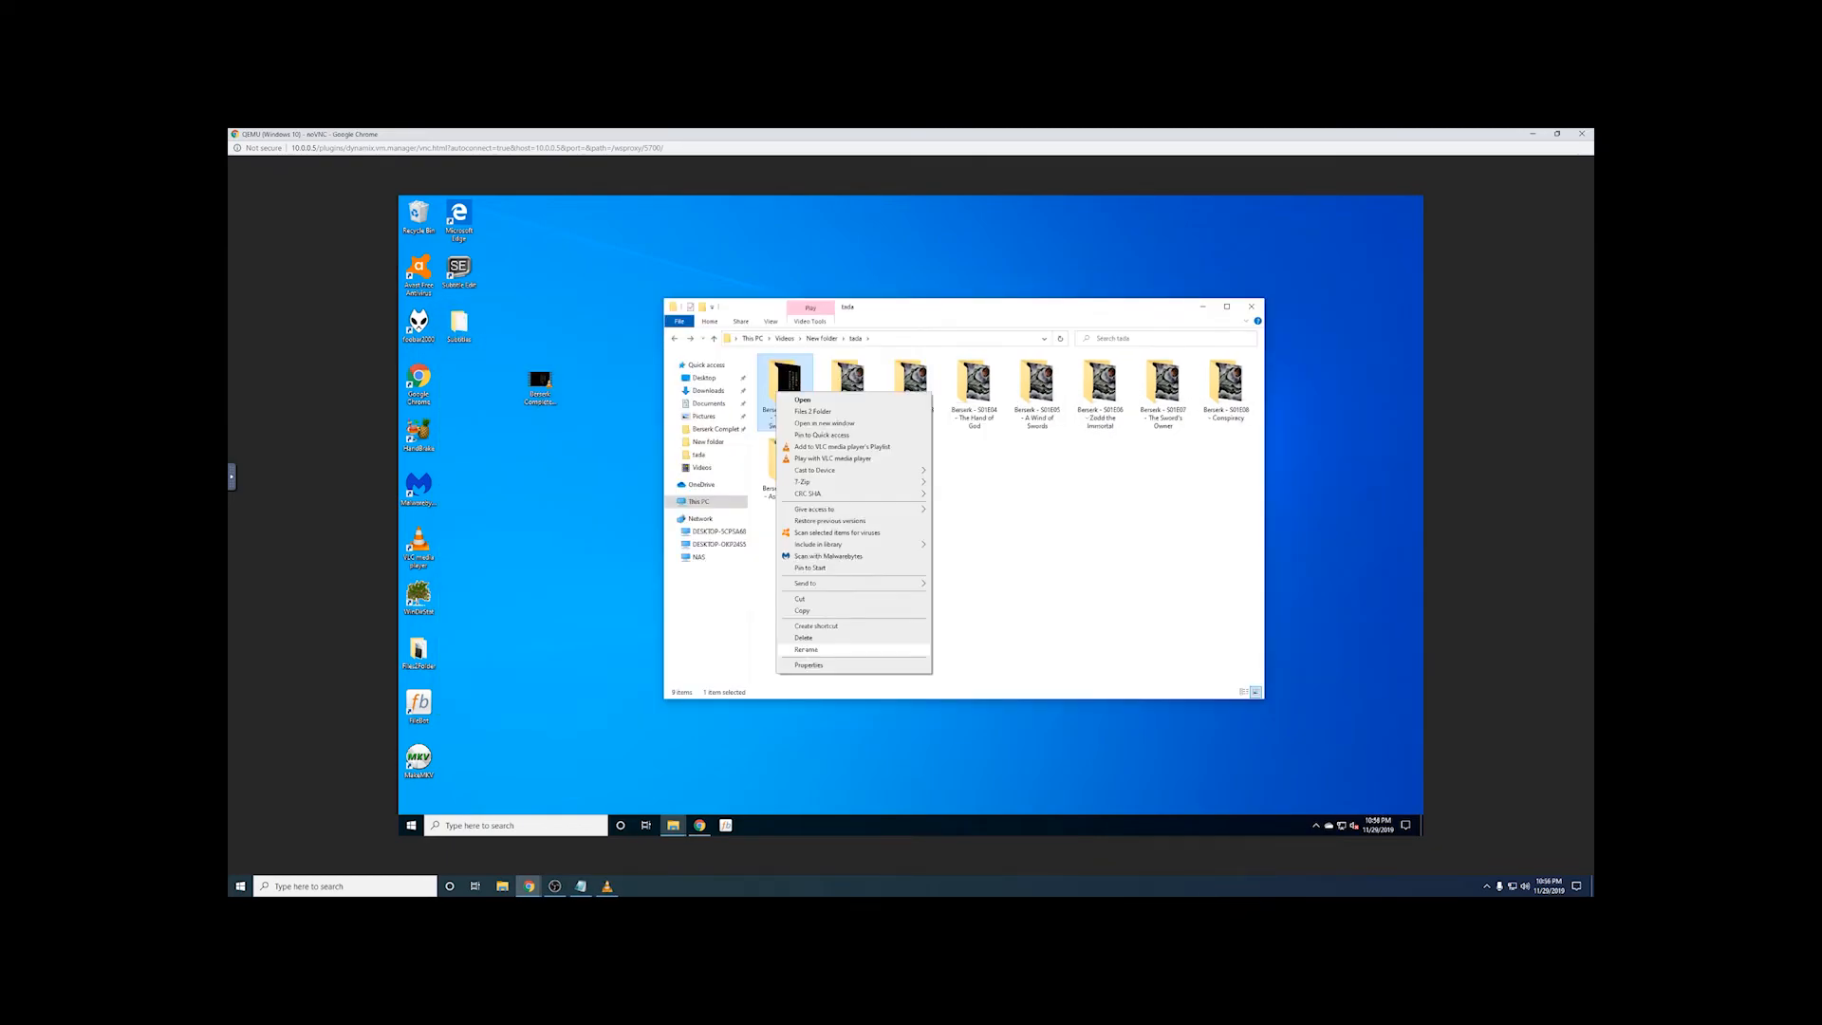
pyautogui.click(997, 607)
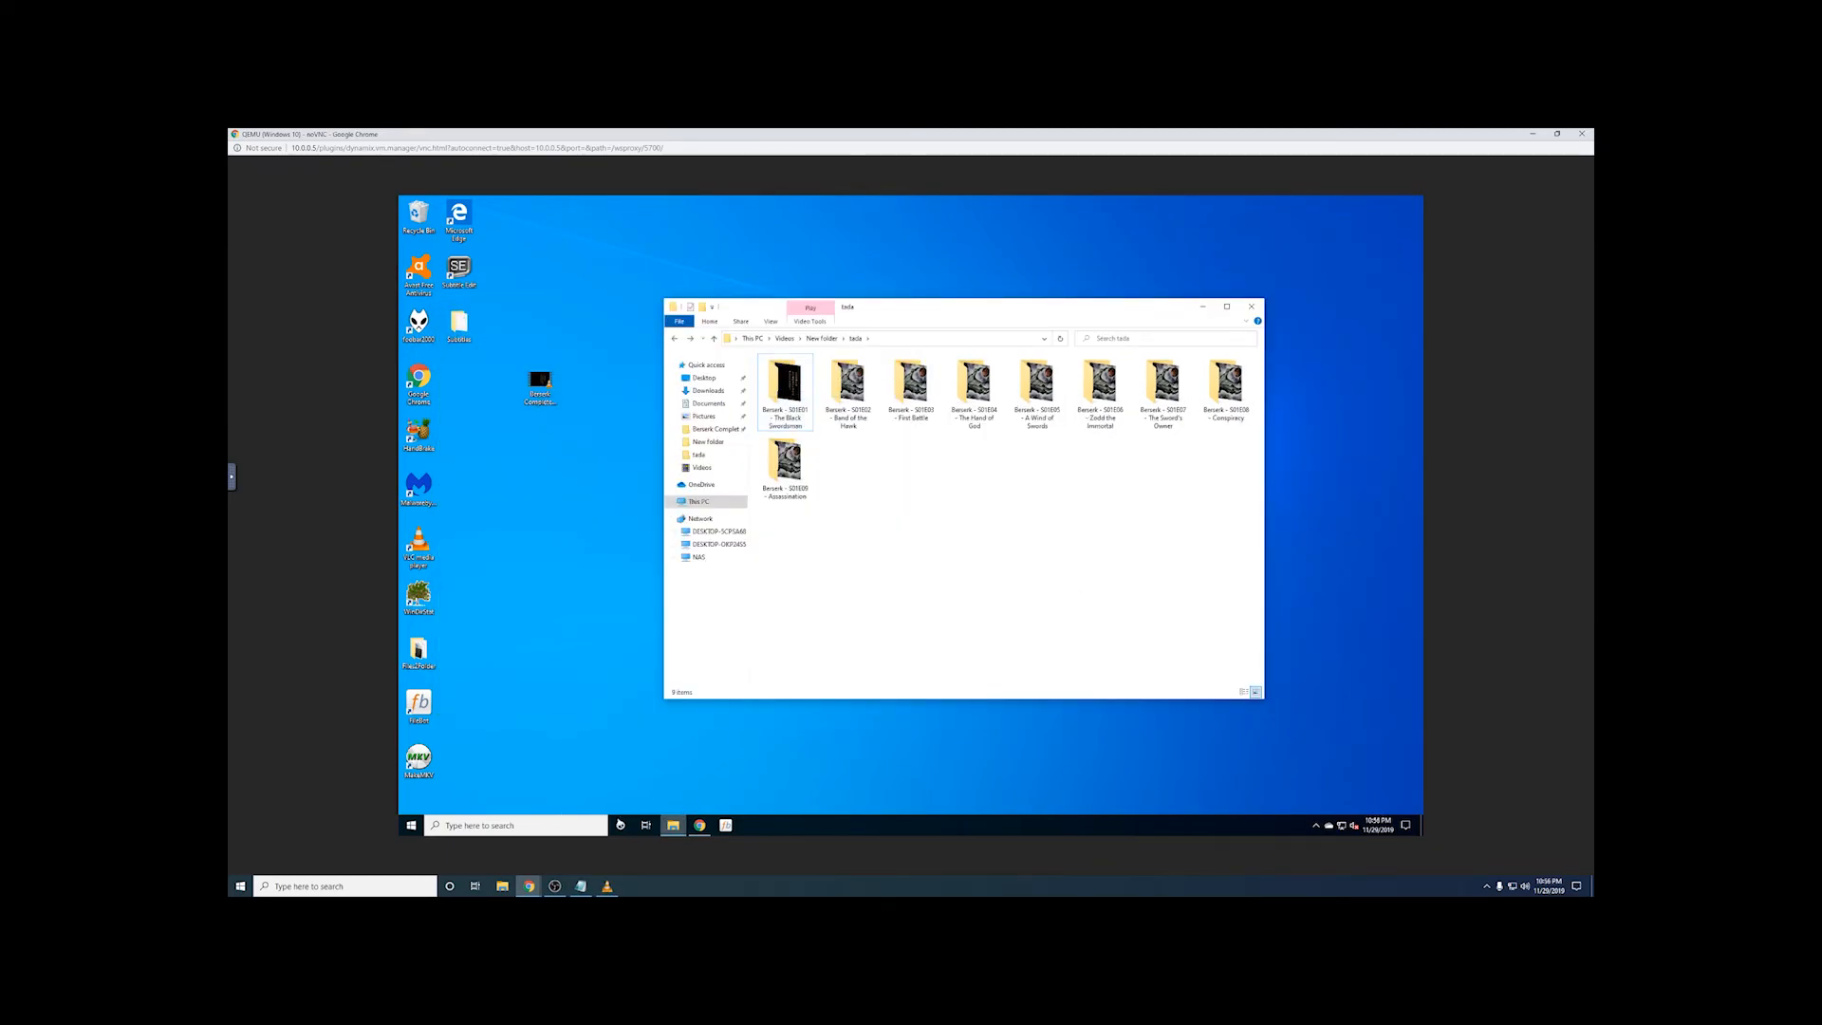
pyautogui.click(681, 825)
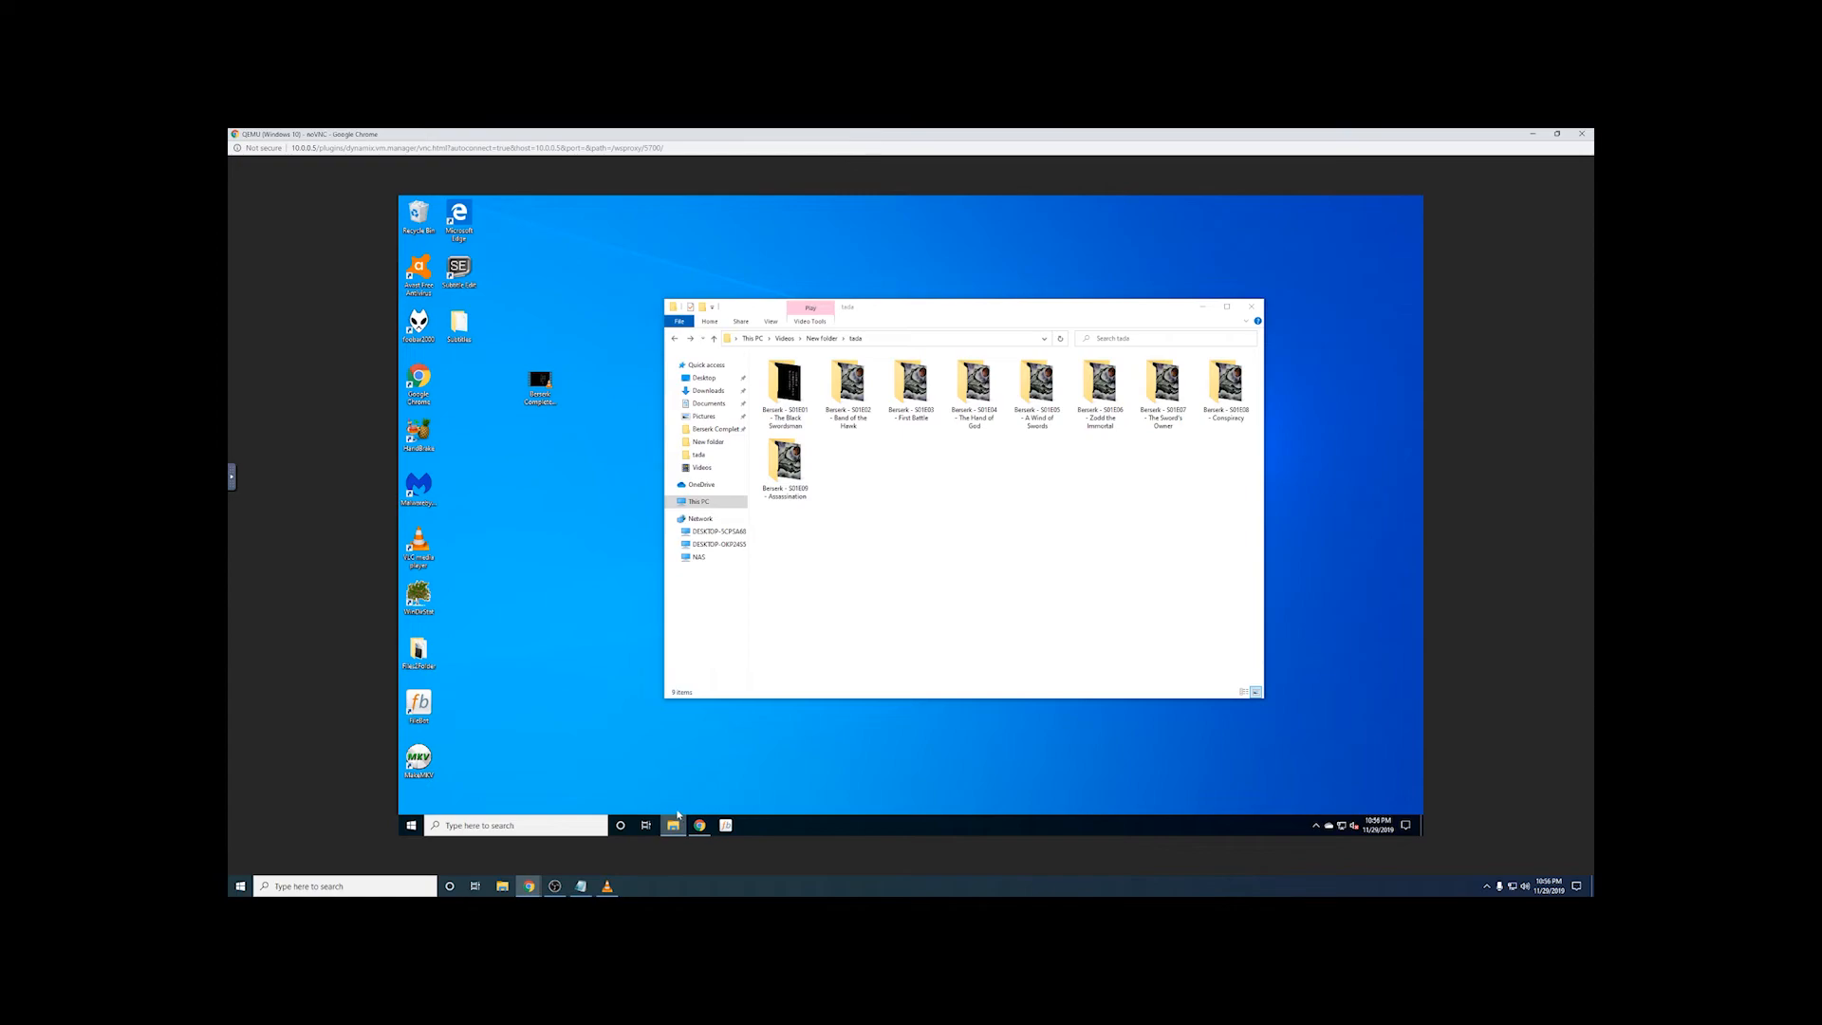
pyautogui.rightClick(676, 820)
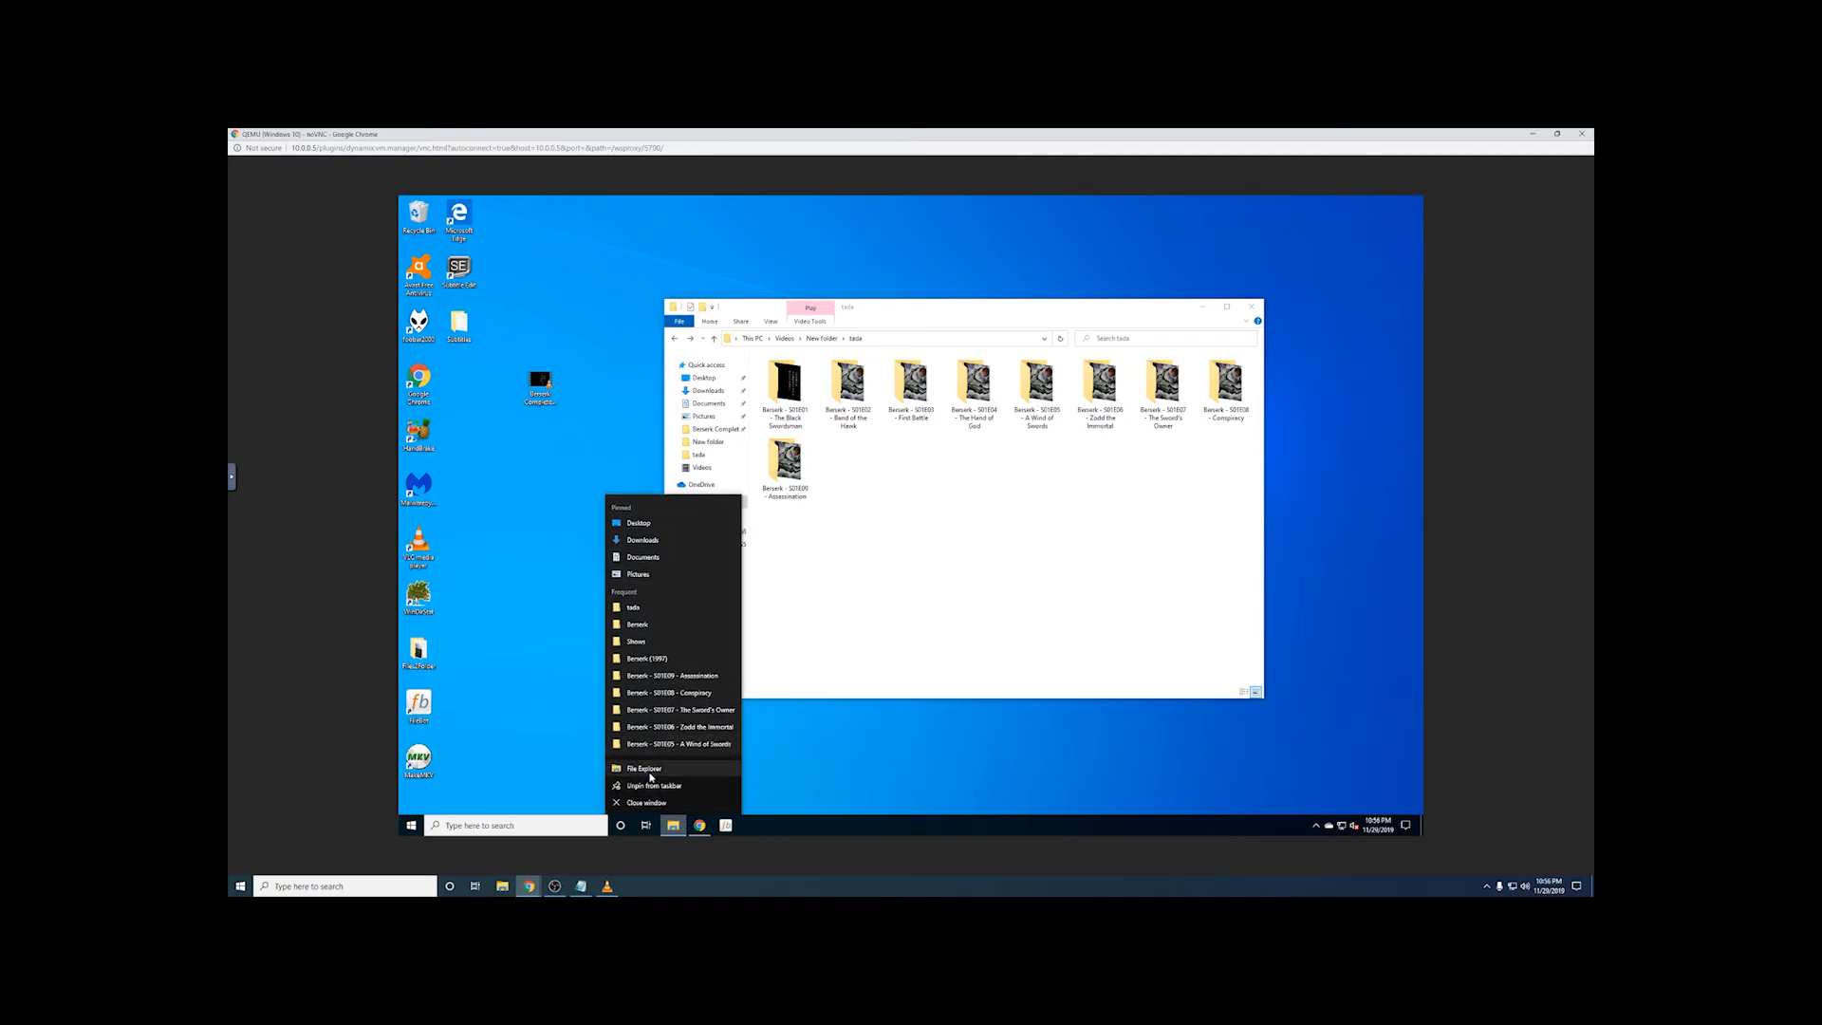
pyautogui.click(846, 589)
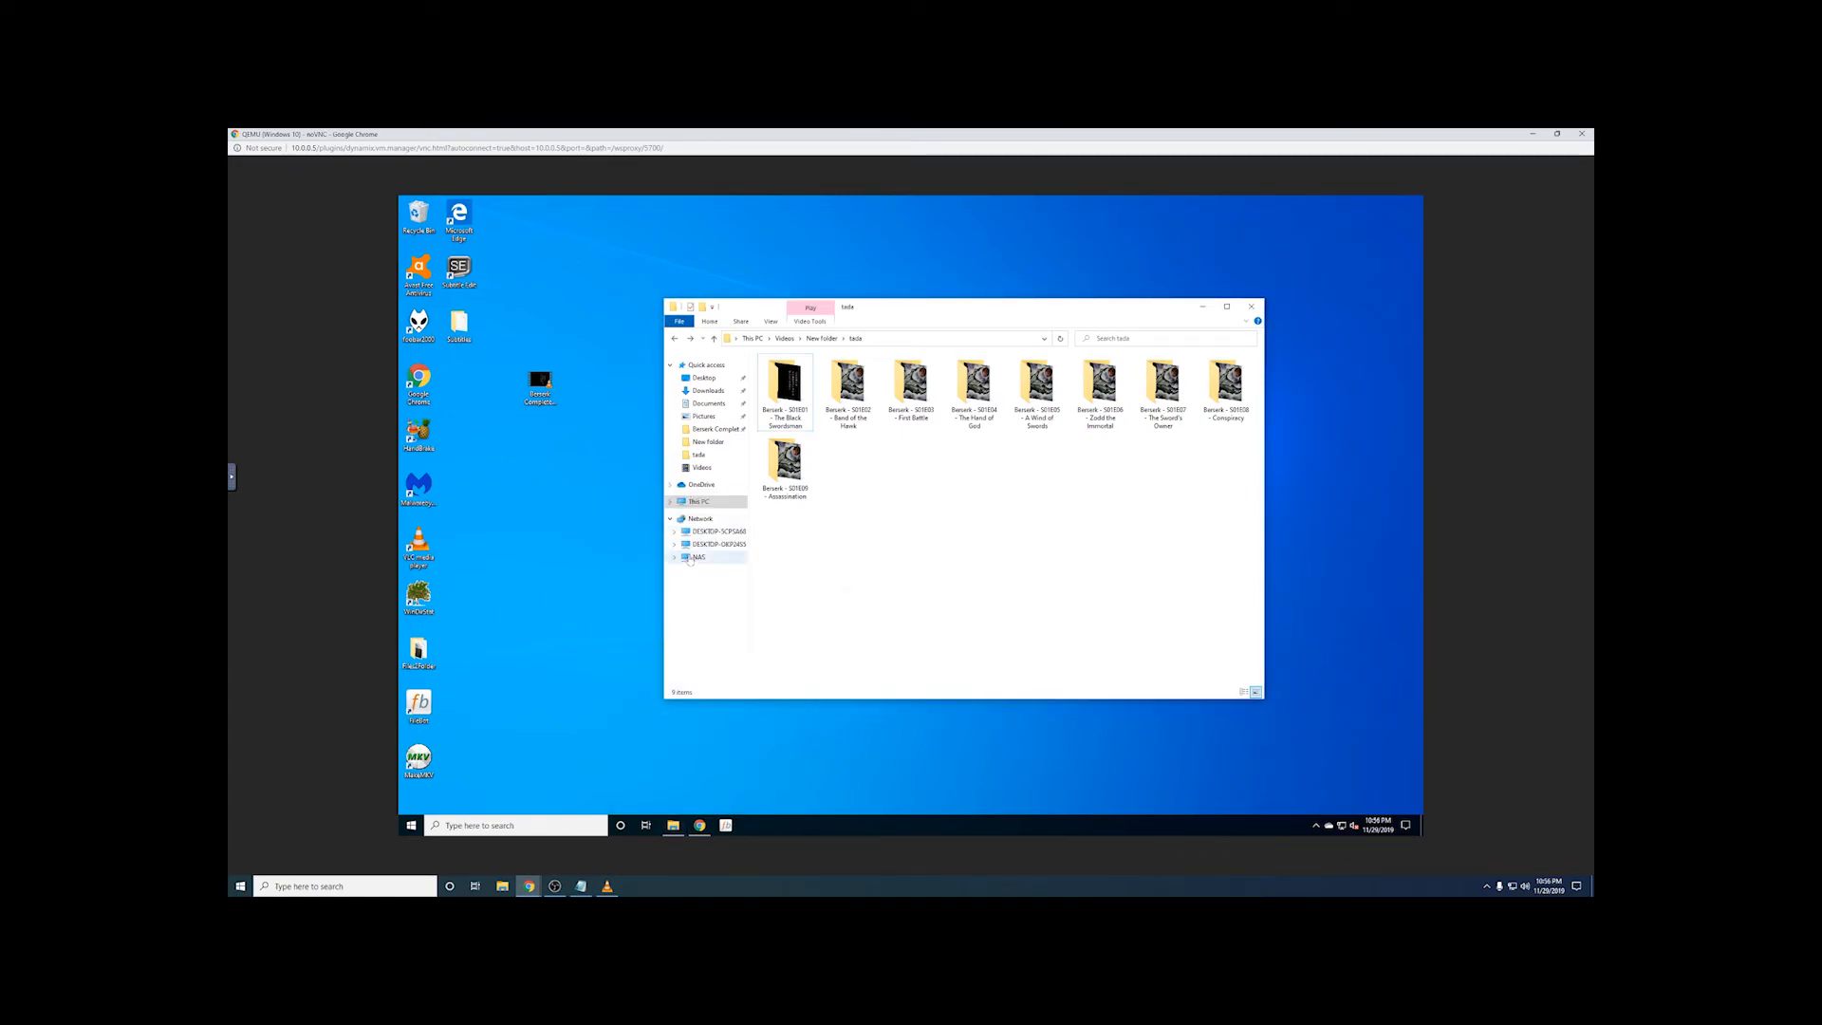
# Step: Open The Black Swordsman folder in a separate window, move it aside, and go up to its parent folder of episodes
pyautogui.rightClick(783, 391)
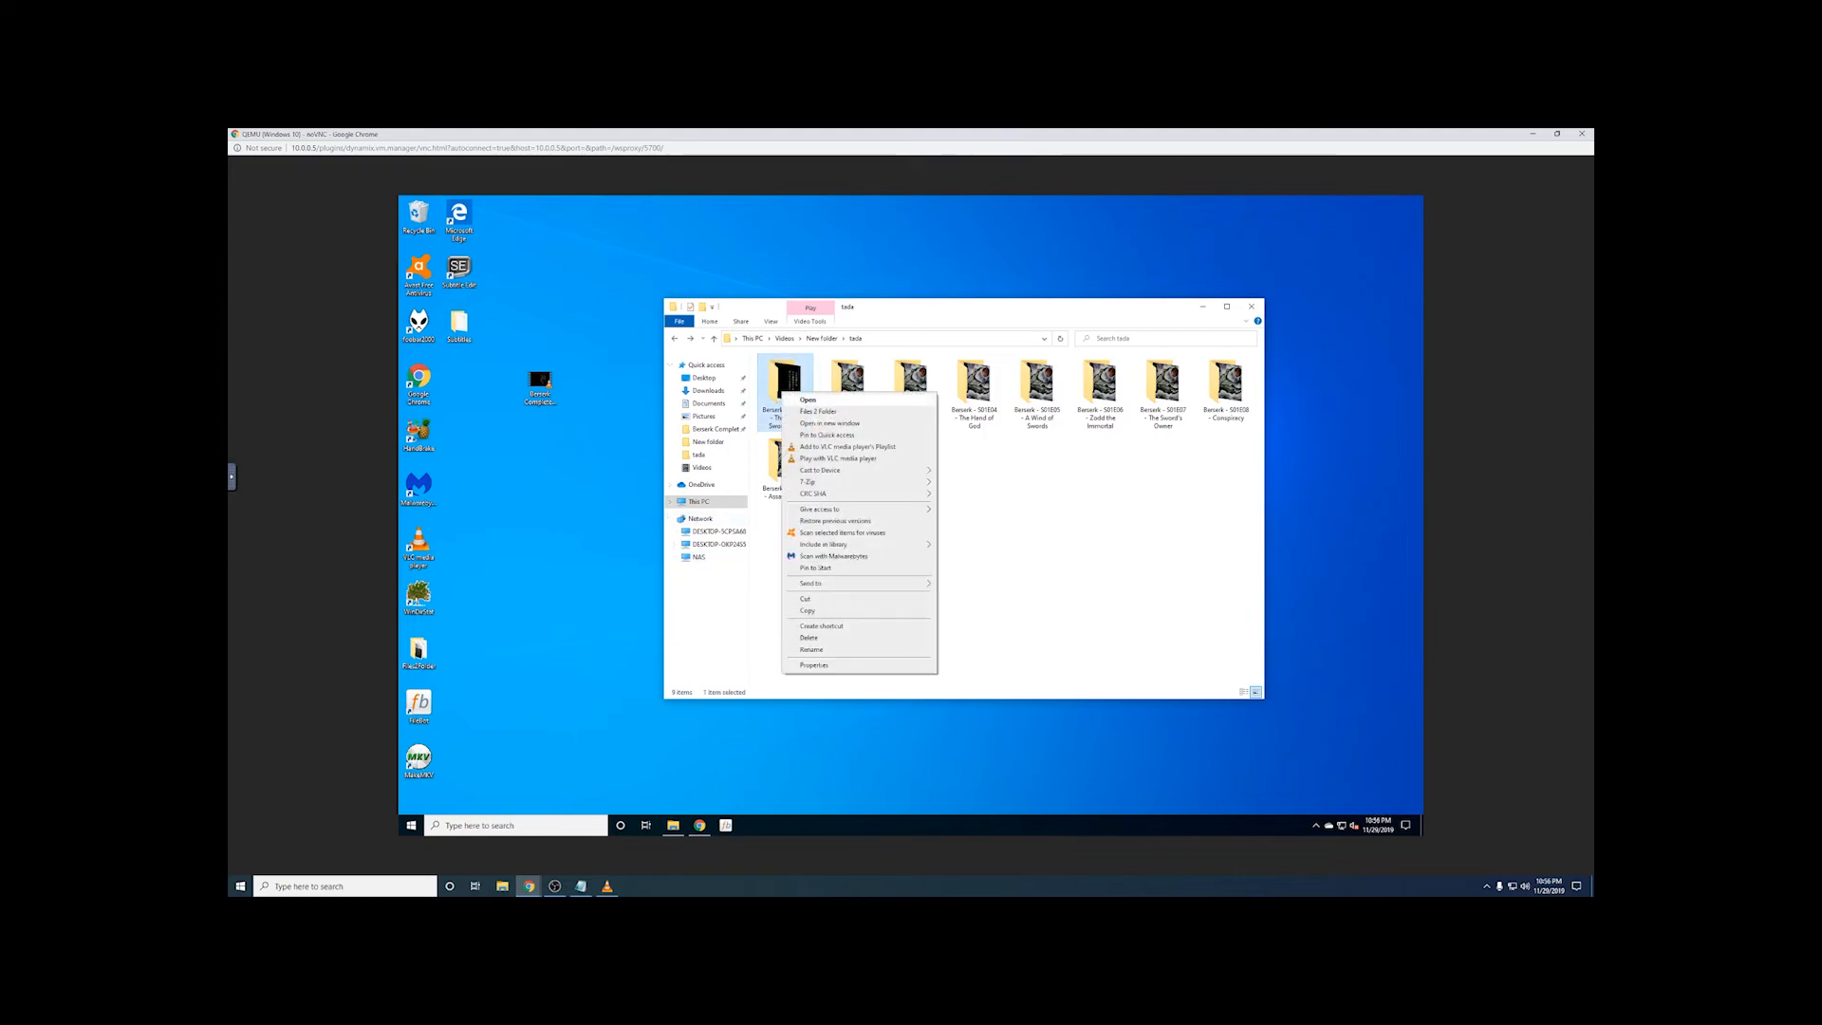
pyautogui.click(820, 423)
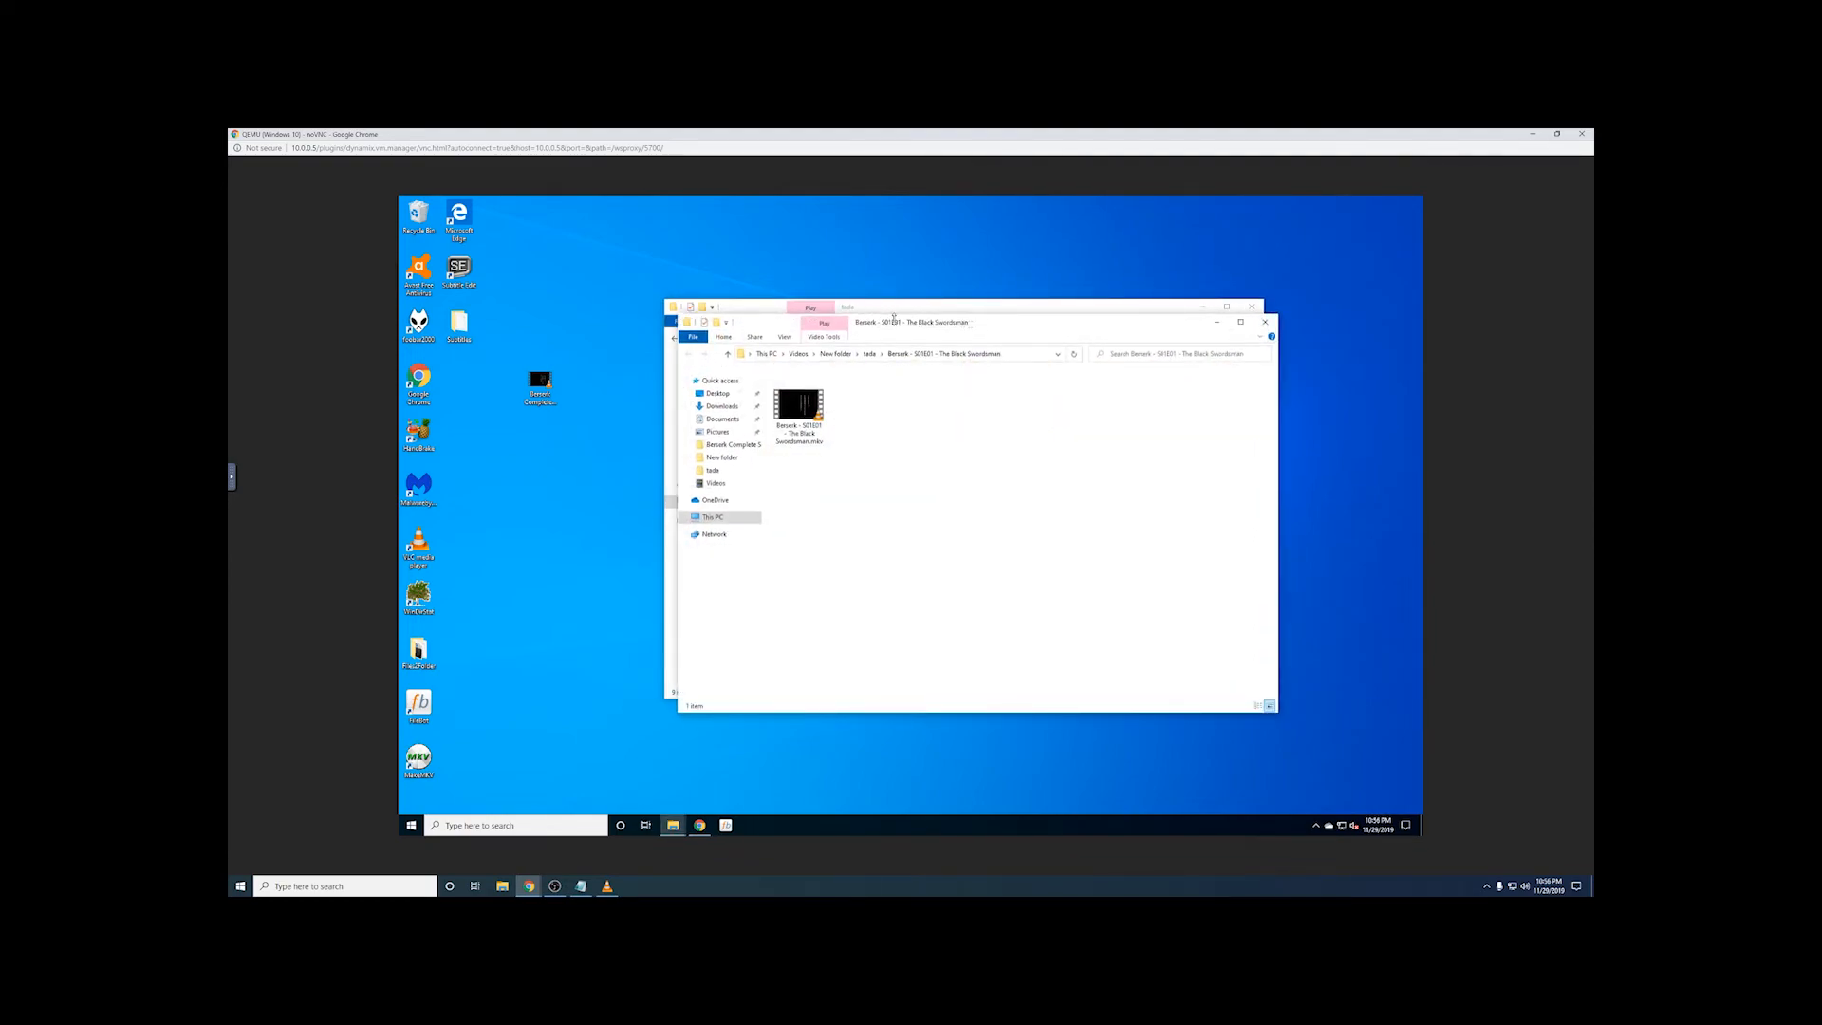
pyautogui.moveTo(1044, 329); pyautogui.dragTo(1277, 330)
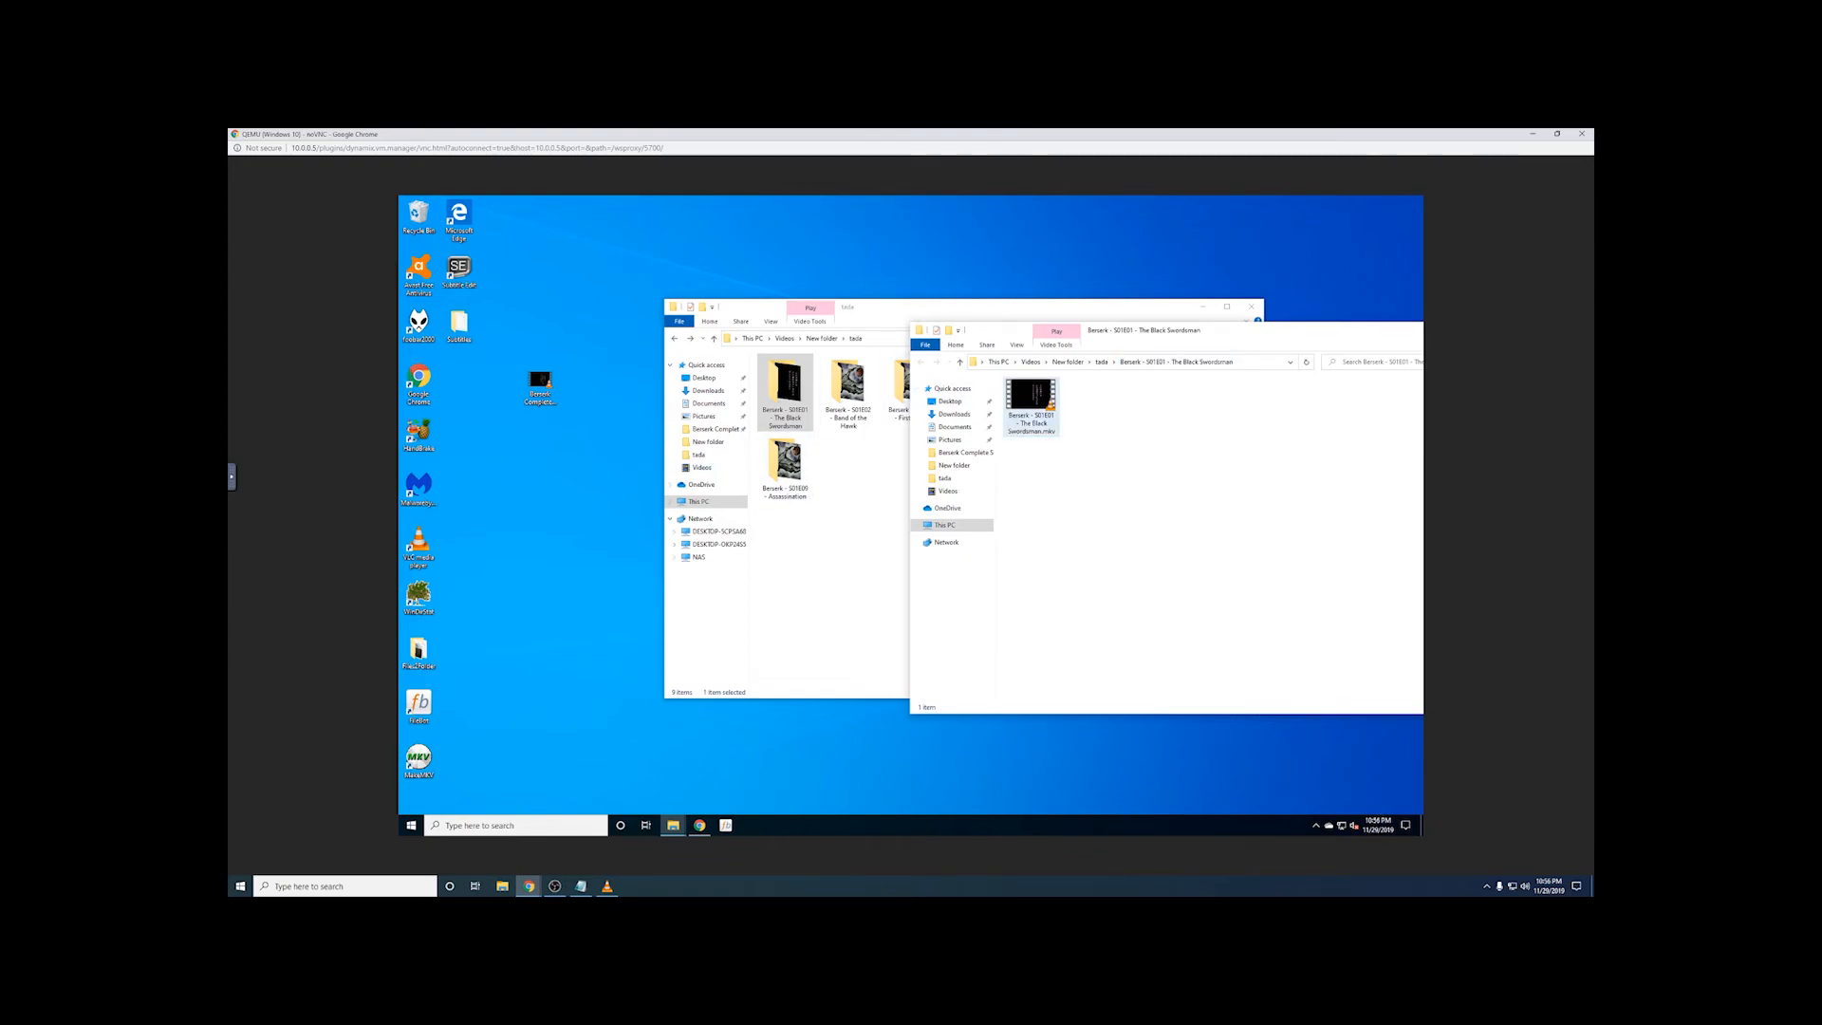
pyautogui.click(1101, 362)
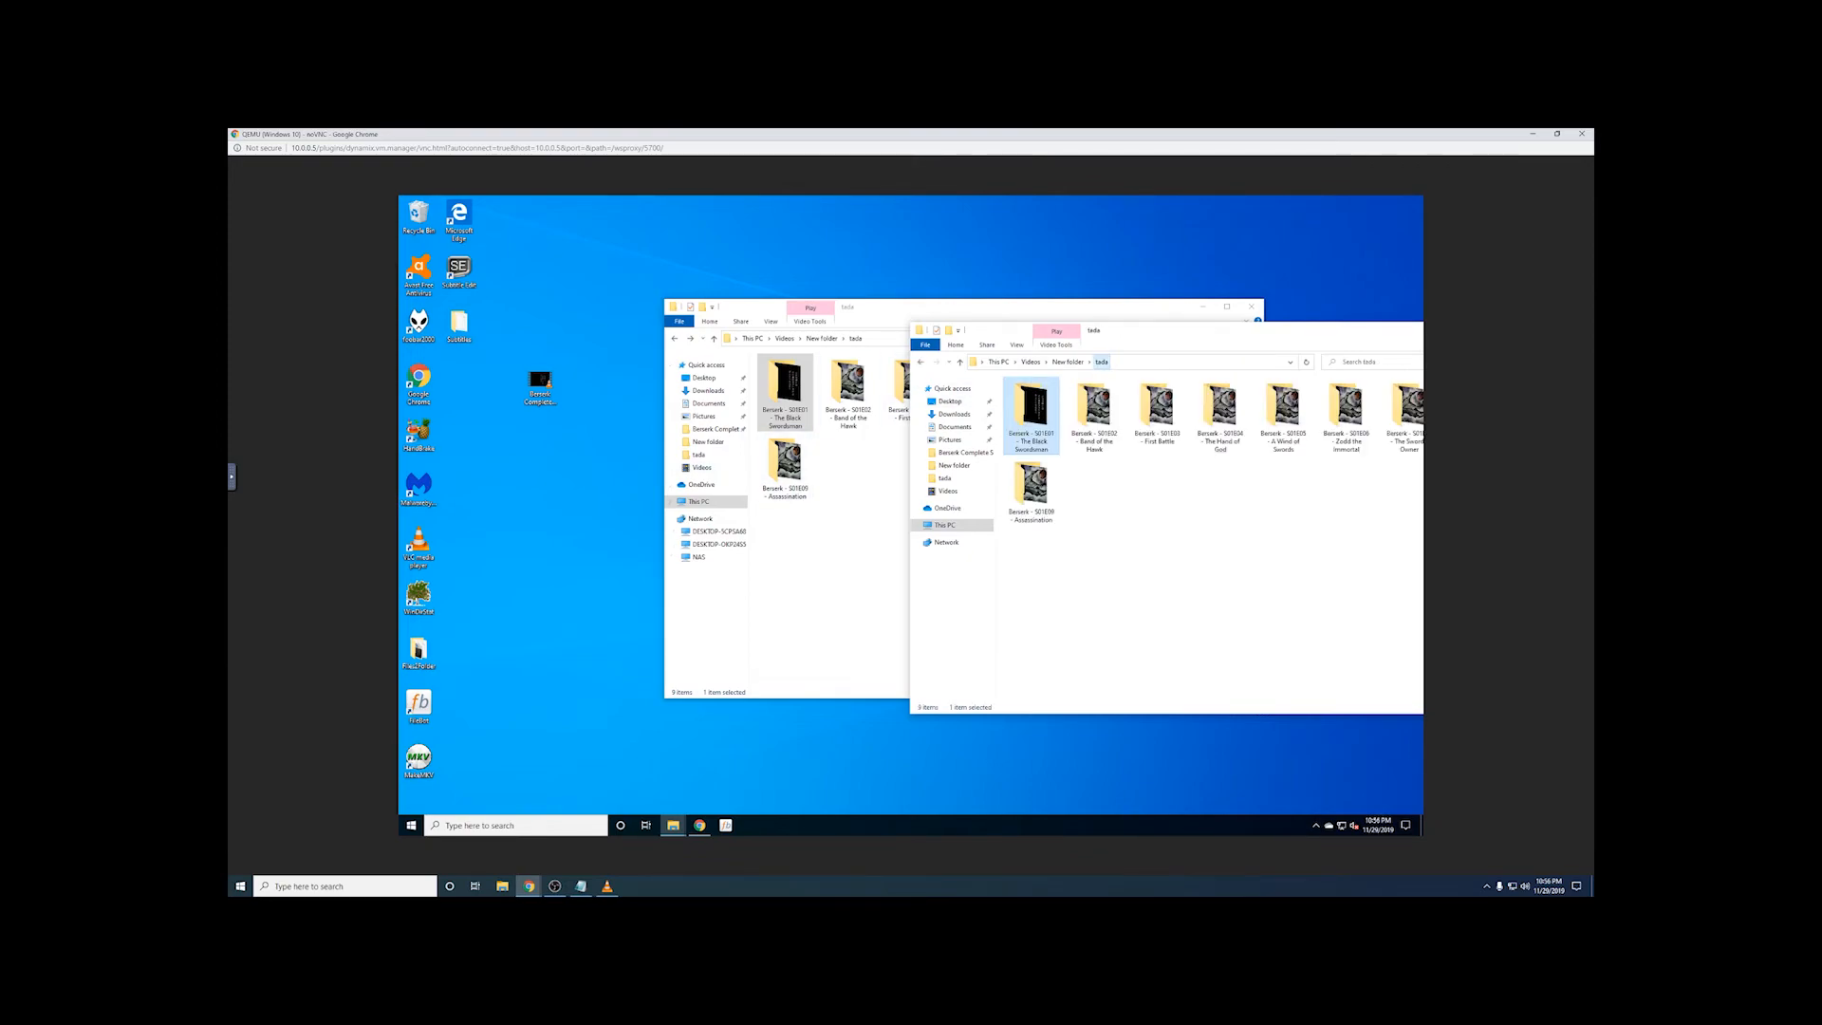
# Step: Permanently delete the Berserk folder from Media > Shows on the NAS, and open the Berserk (1997) folder
pyautogui.click(699, 557)
pyautogui.doubleClick(932, 392)
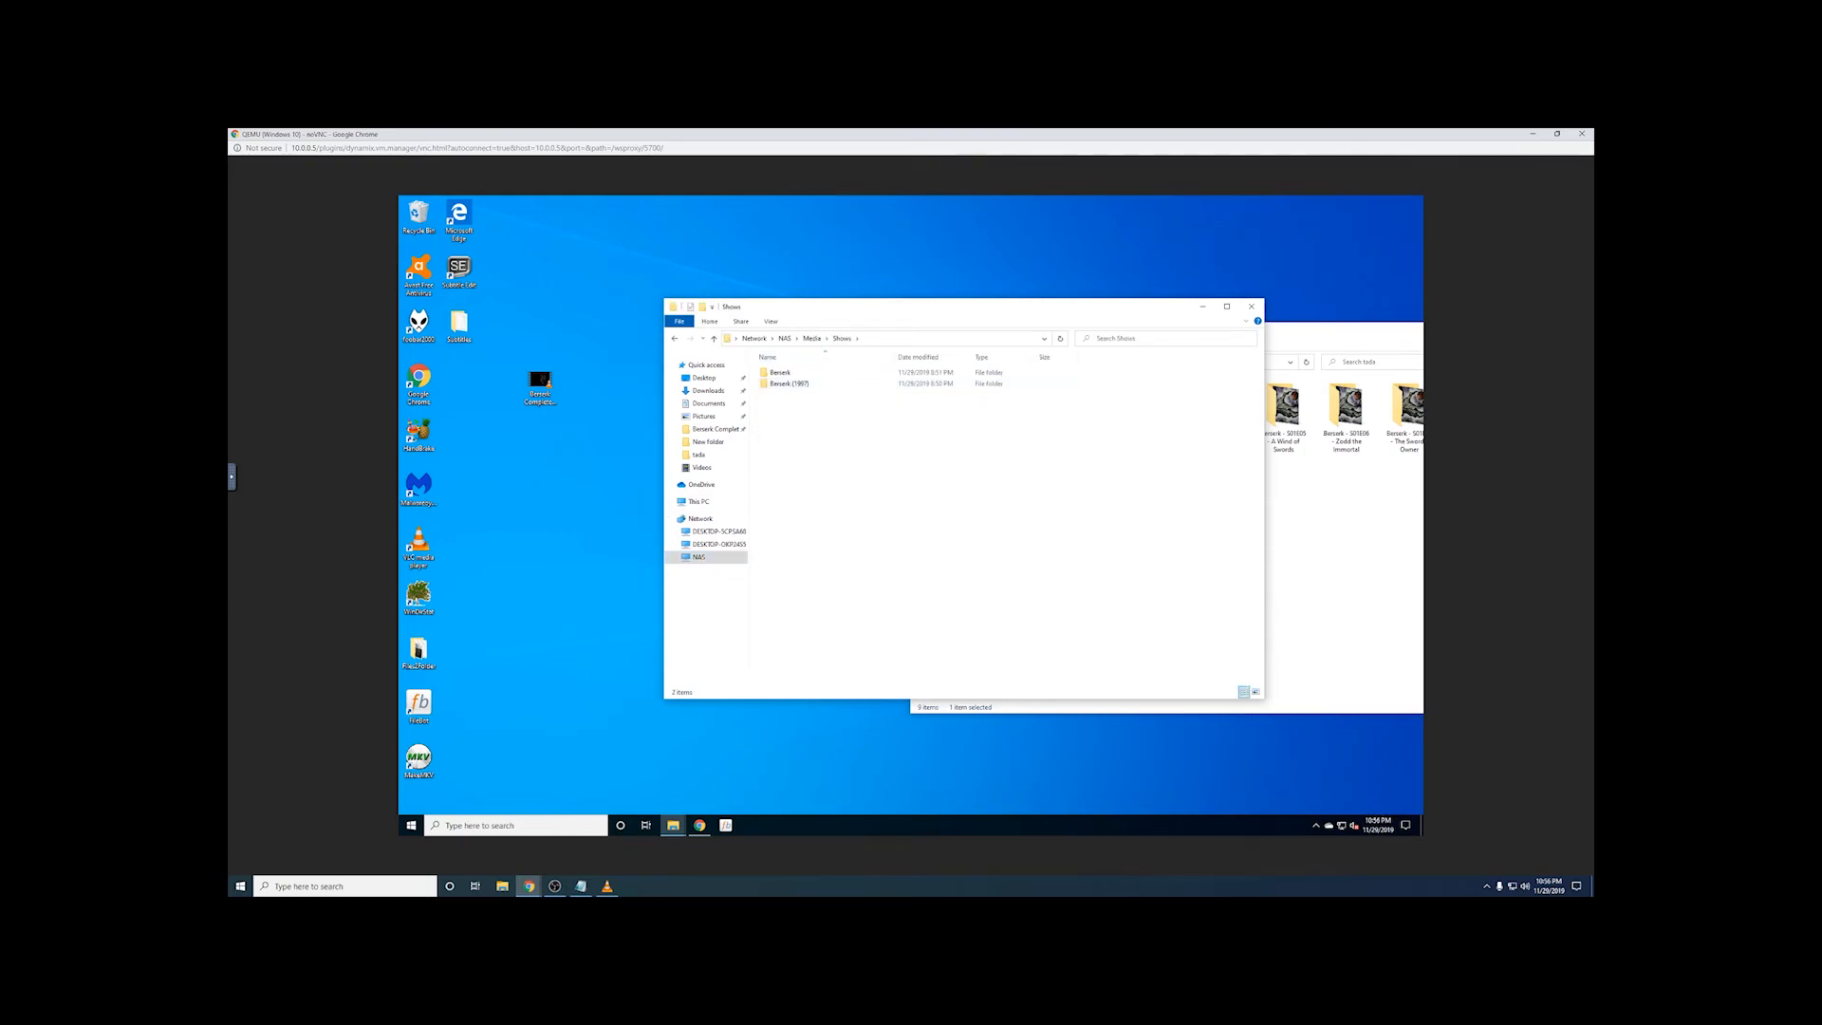
pyautogui.doubleClick(932, 394)
pyautogui.press('Delete')
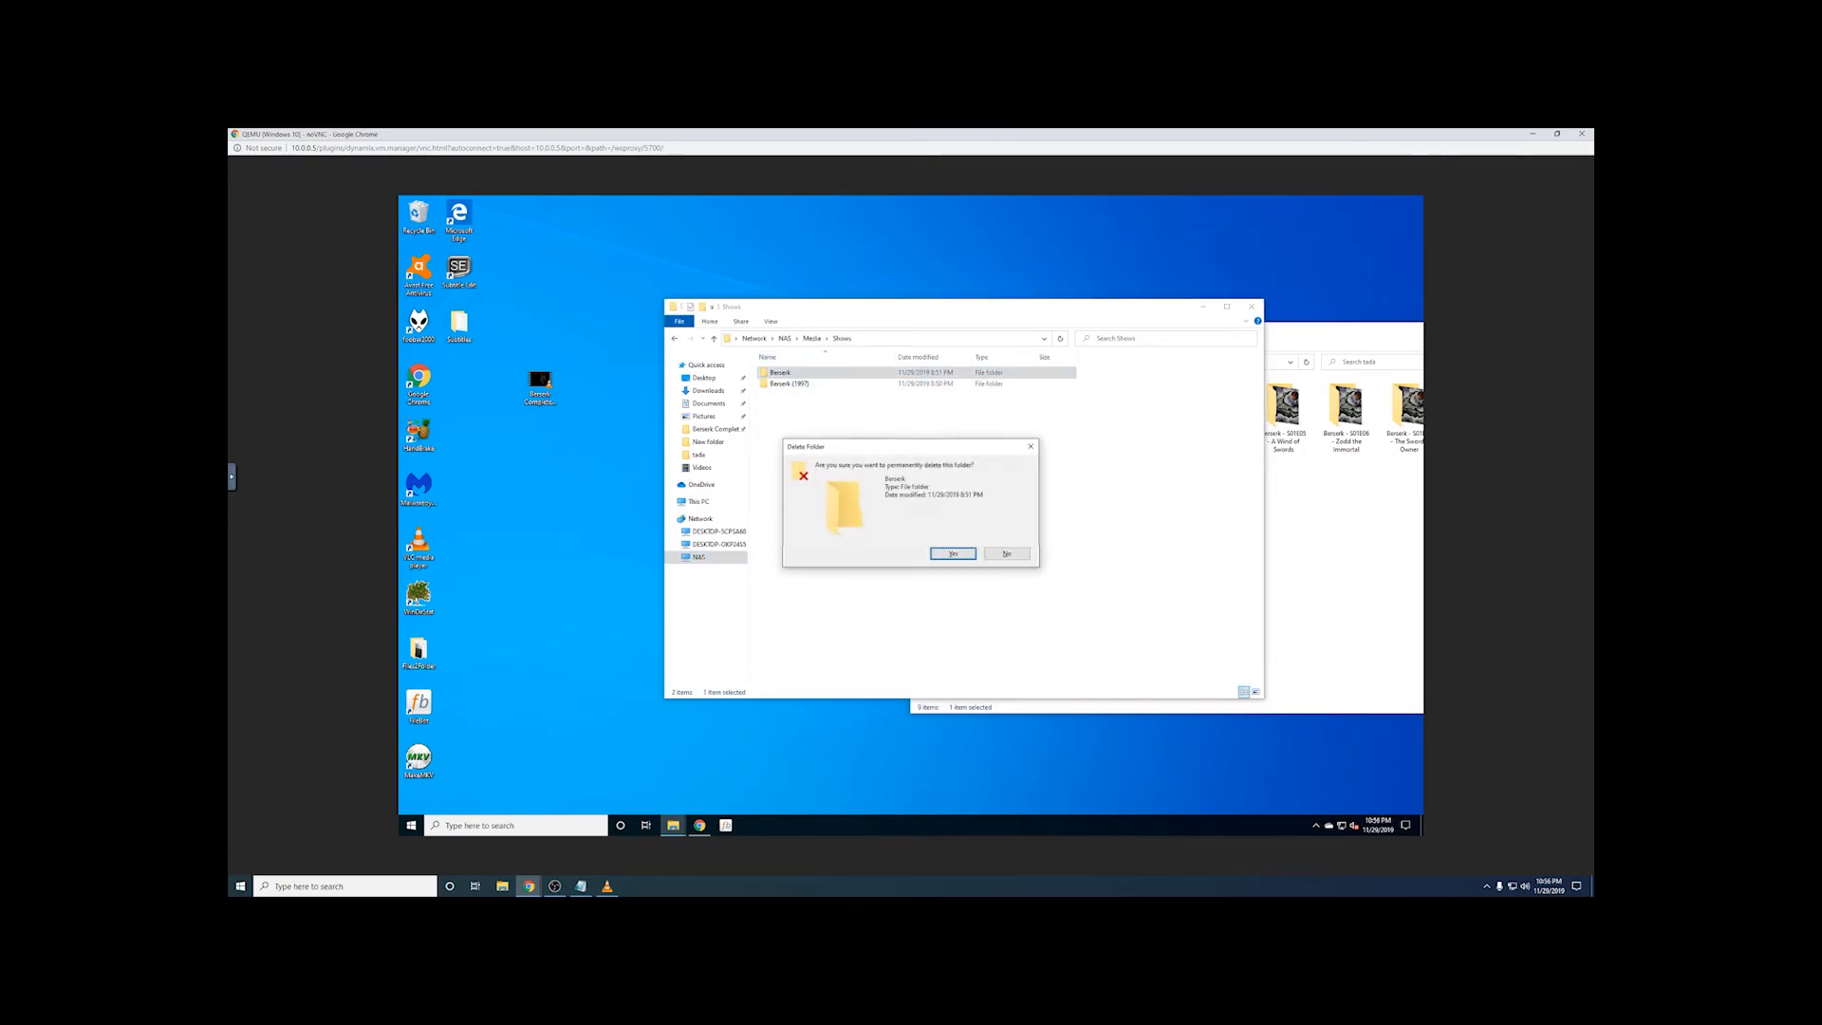
pyautogui.press('Return')
pyautogui.doubleClick(855, 373)
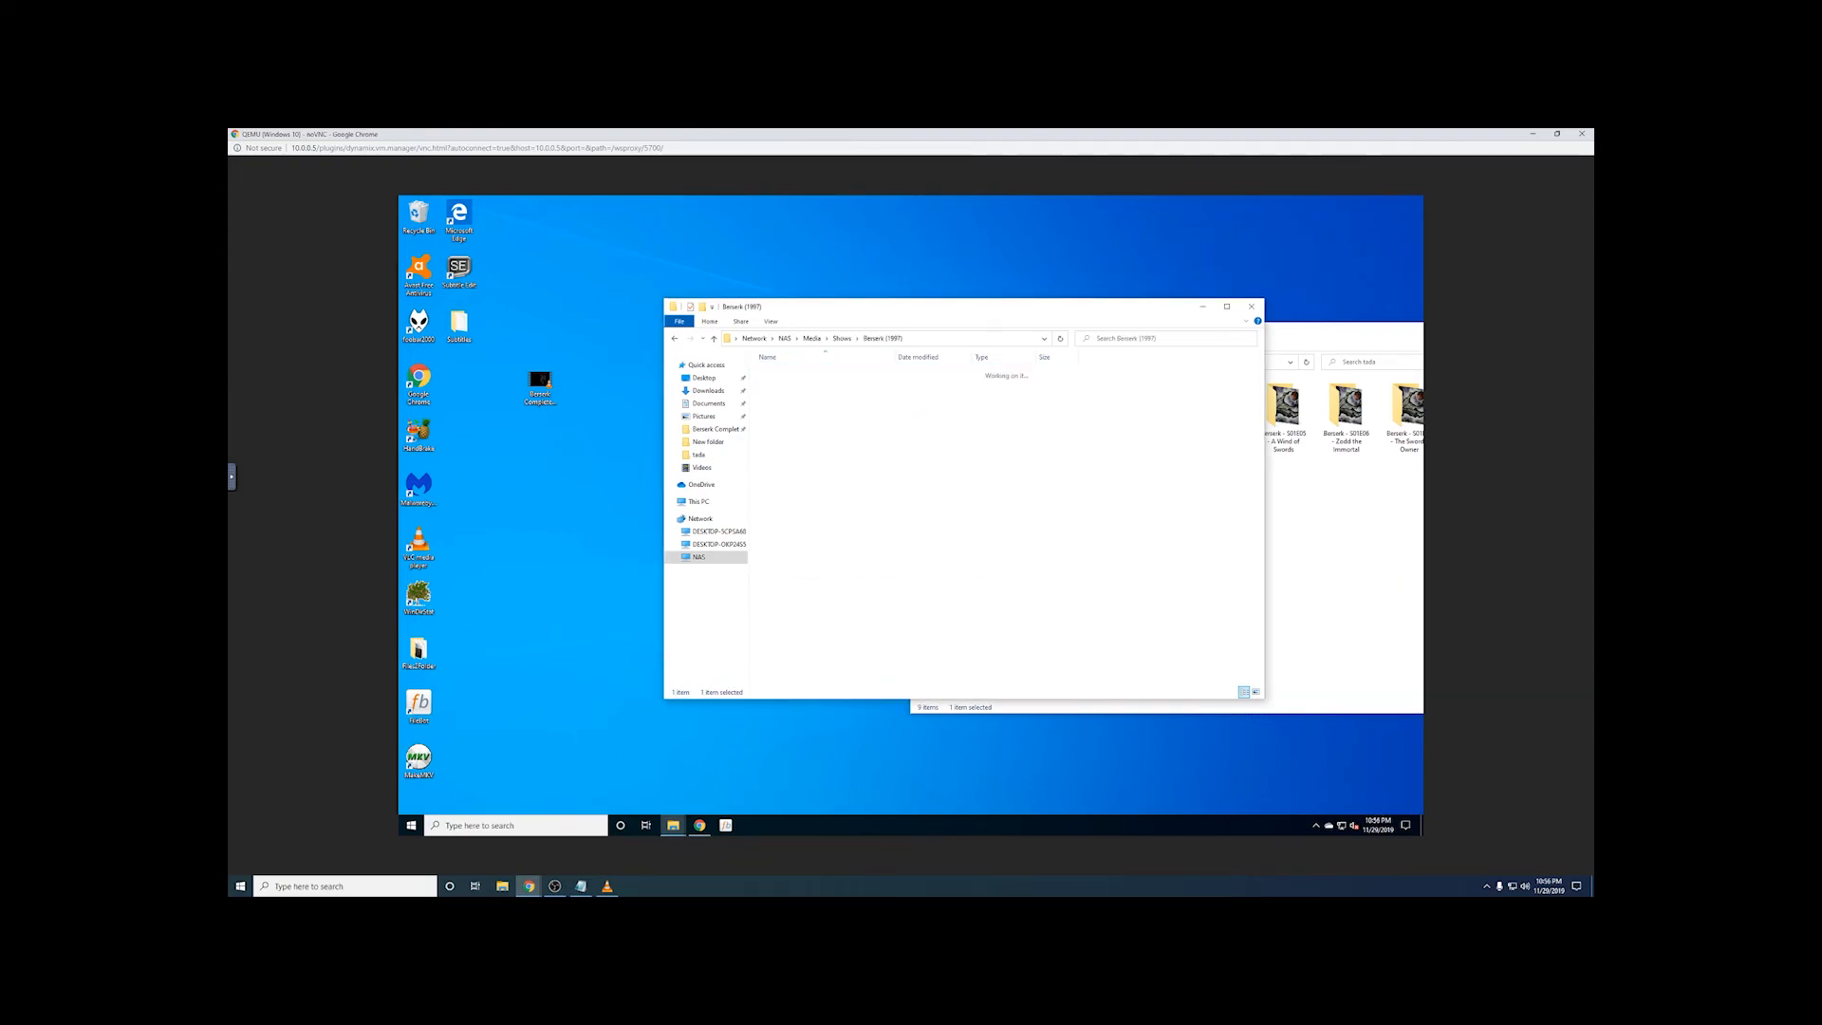
# Step: Copy the local The Black Swordsman episode folder into Berserk (1997) on the NAS, replacing the existing file
pyautogui.moveTo(892, 307); pyautogui.dragTo(687, 282)
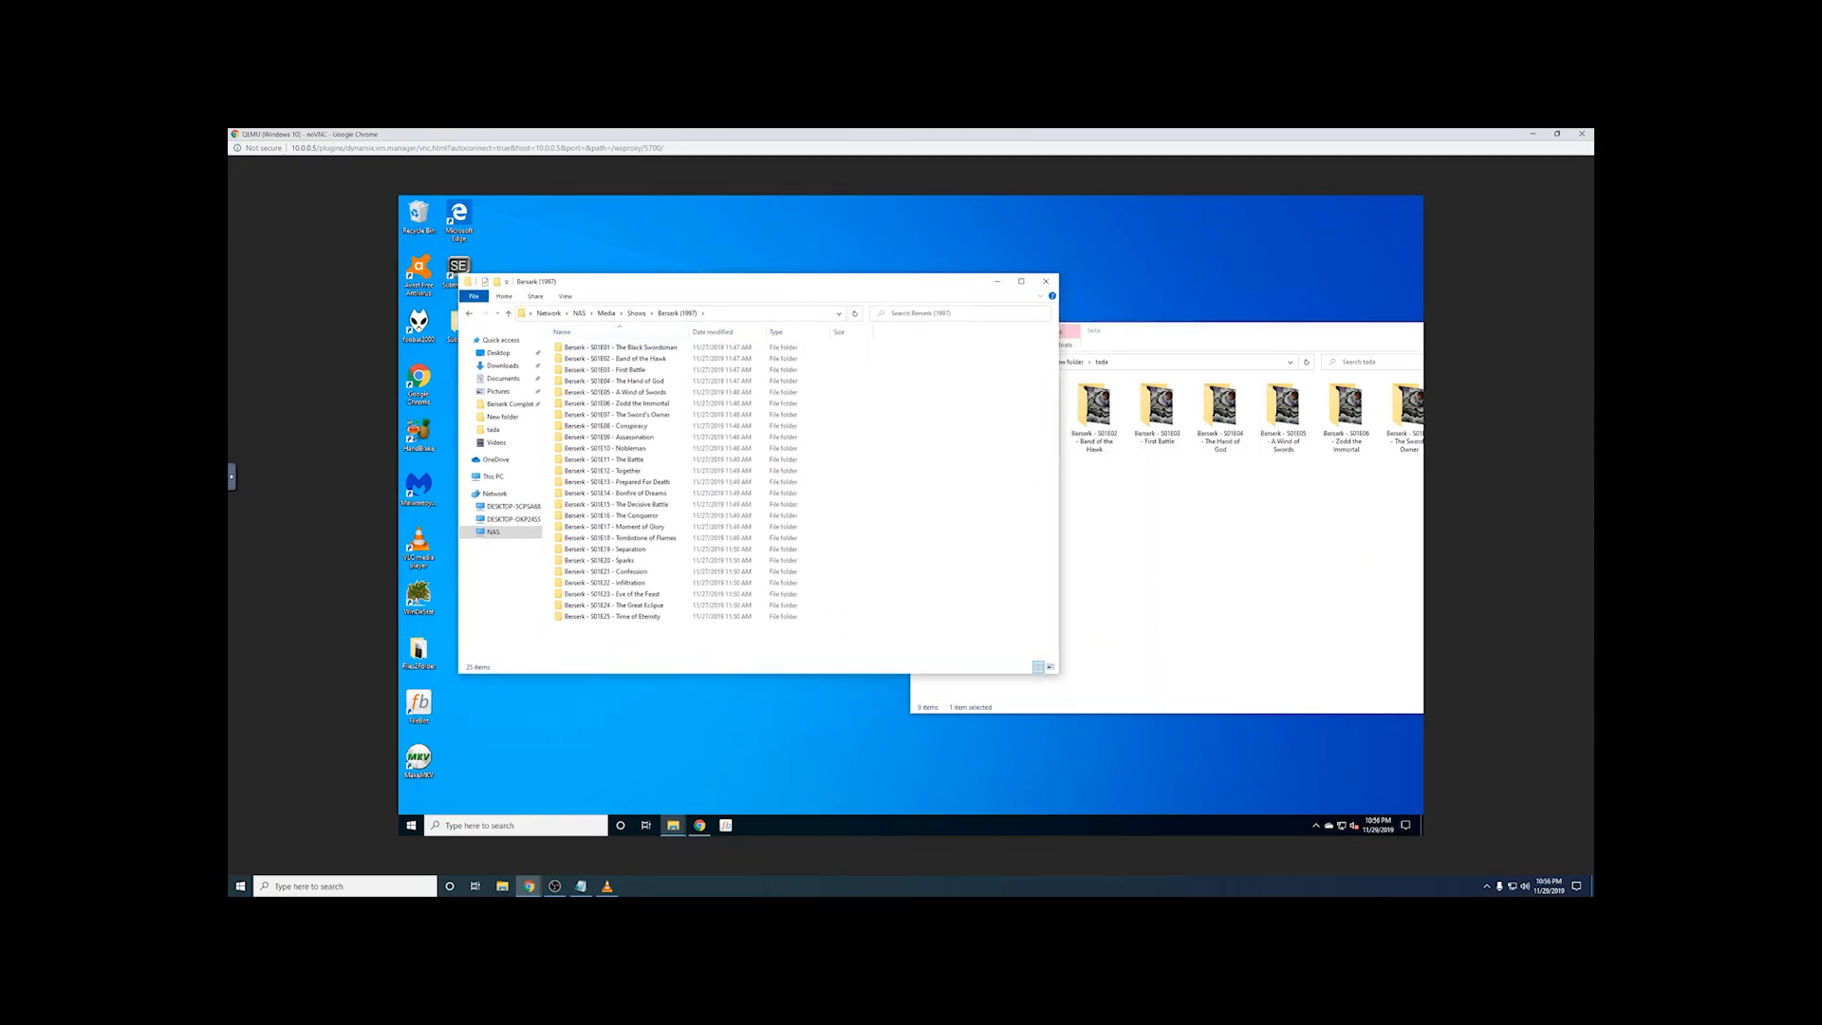
pyautogui.click(1196, 331)
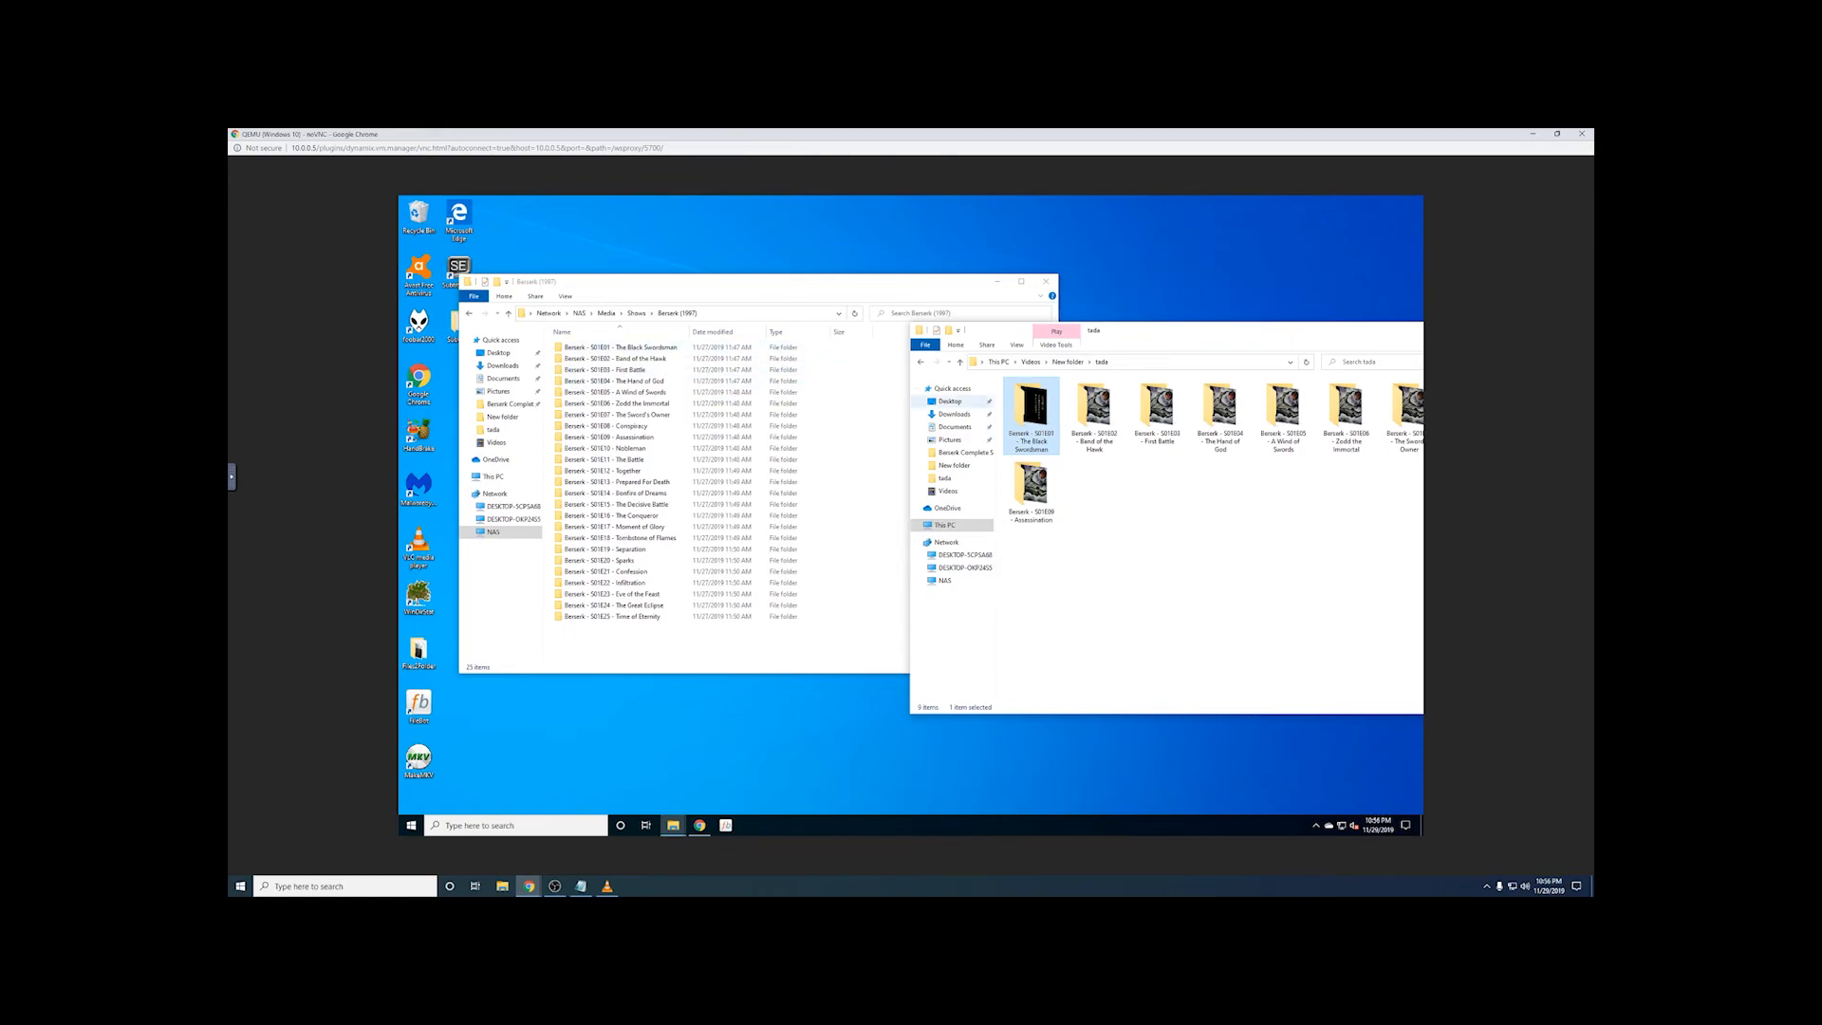
pyautogui.moveTo(1043, 412); pyautogui.dragTo(870, 359)
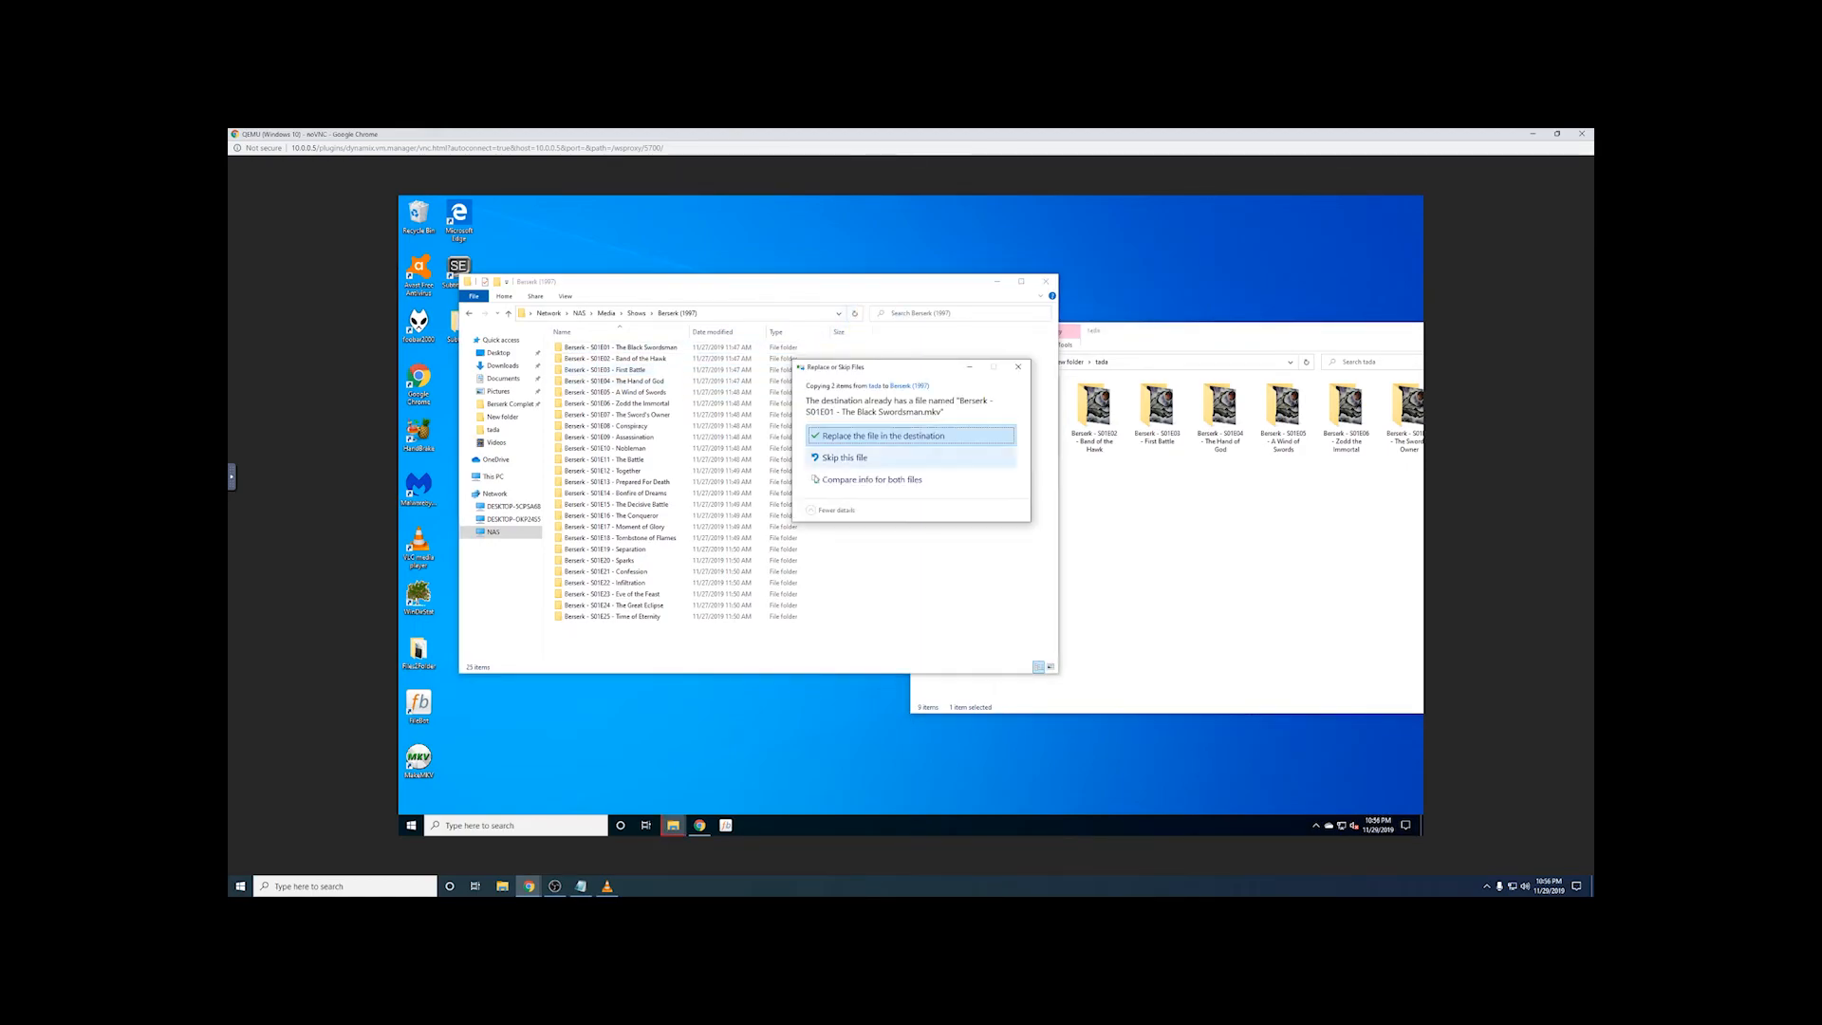
pyautogui.click(875, 435)
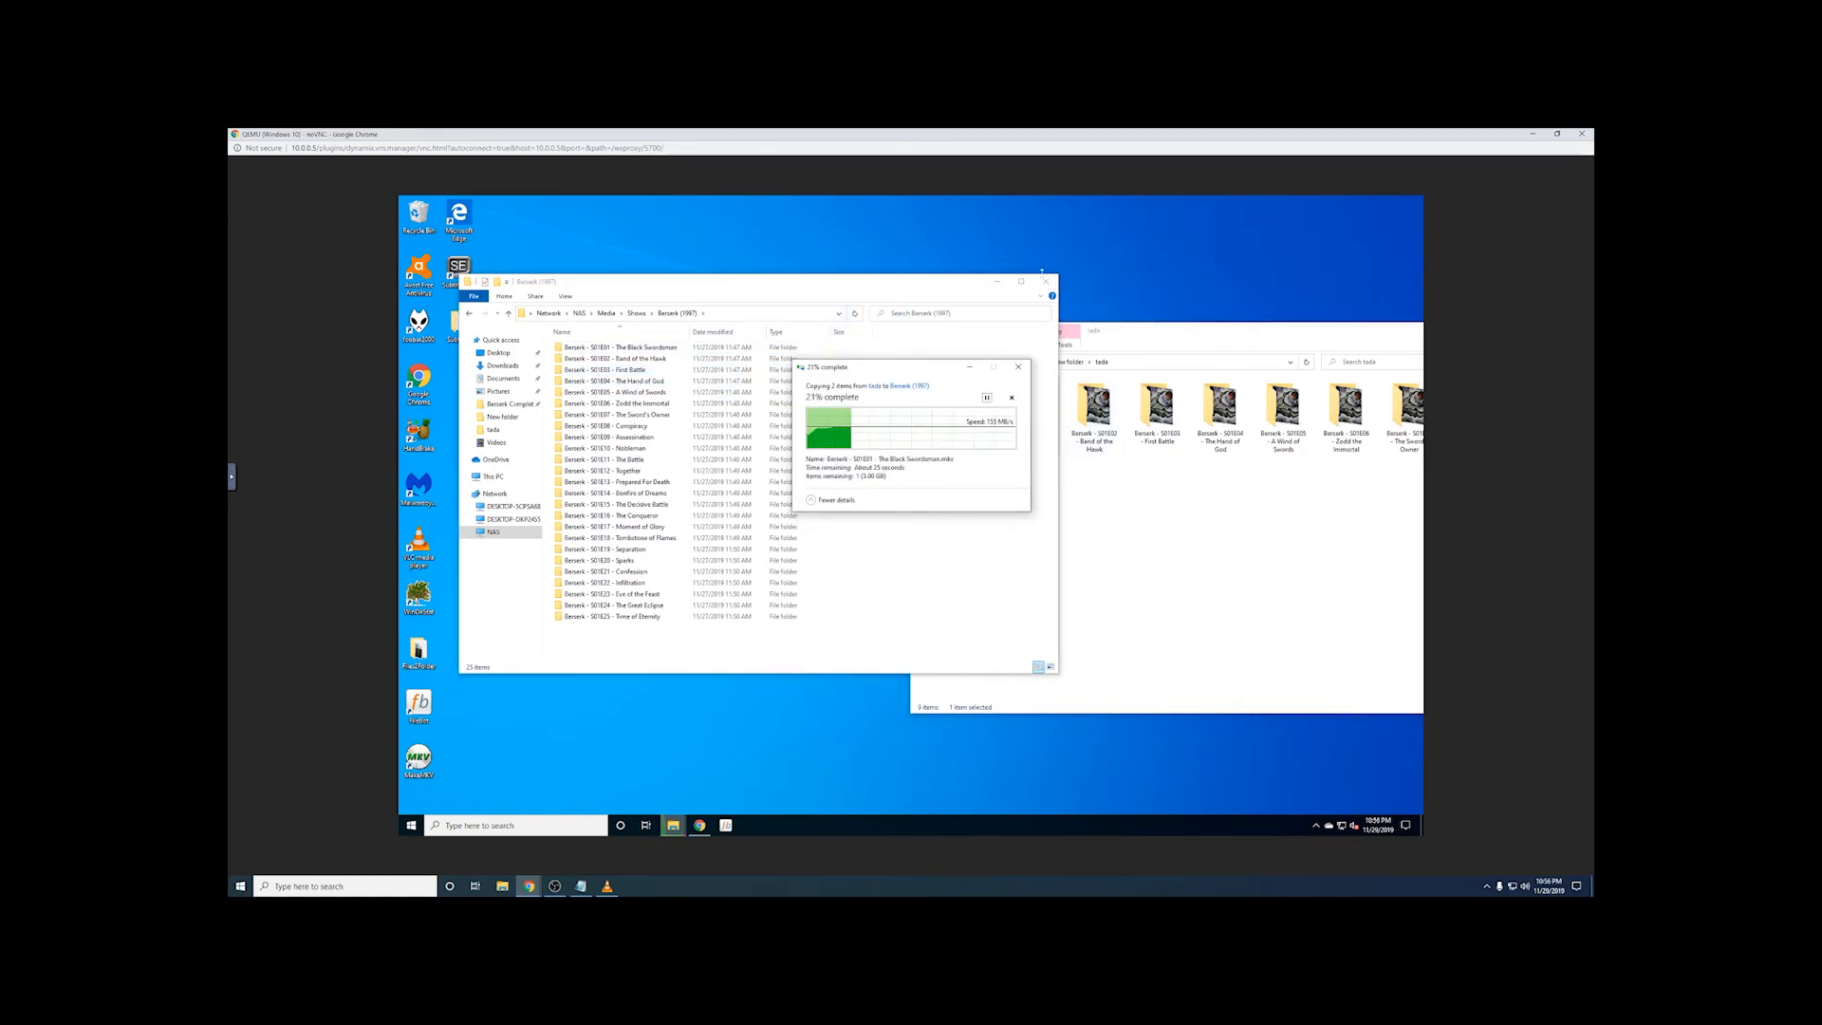
# Step: Close the local episode folder window and the Windows 10 VM's remote display
pyautogui.moveTo(1166, 332); pyautogui.dragTo(974, 328)
pyautogui.click(1304, 329)
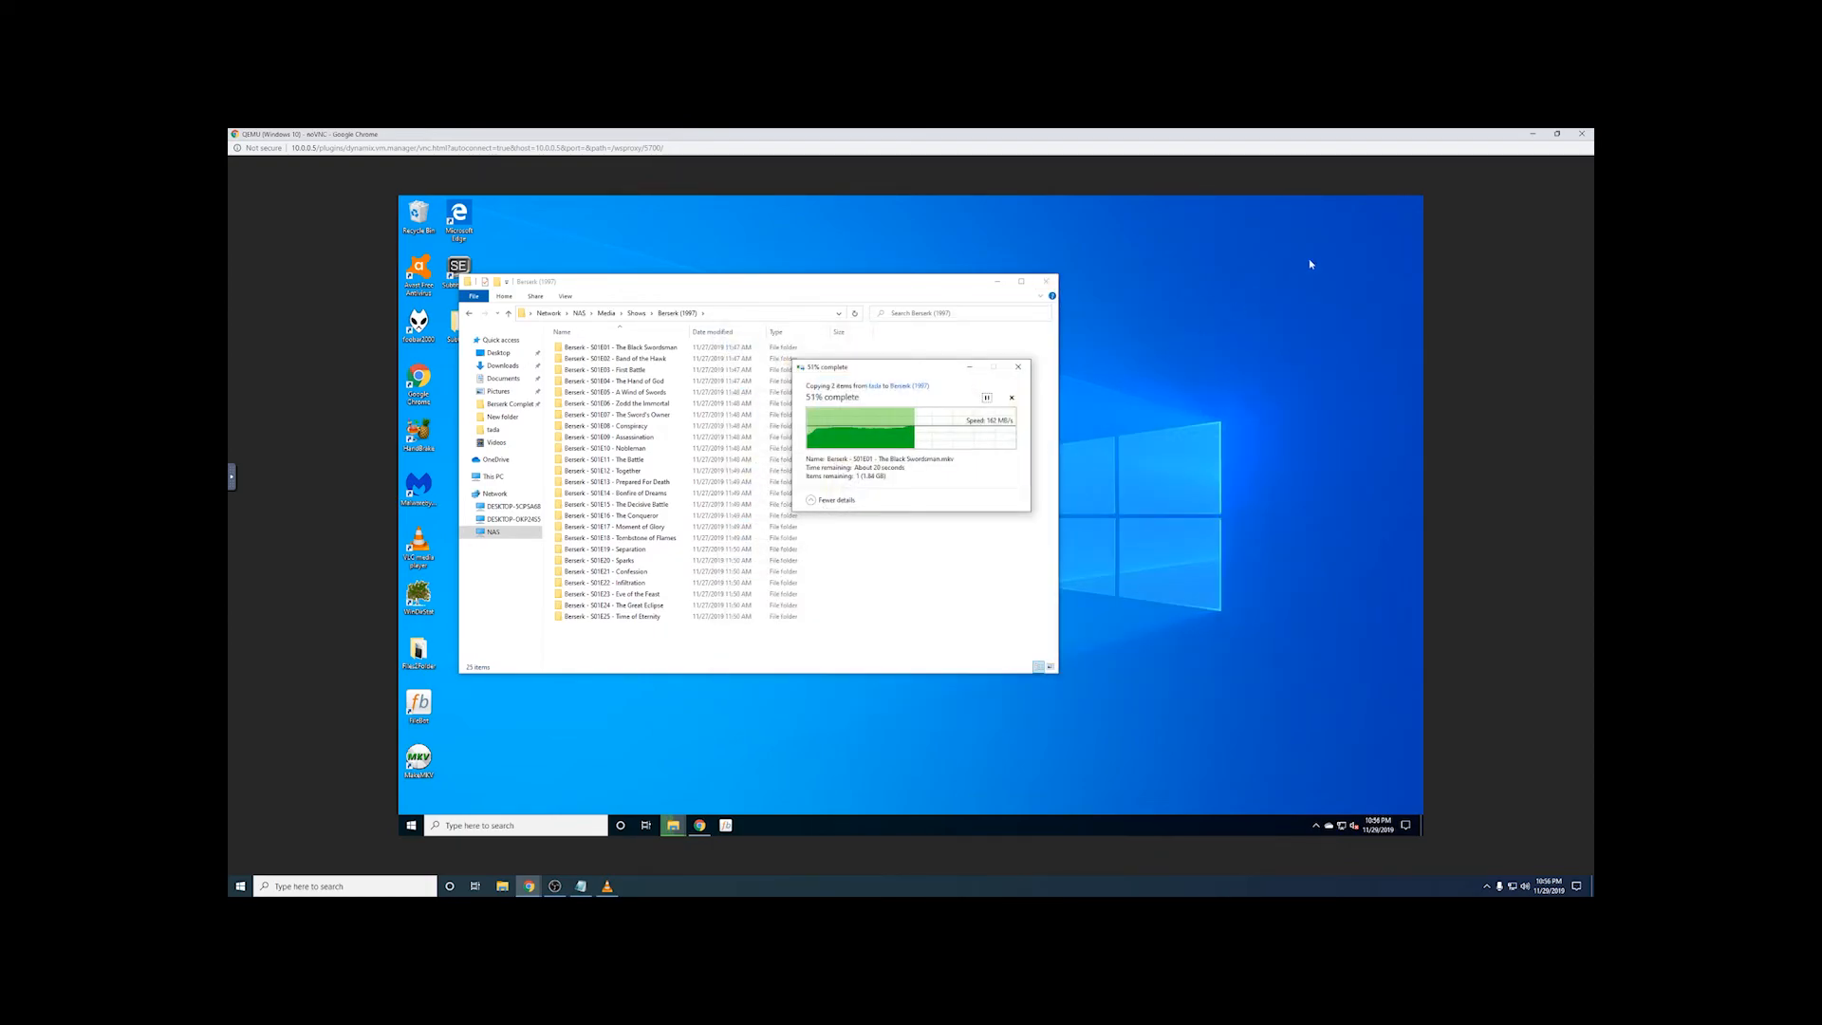
pyautogui.click(1580, 135)
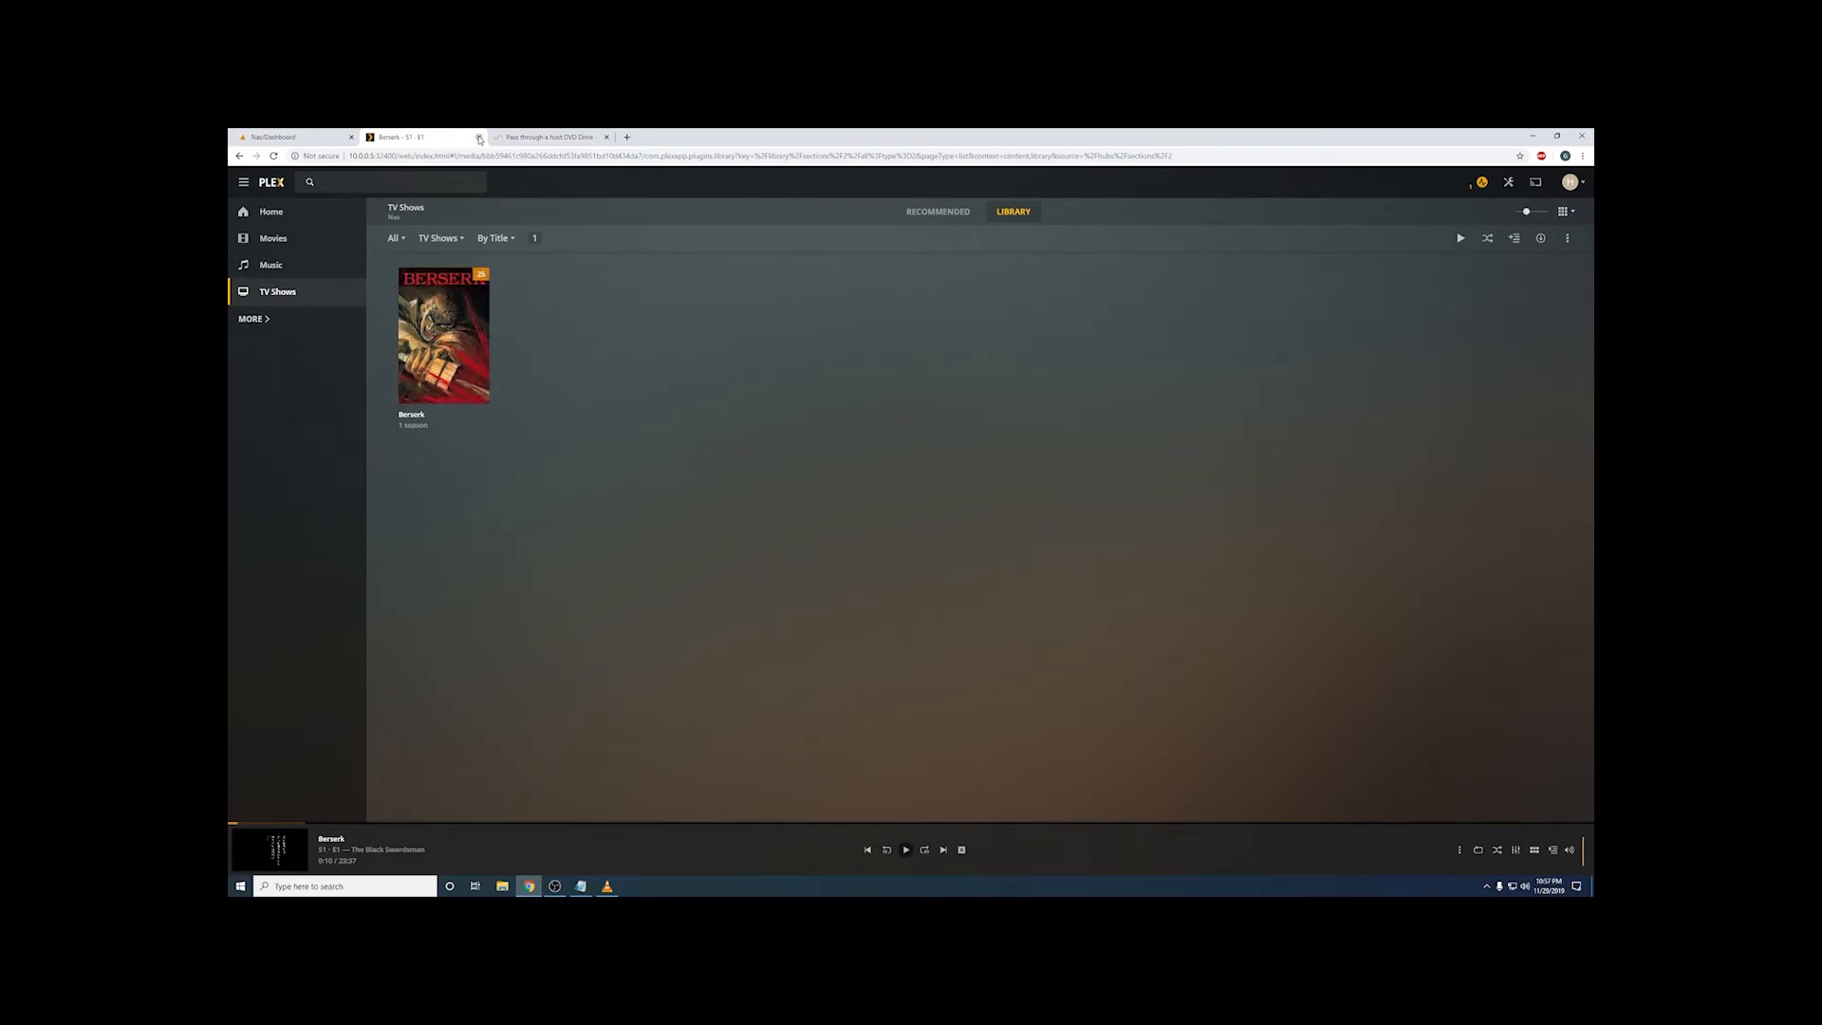
# Step: Reopen Plex from the PlexMediaServer container on the Unraid dashboard and scan the TV Shows library files
pyautogui.click(478, 137)
pyautogui.click(296, 137)
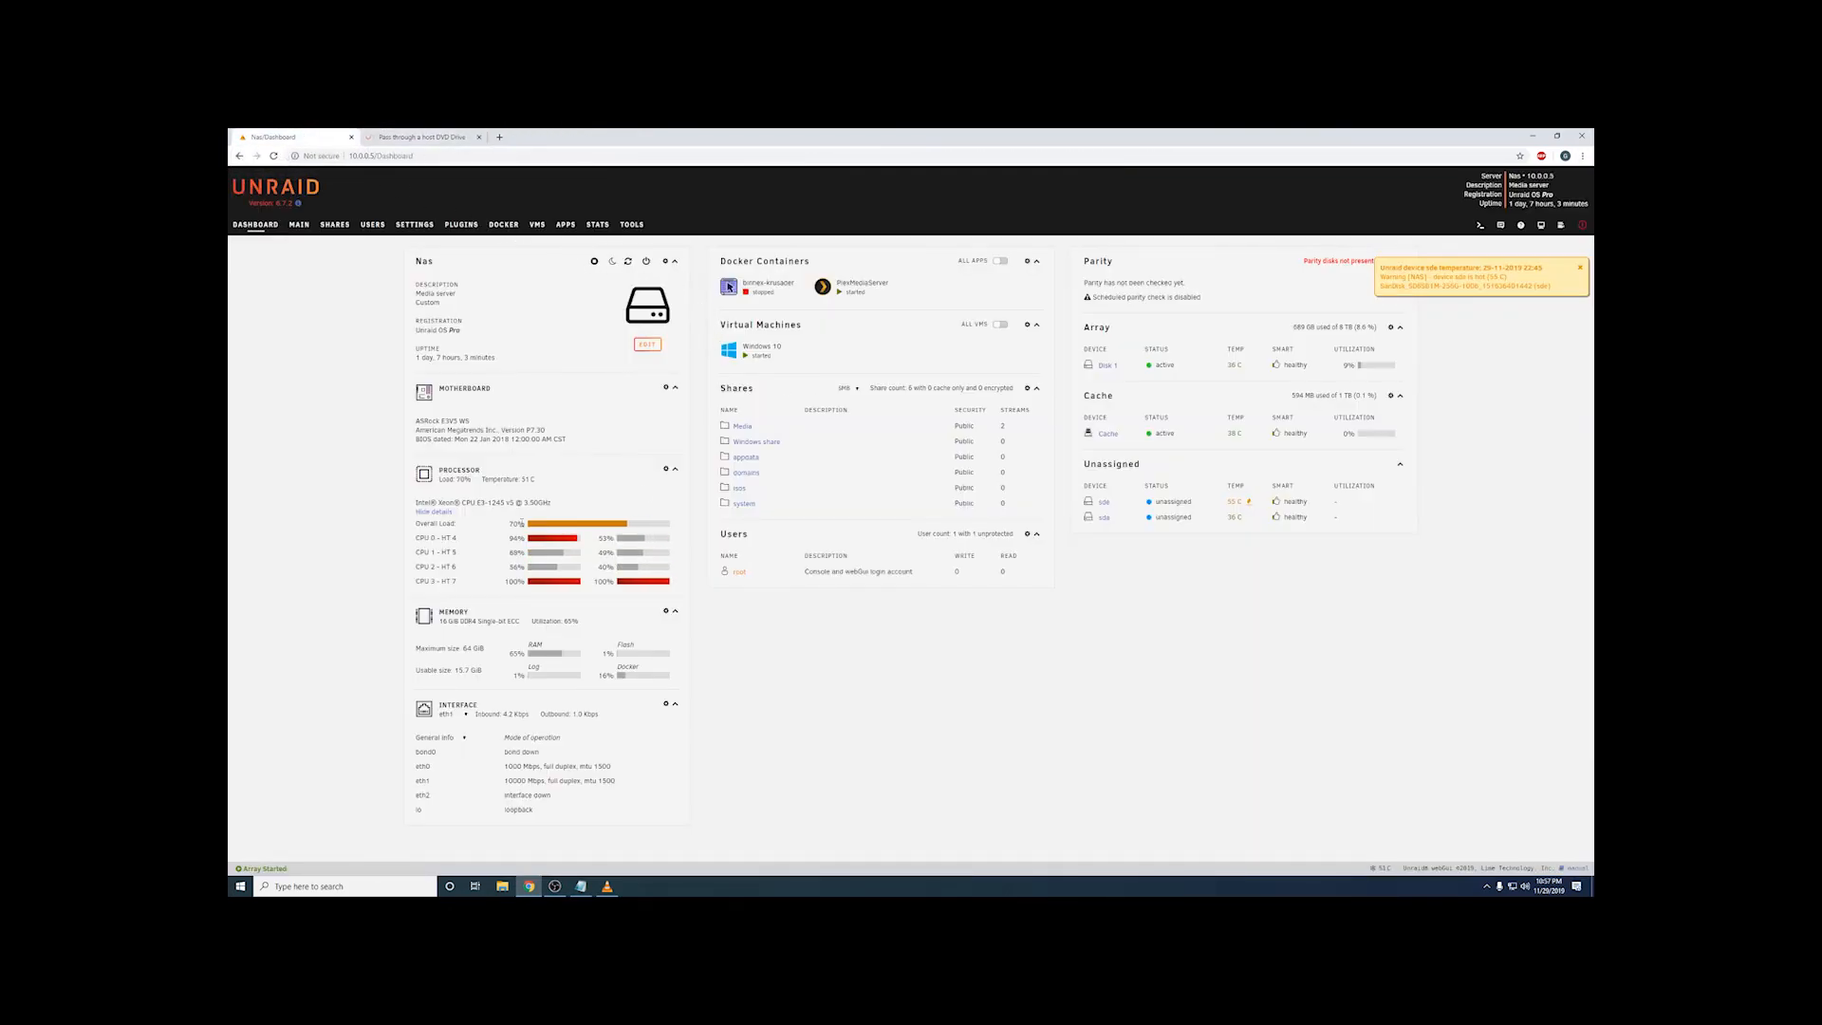
pyautogui.click(823, 287)
pyautogui.click(843, 305)
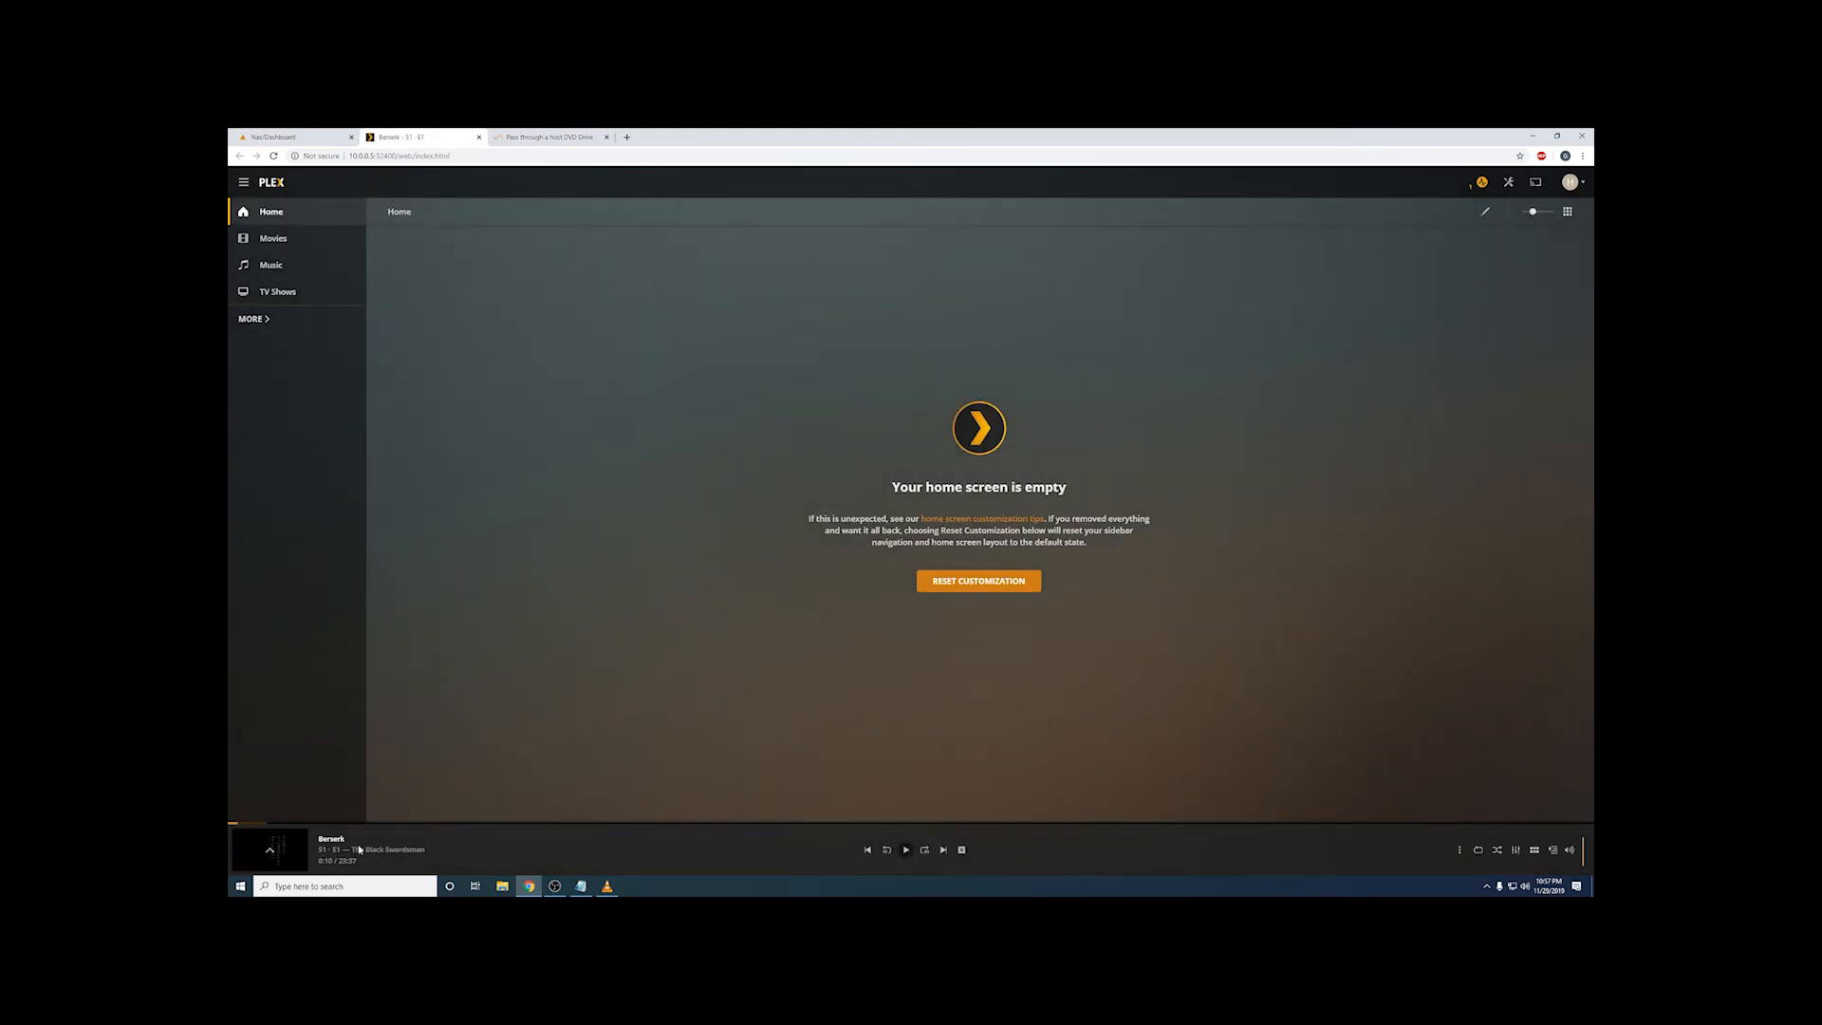
pyautogui.click(281, 292)
pyautogui.click(357, 292)
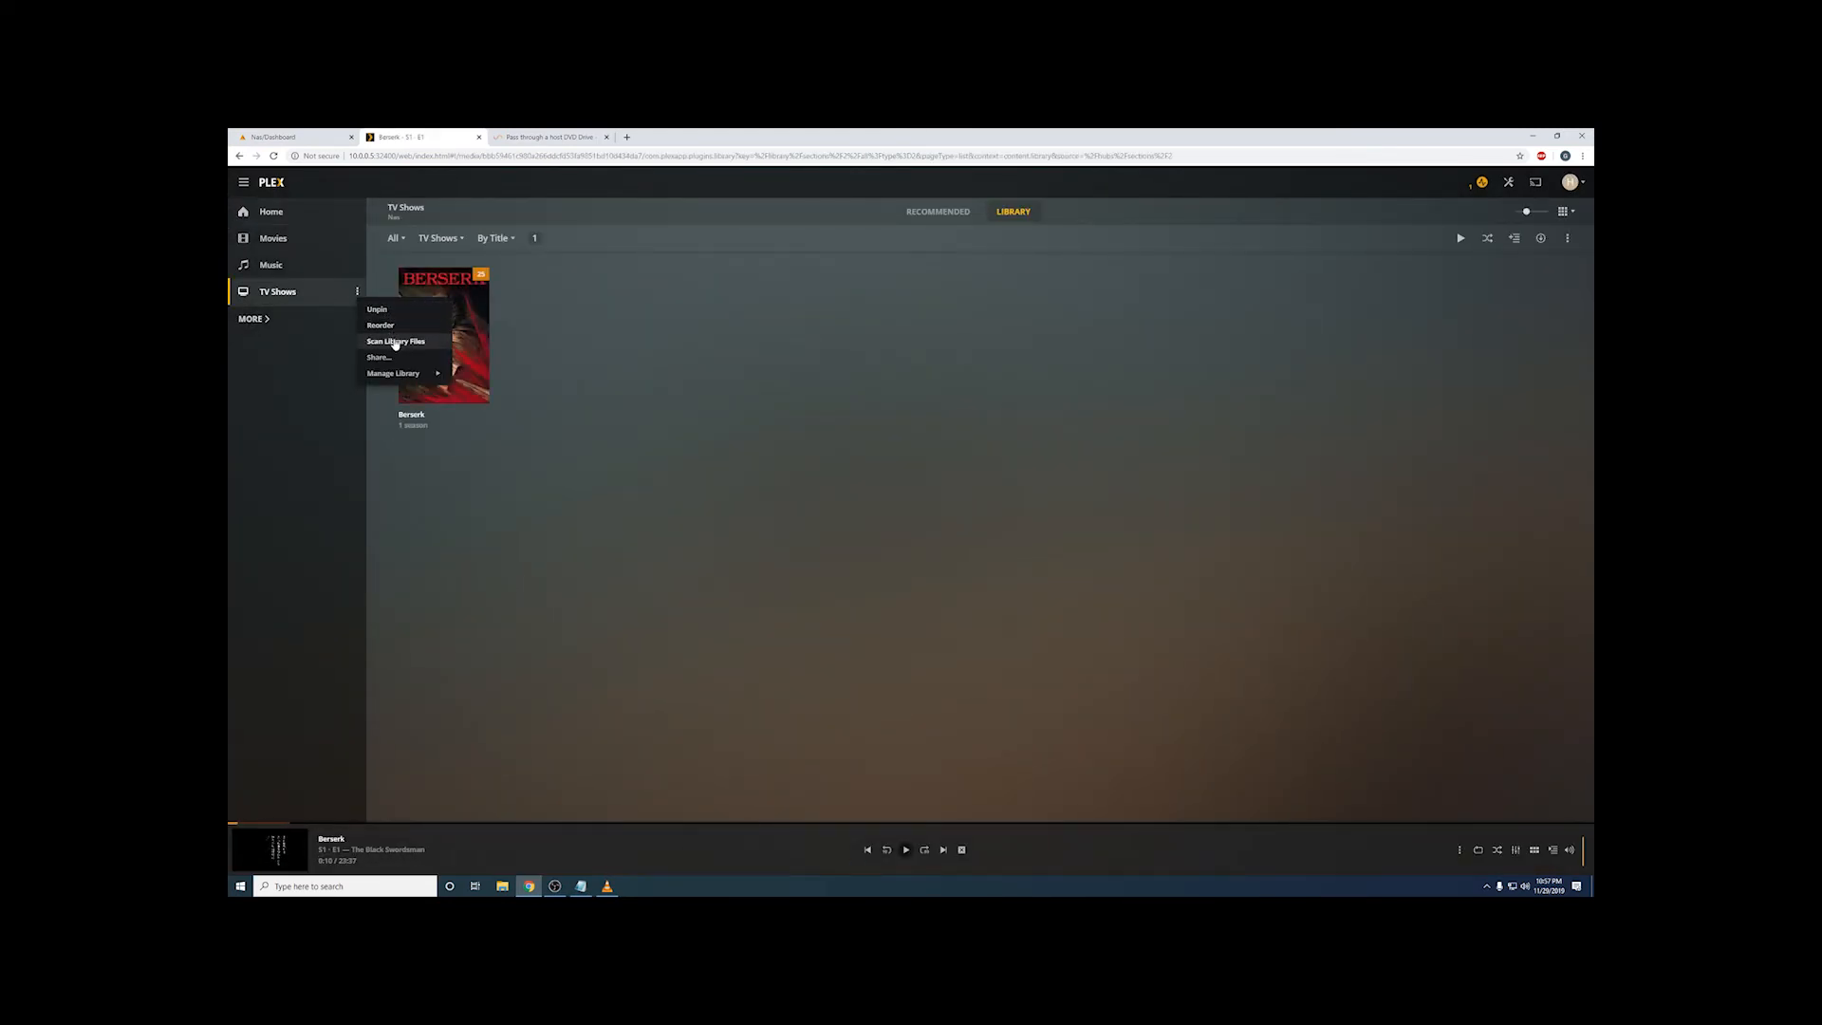
pyautogui.click(395, 341)
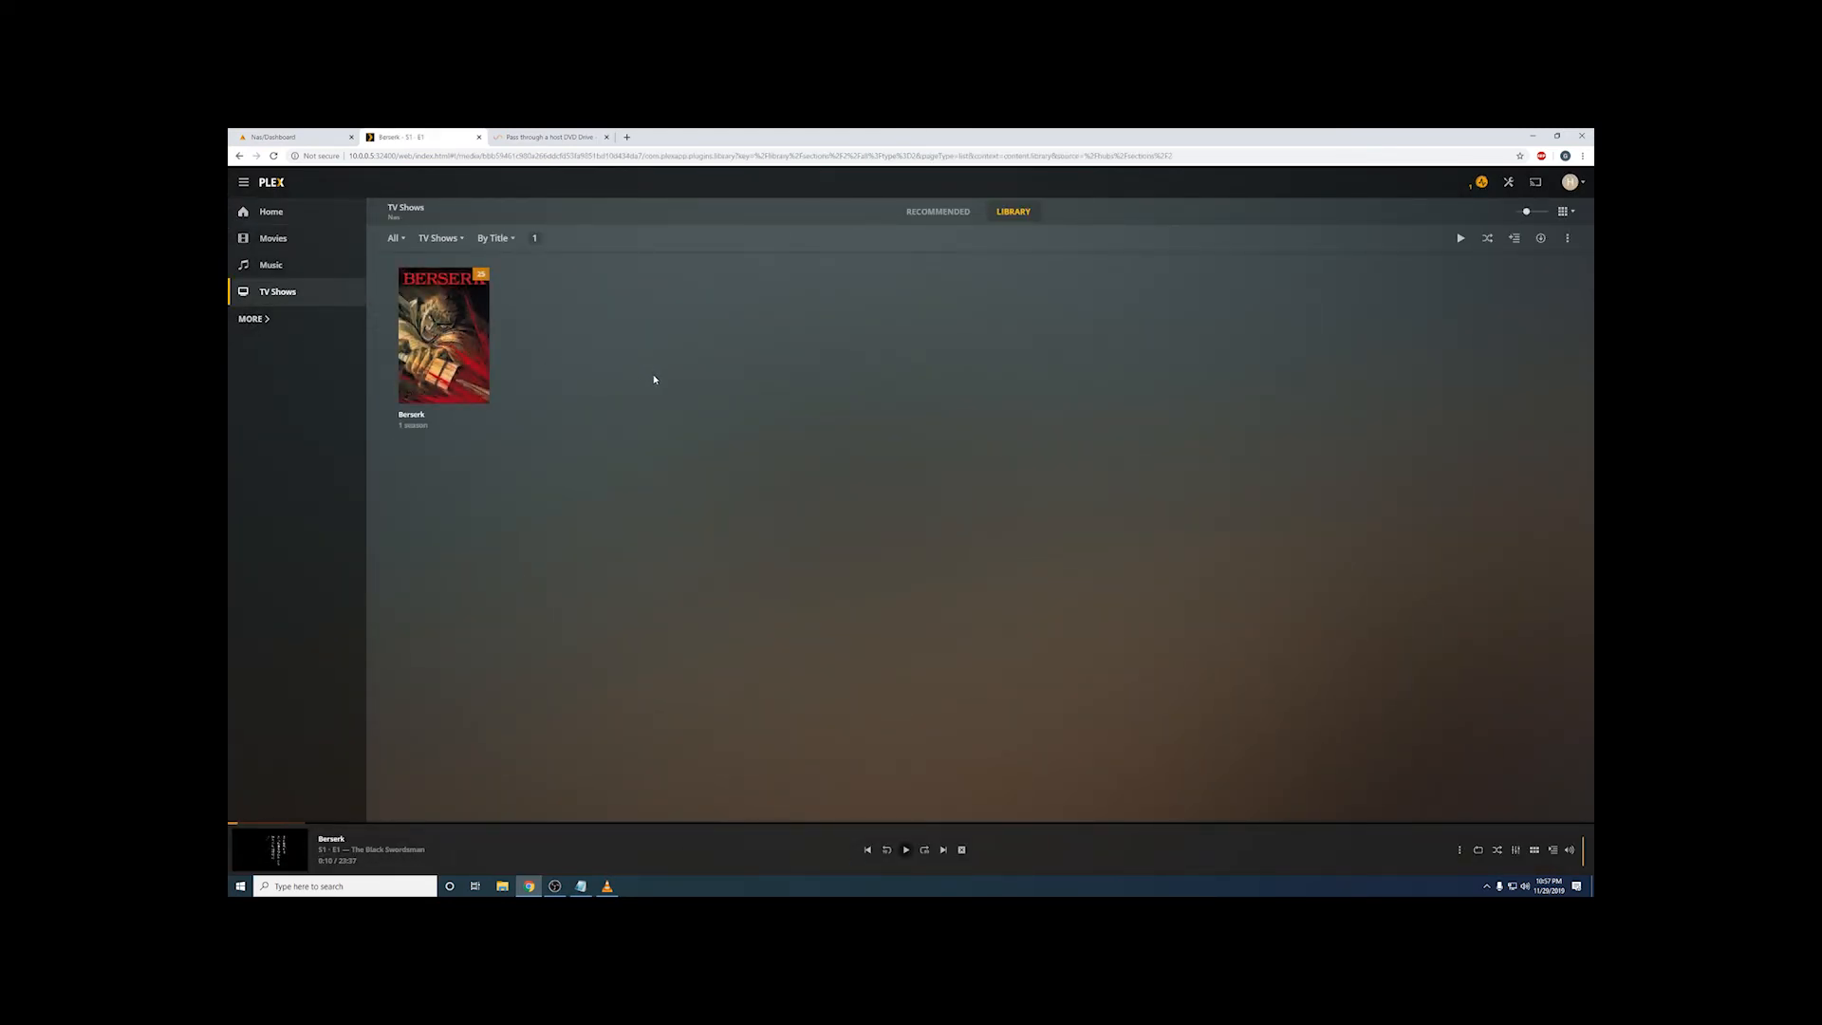
# Step: View the details of The Black Swordsman episode in Berserk Season 1
pyautogui.click(471, 301)
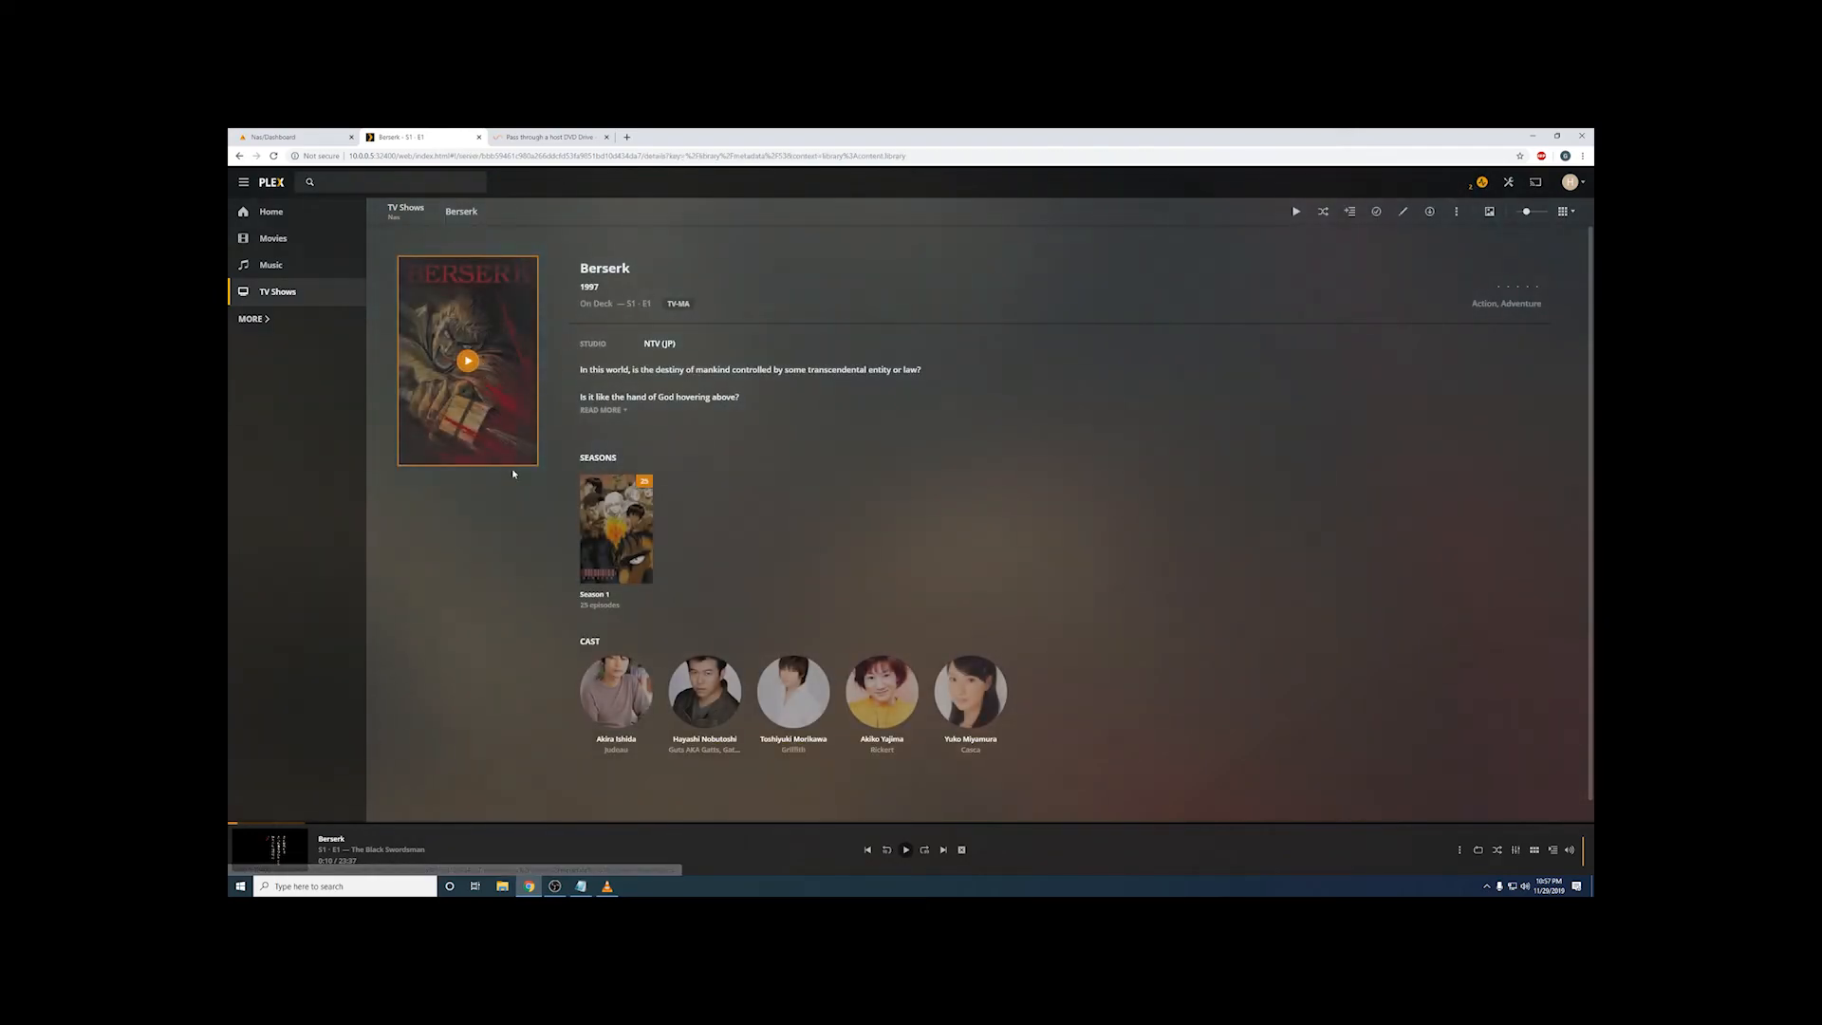
pyautogui.click(653, 506)
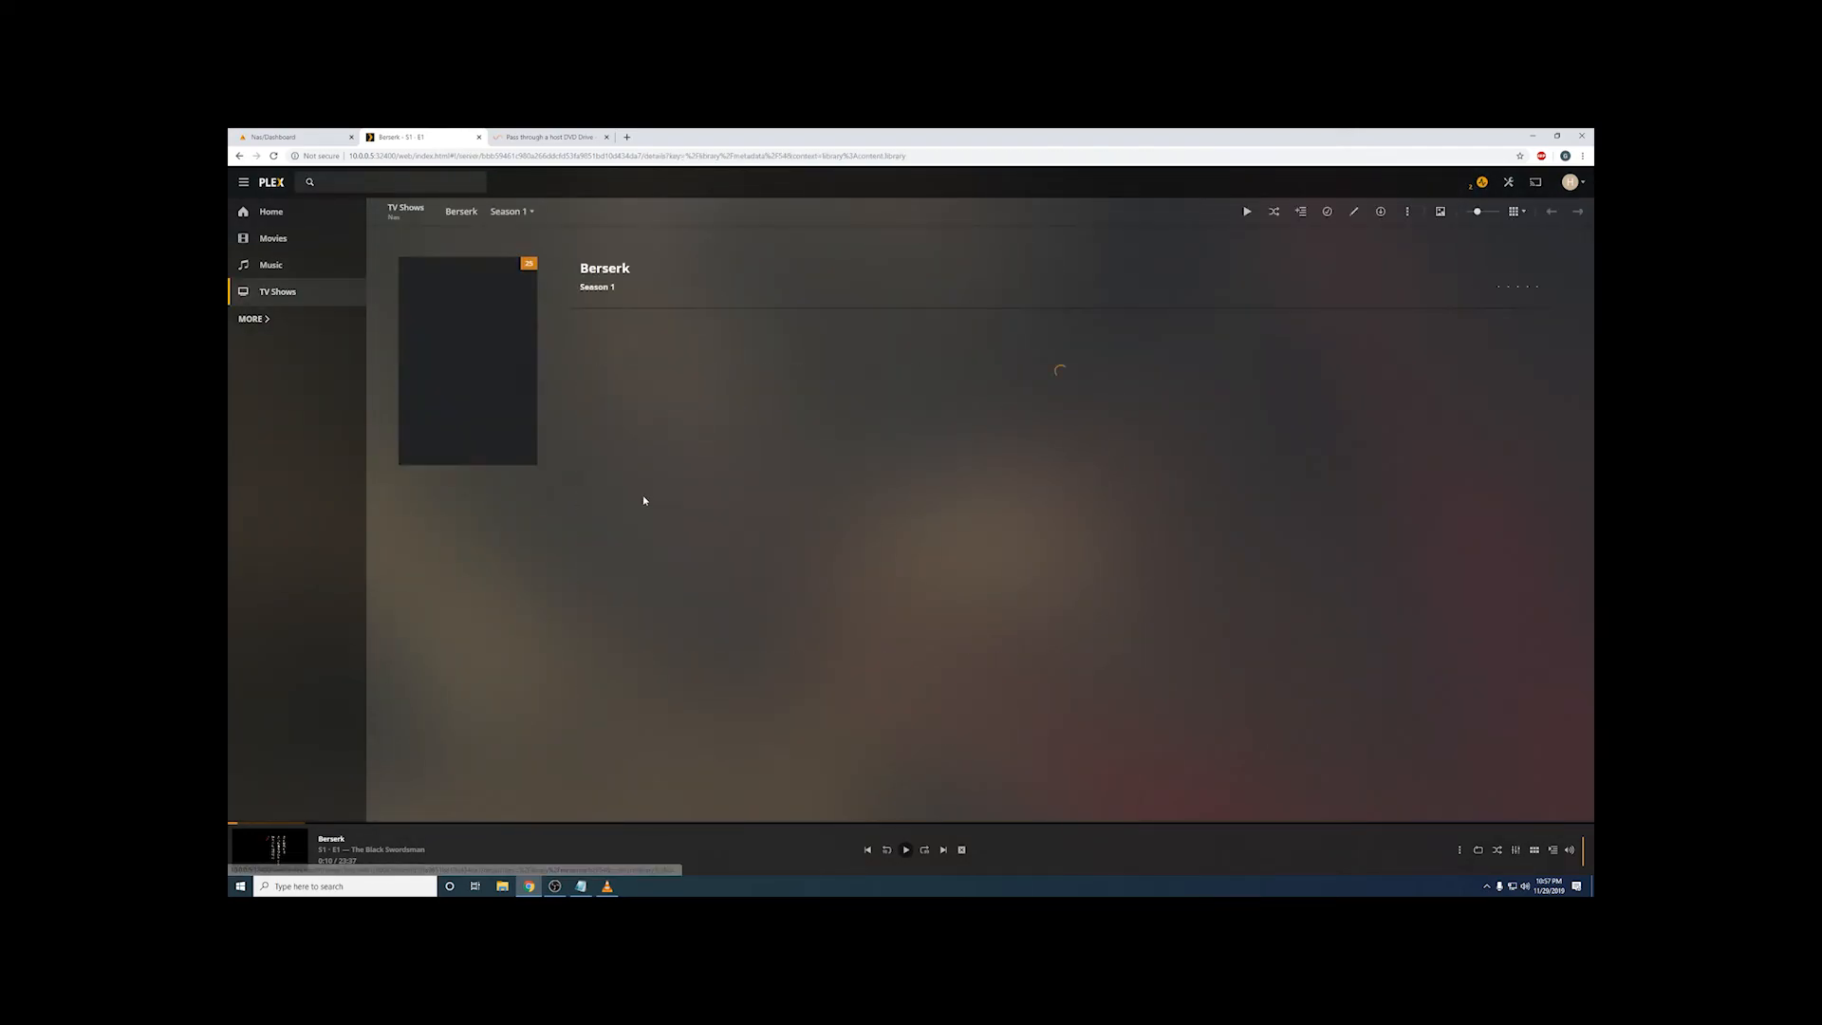
pyautogui.click(670, 392)
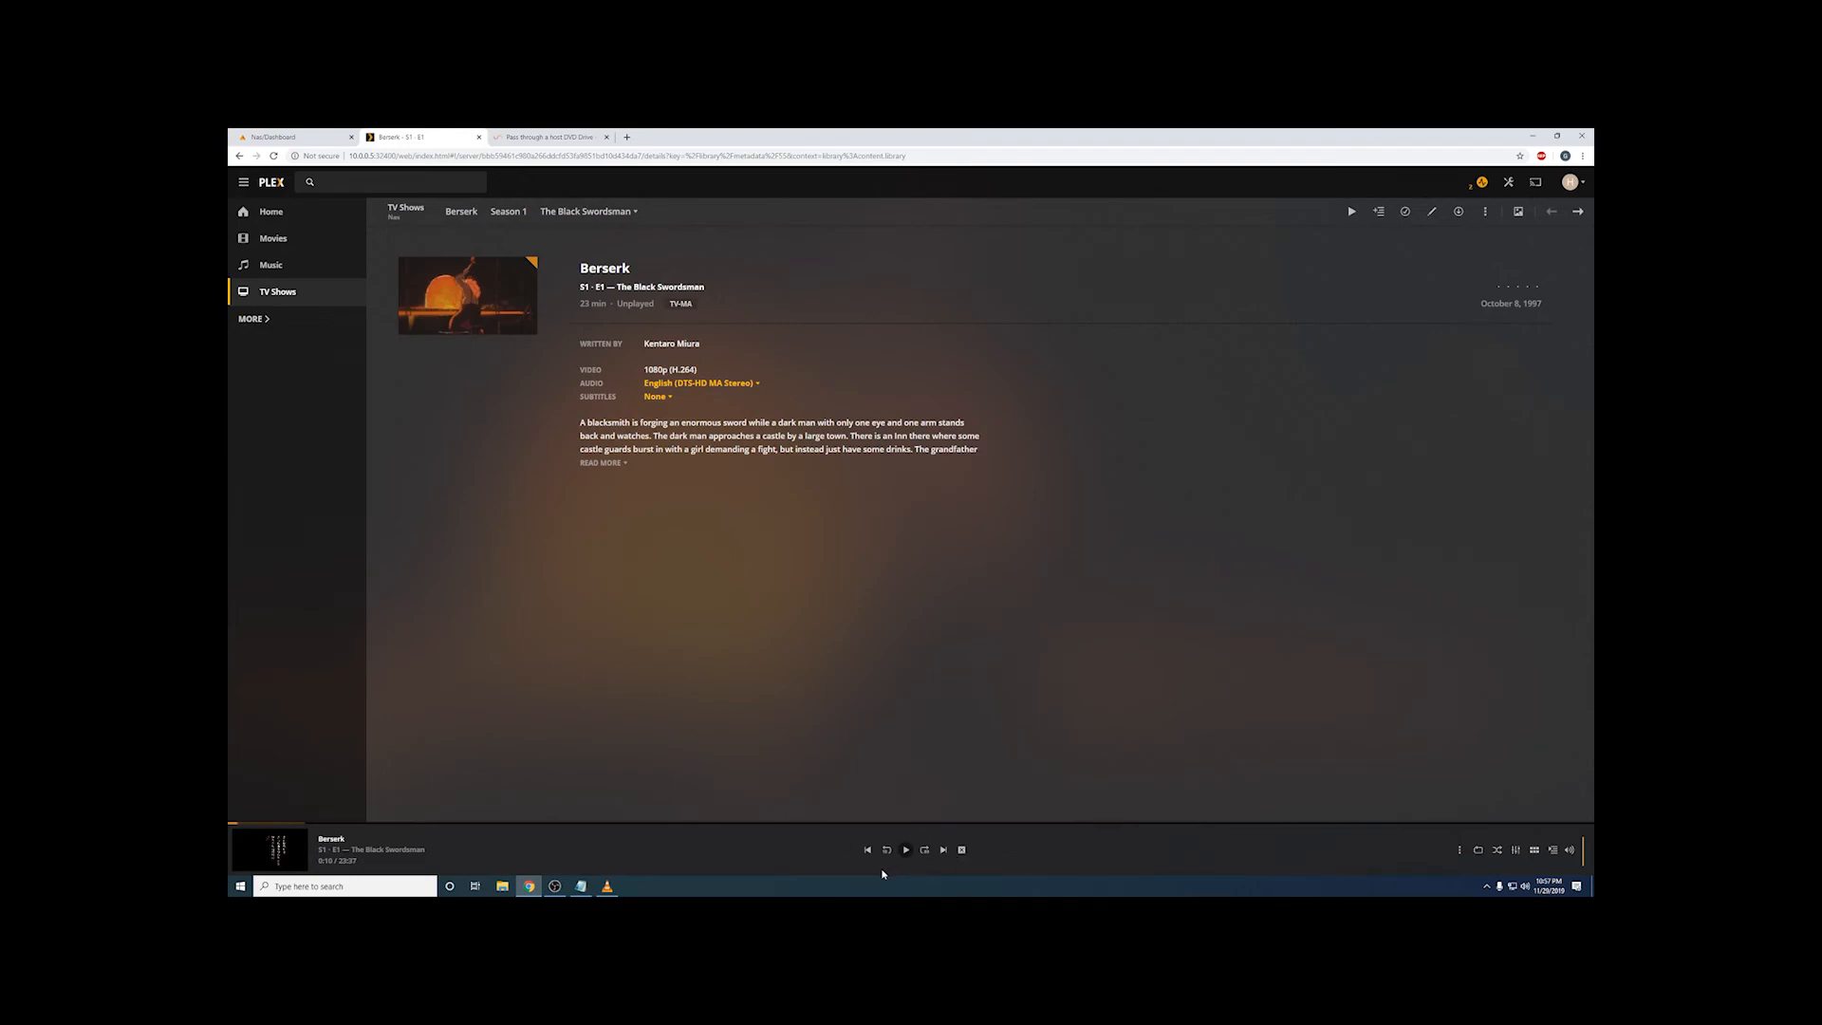
pyautogui.moveTo(469, 304)
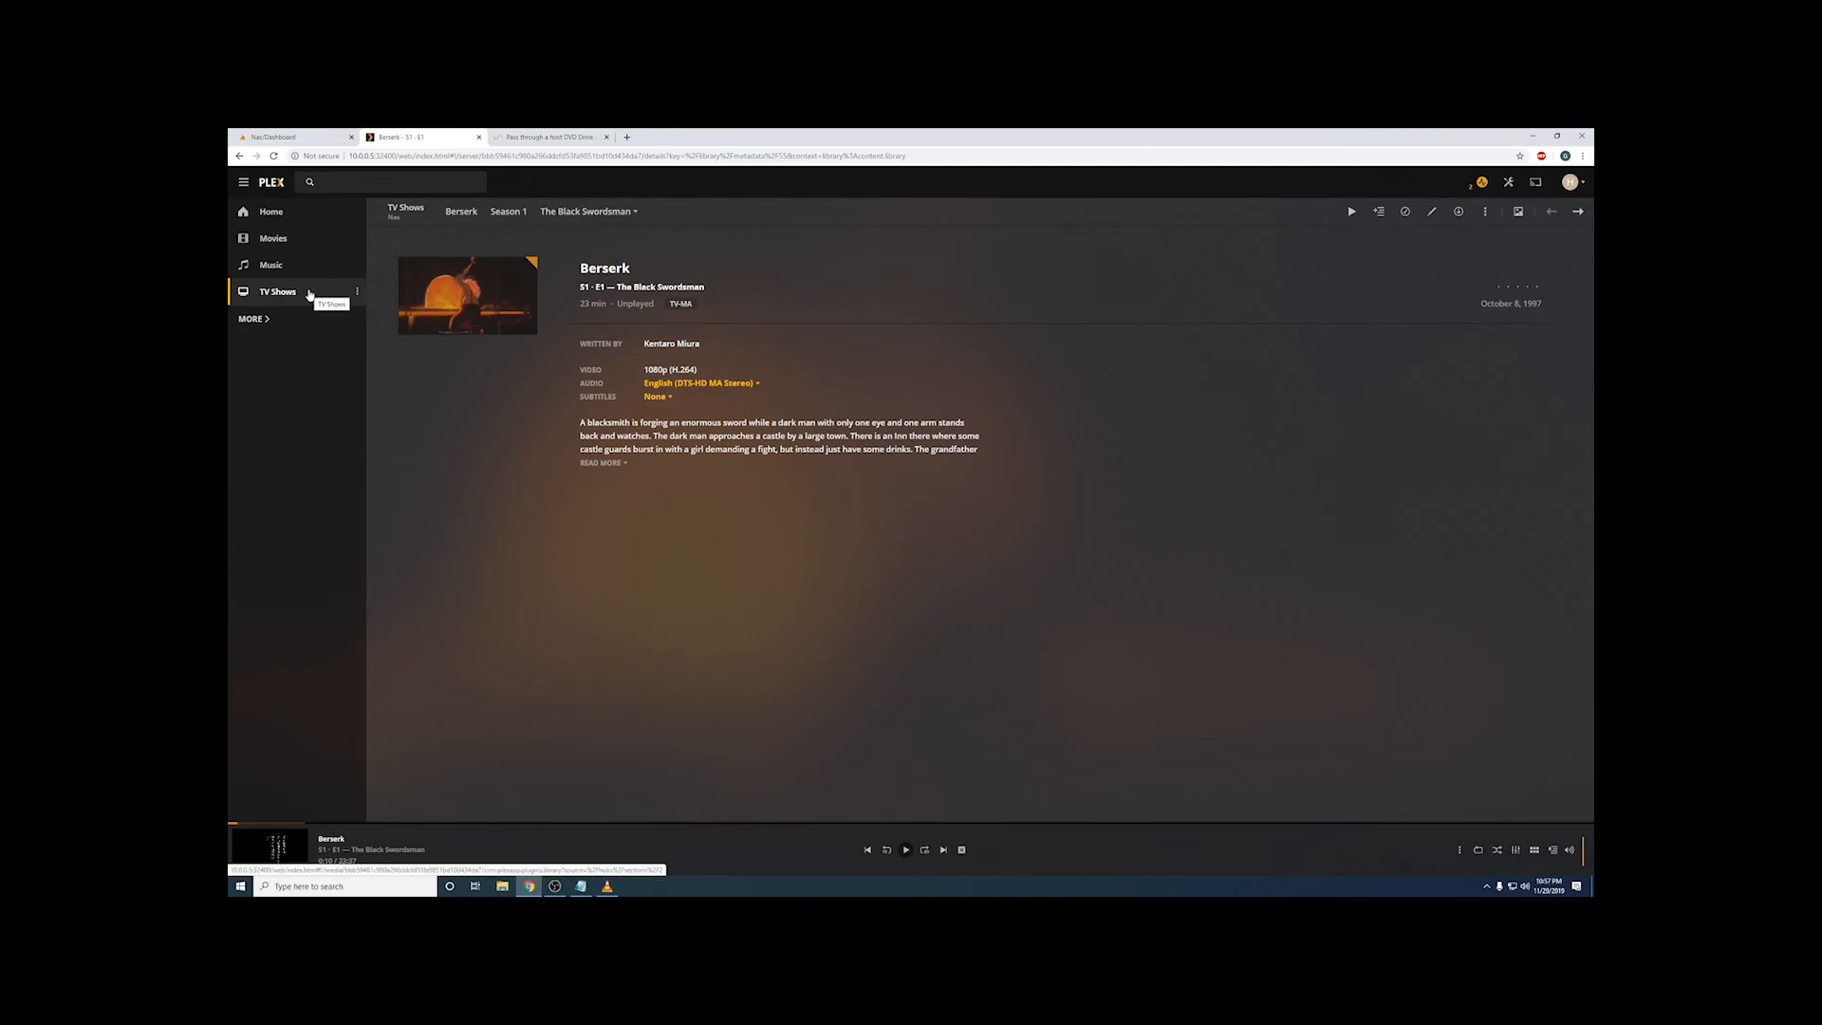
# Step: Scan the TV Shows library files again and stop the paused Berserk episode's playback
pyautogui.click(318, 297)
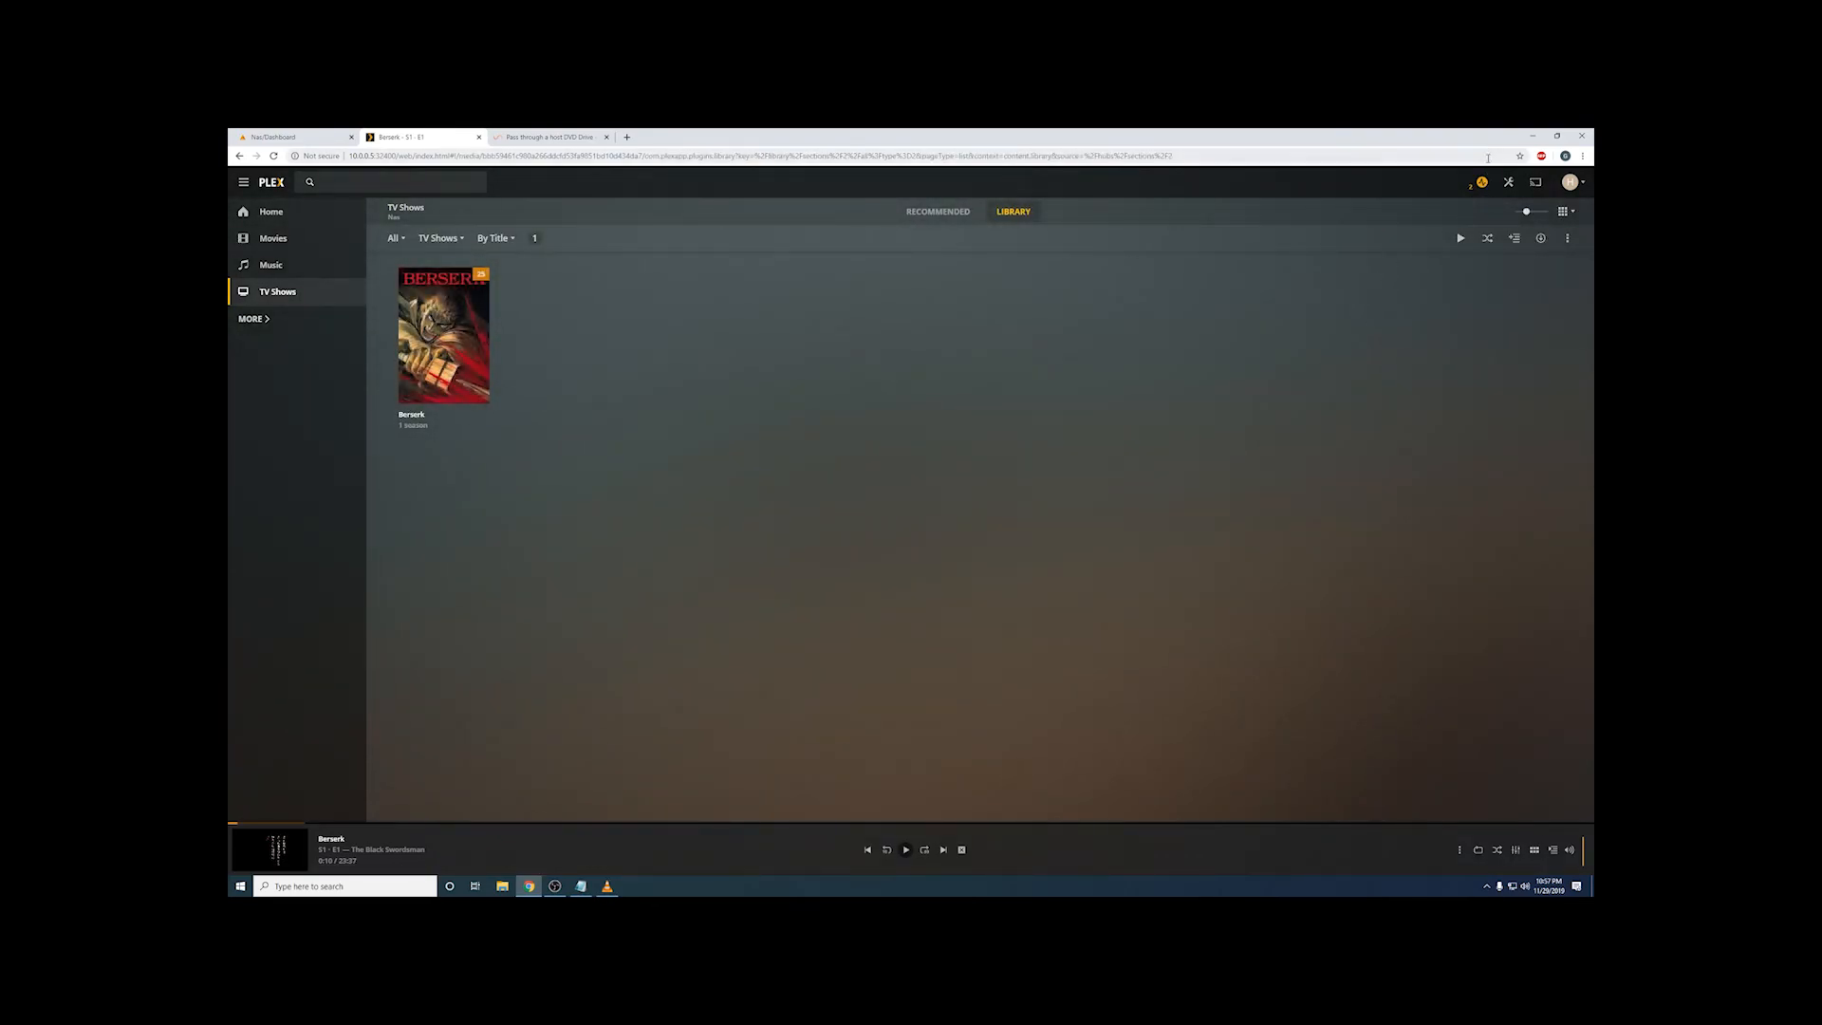
pyautogui.click(1482, 182)
pyautogui.click(357, 291)
pyautogui.click(380, 341)
pyautogui.click(962, 850)
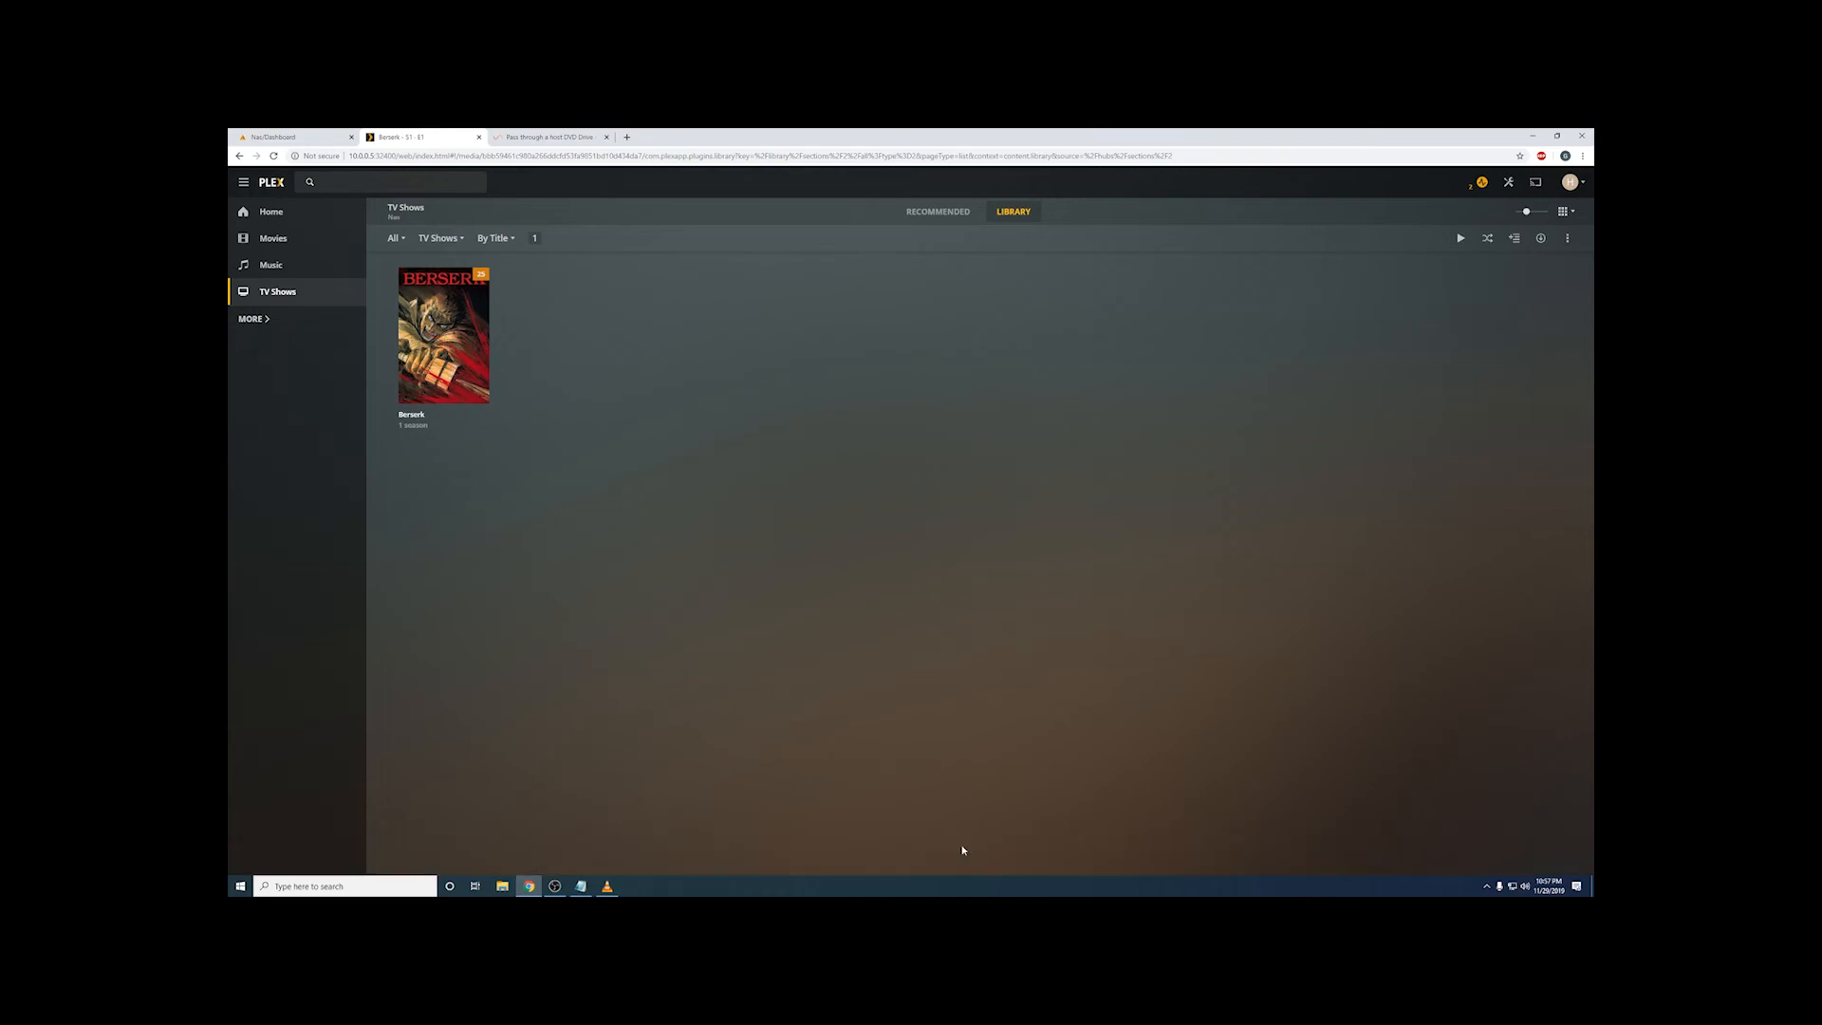
# Step: Open Season 1 of Berserk and play The Black Swordsman episode
pyautogui.click(481, 309)
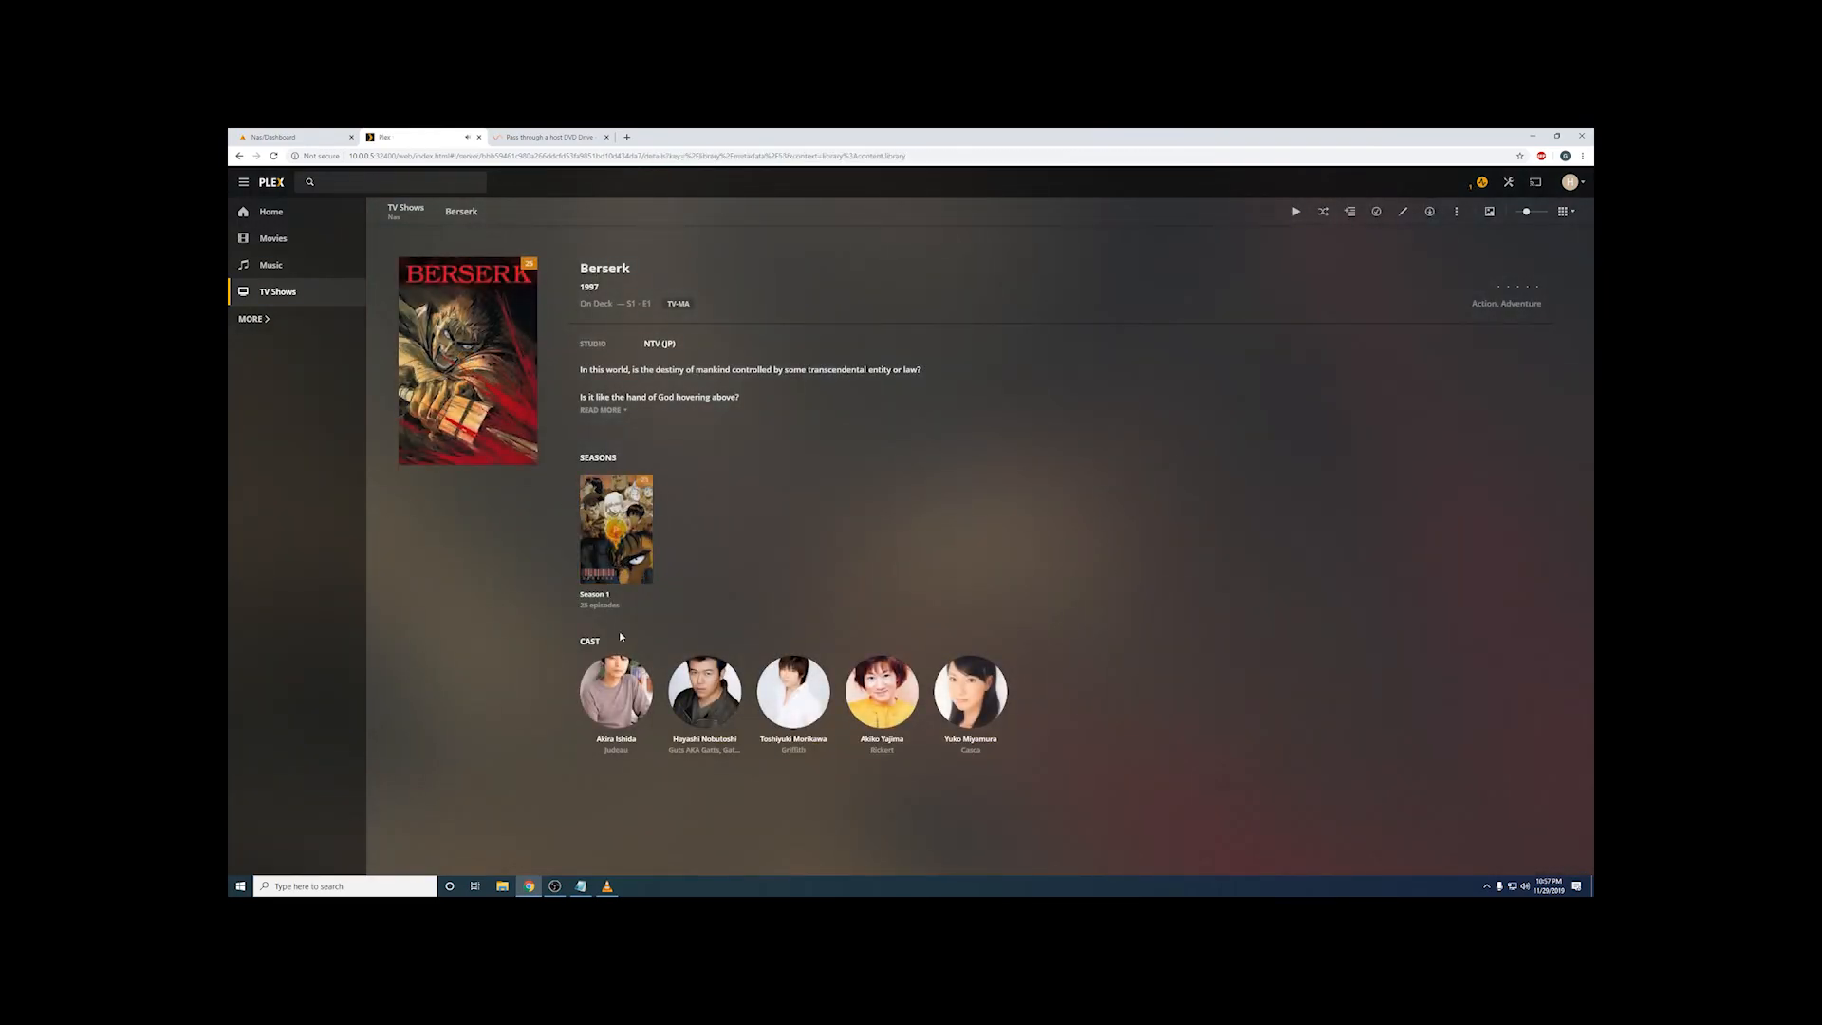
pyautogui.click(616, 529)
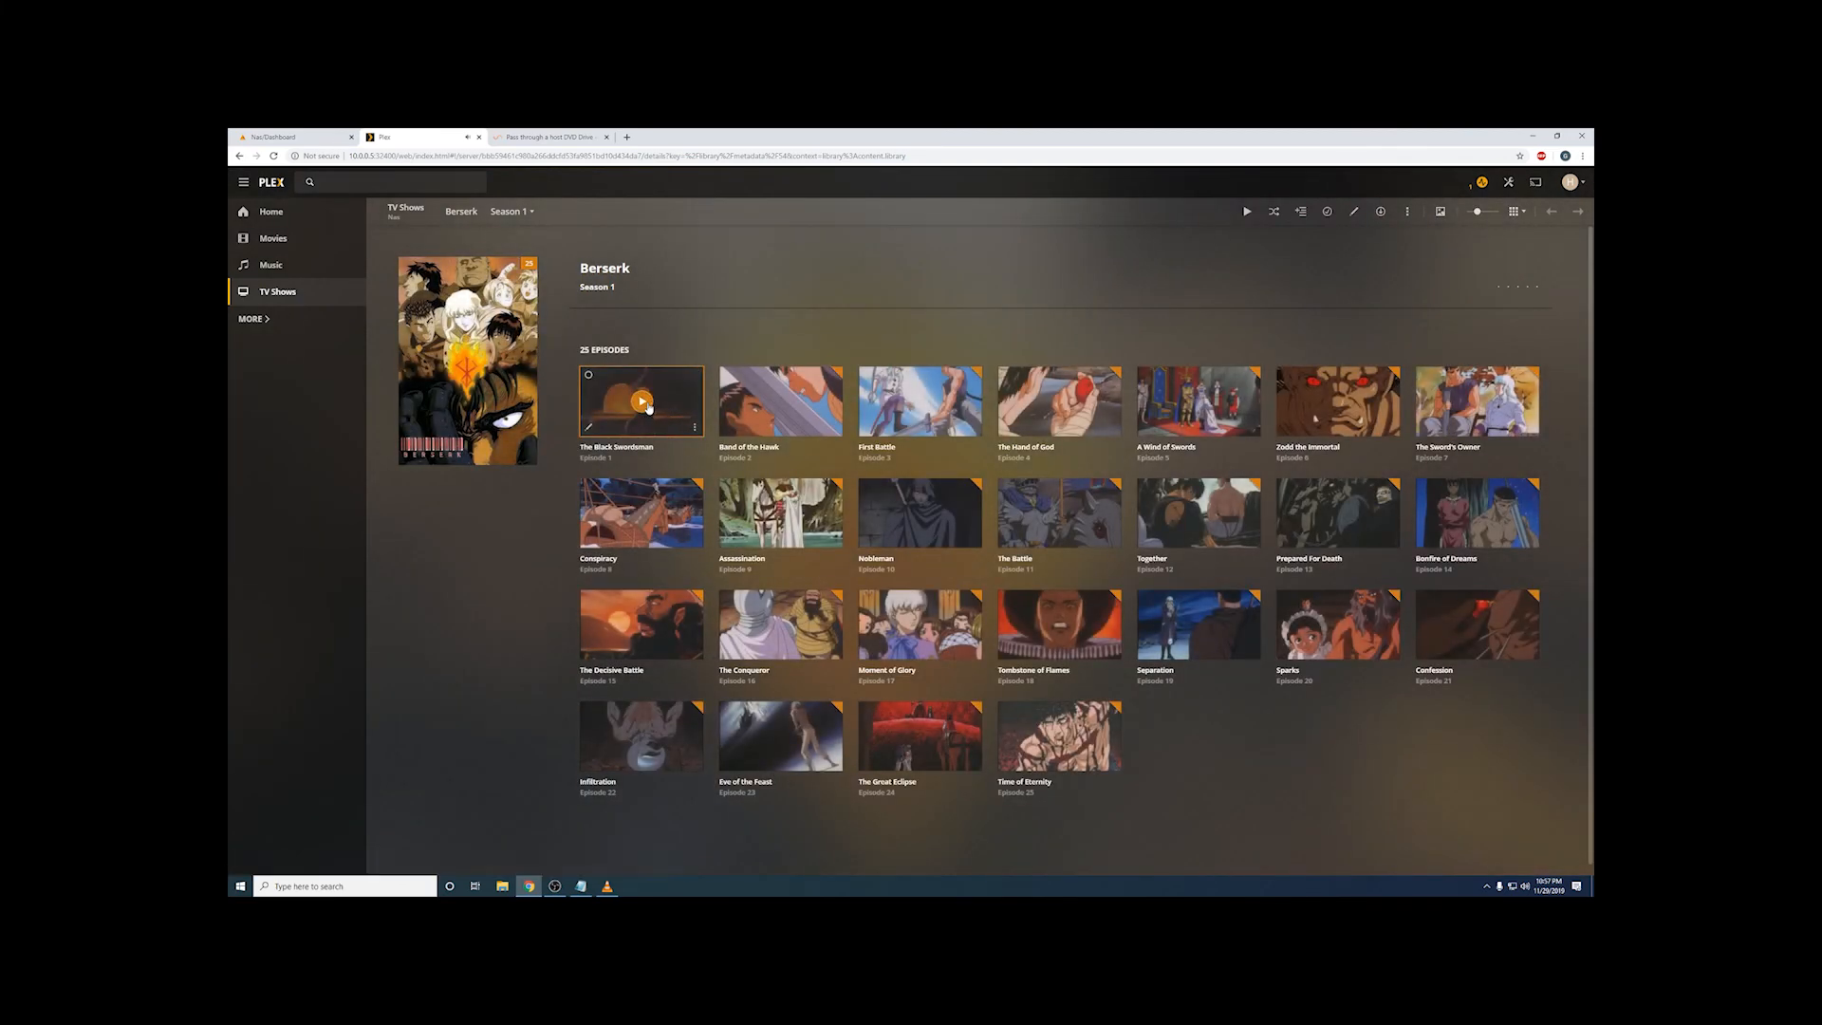
pyautogui.click(647, 408)
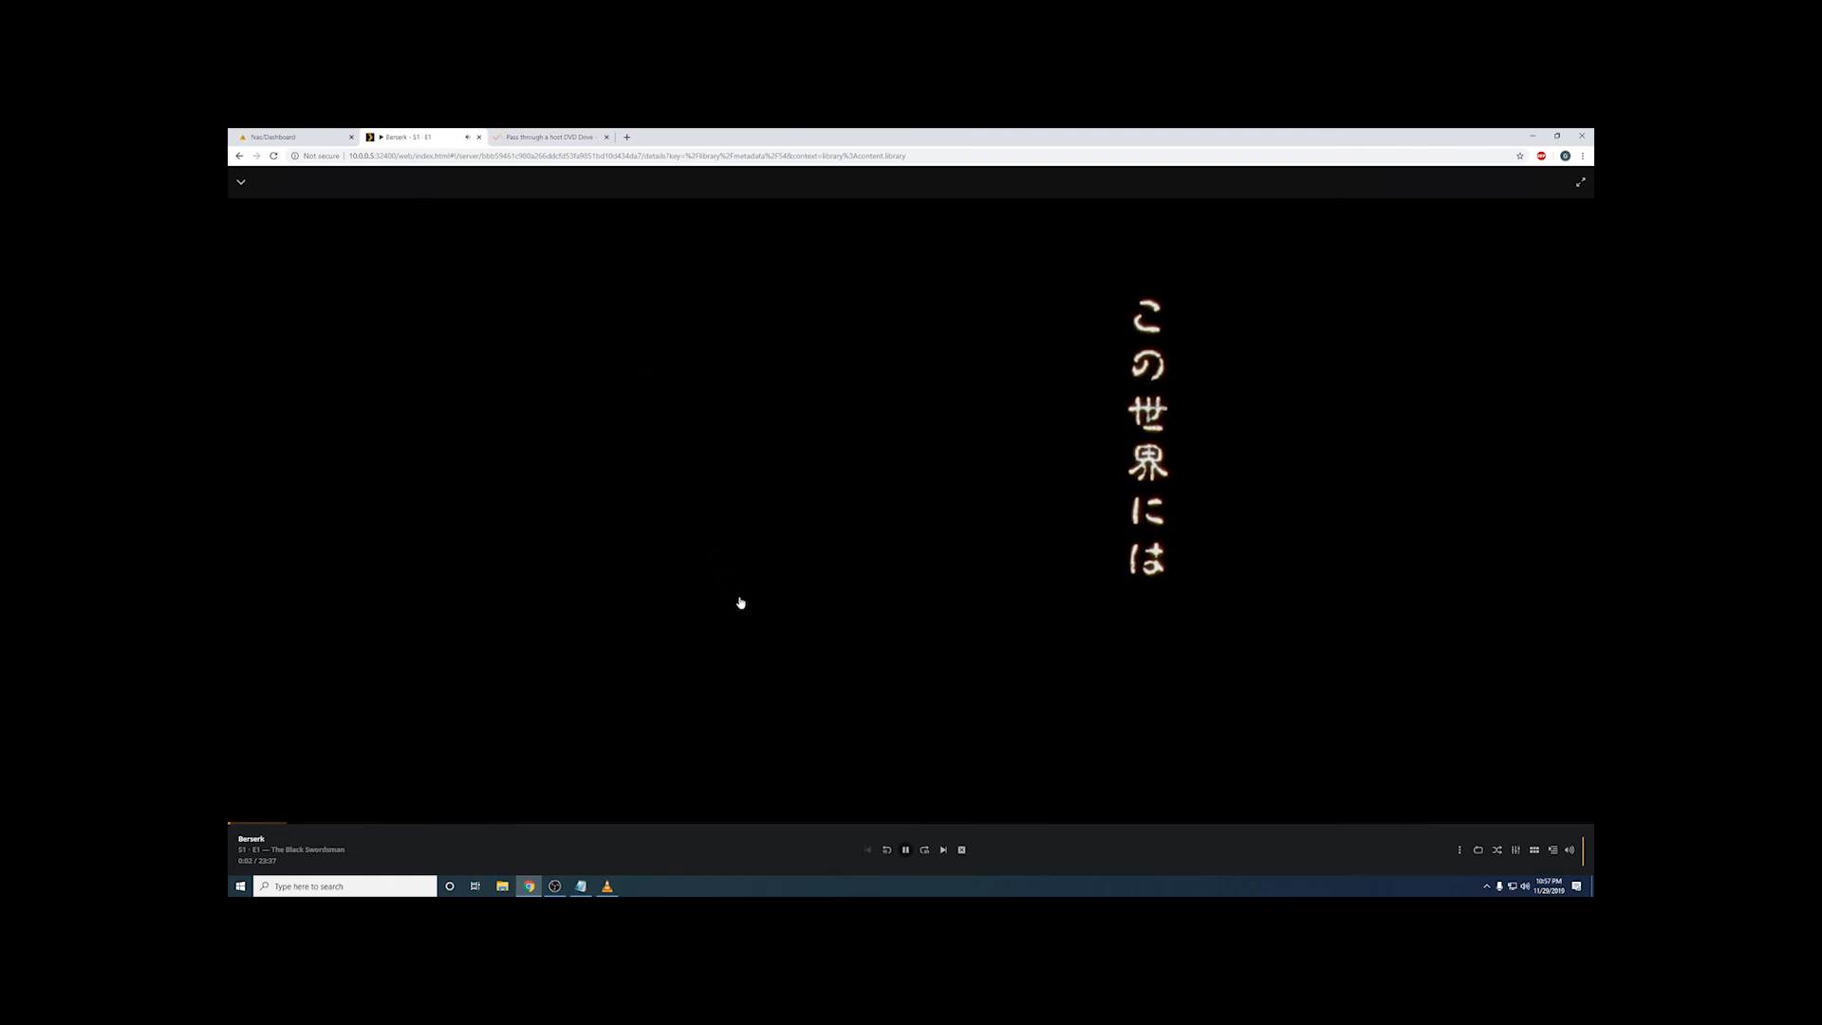
# Step: Set the episode's audio stream to 日本語 (DTS-HD MA Stereo) and its subtitles to English (PGS)
pyautogui.click(1516, 849)
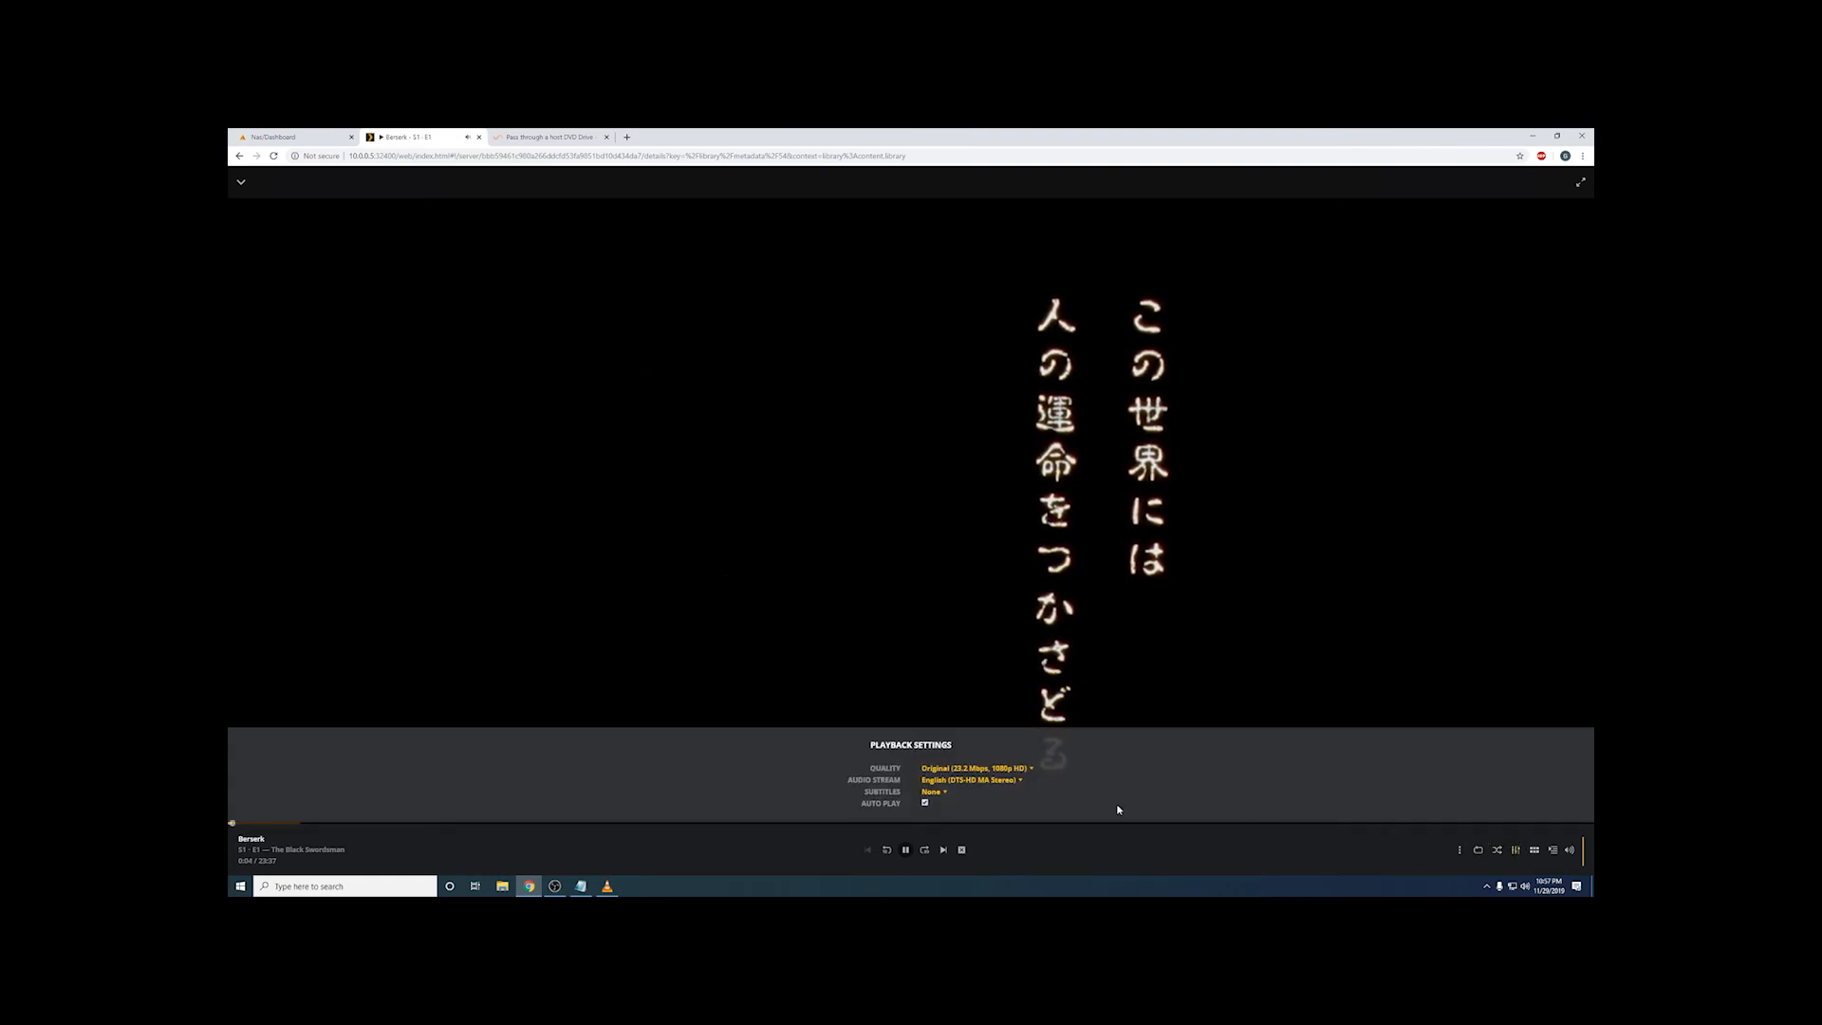
pyautogui.click(985, 782)
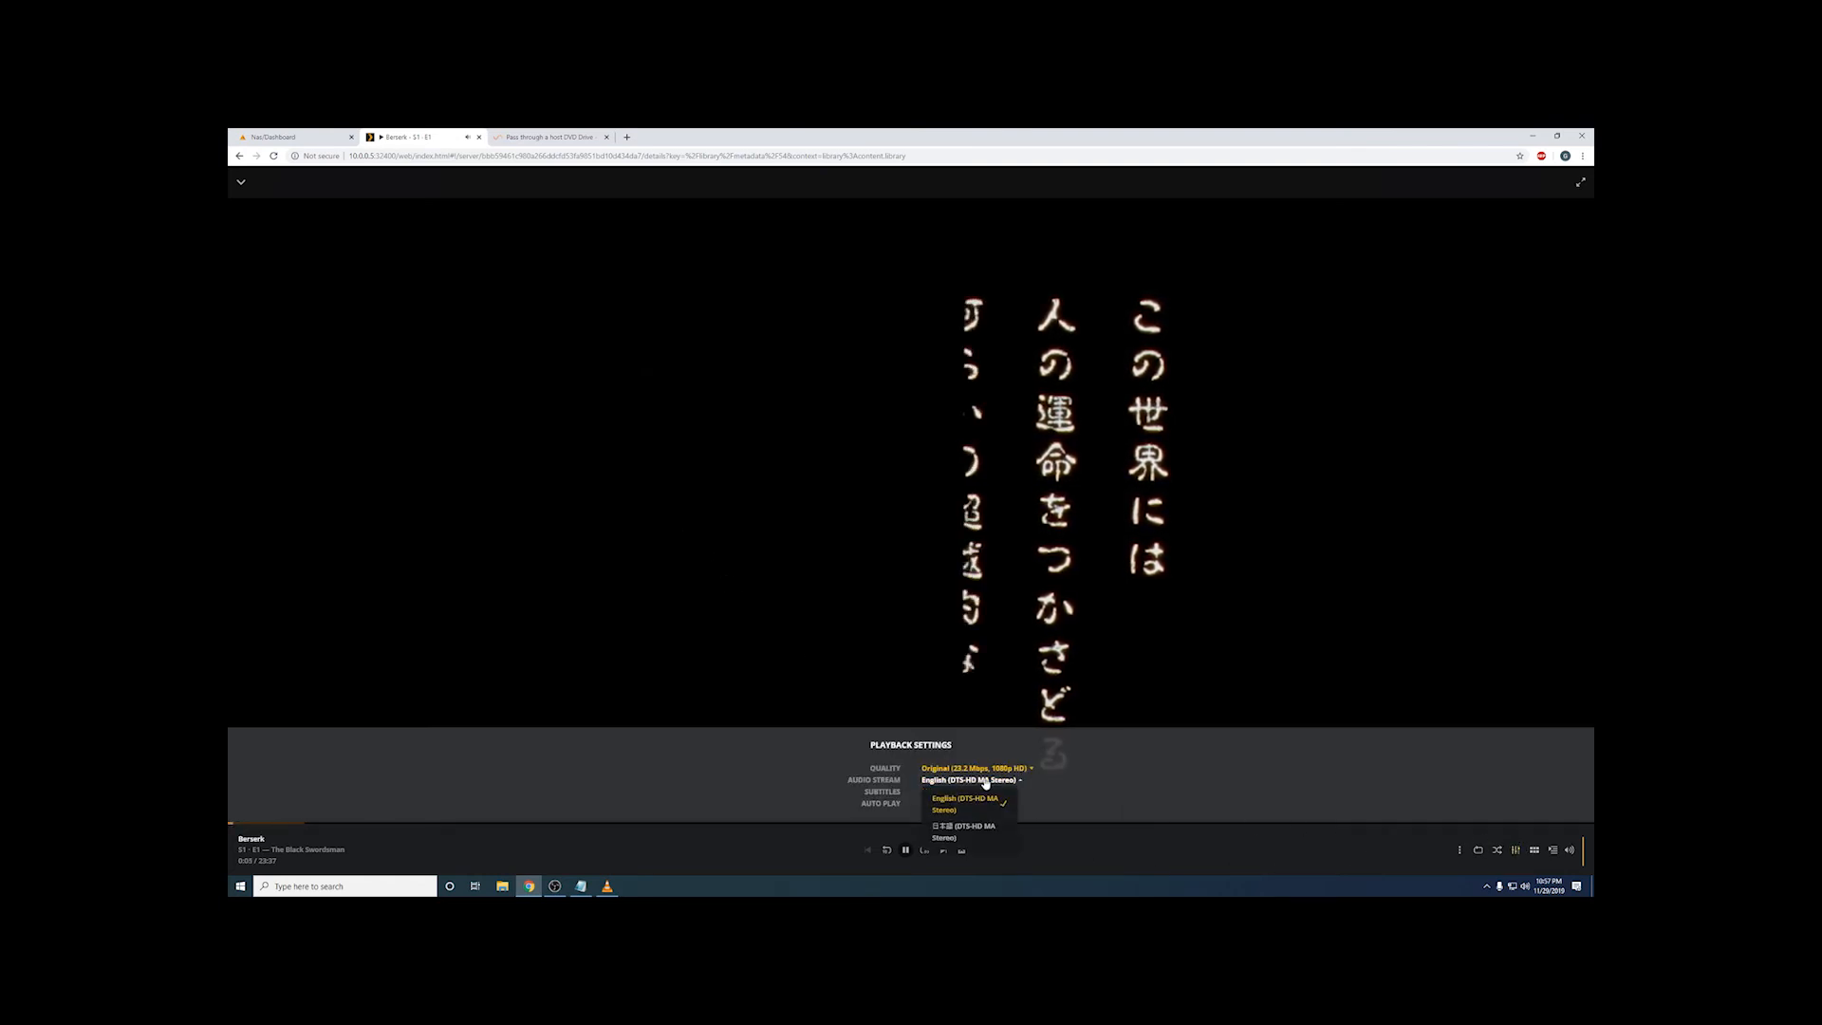
pyautogui.click(990, 833)
pyautogui.click(932, 791)
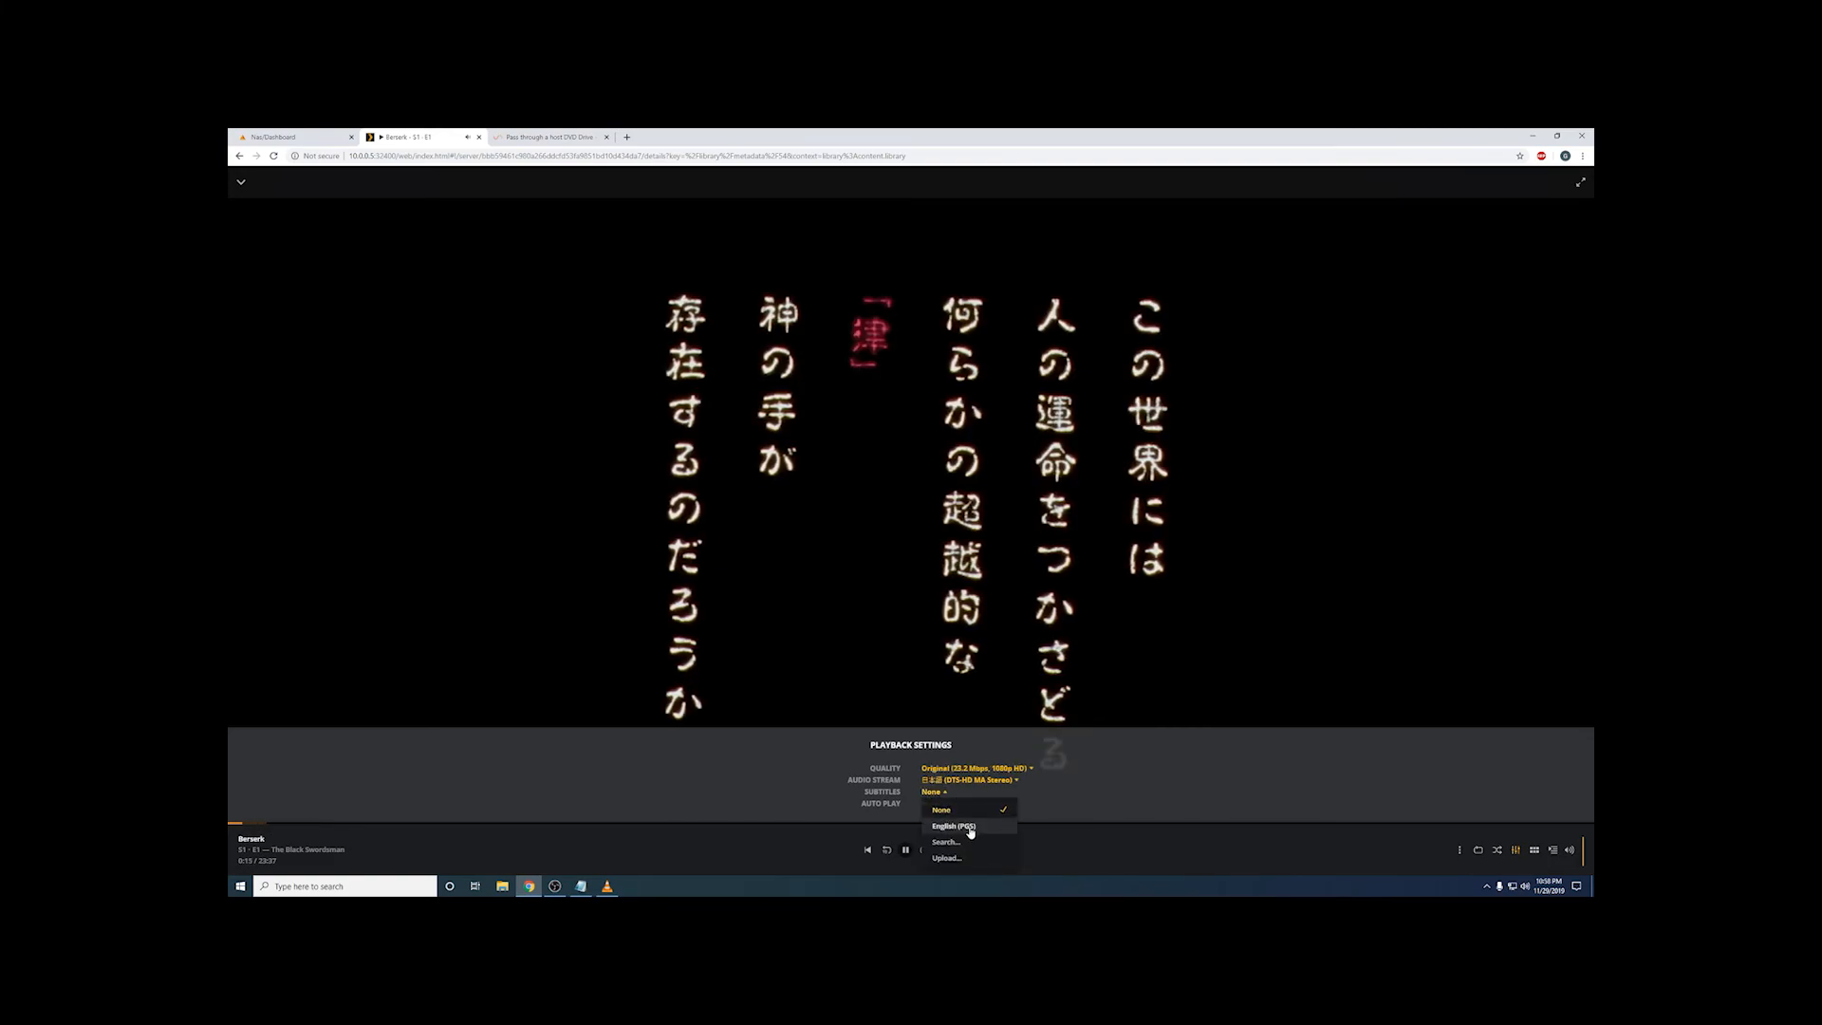
pyautogui.click(968, 827)
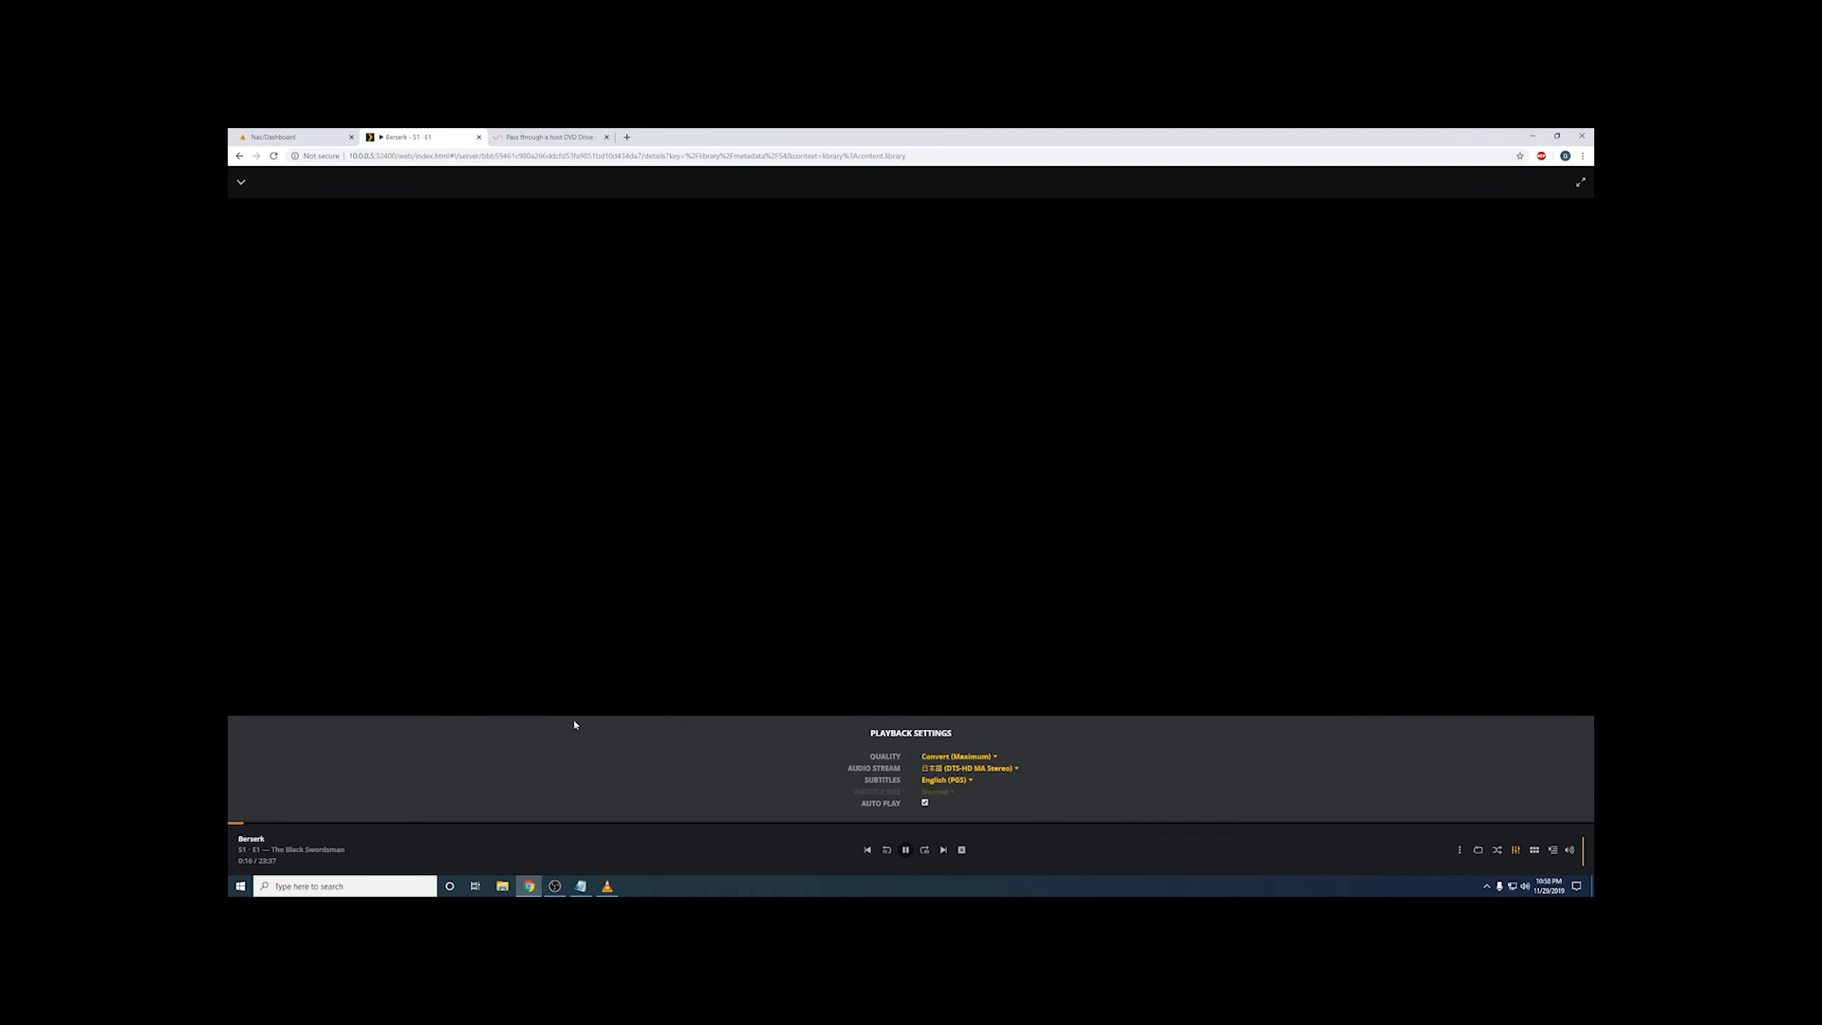
# Step: Skip ahead to the title card, preview the episode in full screen, then pause it and minimize the player
pyautogui.click(367, 823)
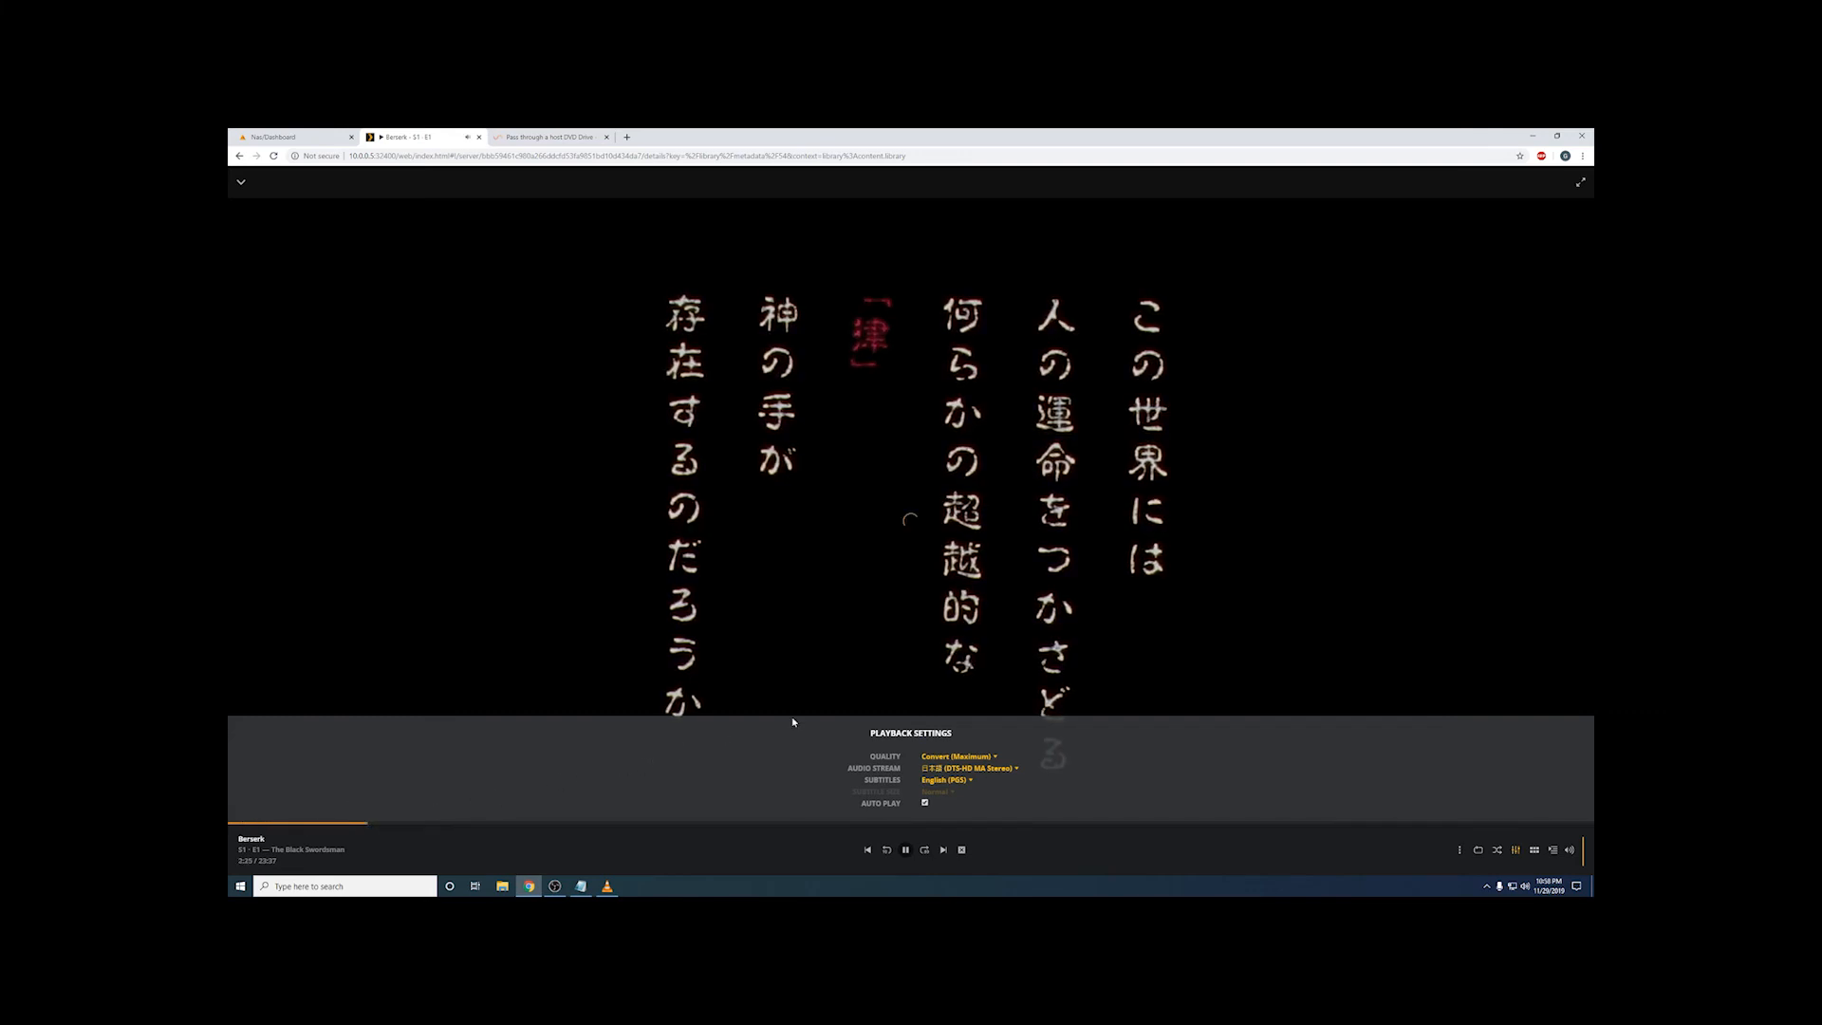
pyautogui.click(1516, 849)
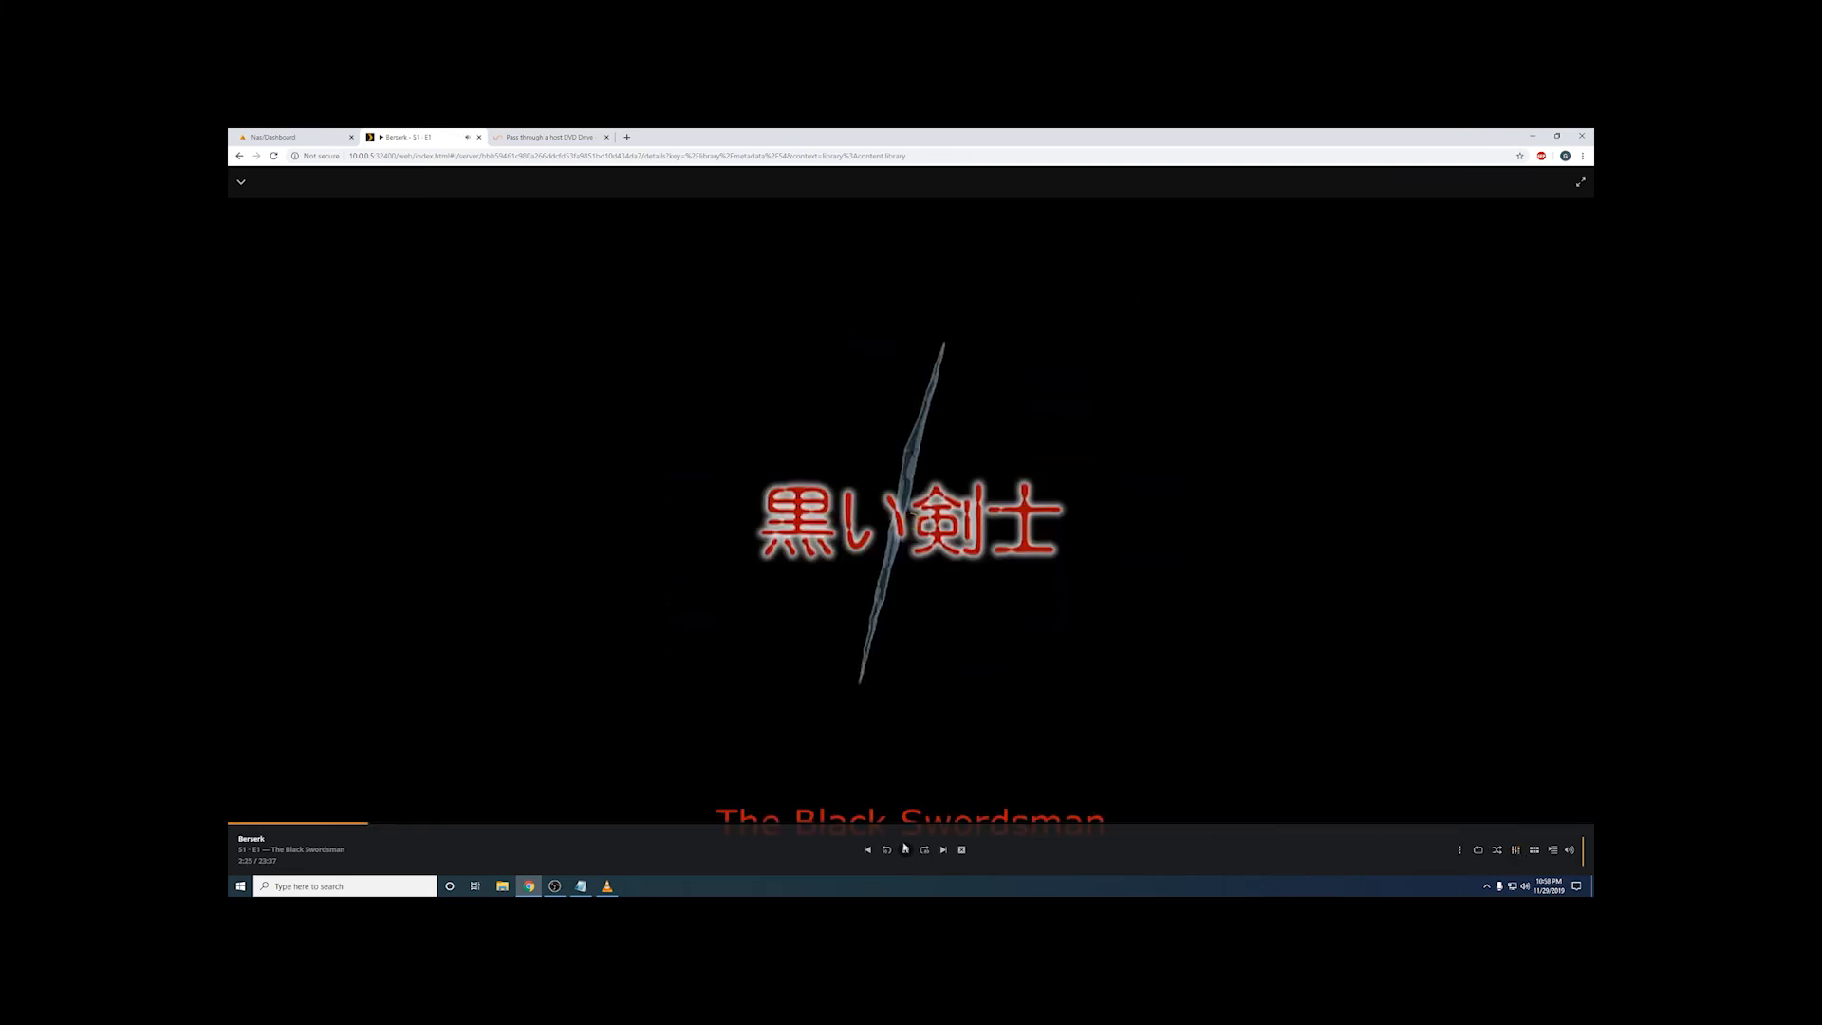
pyautogui.doubleClick(1142, 760)
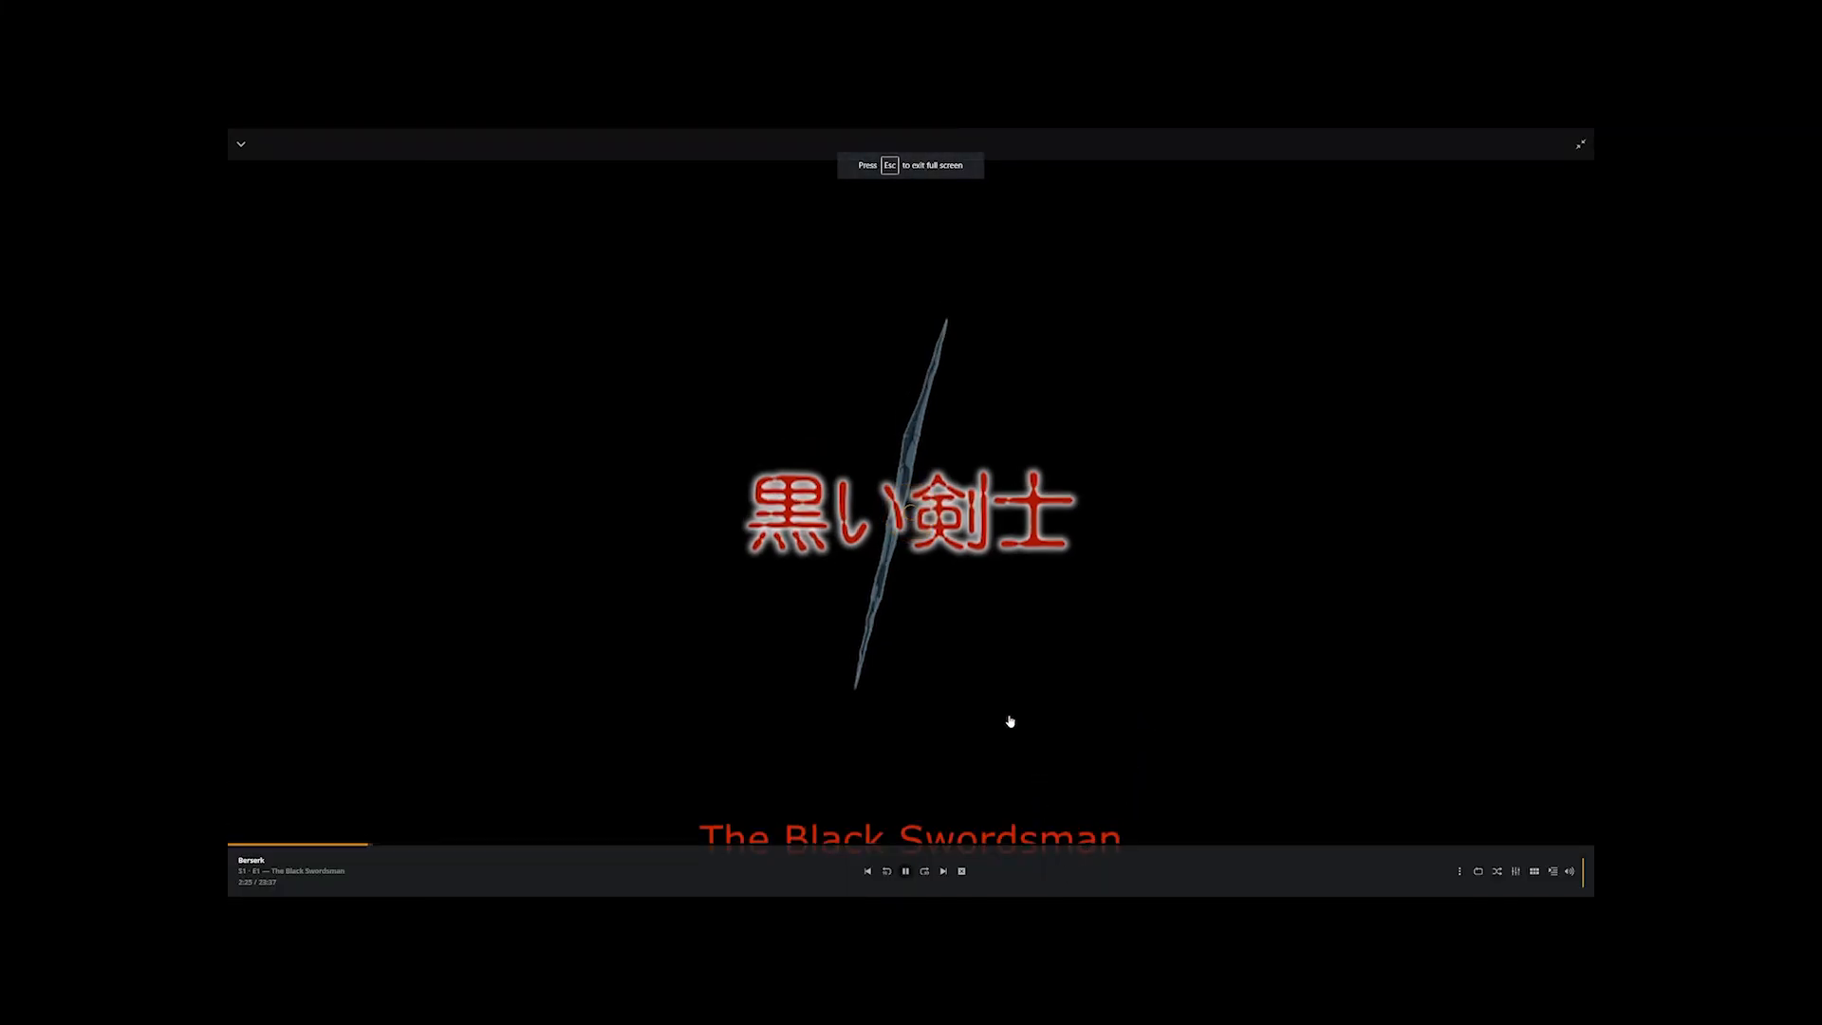
pyautogui.press('Escape')
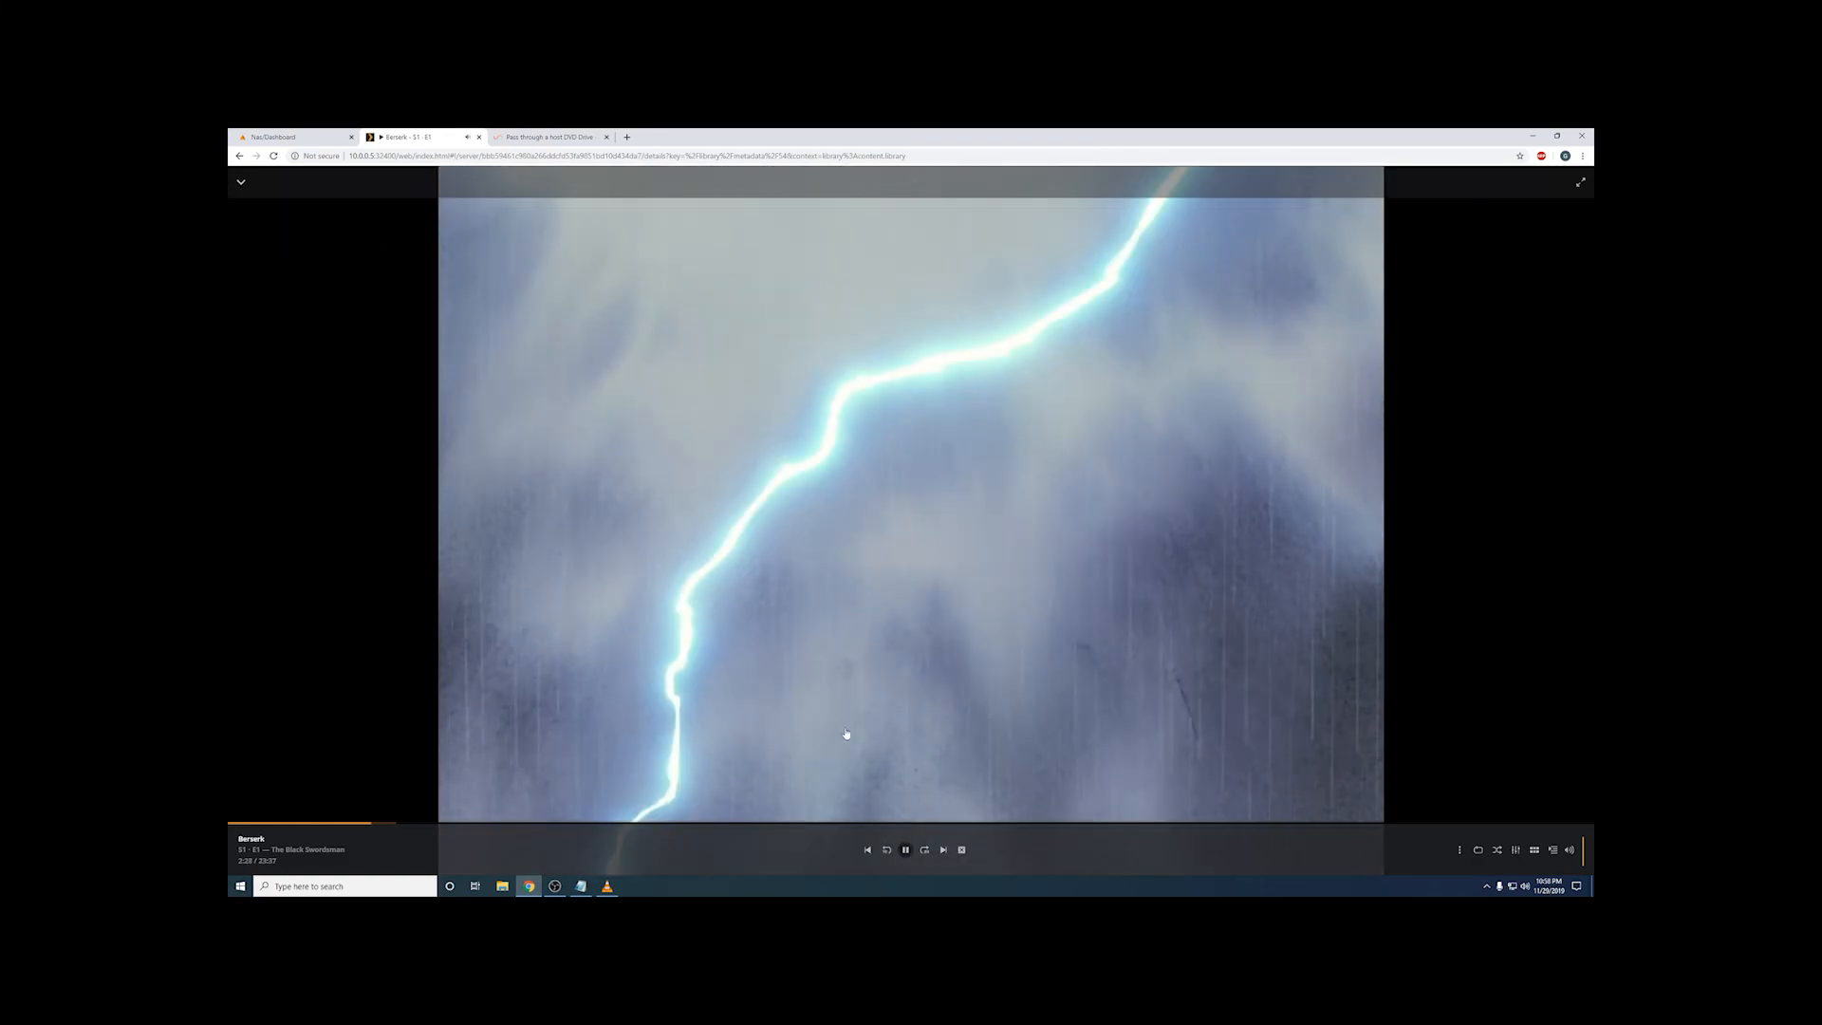
pyautogui.click(904, 848)
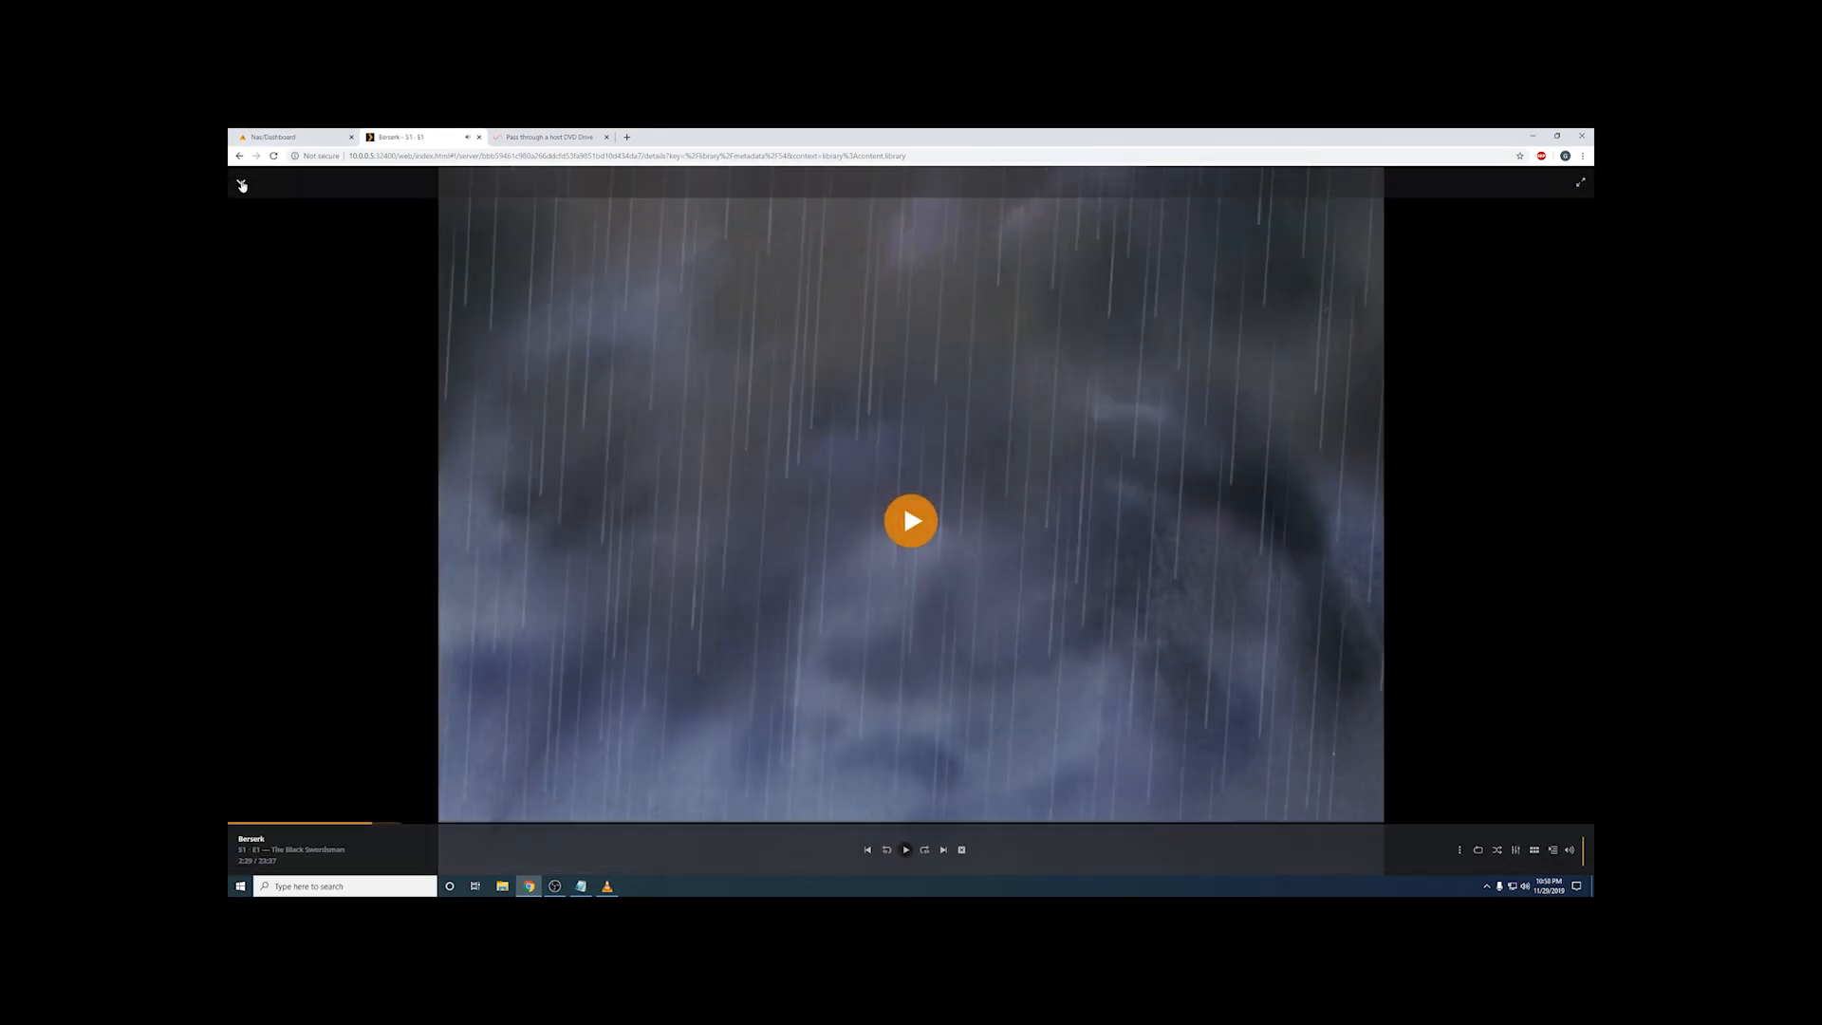
pyautogui.click(241, 181)
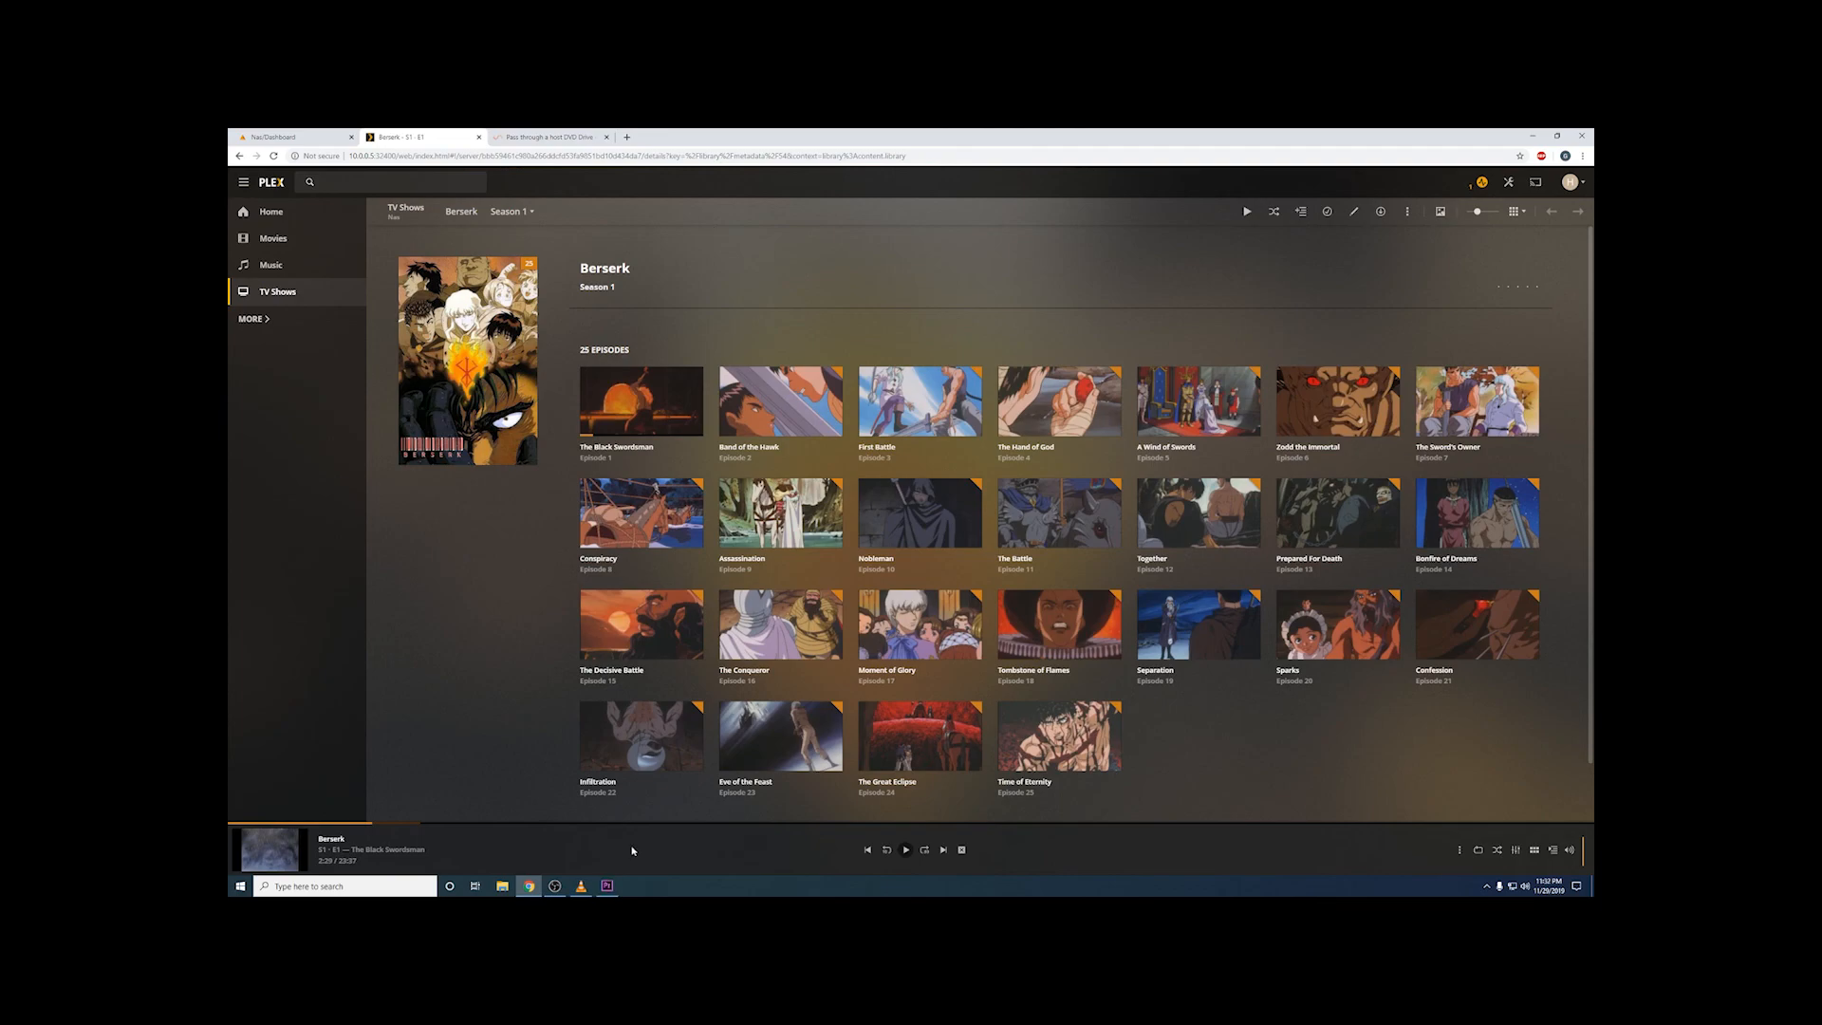
# Step: Review the Media share's settings, the cache device's settings and the array device overview in Unraid
pyautogui.click(285, 137)
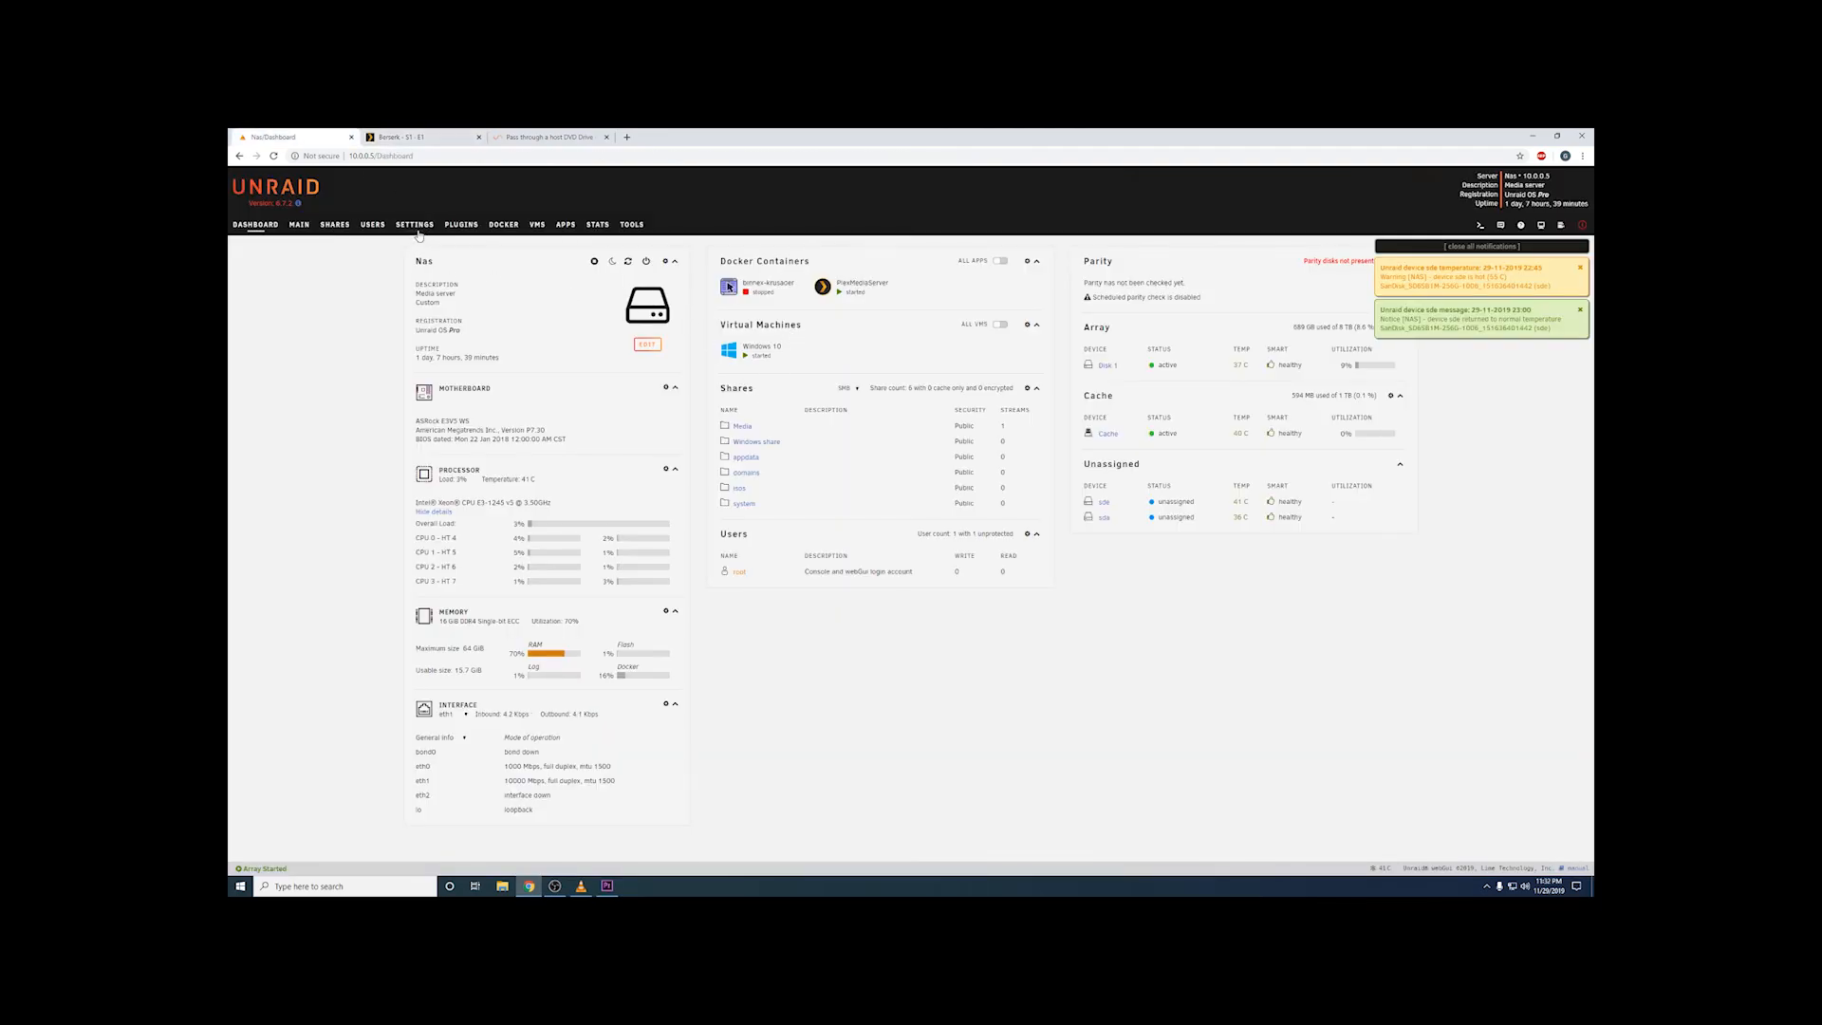
pyautogui.click(339, 226)
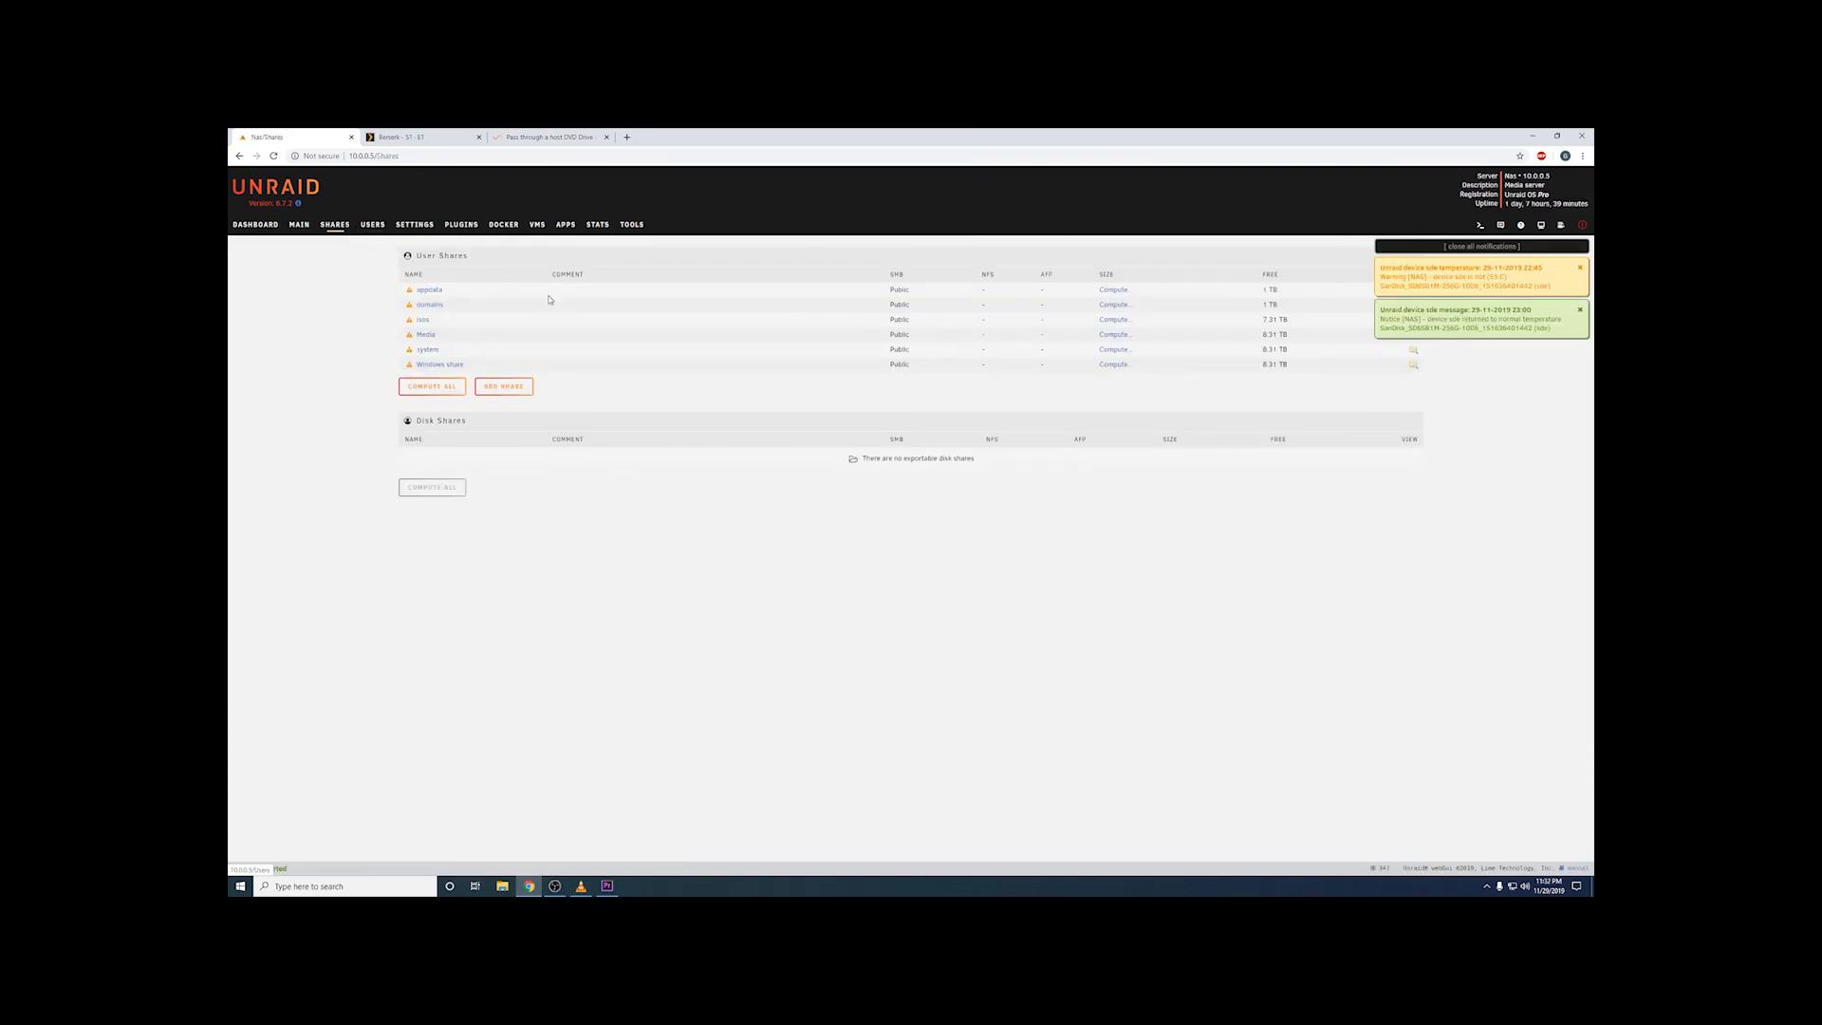
pyautogui.click(432, 335)
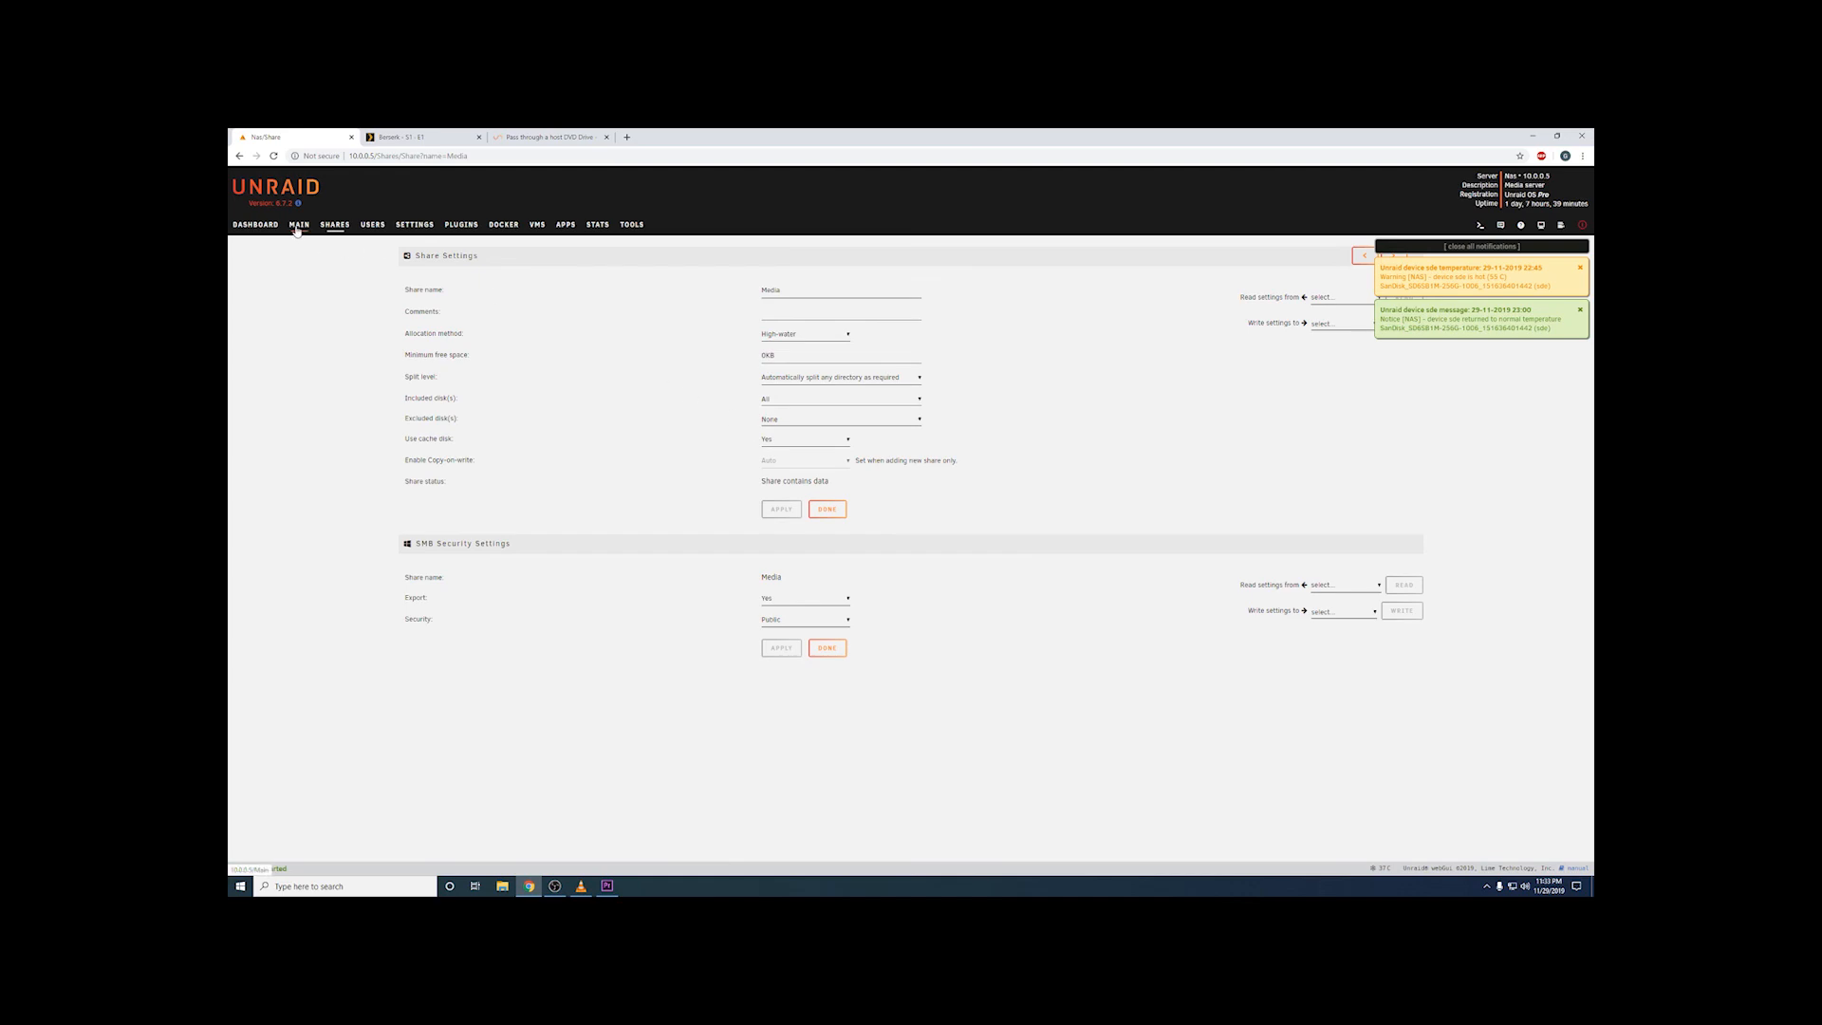
pyautogui.click(257, 225)
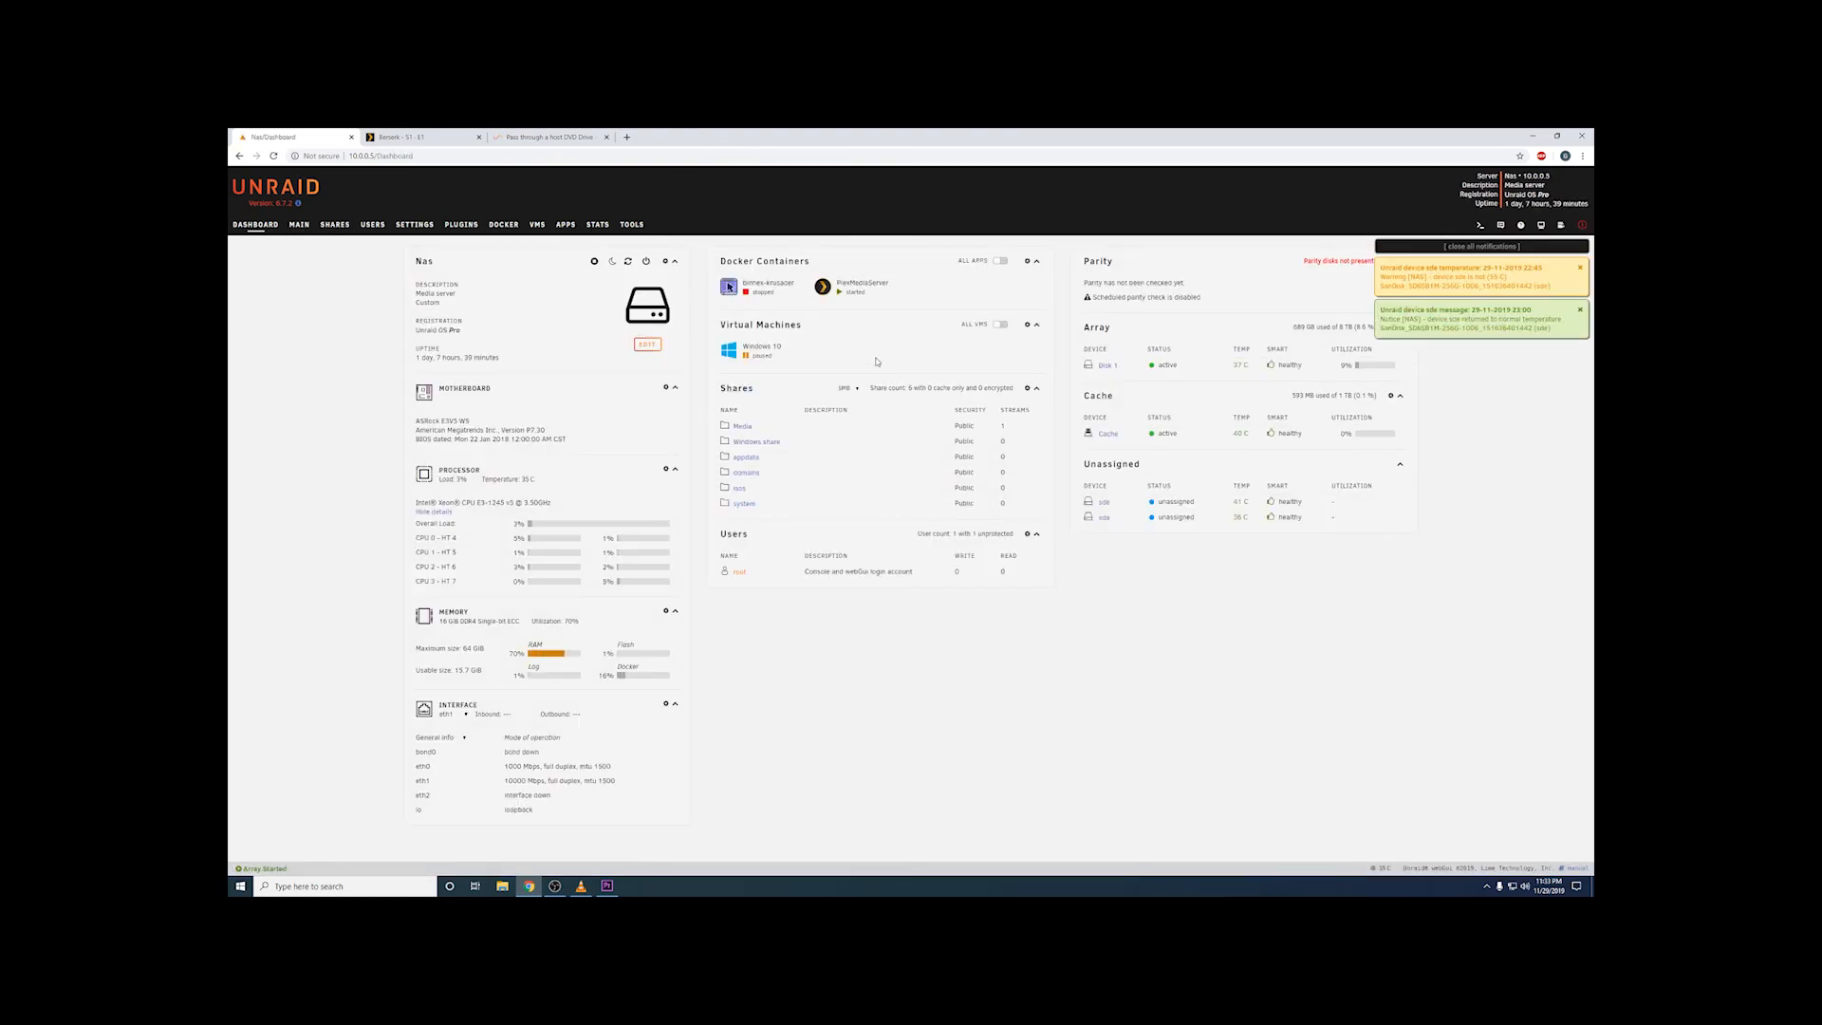
pyautogui.click(1108, 435)
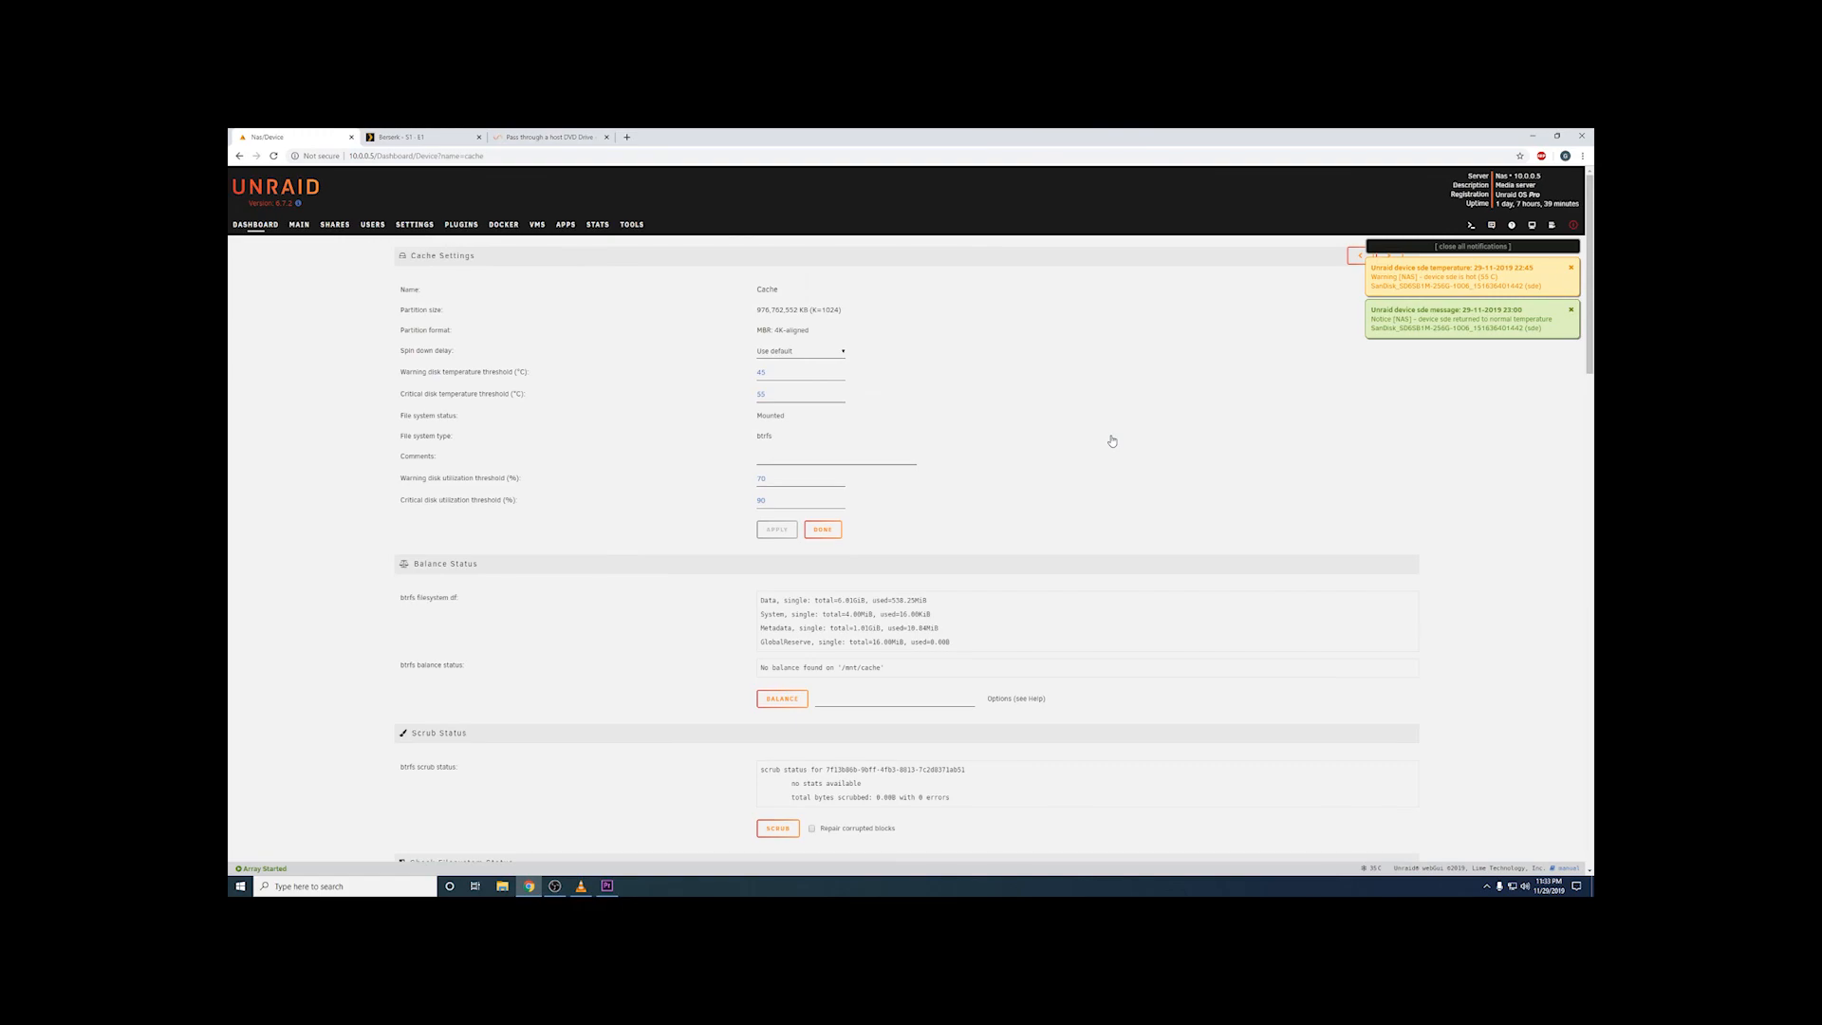
pyautogui.click(299, 225)
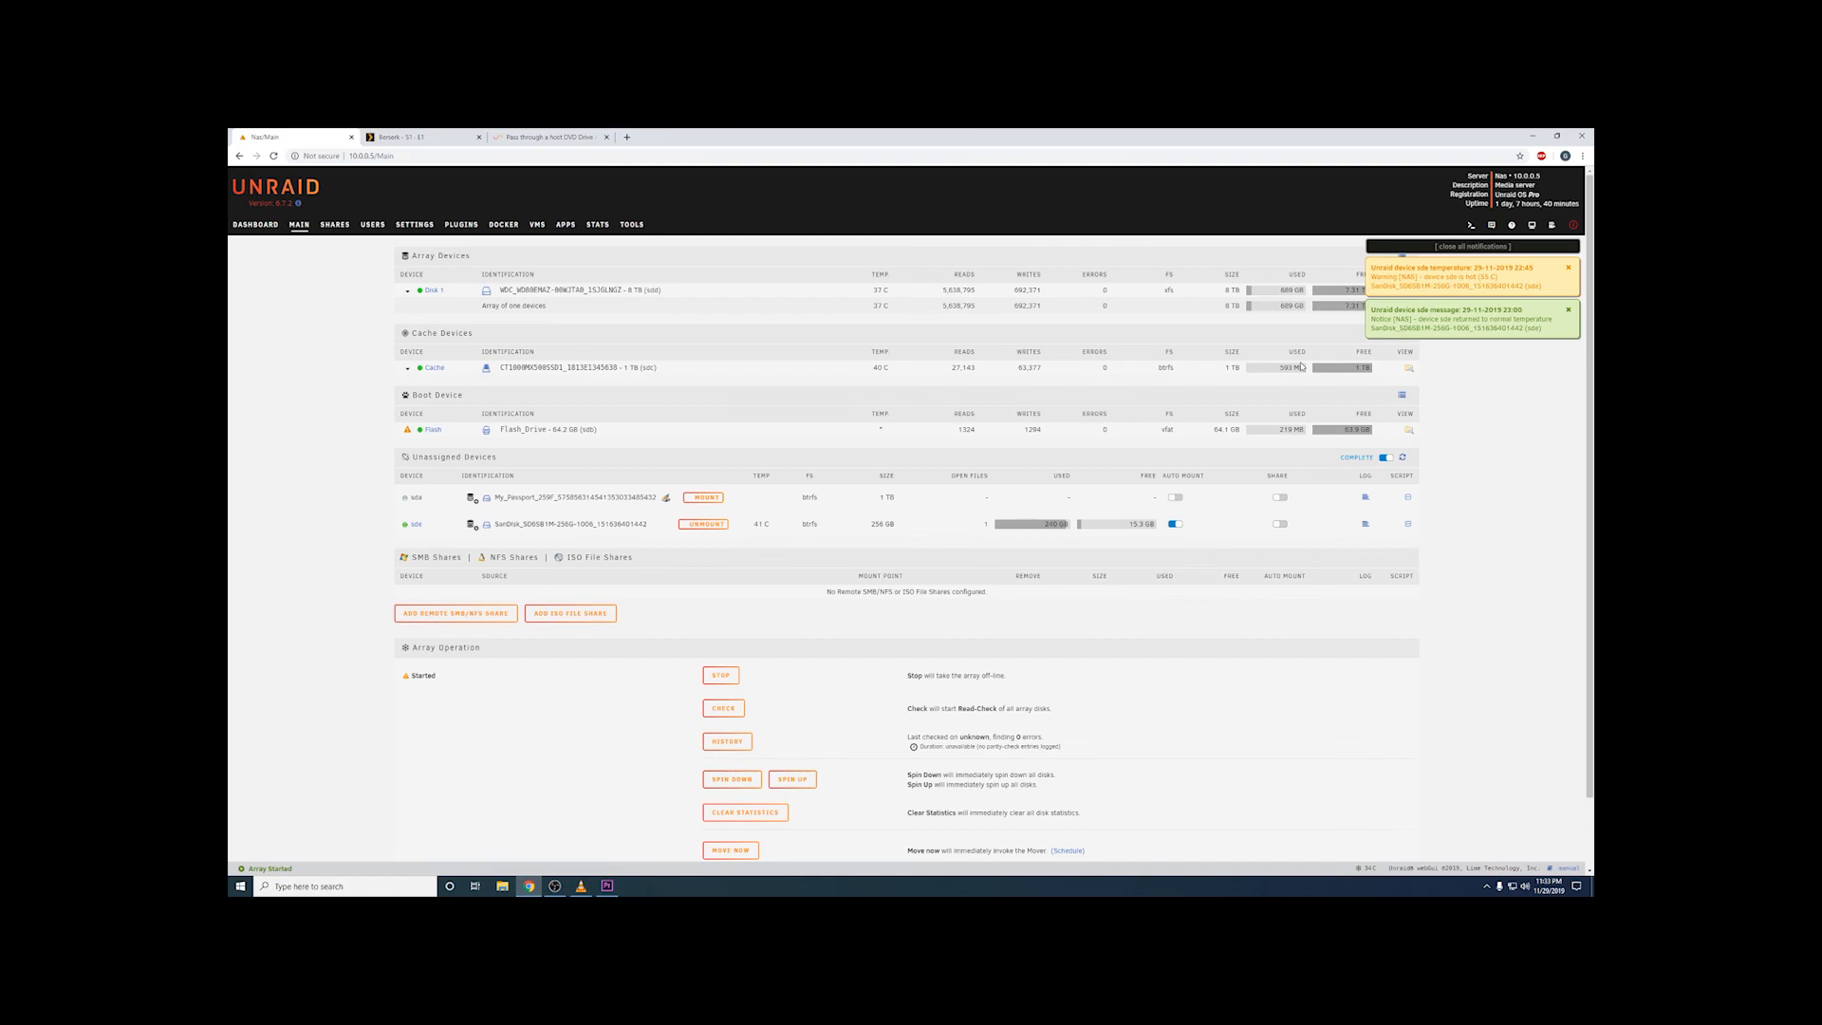
# Step: Set the Media share's Use cache disk option to No, apply the change, and return to the server dashboard
pyautogui.scroll(-2, 1301, 367)
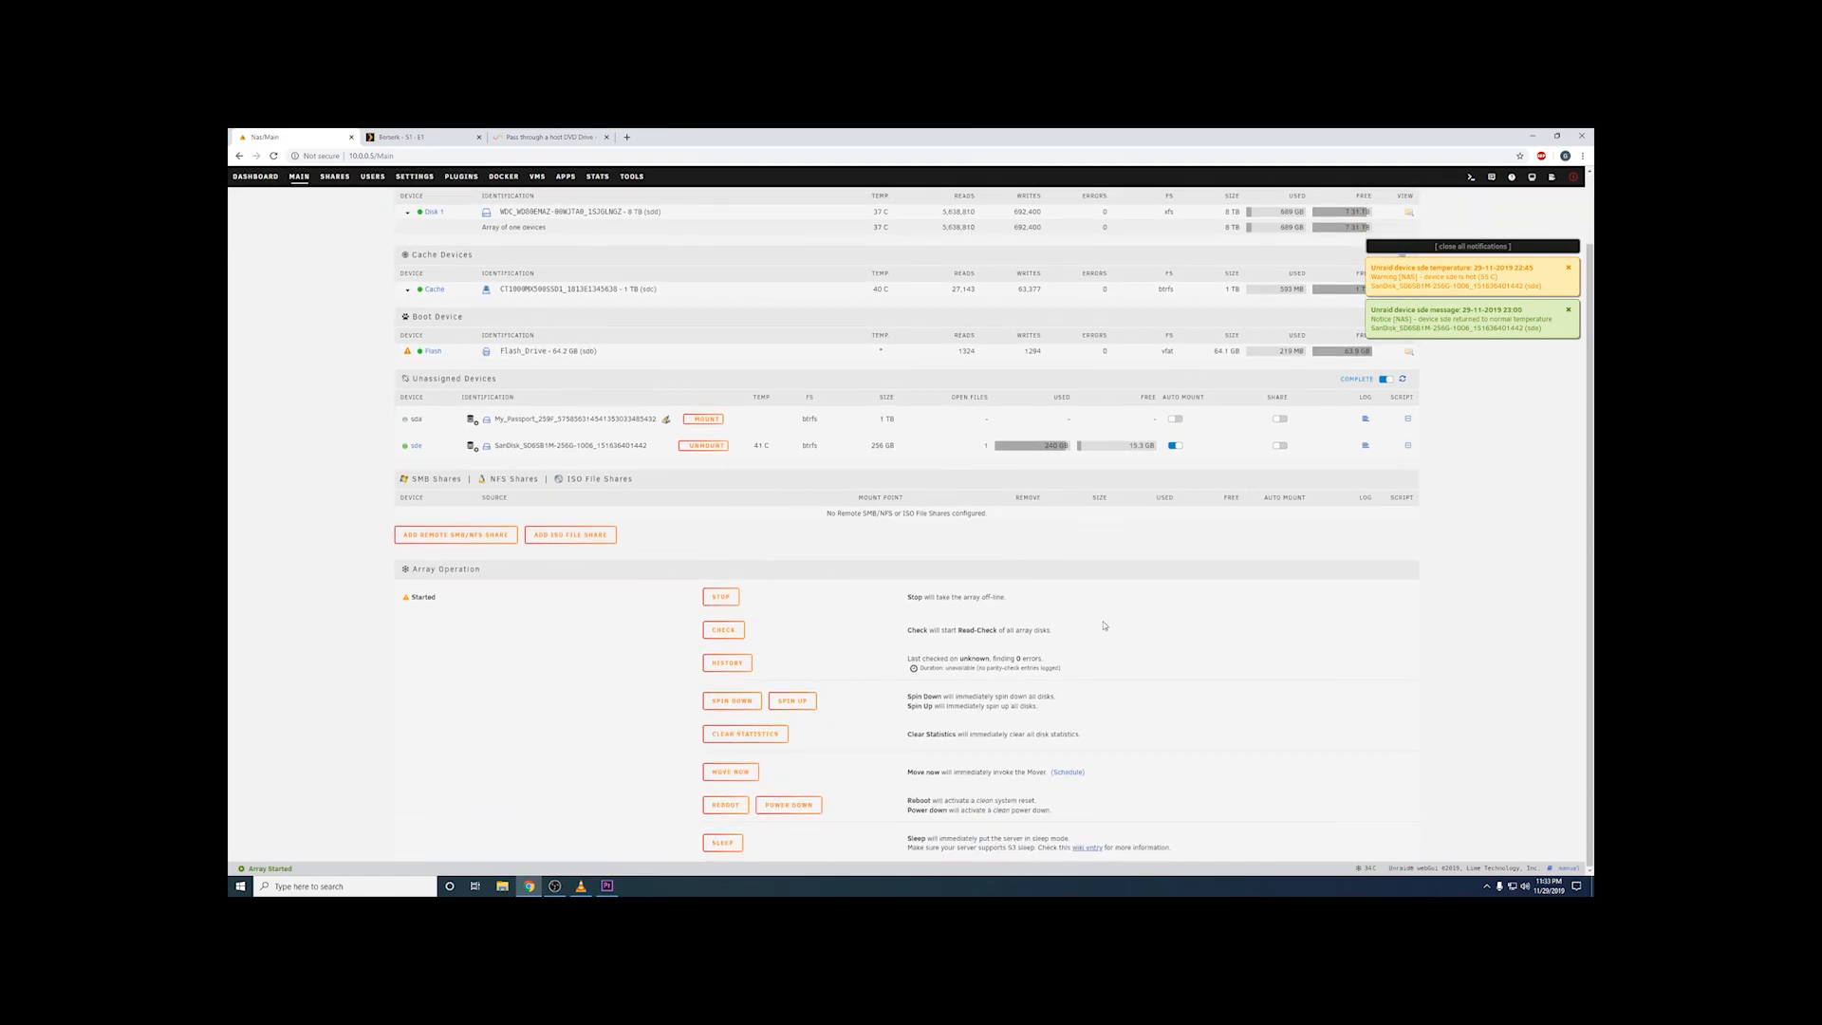
pyautogui.scroll(2, 1302, 371)
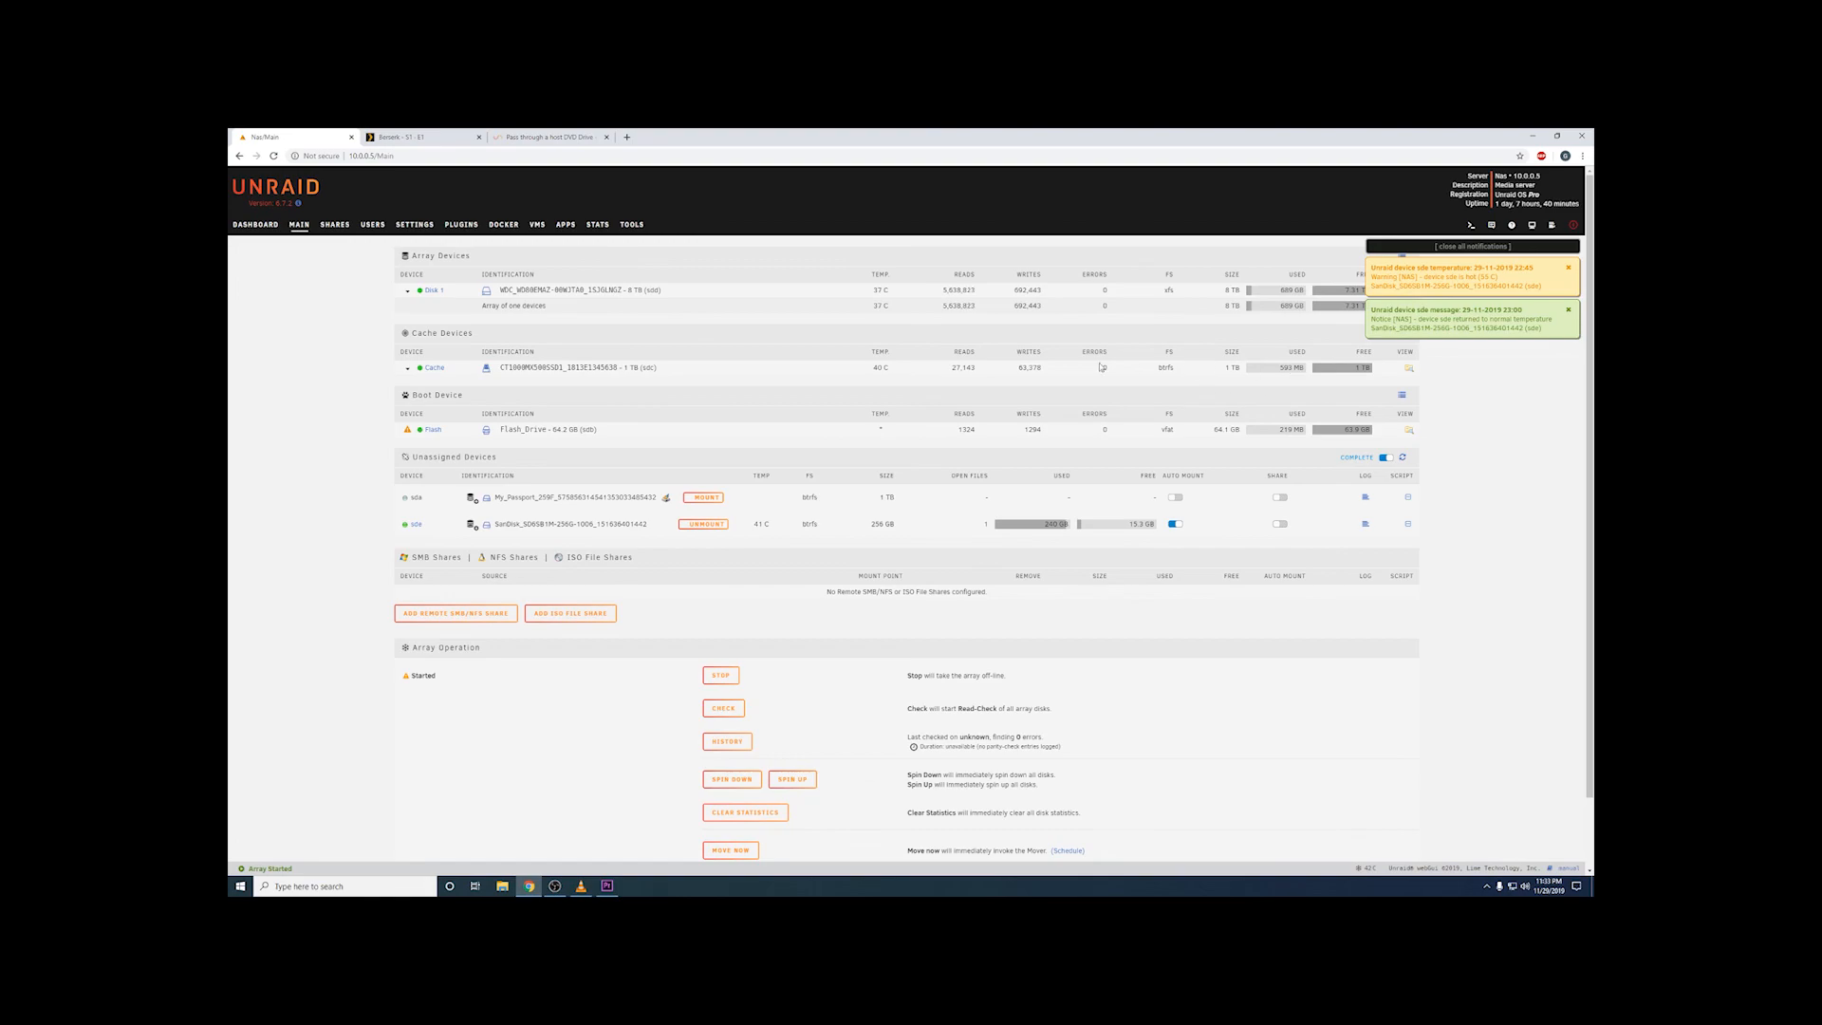
pyautogui.click(335, 224)
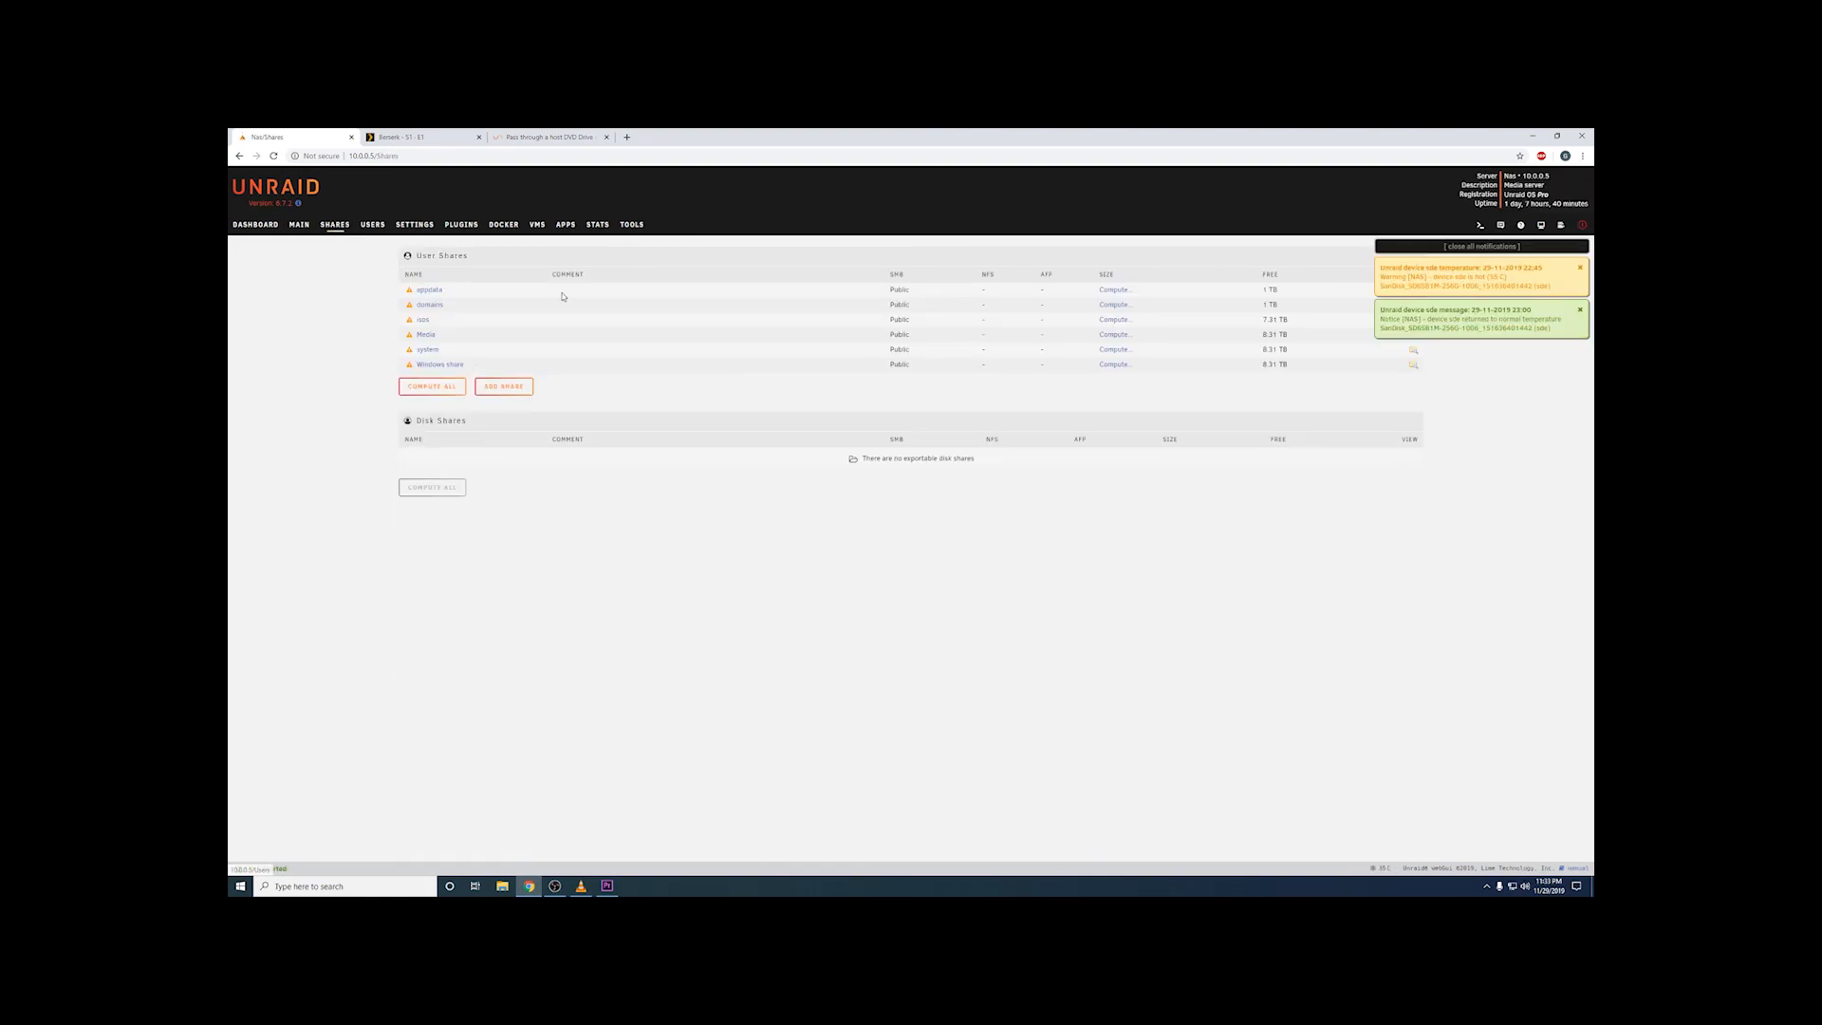
pyautogui.click(427, 337)
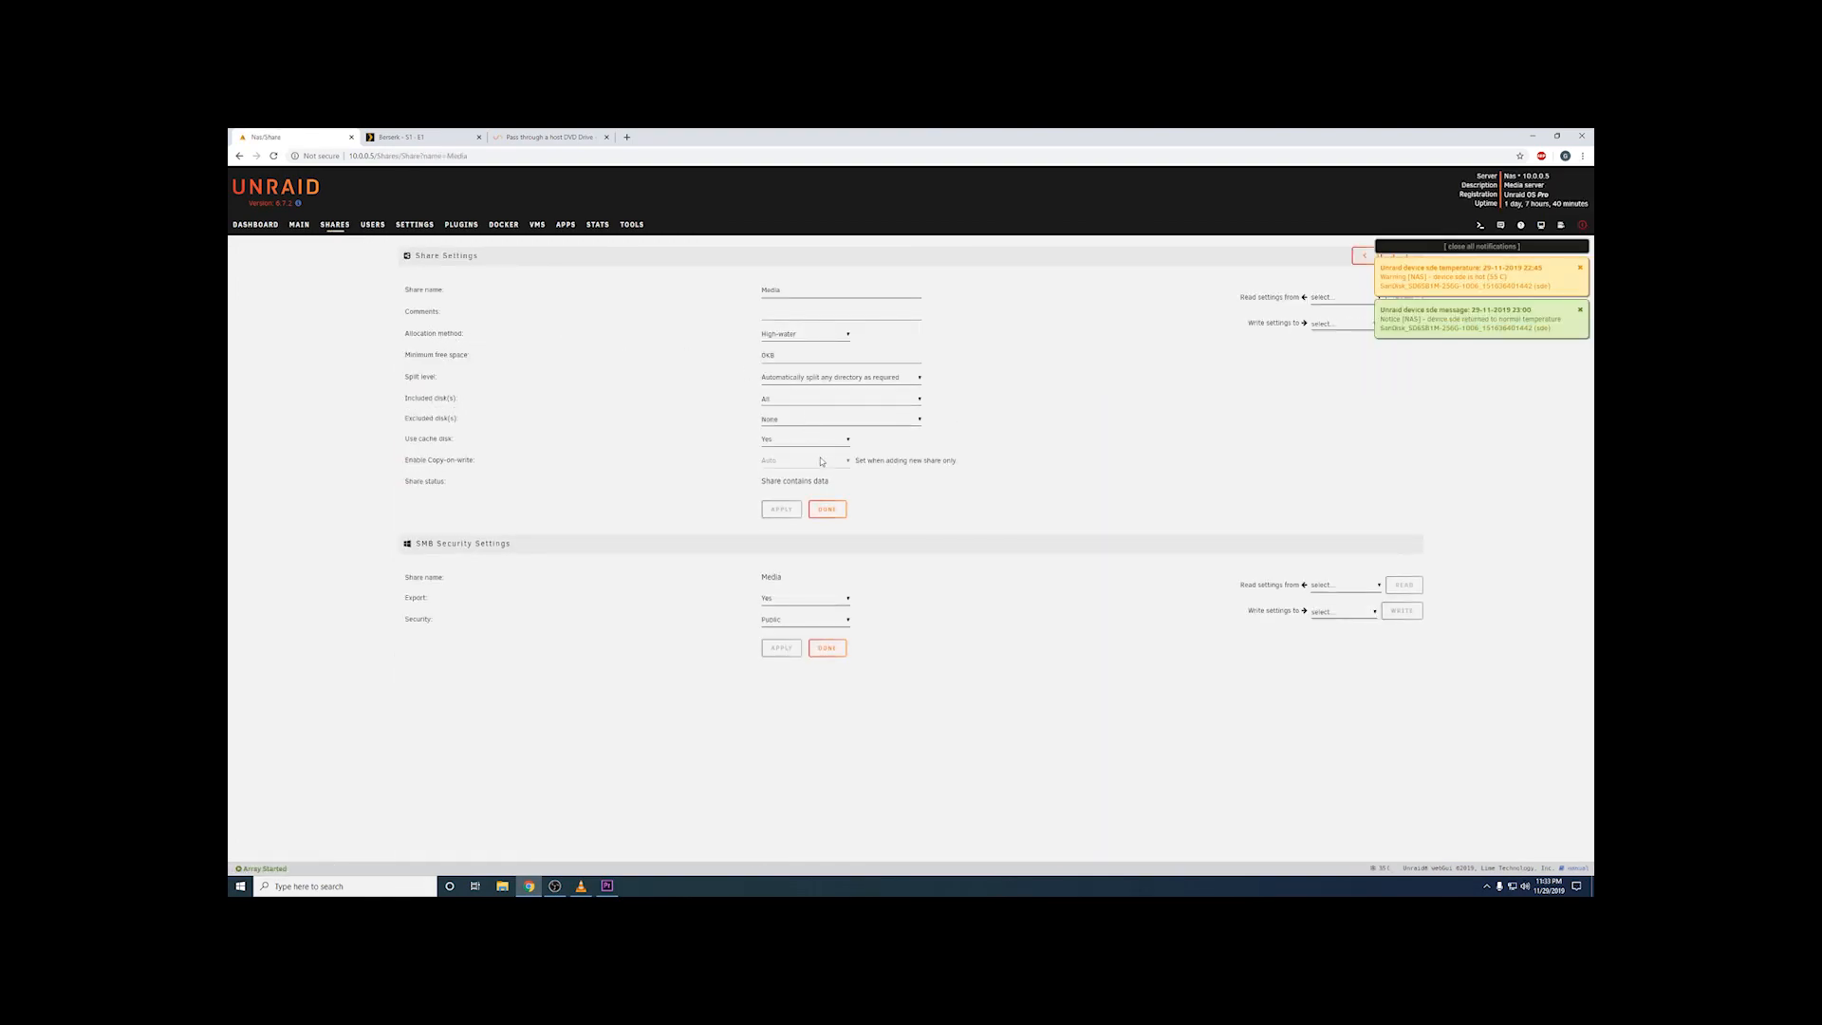
pyautogui.click(797, 440)
pyautogui.click(797, 472)
pyautogui.click(782, 508)
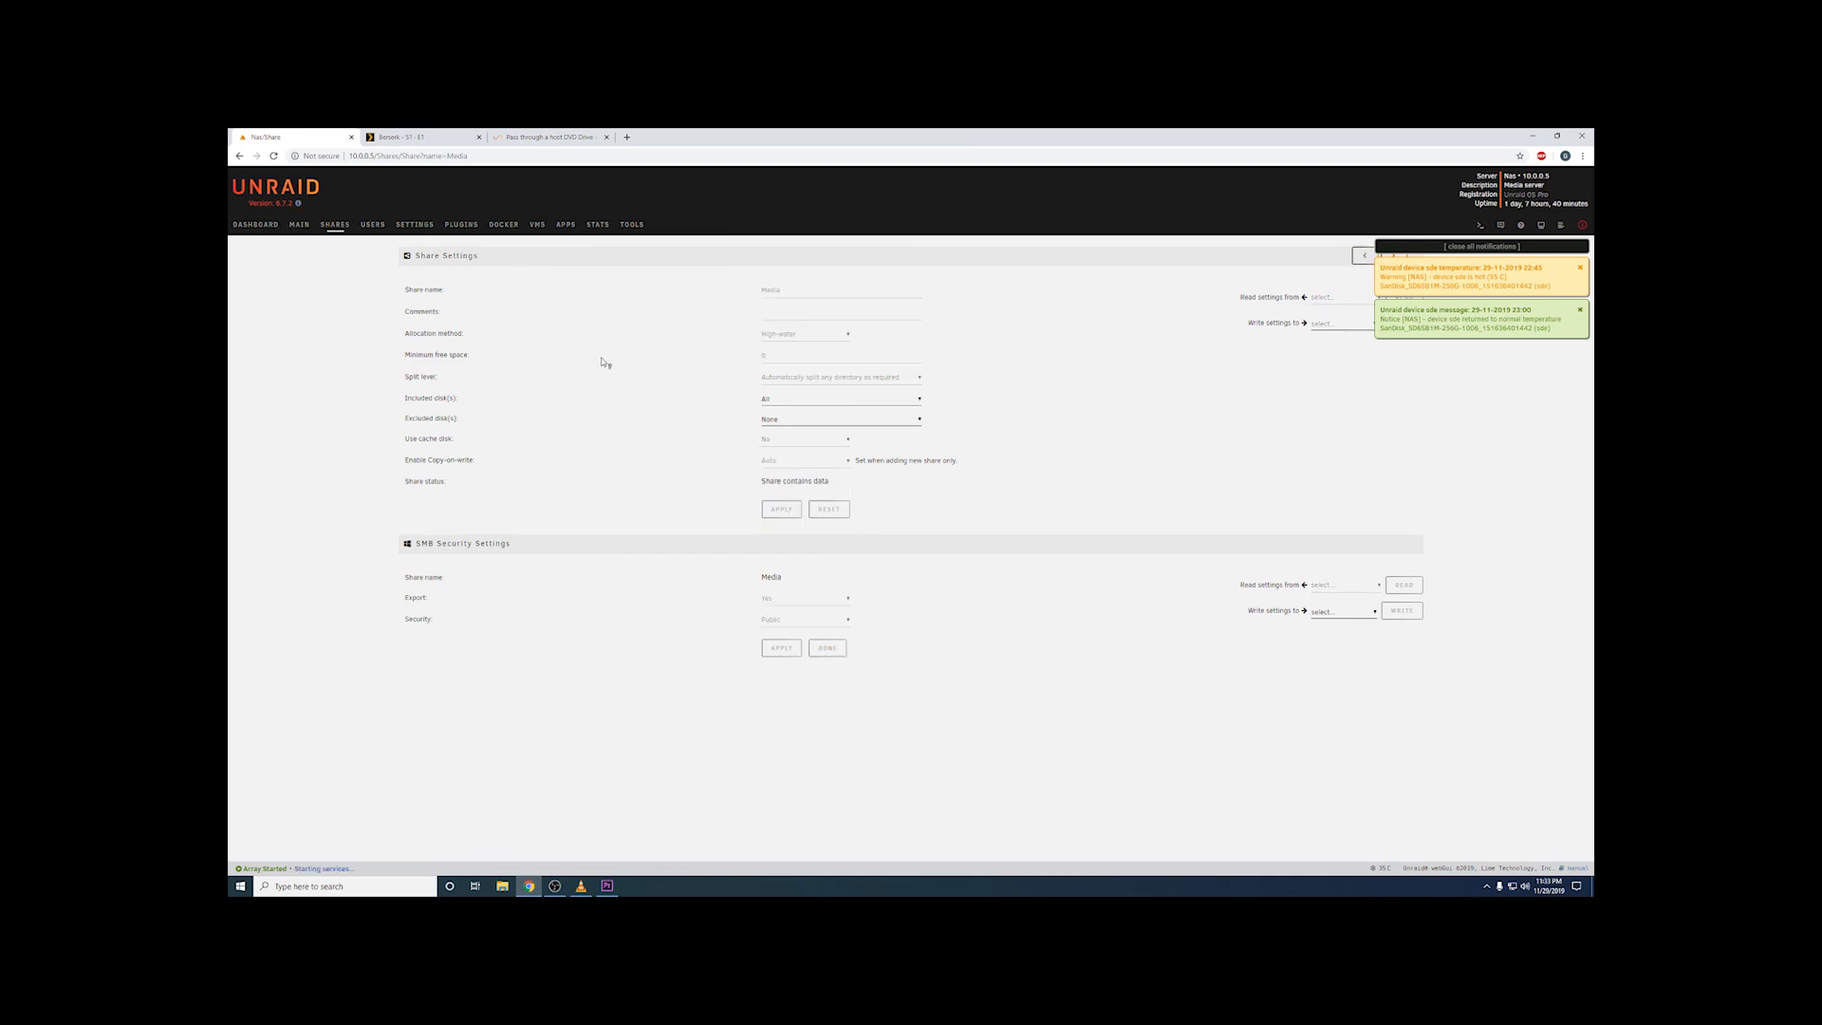
pyautogui.click(827, 509)
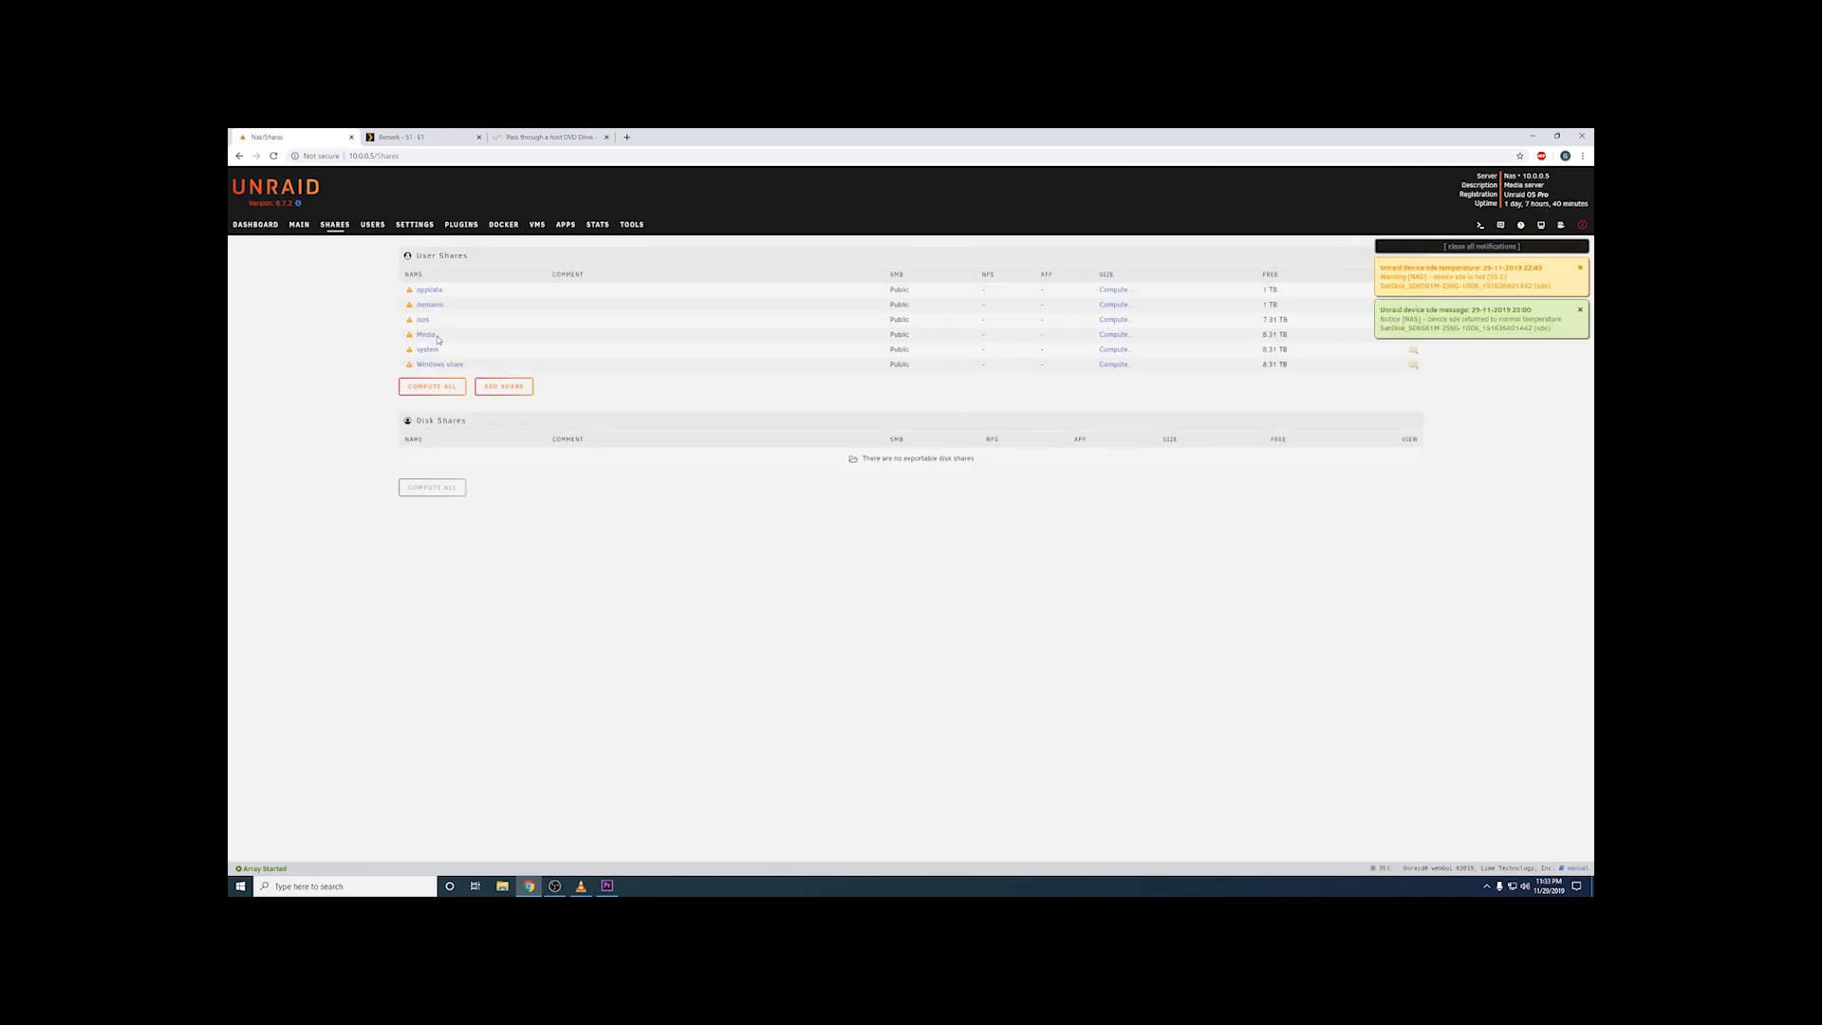
pyautogui.click(255, 224)
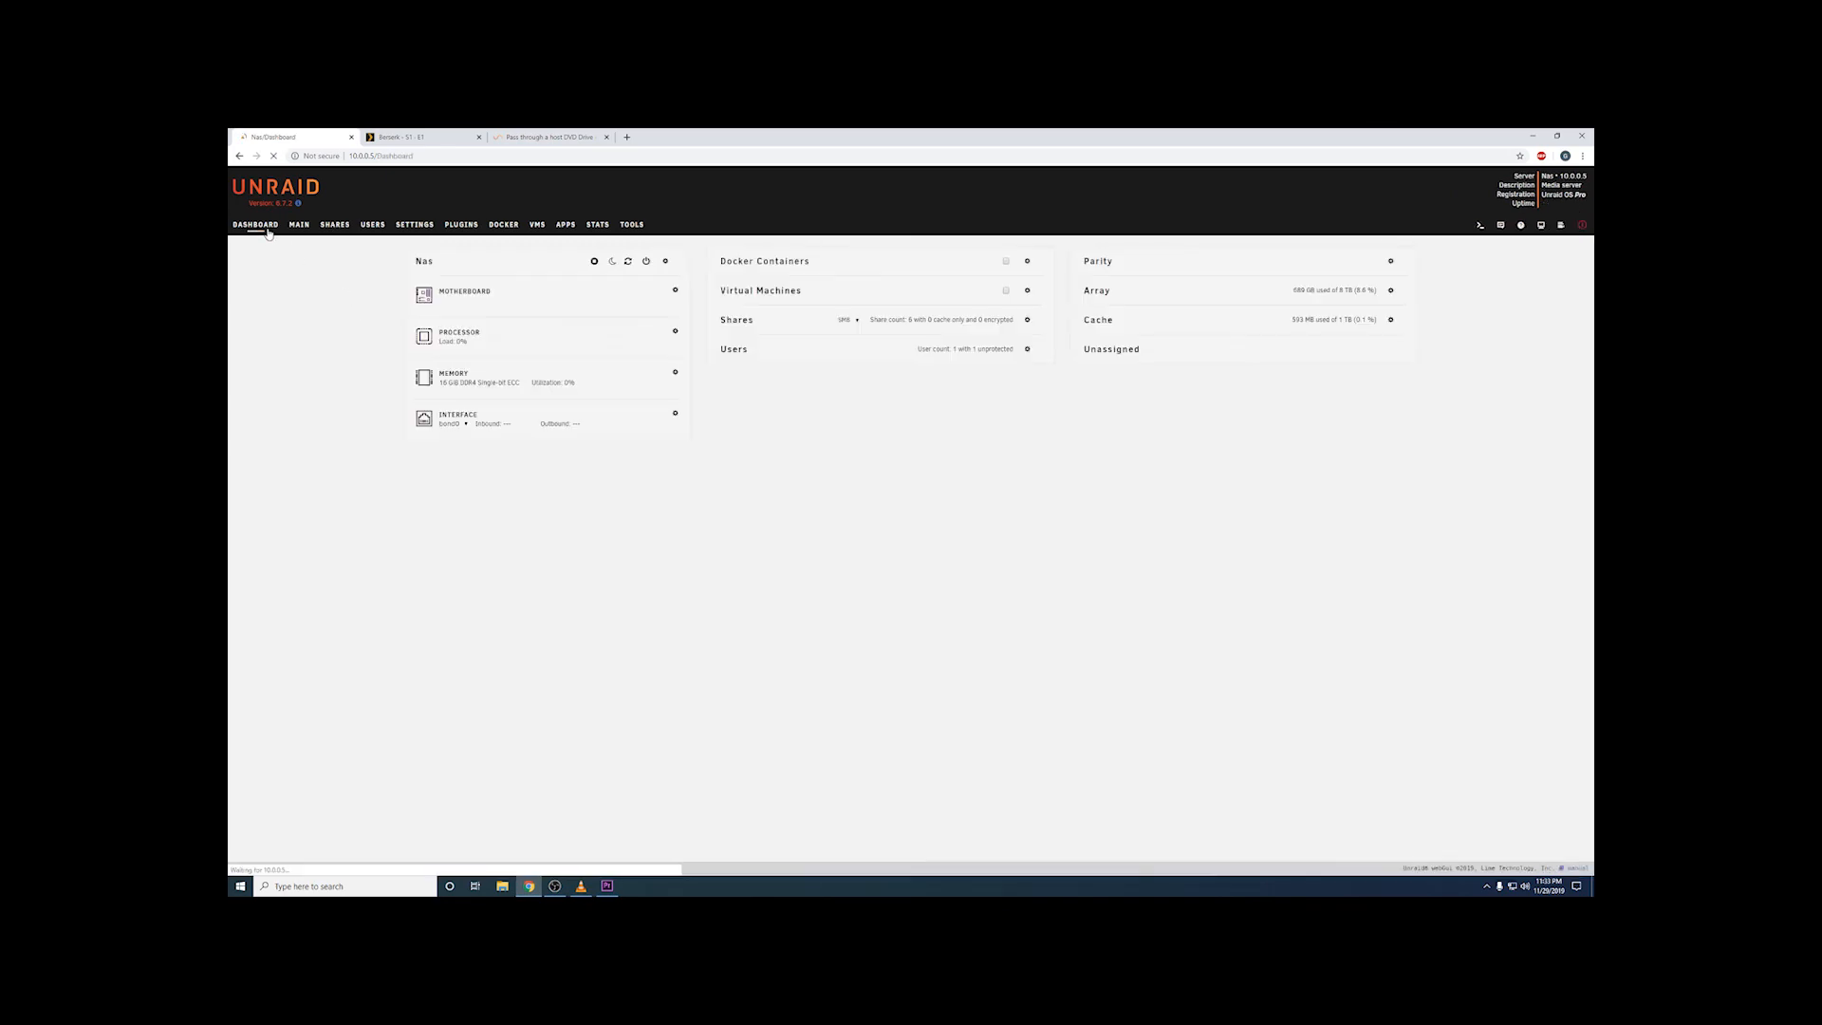